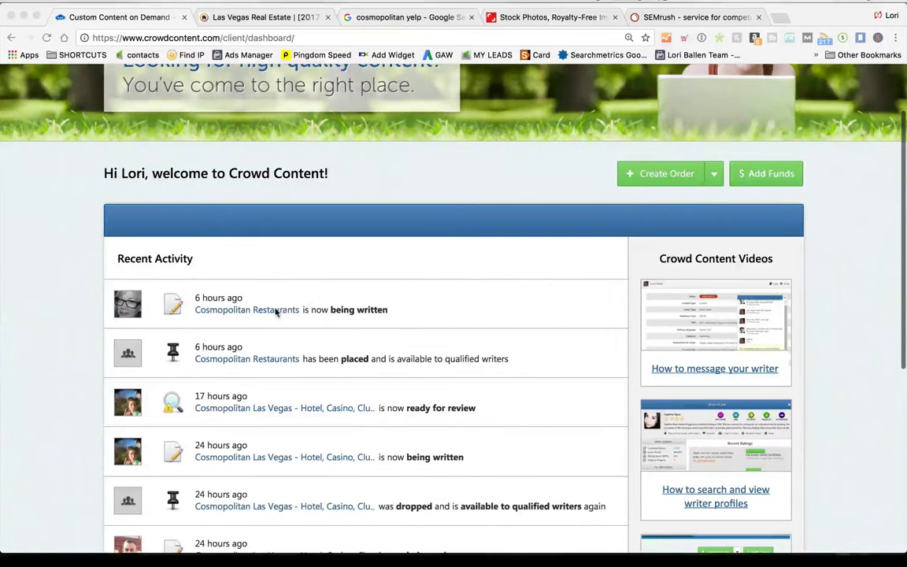
Open the ready-for-review 'Cosmopolitan Las Vegas - Hotel, Casino, Club' order and read the delivered article
scroll(238, 404, "down", 3)
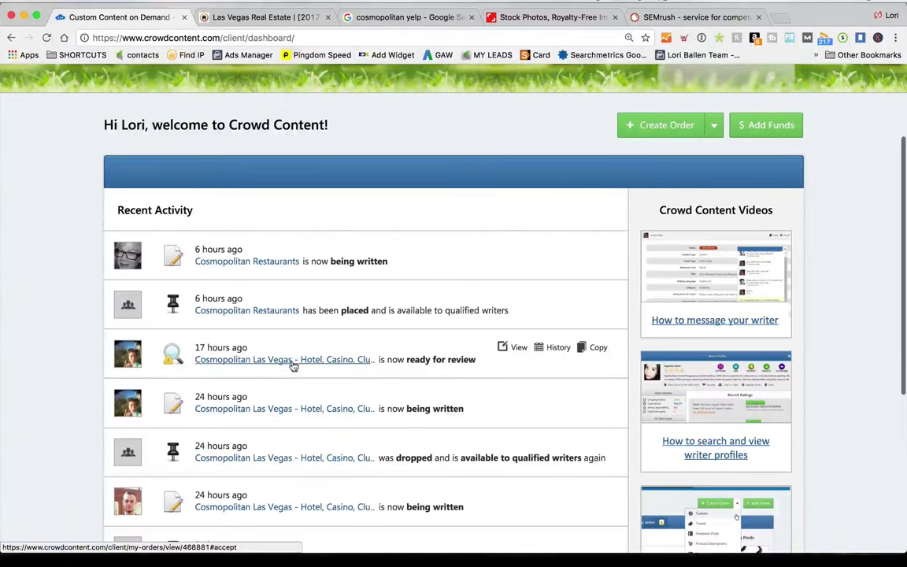
left_click(292, 363)
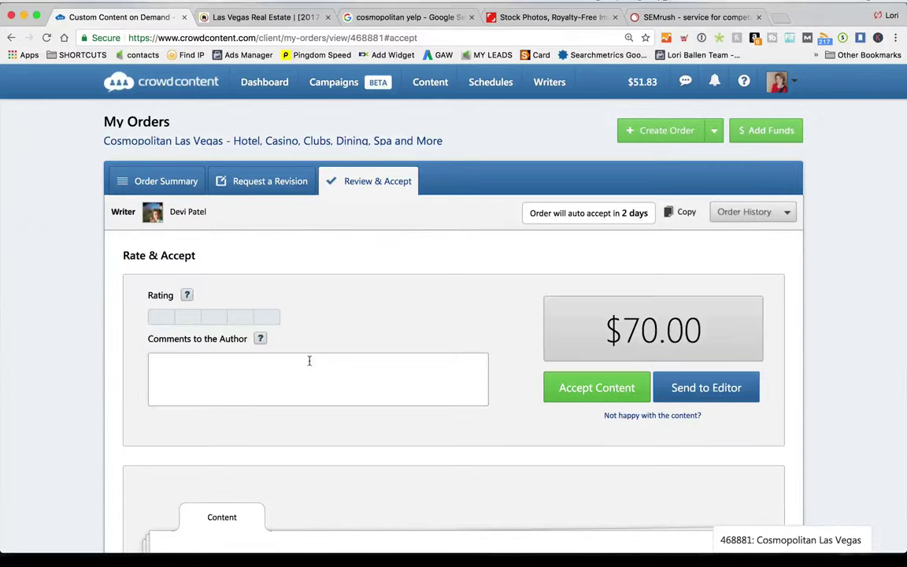
scroll(310, 360, "down", 10)
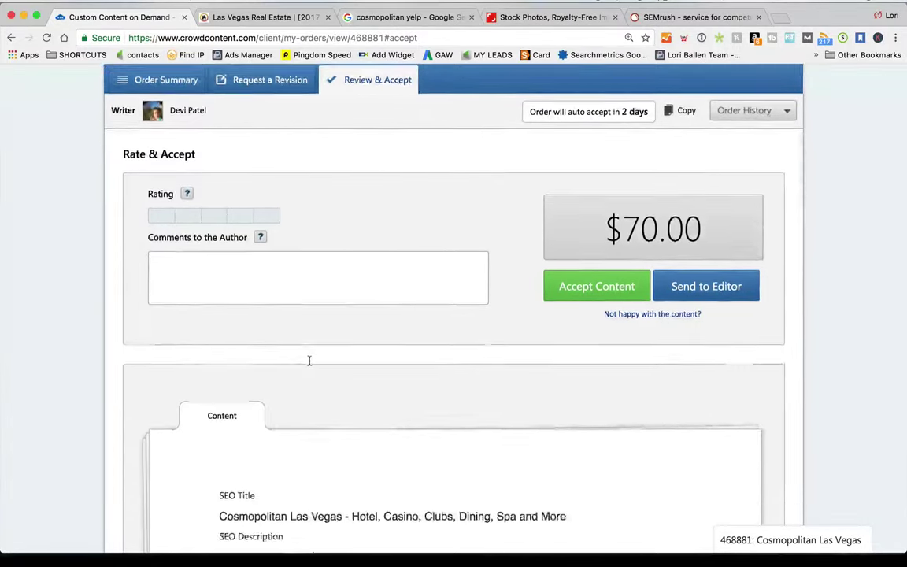
scroll(309, 361, "down", 15)
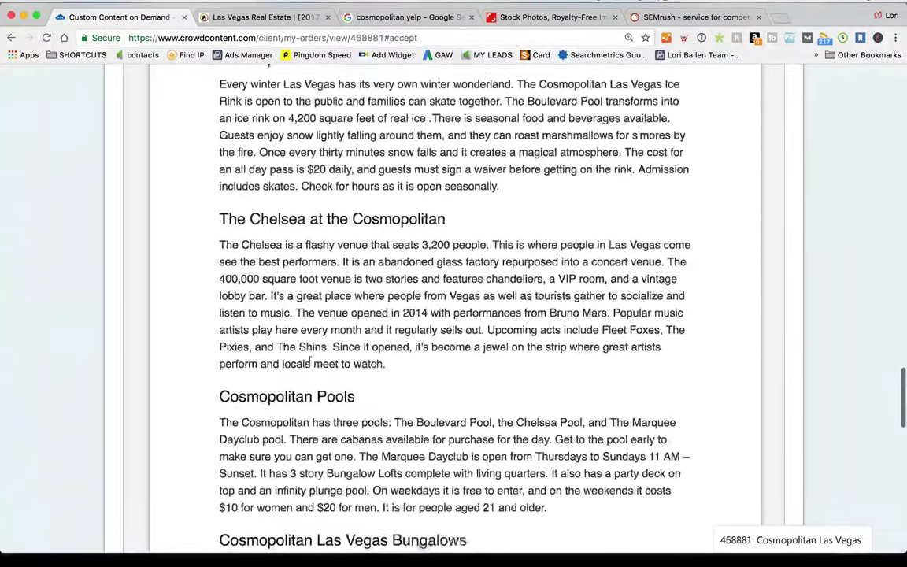
scroll(310, 360, "down", 5)
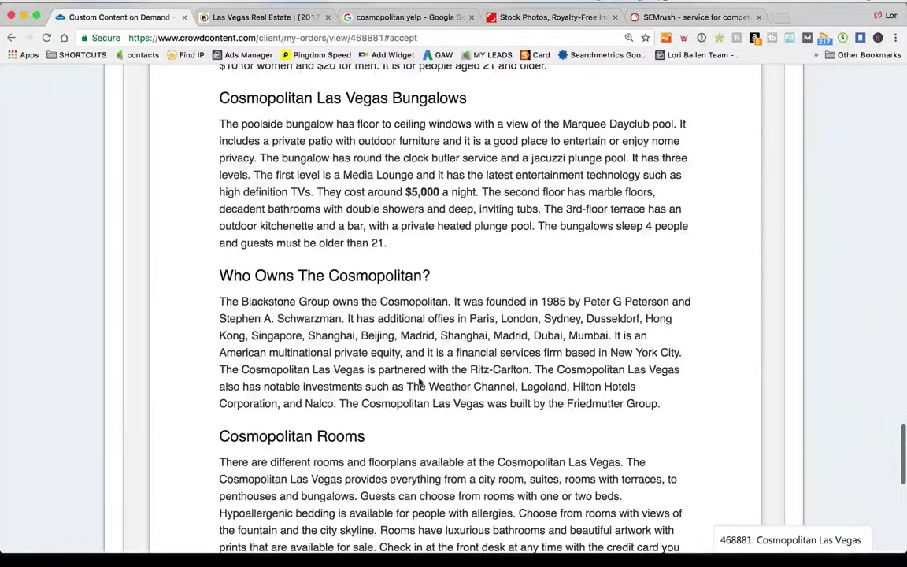
scroll(420, 382, "down", 9)
scroll(395, 424, "up", 9)
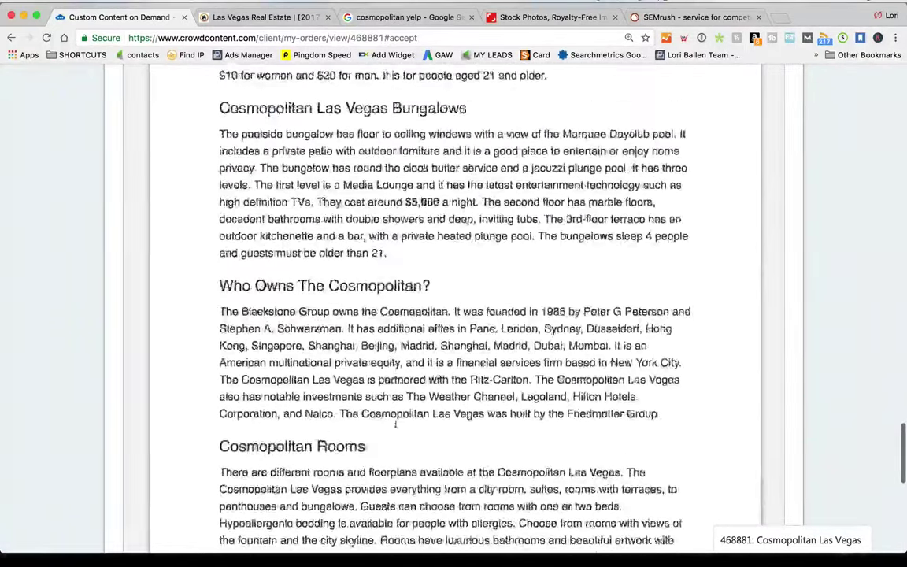
scroll(395, 423, "up", 20)
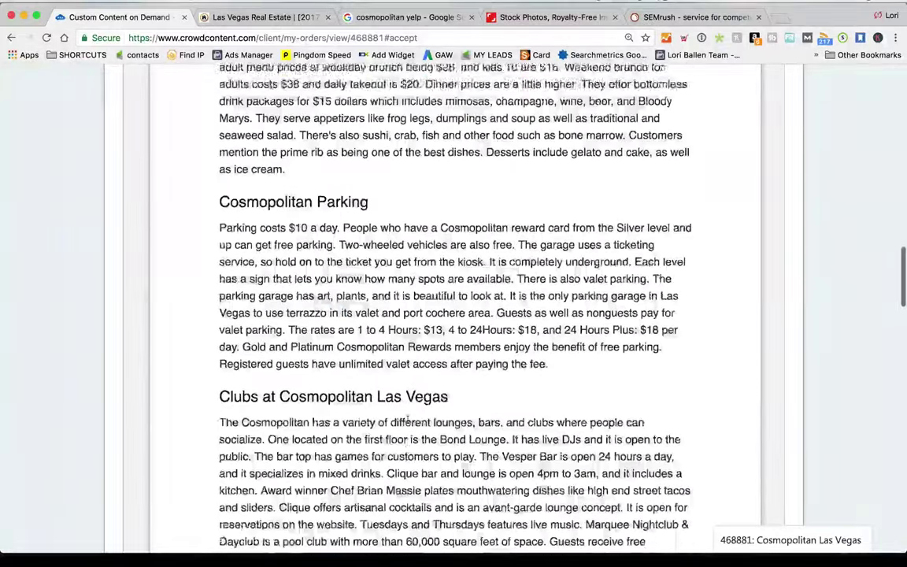
scroll(407, 421, "up", 20)
scroll(407, 421, "down", 20)
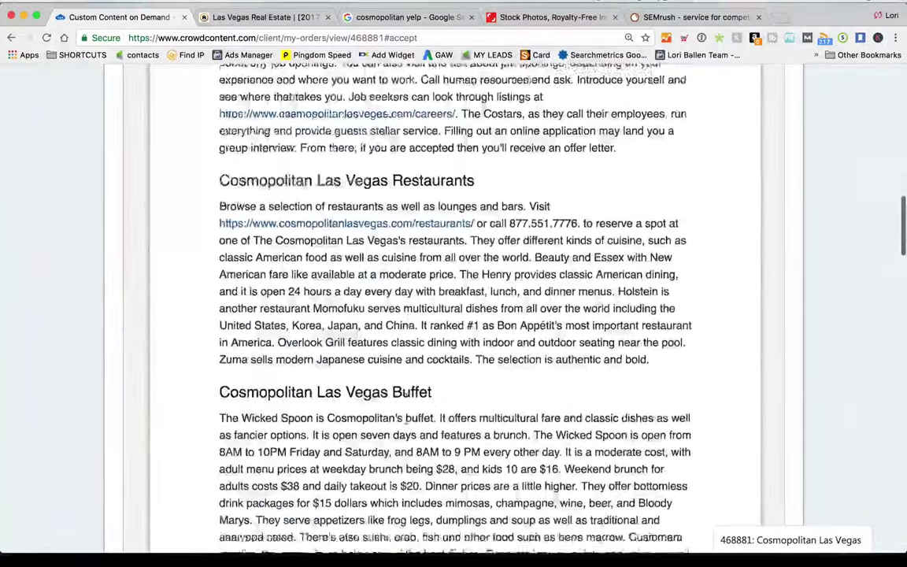
scroll(454, 315, "down", 20)
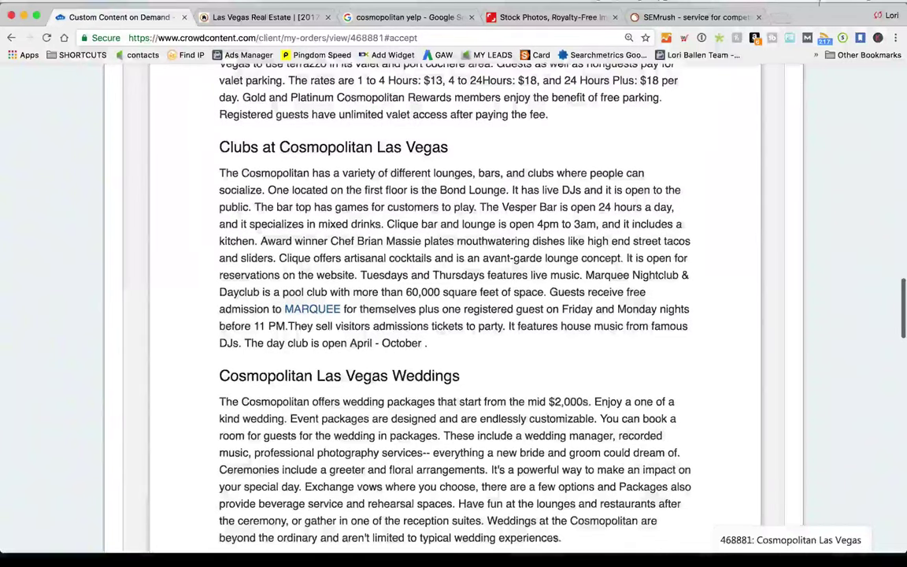
Load loriballen.com/lorislist in a new tab, browse its SEO tools table, then return to Crowd Content
left_click(782, 20)
type("lor")
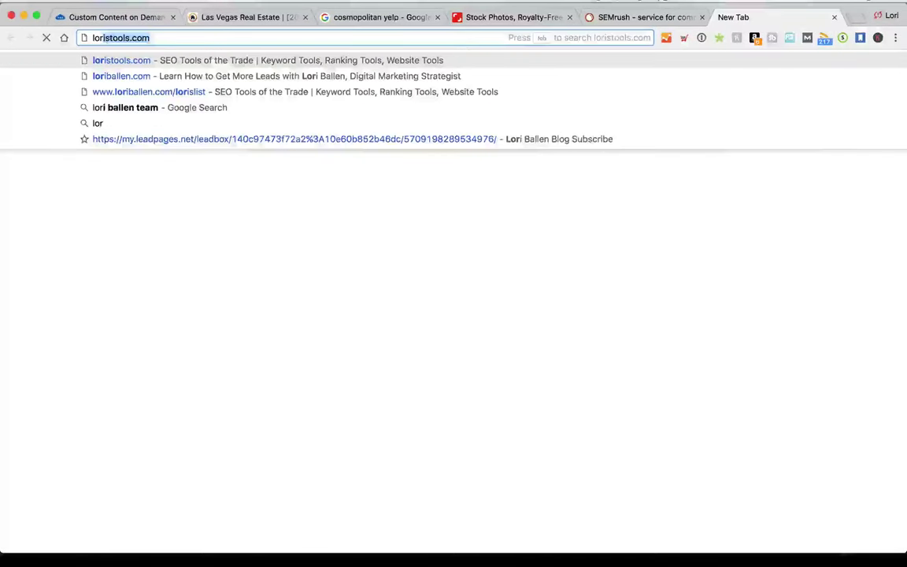
key("Return")
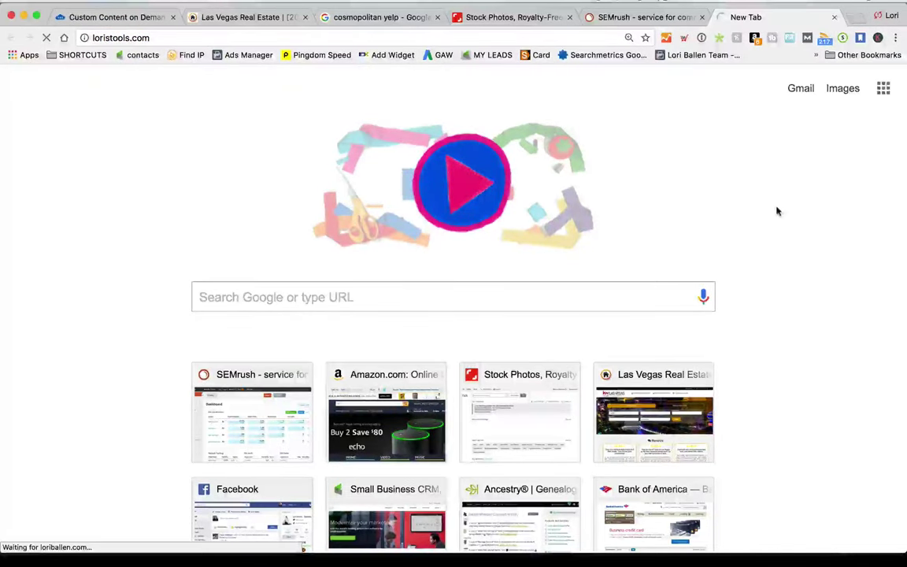
scroll(312, 244, "down", 15)
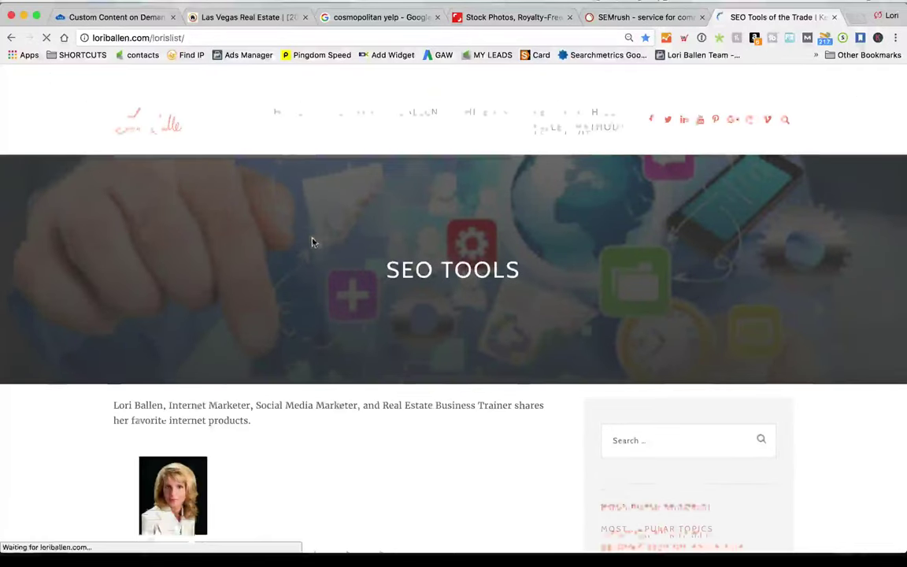
scroll(310, 243, "up", 6)
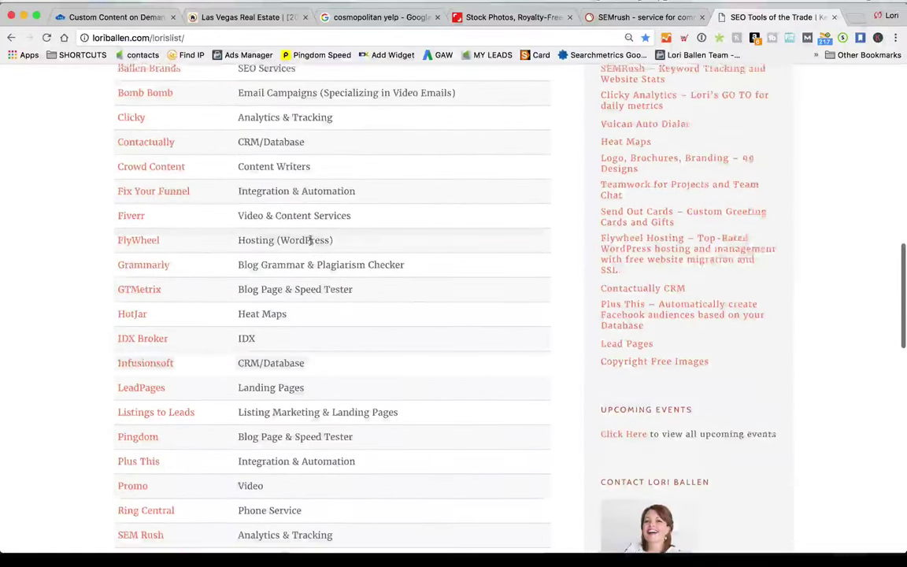
scroll(224, 247, "down", 3)
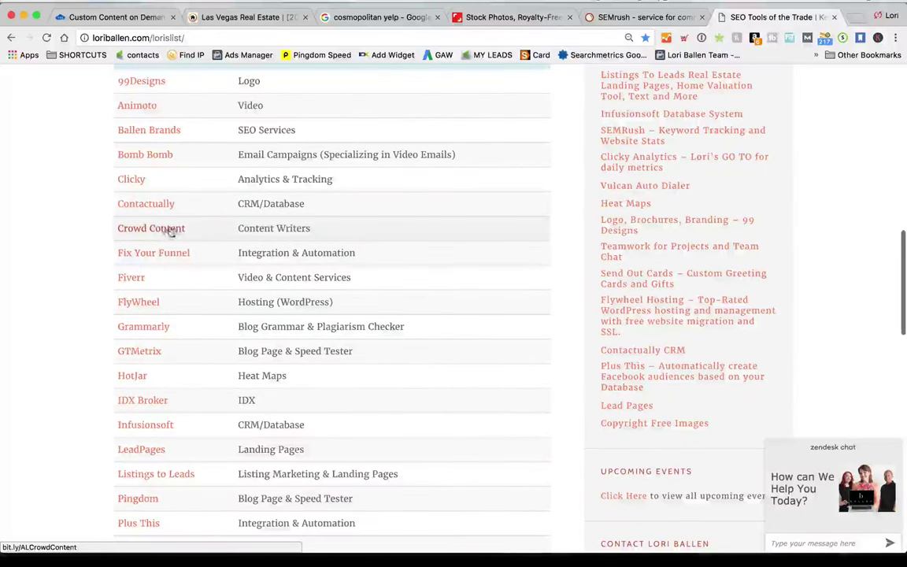
left_click(259, 17)
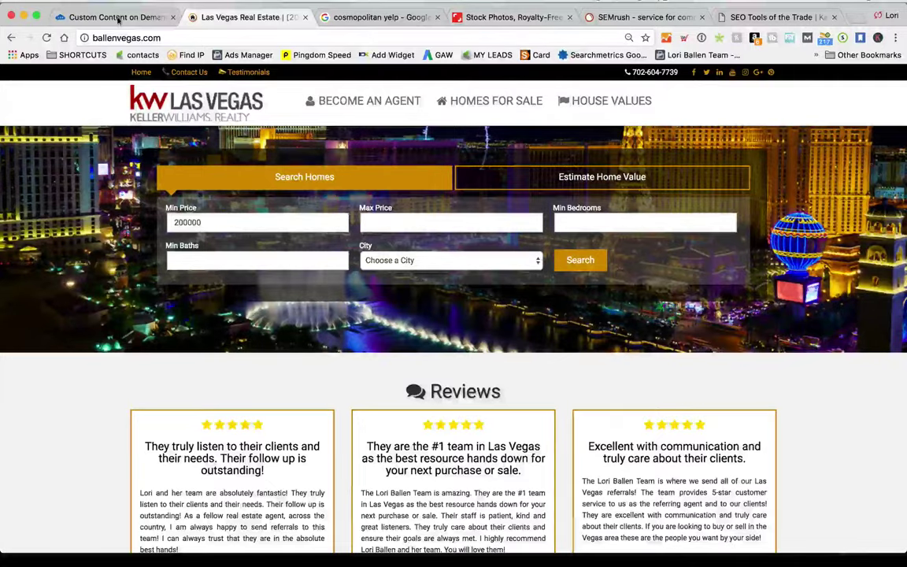
key("ctrl+shift+Tab")
Select the article body from the 'Experience the best Las Vegas…' paragraph down to 'others.'
scroll(506, 325, "down", 15)
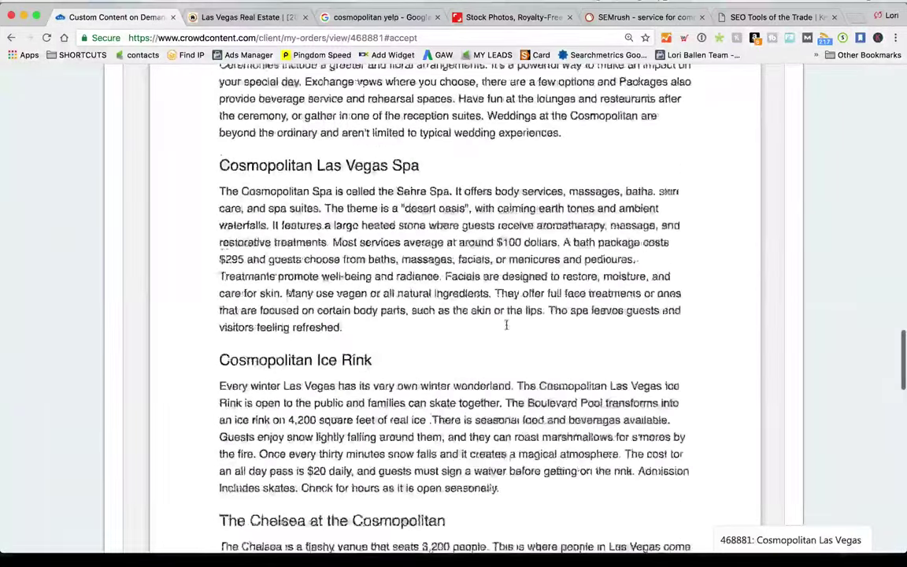
scroll(504, 324, "down", 15)
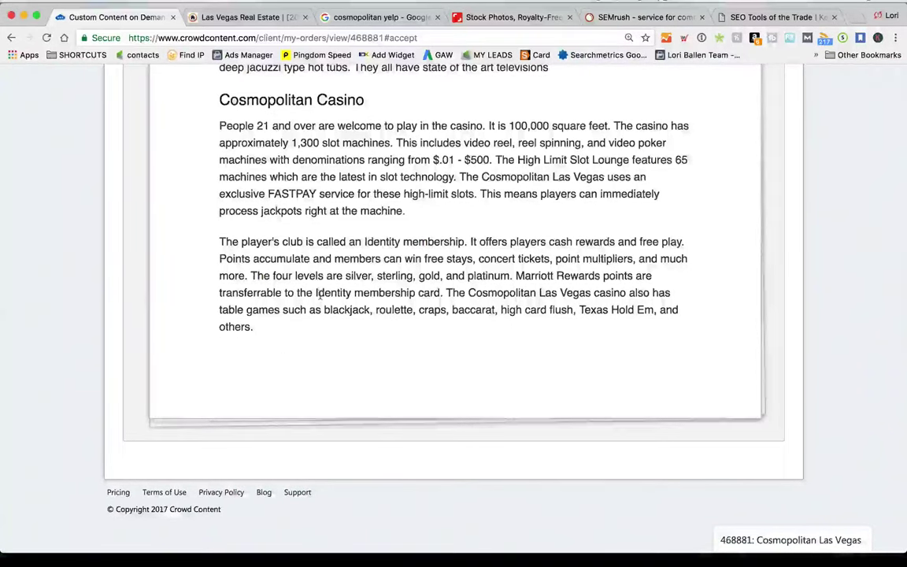
scroll(263, 340, "up", 1)
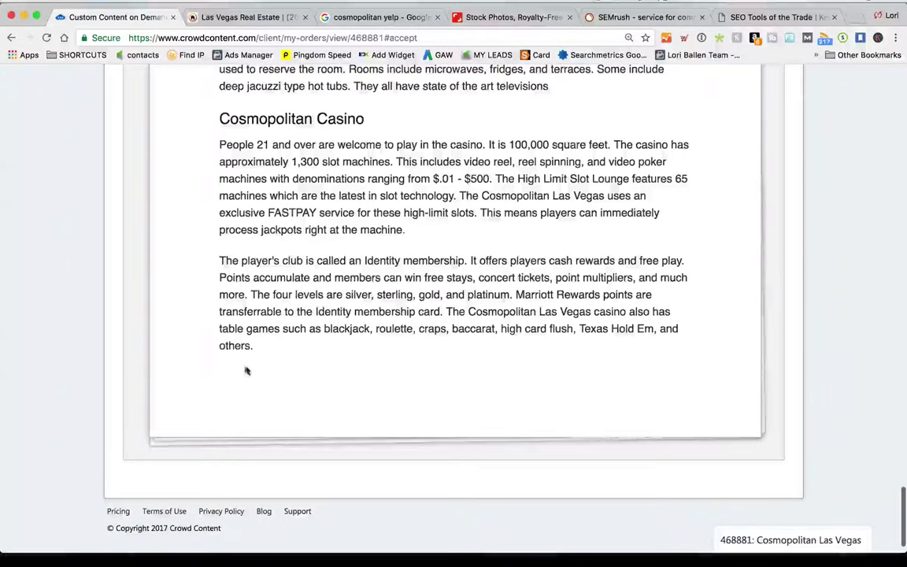
left_click_drag(246, 370, 228, 71)
scroll(219, 543, "down", 10)
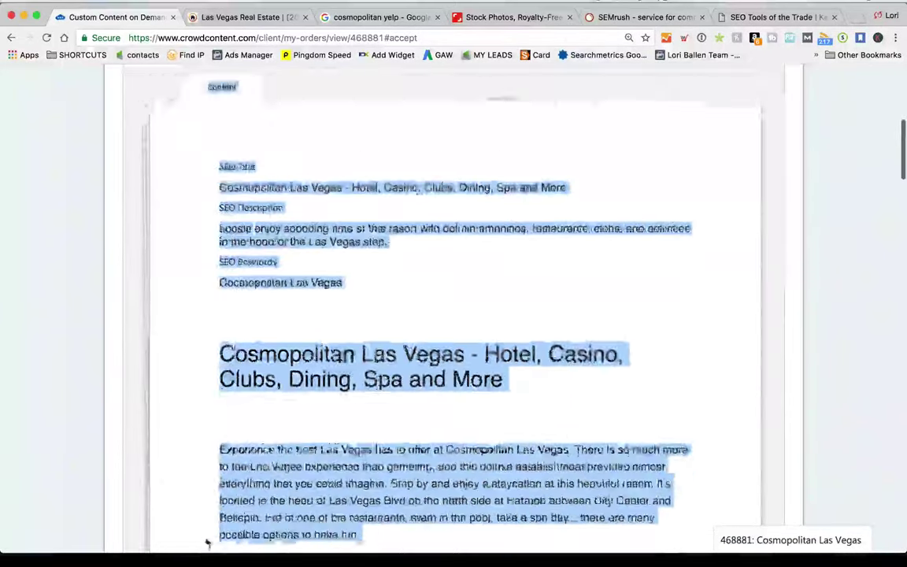
left_click_drag(207, 544, 216, 411)
key("super+c")
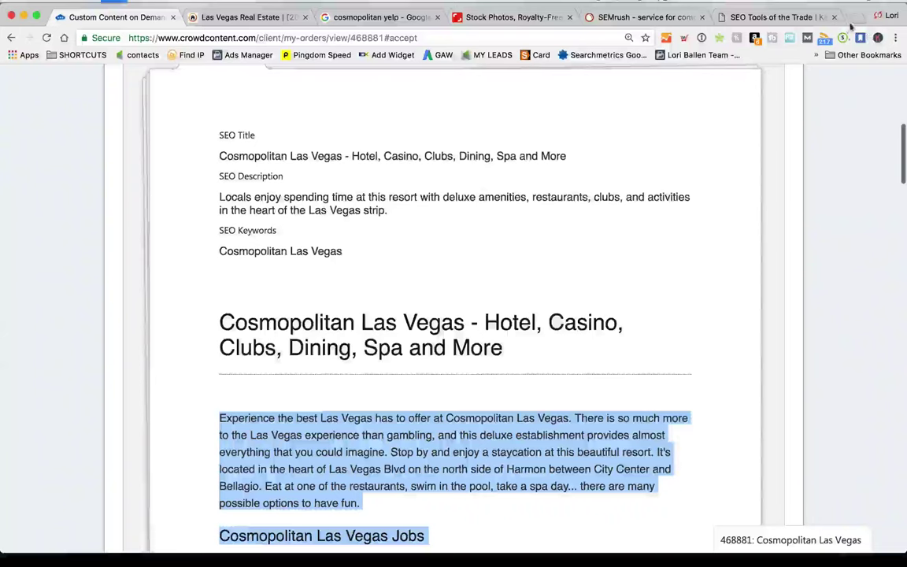
left_click(855, 18)
Go to grammarly.com and log in with the saved credentials
type("gram")
key("Return")
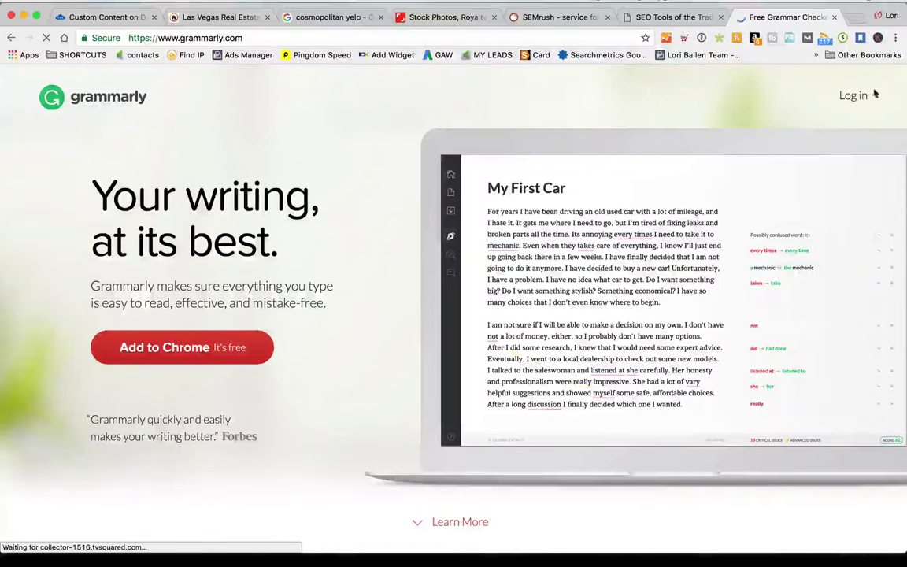
left_click(854, 95)
left_click(466, 319)
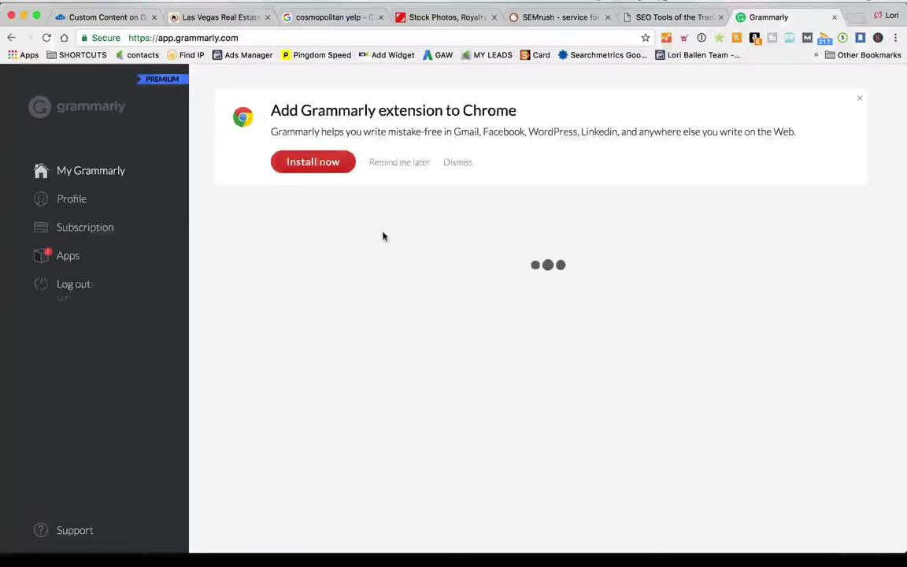
Paste the article into a new Grammarly document titled 'Cosmopolitan Las Vegas'
left_click(261, 323)
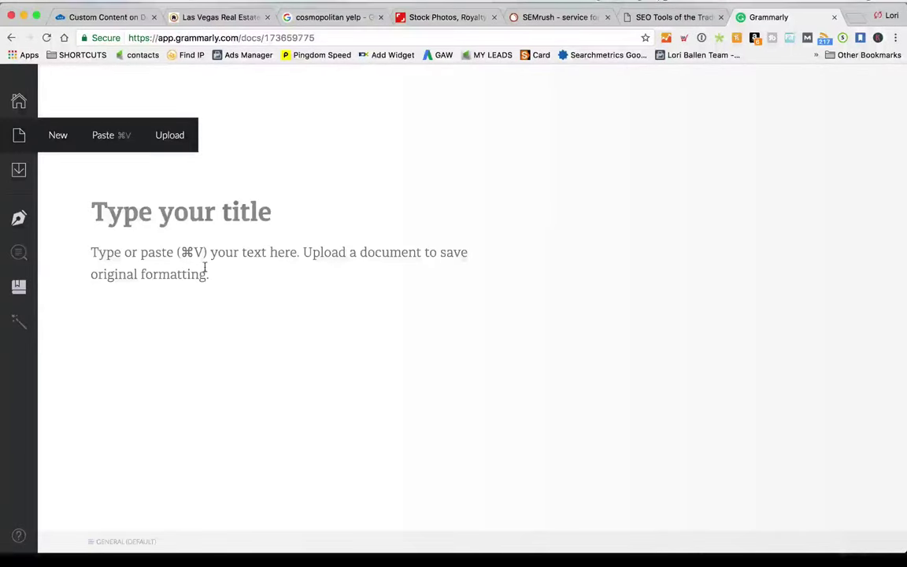
key("super+v")
left_click(199, 118)
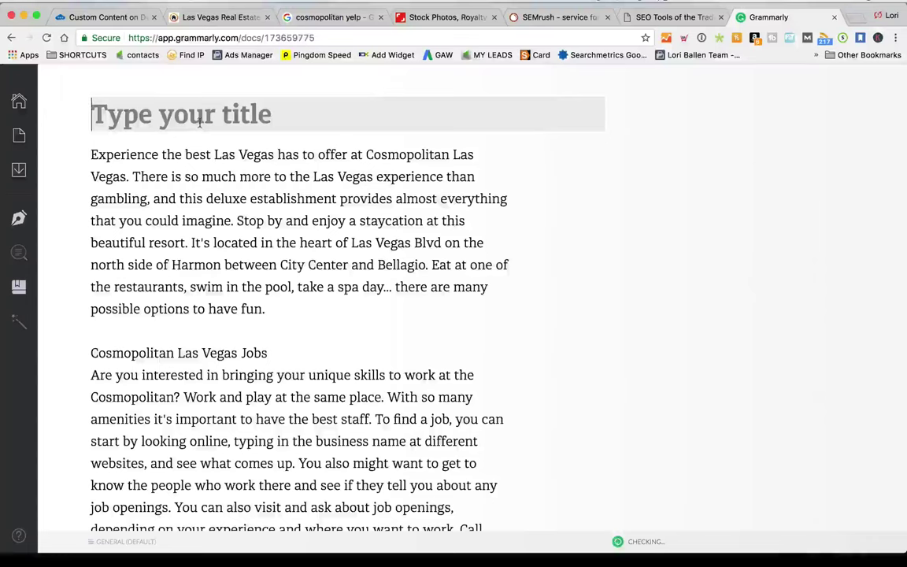
type("Col")
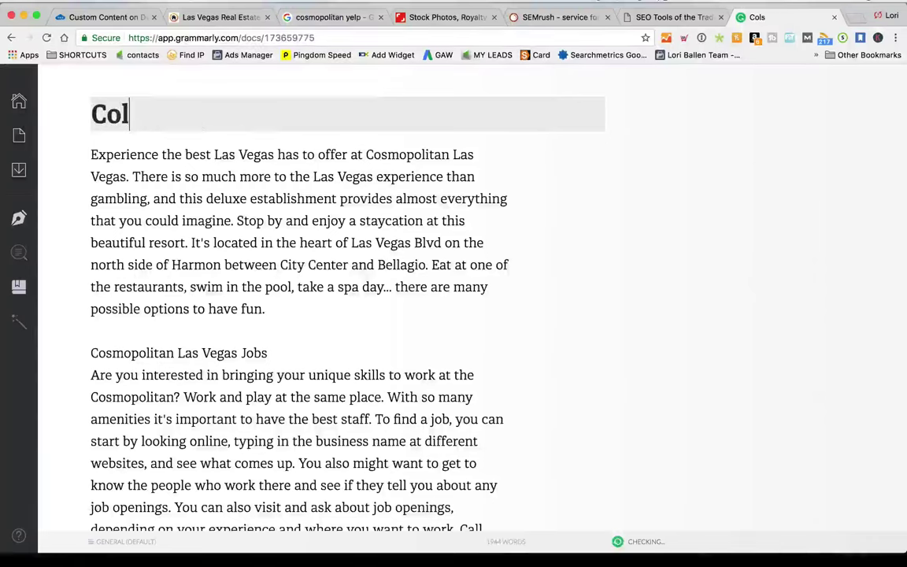
type("smopolitan")
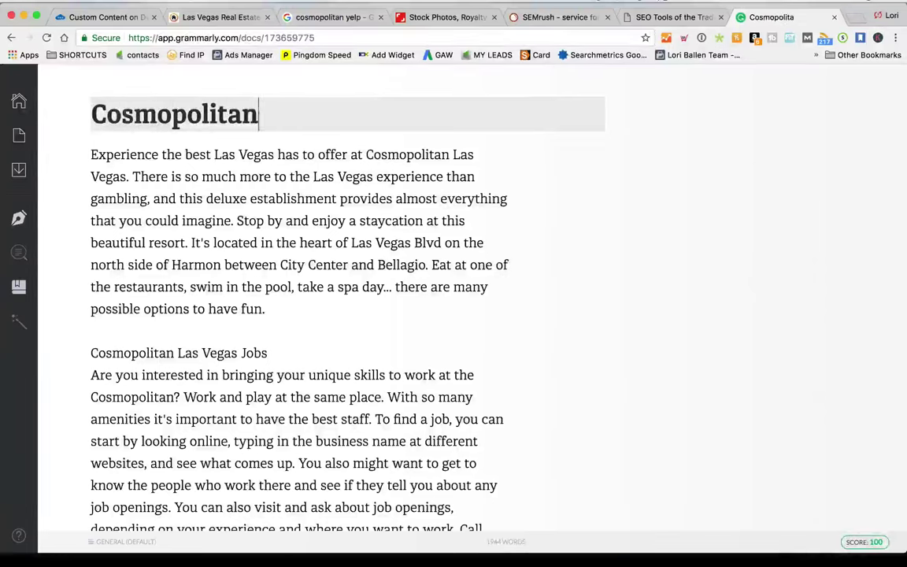
type(" Las Vegas")
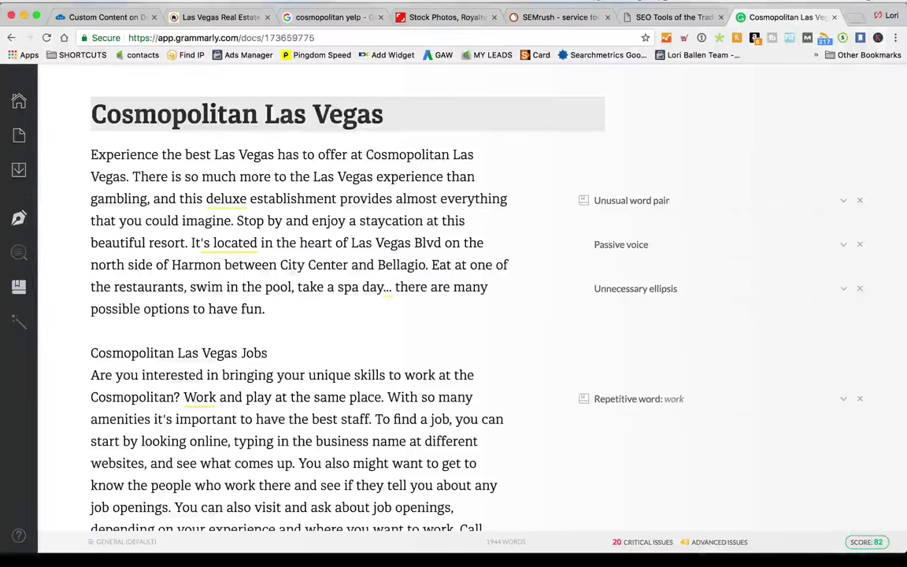
left_click(321, 301)
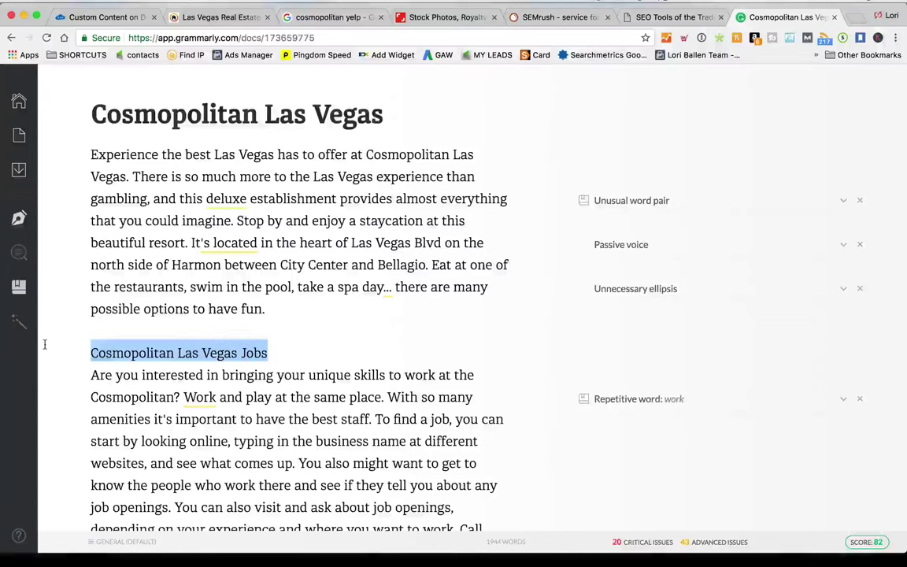
left_click(307, 345)
scroll(449, 344, "down", 5)
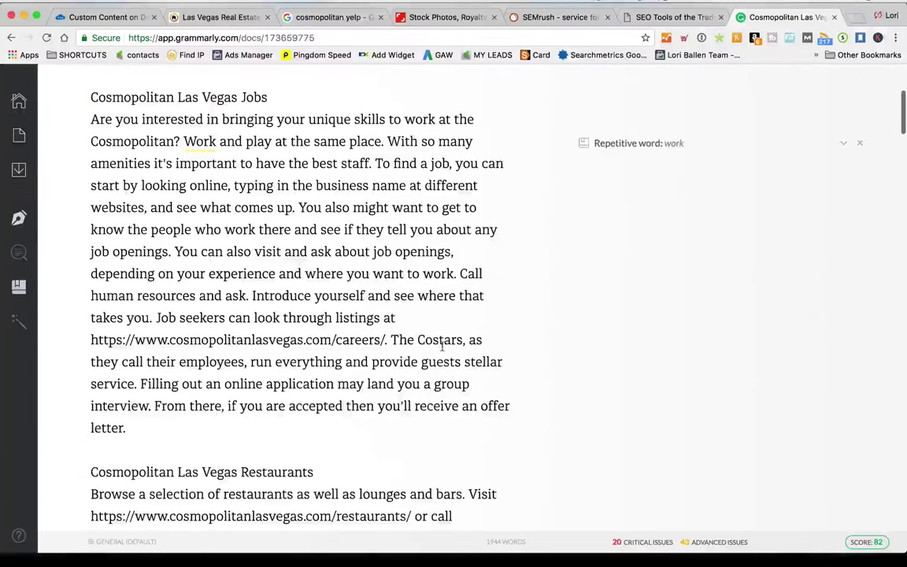
scroll(442, 346, "down", 1)
left_click_drag(386, 329, 91, 331)
scroll(211, 338, "up", 4)
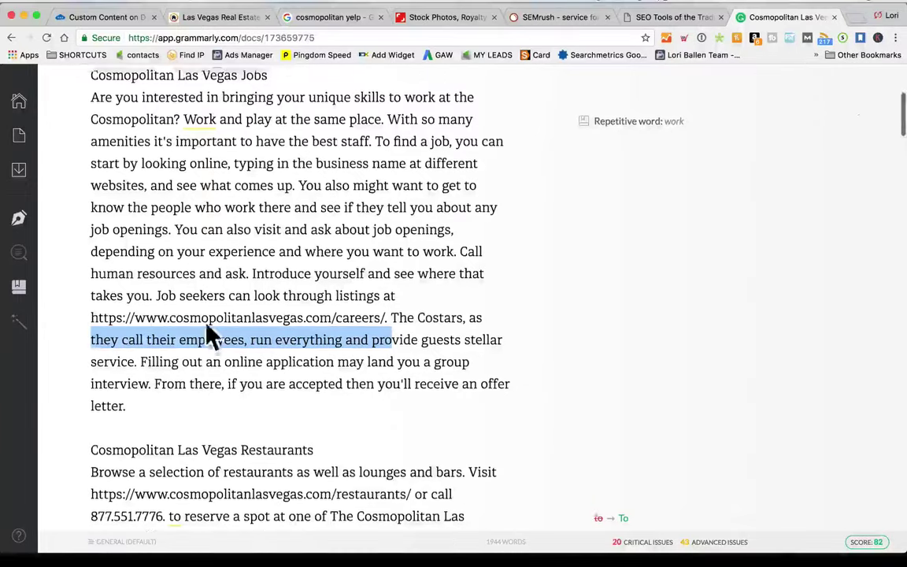
scroll(211, 331, "down", 10)
scroll(210, 319, "up", 10)
scroll(210, 319, "down", 10)
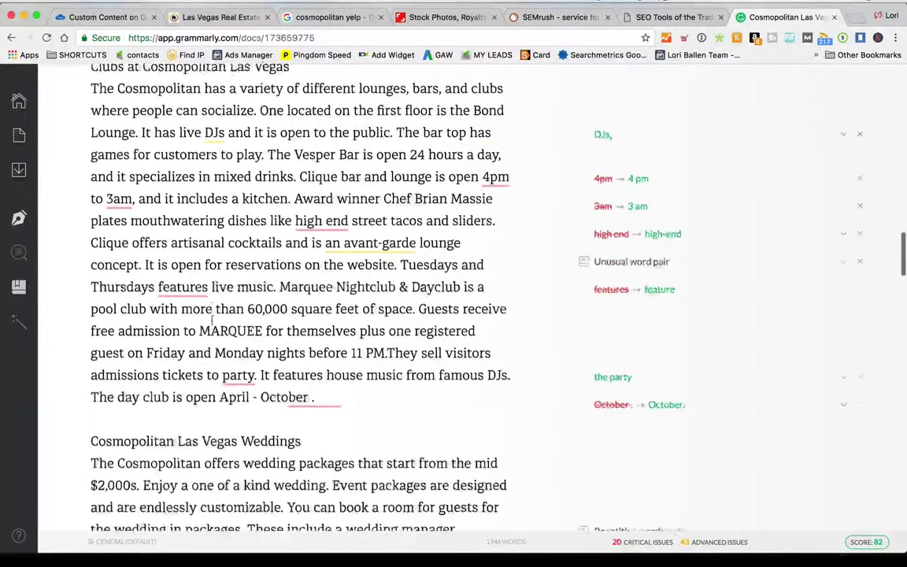
scroll(221, 327, "up", 20)
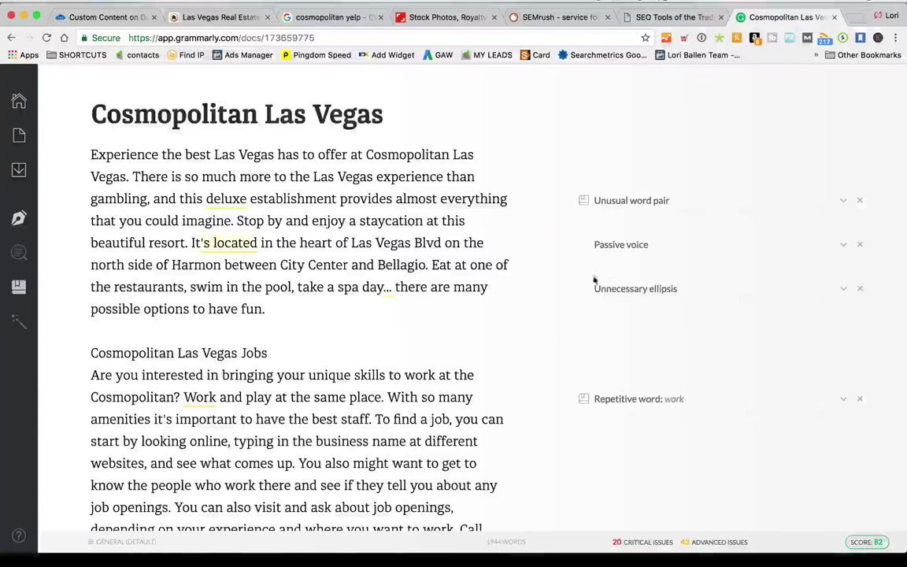
scroll(633, 340, "down", 10)
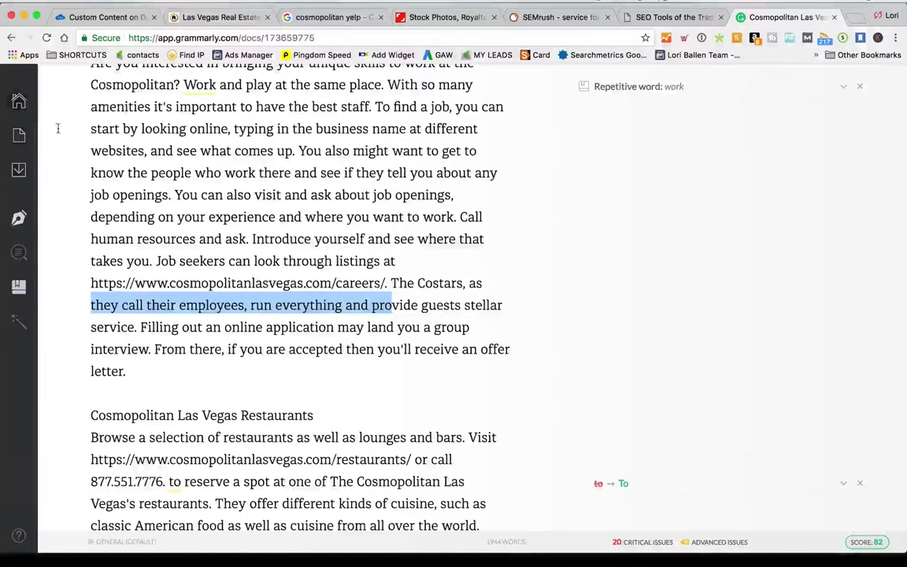
Switch on Grammarly's plagiarism check and scroll through the article's flagged passages
mouse_move(28, 223)
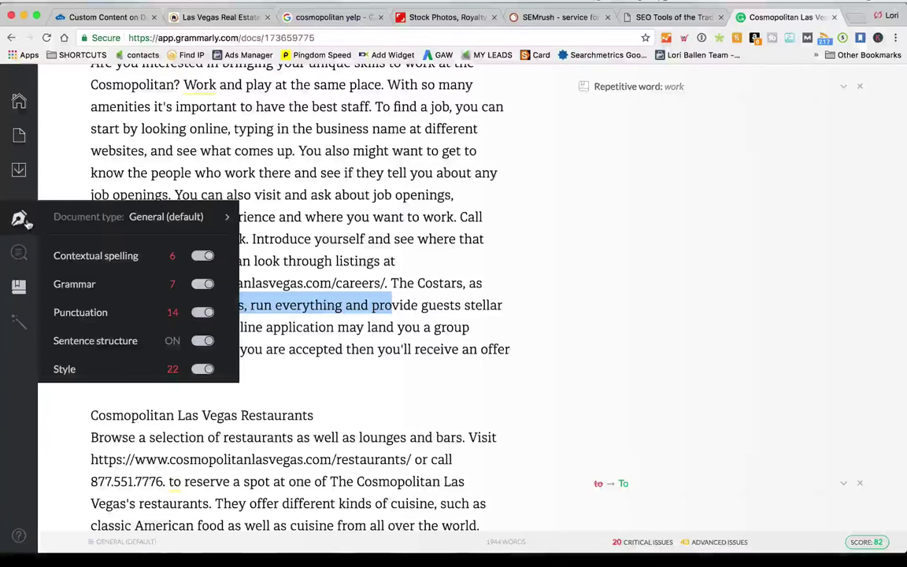
mouse_move(23, 262)
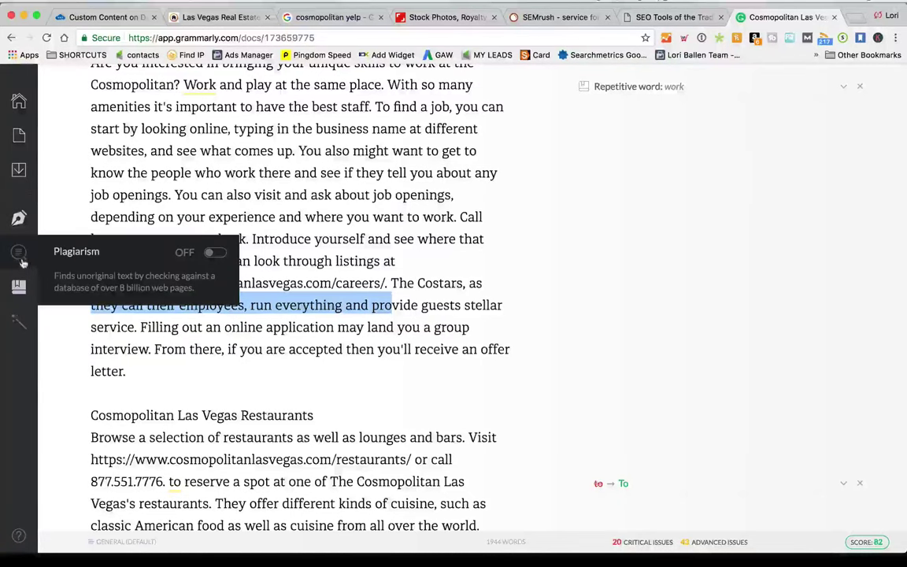
left_click(215, 253)
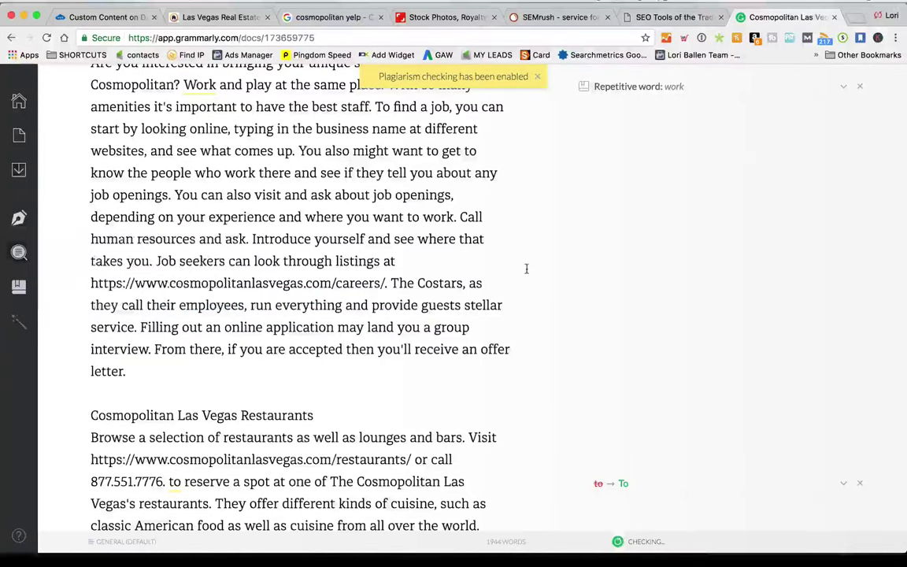
scroll(526, 267, "up", 5)
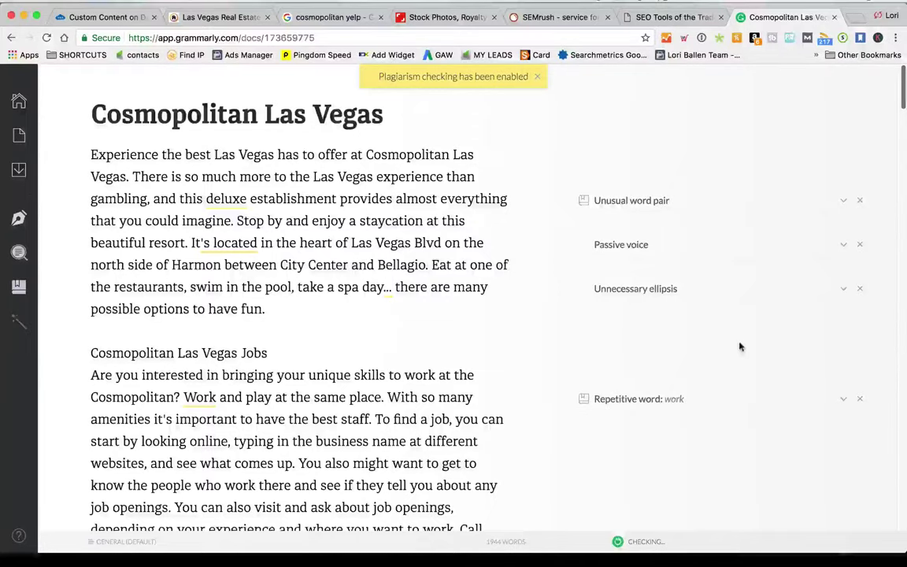
scroll(740, 347, "down", 10)
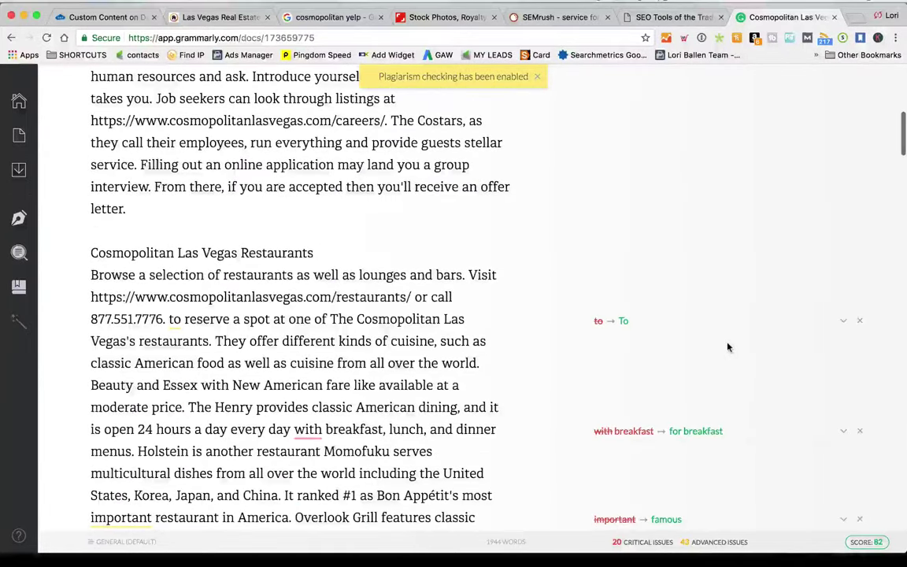
scroll(732, 342, "down", 5)
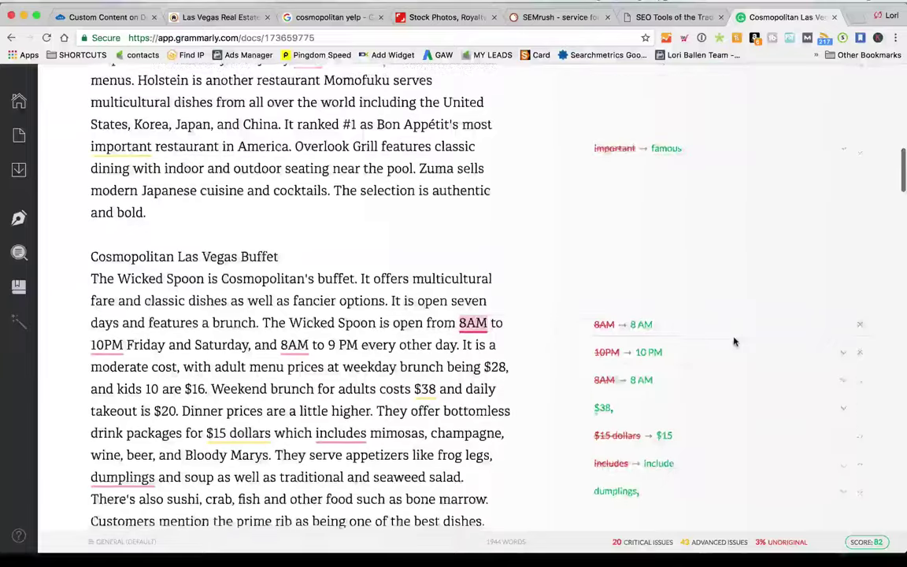
scroll(734, 341, "down", 10)
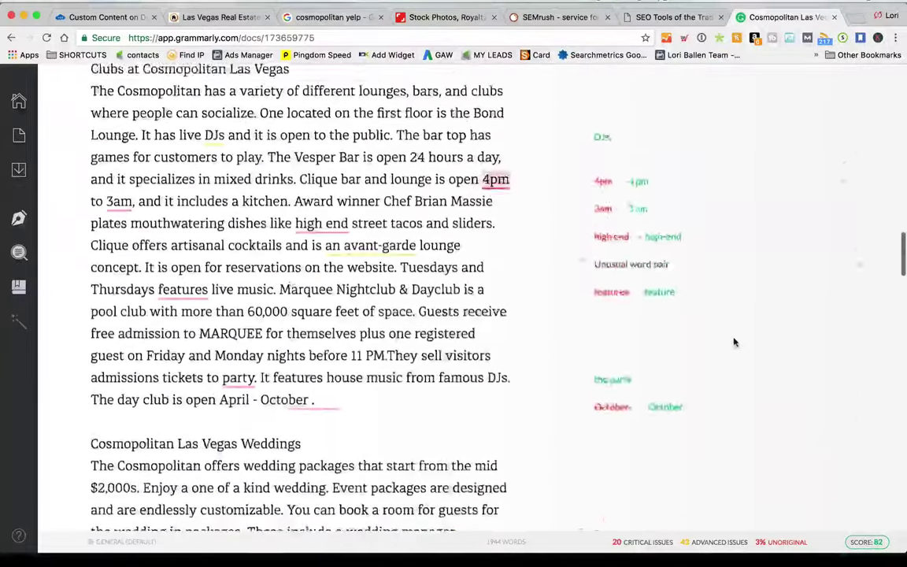
scroll(734, 342, "down", 10)
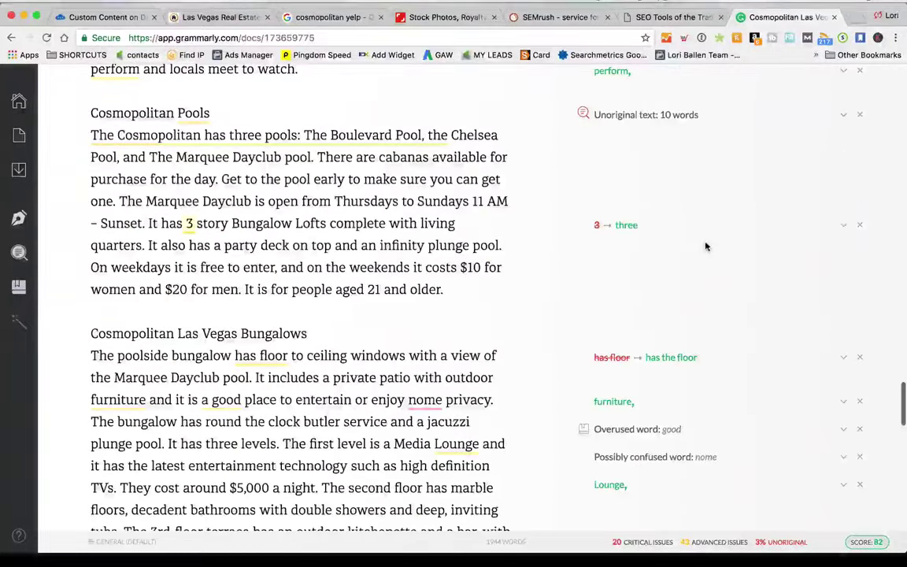
scroll(707, 248, "down", 6)
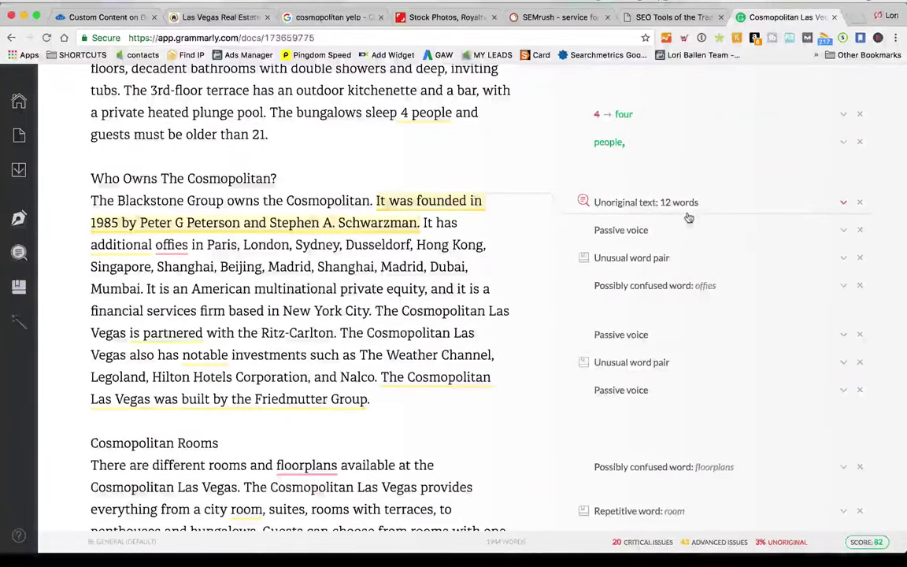
View the cited web source for the flagged founding sentence and review the 3% unoriginal result
left_click(394, 223)
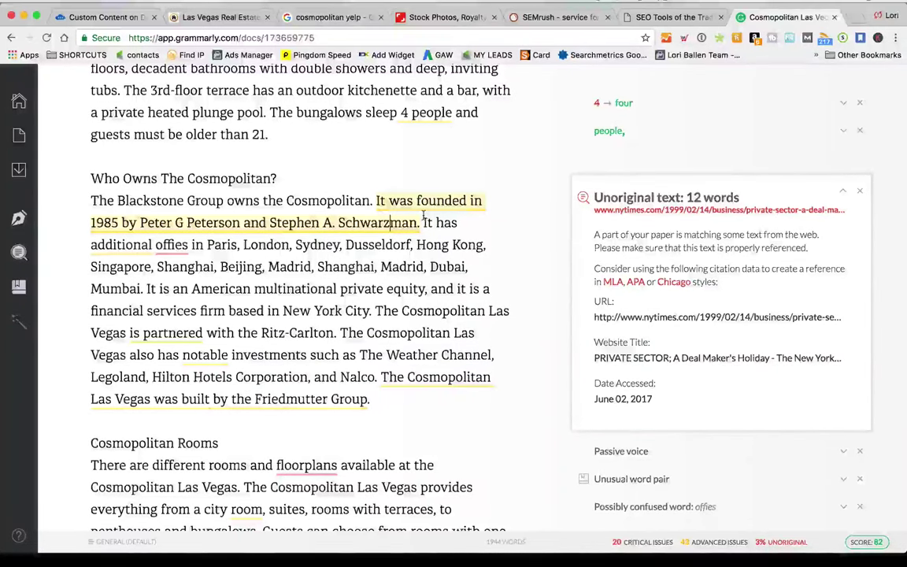
scroll(541, 295, "down", 15)
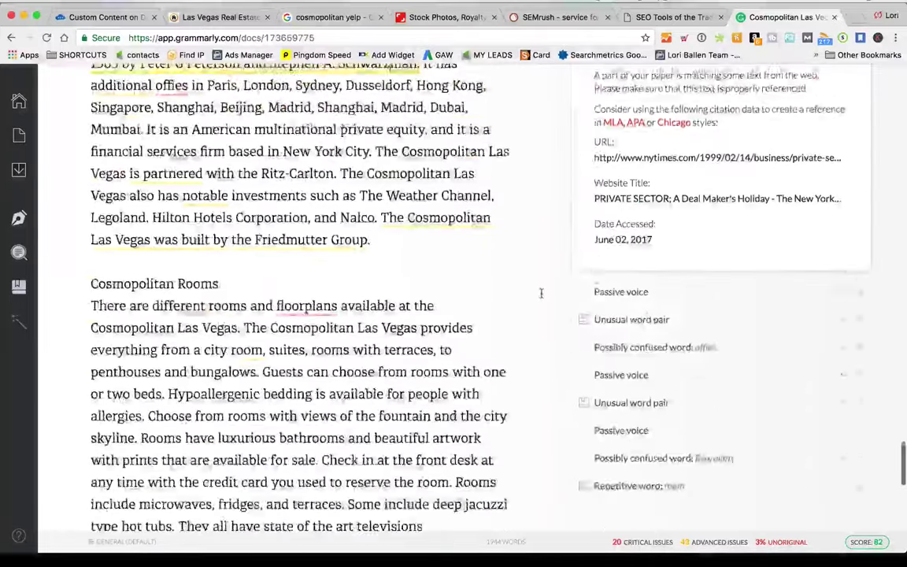
scroll(554, 301, "up", 15)
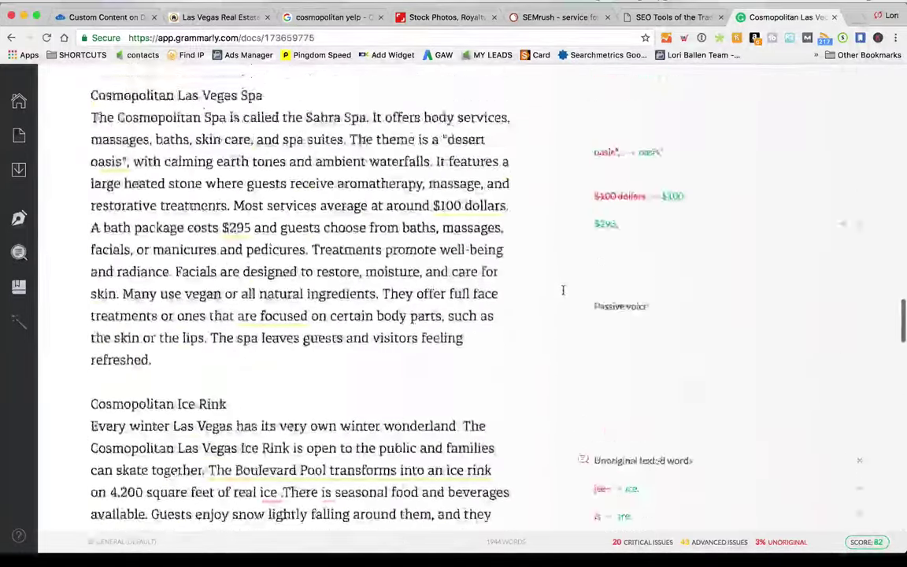
scroll(564, 290, "up", 8)
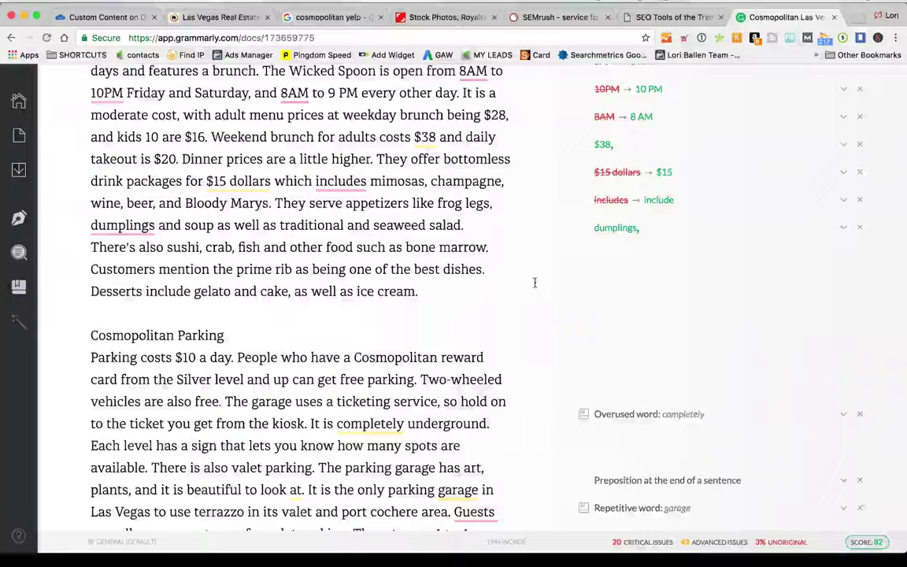
scroll(535, 282, "up", 10)
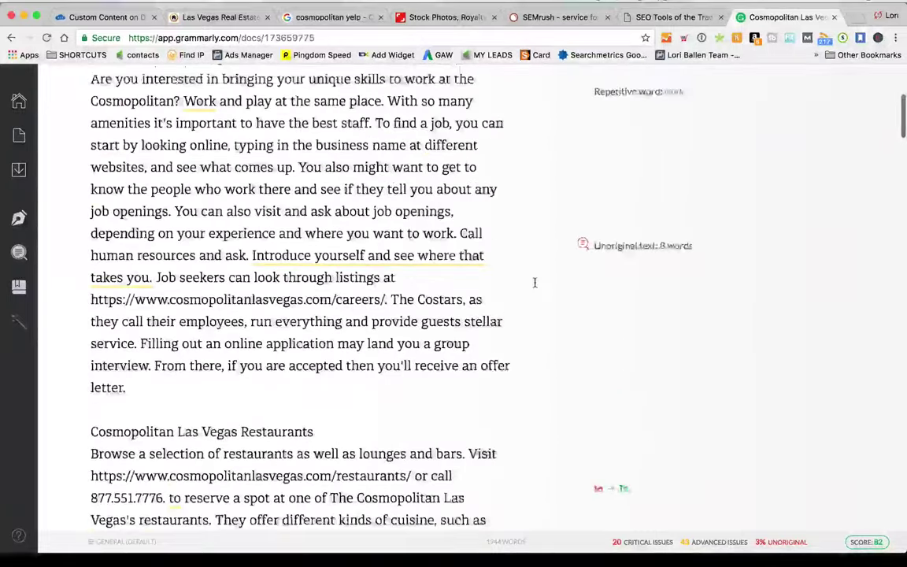
scroll(535, 282, "up", 5)
scroll(527, 283, "down", 15)
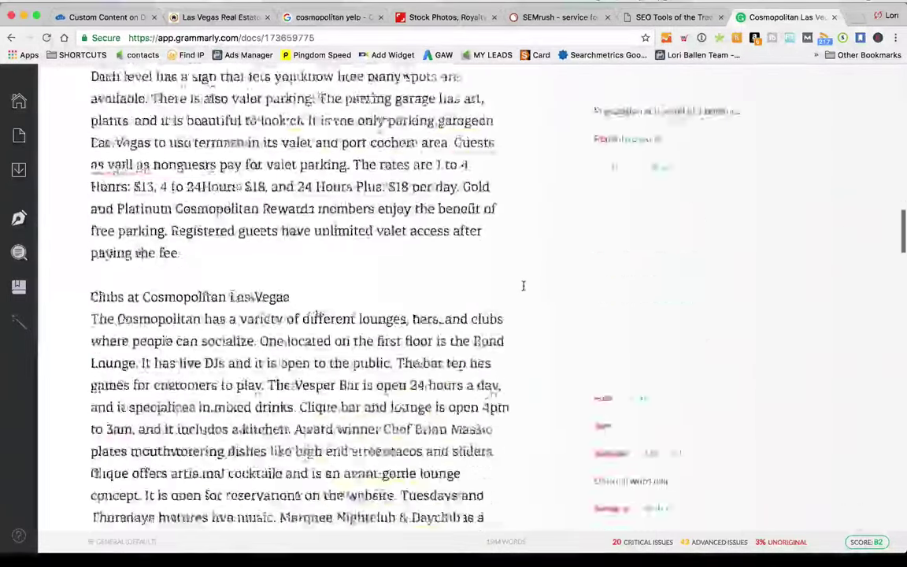
scroll(523, 285, "down", 20)
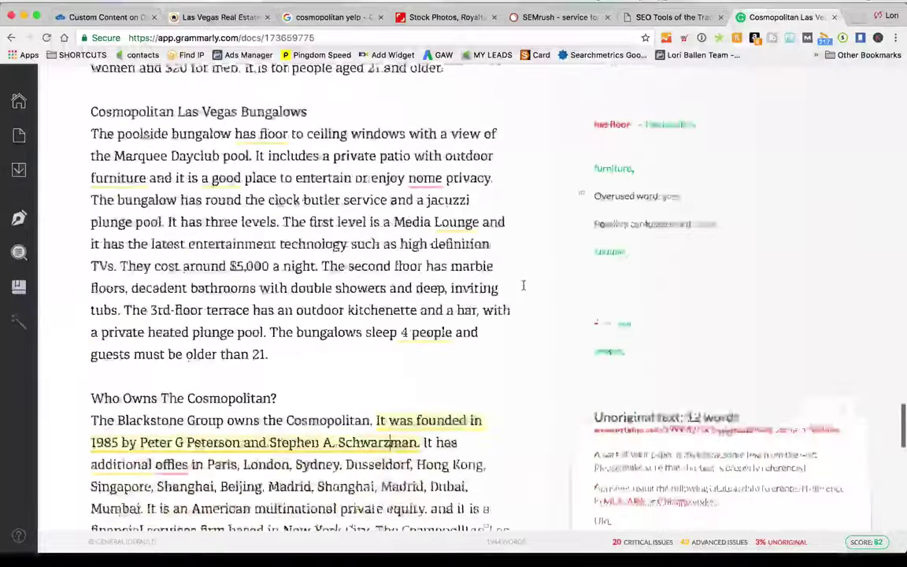
scroll(523, 286, "down", 10)
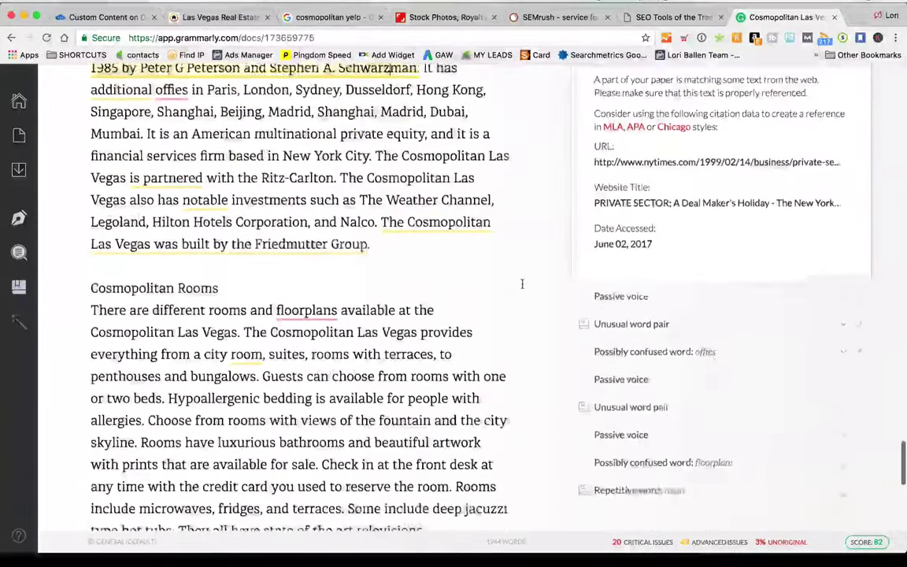
scroll(504, 280, "down", 10)
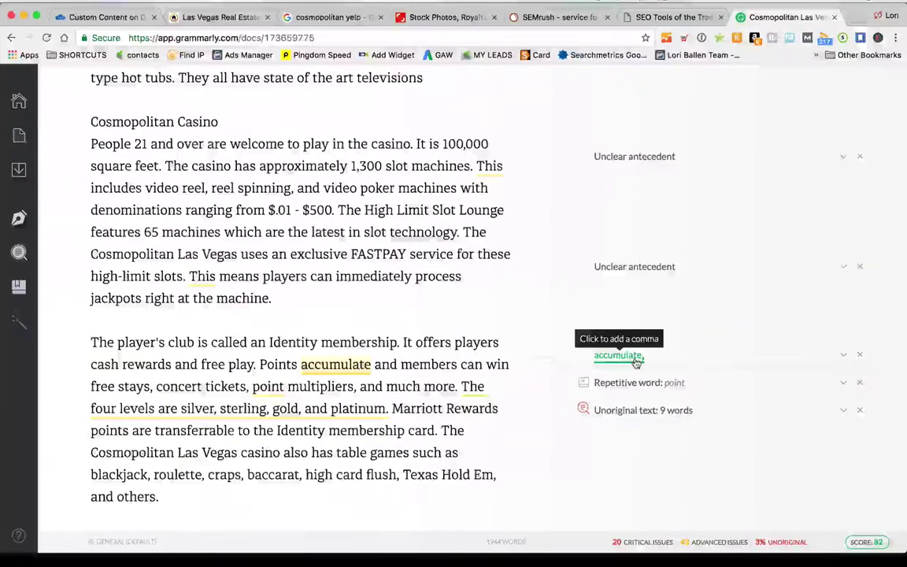
scroll(504, 358, "up", 20)
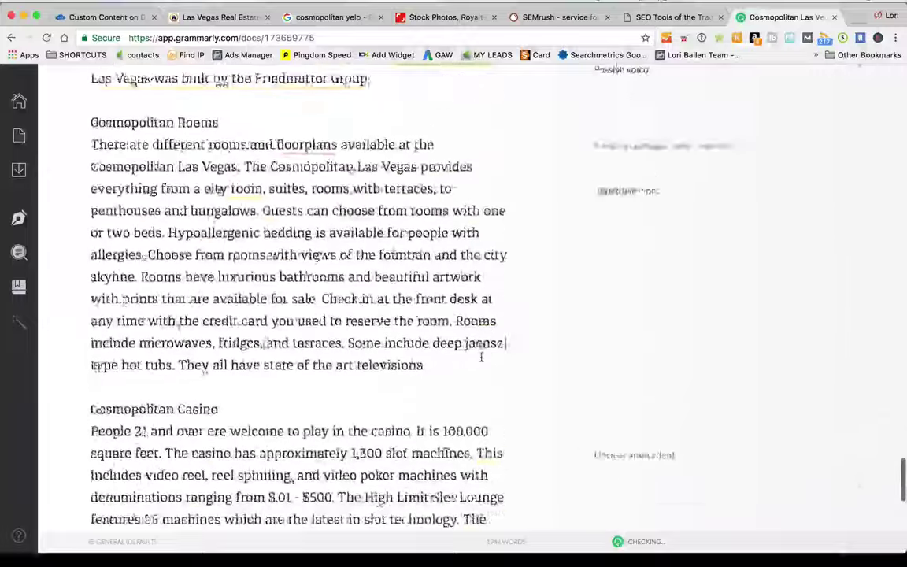
scroll(489, 360, "up", 20)
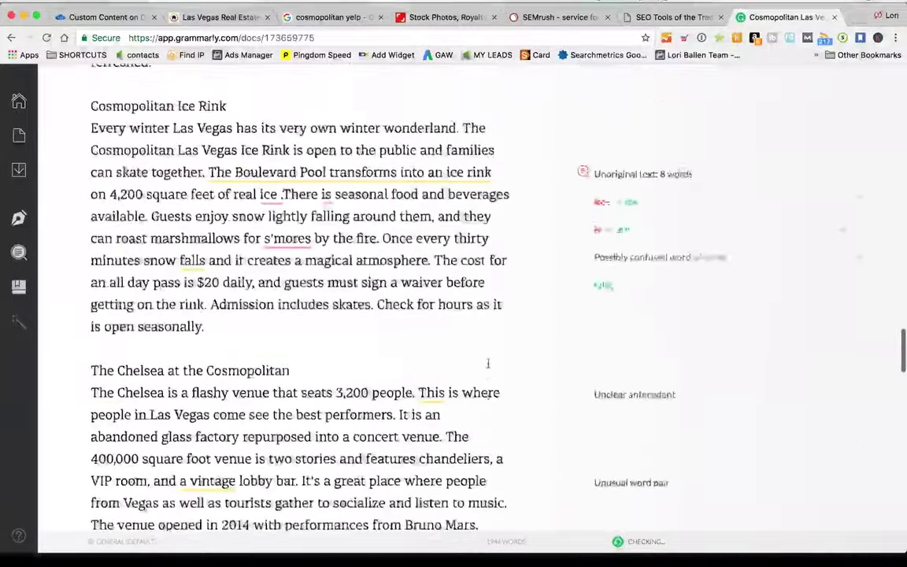
scroll(489, 367, "up", 20)
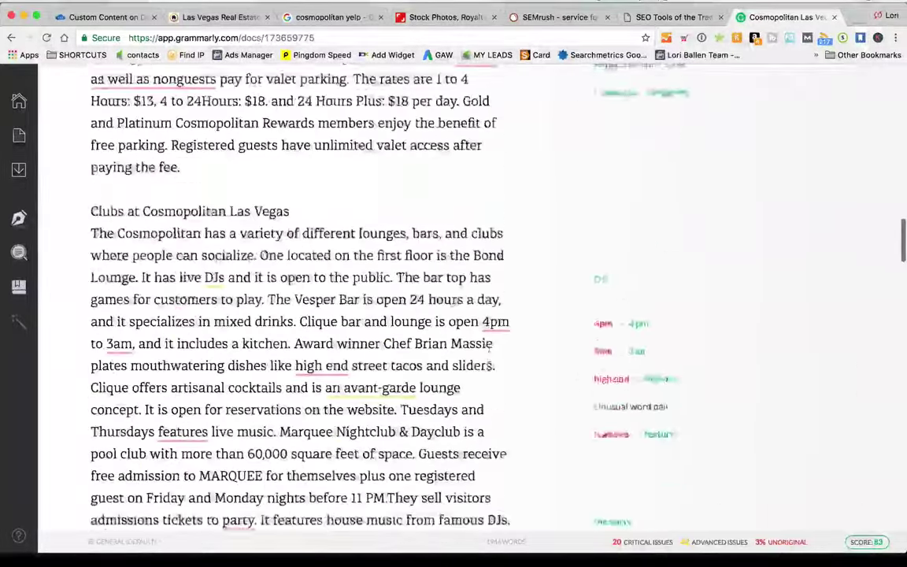
scroll(489, 368, "up", 15)
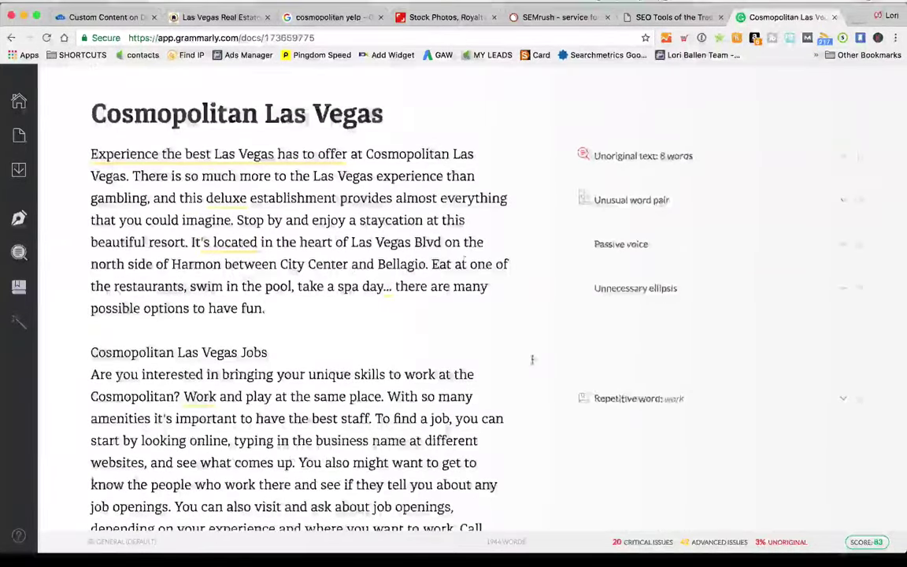
scroll(536, 370, "down", 15)
Scroll the Cosmopolitan article in the Crowd Content order, then go to the ballenvegas.com homepage tab
left_click(211, 17)
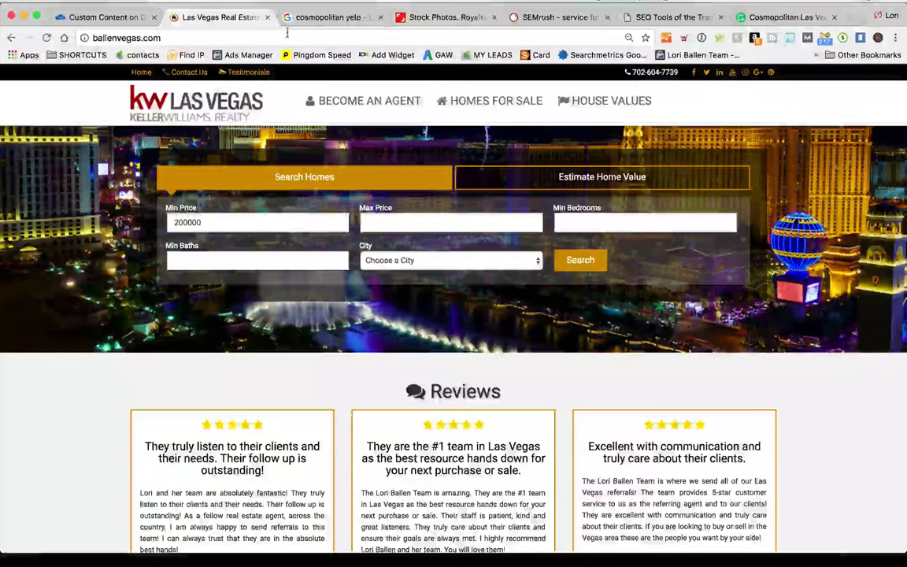
left_click(107, 16)
scroll(373, 345, "up", 10)
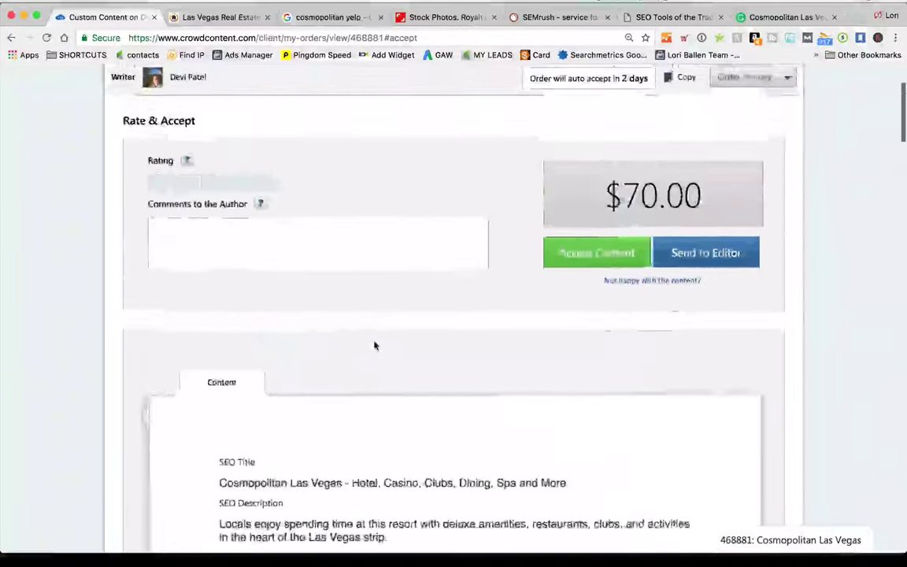
scroll(370, 347, "down", 15)
scroll(369, 347, "down", 15)
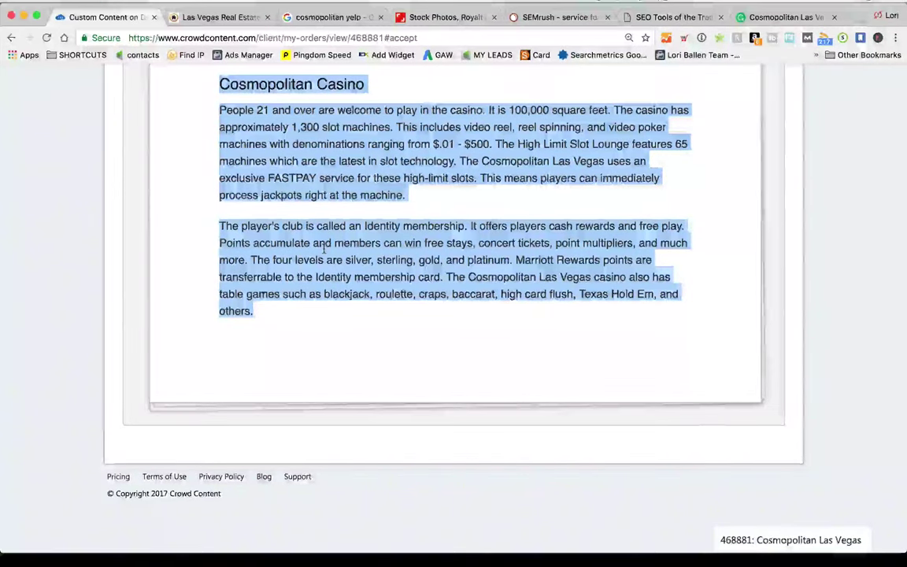
left_click(214, 17)
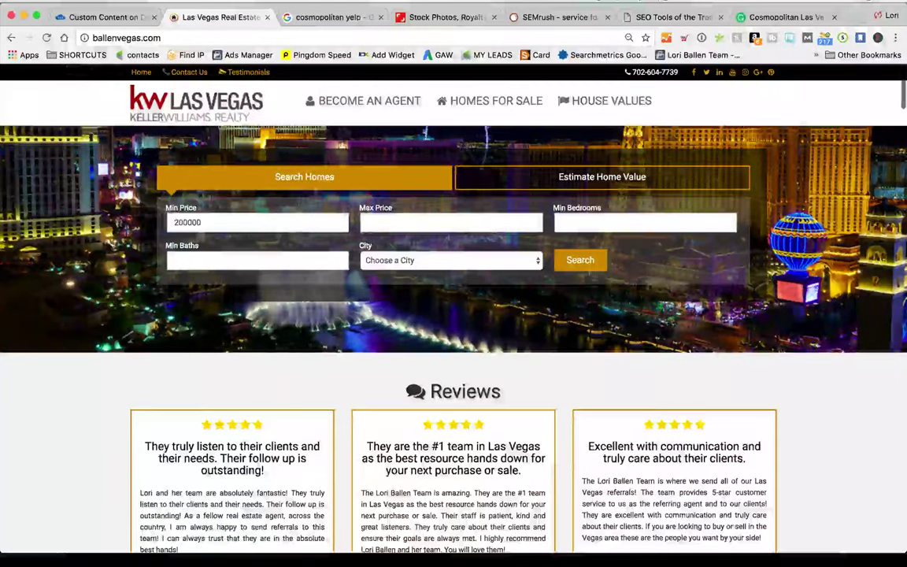
Open the ballenvegas.com WordPress login page from the SHORTCUTS bookmarks
left_click(79, 54)
mouse_move(90, 101)
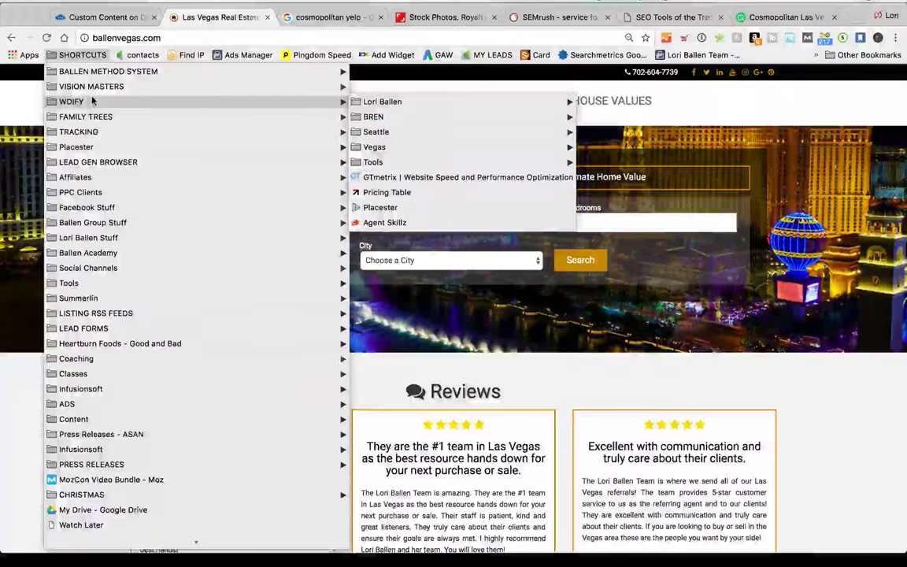
mouse_move(388, 150)
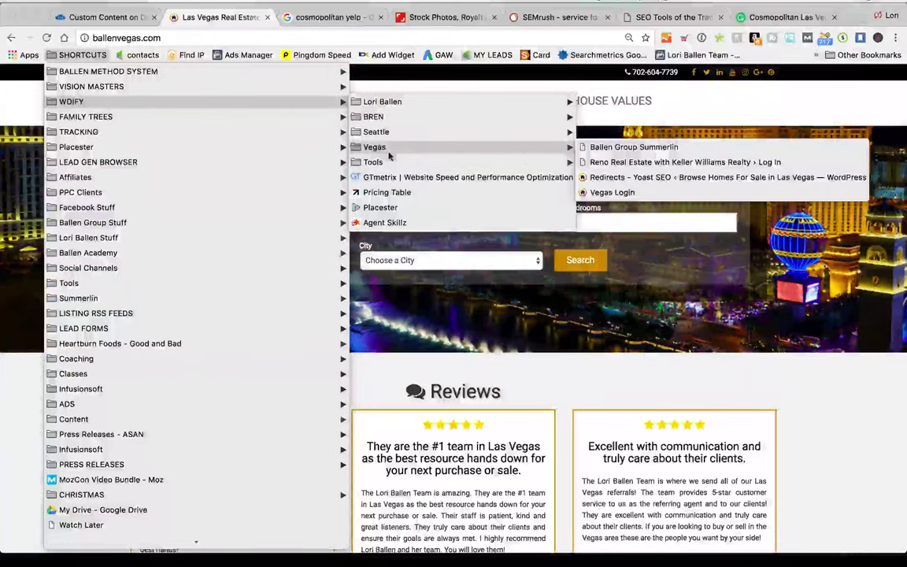
left_click(663, 193)
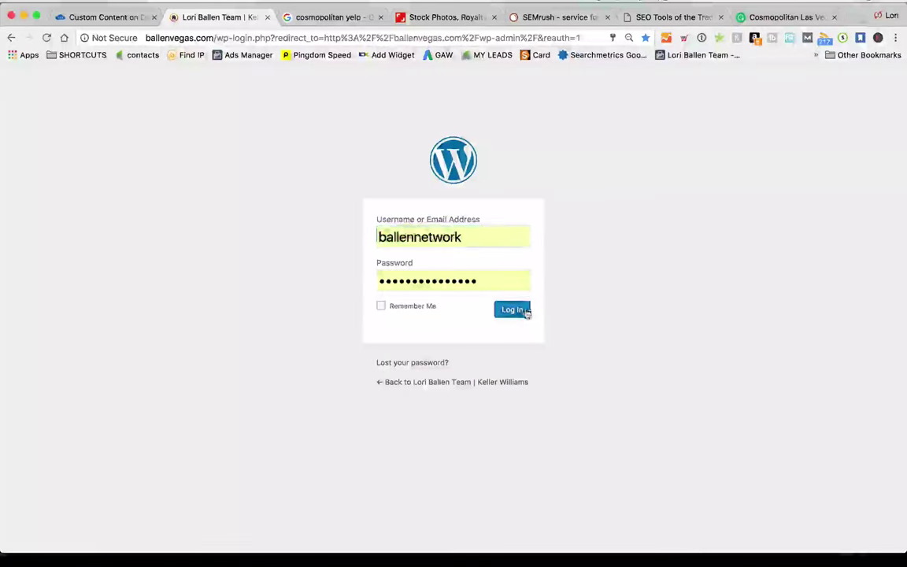
Sign in to WordPress and start a new post from + New > Post
left_click(526, 312)
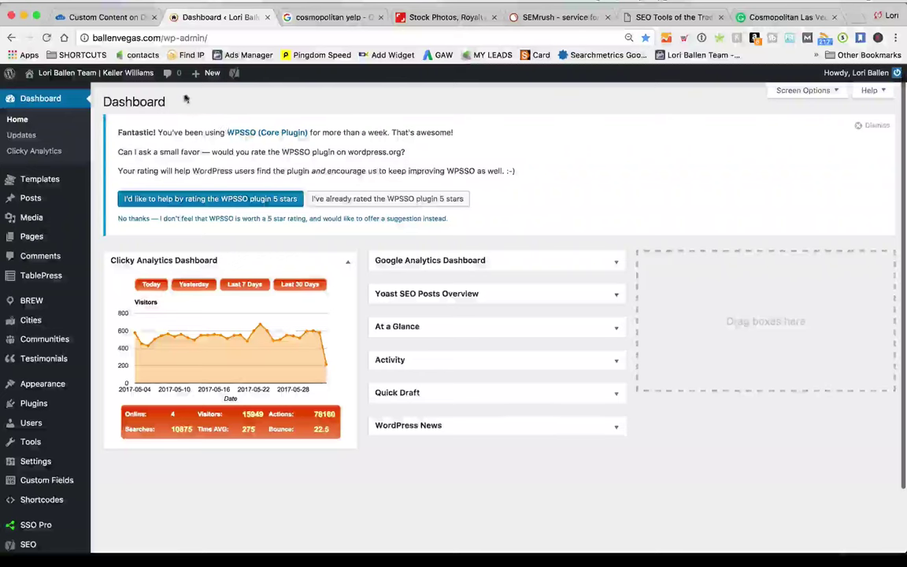
mouse_move(213, 73)
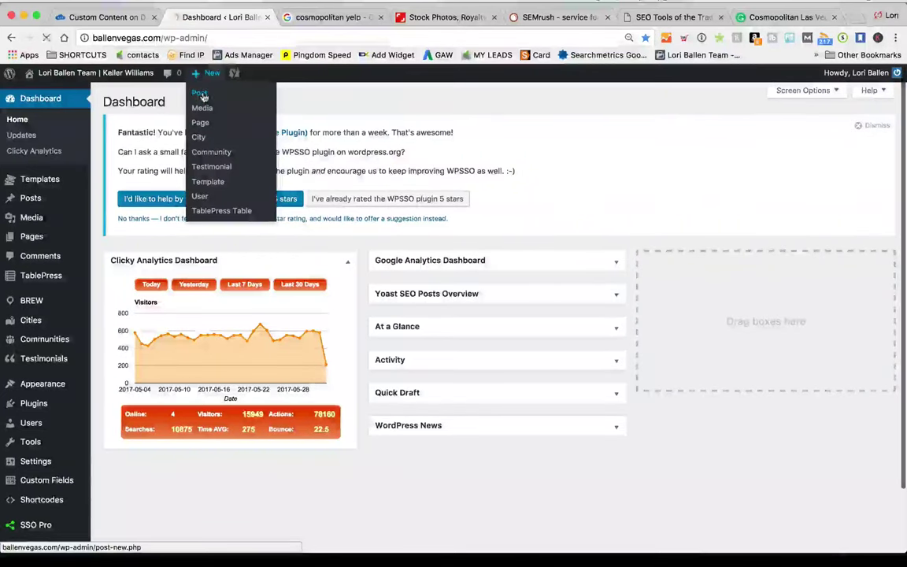
left_click(200, 94)
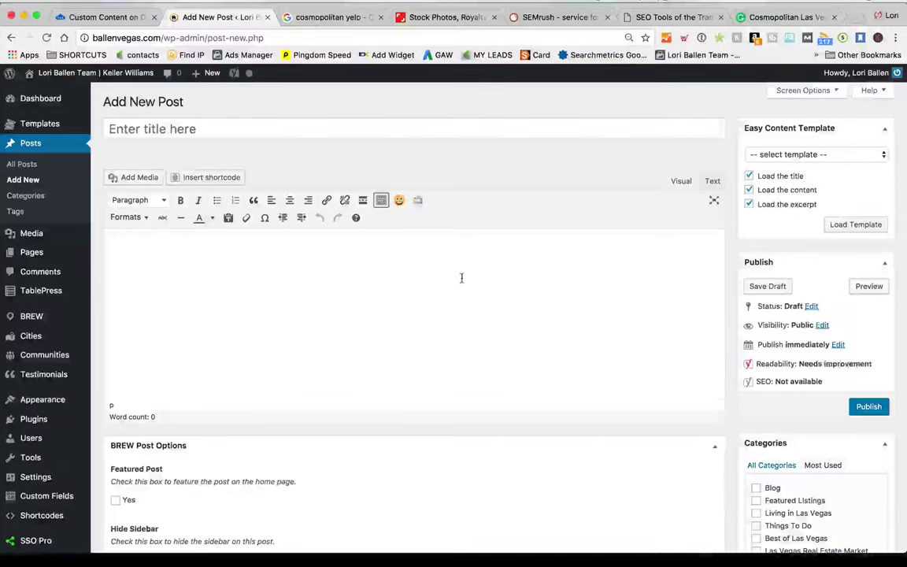
Paste the Cosmopolitan Las Vegas article into the new post's body
left_click(462, 277)
key("super+v")
scroll(440, 273, "down", 2)
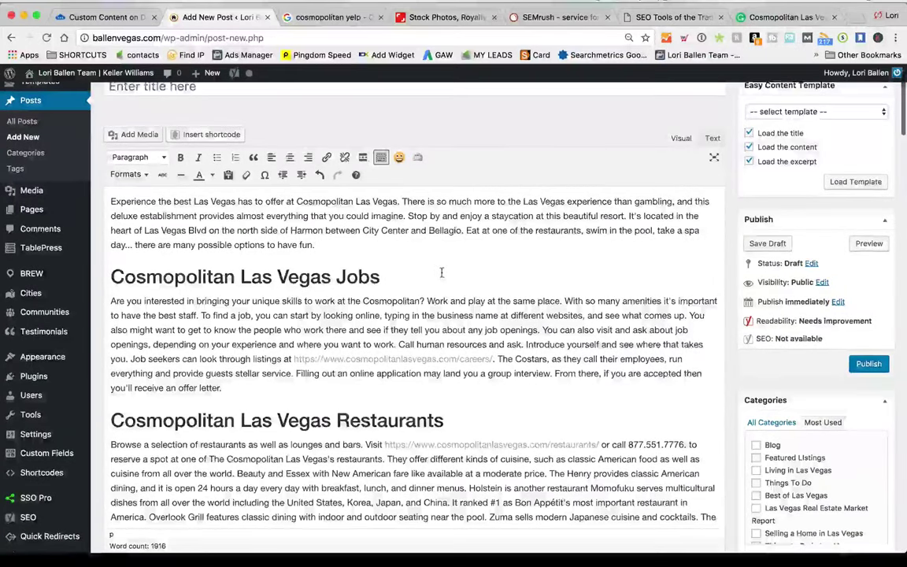
scroll(439, 273, "down", 2)
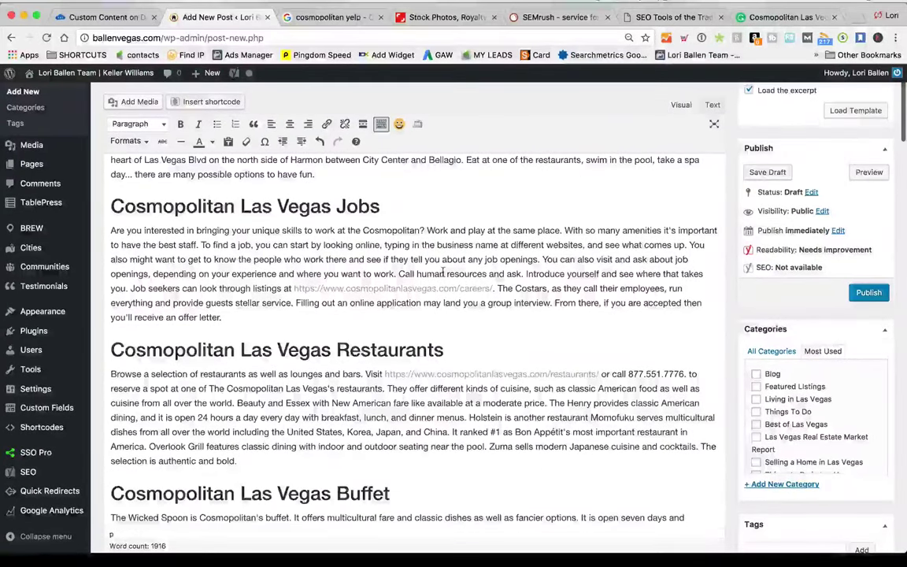
scroll(436, 274, "up", 1)
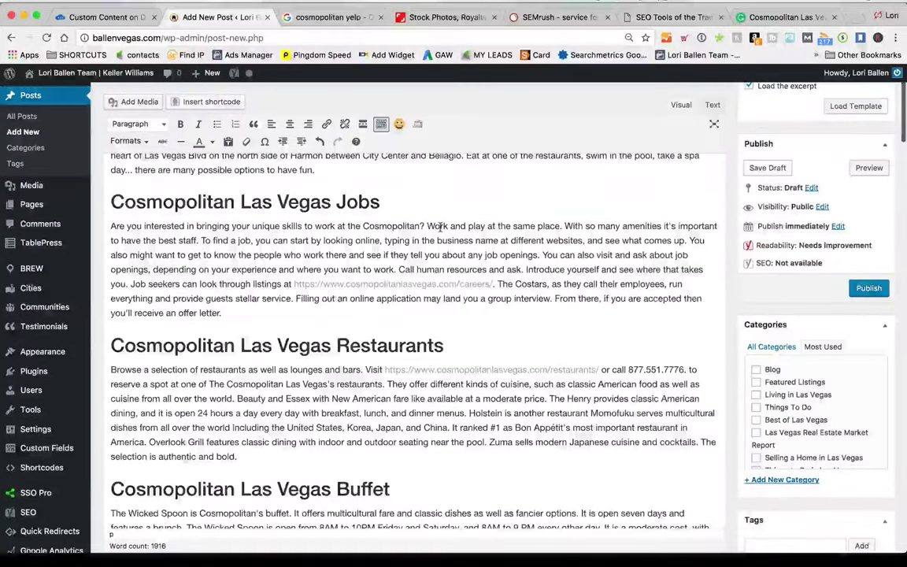
scroll(426, 341, "down", 5)
scroll(426, 342, "down", 10)
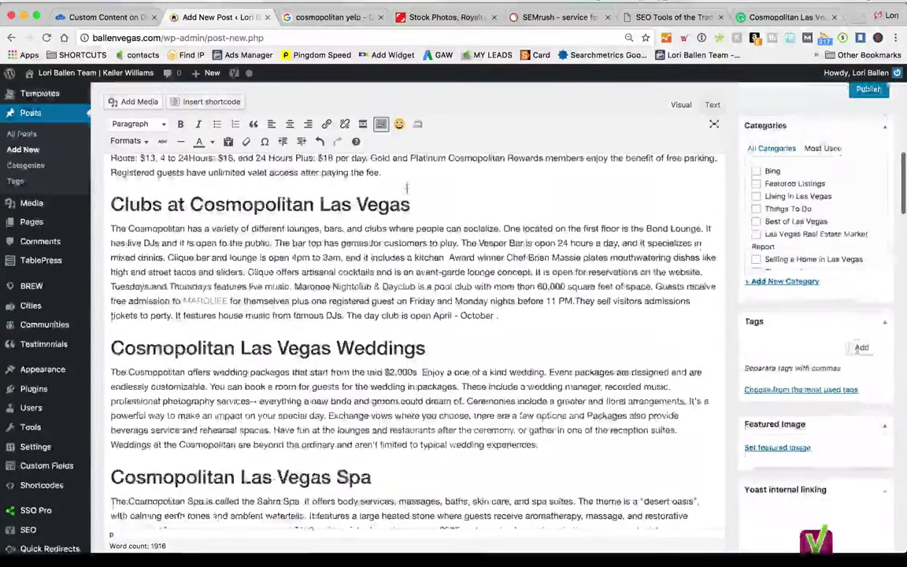
scroll(406, 187, "up", 1)
Select and inspect the pasted headings, including the Cosmopolitan Las Vegas Jobs heading
left_click_drag(111, 219, 411, 219)
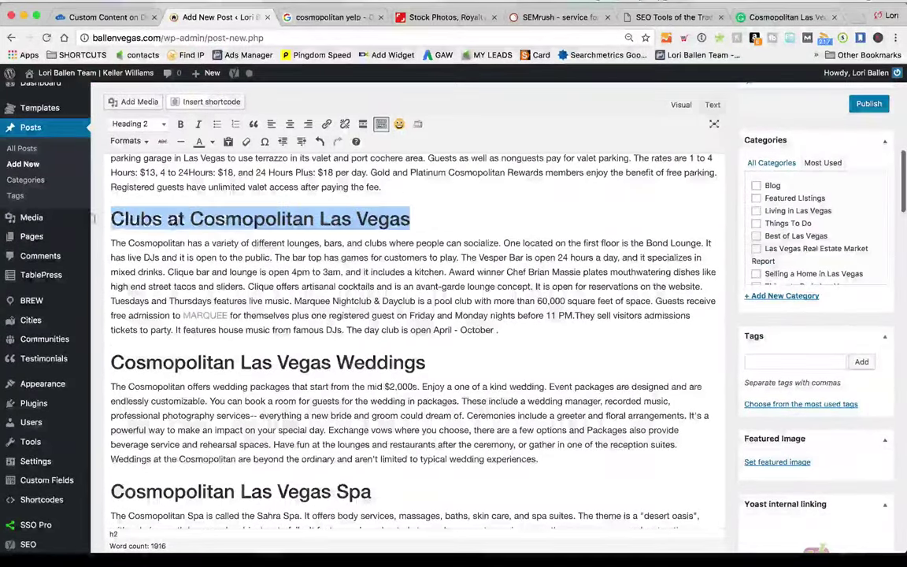
scroll(573, 306, "up", 20)
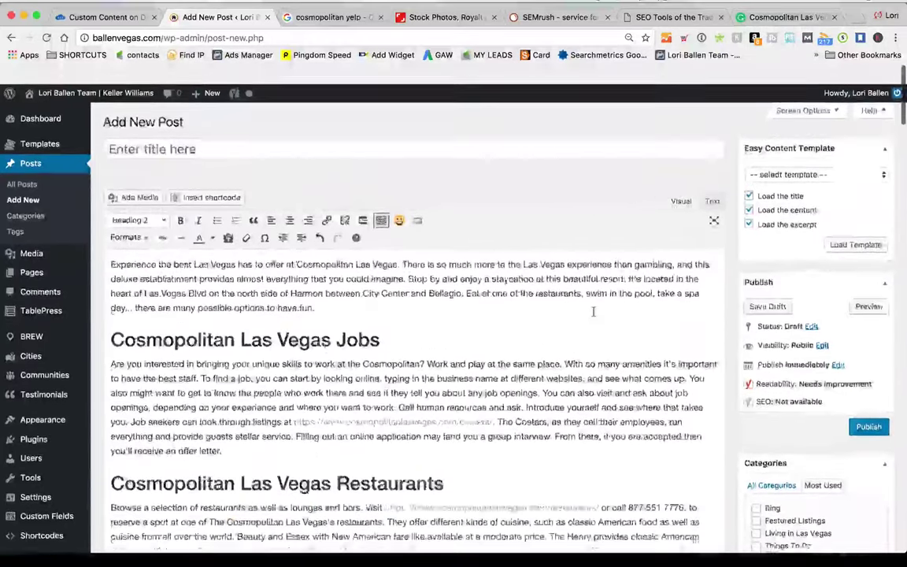
scroll(573, 306, "down", 2)
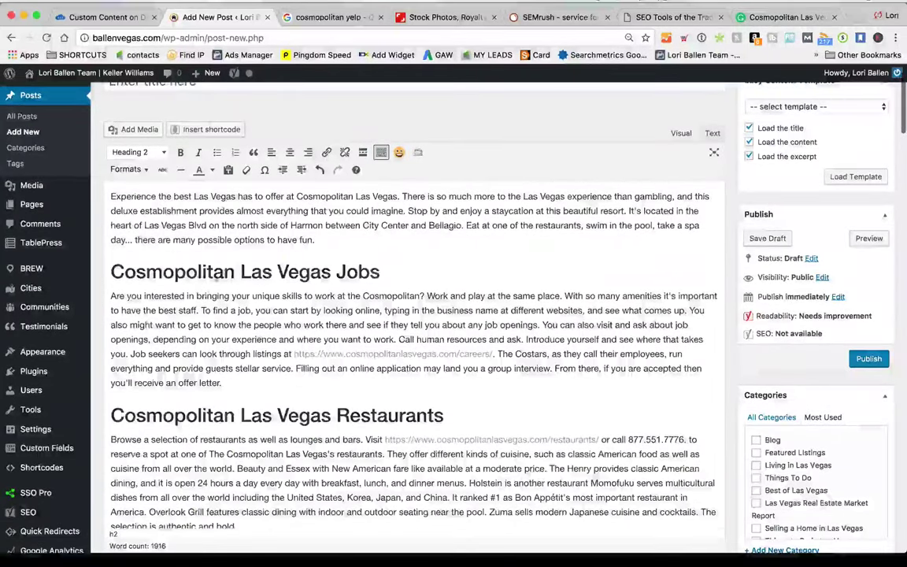
left_click_drag(404, 277, 110, 274)
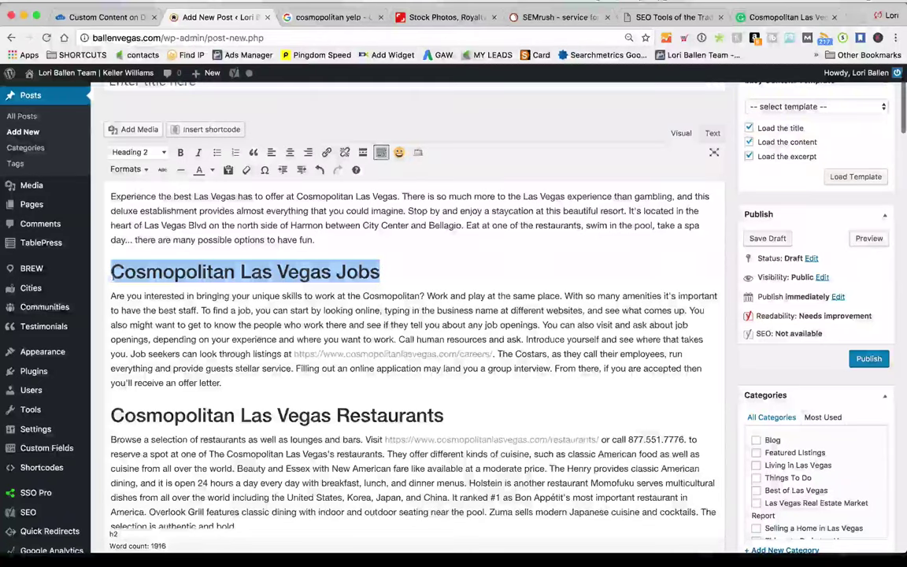
left_click(410, 318)
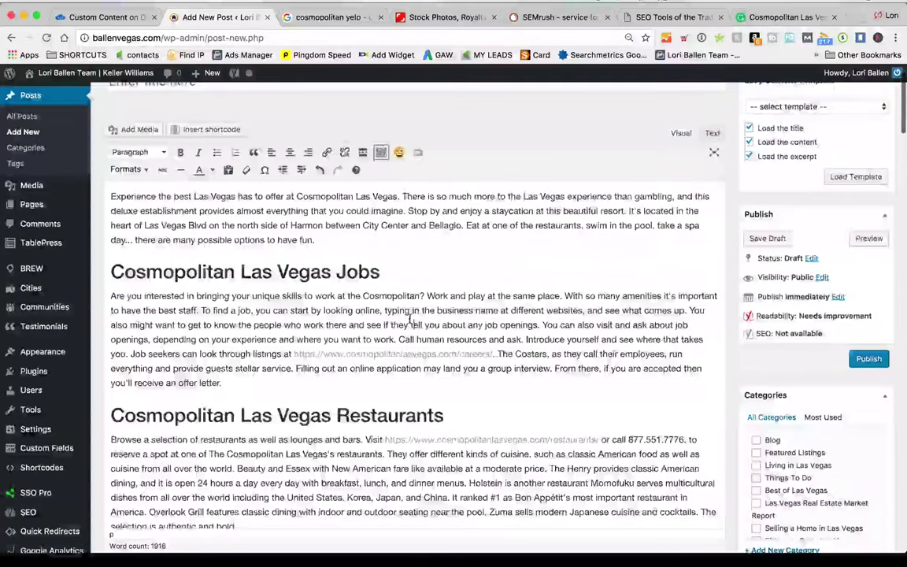
scroll(407, 318, "up", 3)
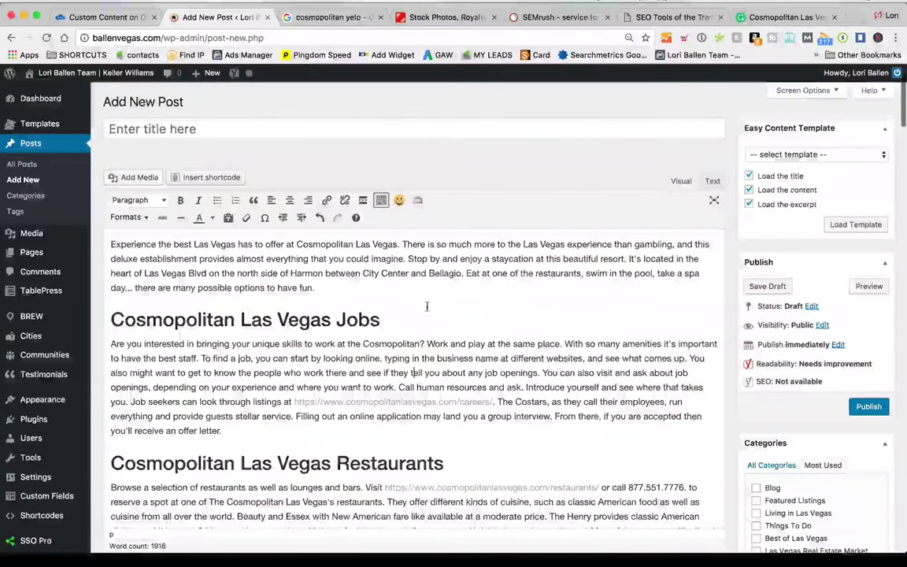
left_click_drag(403, 318, 123, 320)
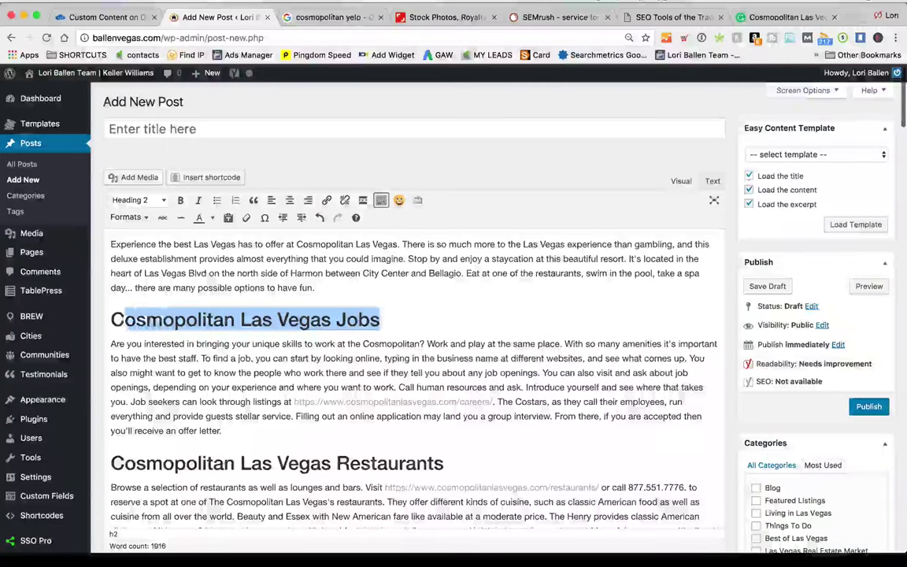
left_click(141, 200)
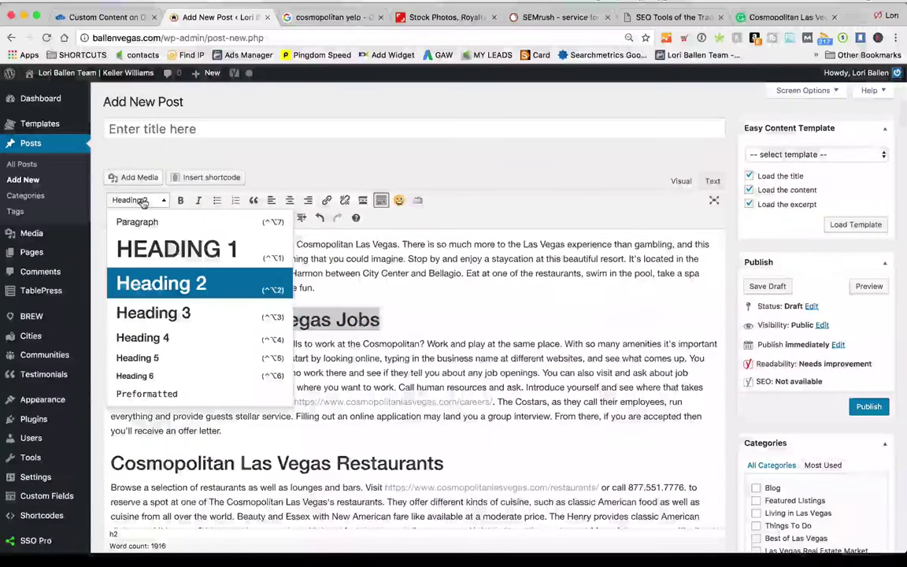
left_click(175, 250)
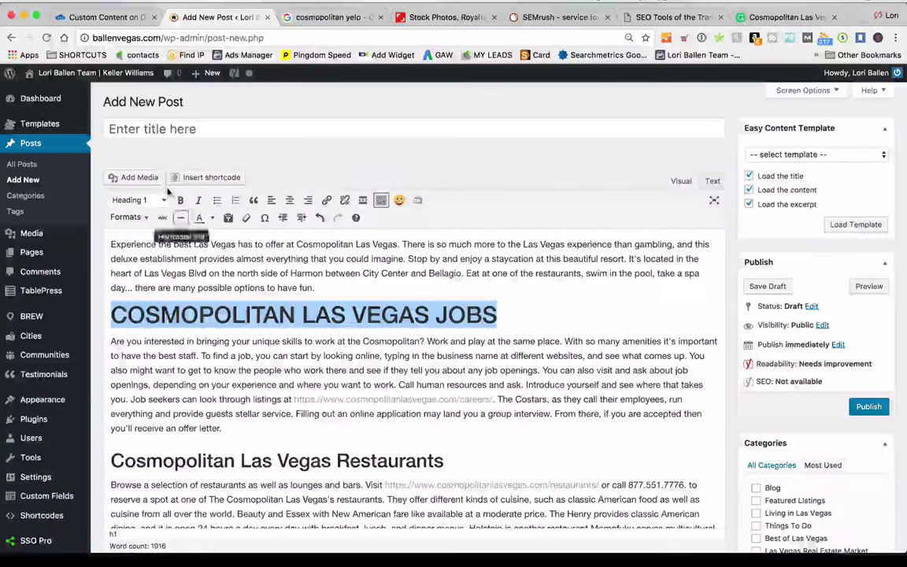
left_click(139, 178)
left_click(873, 99)
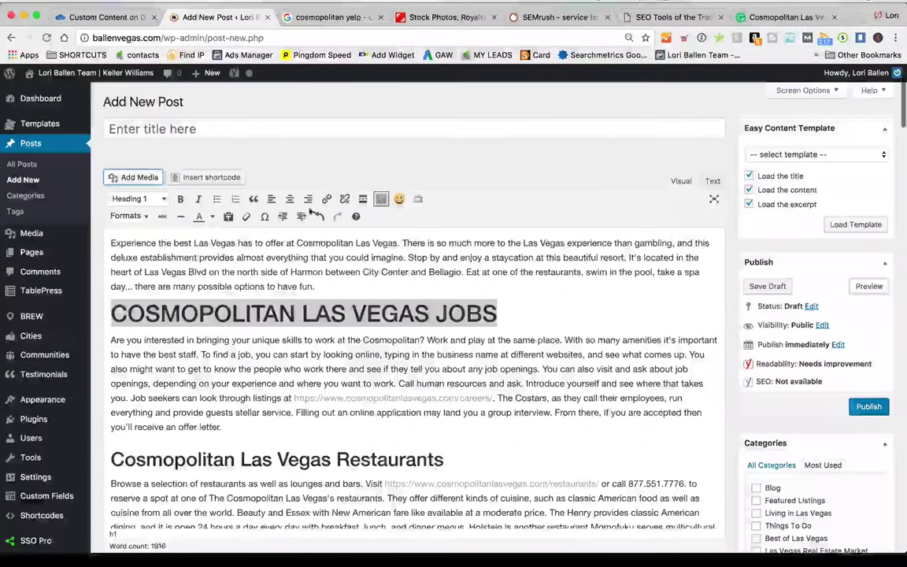
left_click(140, 200)
left_click(161, 284)
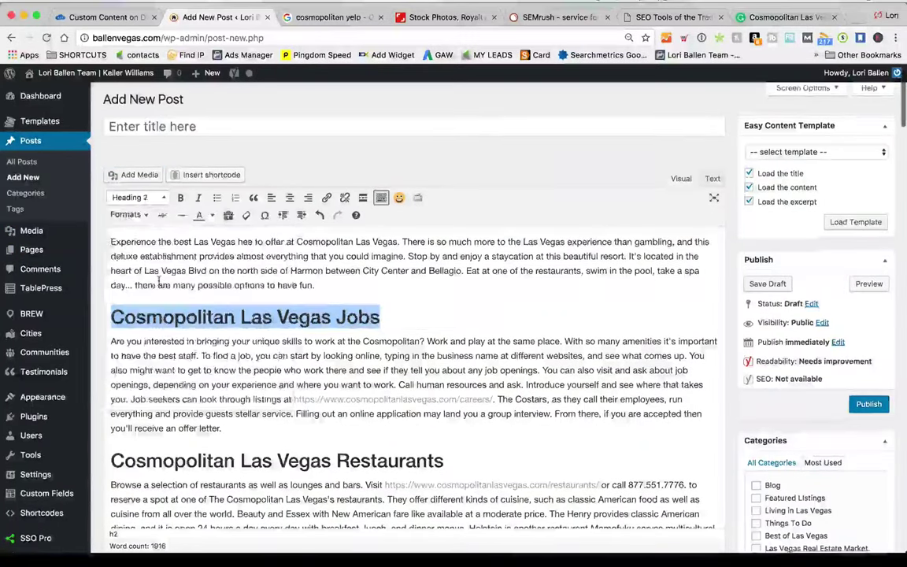
left_click(139, 200)
left_click(189, 310)
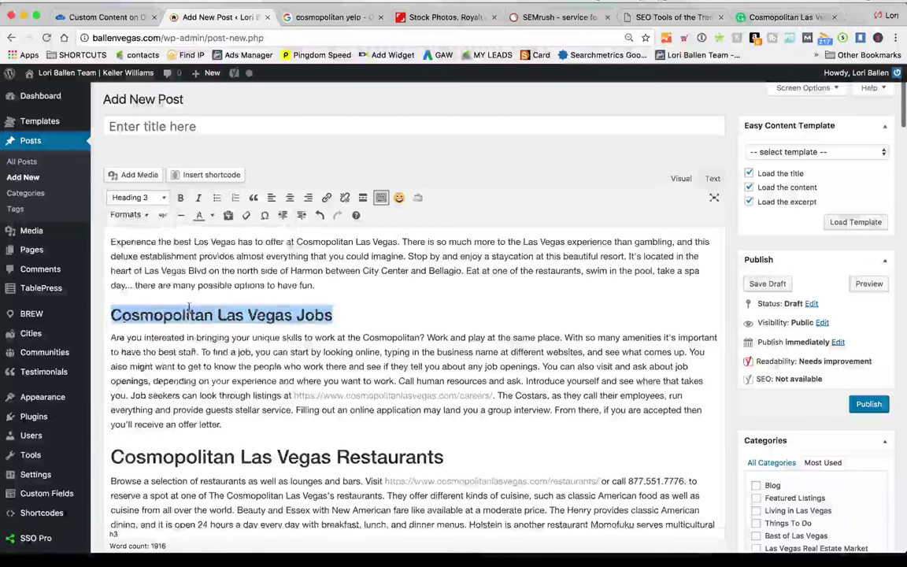
left_click(136, 198)
left_click(160, 281)
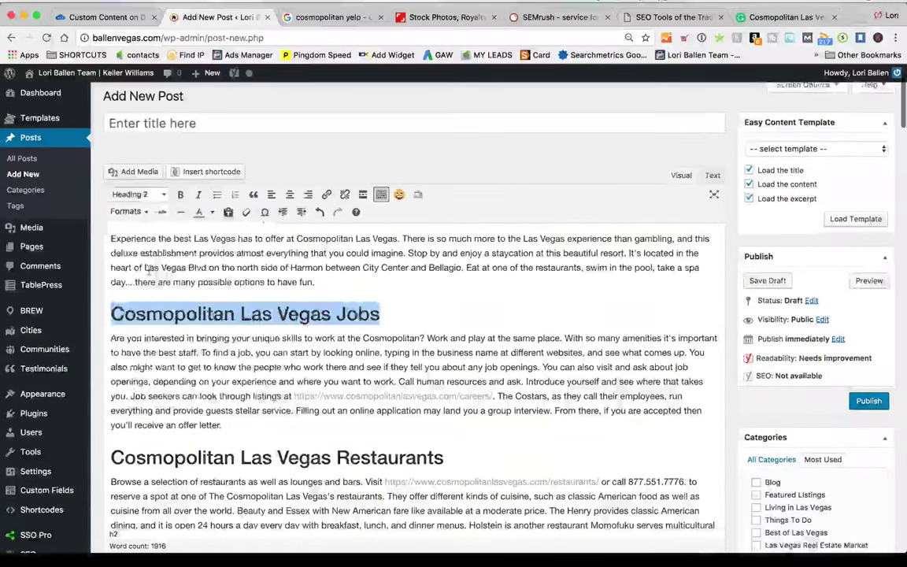
scroll(521, 387, "down", 2)
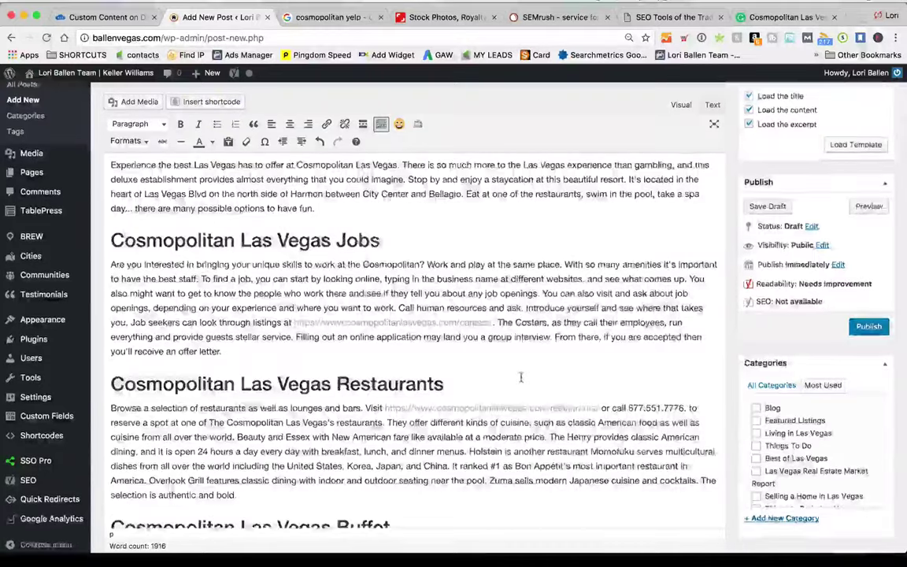
scroll(521, 378, "down", 20)
scroll(522, 380, "down", 10)
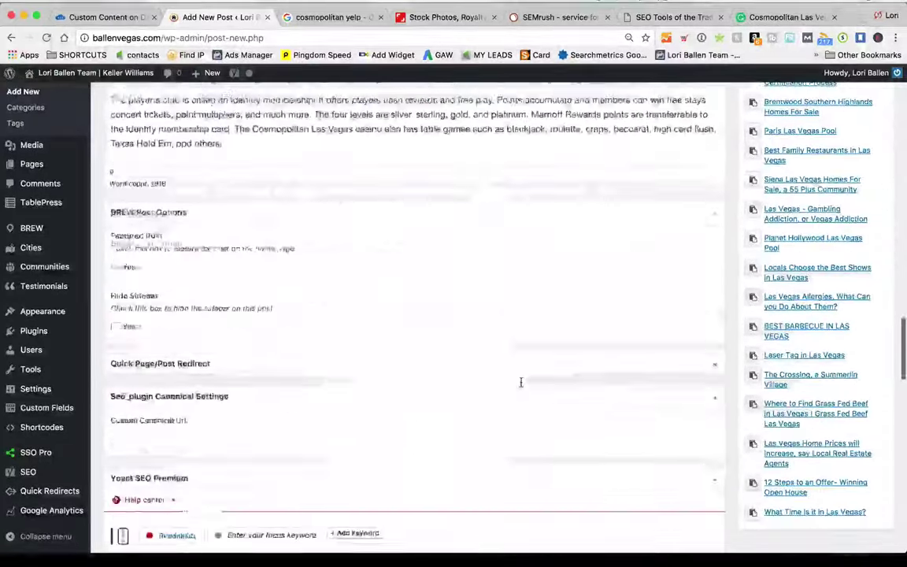
scroll(523, 379, "up", 20)
scroll(523, 380, "down", 5)
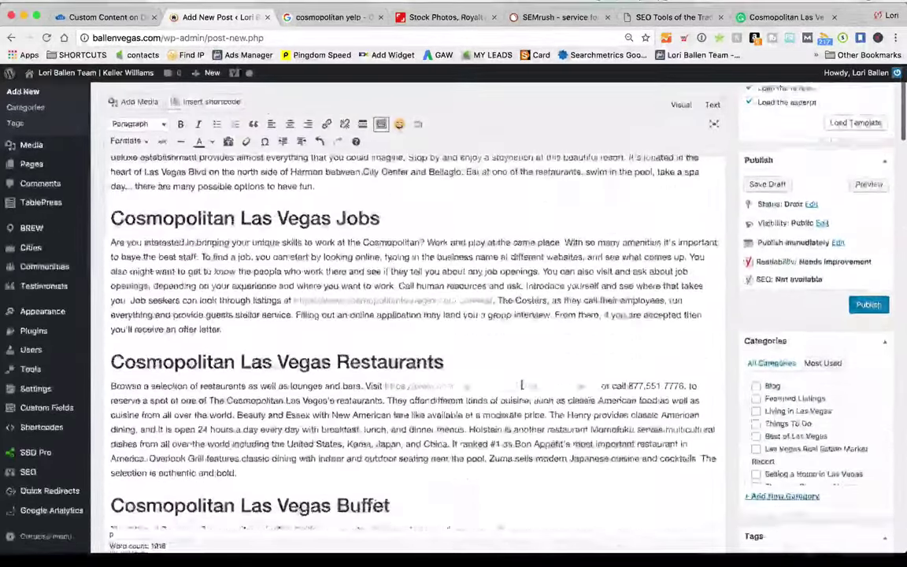
scroll(516, 385, "up", 2)
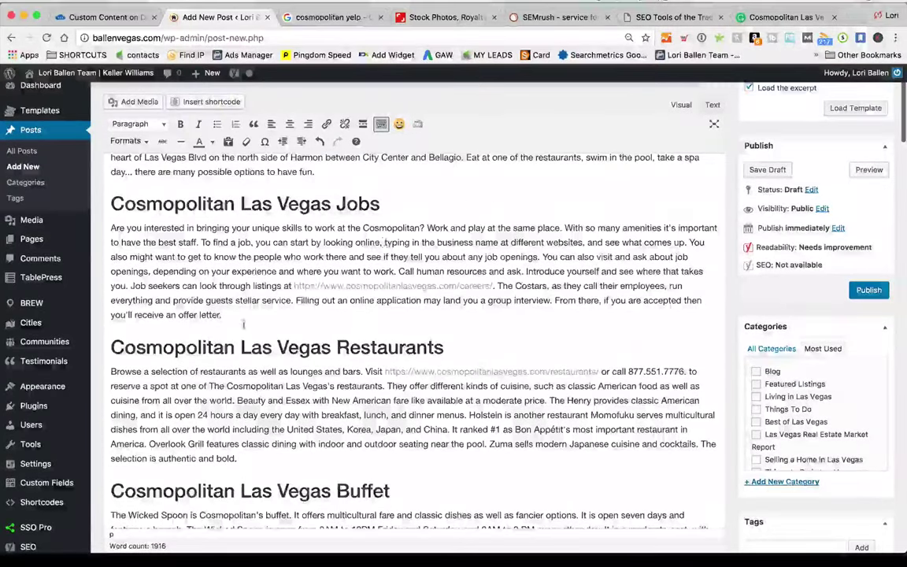
Add bullets Casino Jobs, Server Jobs and Housekeeping below the Jobs paragraph
key("Return")
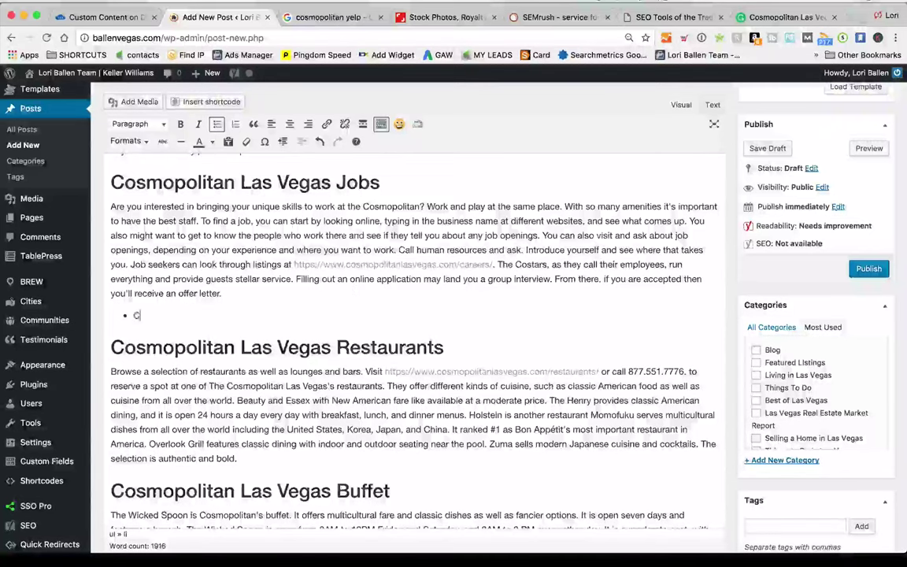
type(".so")
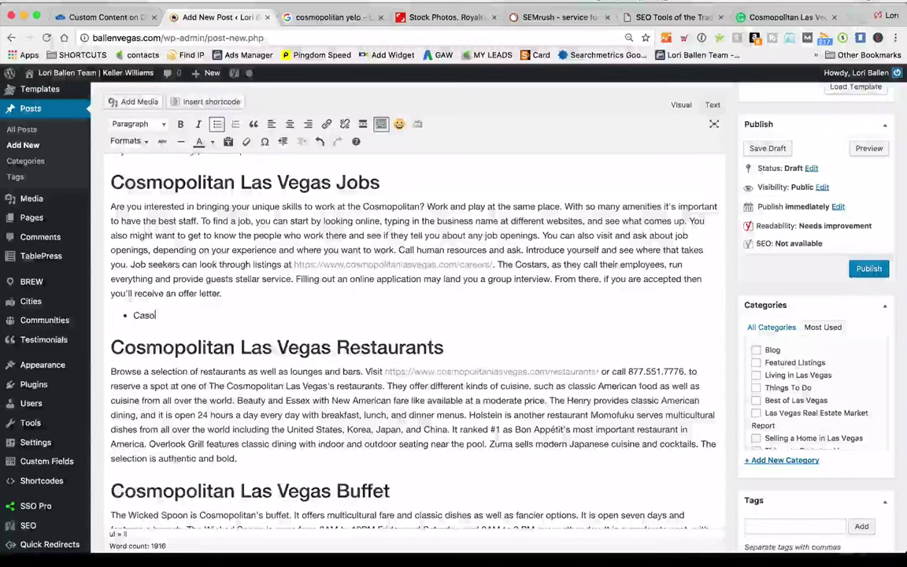
type("n")
type("ino Jobs")
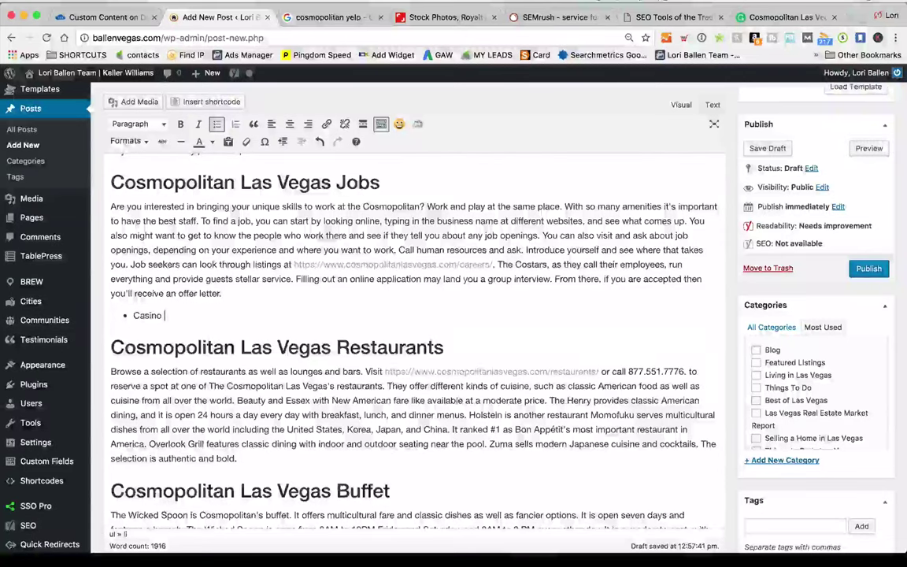
key("Return")
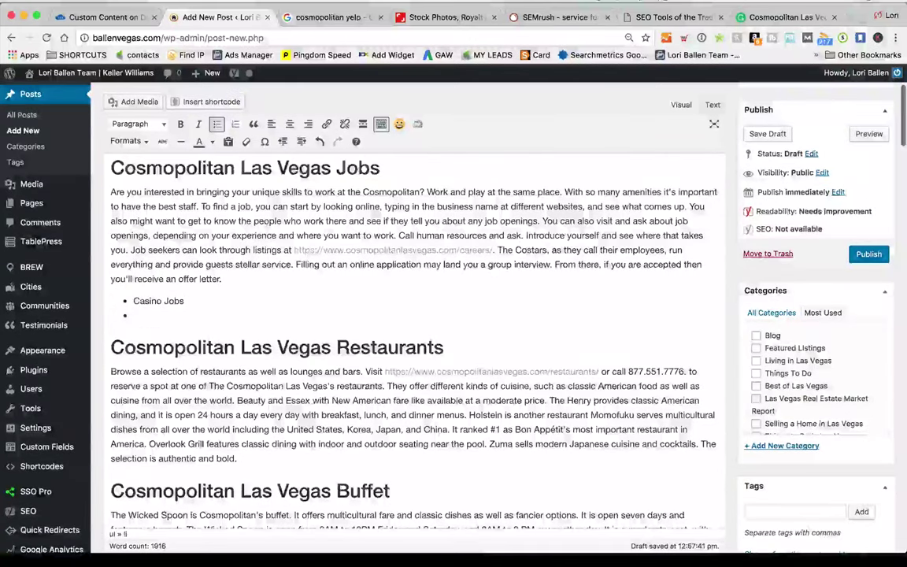
type("Wait")
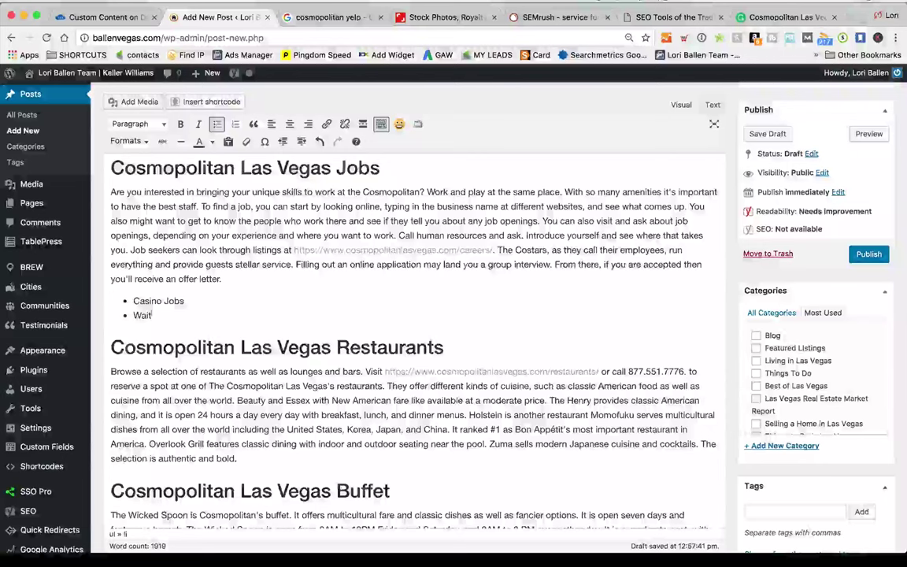
key("BackSpace")
key("BackSpace")
key("BackSpace")
key("BackSpace")
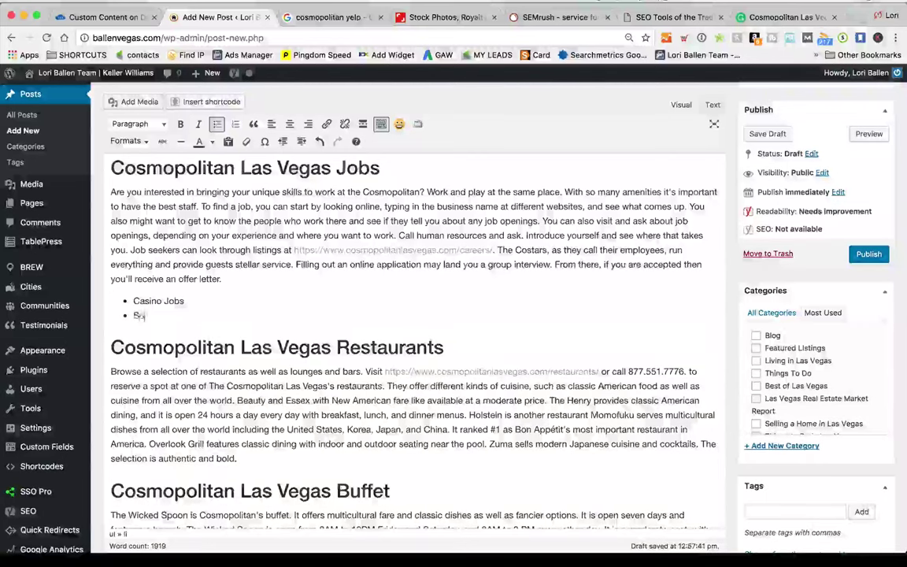
type("Server Jobs")
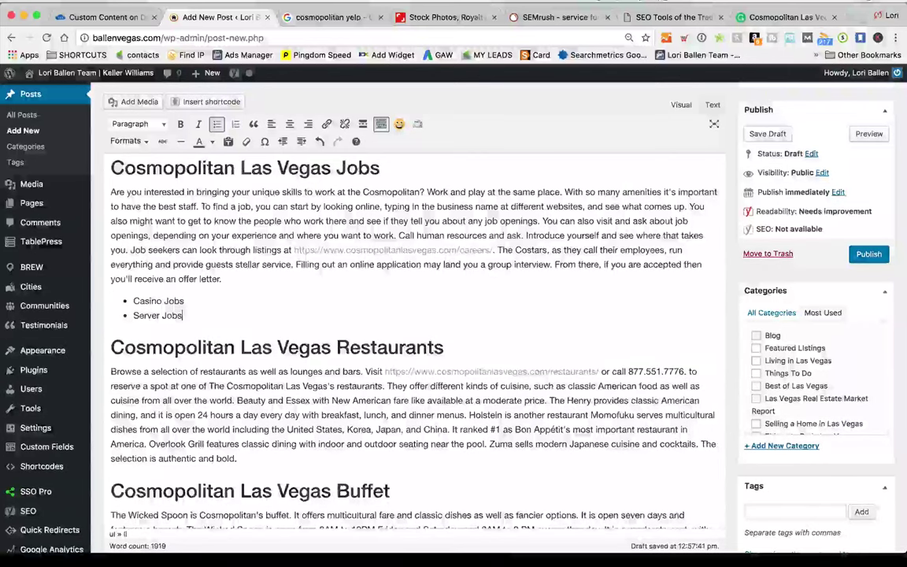
key("Return")
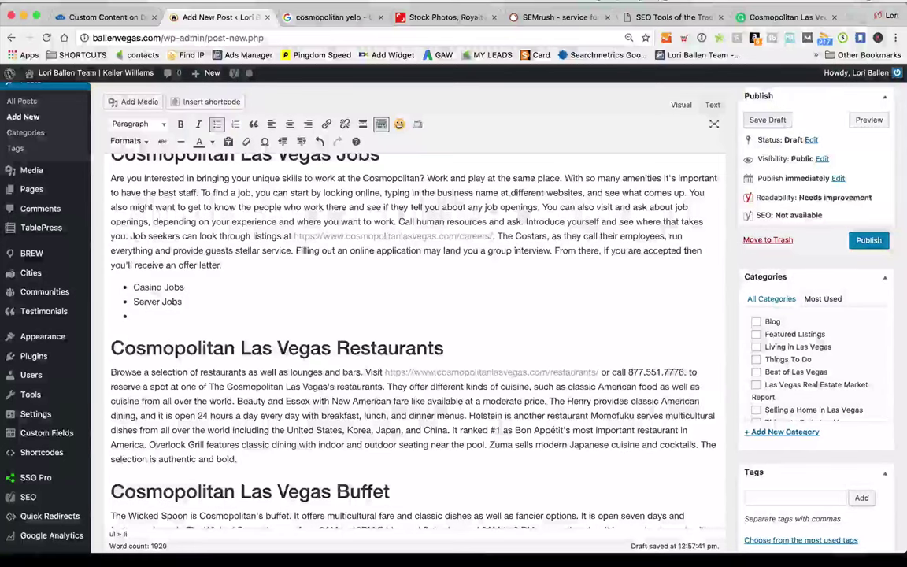
type("Housekeeping")
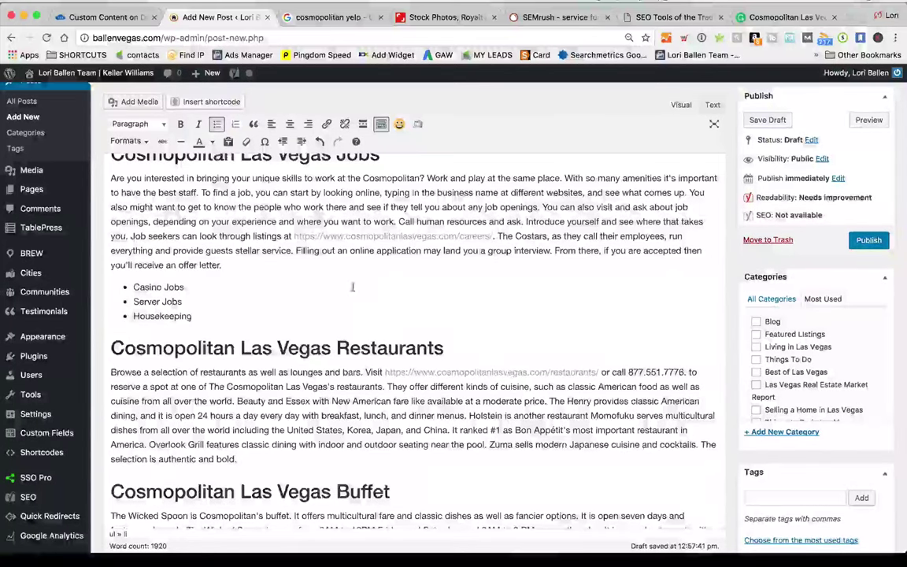
scroll(352, 287, "up", 1)
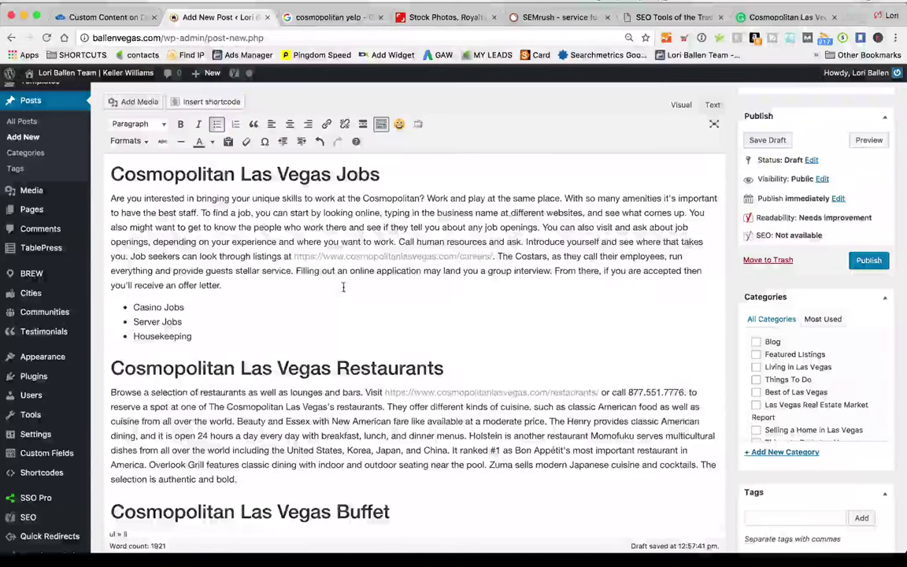
scroll(319, 293, "up", 3)
scroll(194, 321, "down", 2)
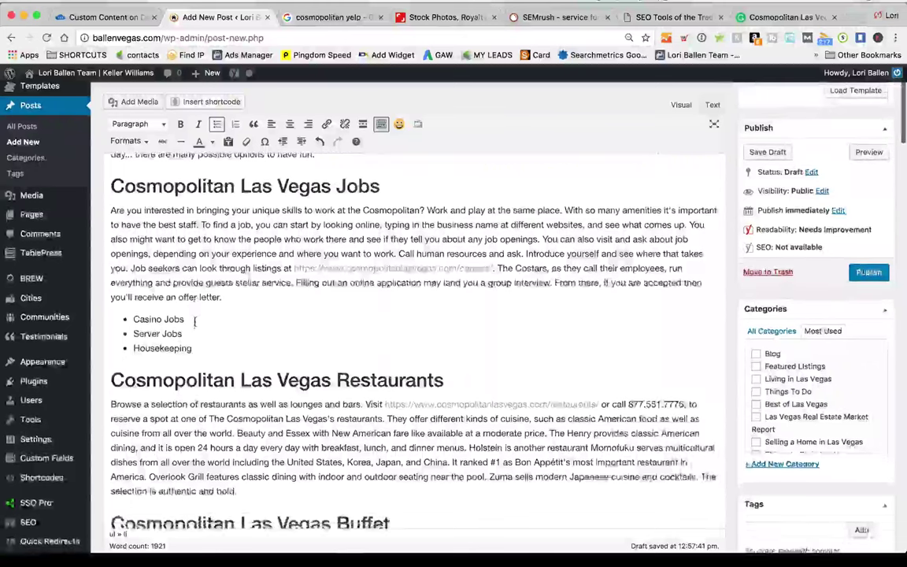
Convert the three job bullet items to Heading 3
left_click_drag(195, 355, 124, 326)
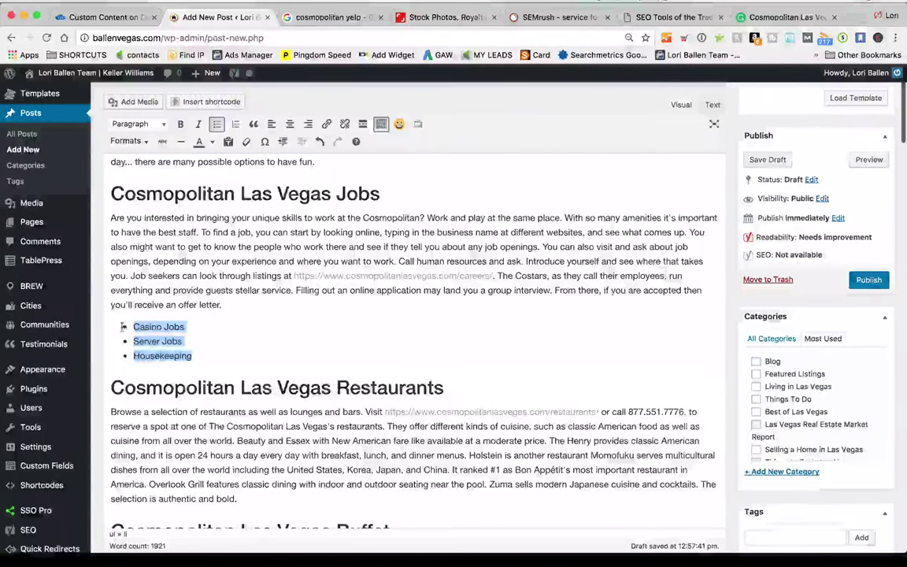
left_click(138, 126)
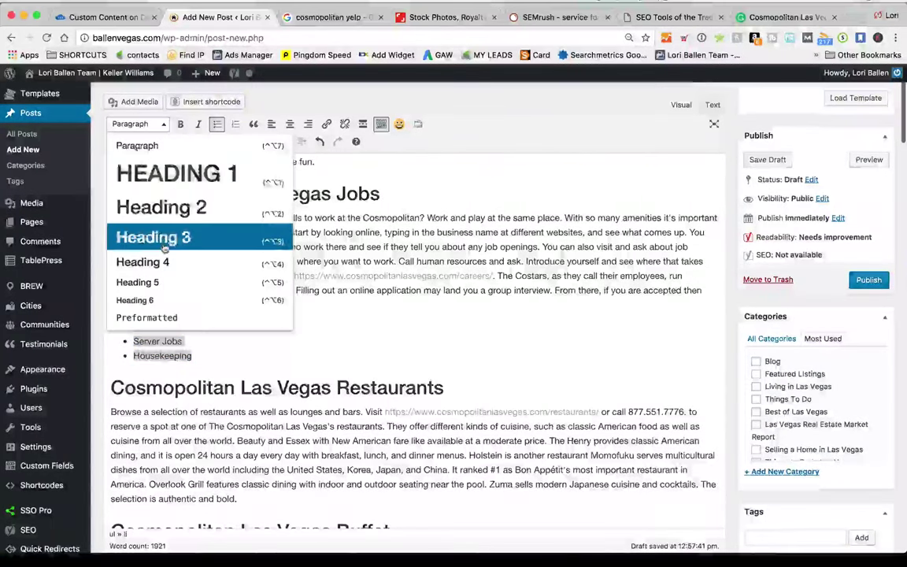
left_click(152, 237)
left_click(323, 335)
Select the job items and delete them, bringing the word count back to 1916
scroll(285, 370, "up", 3)
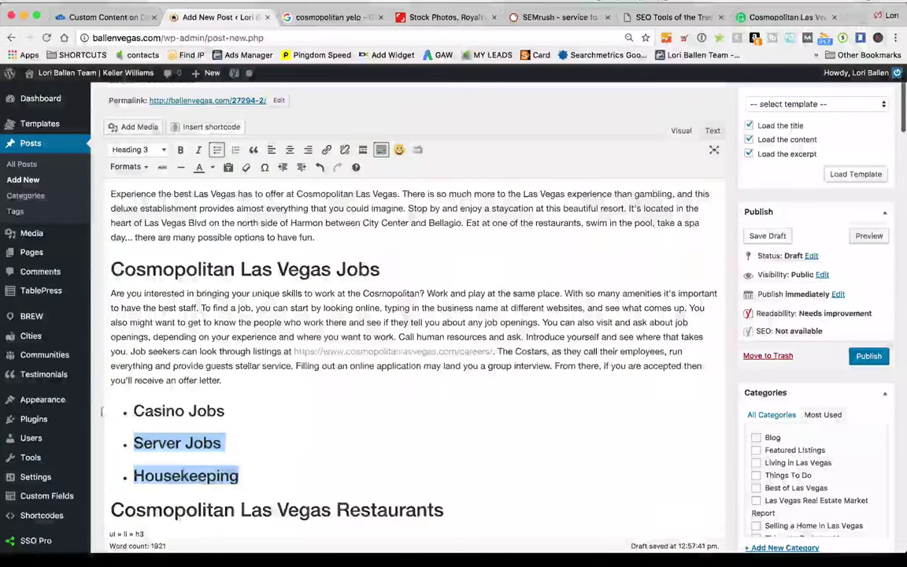
left_click_drag(102, 410, 102, 410)
left_click_drag(311, 501, 261, 477)
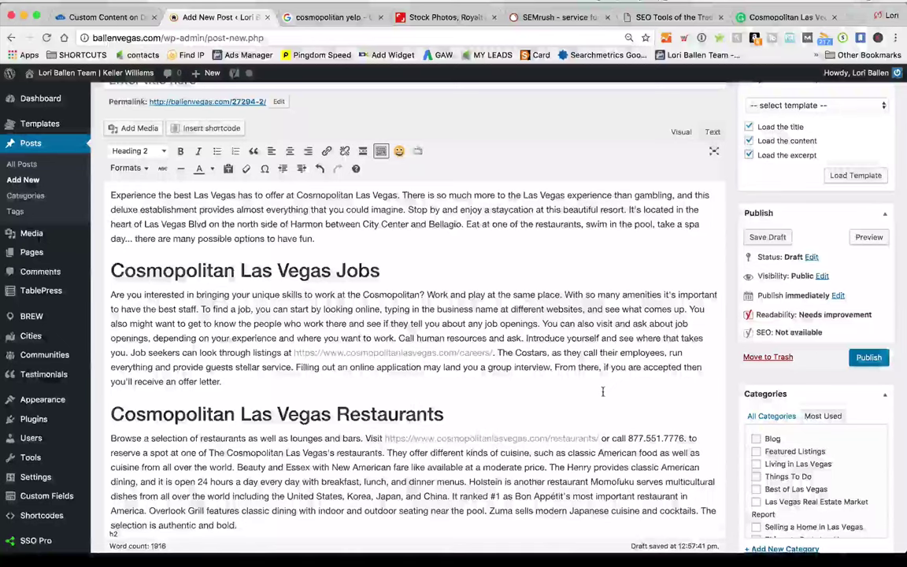
scroll(603, 392, "up", 1)
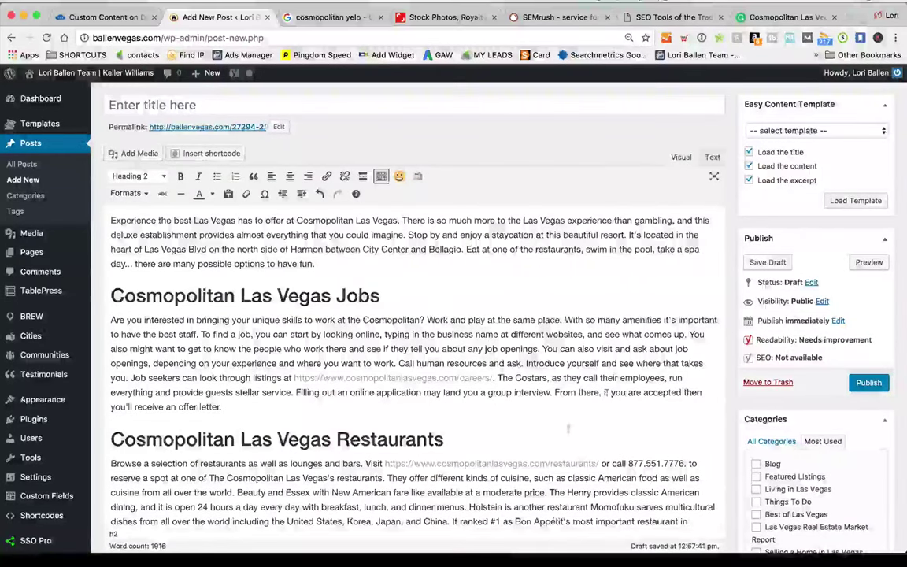
scroll(529, 437, "up", 1)
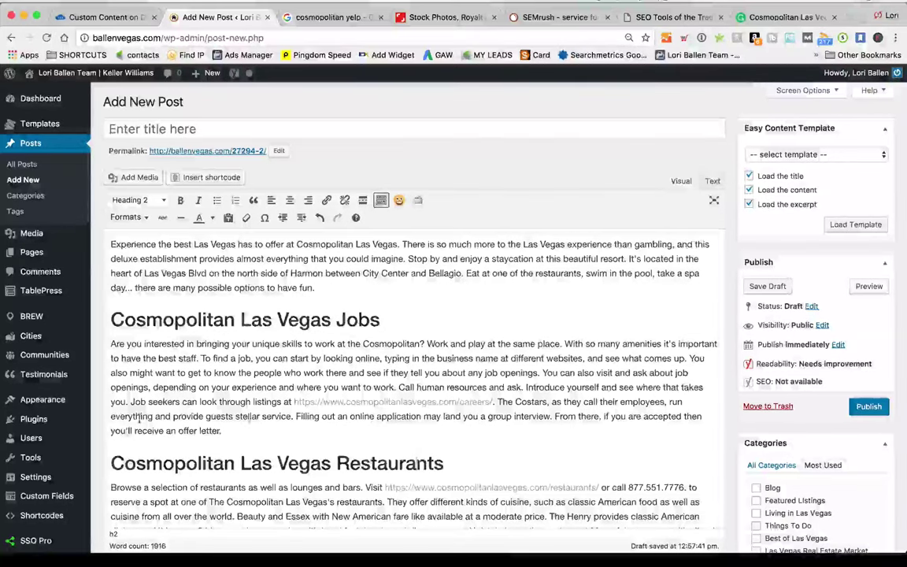
scroll(142, 418, "down", 2)
mouse_move(36, 398)
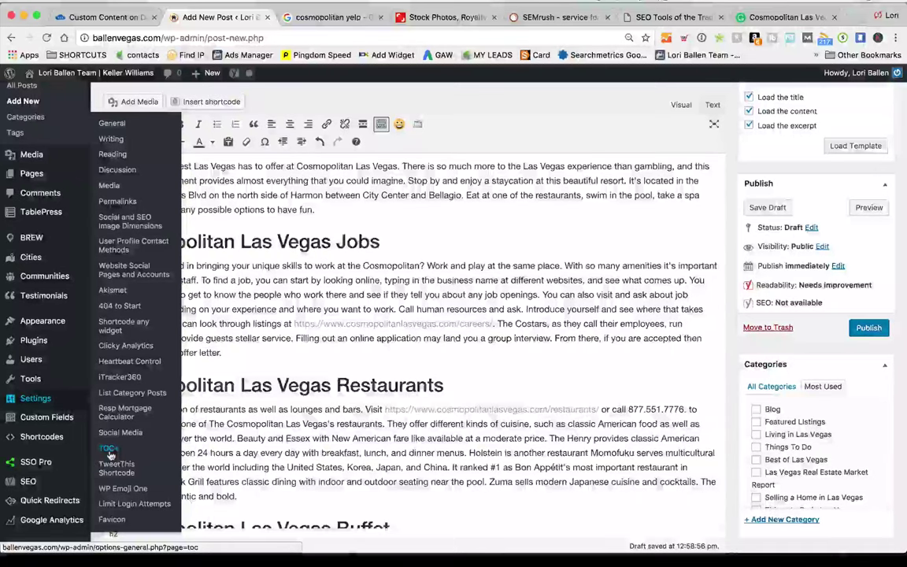
left_click(352, 360)
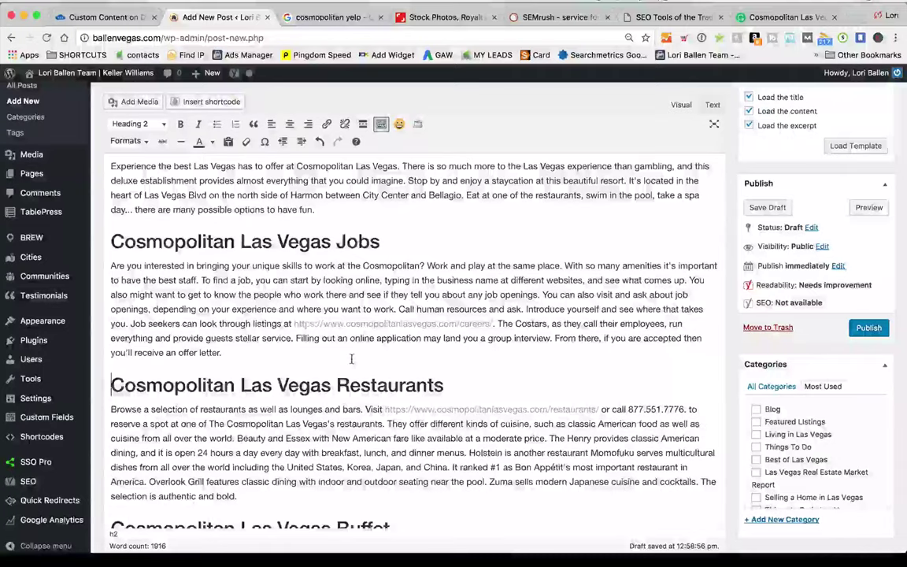
scroll(526, 232, "up", 2)
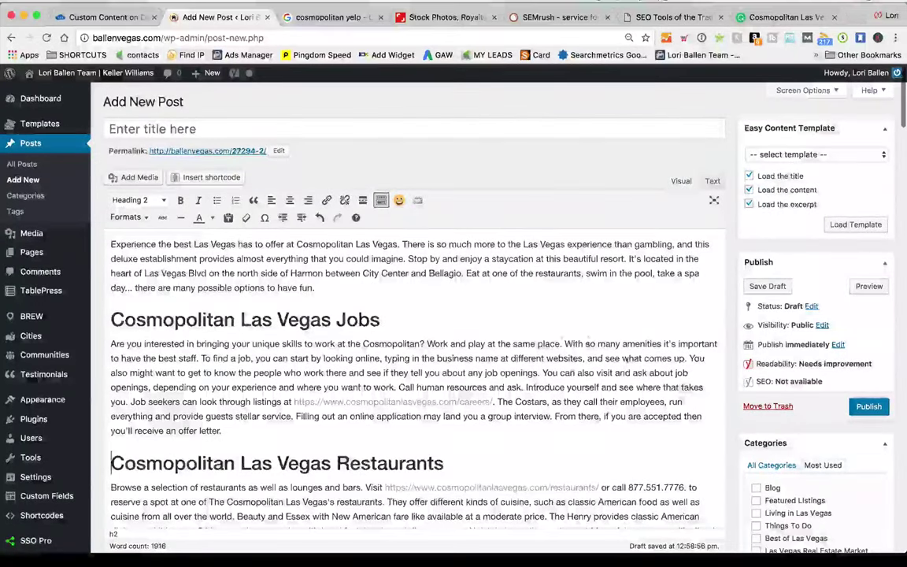
scroll(588, 382, "down", 20)
scroll(588, 383, "up", 10)
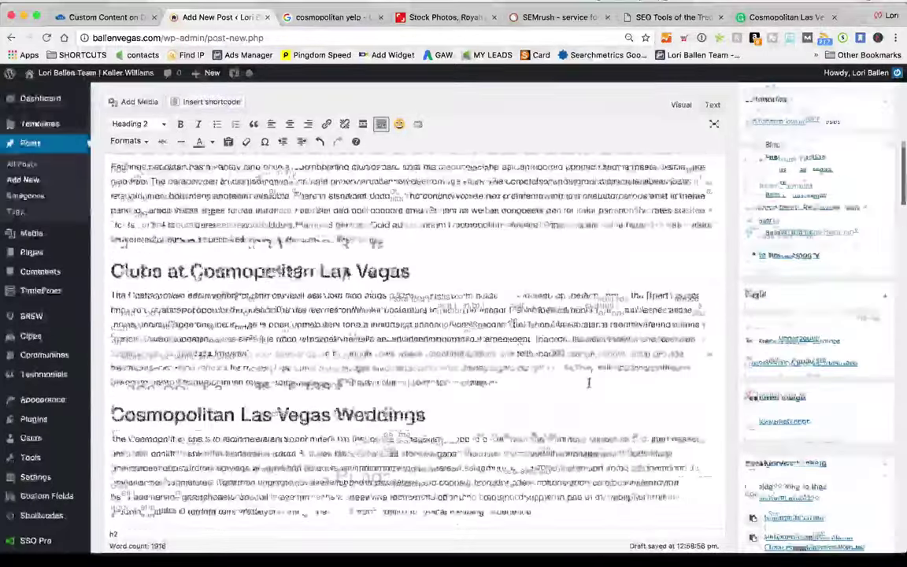
scroll(588, 383, "up", 5)
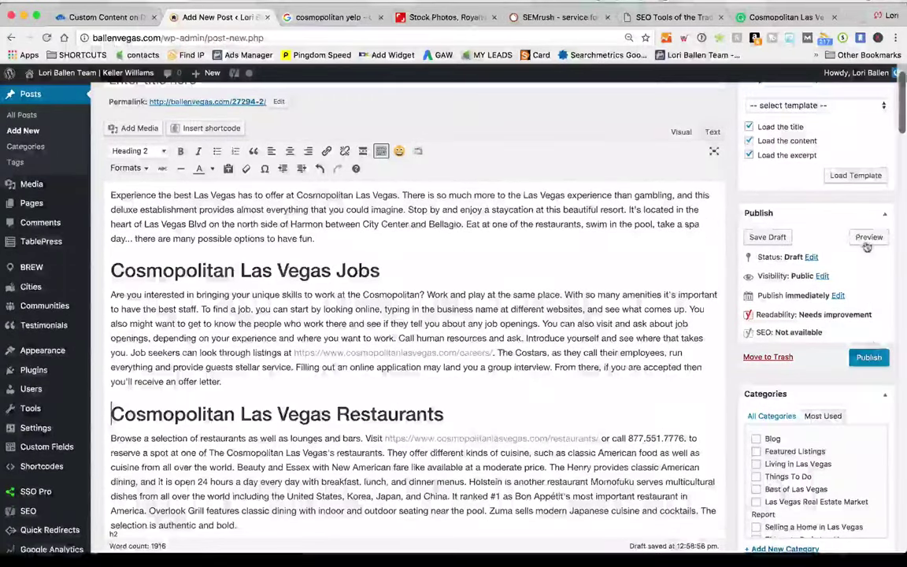
Preview the draft post, check its 14-link contents box, then return to the editor
left_click(866, 239)
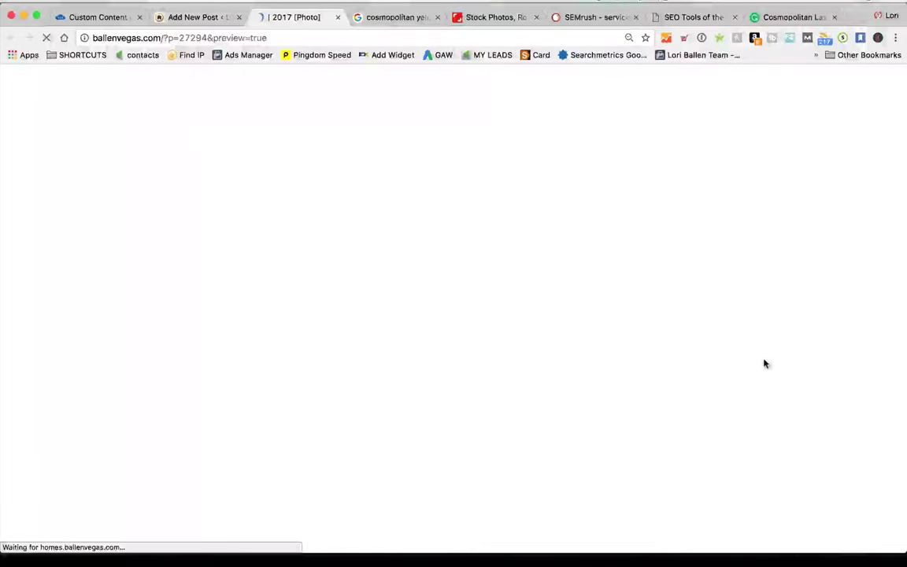
scroll(391, 335, "down", 4)
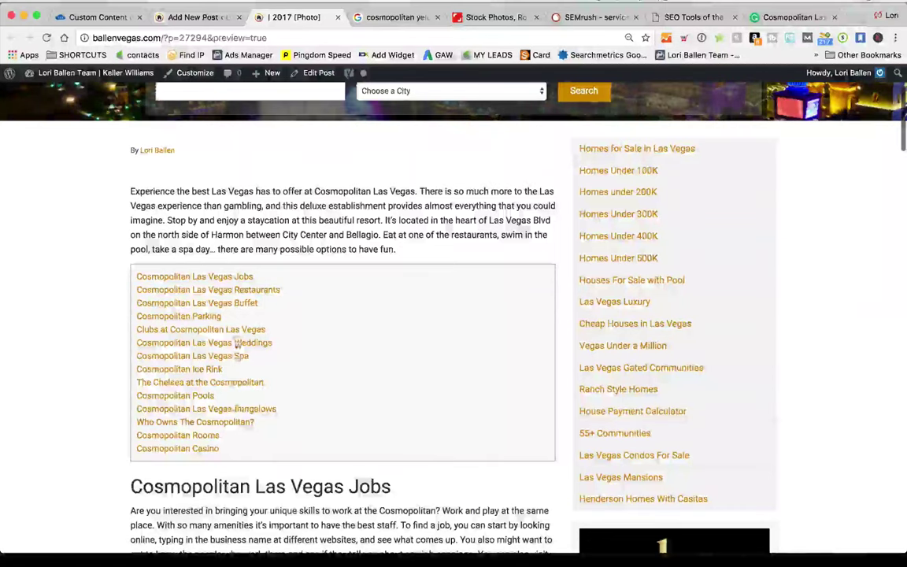
left_click(189, 18)
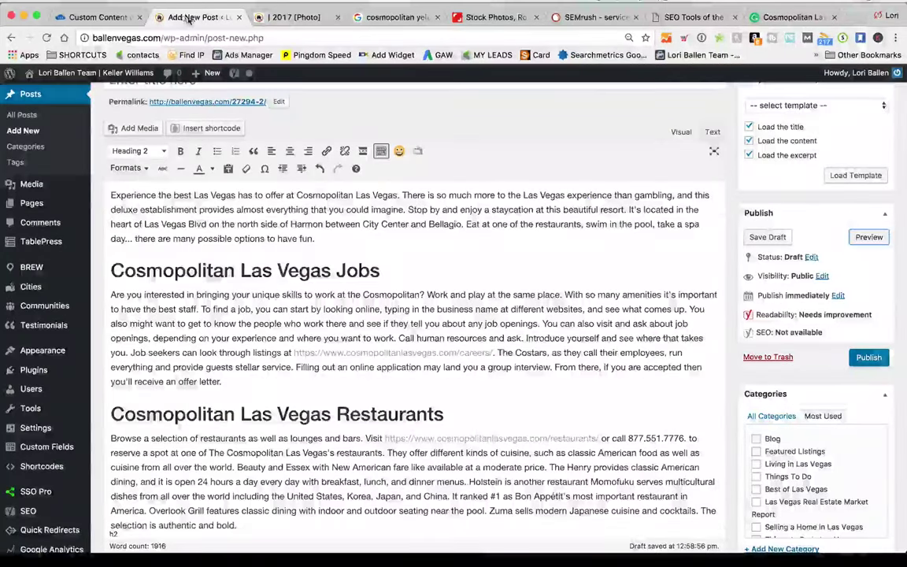
left_click(292, 16)
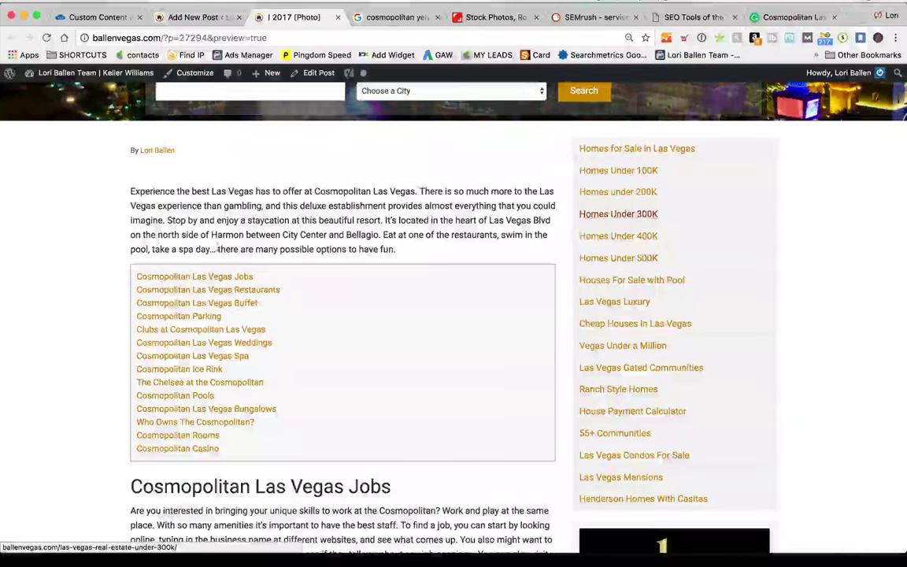
left_click(193, 16)
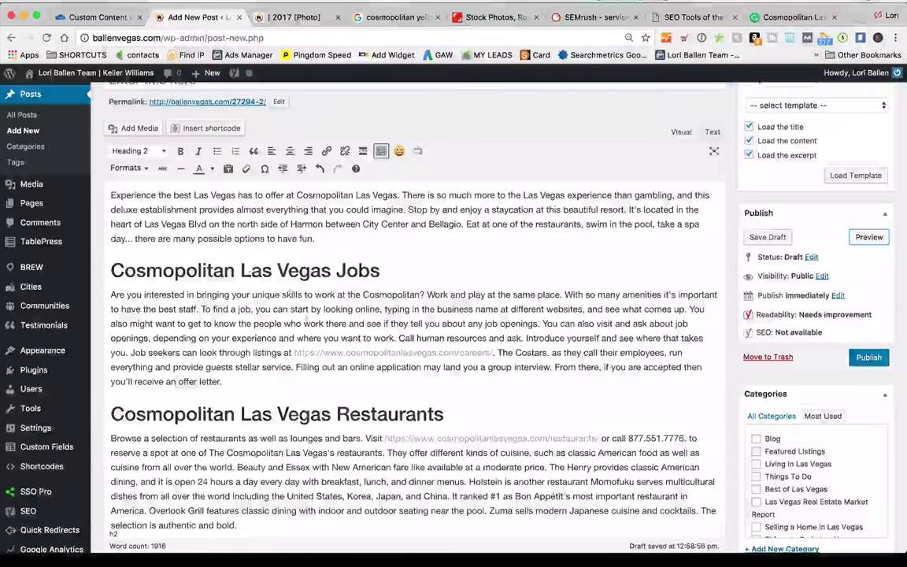
left_click(295, 17)
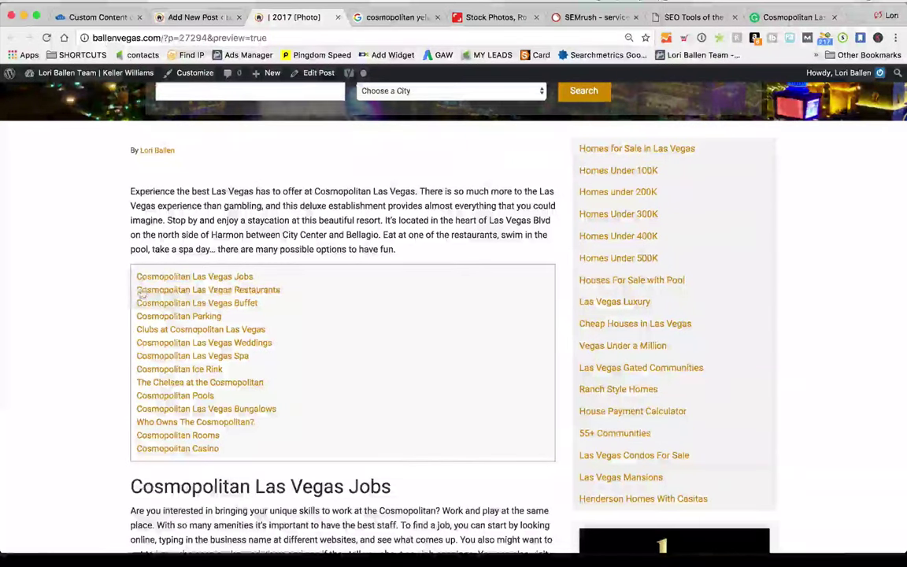
left_click(204, 16)
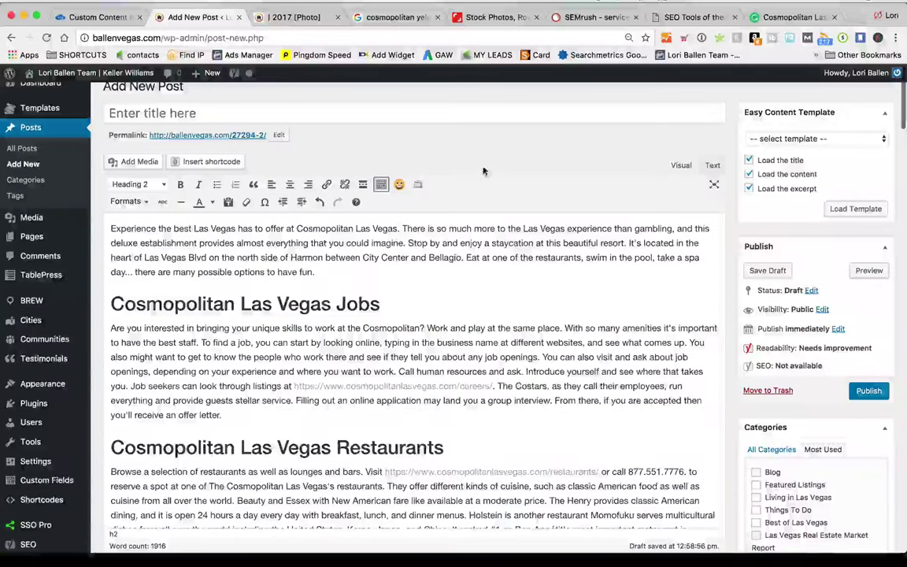
left_click(399, 186)
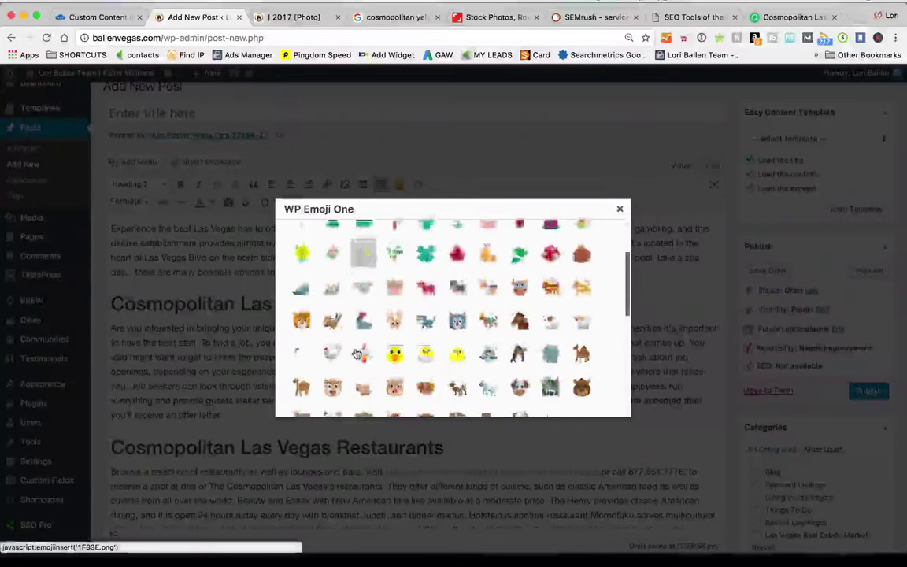
scroll(394, 358, "down", 2)
left_click(457, 296)
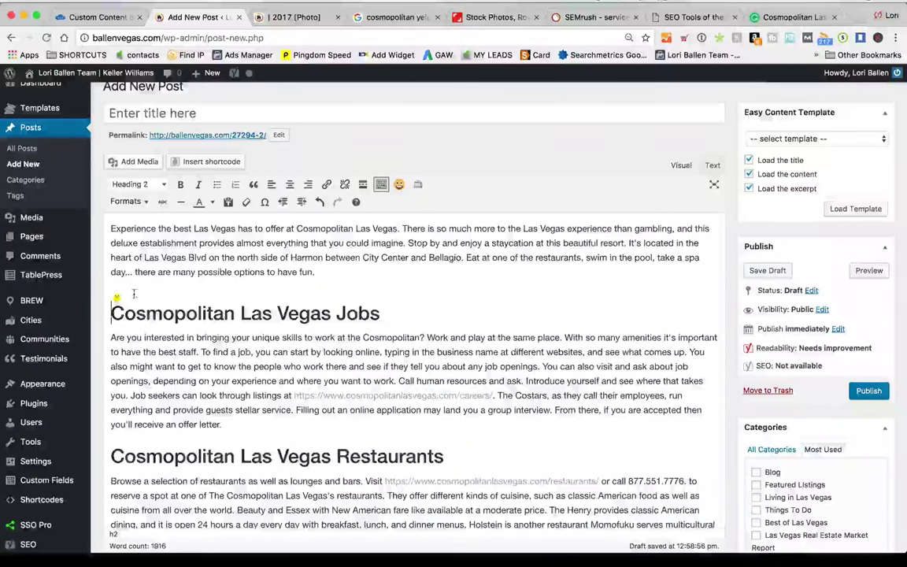
left_click(116, 298)
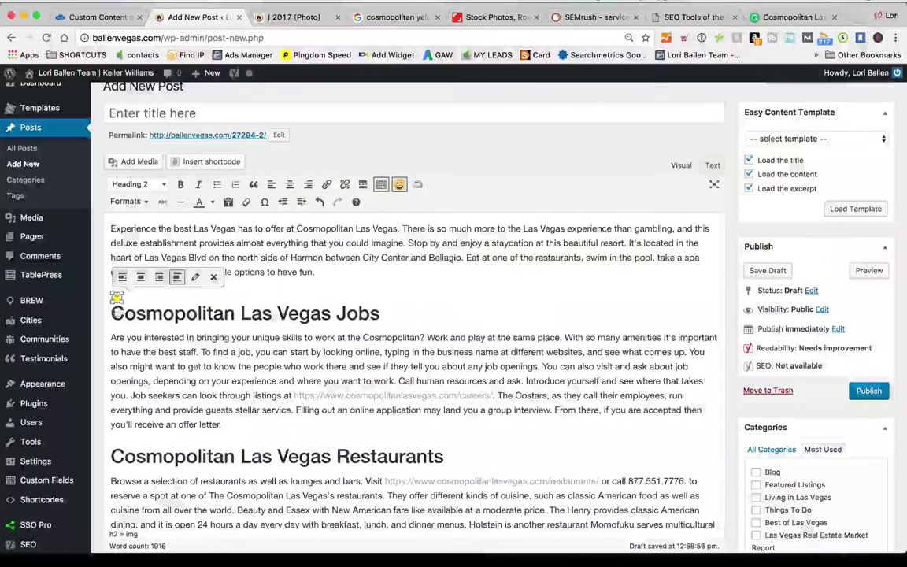
key("ctrl+v")
key("BackSpace")
key("BackSpace")
key("BackSpace")
key("BackSpace")
key("BackSpace")
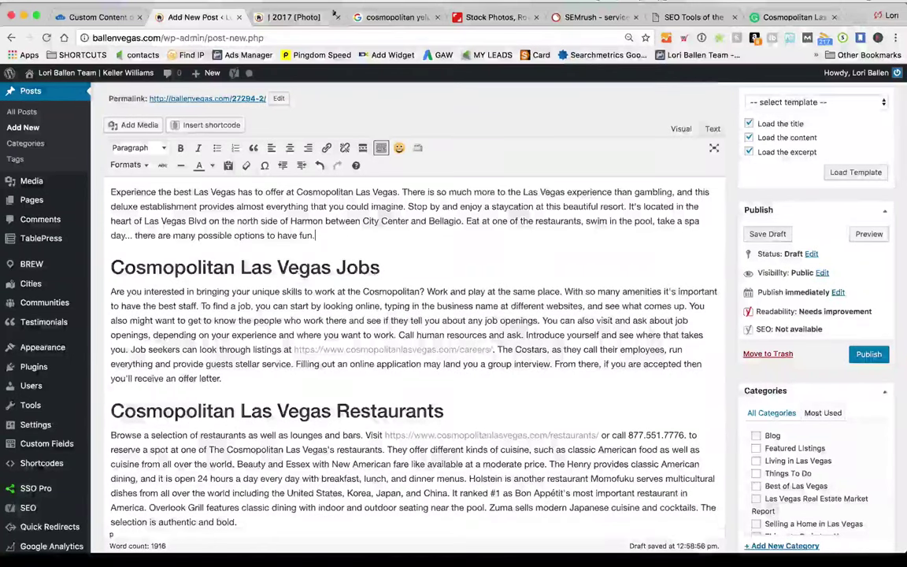
Load getemoji.com in a new browser tab and scroll through its emoji list
left_click(855, 18)
type("getemoji.com")
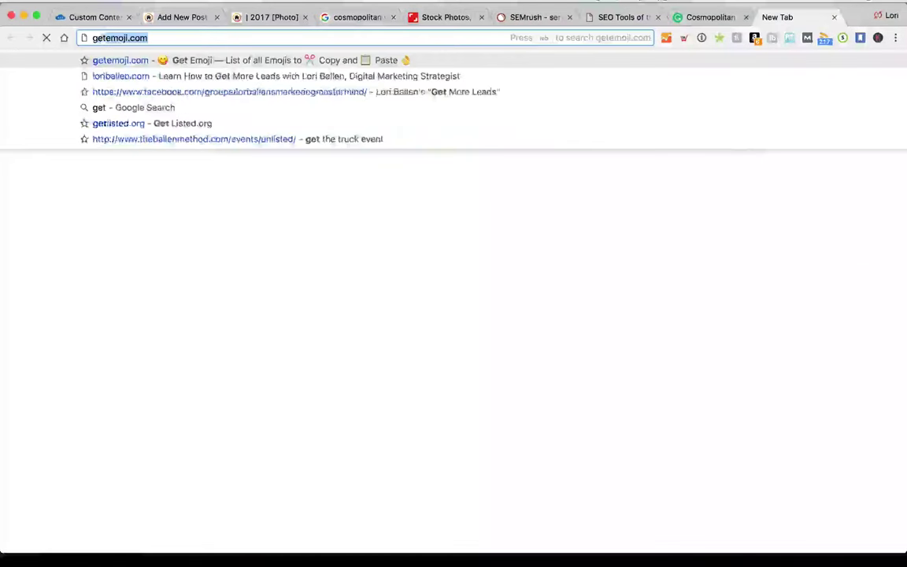
key("Return")
left_click_drag(756, 17, 299, 17)
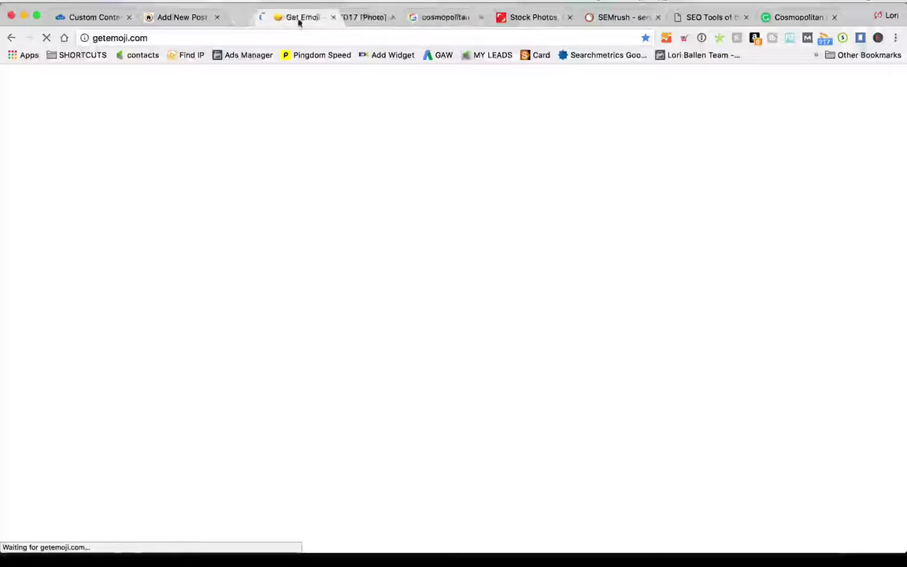
scroll(53, 233, "down", 3)
scroll(53, 233, "down", 5)
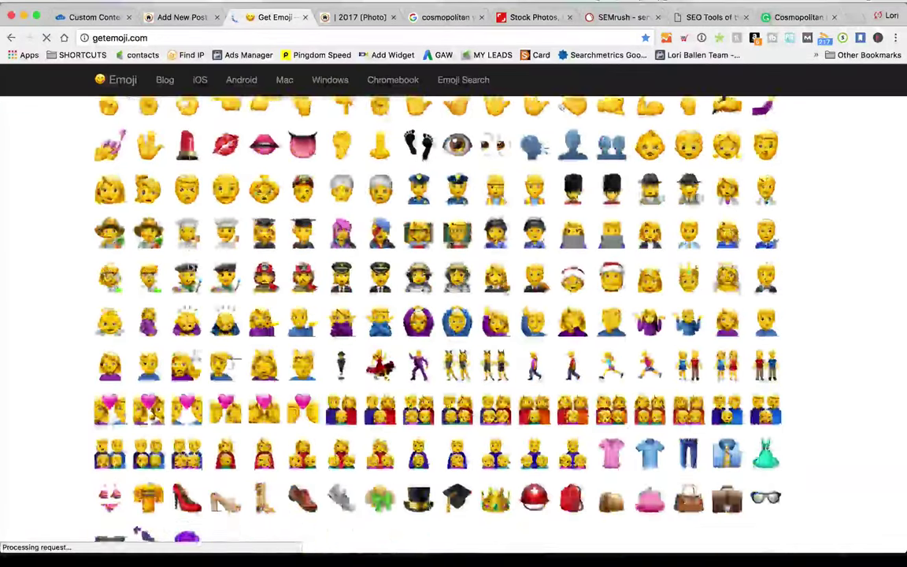
left_click(167, 18)
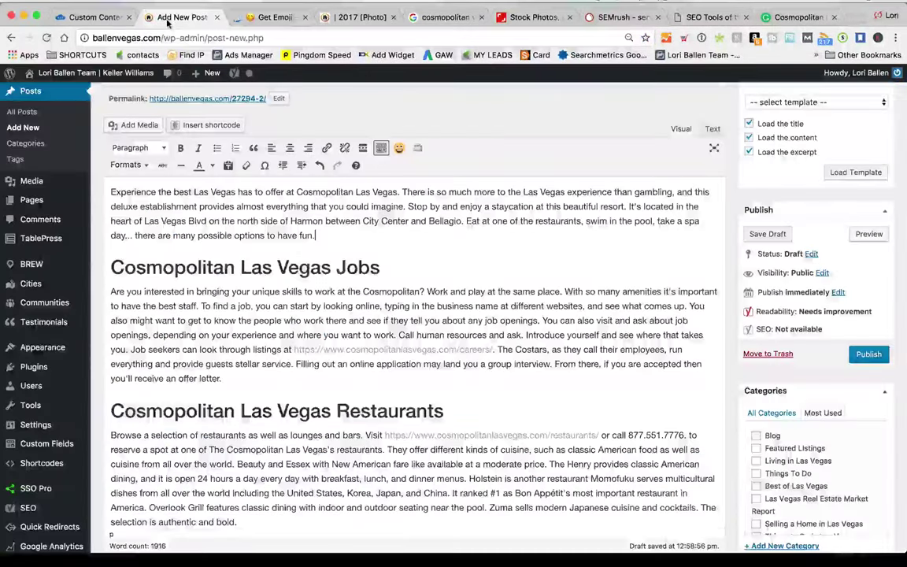
key("ctrl+Tab")
scroll(221, 276, "down", 2)
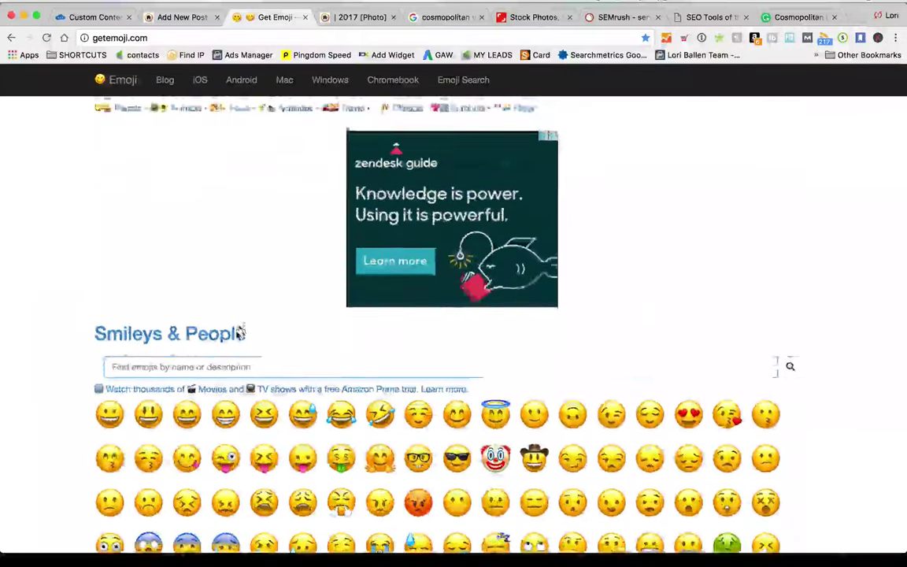
Search the emoji site for 'job' and scroll through the results
left_click(203, 337)
type("job")
key("Return")
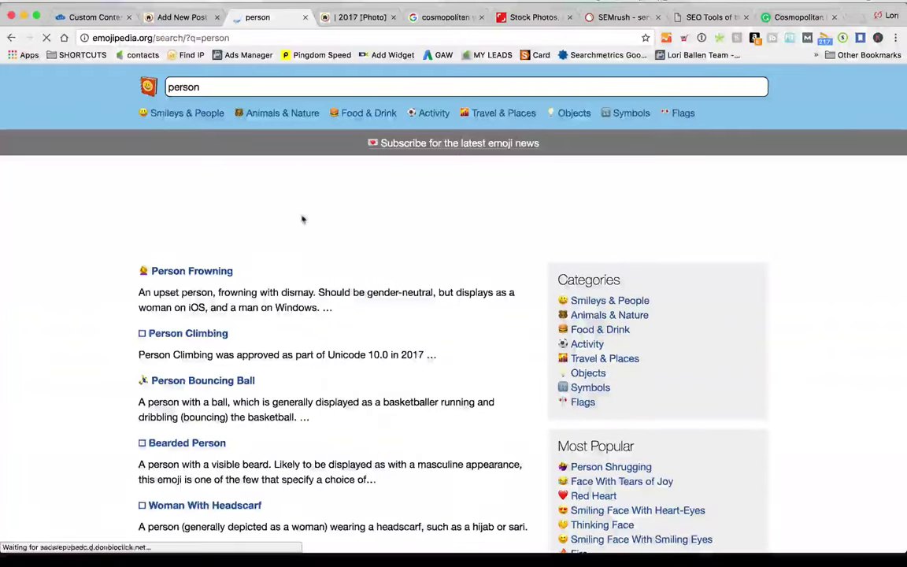
scroll(330, 232, "down", 3)
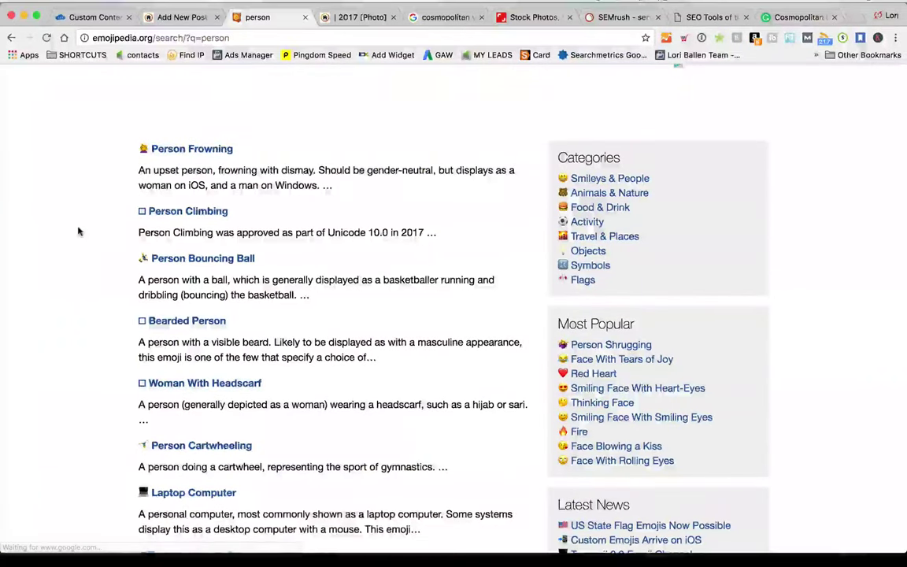
scroll(87, 230, "down", 3)
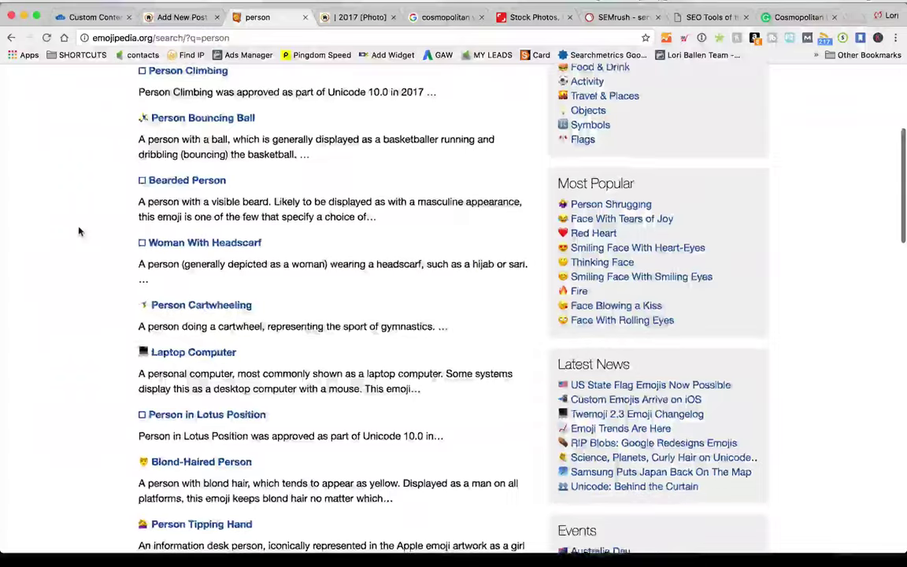
scroll(79, 231, "down", 7)
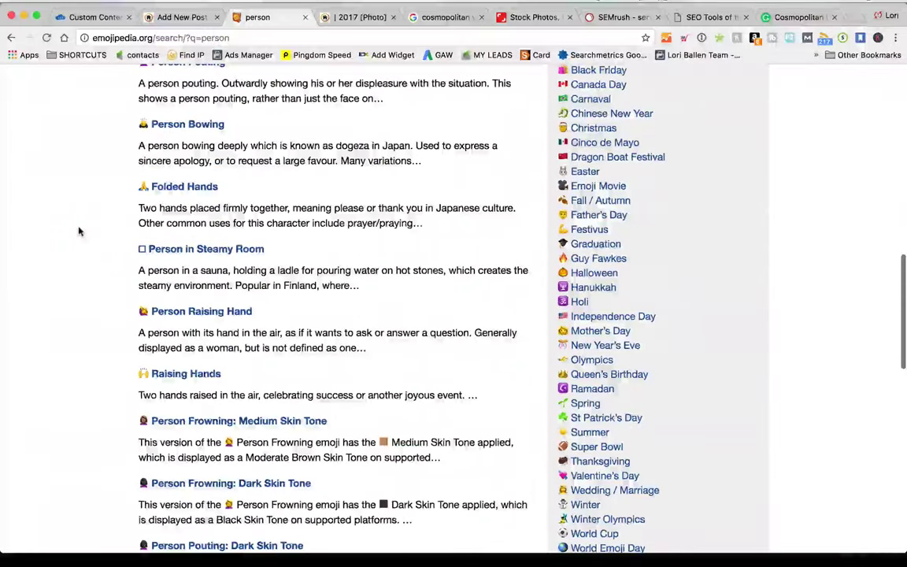
scroll(79, 231, "down", 5)
key("Home")
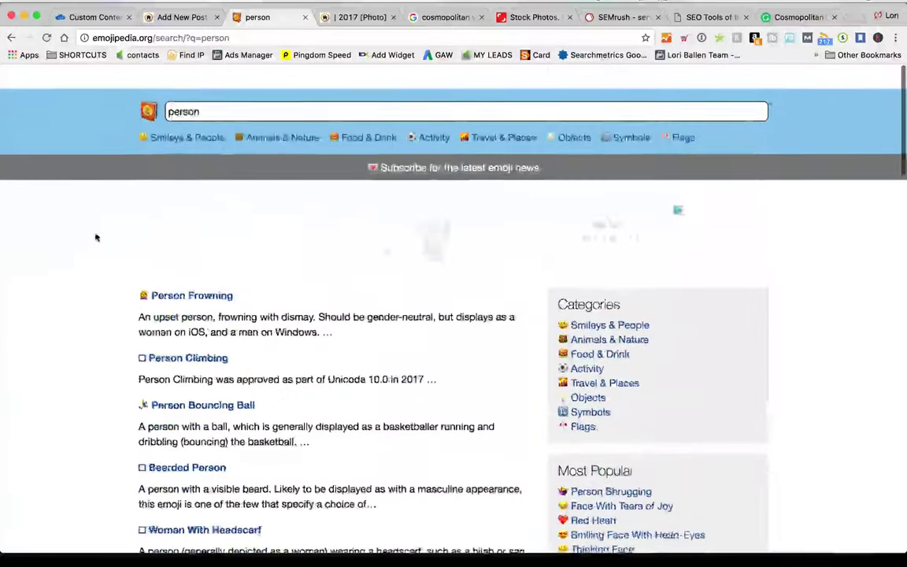
Search emojis for 'person at computer', then waitress and server
left_click(274, 87)
type("at computer")
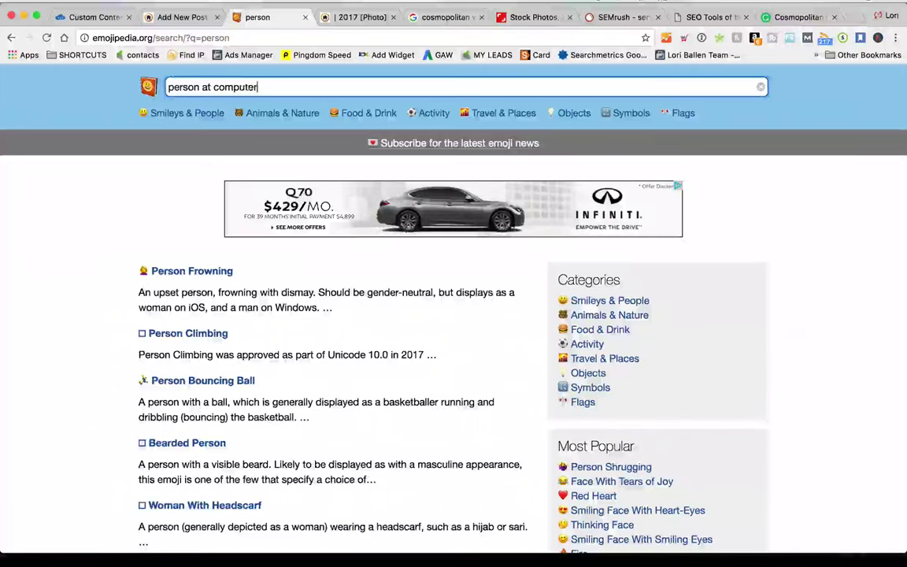
key("Return")
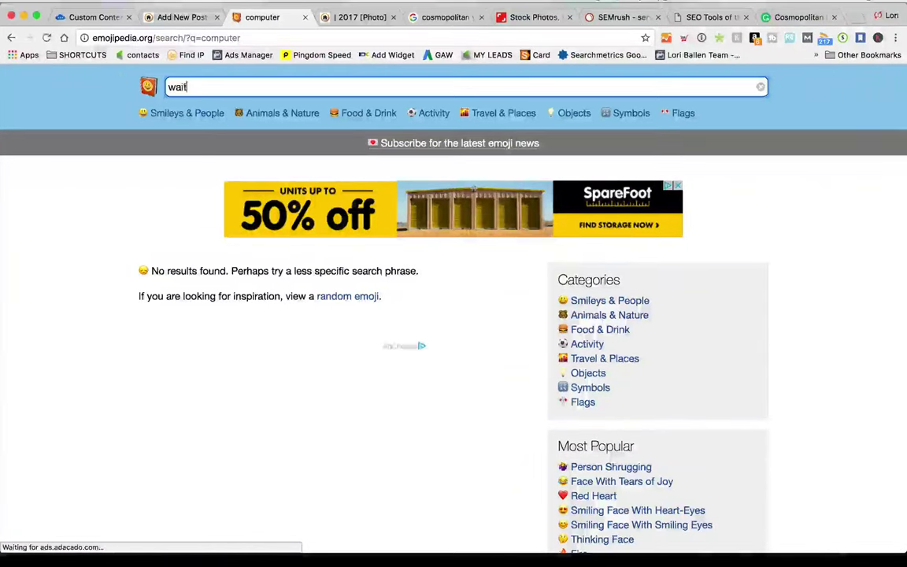
key("Return")
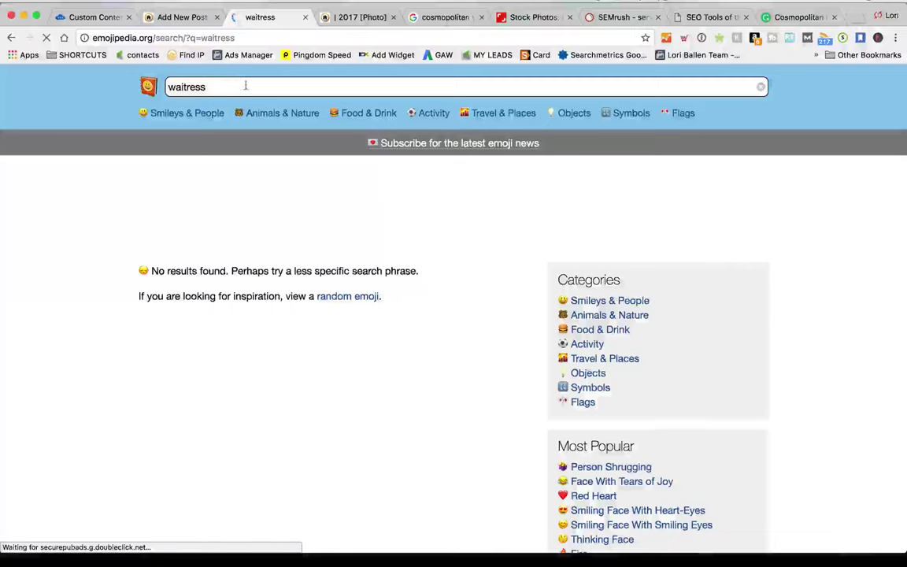
type("server")
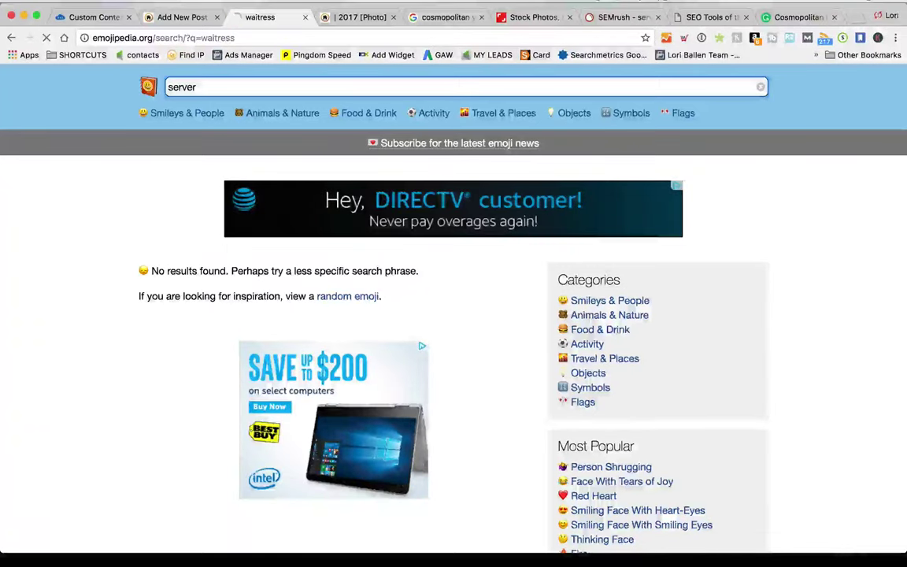
key("Return")
Search for 'food', scroll to the Steaming Bowl, and return to the post editor
type("food")
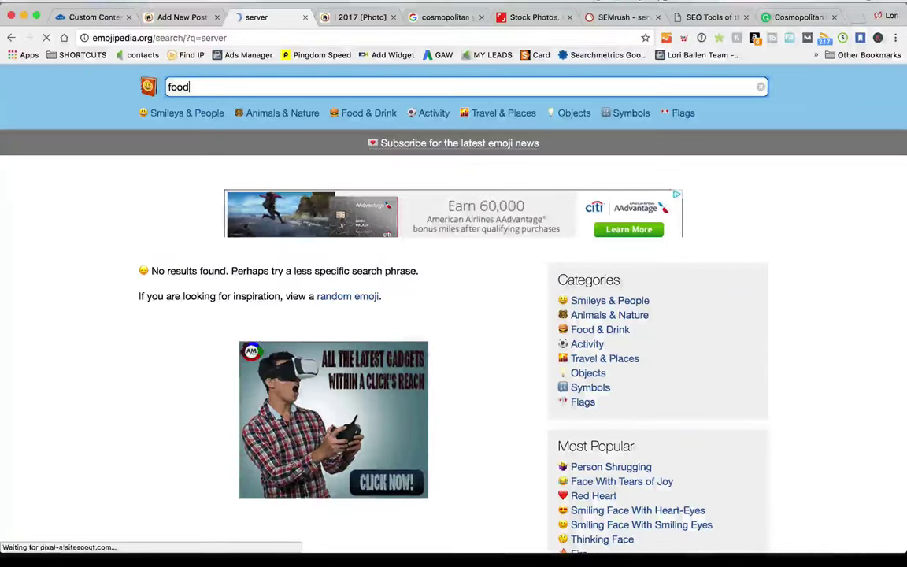
key("Return")
scroll(72, 270, "down", 5)
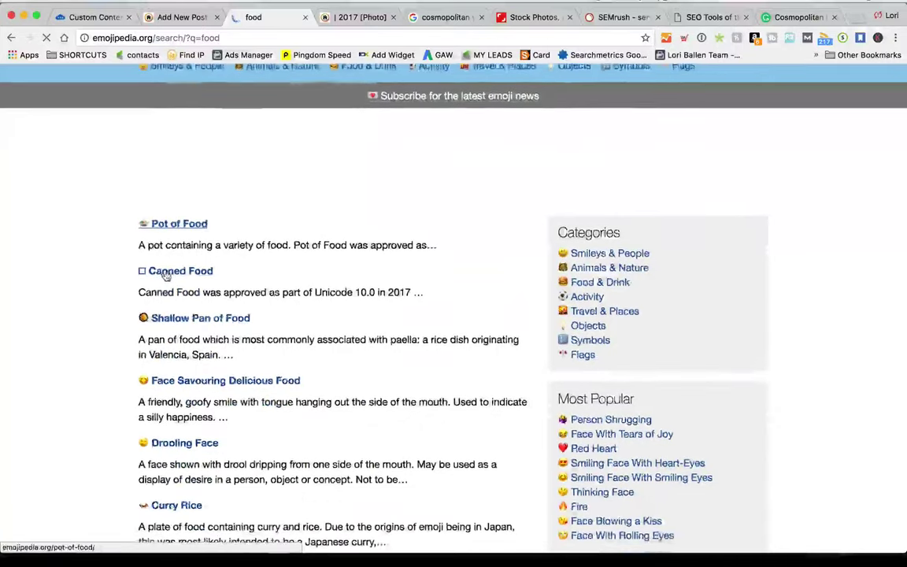
scroll(72, 271, "down", 6)
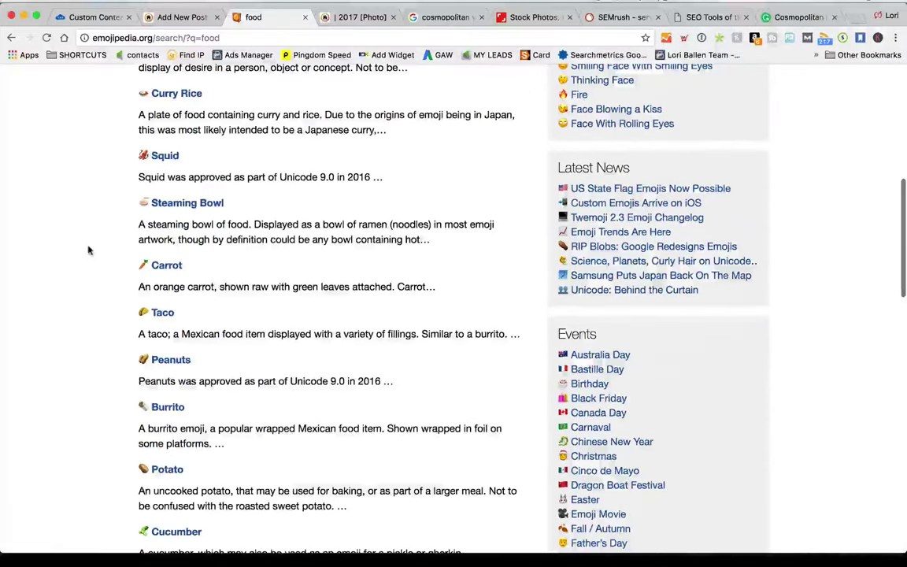
scroll(89, 249, "down", 1)
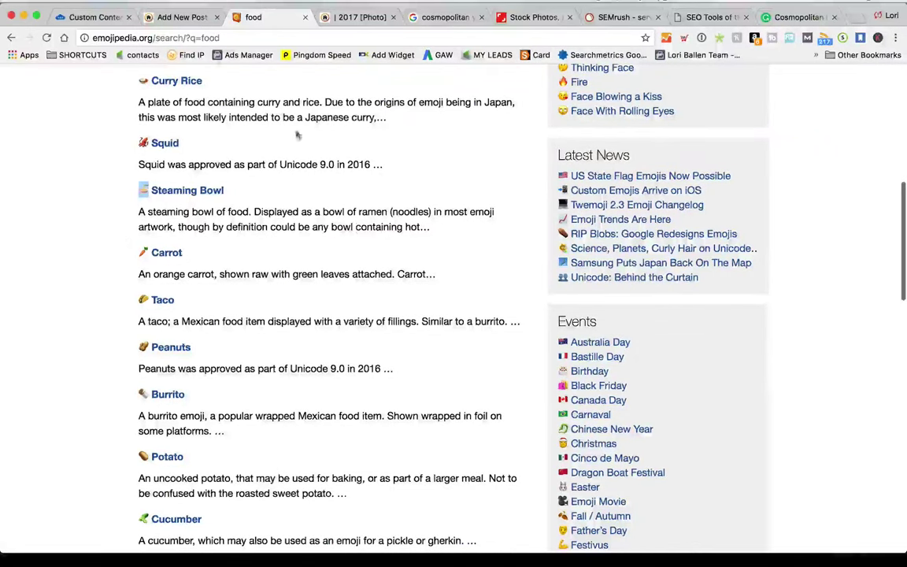
left_click(179, 17)
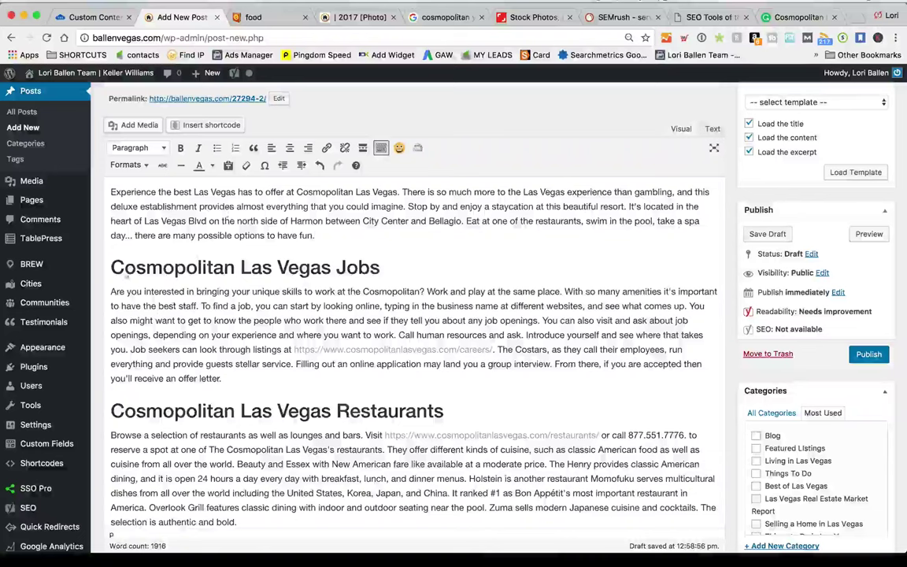
Paste the steaming bowl emoji onto the Jobs heading and preview the post
key("super+v")
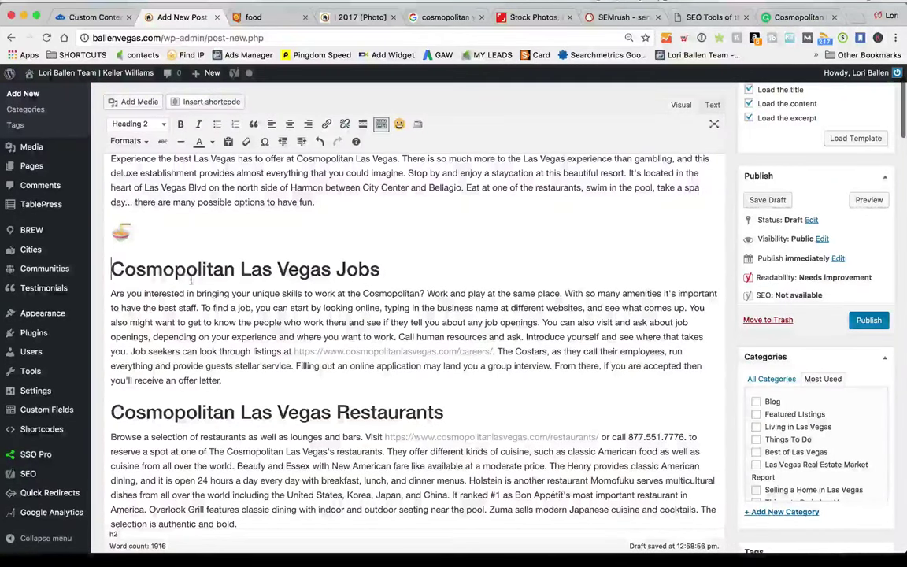
key("BackSpace")
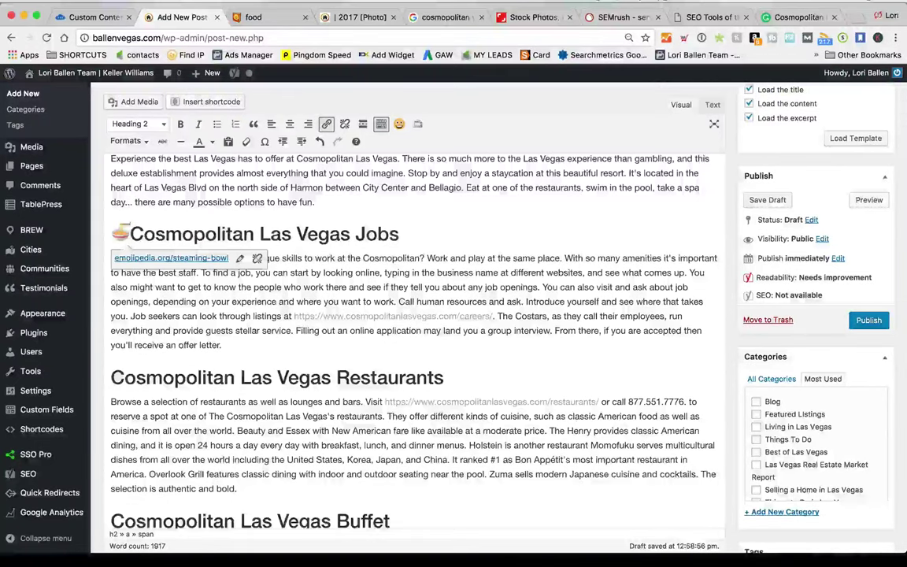
scroll(663, 305, "up", 2)
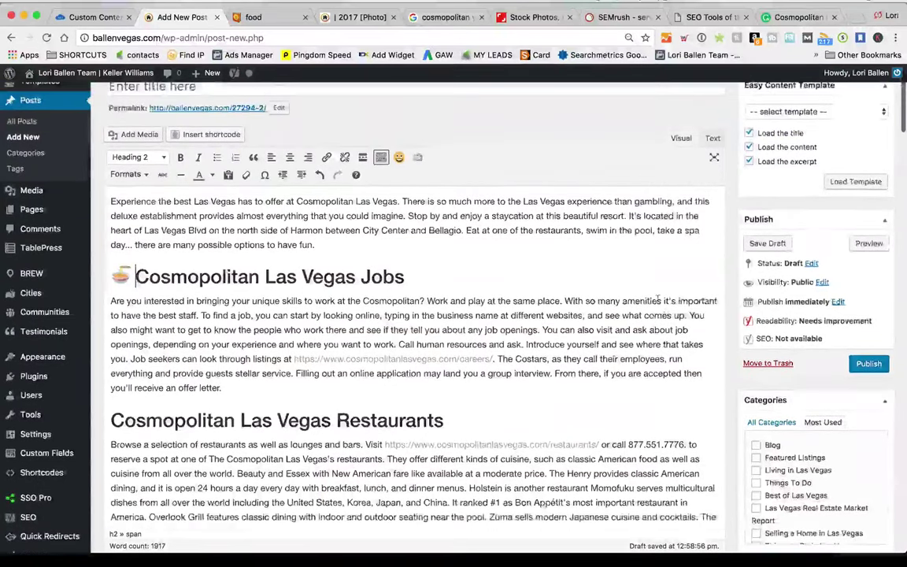
left_click(868, 241)
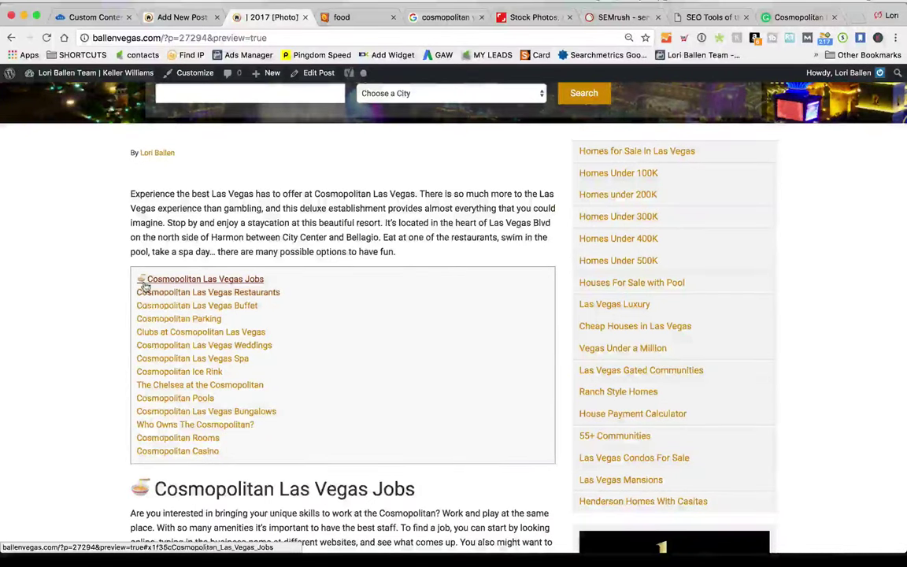
left_click(206, 19)
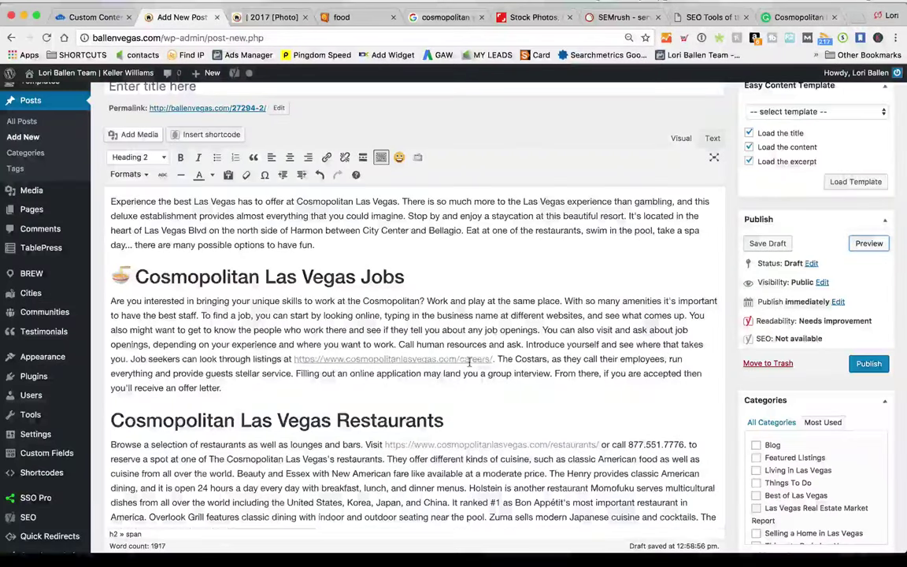
Copy the Taco emoji and join it onto the start of the Restaurants heading
left_click(362, 18)
scroll(131, 260, "down", 3)
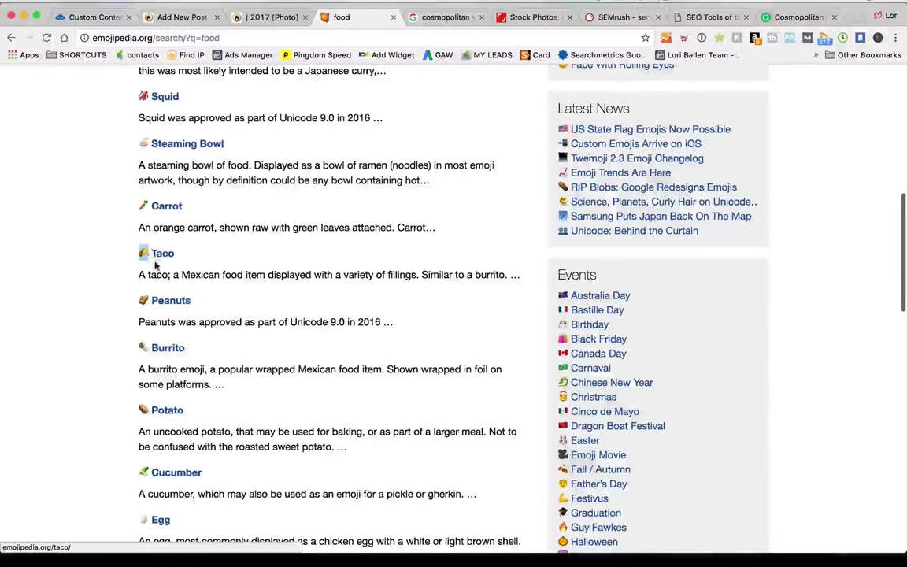
left_click(255, 17)
left_click(178, 16)
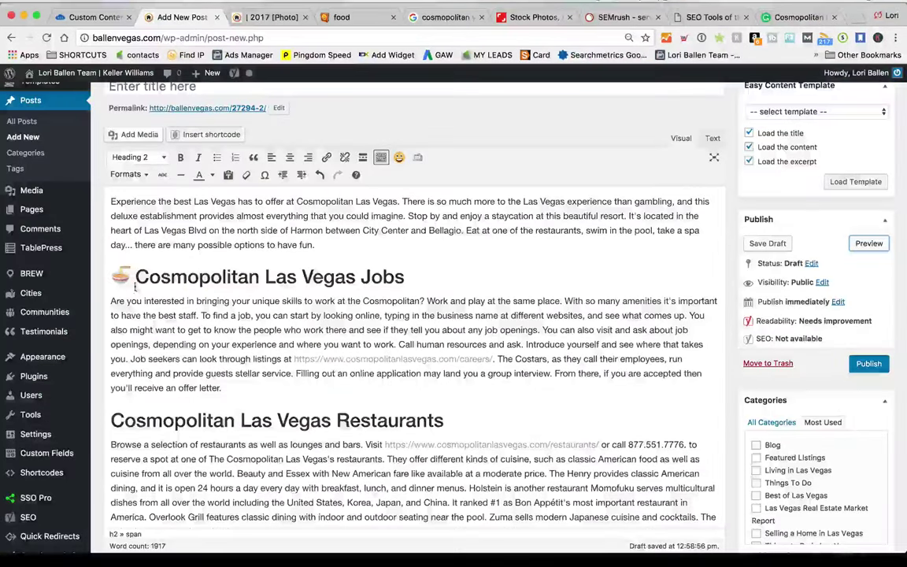
left_click(111, 420)
key("super+v")
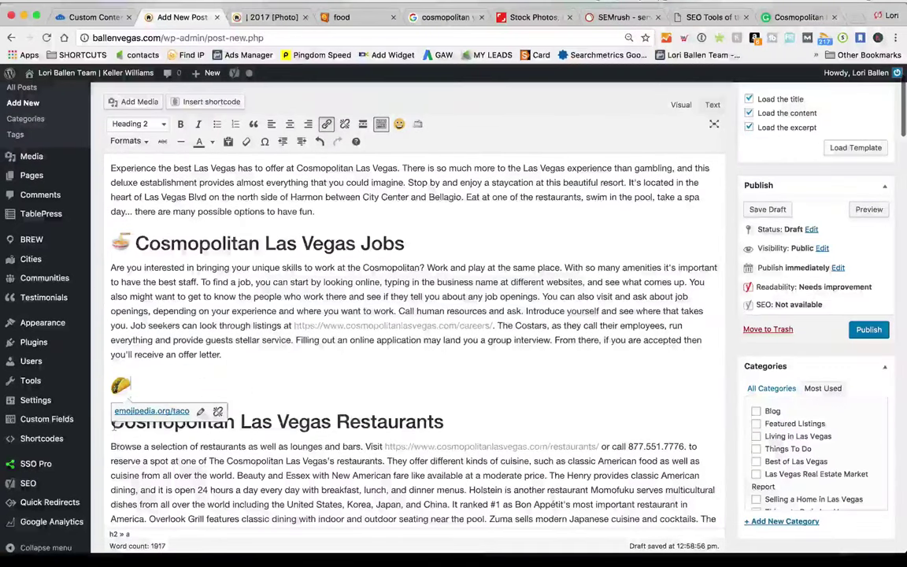
key("BackSpace")
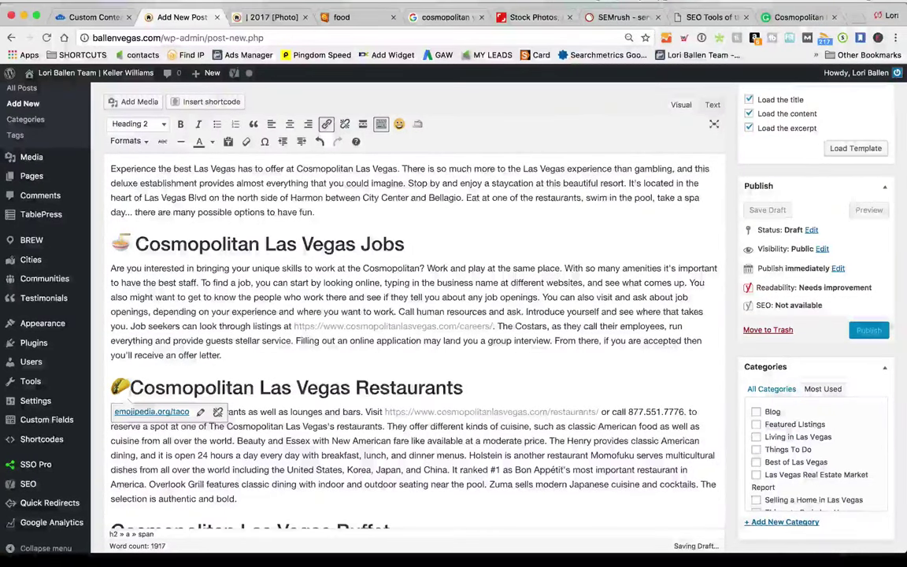
key("Left")
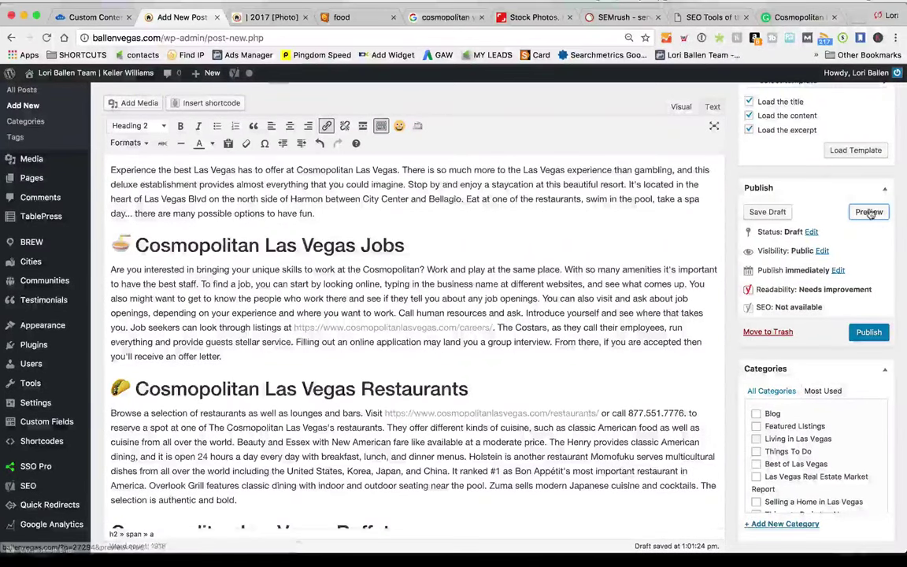
Preview the post to check the Jobs and Restaurants emoji headings
left_click(871, 213)
left_click(280, 18)
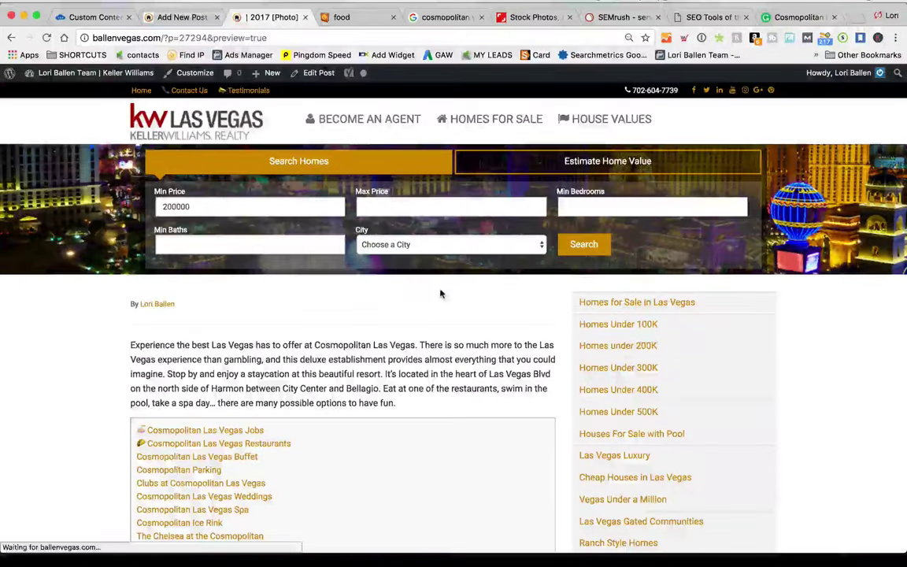
scroll(445, 294, "down", 5)
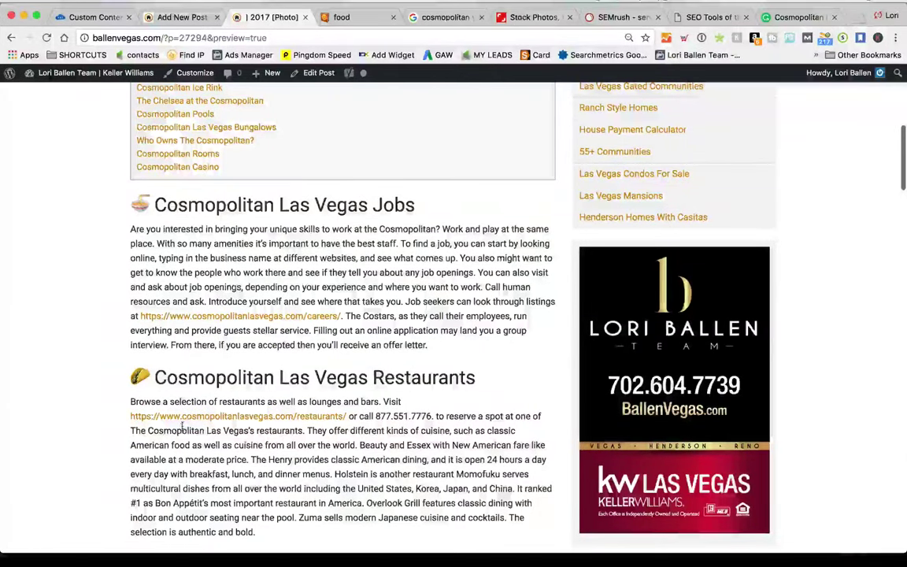
scroll(265, 184, "down", 1)
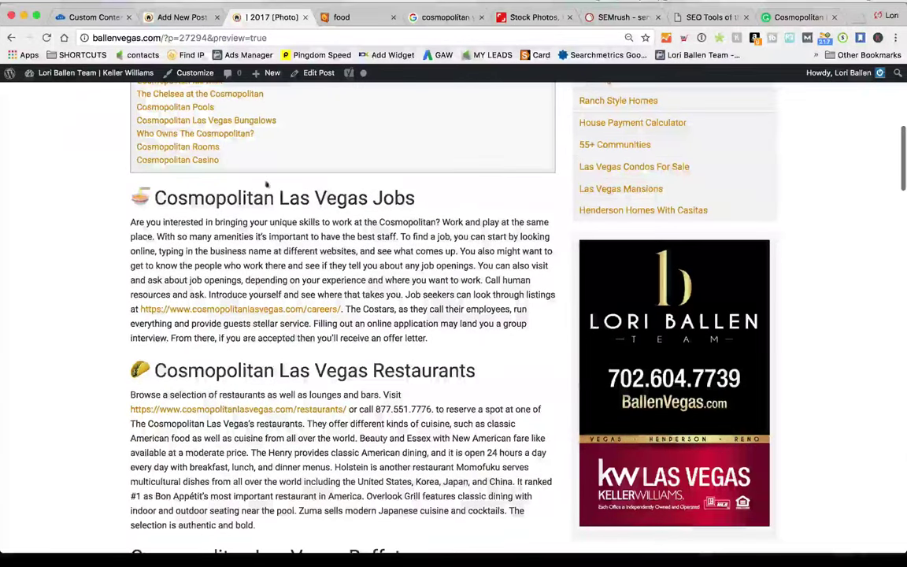
left_click(195, 17)
scroll(258, 394, "down", 4)
scroll(258, 394, "down", 2)
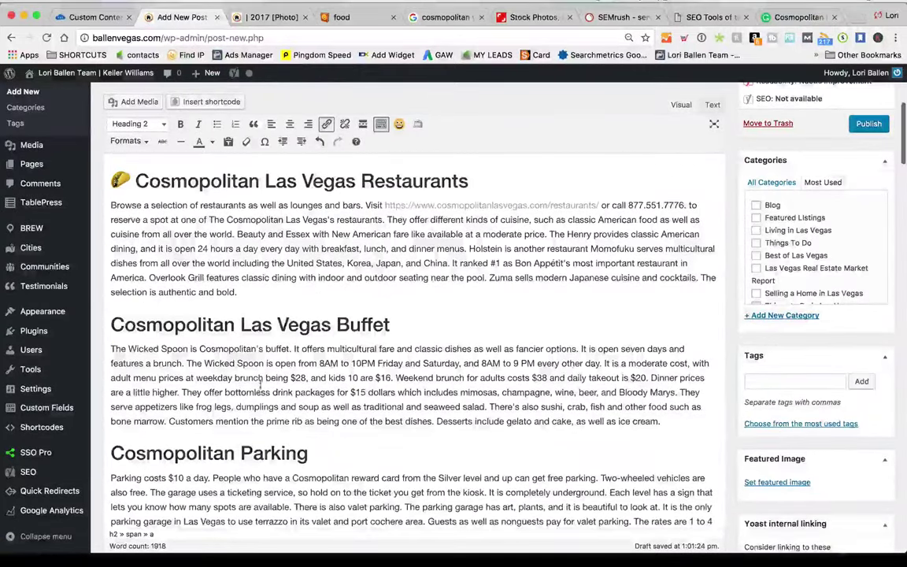
key("ctrl+Tab")
scroll(239, 347, "down", 5)
scroll(238, 346, "up", 5)
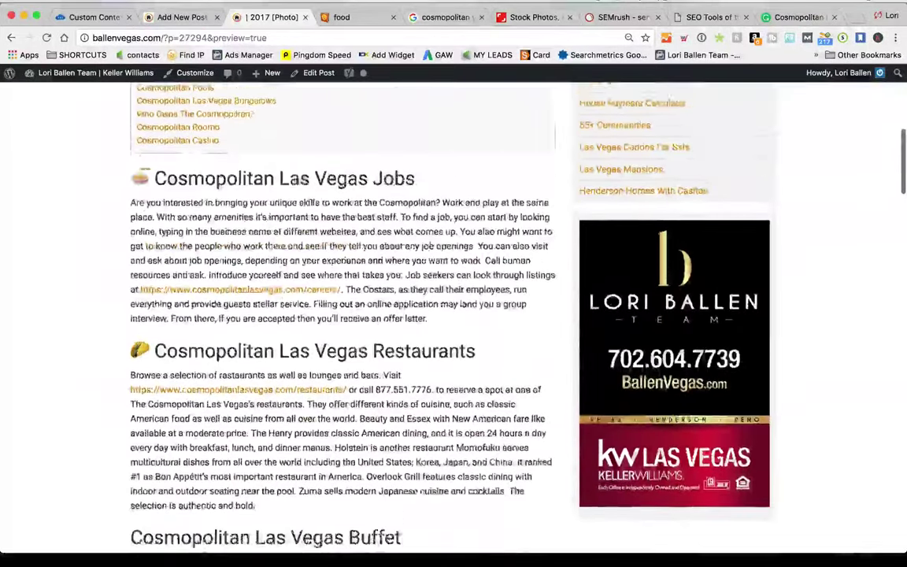
key("ctrl+Tab")
scroll(209, 347, "down", 3)
Review the post preview with the emoji-topped Jobs and Restaurants headings
scroll(203, 360, "down", 5)
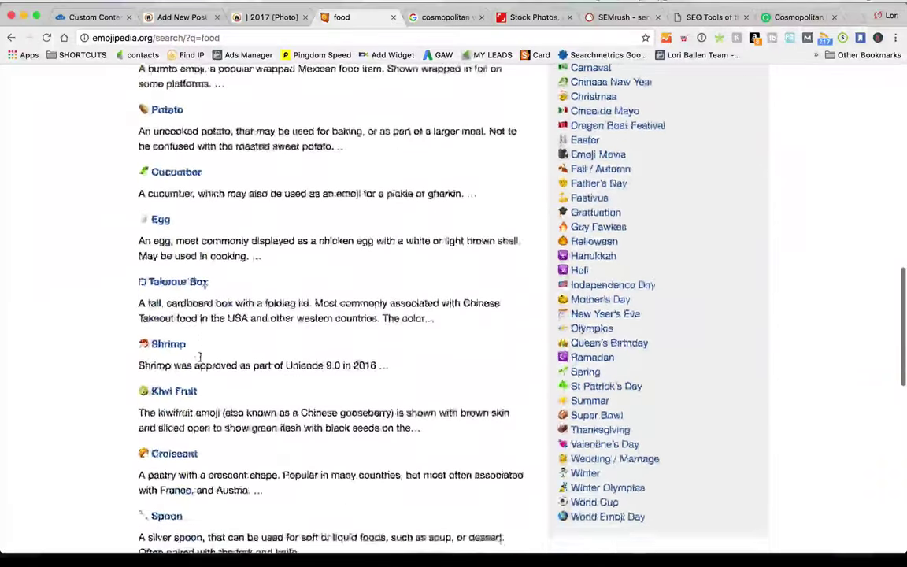
scroll(199, 358, "up", 2)
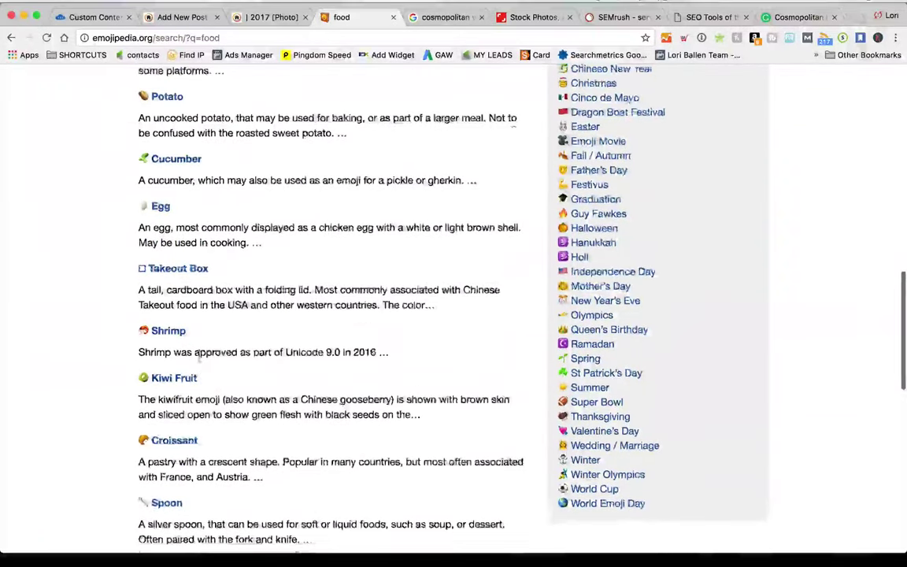
scroll(142, 436, "down", 3)
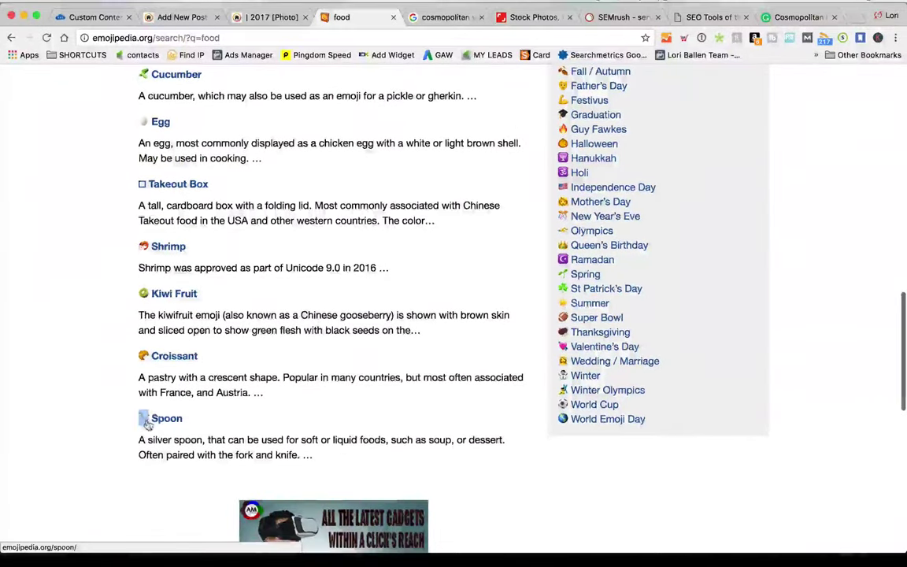
left_click(280, 17)
scroll(197, 409, "down", 5)
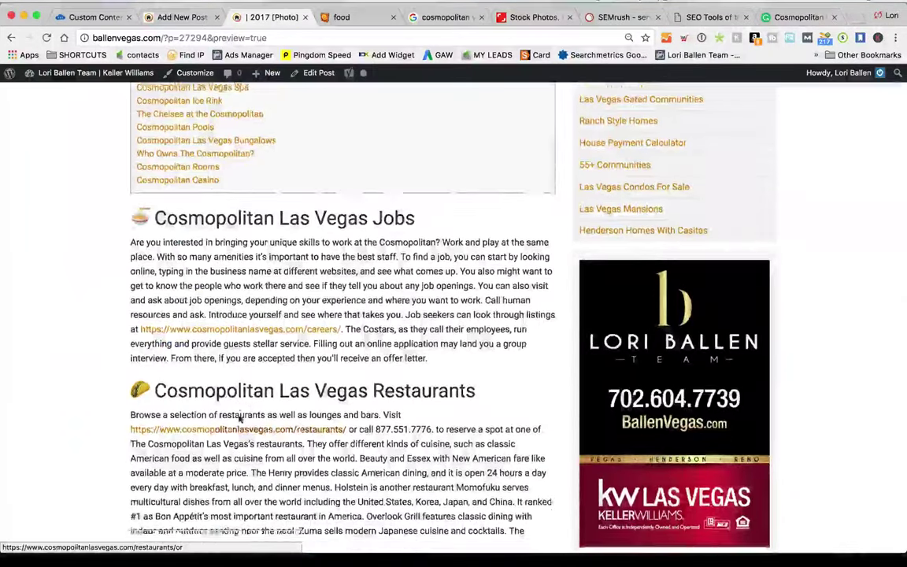
Paste the spoon emoji onto the Buffet heading and preview the post
key("ctrl+shift+Tab")
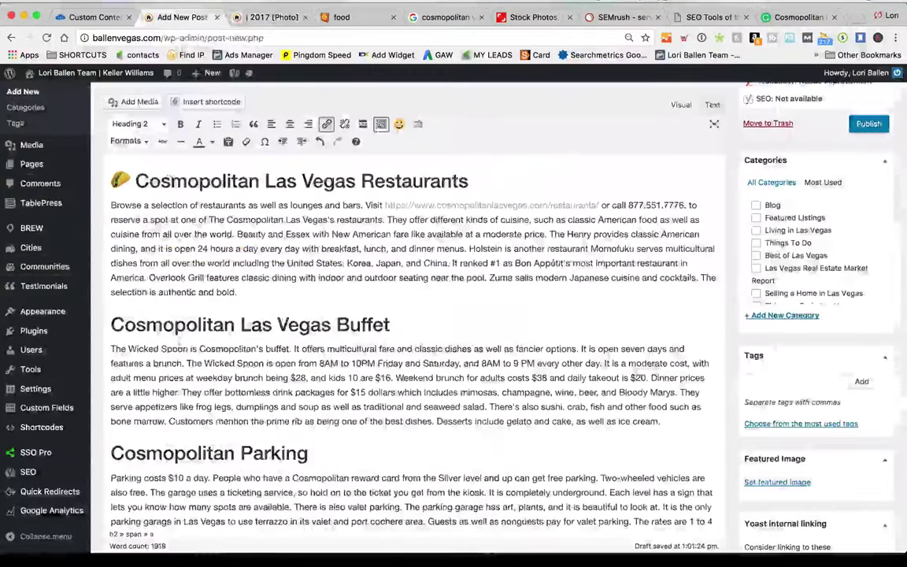
key("ctrl+v")
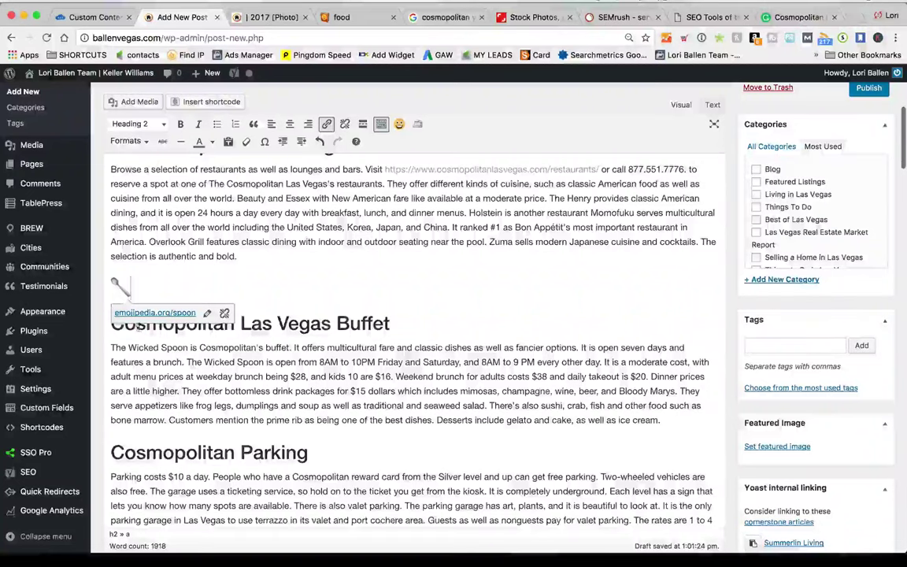
key("BackSpace")
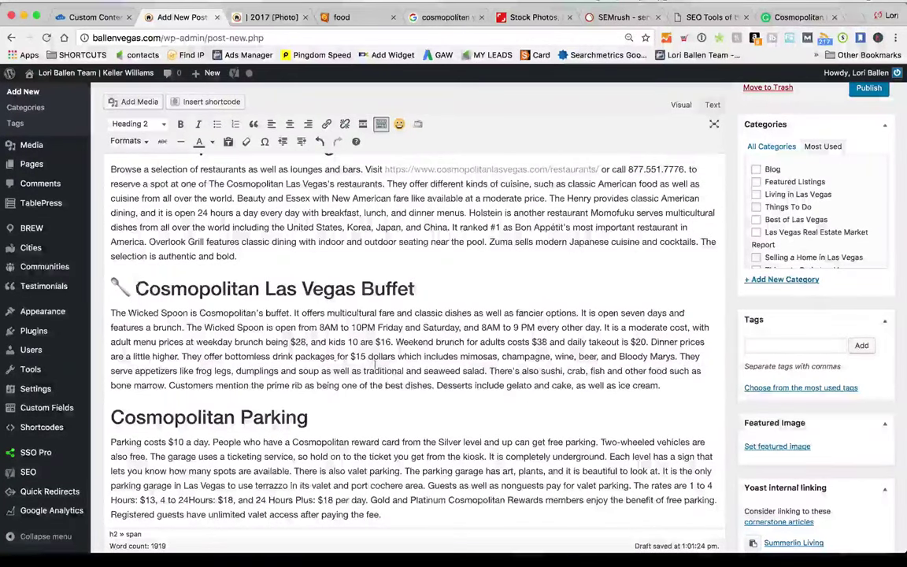
left_click(272, 16)
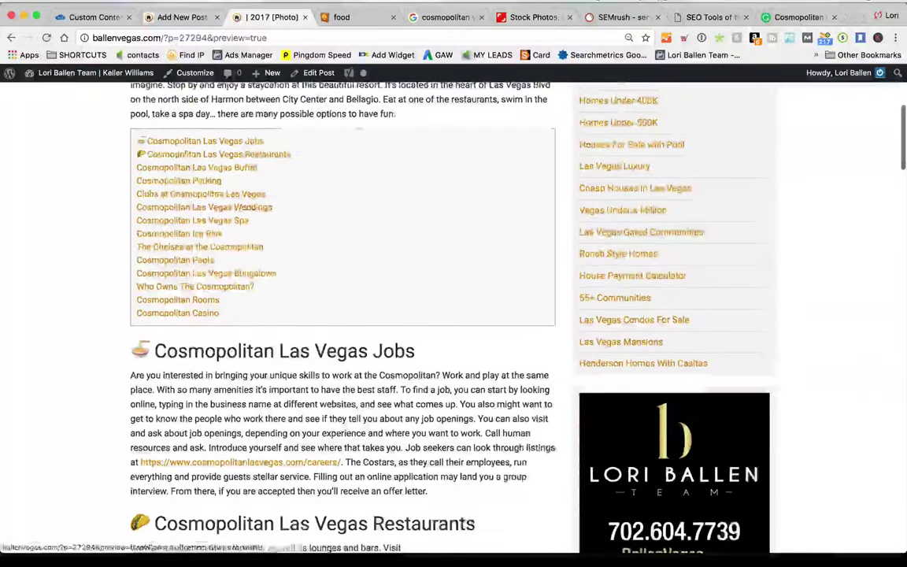
Close the preview and browse Emojipedia's car results for Oncoming Automobile
left_click(304, 17)
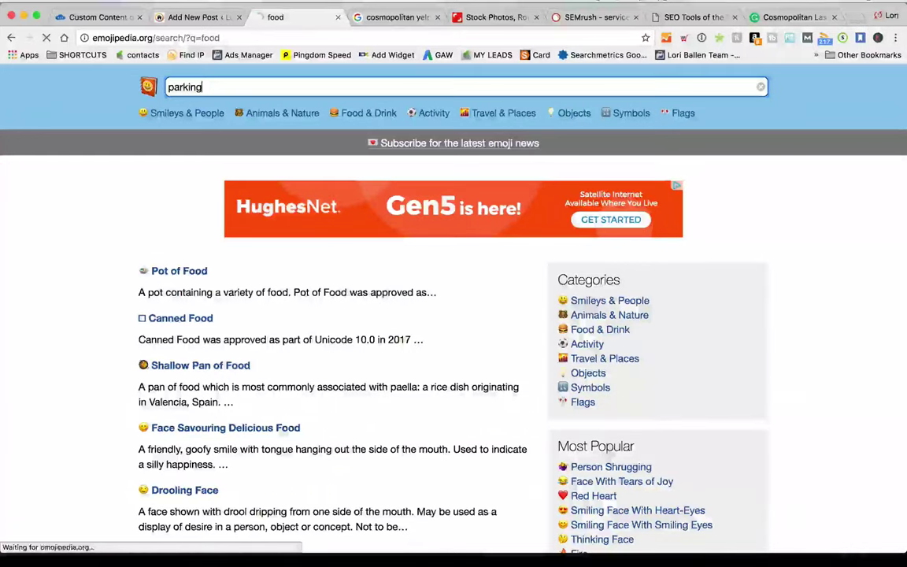
scroll(228, 204, "down", 1)
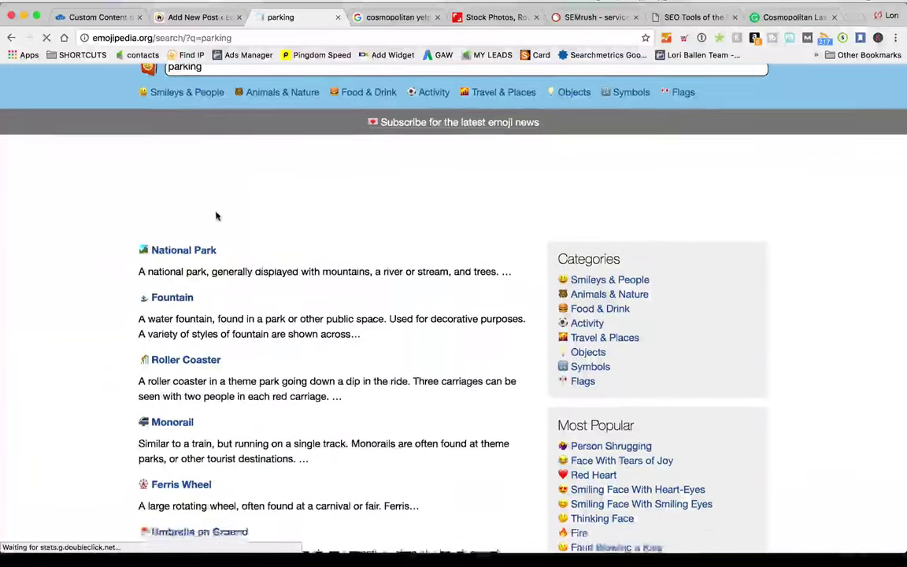
scroll(217, 218, "down", 4)
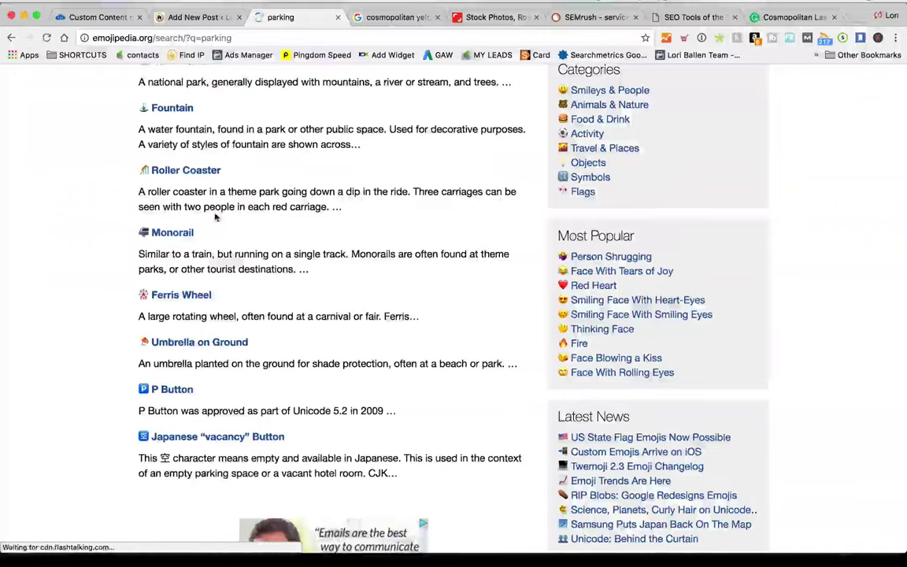
scroll(217, 219, "up", 5)
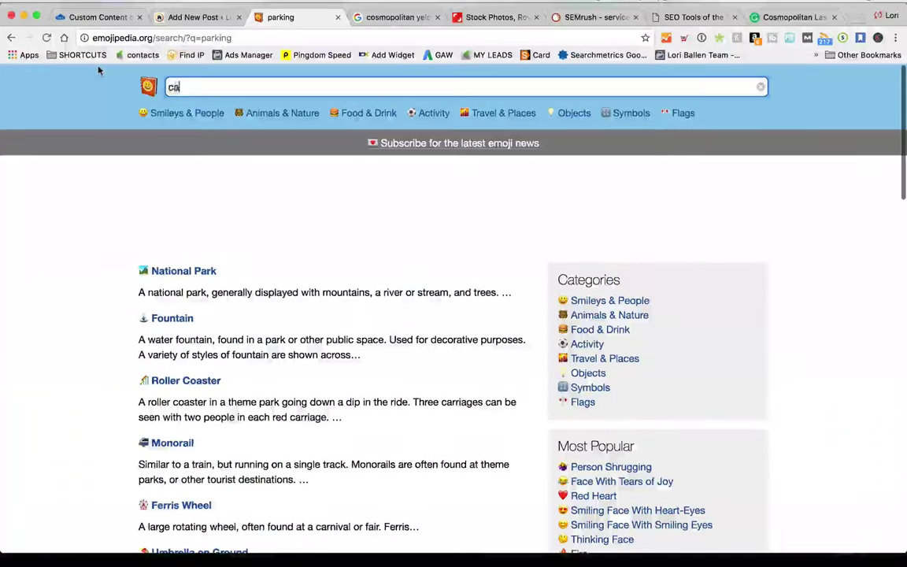
scroll(146, 284, "down", 5)
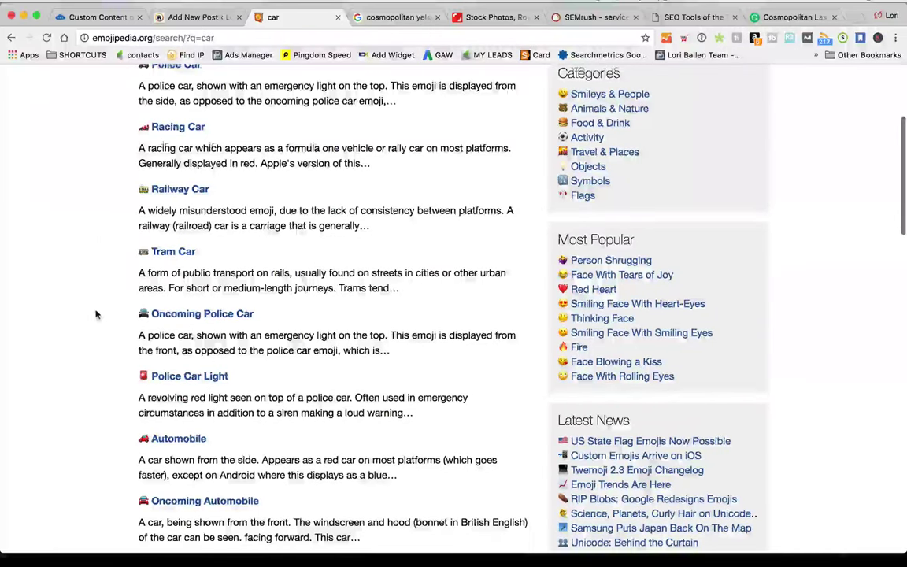
scroll(96, 314, "down", 4)
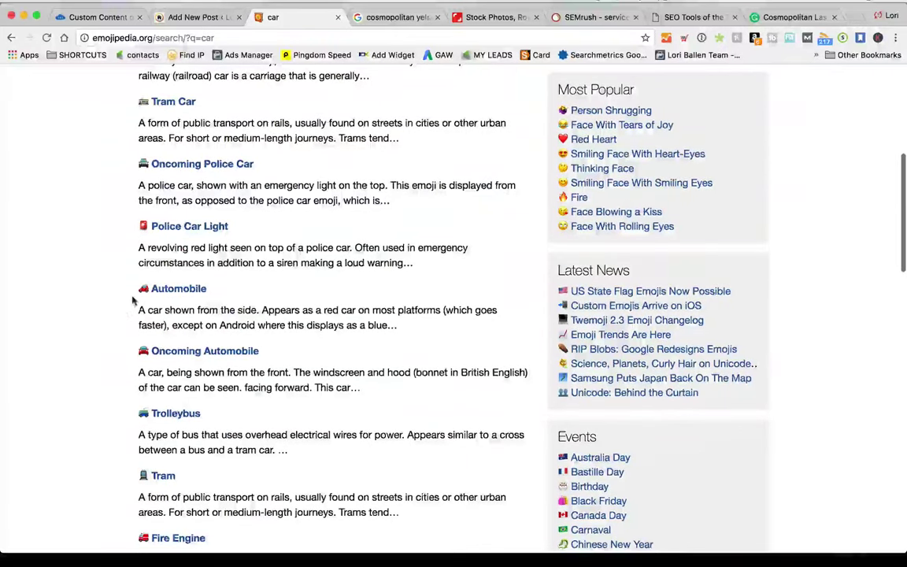
scroll(126, 322, "down", 1)
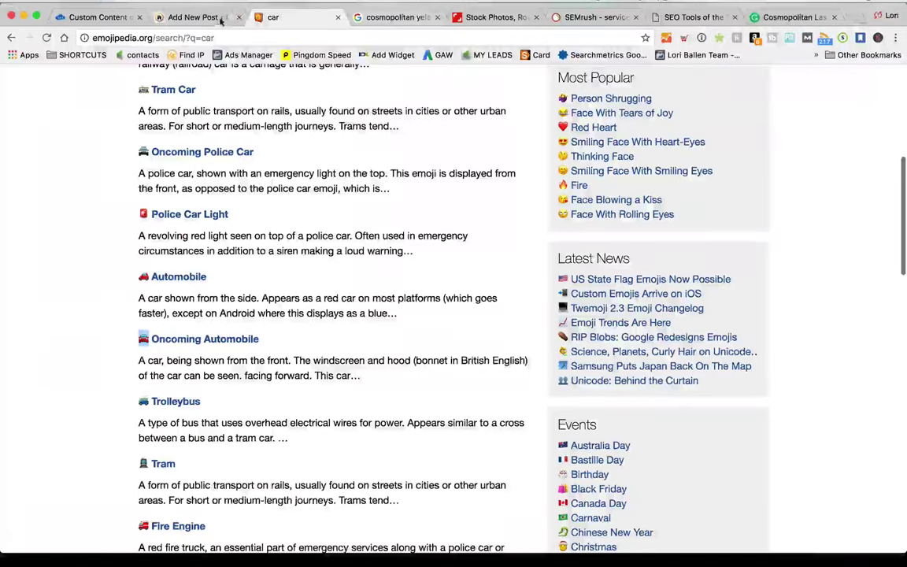
Paste the oncoming automobile emoji onto the start of the Parking heading
left_click(212, 17)
scroll(112, 295, "down", 3)
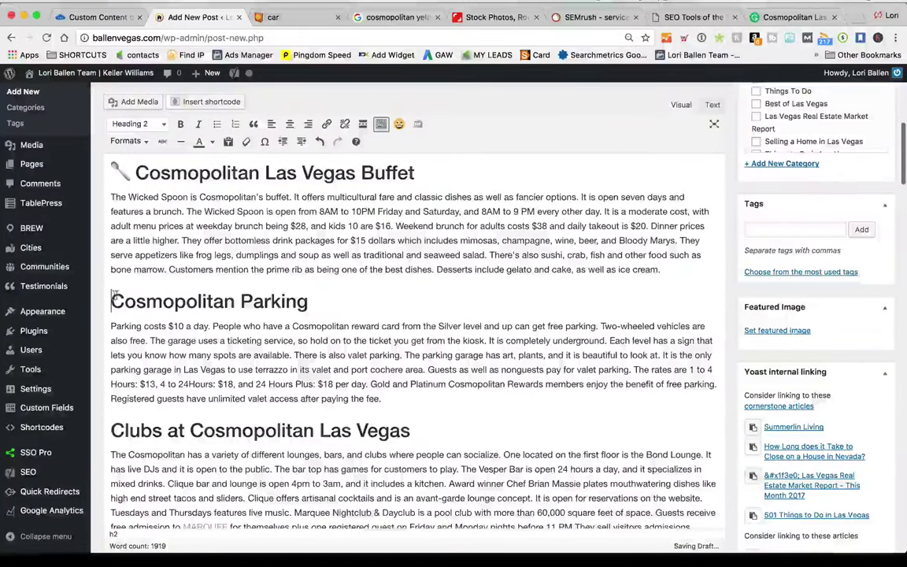
key("ctrl+v")
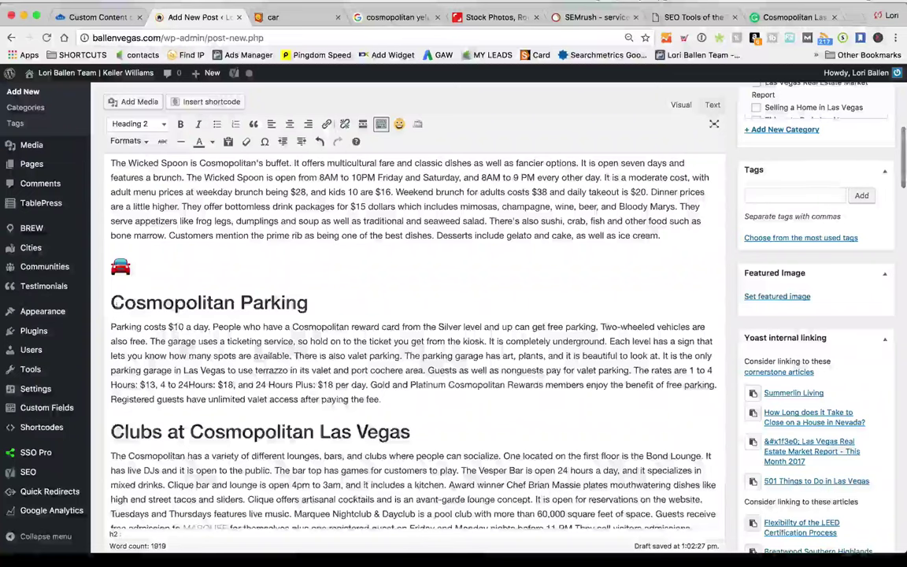
key("Delete")
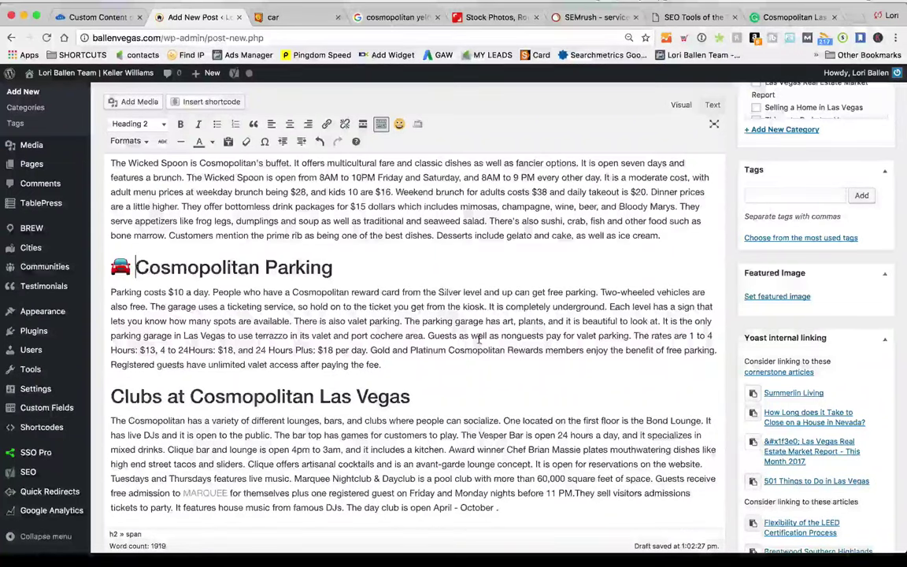
scroll(454, 315, "down", 2)
left_click(268, 17)
scroll(315, 315, "up", 10)
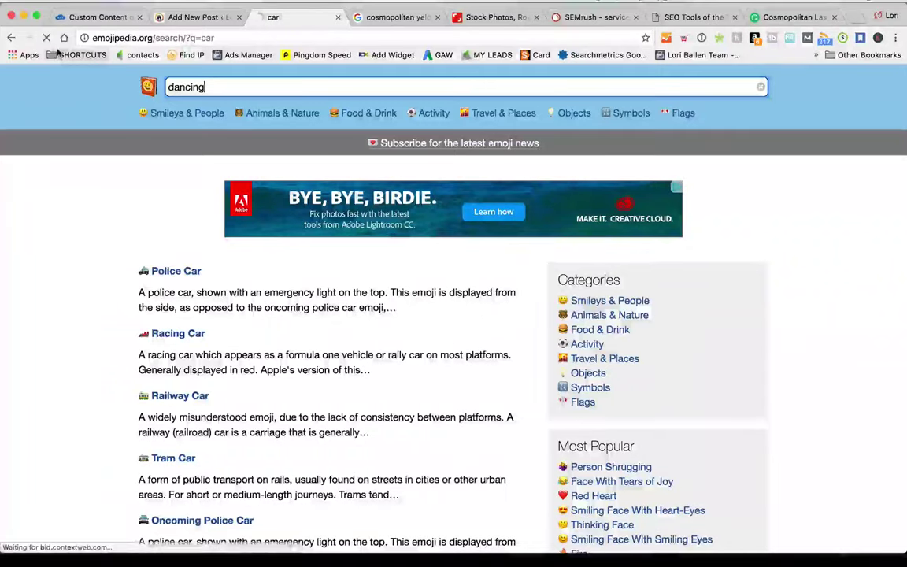
Join People With Bunny Ears Partying from the dancing results onto the Clubs heading
scroll(177, 249, "down", 2)
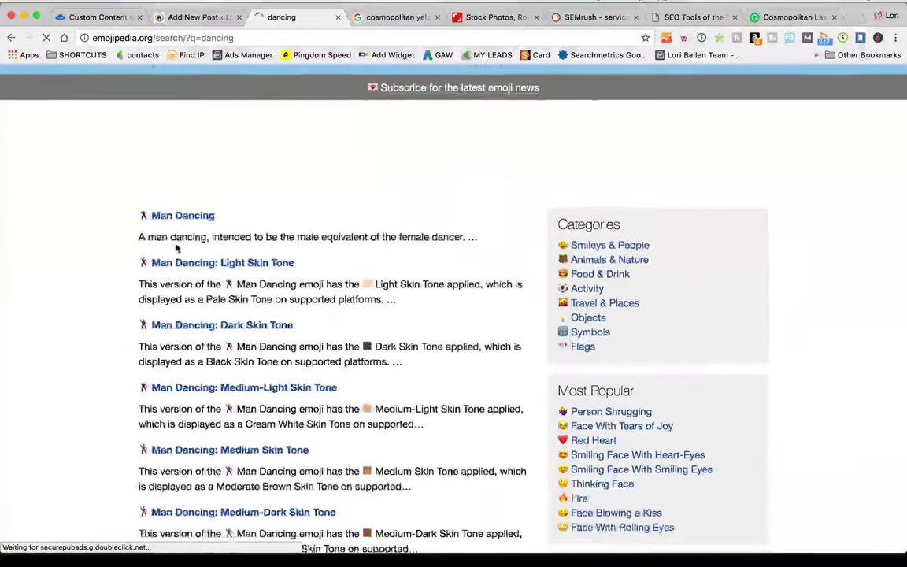
scroll(177, 249, "down", 10)
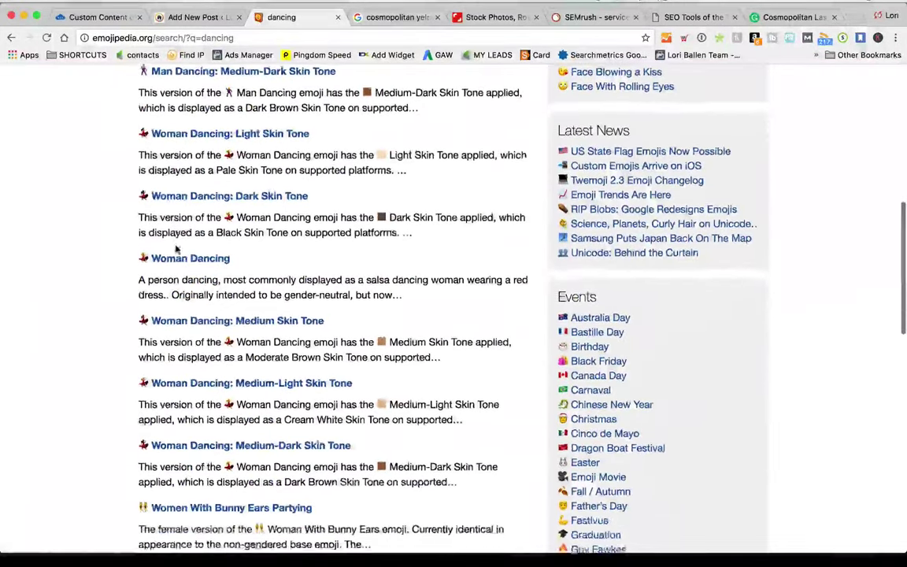
scroll(177, 249, "down", 5)
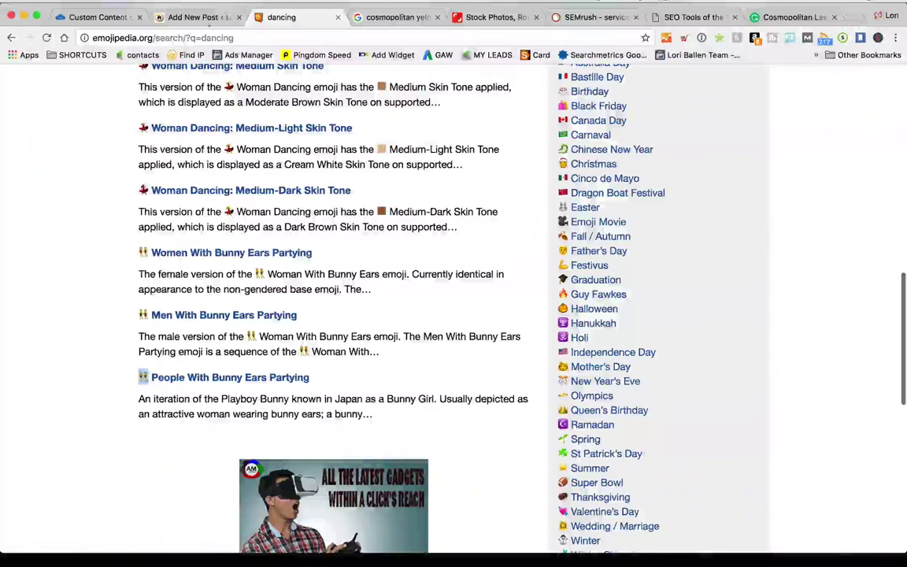
left_click(197, 16)
type("👯")
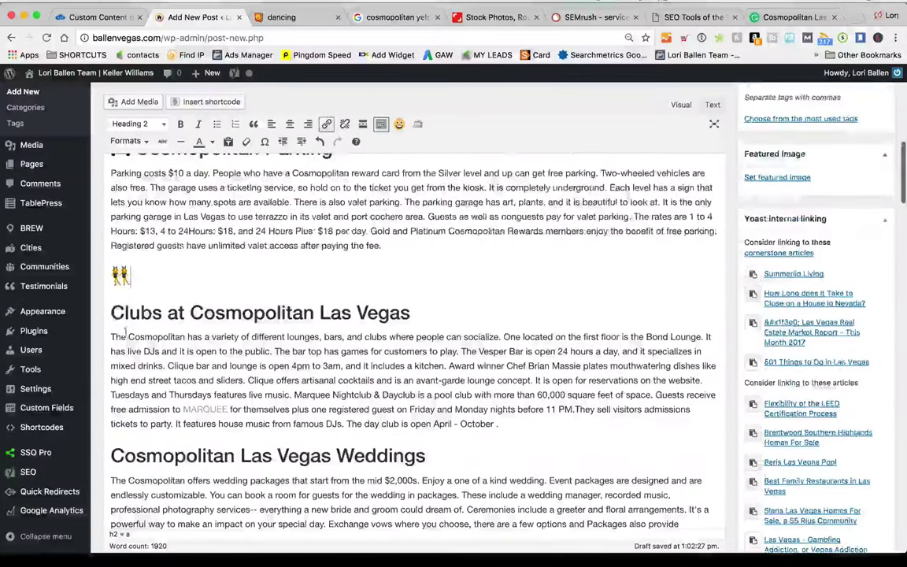
key("Delete")
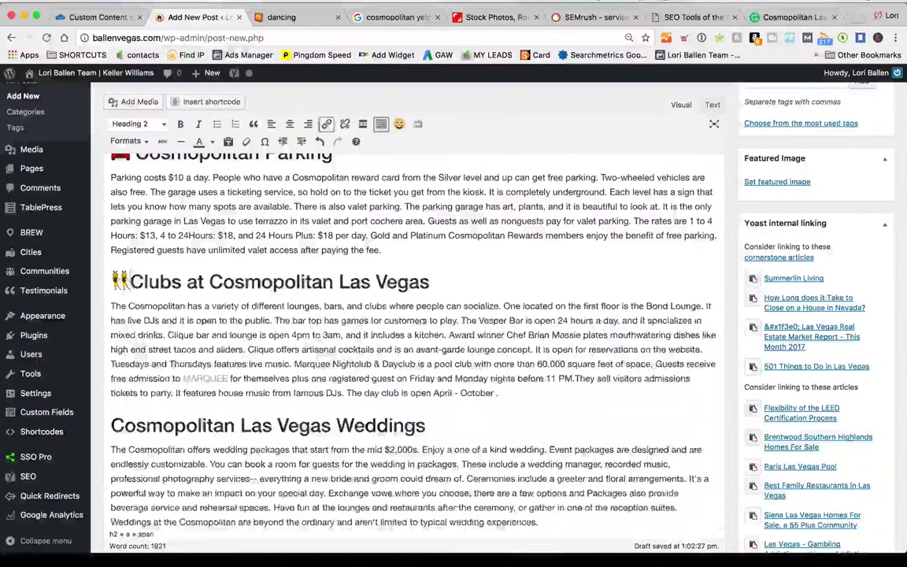
scroll(414, 330, "down", 3)
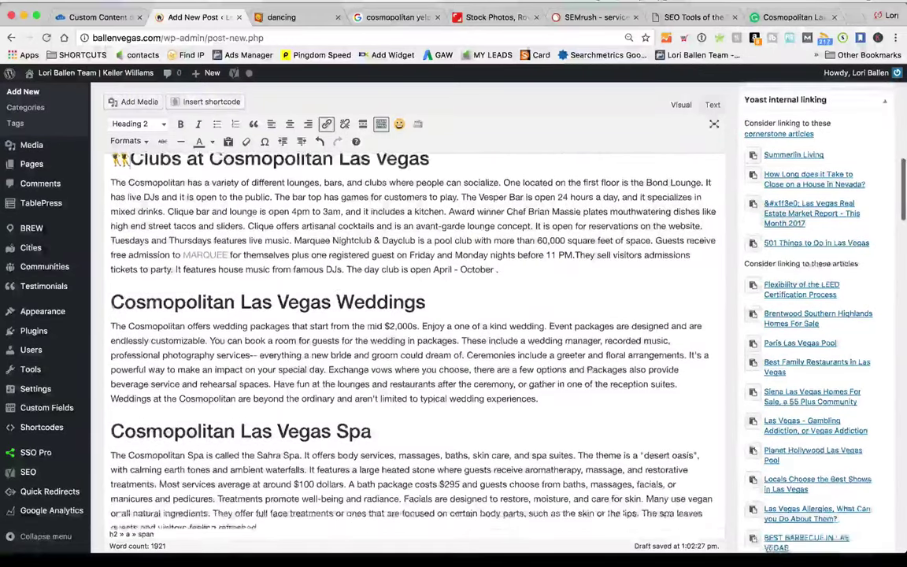
left_click(281, 16)
scroll(243, 117, "up", 10)
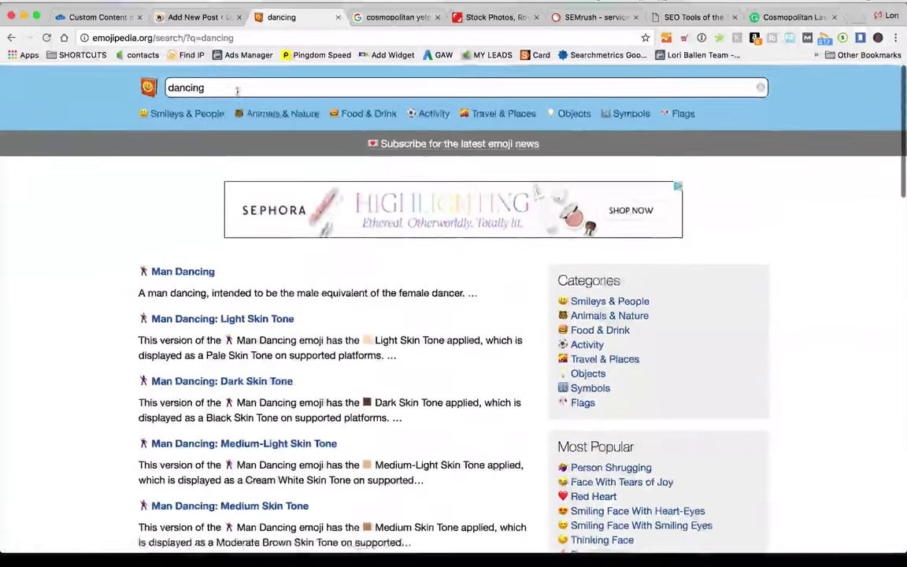
Copy the Wedding emoji from the bride search and join it onto the Weddings heading
left_click(236, 91)
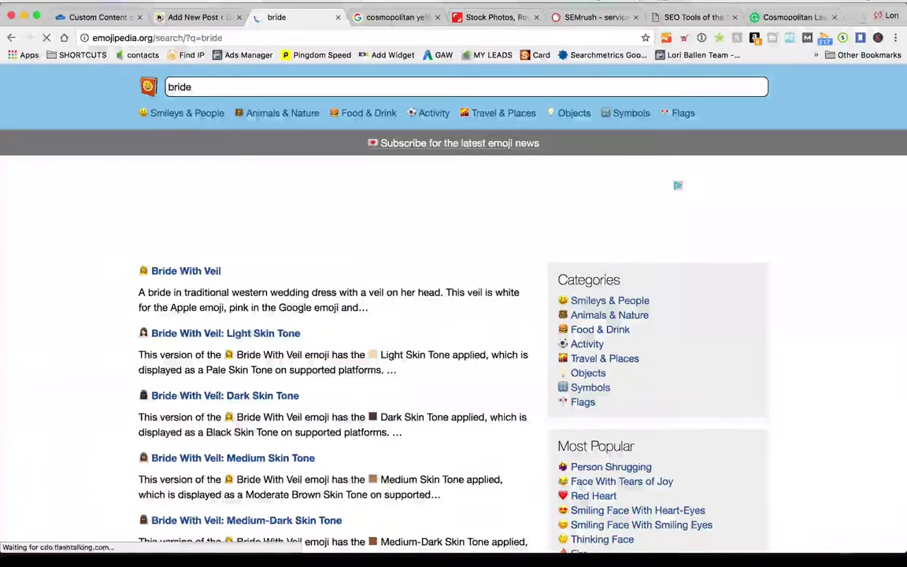
scroll(150, 313, "down", 5)
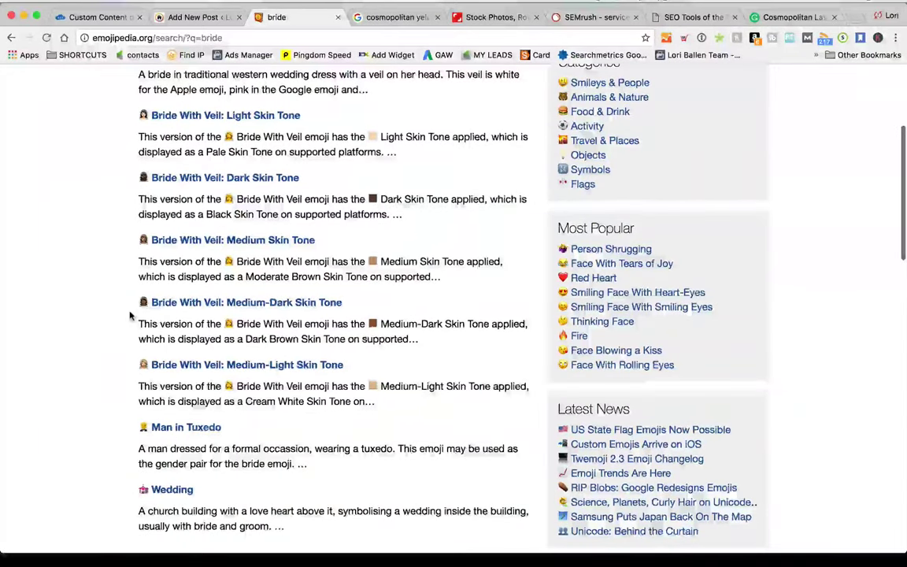
scroll(134, 300, "down", 1)
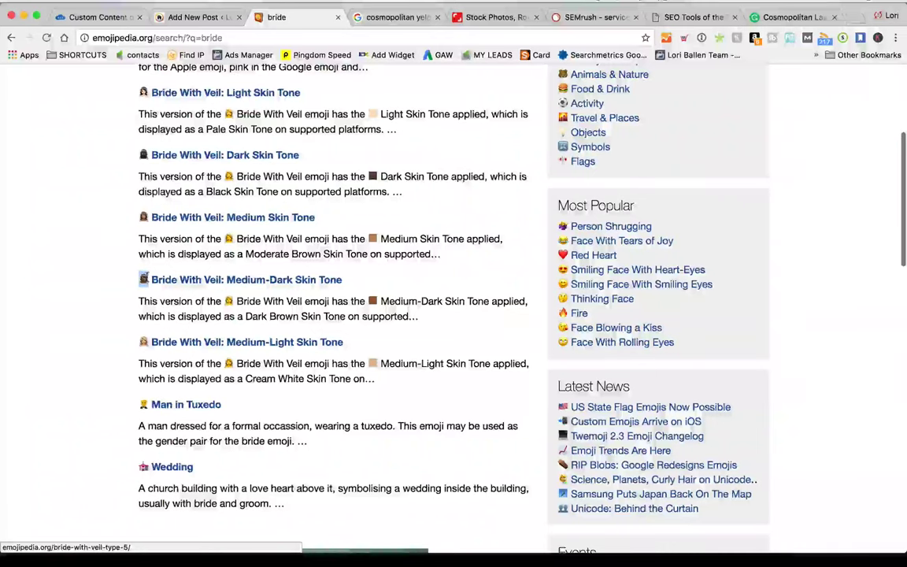
scroll(107, 294, "down", 3)
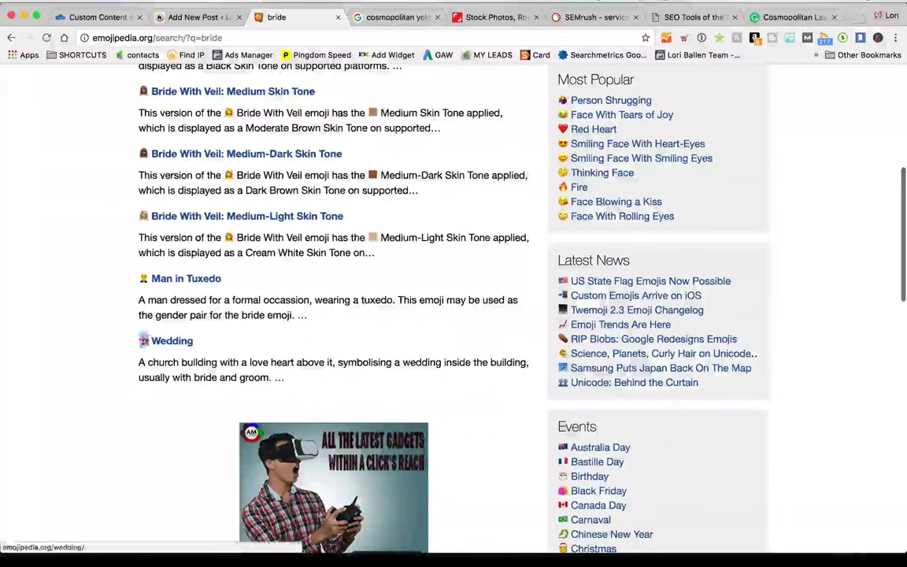
left_click(197, 16)
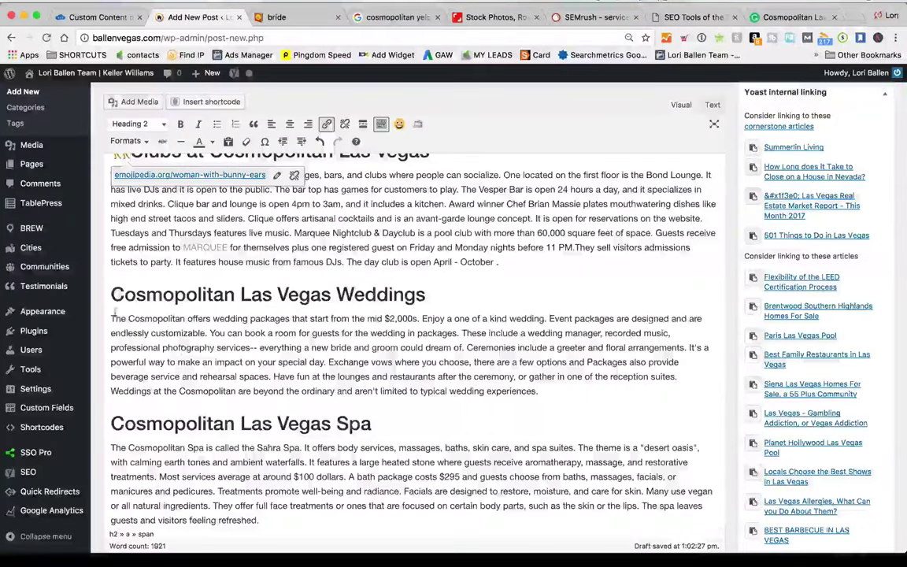
type("💒")
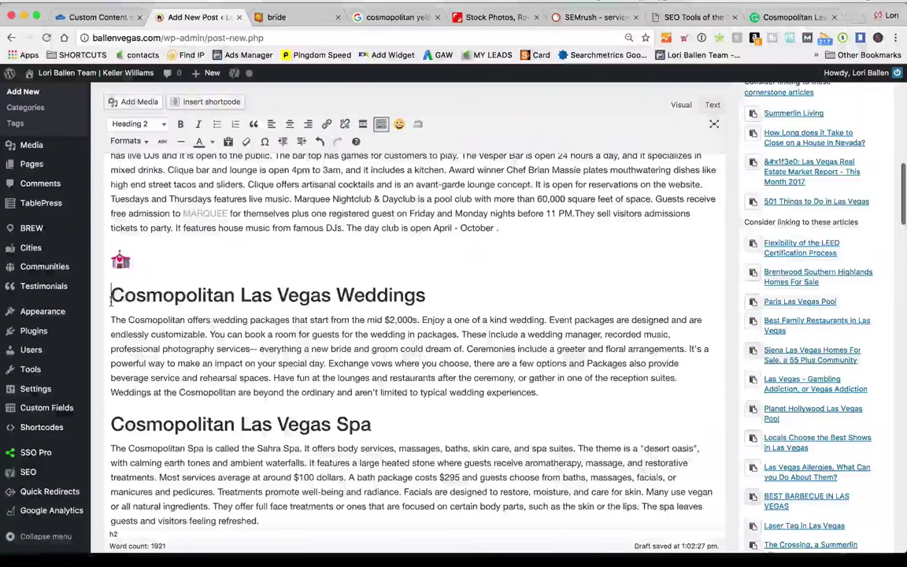
key("BackSpace")
scroll(409, 315, "down", 3)
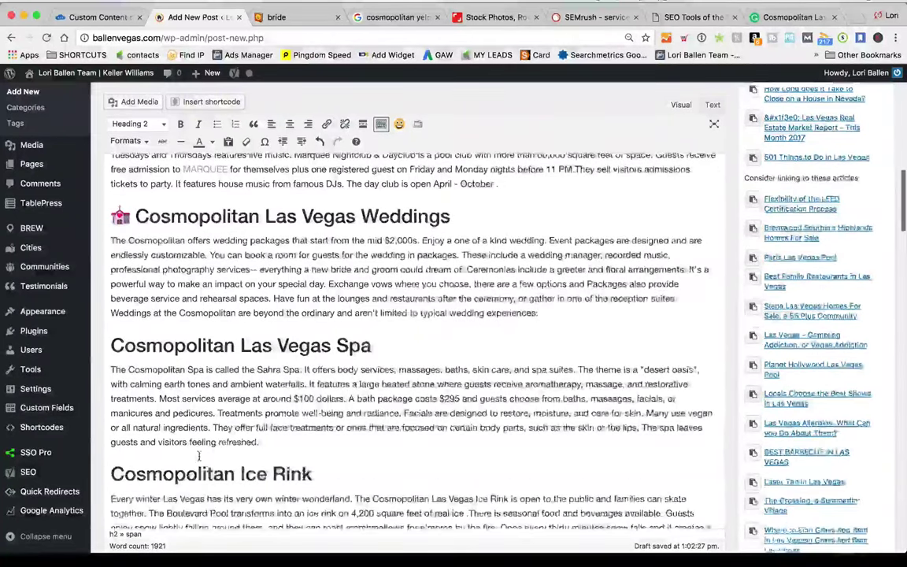
key("ctrl+Tab")
scroll(259, 91, "up", 5)
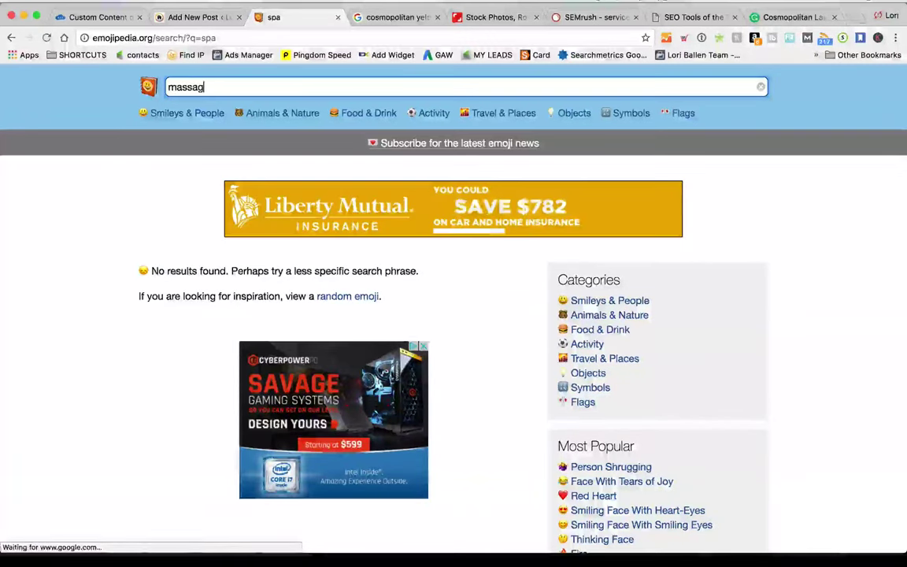
Search Emojipedia for massage and find Woman Getting Massage: Medium Skin Tone
key("Return")
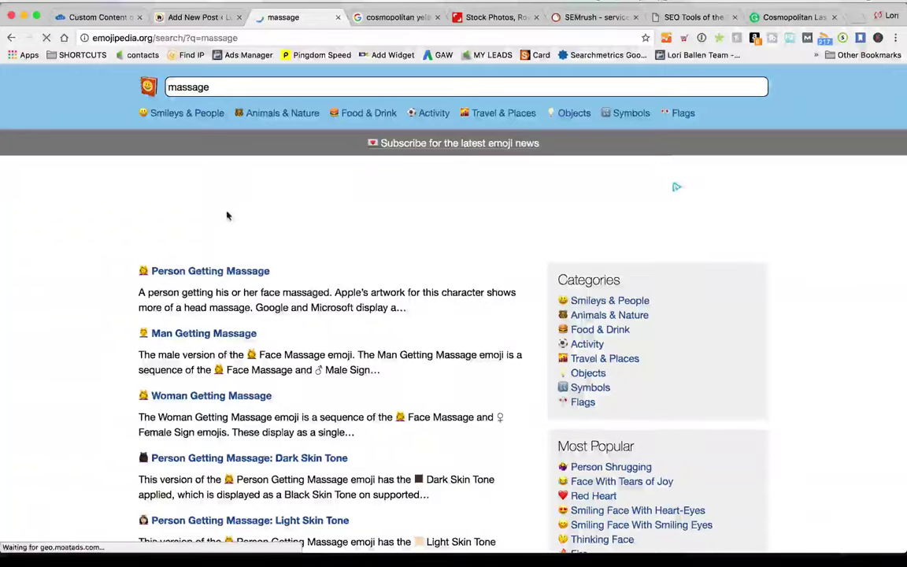
scroll(227, 215, "down", 5)
scroll(227, 216, "down", 7)
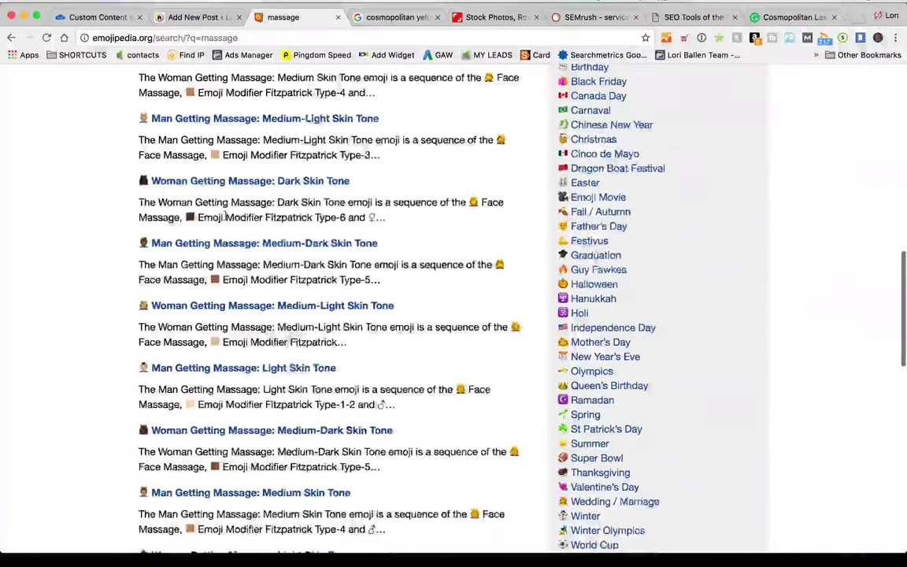
scroll(226, 215, "down", 1)
scroll(227, 216, "down", 7)
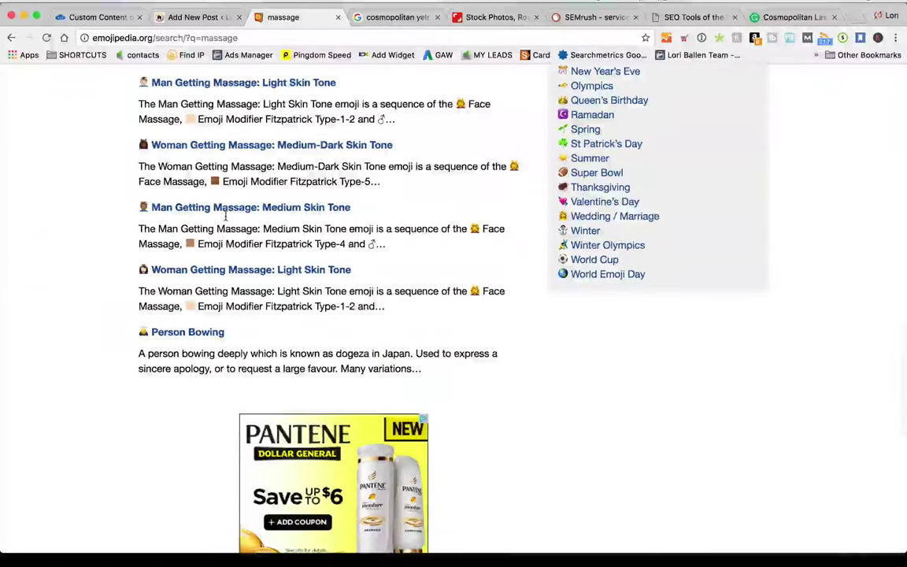
scroll(221, 221, "up", 3)
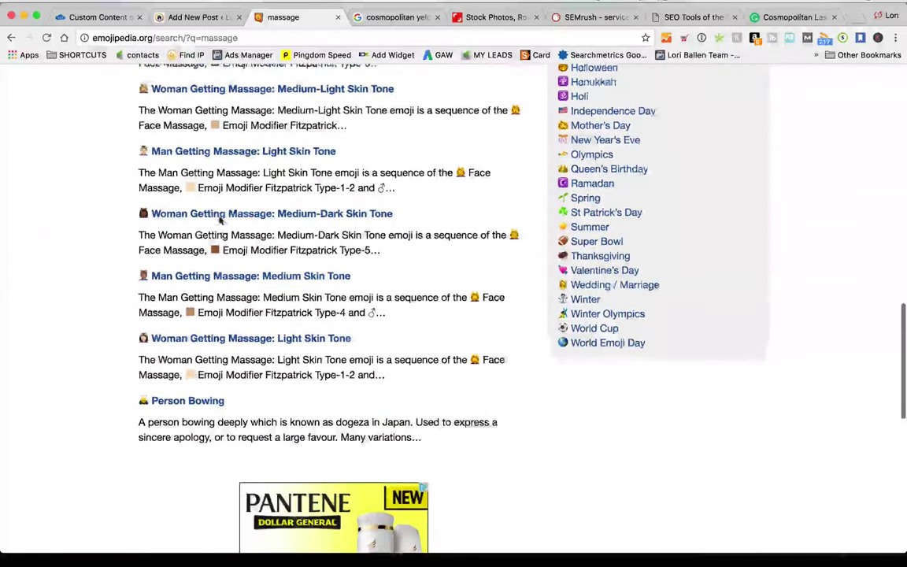
scroll(133, 292, "up", 3)
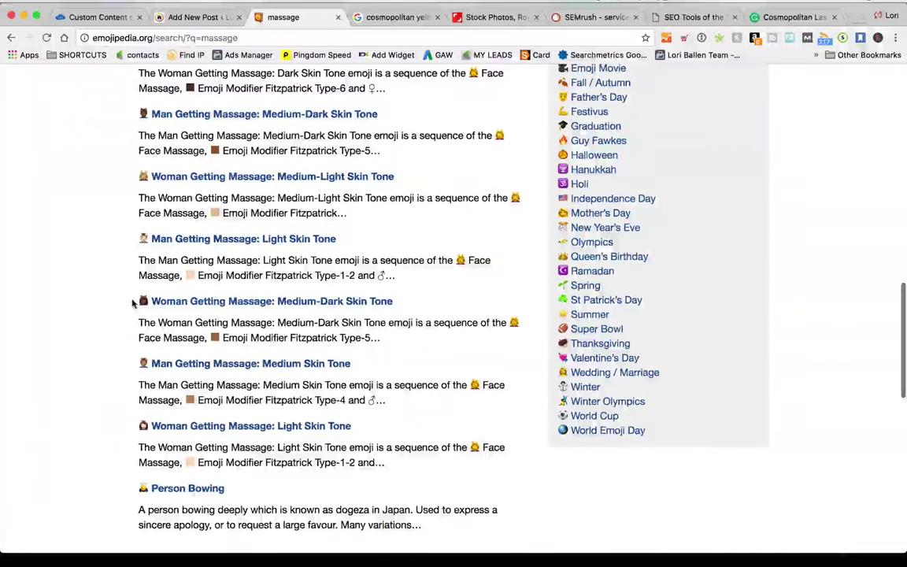
scroll(132, 302, "up", 1)
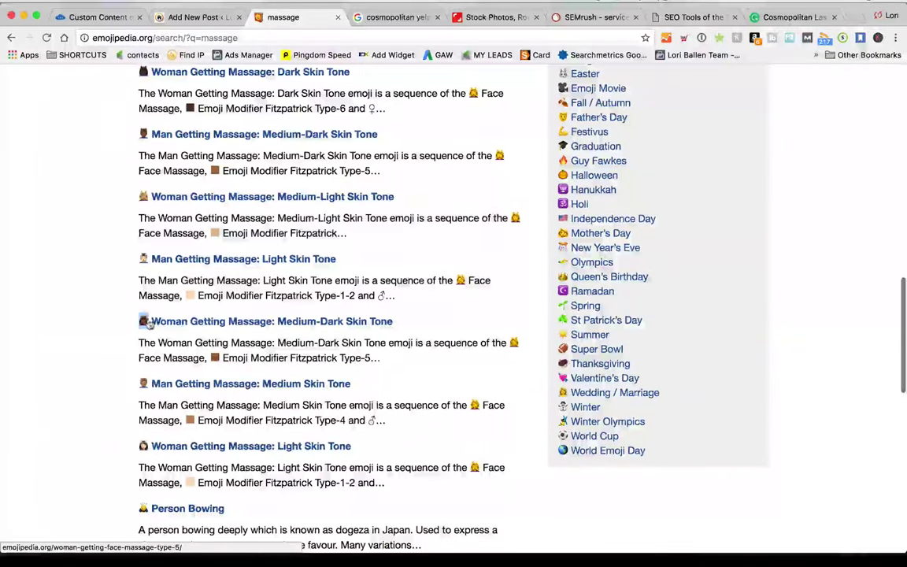
Paste the massage emoji into the post, then delete the misplaced copy
left_click(379, 17)
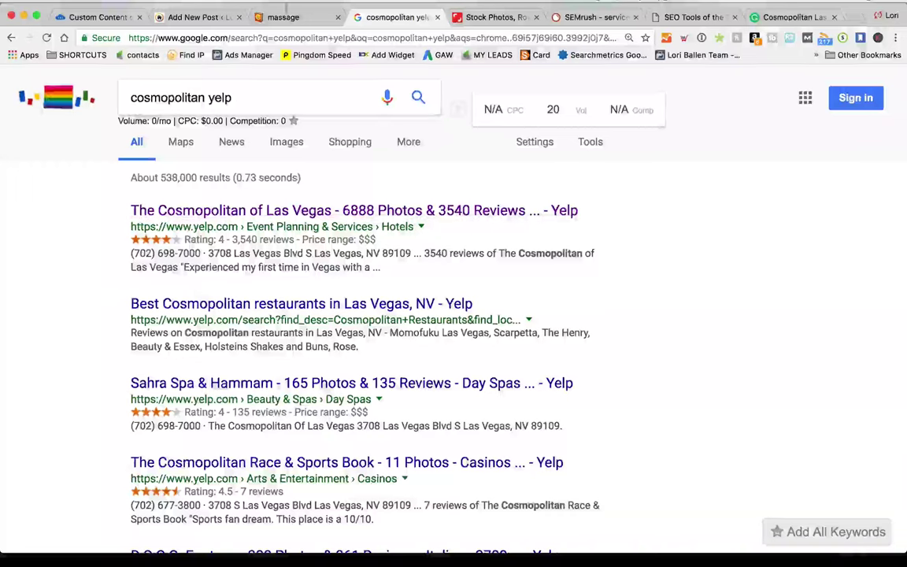
left_click(190, 17)
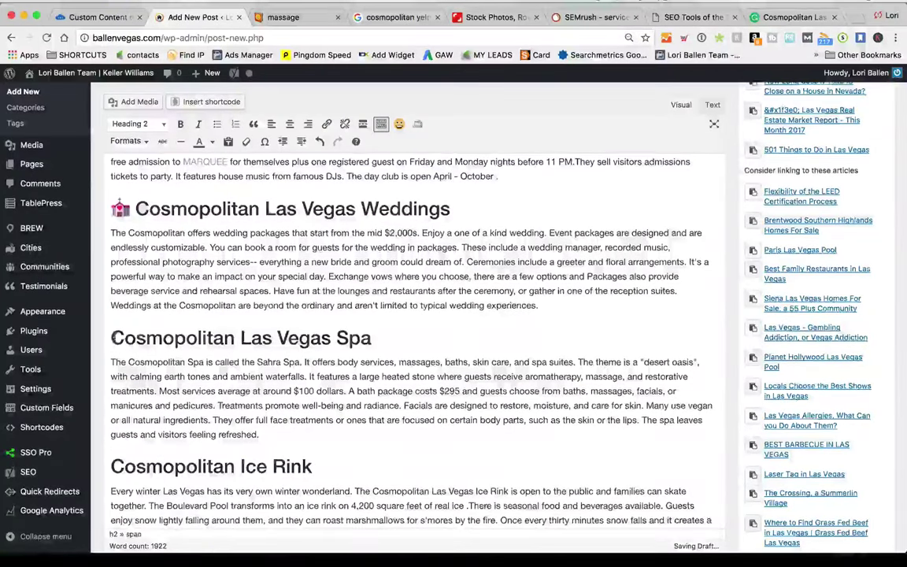
key("ctrl+v")
scroll(123, 367, "down", 1)
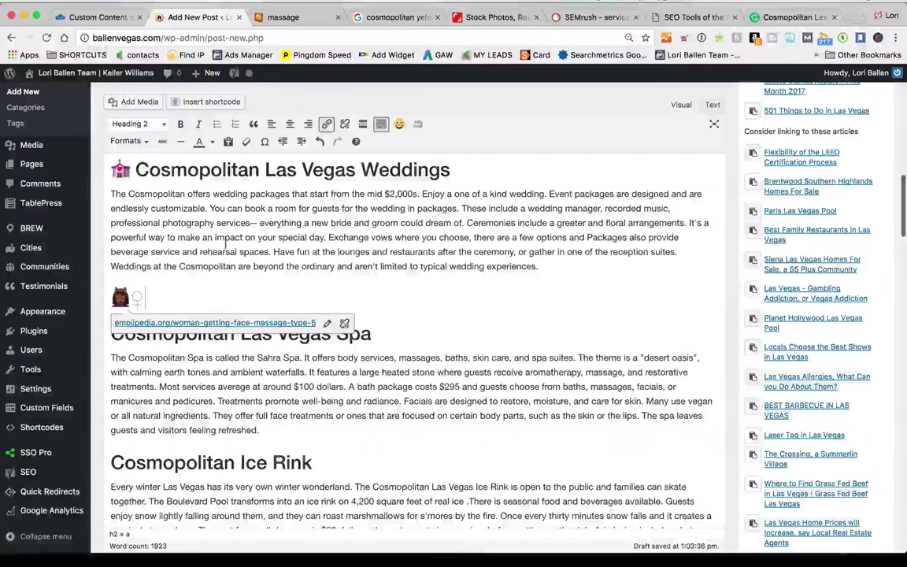
key("BackSpace")
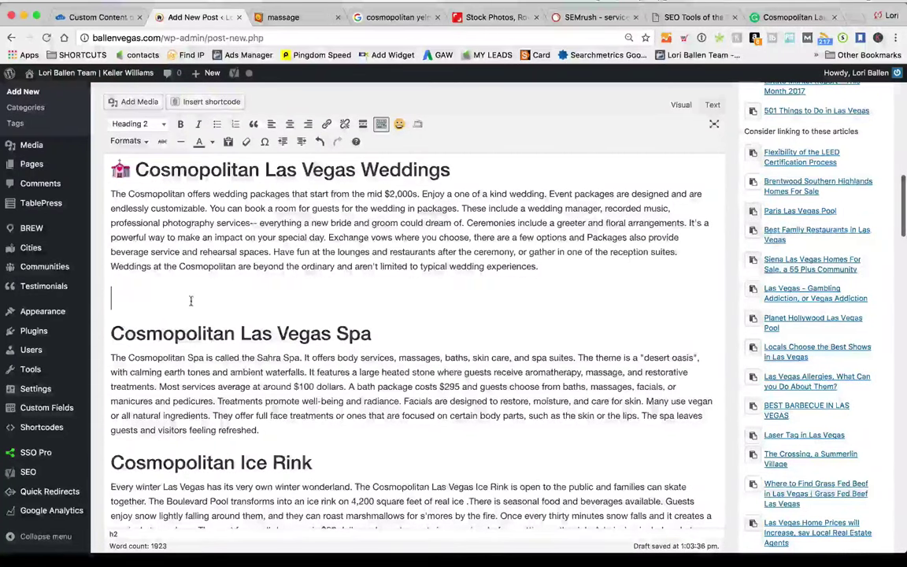
left_click(284, 18)
scroll(258, 264, "up", 8)
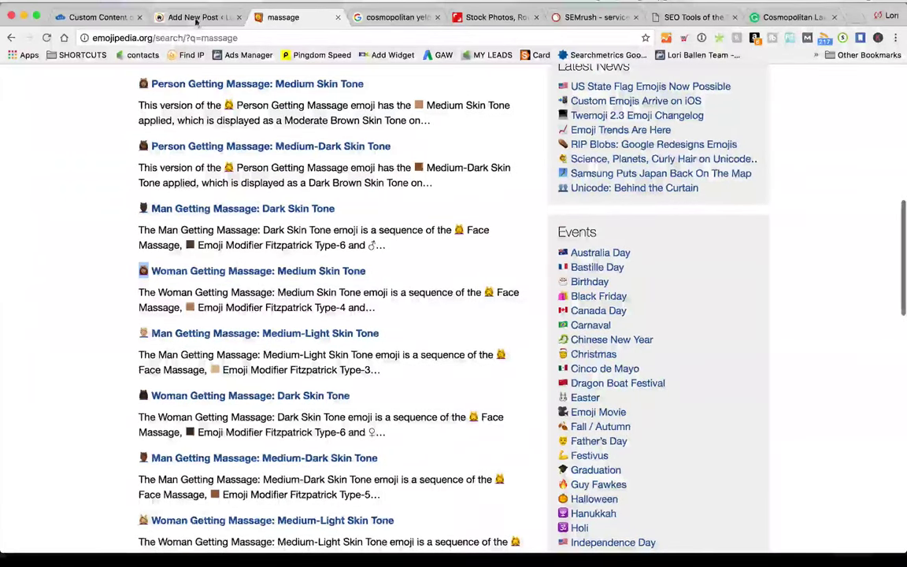
key("ctrl+shift+Tab")
Paste the massage emoji at the start of the Spa heading
left_click(111, 333)
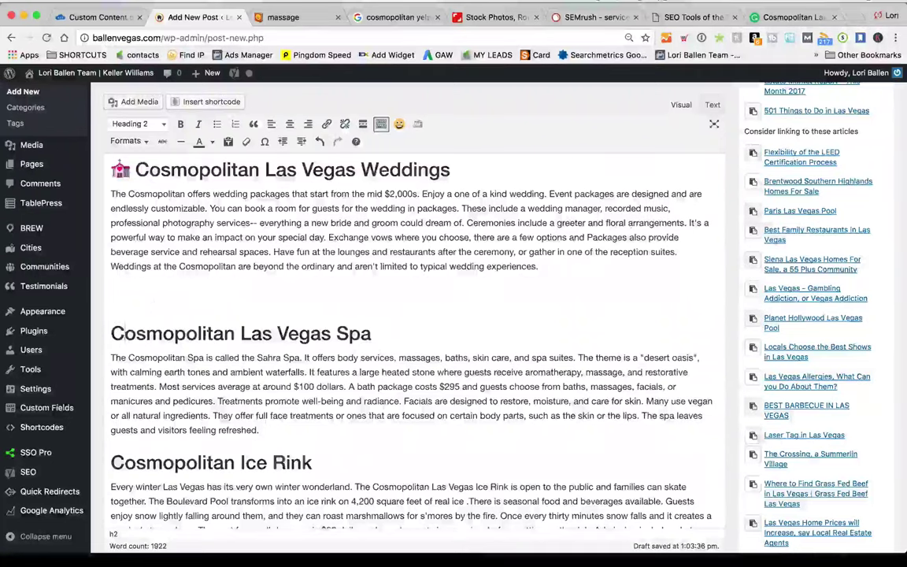
key("ctrl+v")
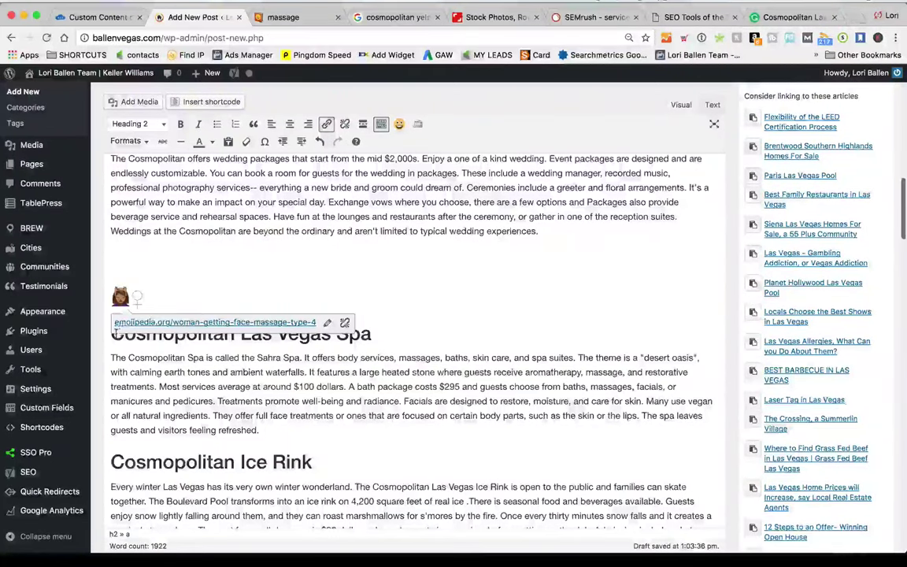
key("BackSpace")
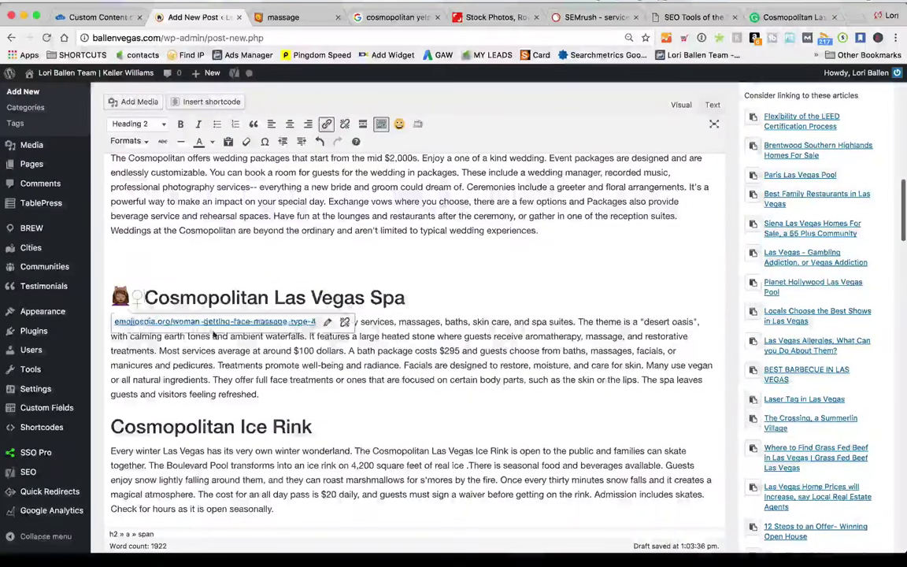
left_click(155, 263)
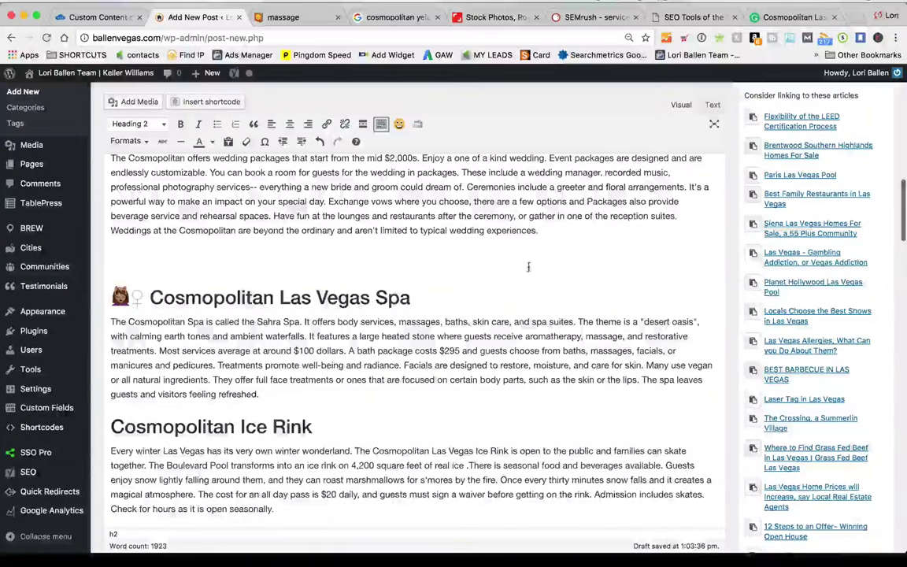
scroll(817, 209, "up", 4)
scroll(817, 209, "up", 10)
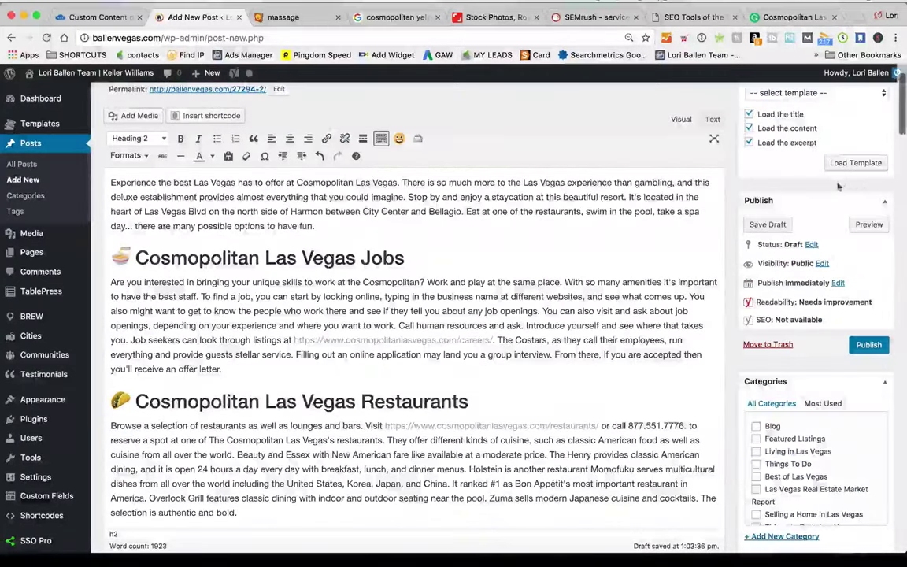
Preview the post and scroll through the preview before returning to the editor
left_click(866, 225)
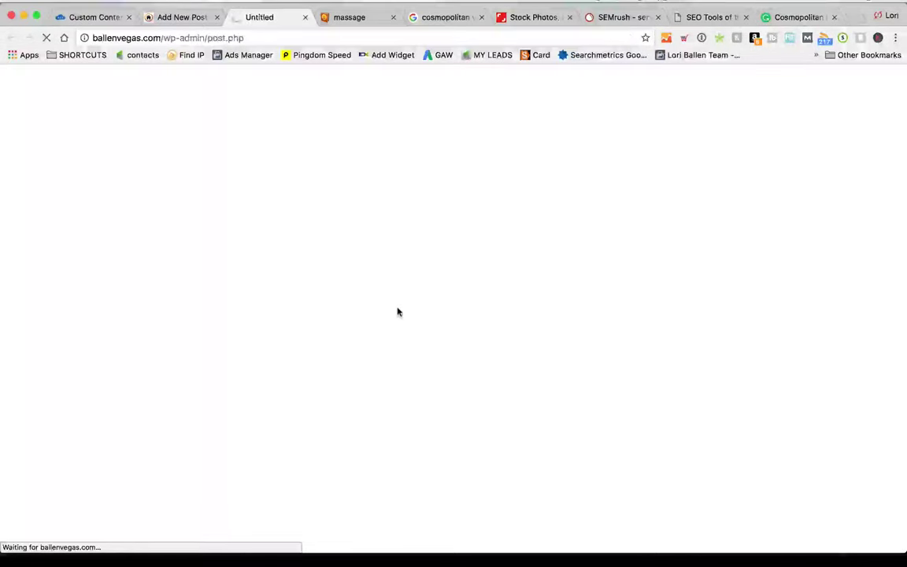
scroll(346, 317, "down", 5)
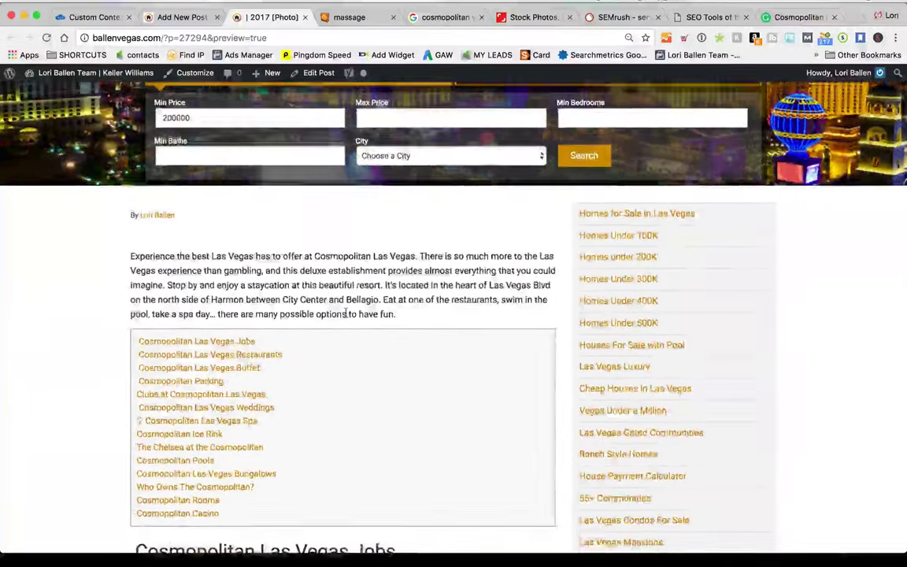
scroll(345, 313, "down", 20)
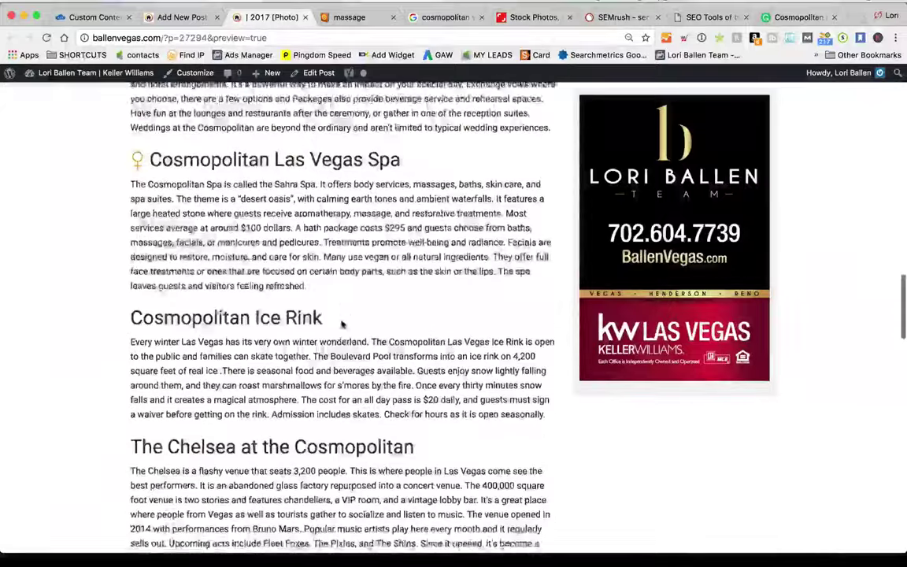
scroll(342, 312, "down", 10)
key("ctrl+shift+Tab")
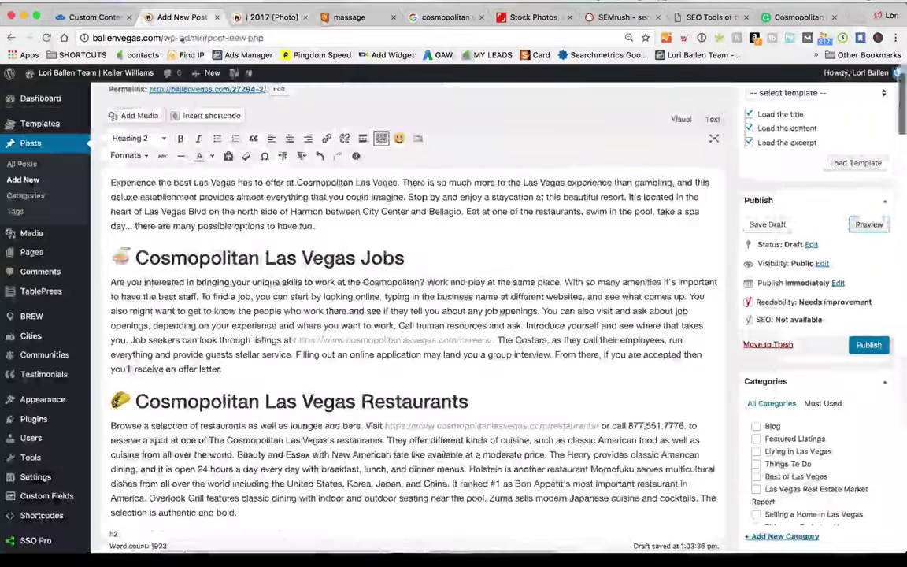
Delete the massage emoji from the Spa heading
scroll(257, 340, "down", 10)
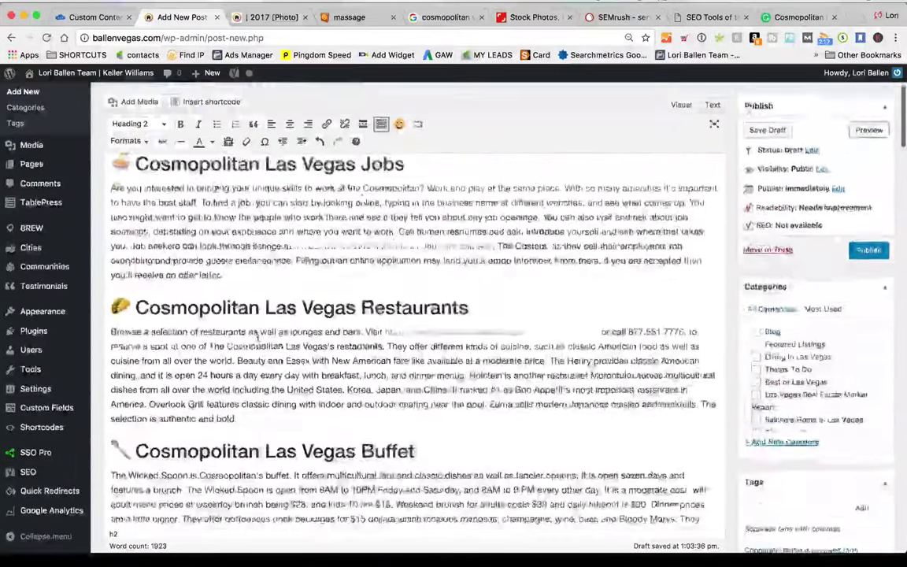
scroll(257, 335, "down", 5)
scroll(196, 354, "up", 2)
left_click(141, 373)
key("BackSpace")
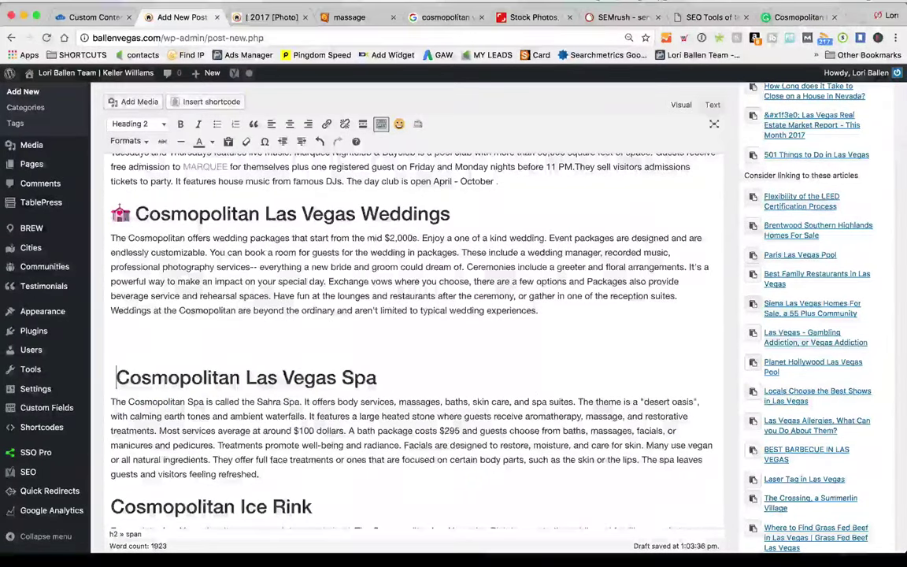
Preview the updated post again, then go back to the editor at the Jobs heading
scroll(578, 319, "up", 5)
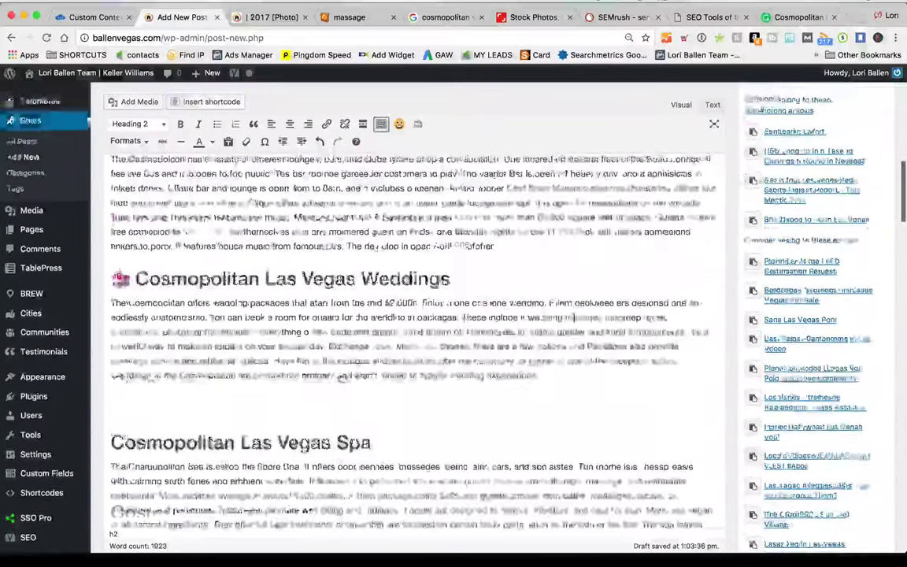
scroll(578, 319, "up", 10)
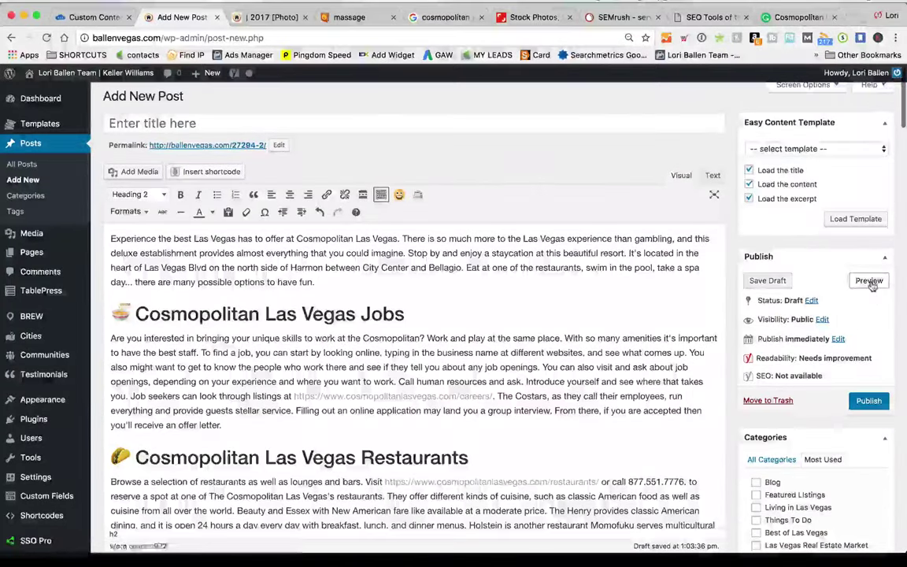
left_click(870, 281)
left_click(252, 18)
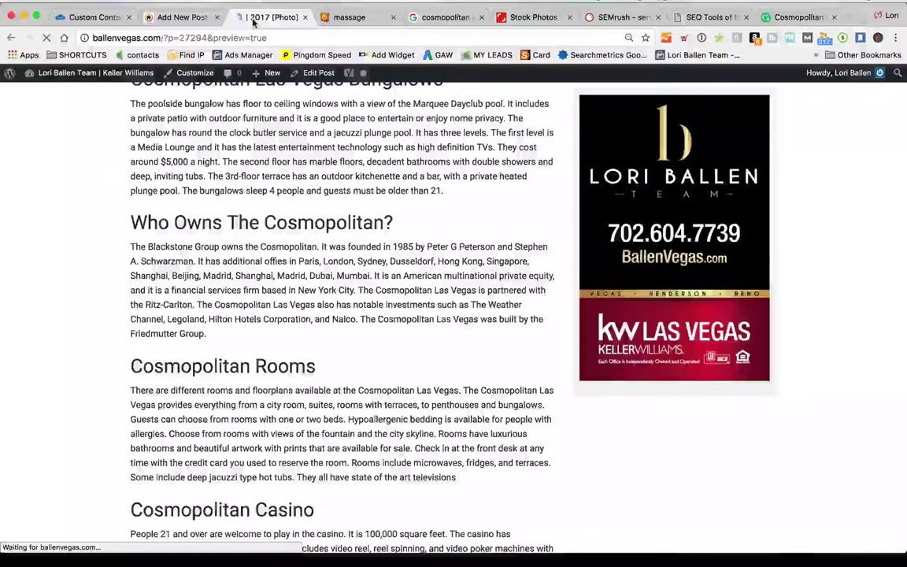
scroll(96, 226, "down", 15)
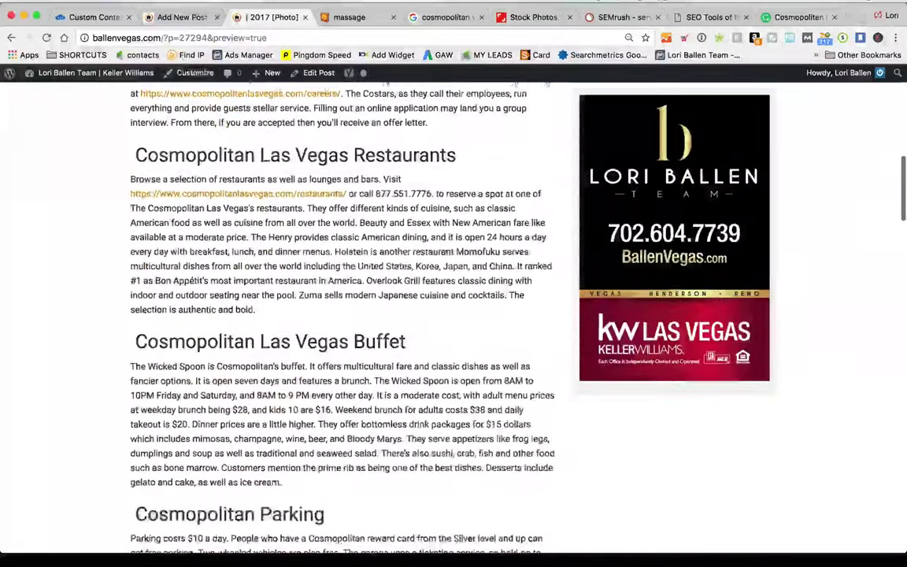
left_click(200, 19)
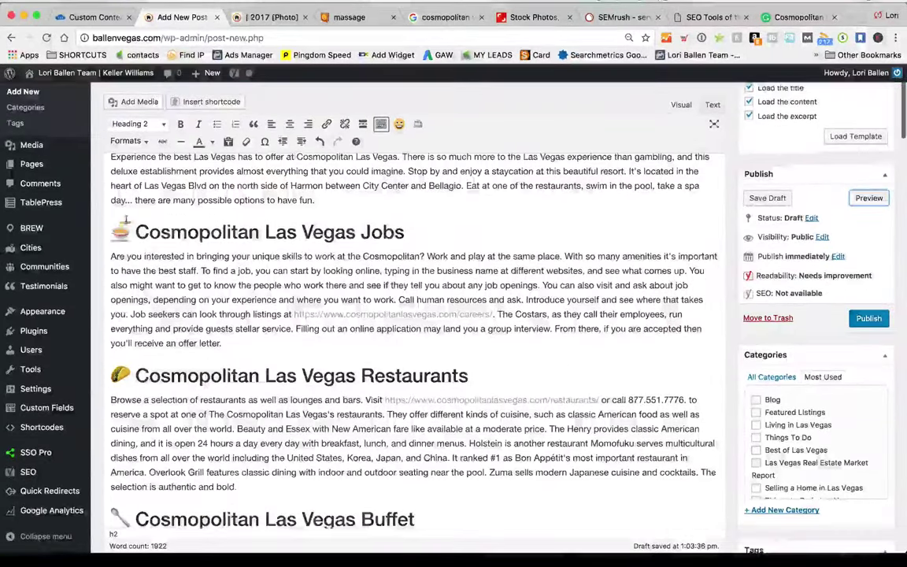
left_click(135, 231)
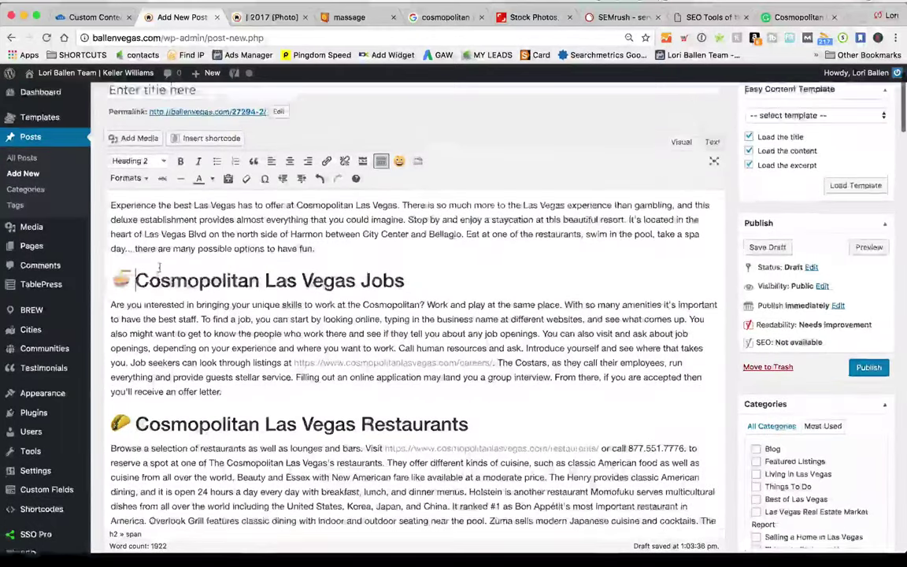
Delete the spoon emoji from the Buffet heading
scroll(236, 292, "up", 1)
scroll(404, 323, "down", 2)
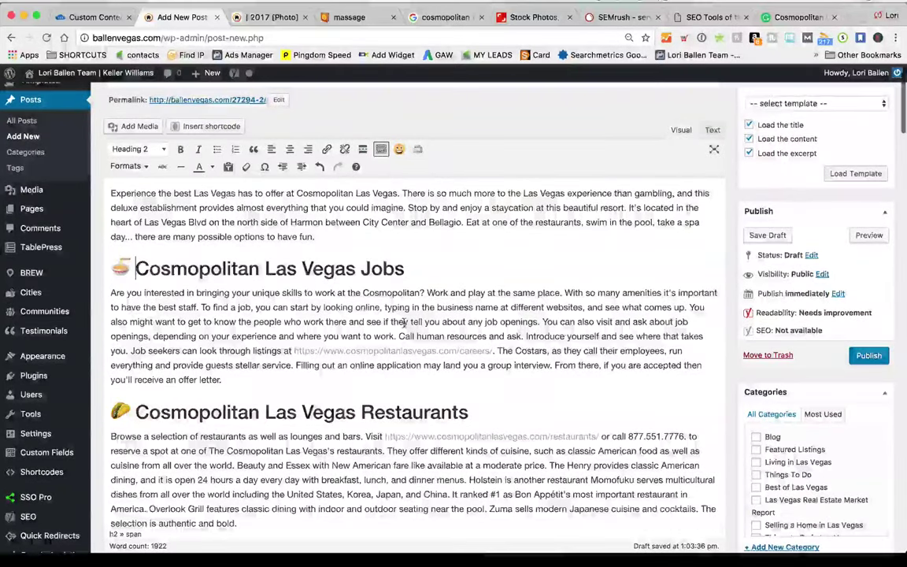
scroll(404, 323, "down", 3)
scroll(403, 323, "up", 1)
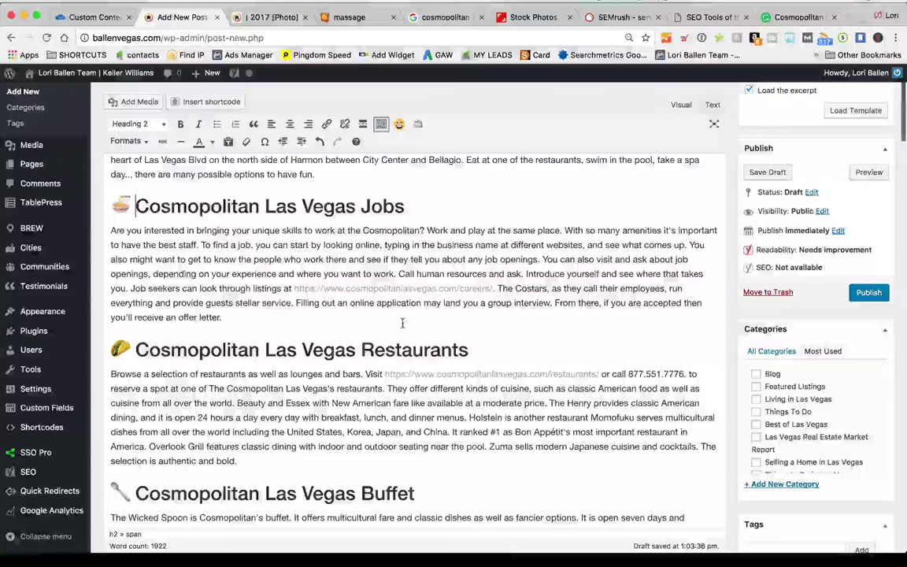
scroll(403, 323, "down", 1)
scroll(304, 331, "up", 2)
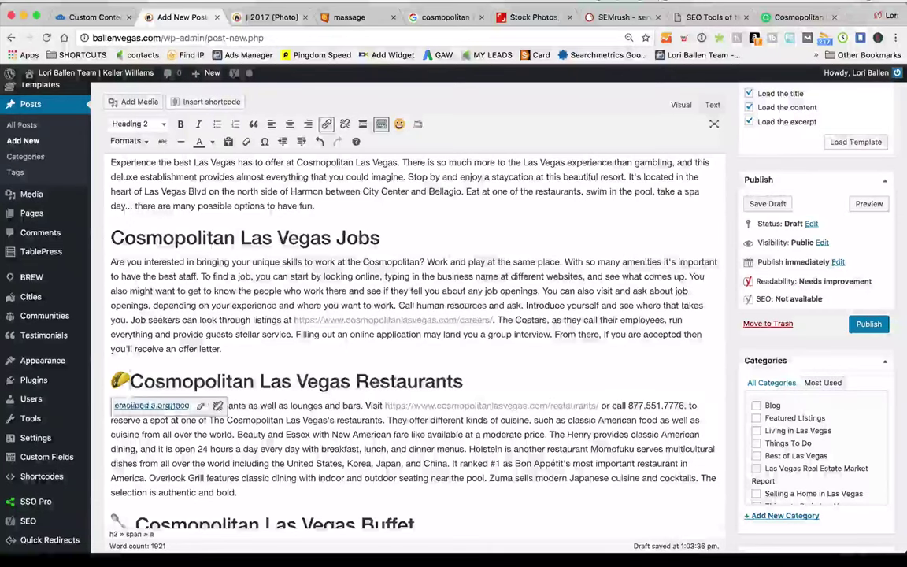
scroll(137, 361, "down", 5)
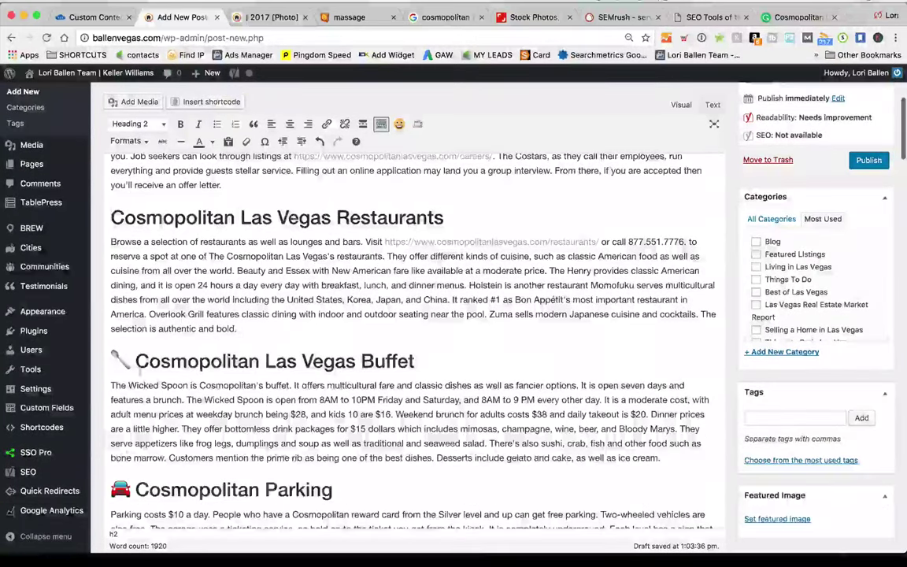
left_click(120, 361)
key("BackSpace")
Delete the car emoji from the Parking heading
scroll(136, 410, "down", 1)
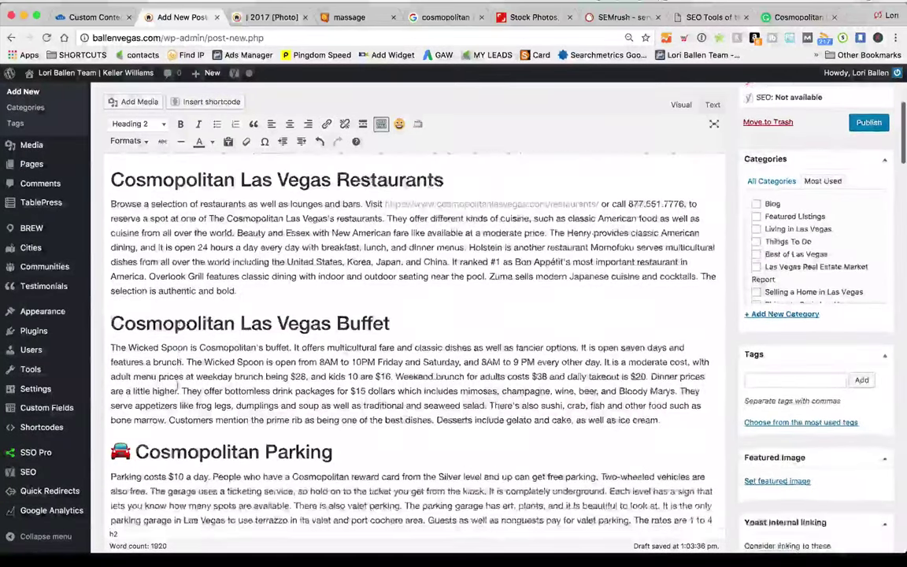
left_click(121, 451)
key("BackSpace")
scroll(135, 441, "down", 1)
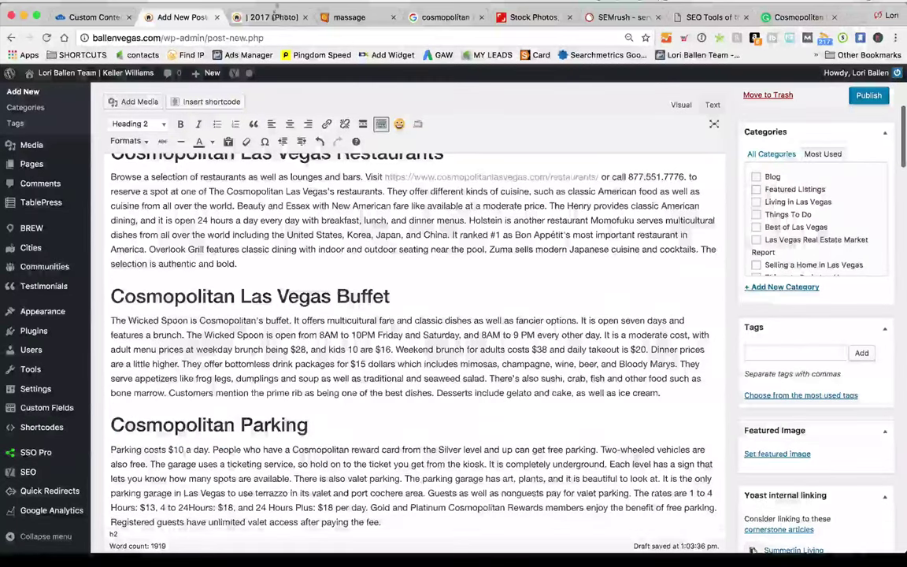
scroll(319, 237, "up", 3)
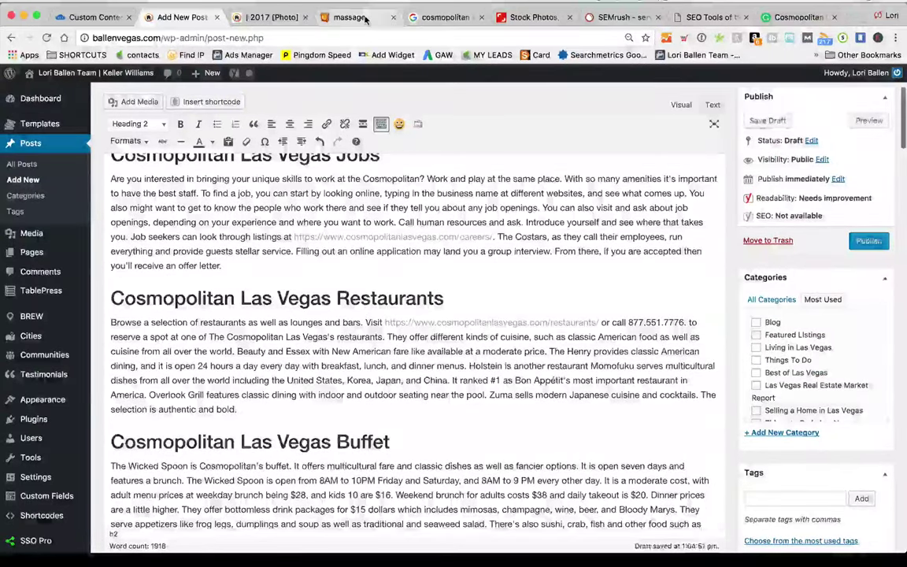
left_click(345, 16)
Open the Money Bag emoji page from Emojipedia's search results
scroll(329, 319, "up", 10)
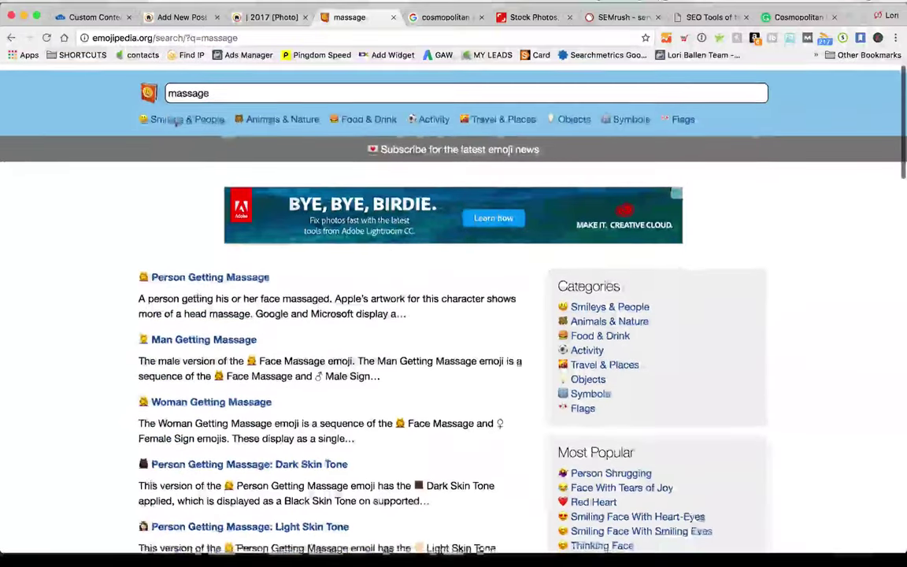
left_click(292, 17)
left_click(344, 17)
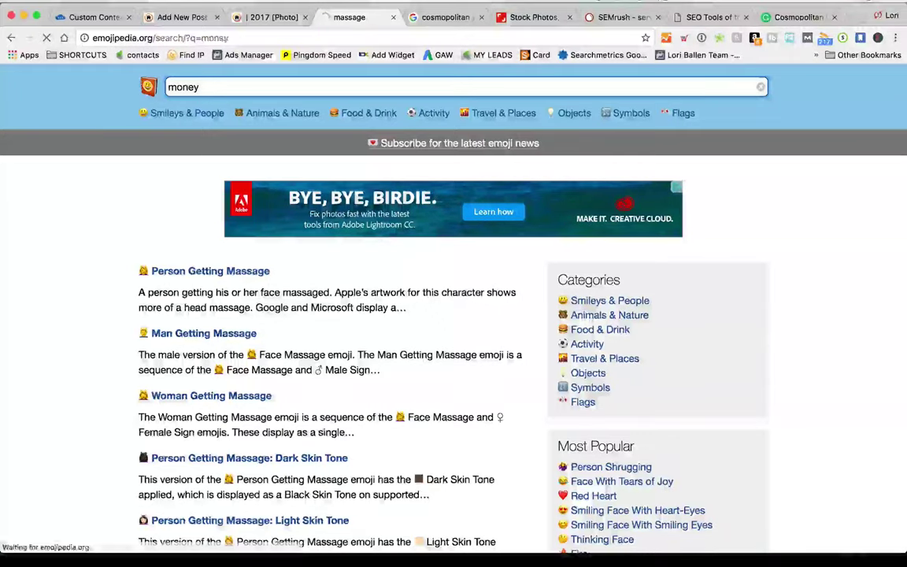
scroll(14, 370, "down", 4)
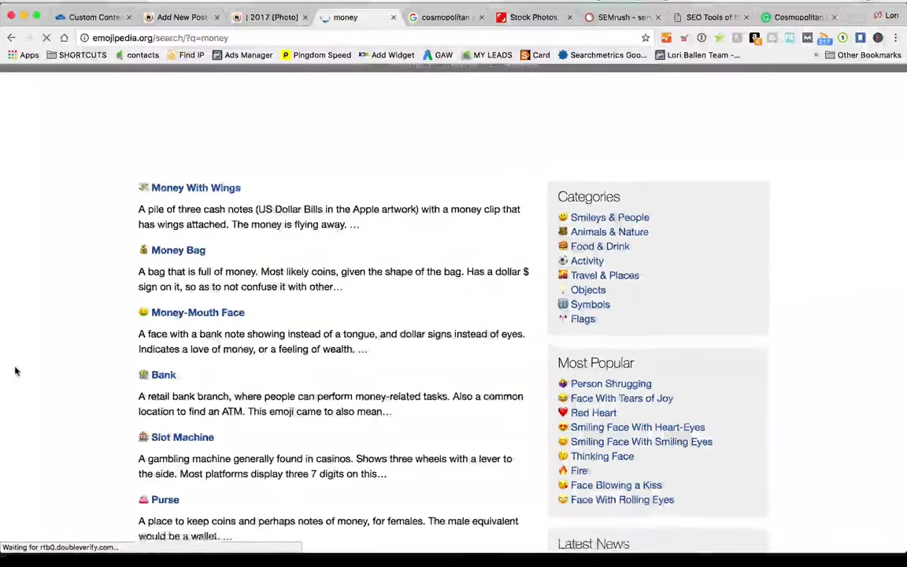
scroll(232, 238, "down", 5)
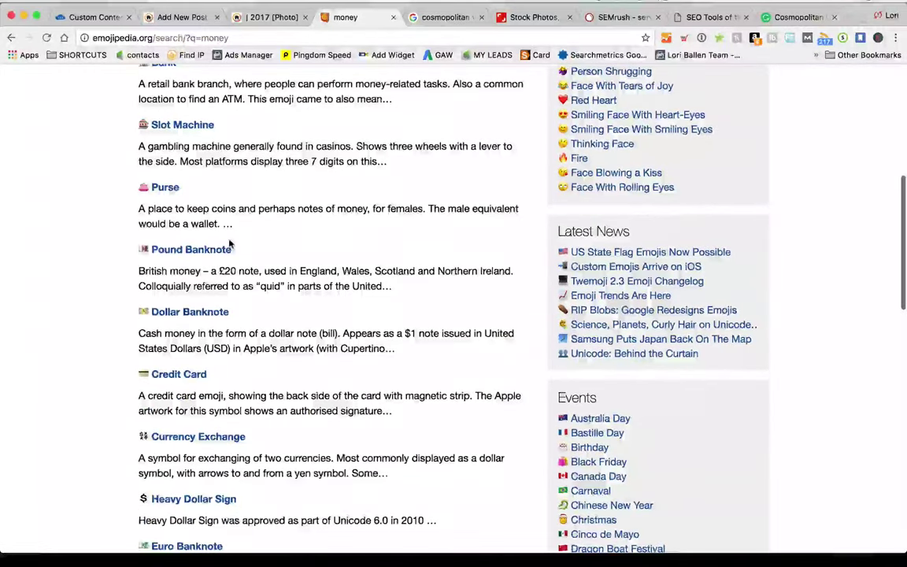
scroll(229, 239, "up", 4)
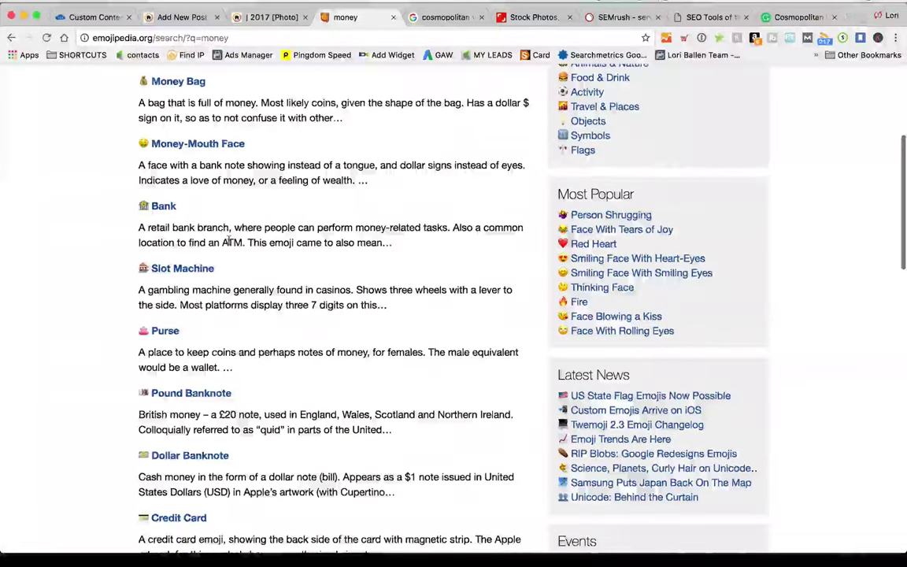
scroll(226, 240, "up", 3)
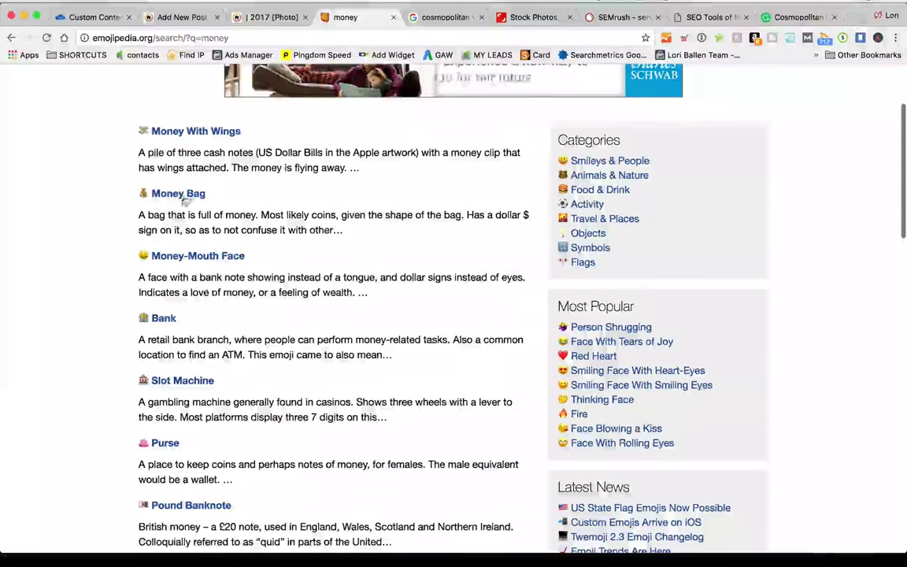
left_click(178, 193)
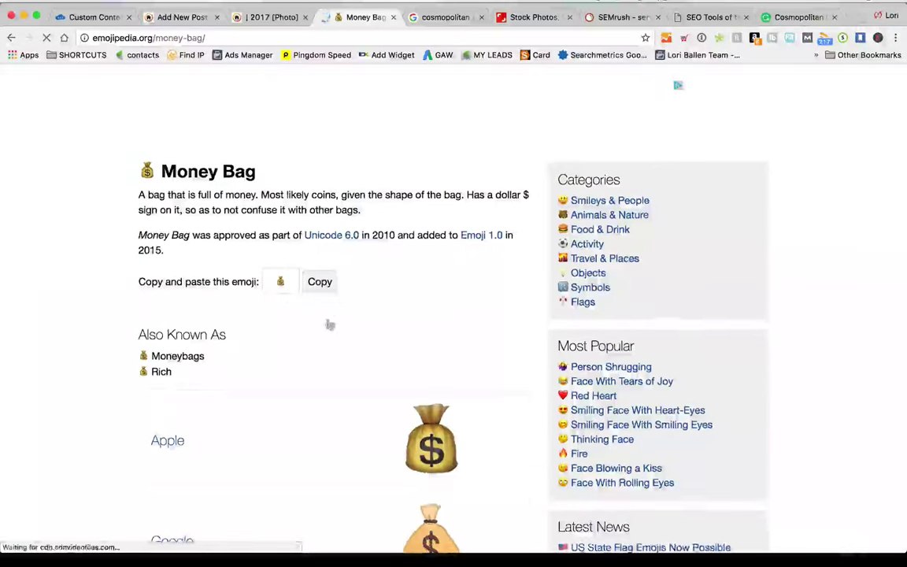
Expand the Apple iOS versions of the Money Bag artwork
scroll(259, 315, "down", 5)
scroll(258, 315, "down", 1)
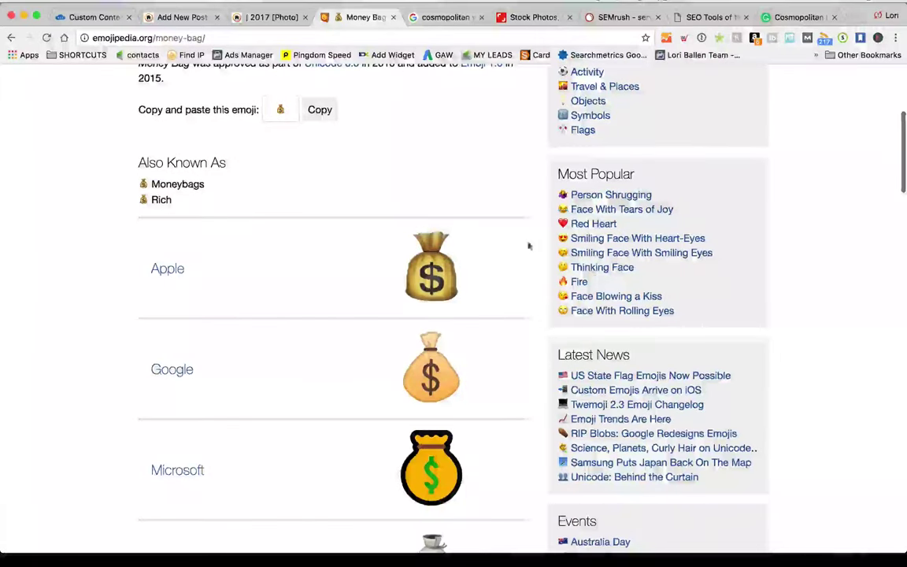
left_click(410, 254)
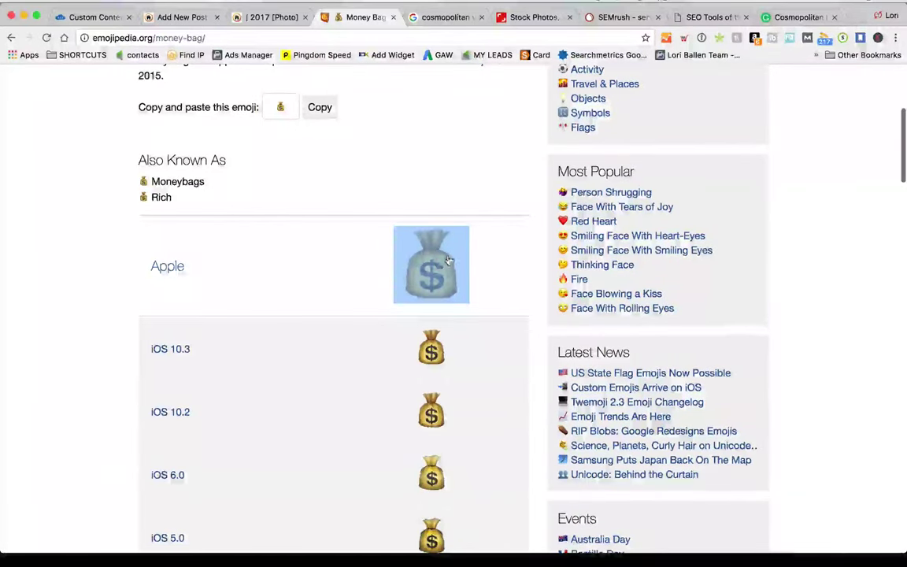
left_click(270, 17)
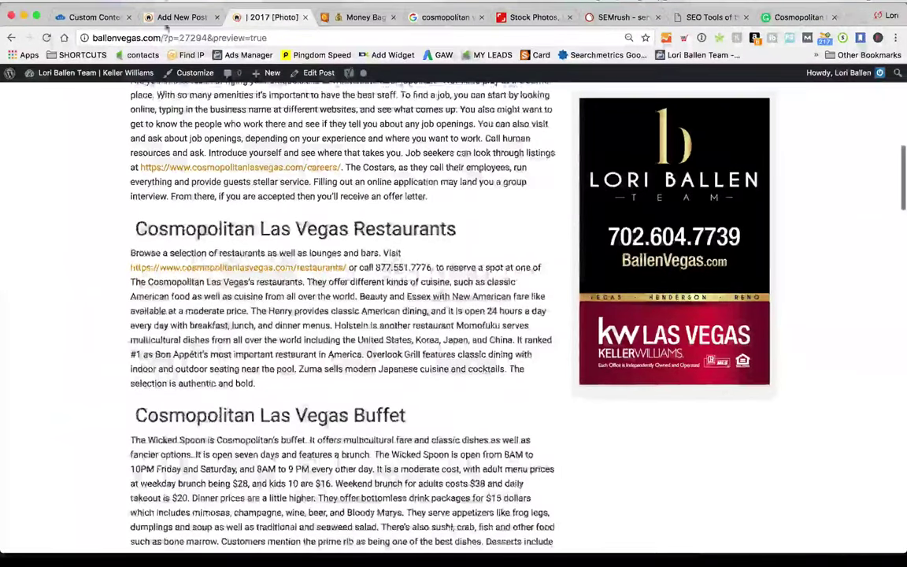
Try the large money-bag image above the Jobs heading, then delete it from the post
left_click(182, 17)
scroll(284, 327, "up", 5)
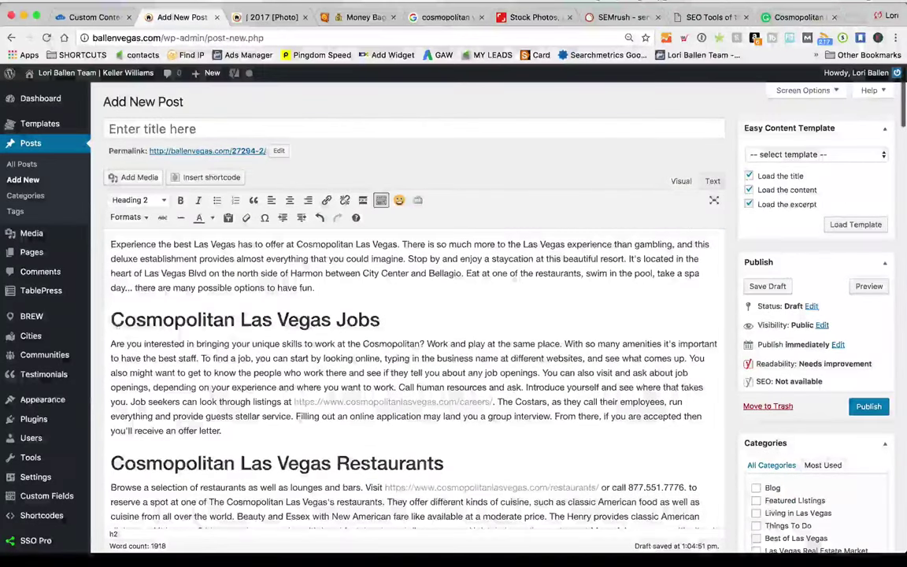
key("super+v")
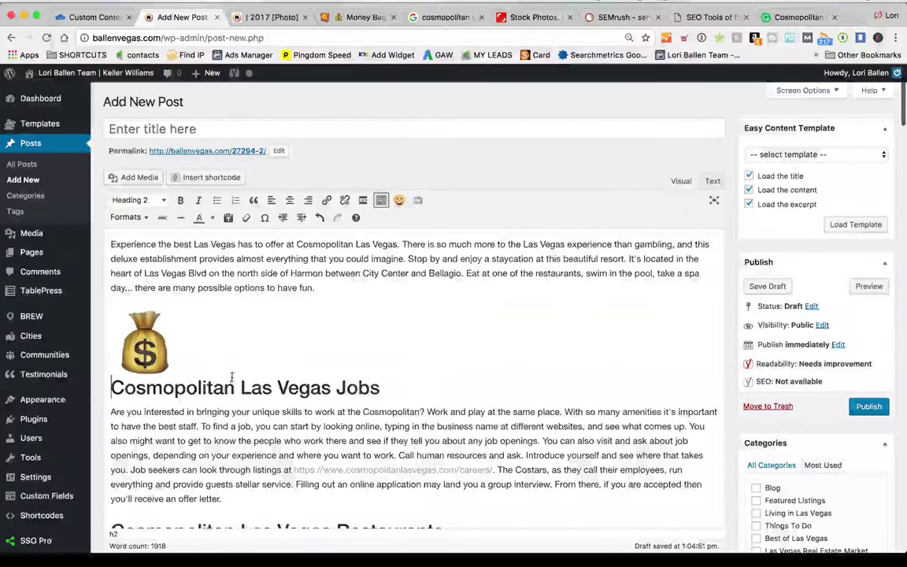
left_click(111, 412)
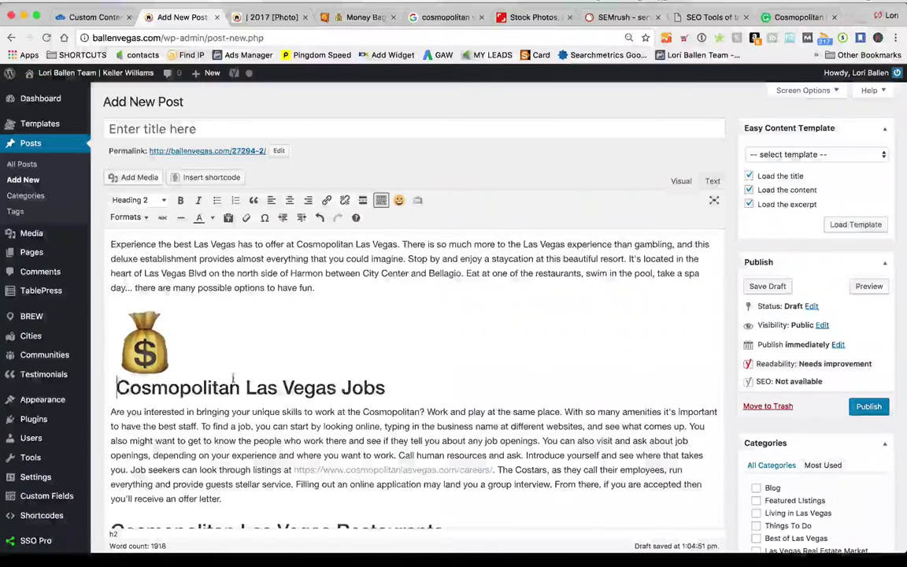
left_click(144, 342)
key("ctrl+x")
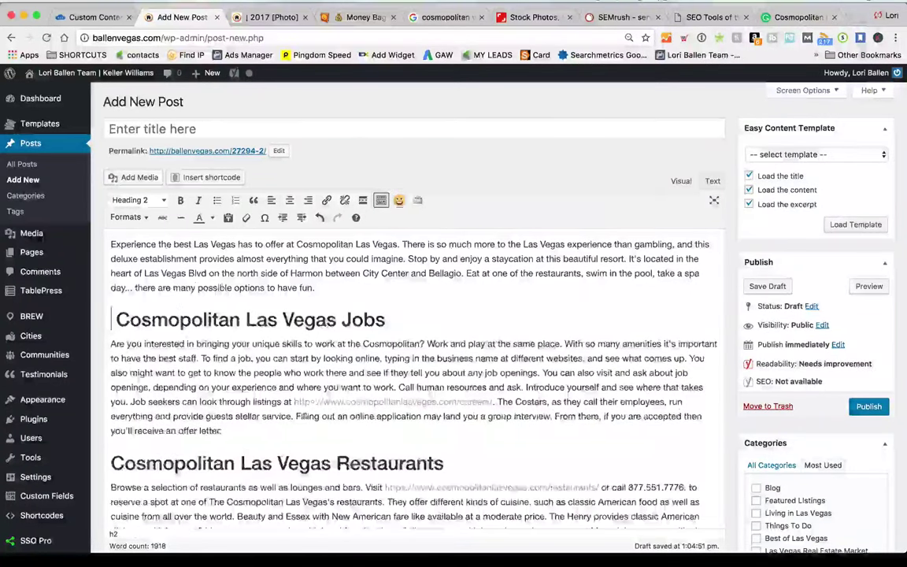
key("ctrl+v")
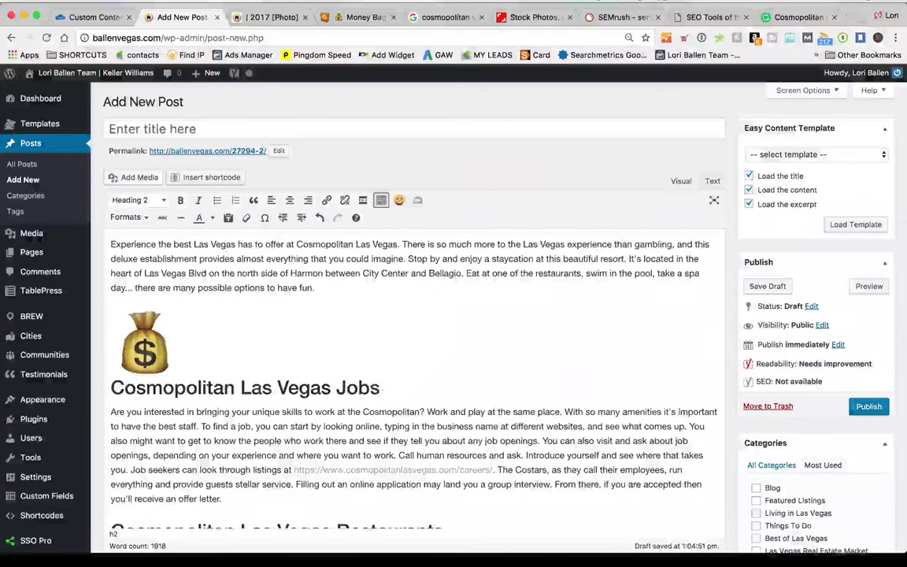
scroll(536, 391, "down", 3)
scroll(537, 388, "up", 3)
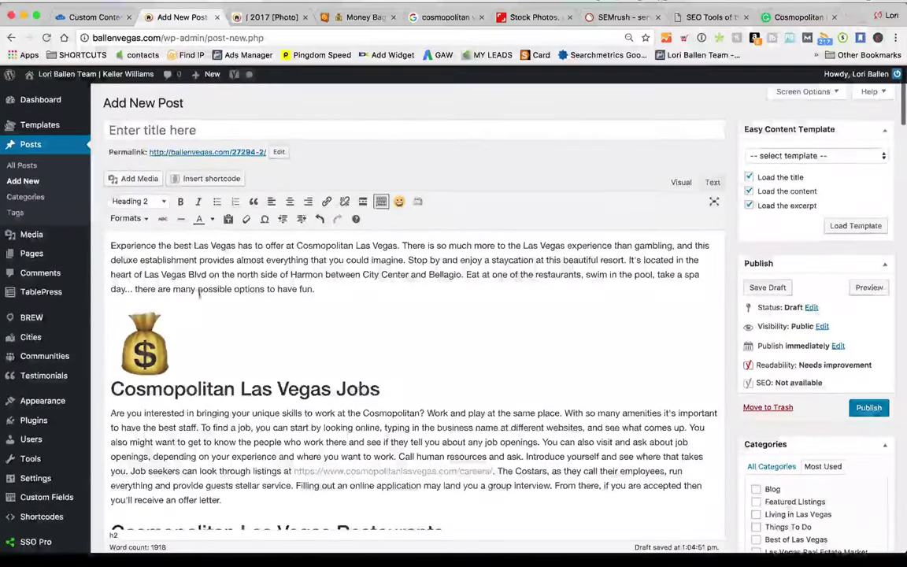
key("Delete")
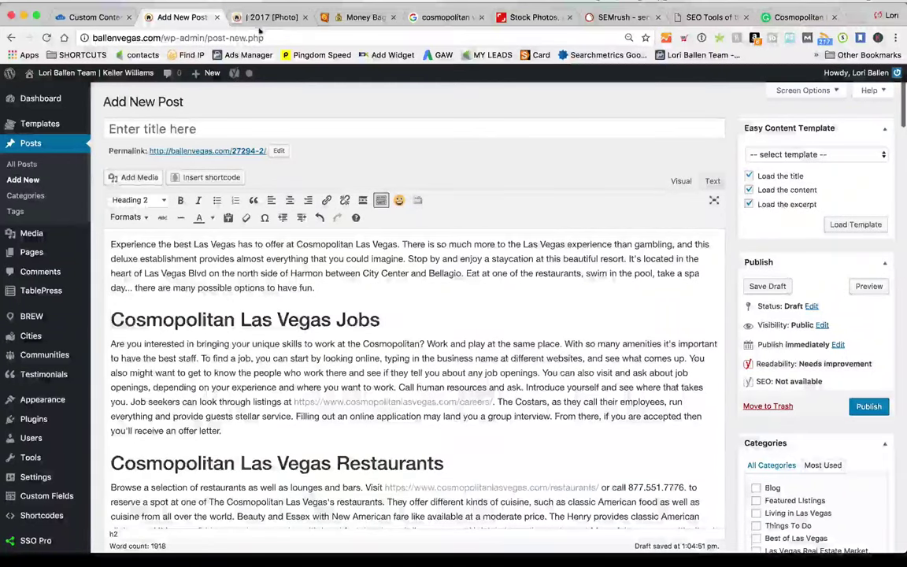
key("ctrl+Tab")
key("ctrl+Tab")
Copy the small Money Bag emoji character from the top of its Emojipedia page
scroll(377, 180, "up", 5)
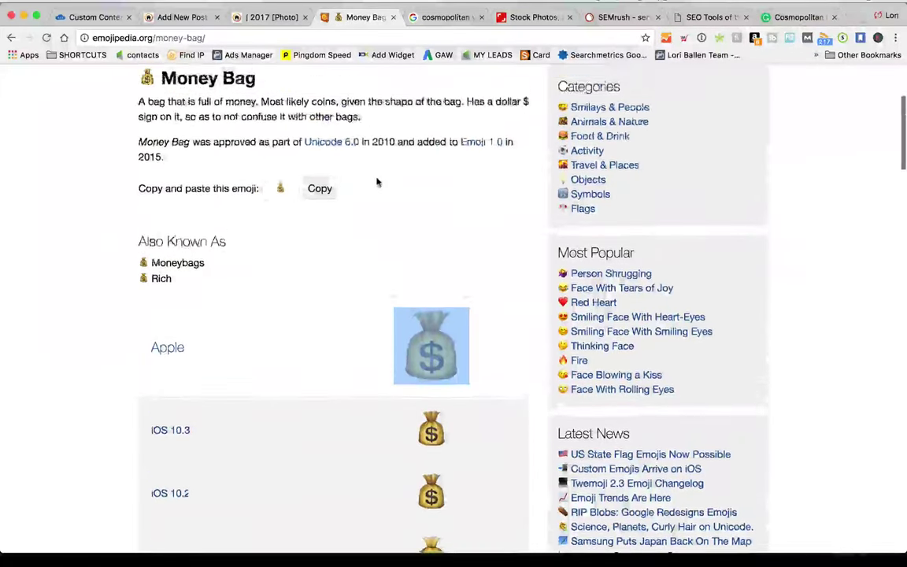
scroll(330, 363, "down", 2)
left_click(261, 317)
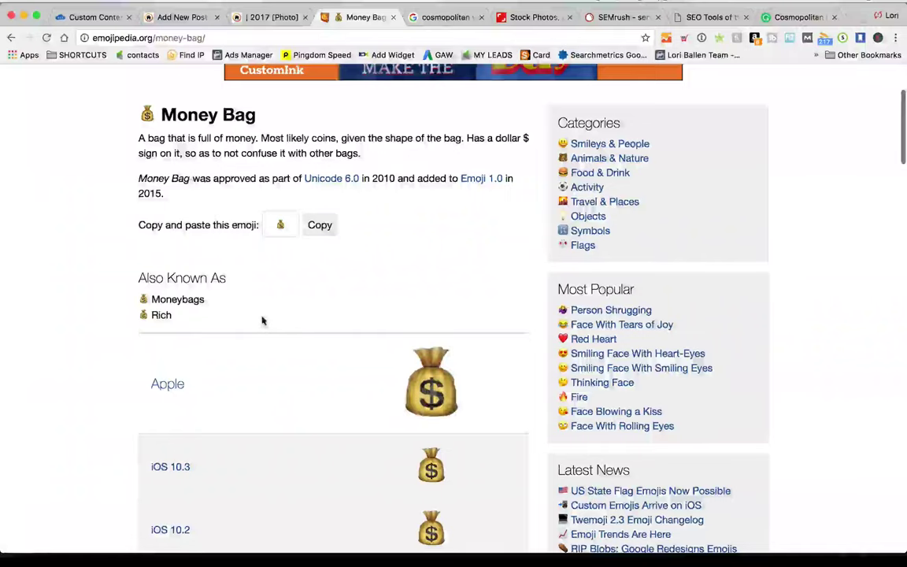
scroll(197, 299, "down", 4)
scroll(142, 282, "up", 5)
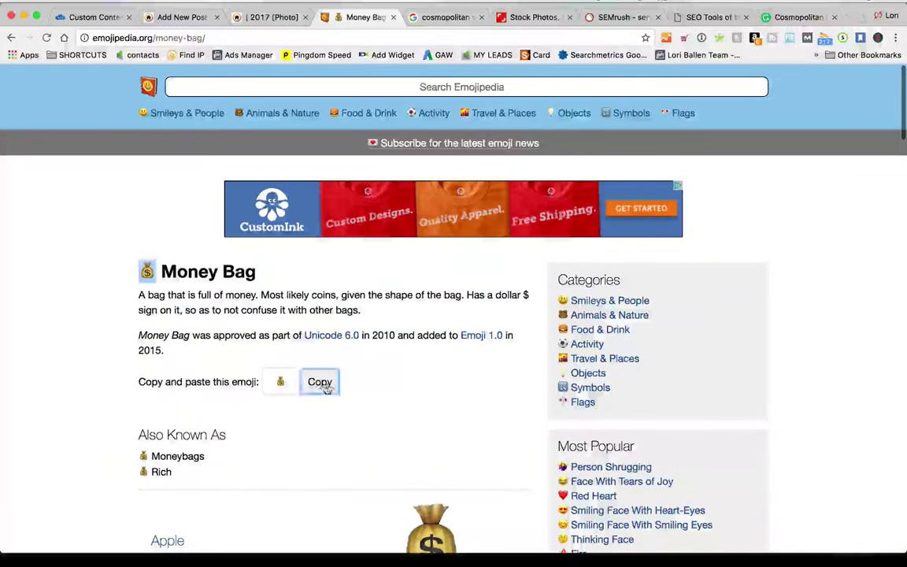
left_click(268, 17)
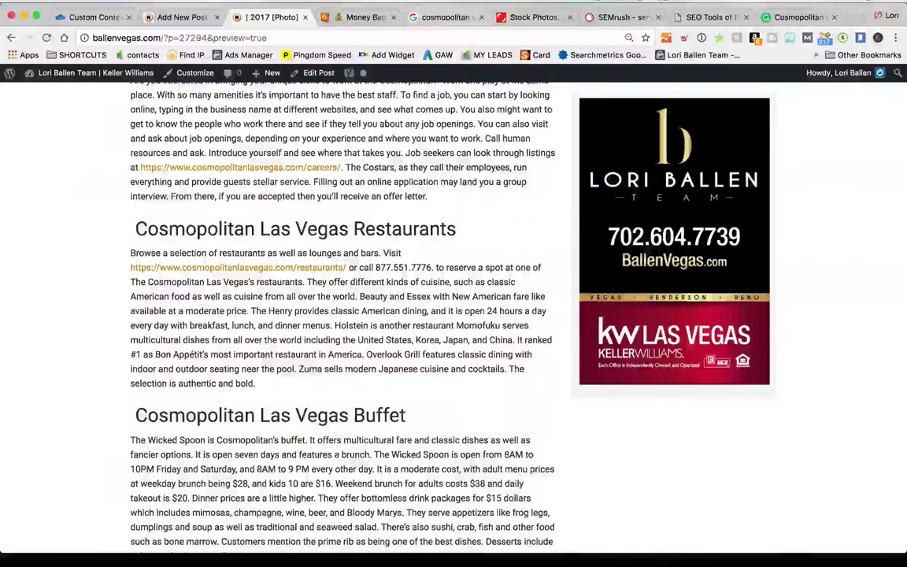
Paste the money-bag emoji before the Jobs heading and scroll through the post preview
left_click(182, 17)
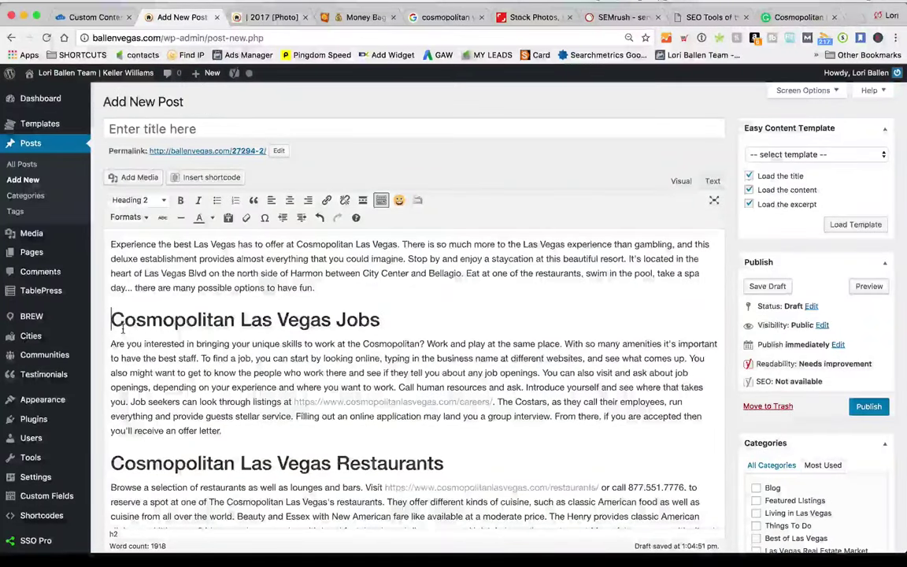
key("super+v")
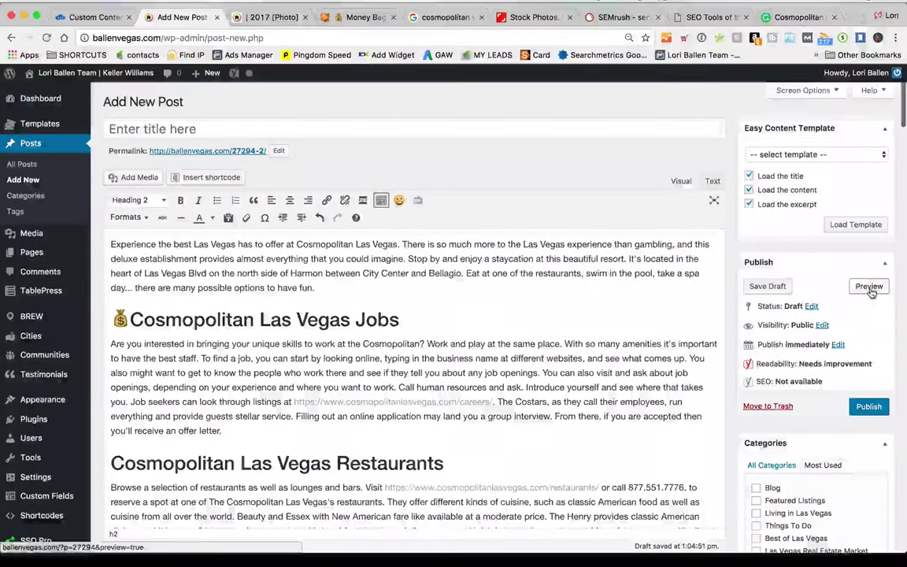
left_click(869, 286)
left_click(260, 15)
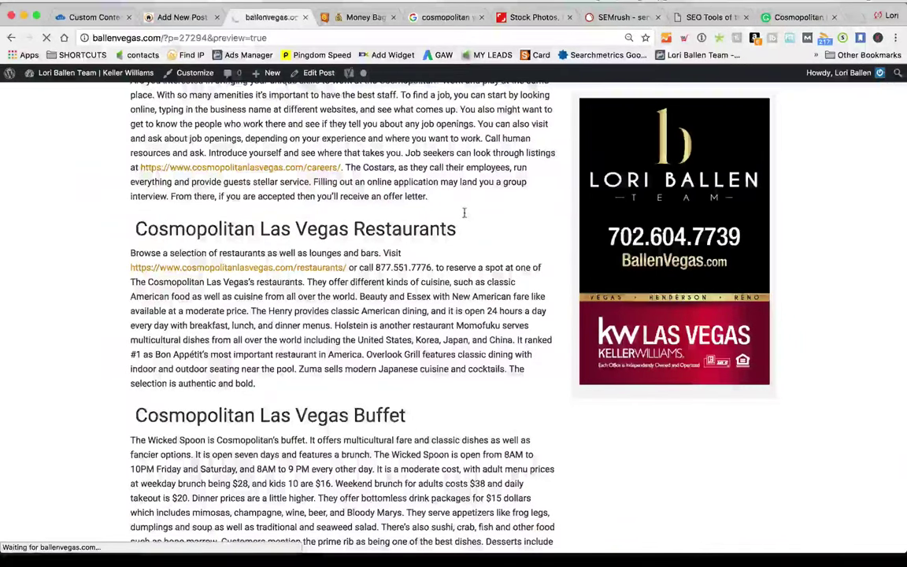
scroll(77, 289, "down", 3)
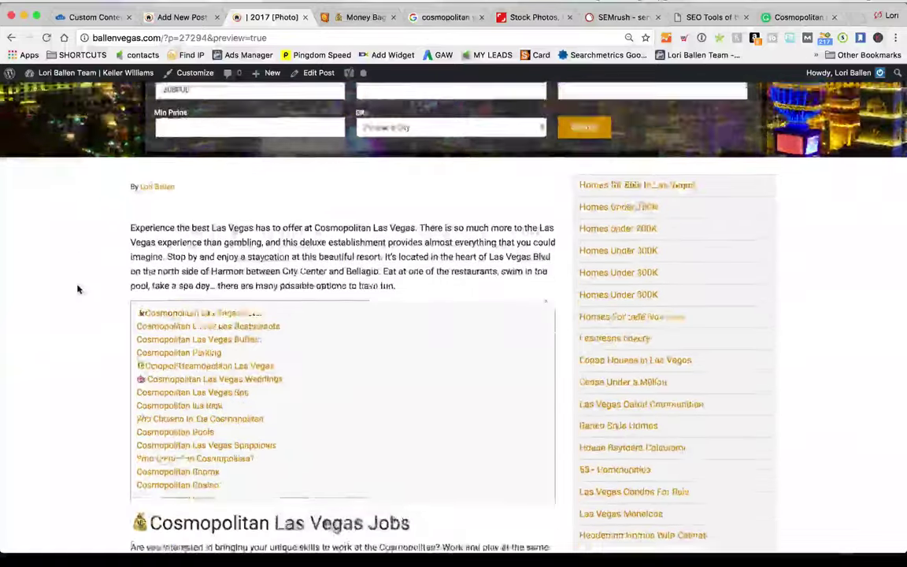
scroll(77, 289, "down", 2)
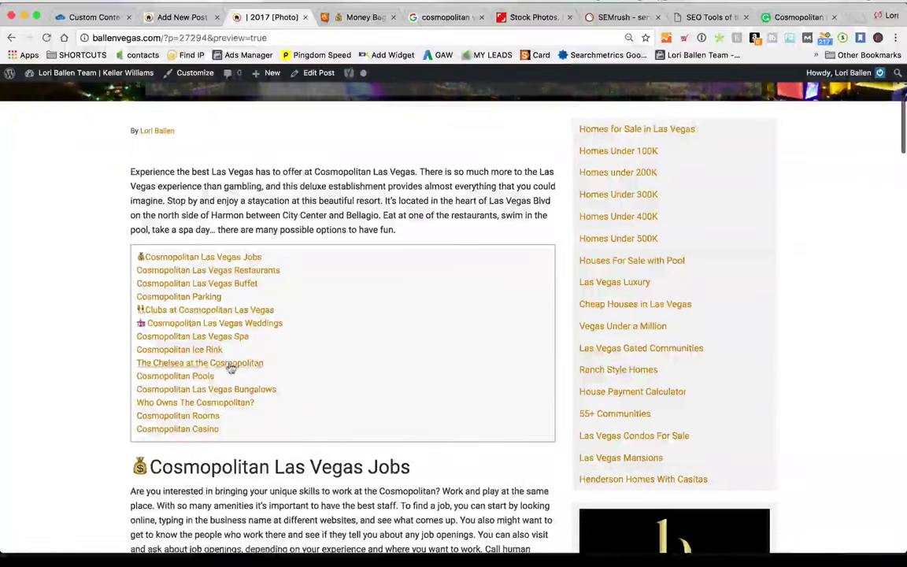
scroll(230, 368, "down", 5)
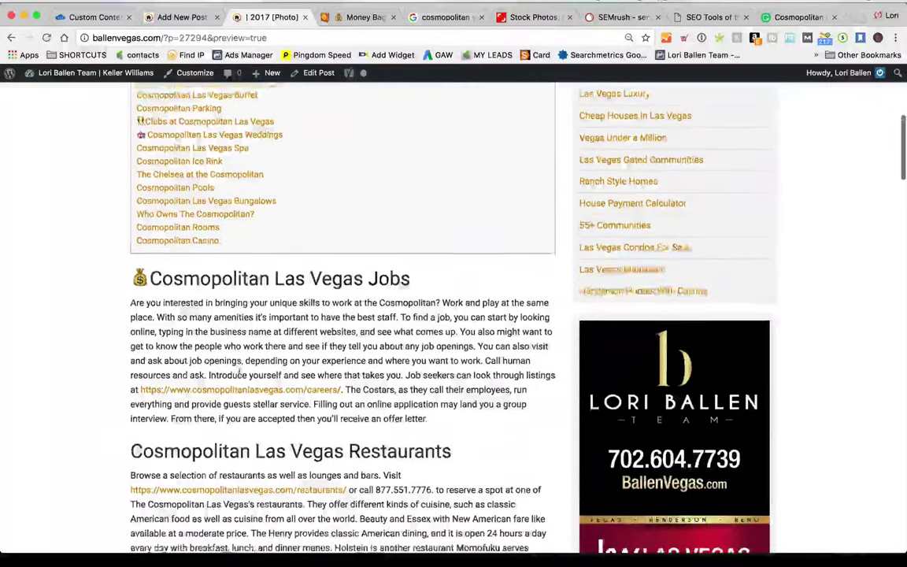
scroll(238, 375, "down", 8)
scroll(240, 379, "down", 5)
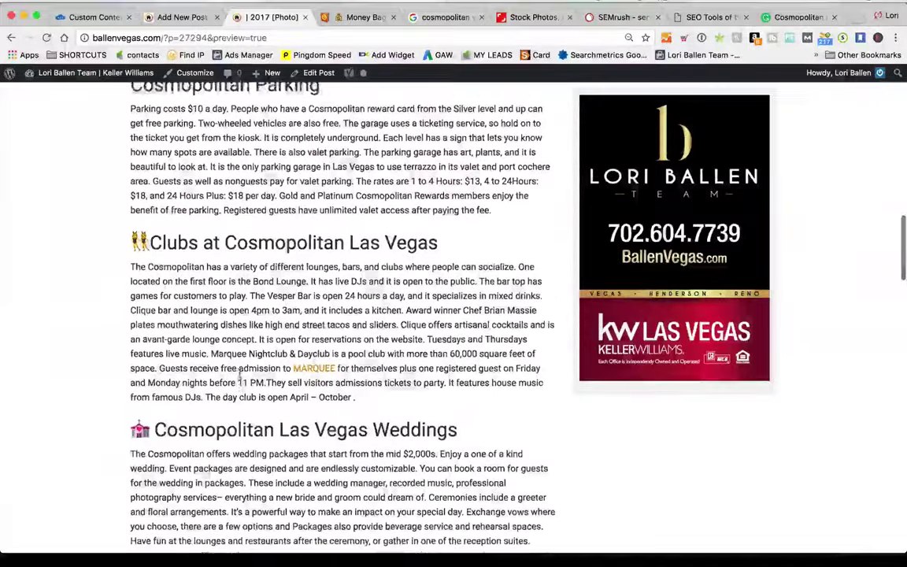
scroll(239, 376, "down", 2)
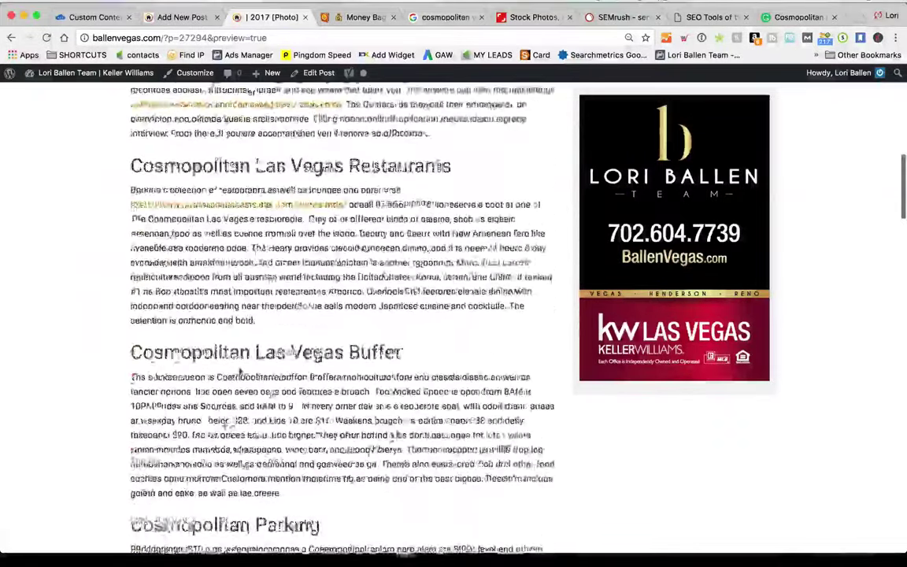
scroll(239, 375, "up", 20)
scroll(244, 361, "down", 5)
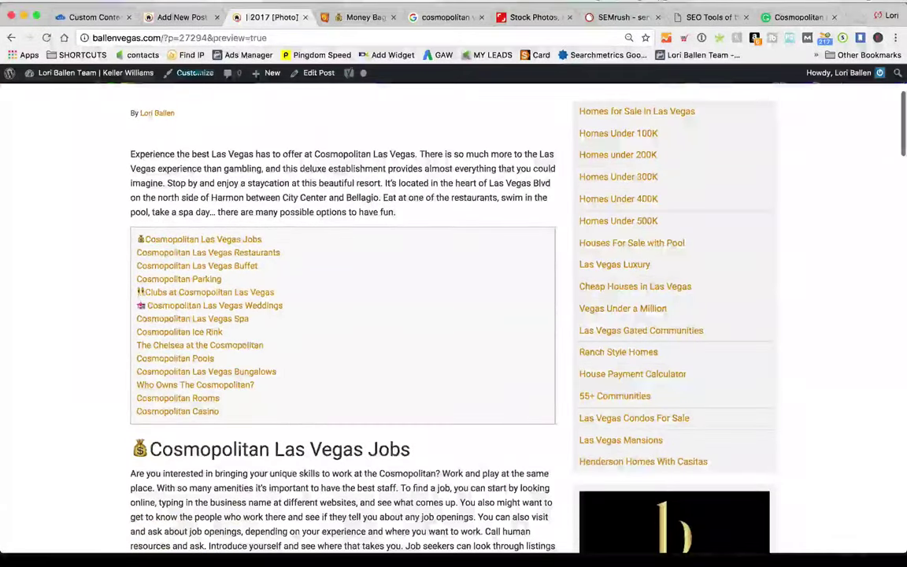
Return to the Add New Post editor and place the cursor in the blank title field
left_click(182, 17)
scroll(244, 417, "down", 2)
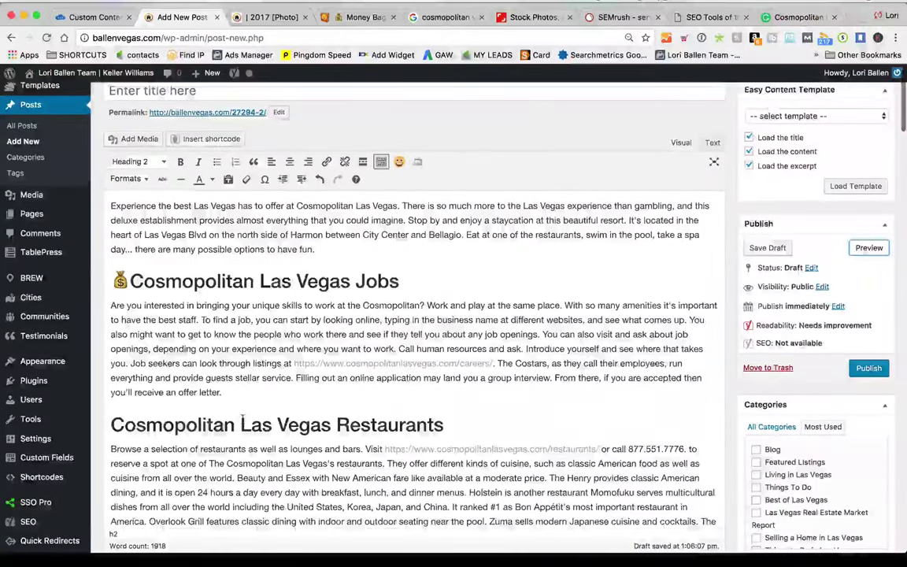
scroll(245, 419, "down", 1)
scroll(228, 275, "up", 5)
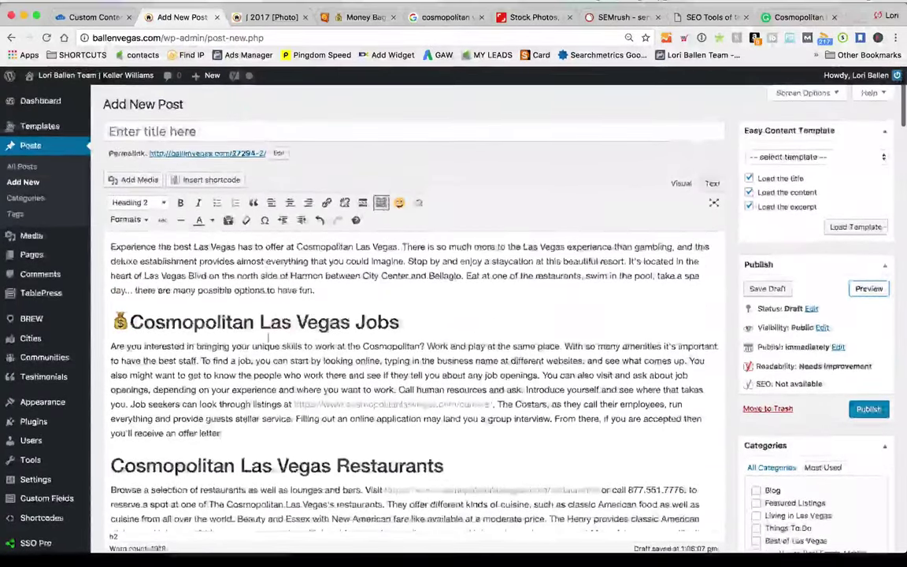
left_click(207, 131)
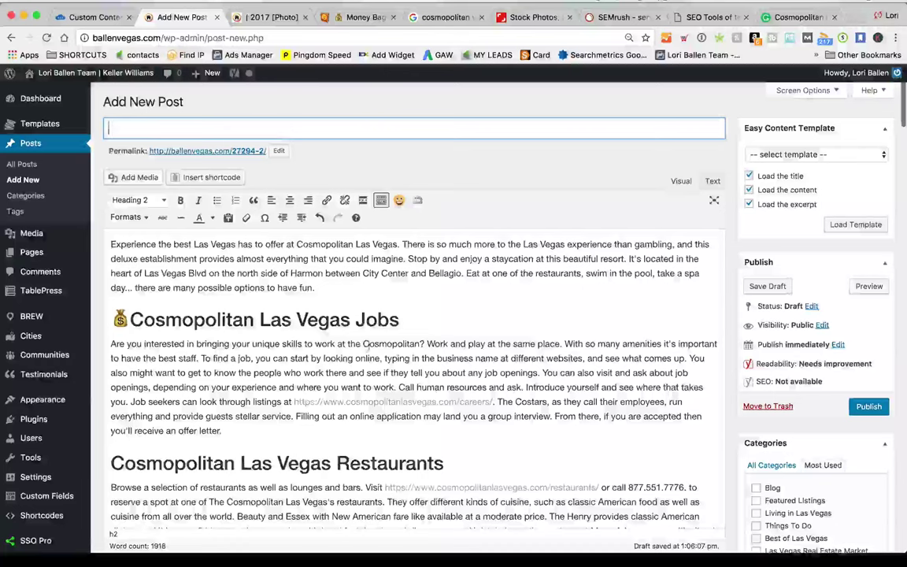
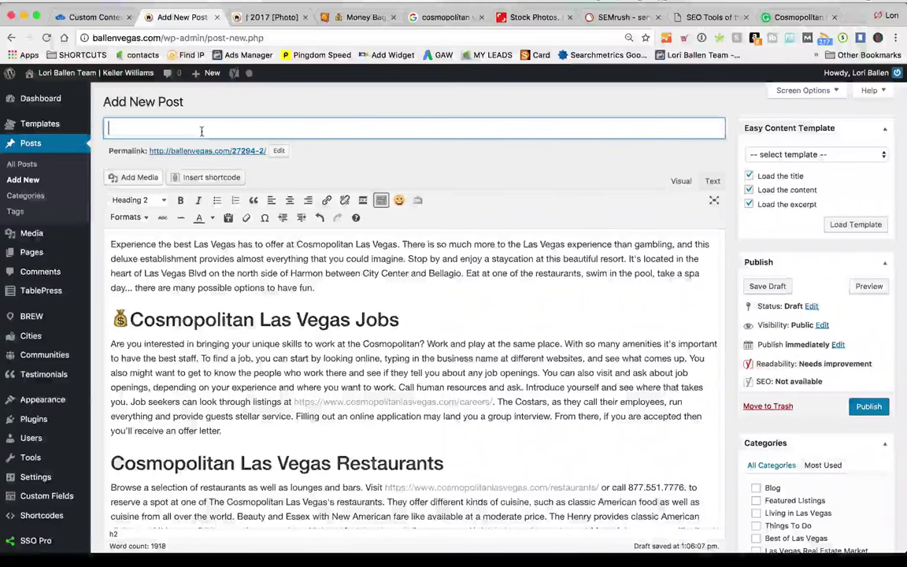
Enter the post title 'Cosmopolitan Las Vegas | The Jobs, The Clubs, The Buffet and more.'
type("osmo")
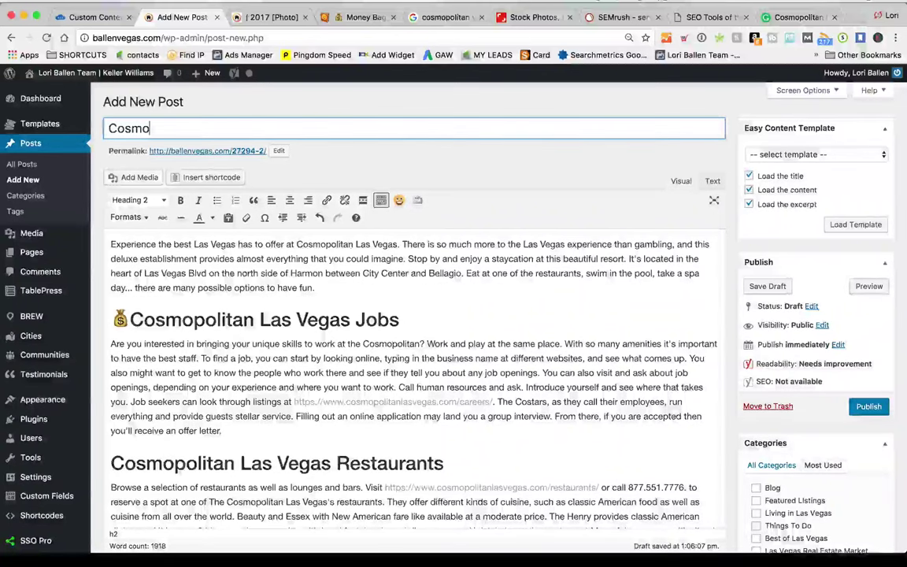
type("politan ")
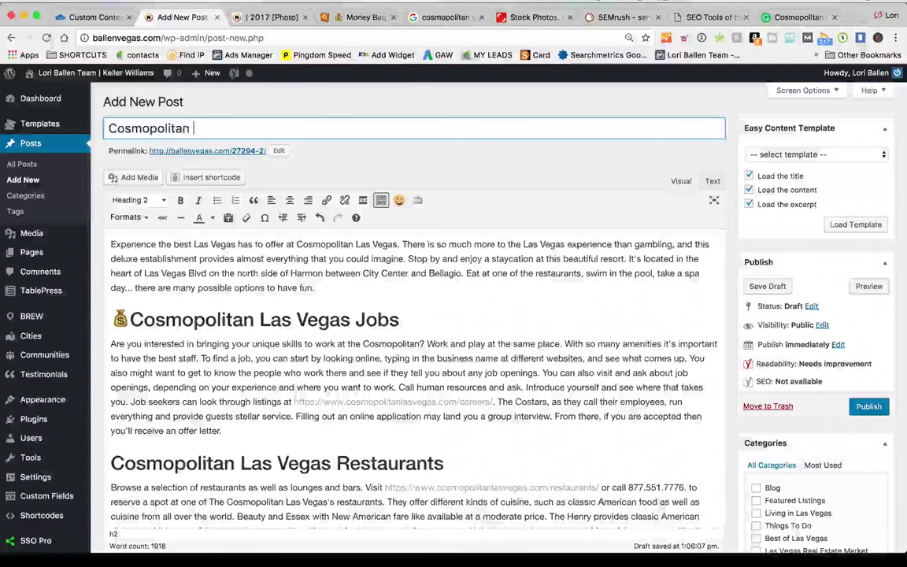
type("Las V")
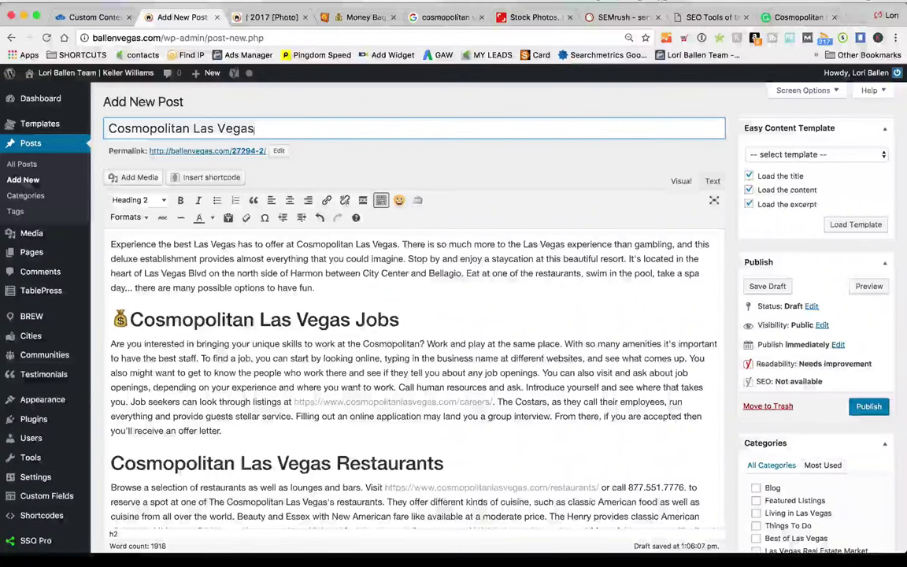
type("egas | ")
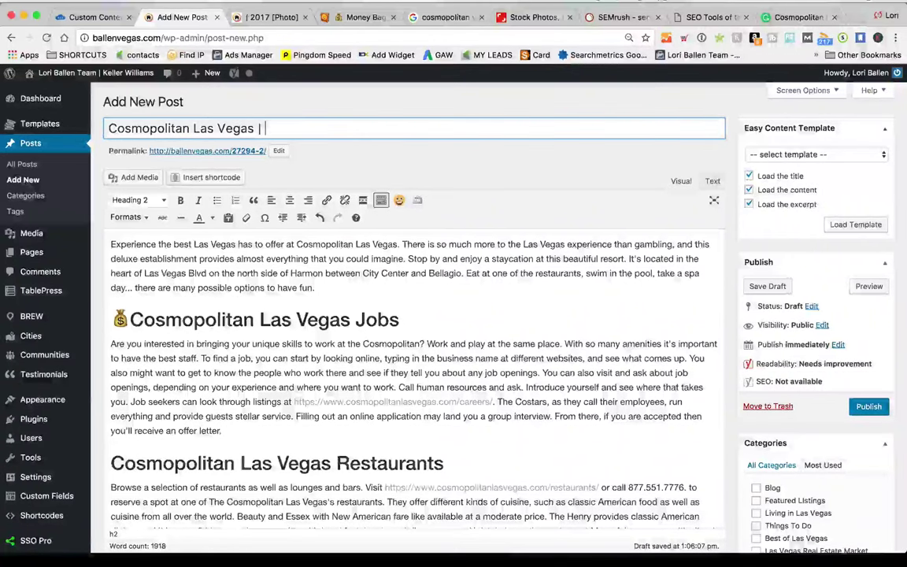
type("The Jobs, The Clubs, The Buffet and ")
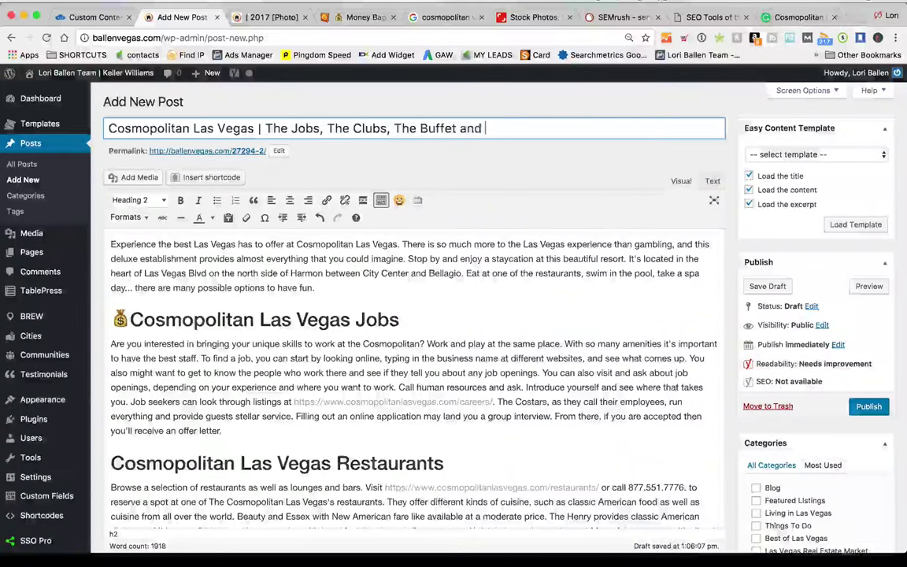
type("more.")
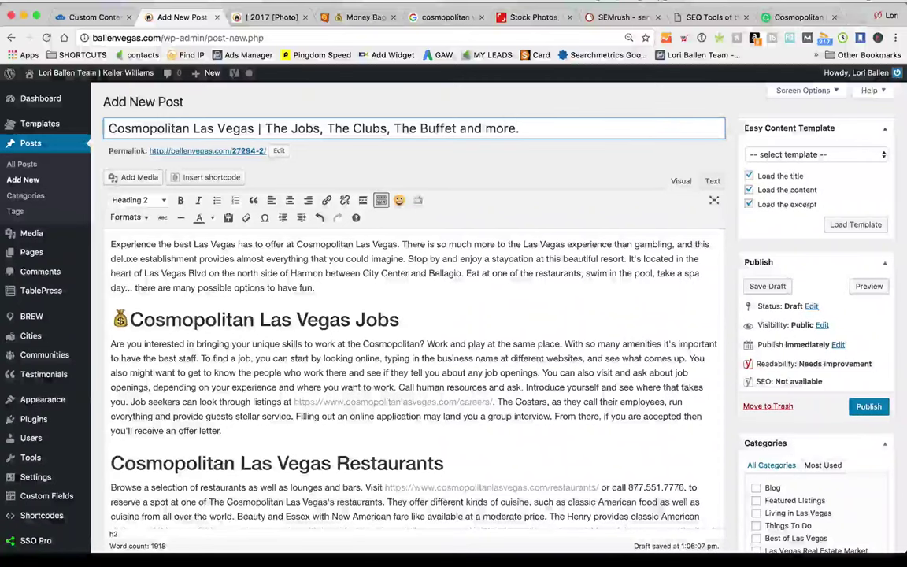
left_click(348, 275)
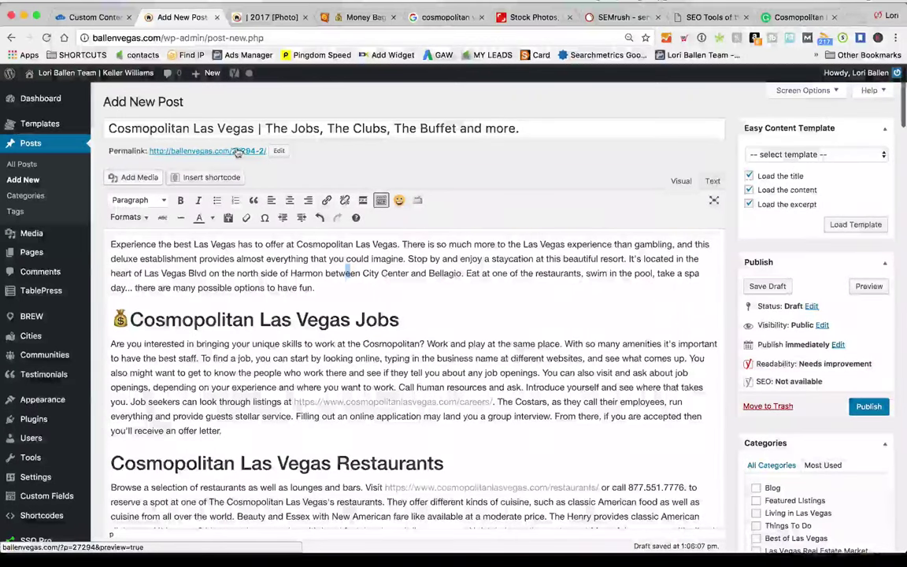
Replace the permalink slug 27294-2 with cosmopolitan-las-vegas and confirm it
left_click(279, 150)
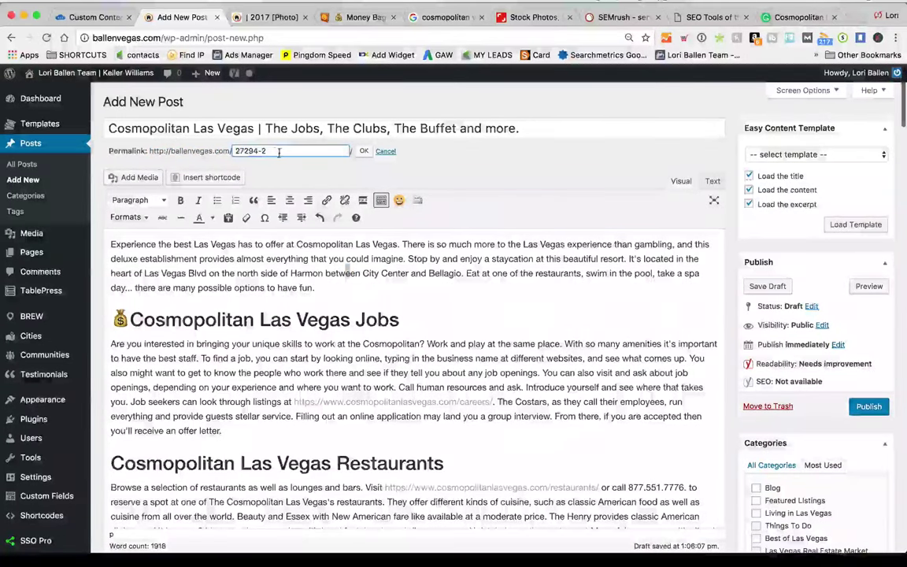
left_click(385, 151)
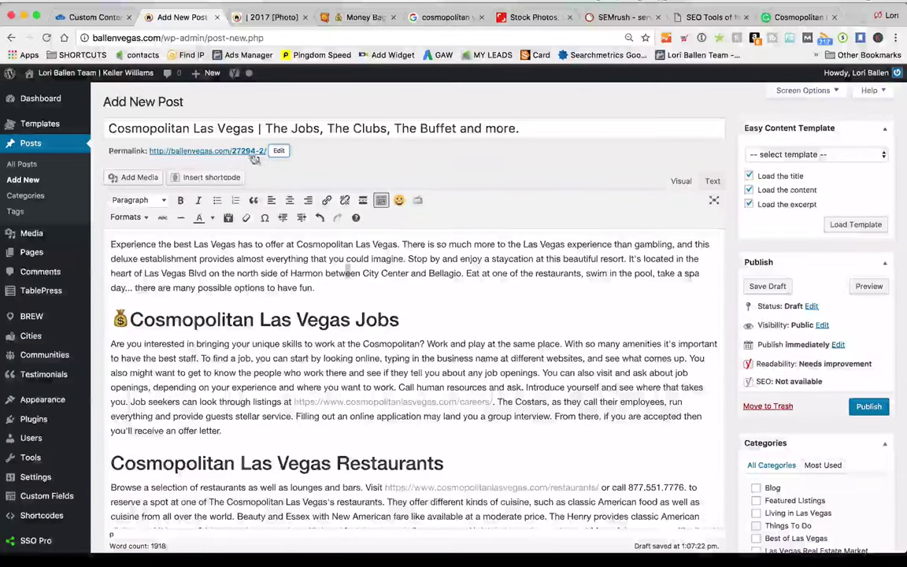
scroll(252, 157, "down", 1)
scroll(255, 157, "up", 1)
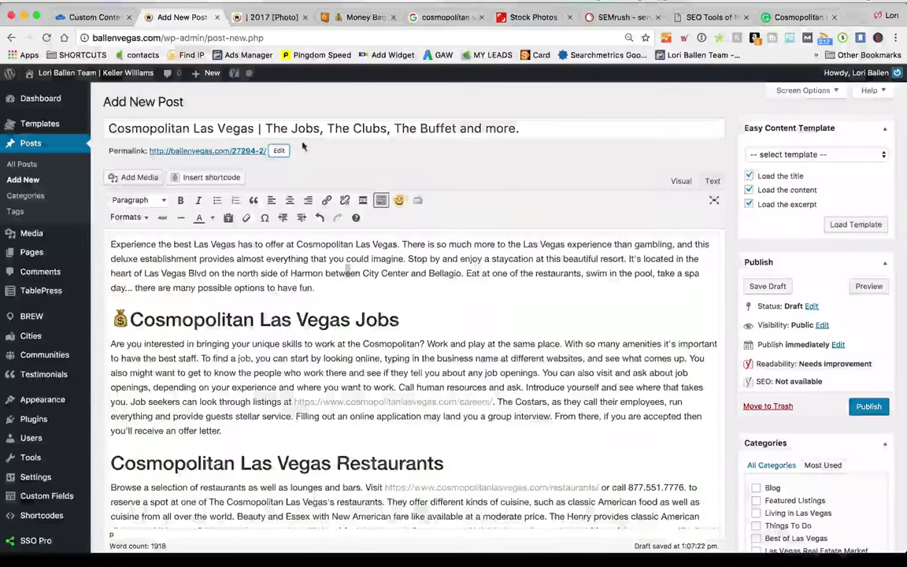
left_click(279, 150)
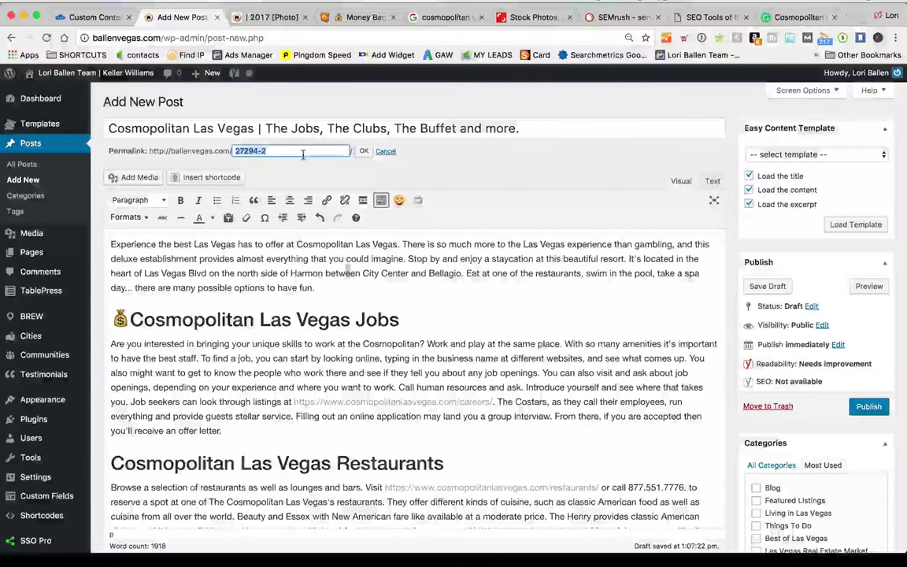
type("c")
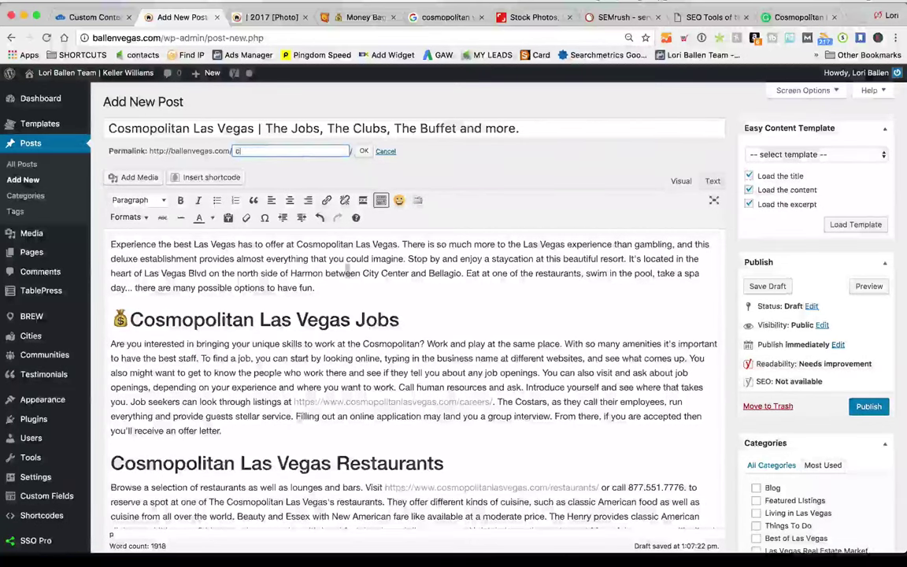
type("osmopoli")
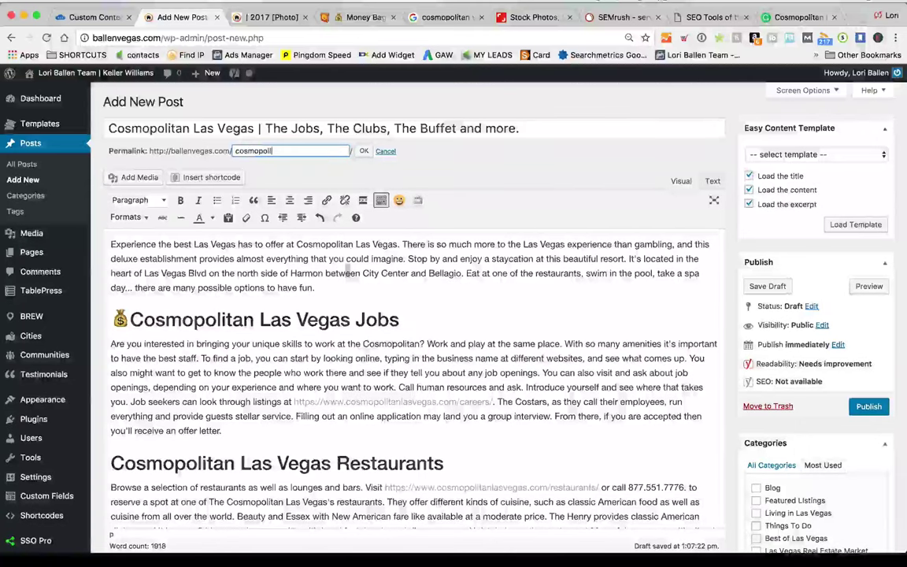
type("tan-las-vegas")
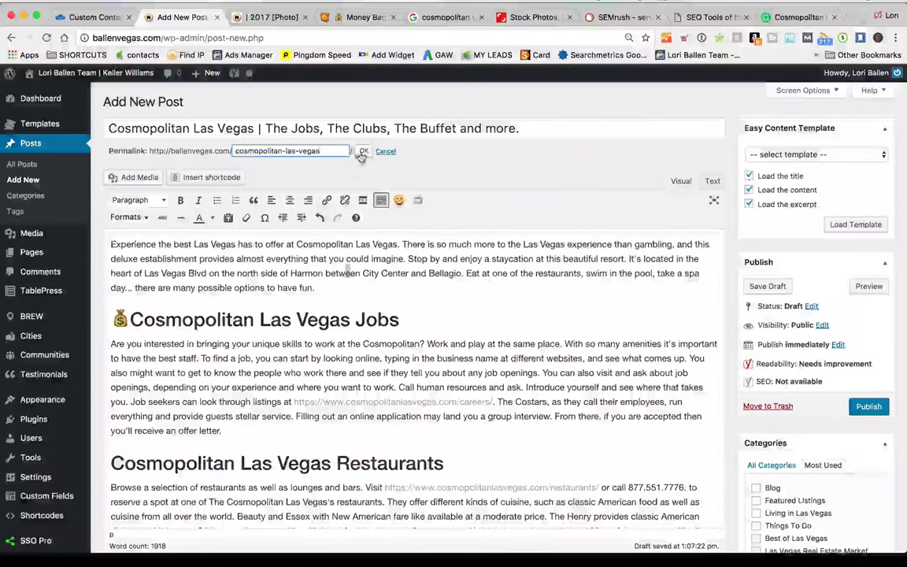
left_click(363, 152)
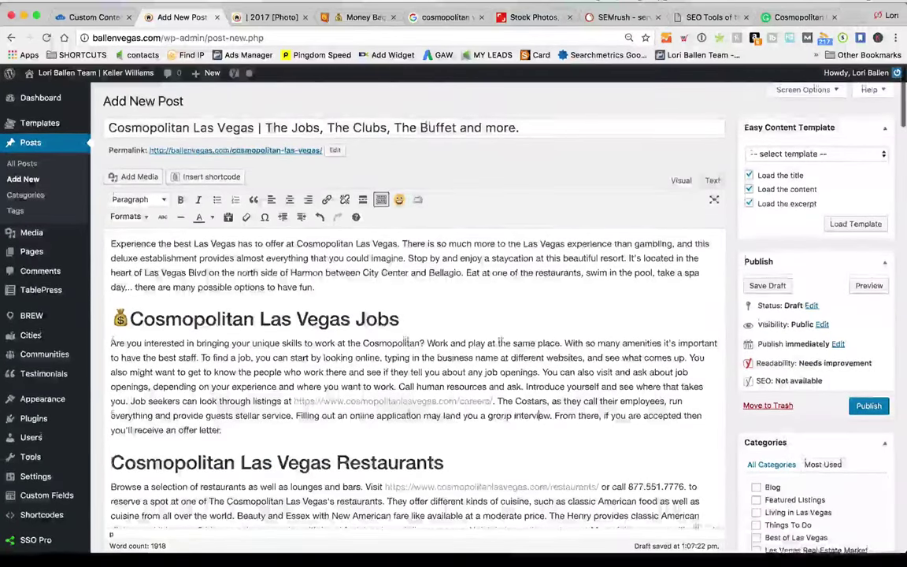
Open the sidebar's Posts > Categories page in a new browser tab
scroll(414, 355, "down", 4)
scroll(413, 354, "up", 2)
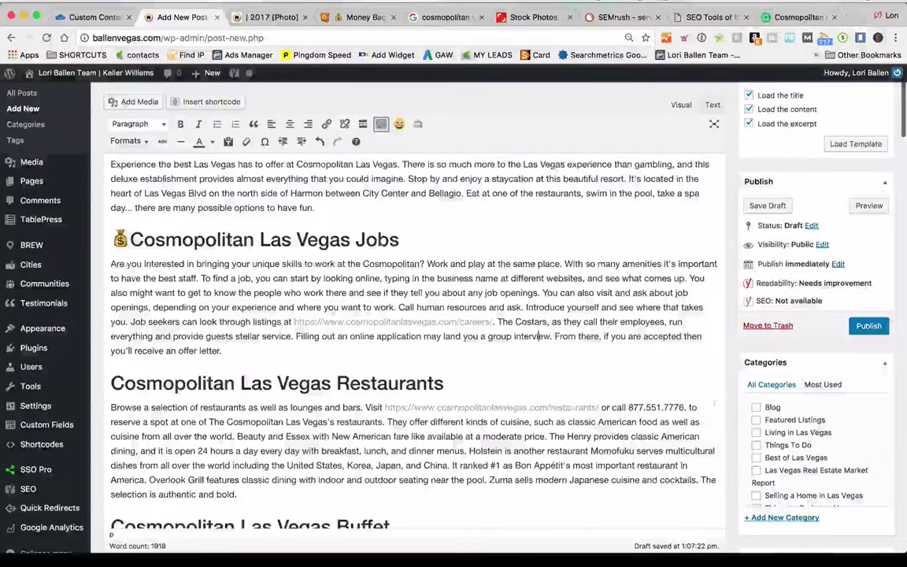
scroll(787, 354, "down", 1)
scroll(852, 433, "down", 3)
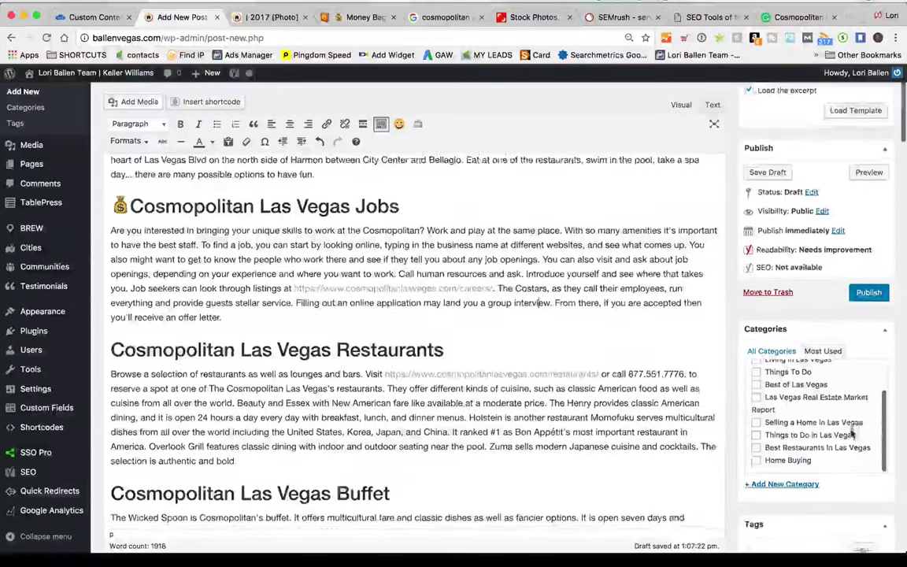
scroll(852, 433, "down", 3)
scroll(852, 433, "up", 6)
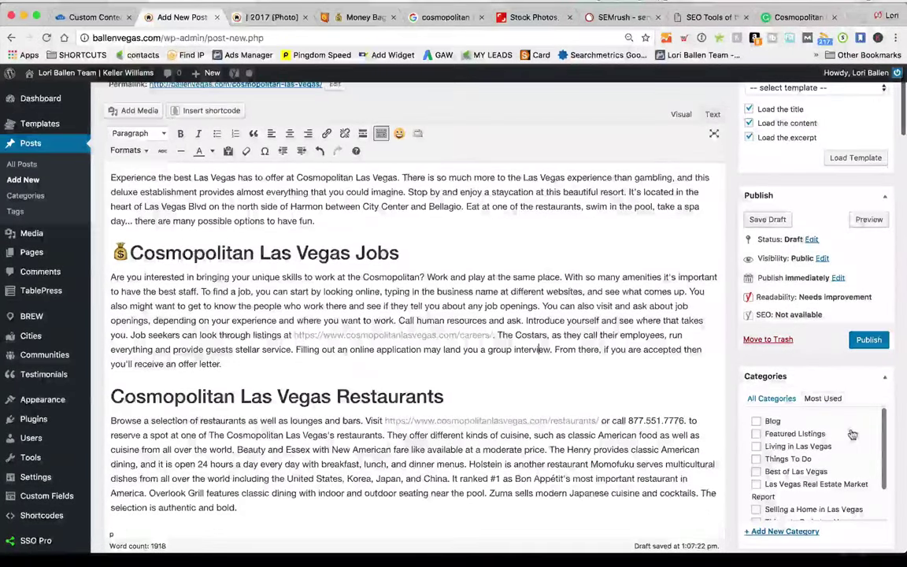
scroll(606, 431, "down", 2)
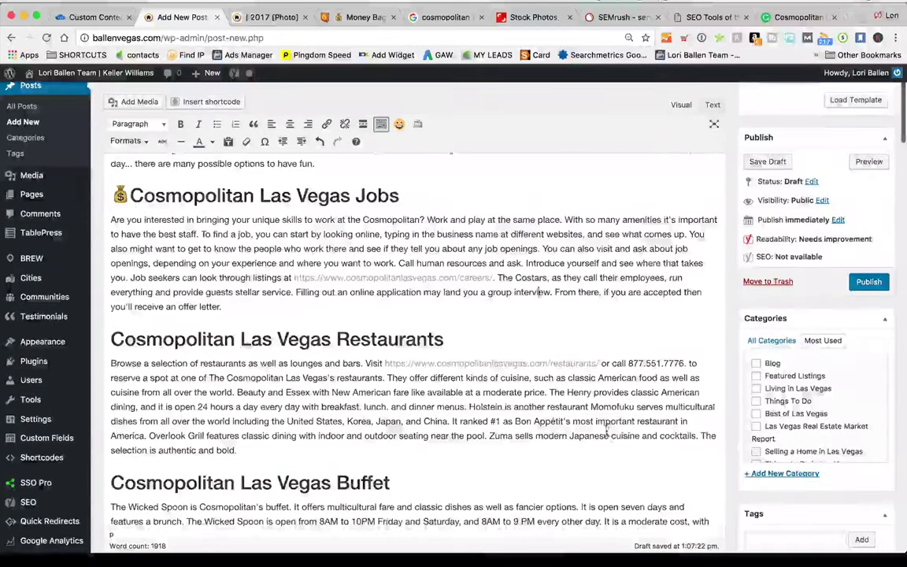
scroll(608, 431, "down", 2)
scroll(612, 426, "up", 1)
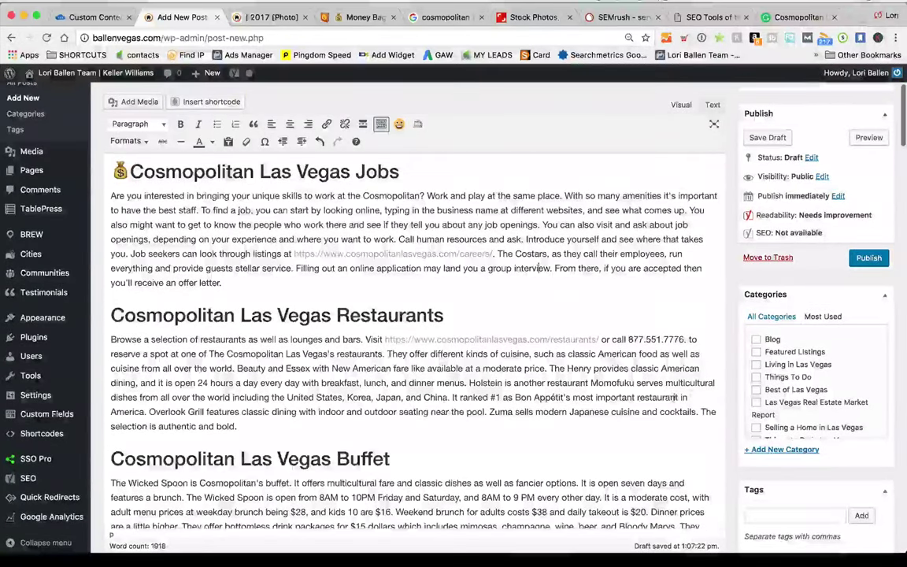
scroll(661, 394, "down", 2)
scroll(620, 382, "up", 3)
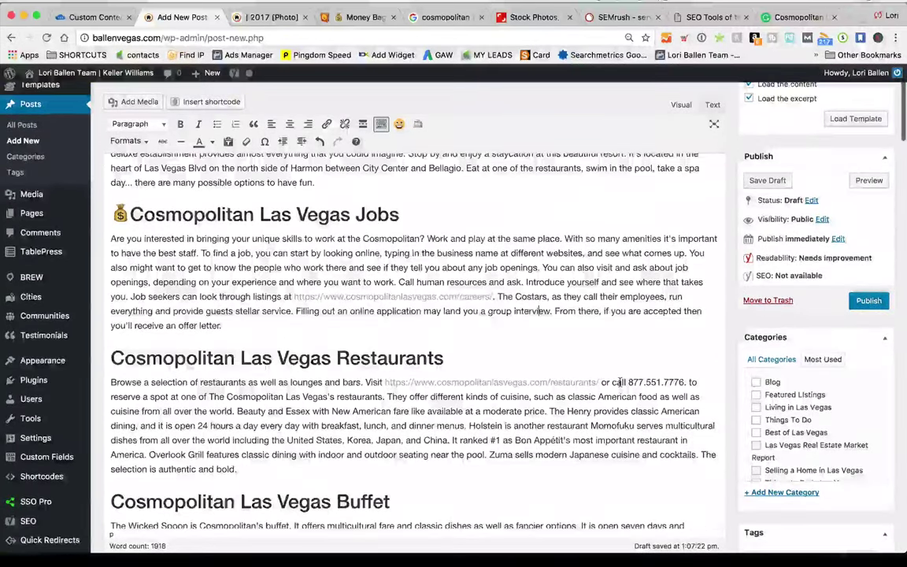
scroll(620, 382, "down", 4)
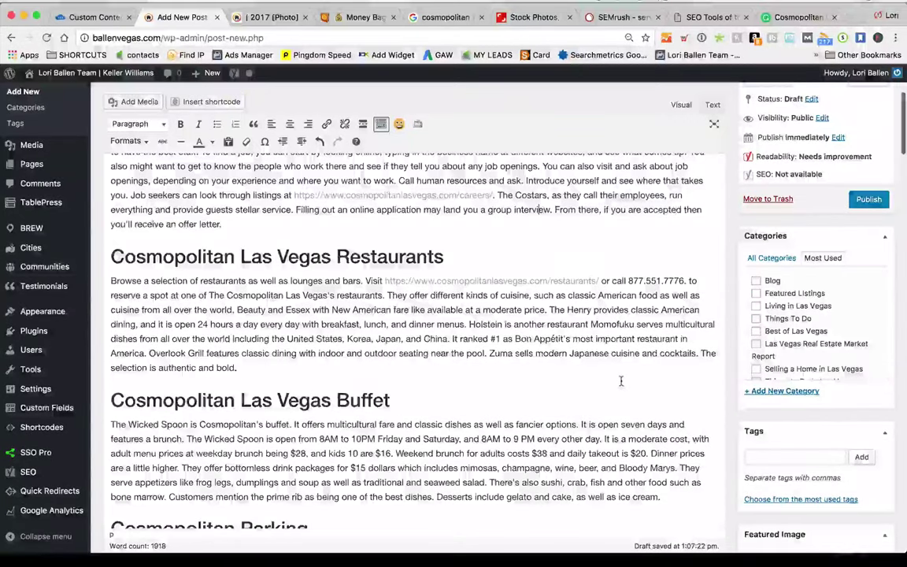
scroll(621, 381, "down", 2)
scroll(620, 378, "up", 2)
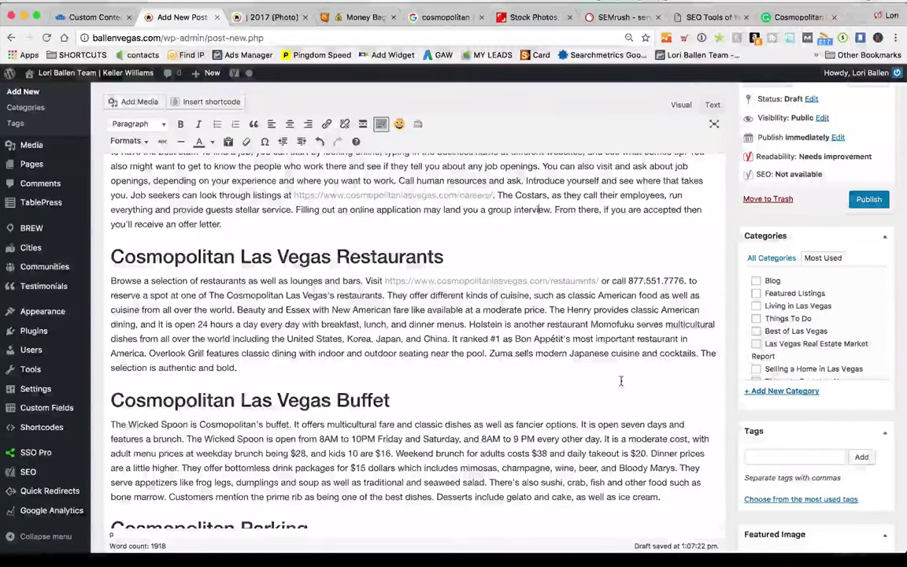
scroll(620, 382, "down", 2)
scroll(621, 381, "up", 2)
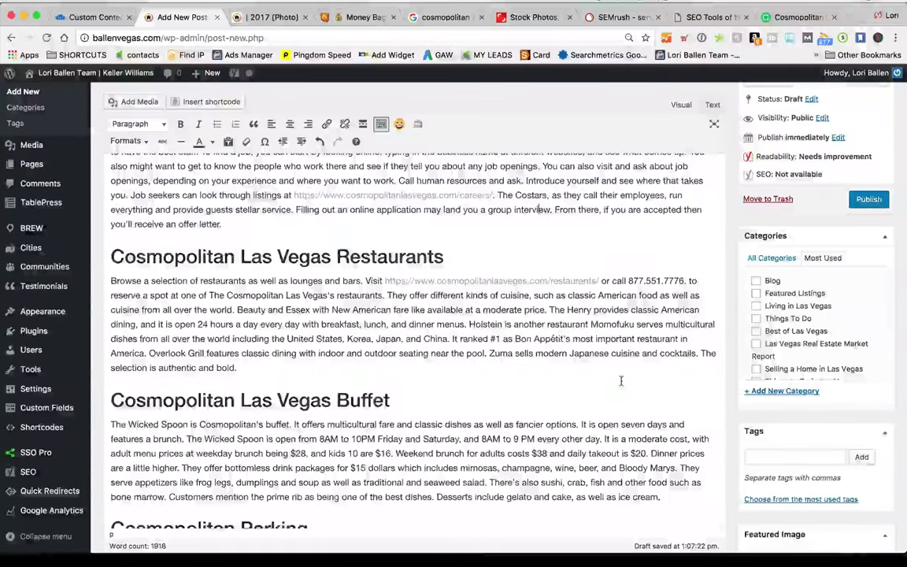
scroll(621, 381, "up", 6)
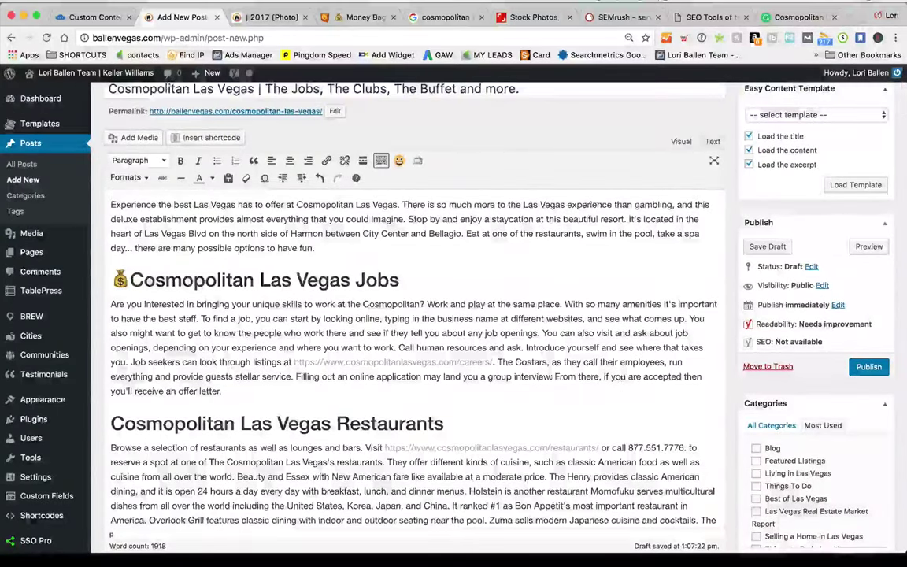
scroll(394, 366, "down", 3)
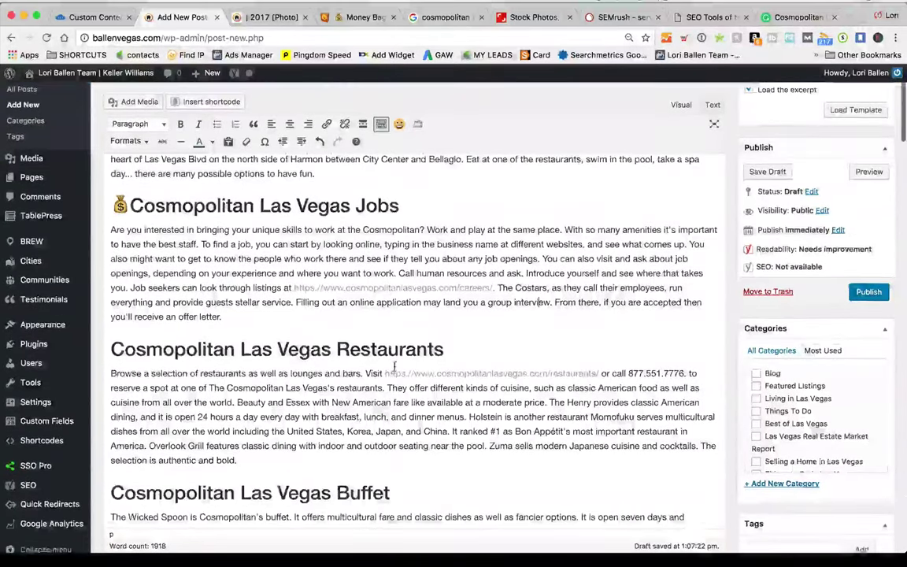
scroll(394, 366, "up", 5)
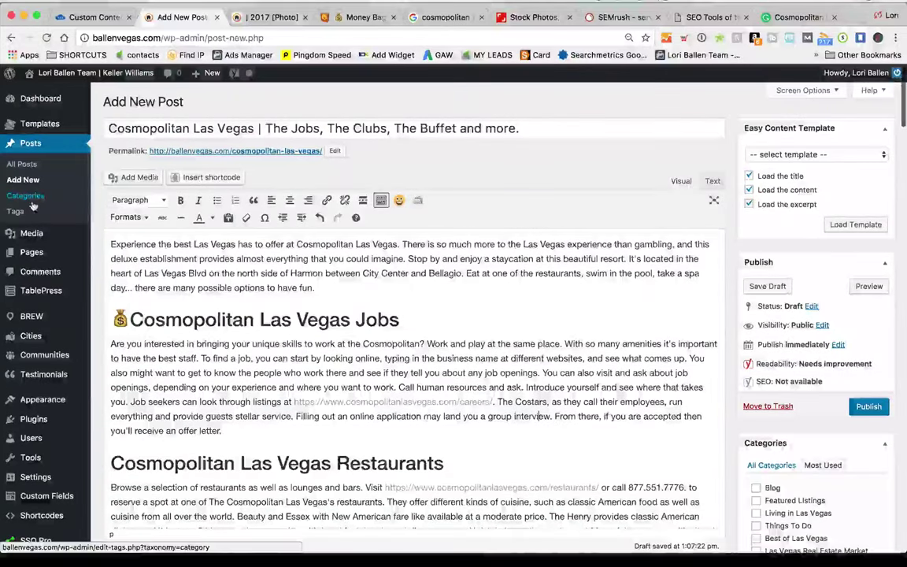
right_click(44, 197)
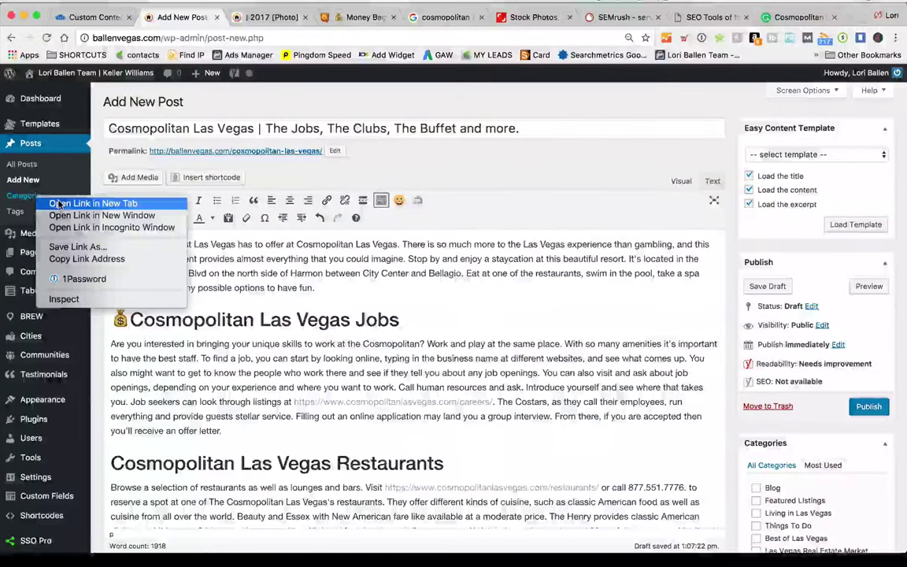
left_click(59, 204)
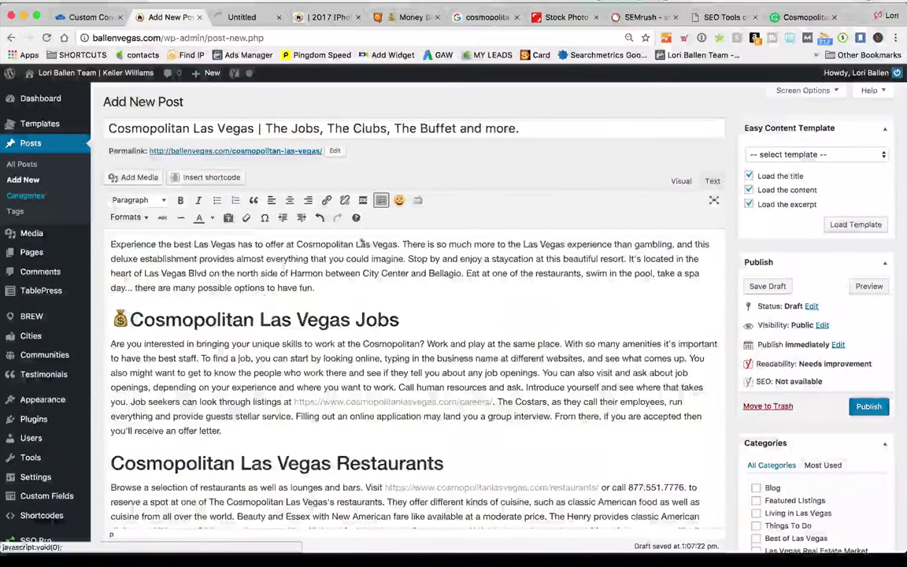
On the Categories tab, enter name Las Vegas Hotels, slug las-vegas-hotels, parent Living in Las Vegas
key("ctrl+Tab")
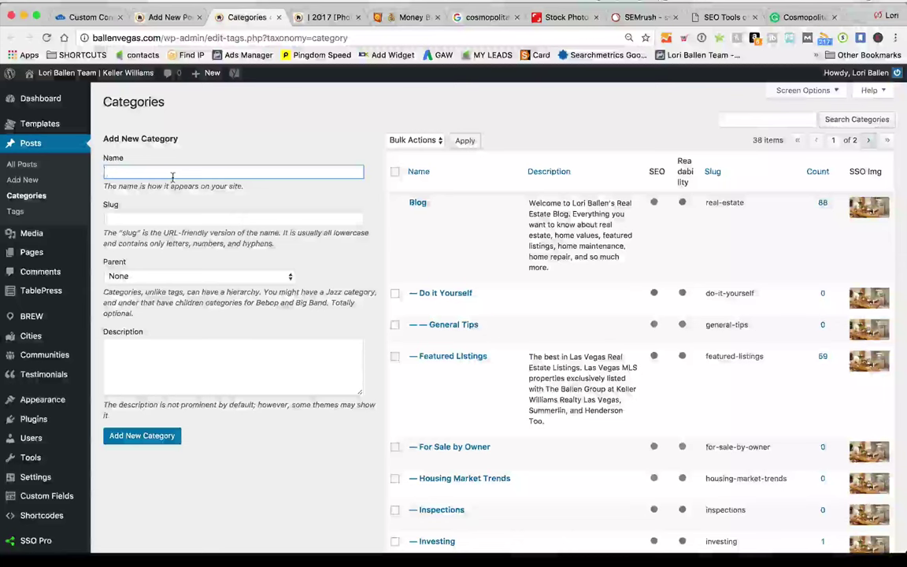
type("Las Vegas H")
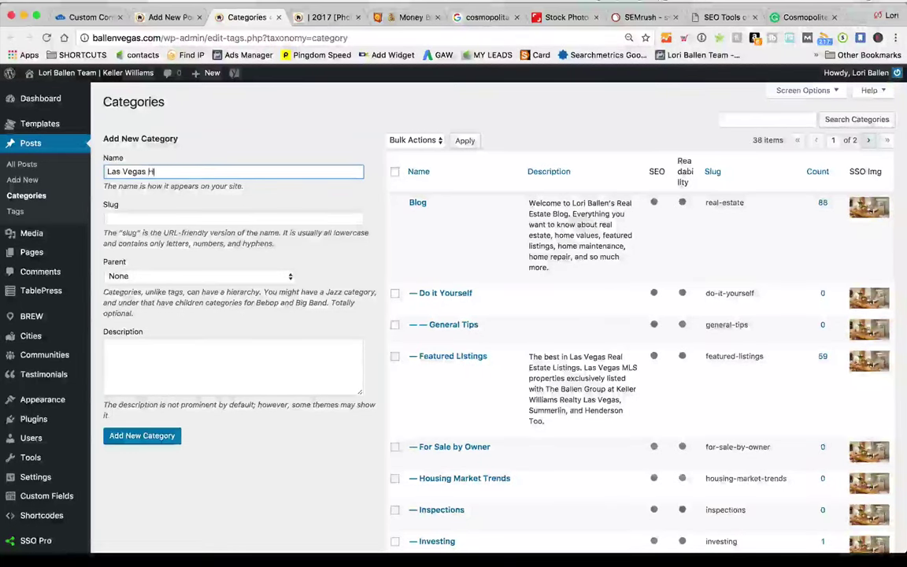
type("otels")
key("Tab")
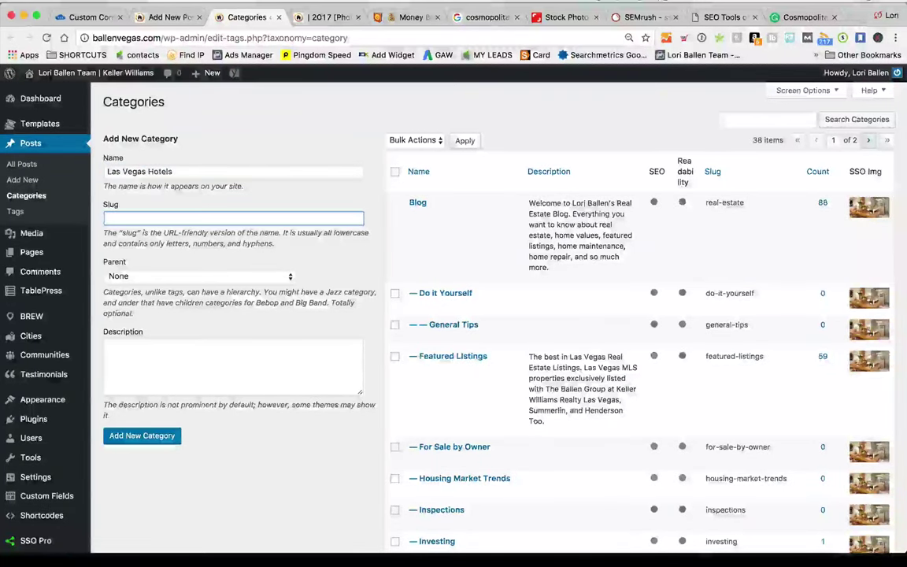
type("las-vegas-")
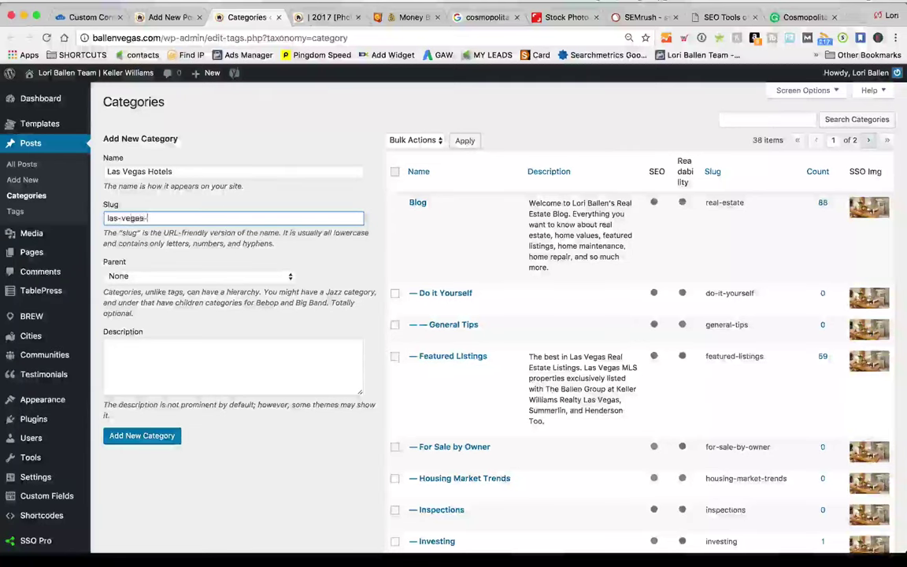
type("hotels")
key("Tab")
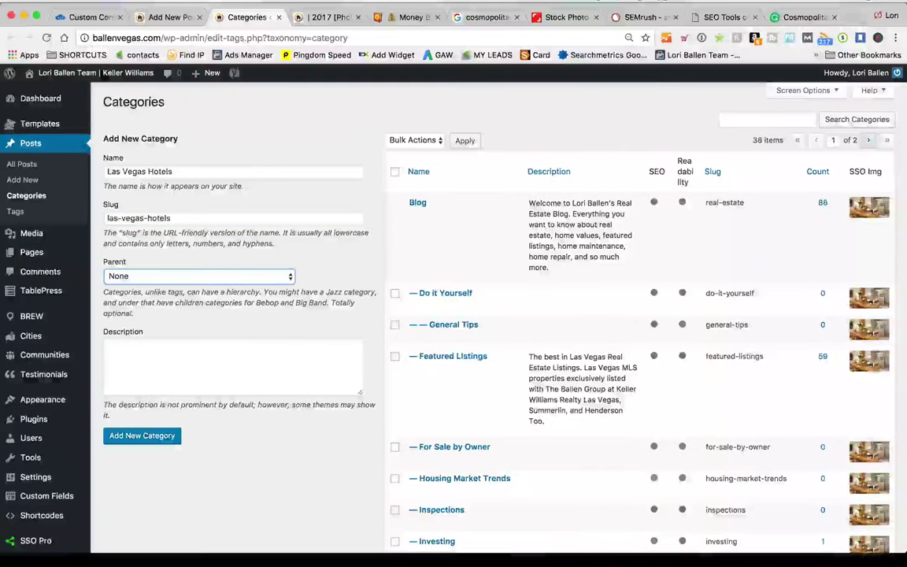
left_click(198, 277)
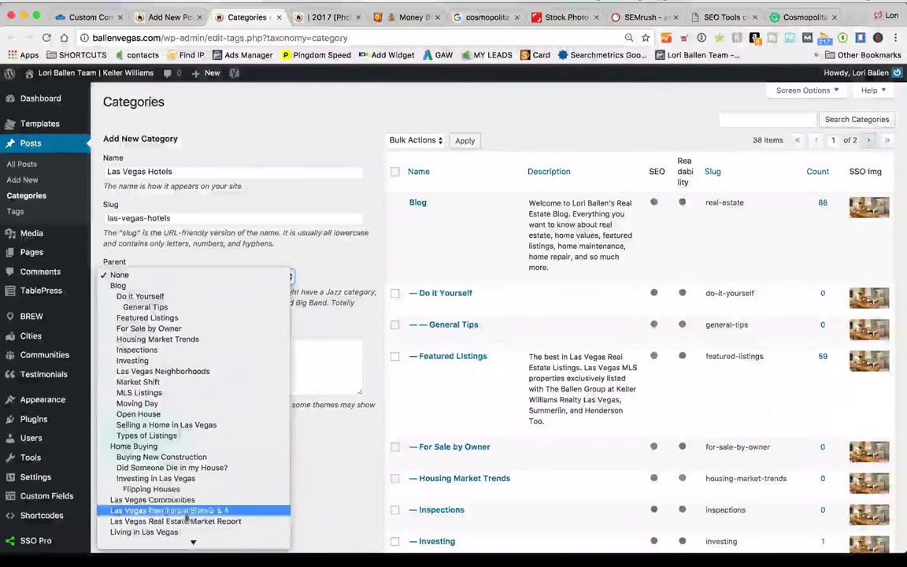
left_click(158, 532)
Describe the category as information about Las Vegas pools, buffets, rooms and parking, then add it
scroll(211, 220, "down", 1)
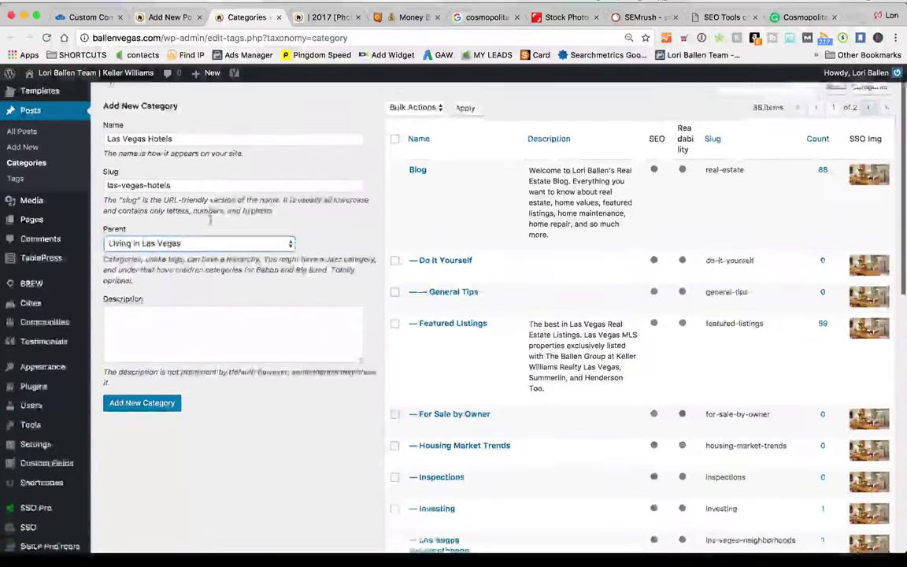
left_click(217, 323)
scroll(217, 319, "up", 2)
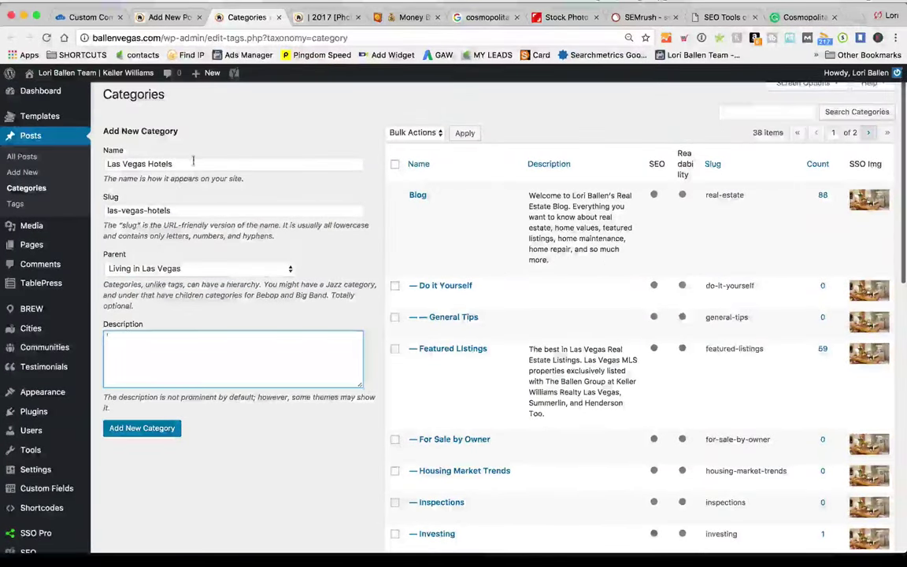
left_click(193, 163)
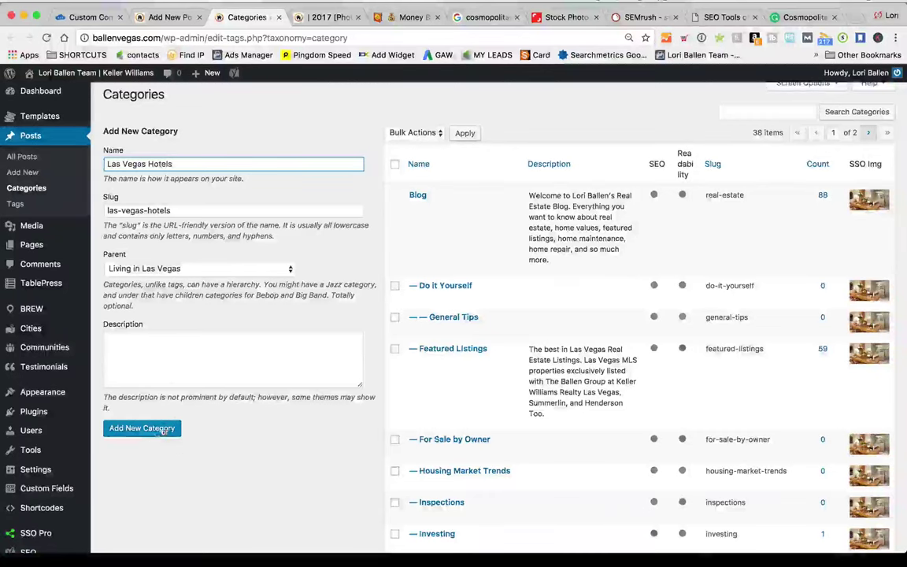
left_click(156, 348)
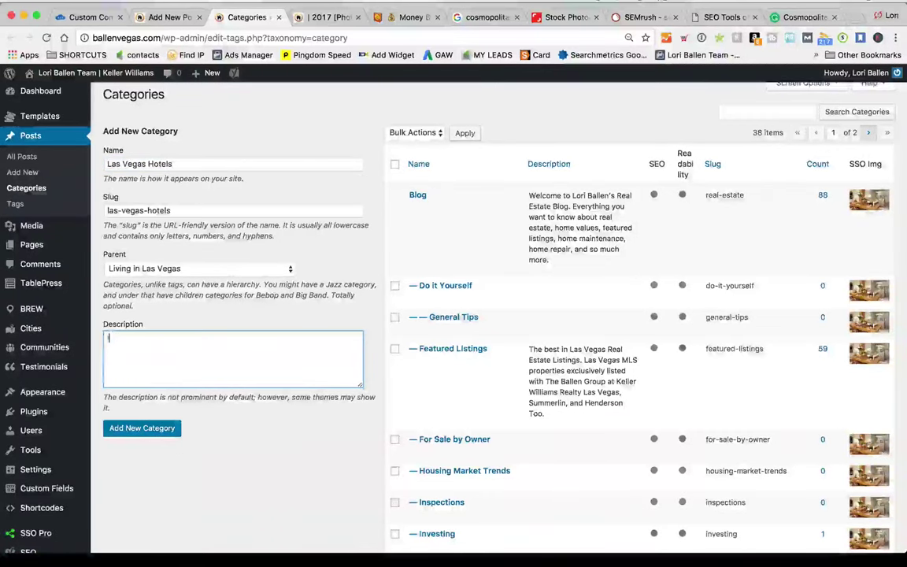
type("Information about Las e")
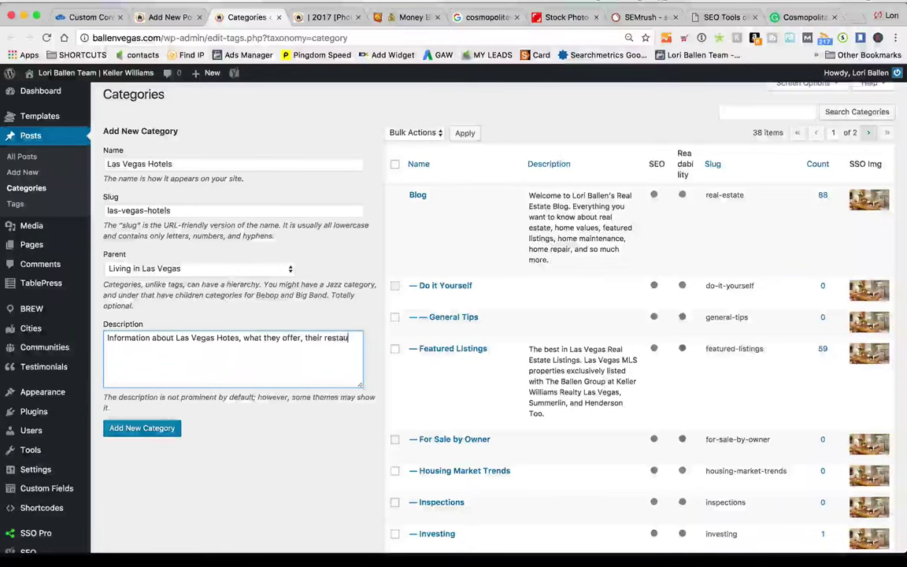
type("p")
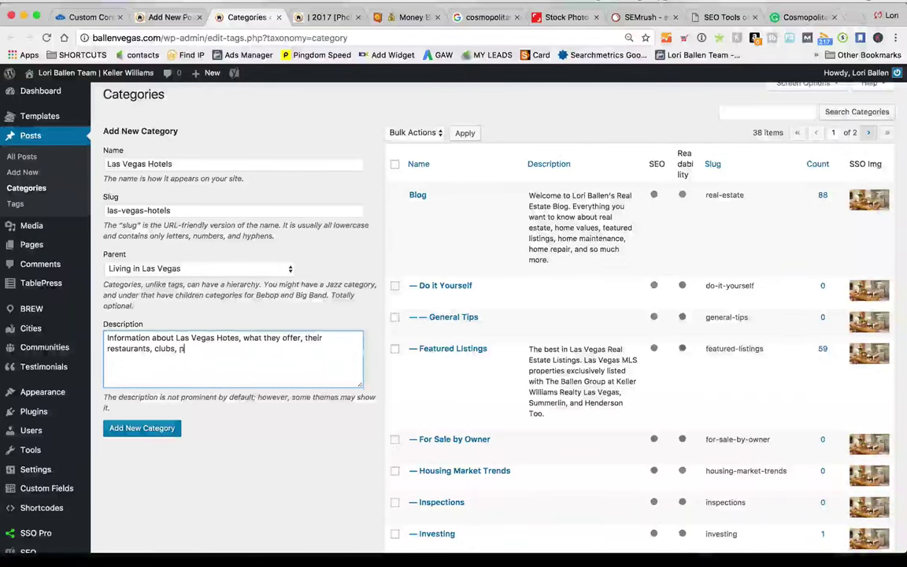
type("ools, b")
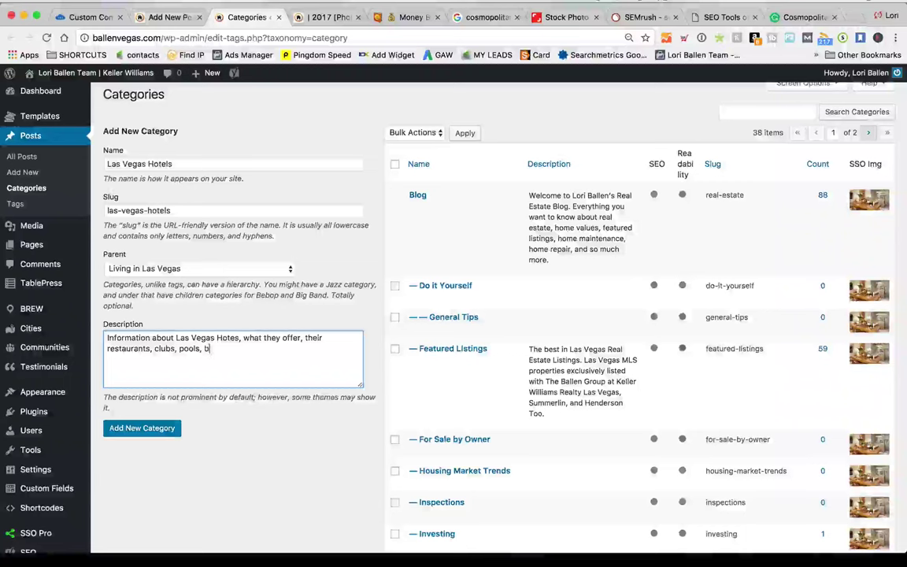
type("uffet's")
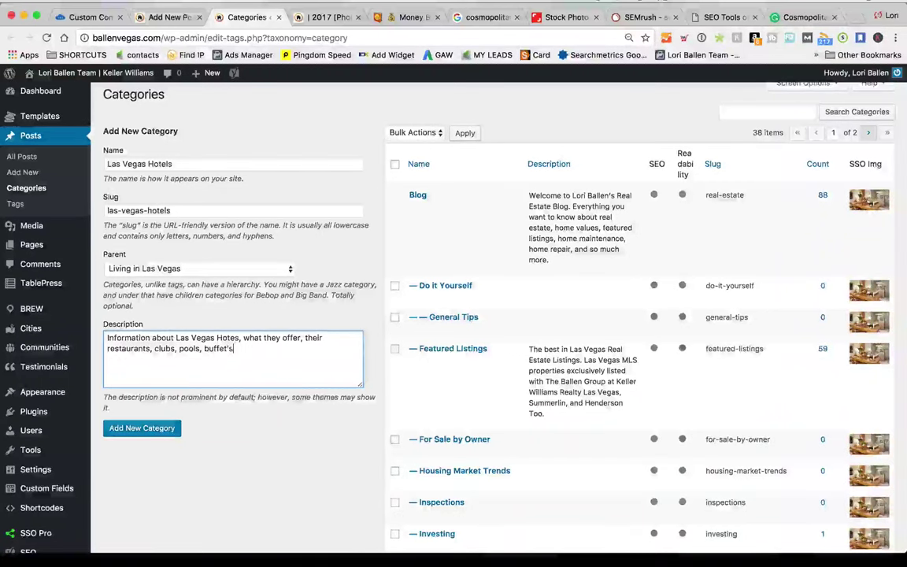
type(", rooms, parking and more.")
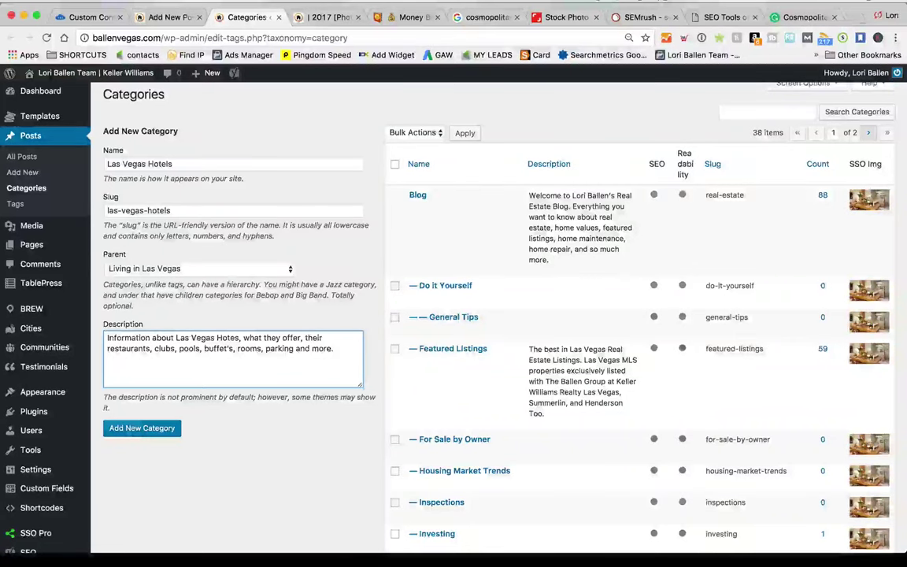
scroll(146, 441, "up", 1)
left_click(146, 440)
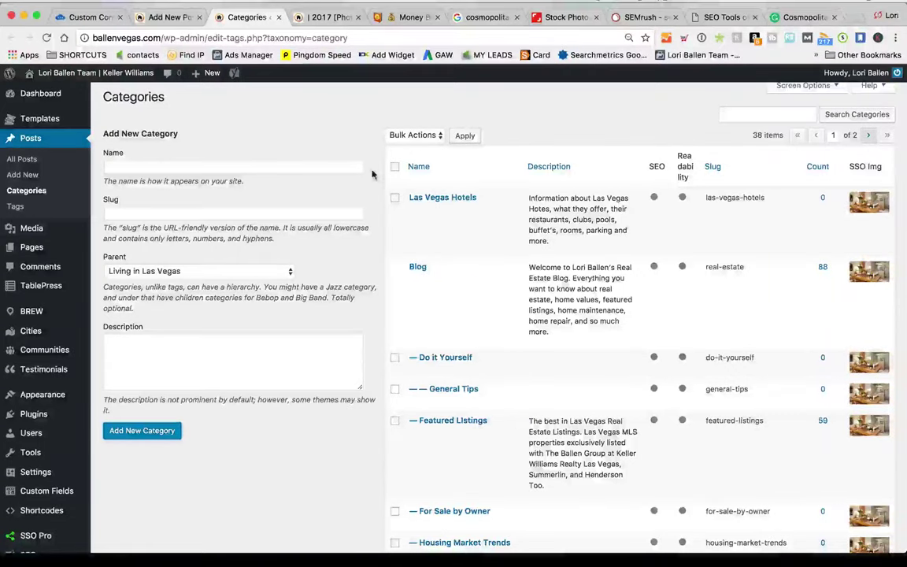
left_click(279, 17)
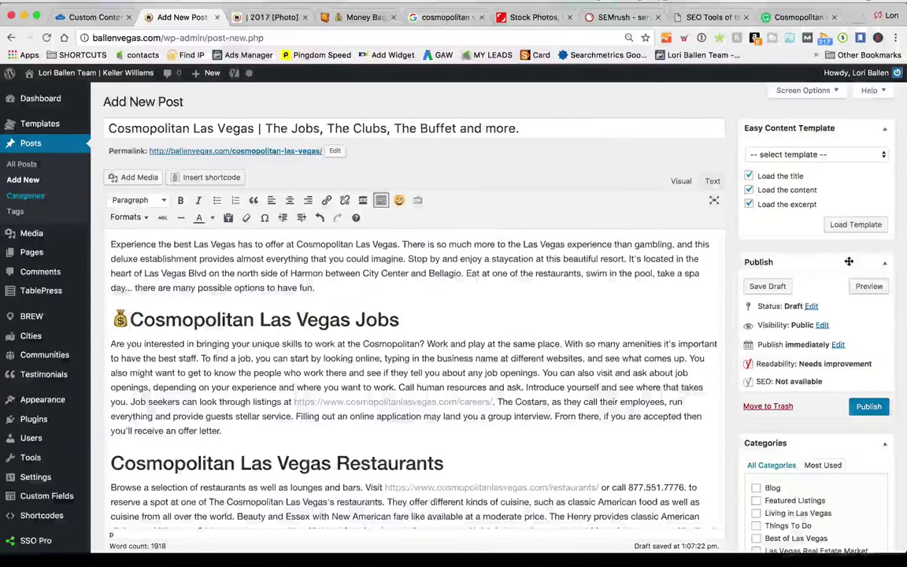
Save the Cosmopolitan Las Vegas post as a draft
scroll(805, 510, "down", 2)
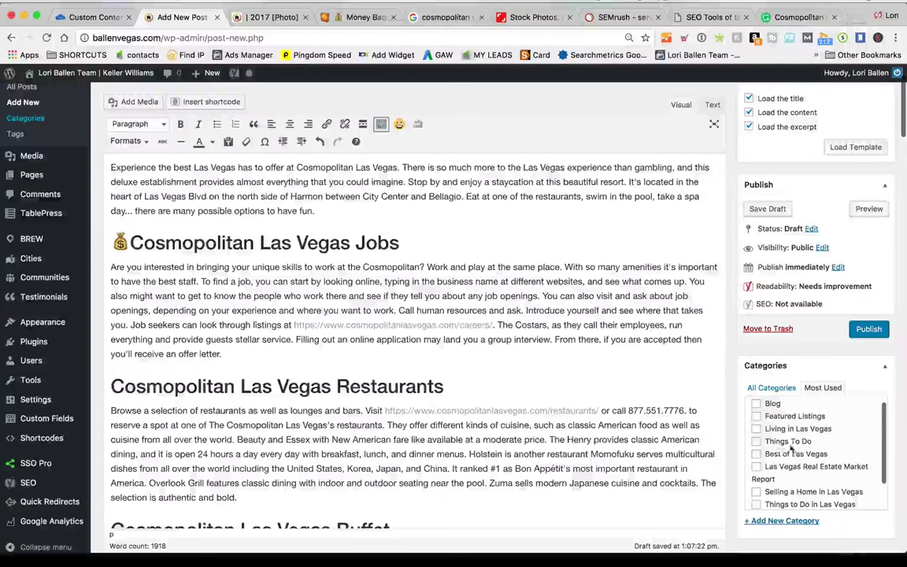
scroll(732, 254, "up", 1)
left_click(768, 251)
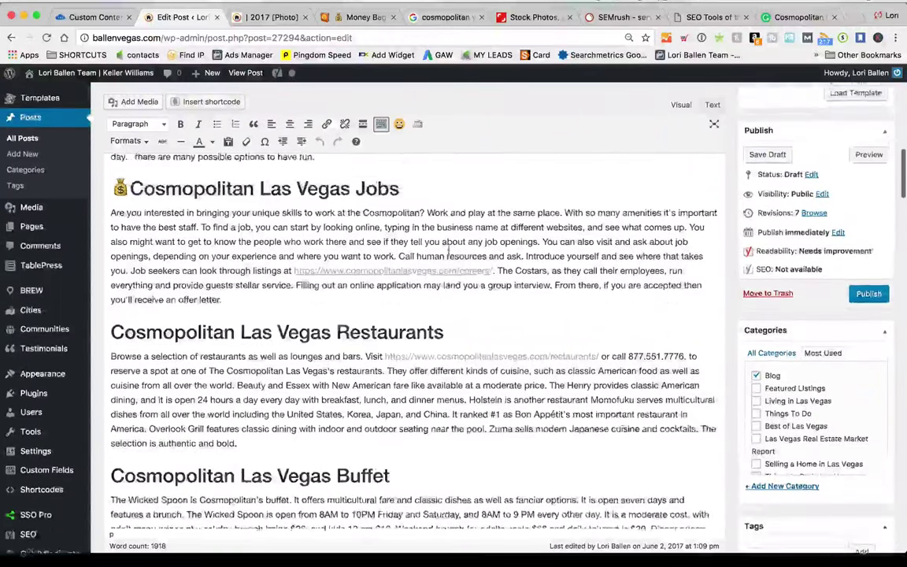
File the post under the Las Vegas Hotels category, then switch to its '| 2017 (Photo)' preview tab
scroll(448, 250, "up", 2)
scroll(777, 381, "down", 1)
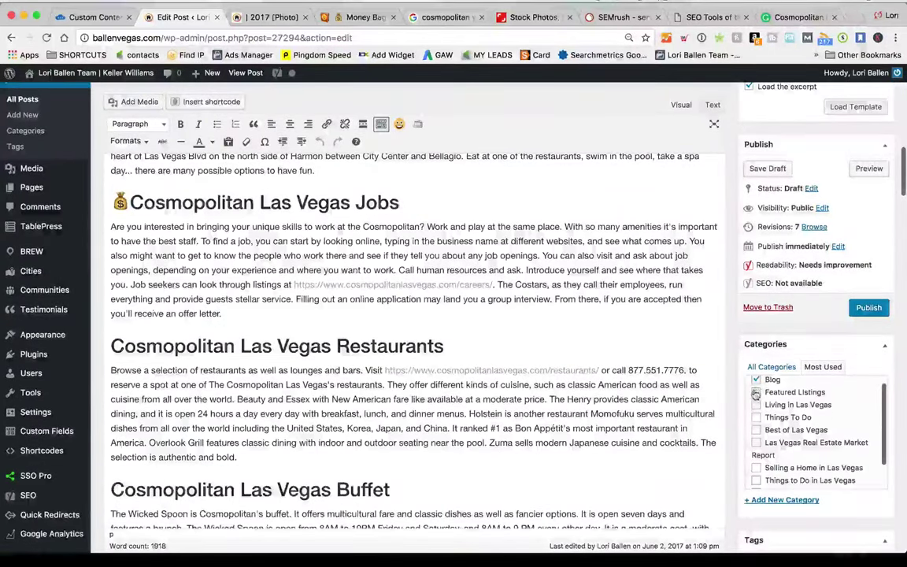
scroll(622, 396, "down", 1)
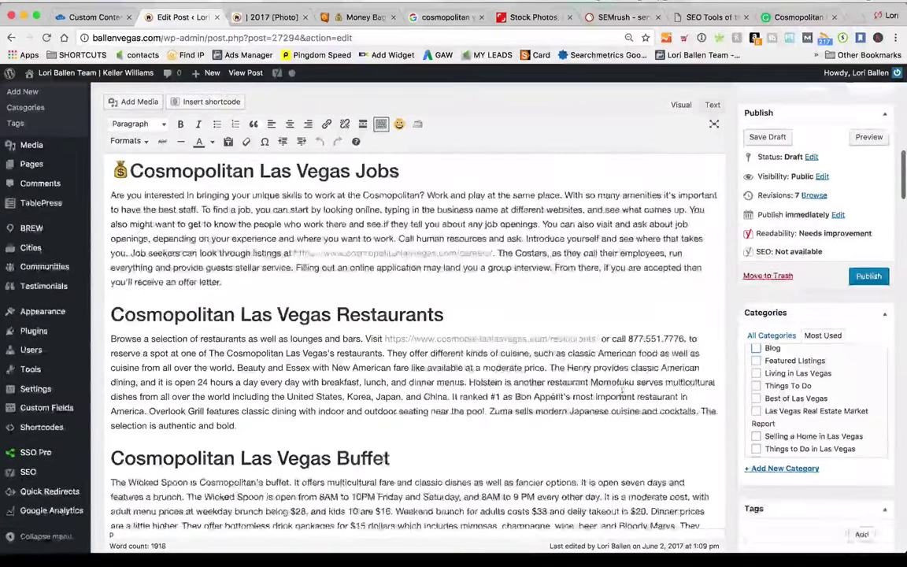
scroll(776, 410, "down", 3)
scroll(772, 425, "down", 1)
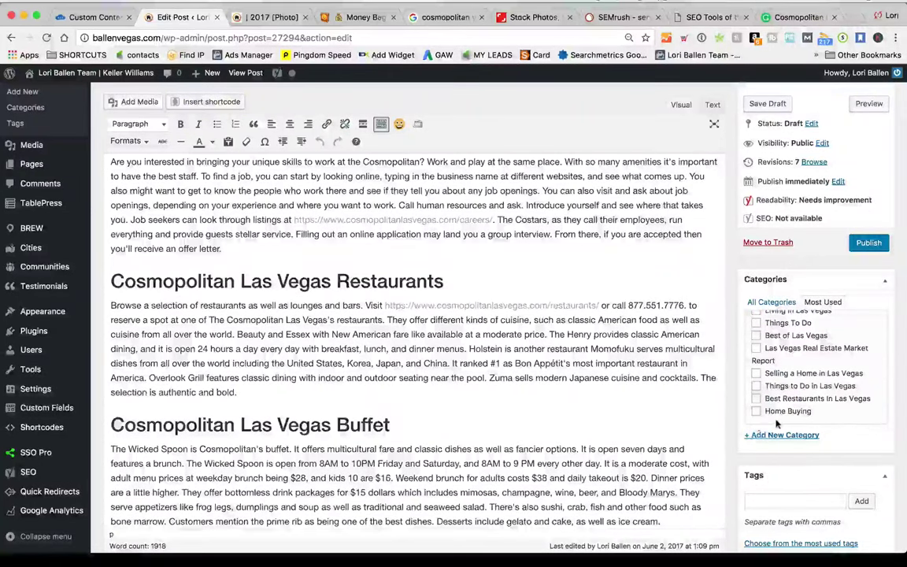
scroll(776, 423, "up", 3)
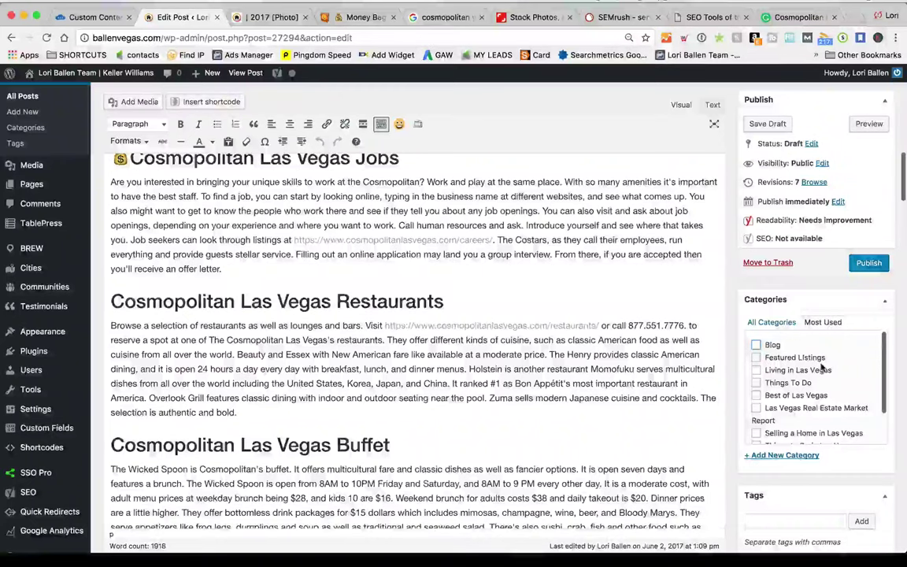
scroll(833, 396, "down", 5)
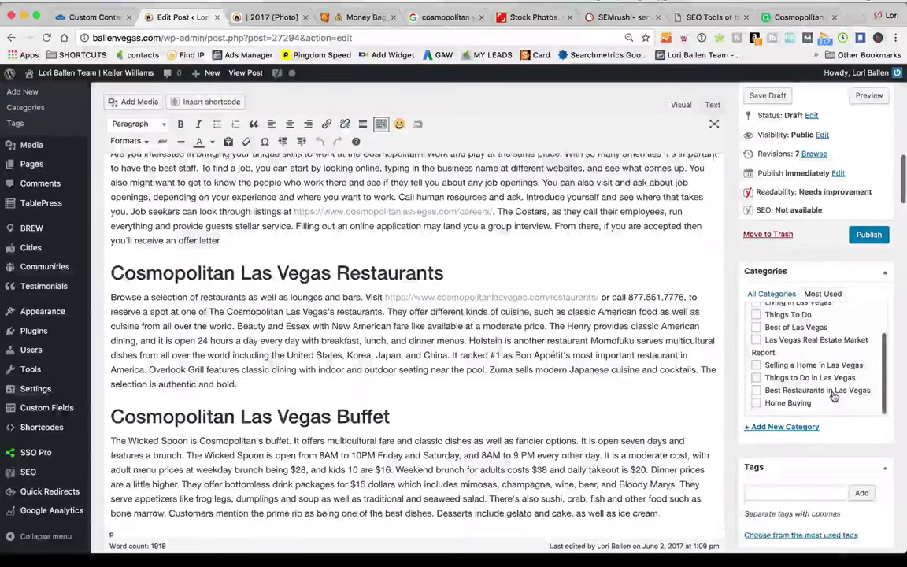
scroll(833, 396, "down", 2)
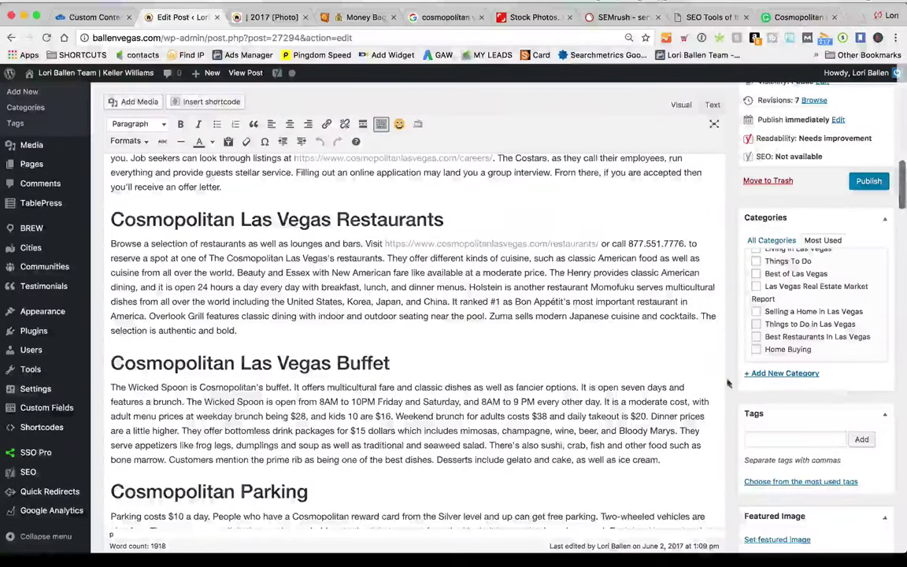
scroll(834, 373, "up", 4)
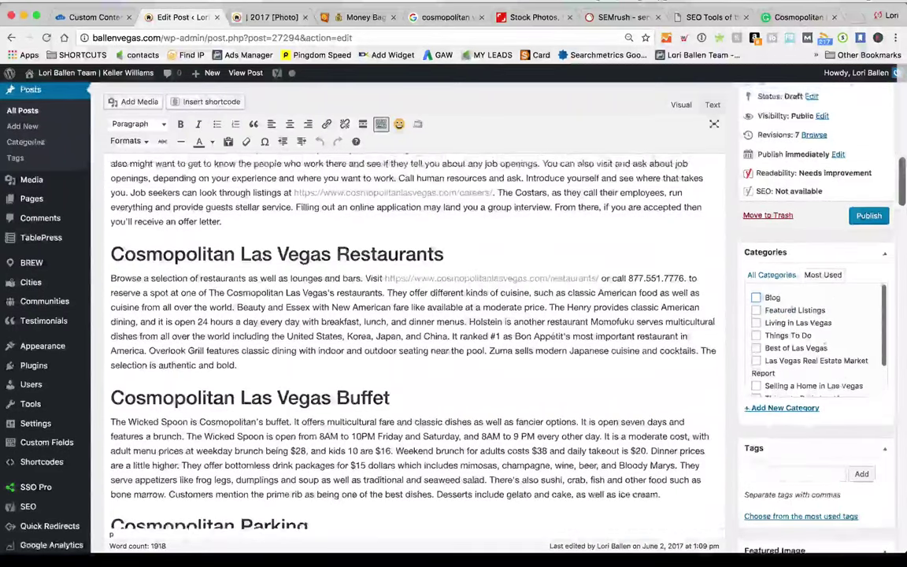
left_click(756, 279)
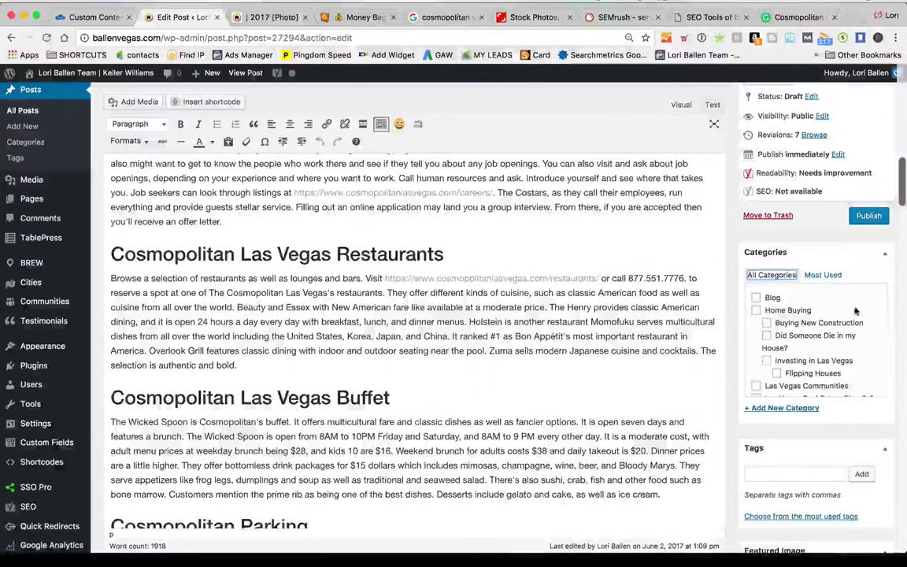
scroll(856, 311, "up", 1)
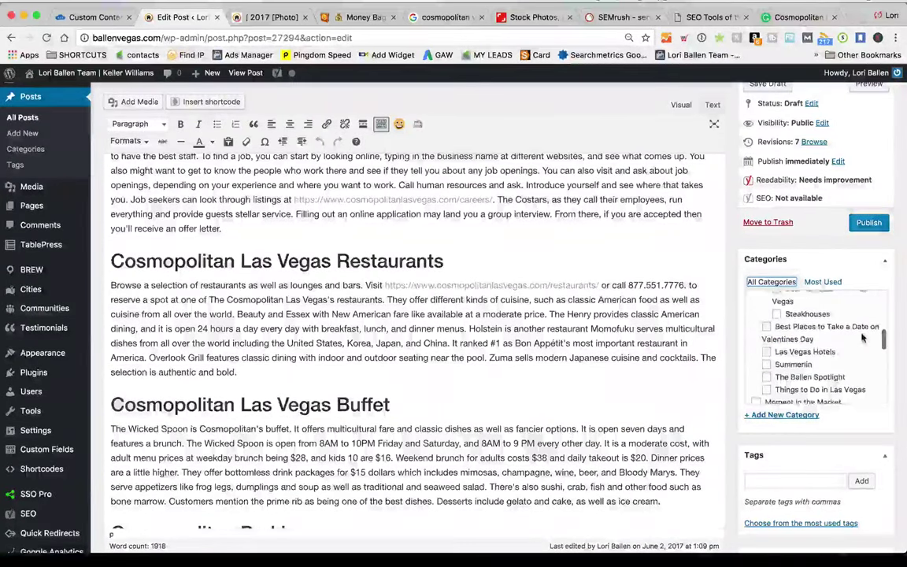
scroll(863, 340, "down", 5)
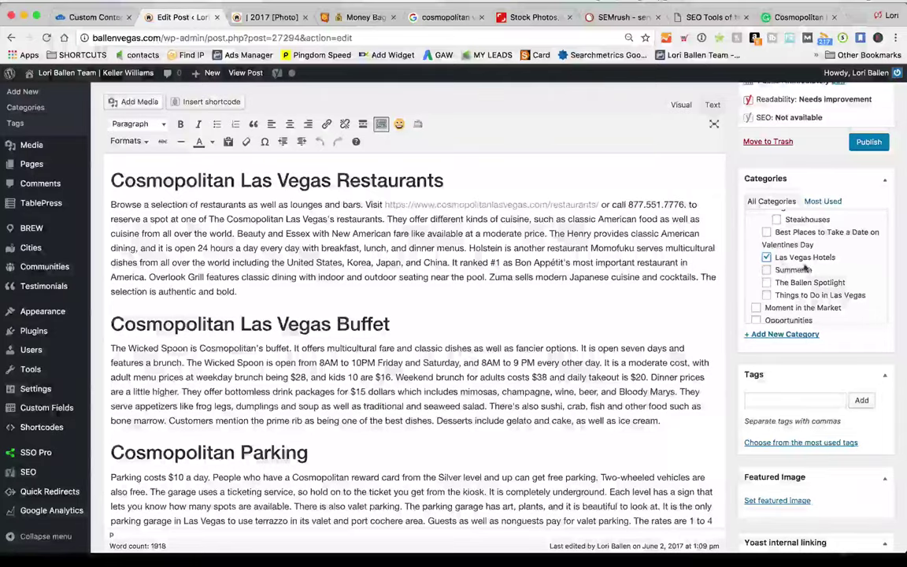
scroll(728, 278, "up", 10)
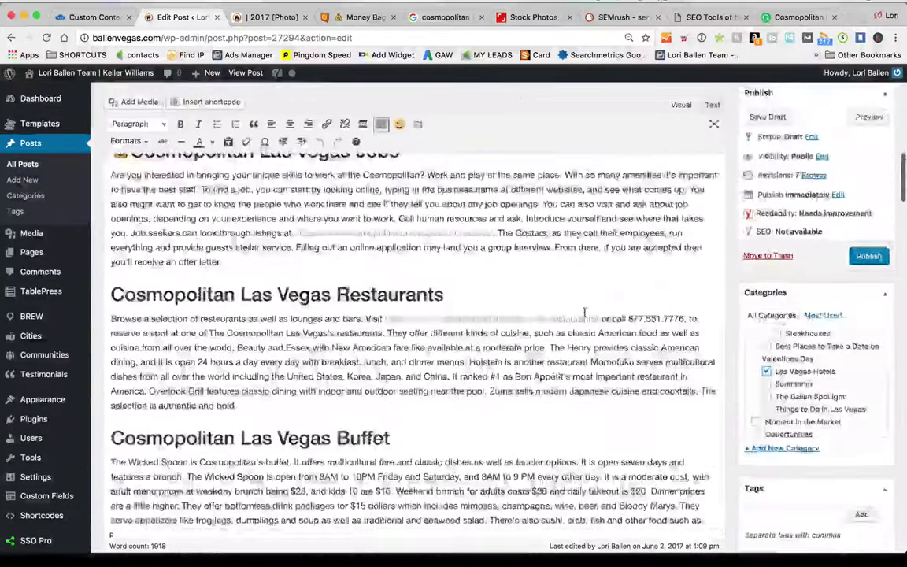
scroll(848, 331, "down", 3)
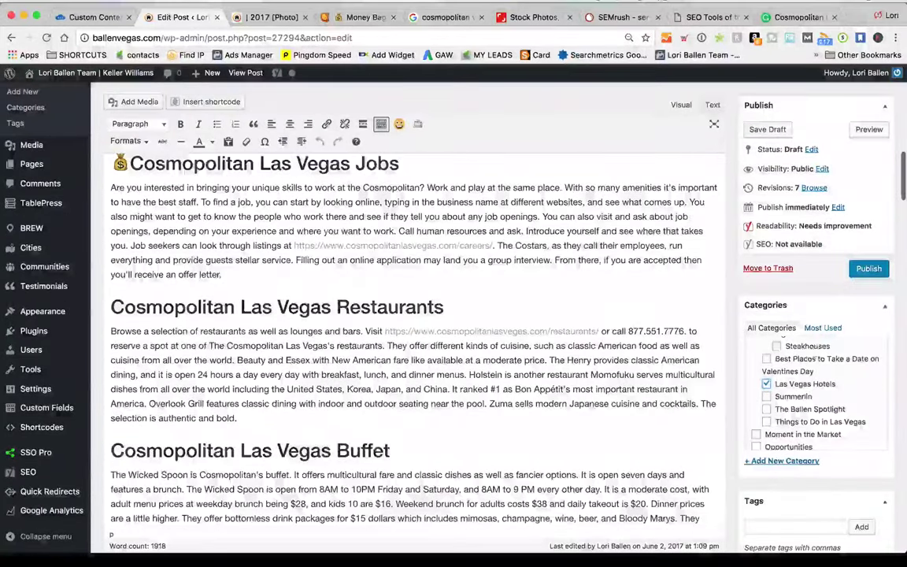
scroll(788, 315, "down", 3)
left_click(784, 409)
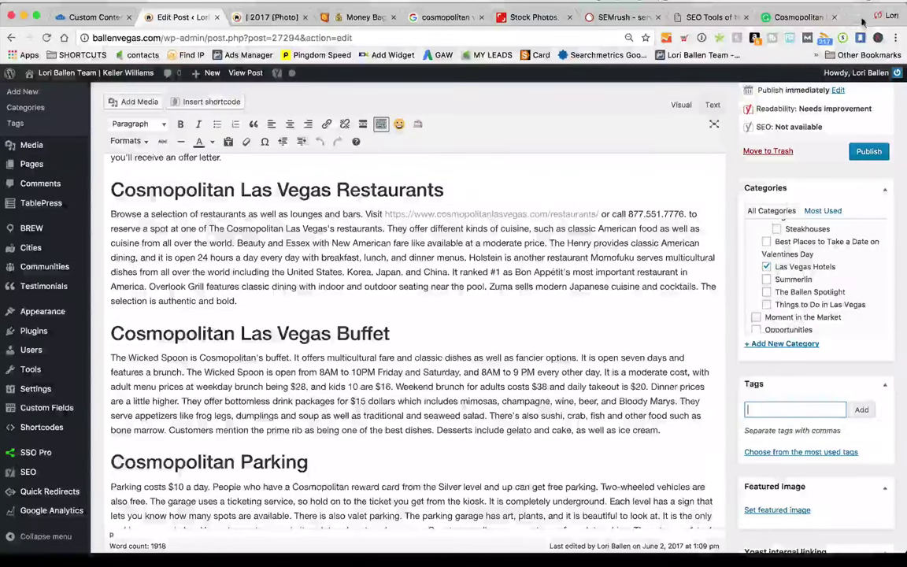
left_click(267, 17)
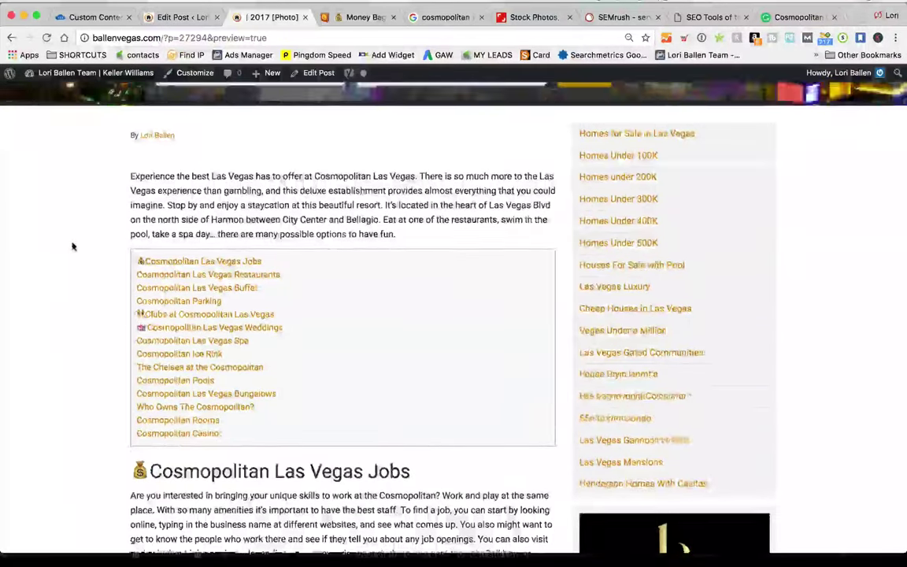
Clear the existing text from the preview page's footer search box
scroll(72, 246, "up", 2)
scroll(4, 302, "down", 9)
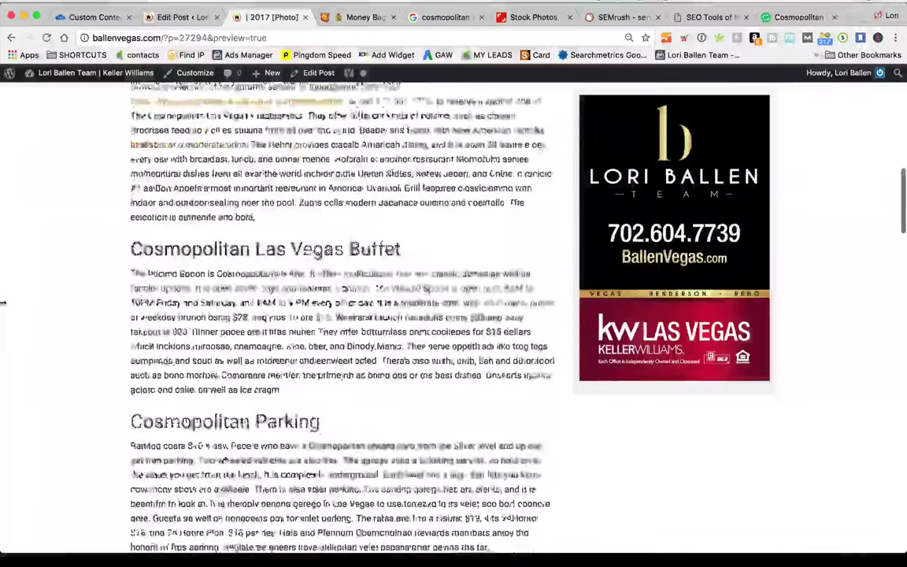
scroll(4, 302, "down", 10)
scroll(8, 308, "up", 5)
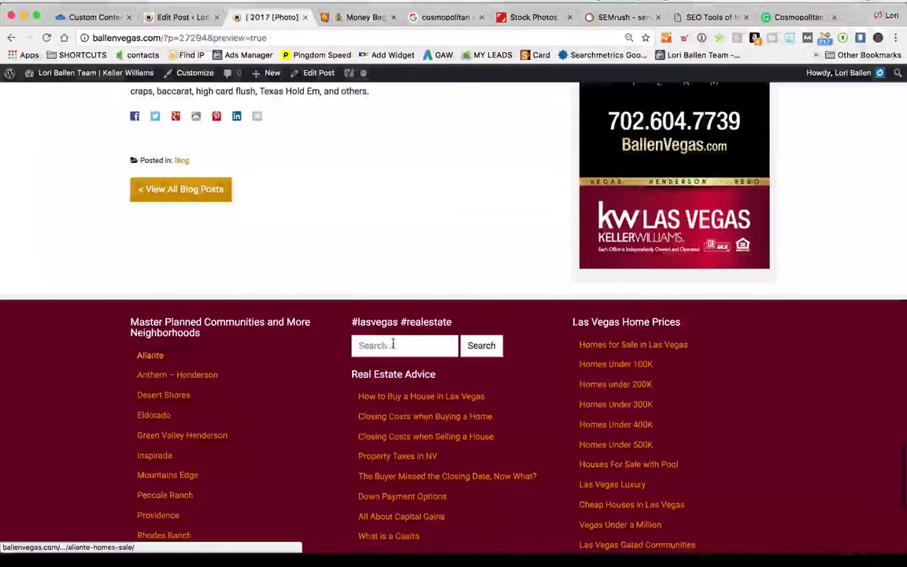
left_click(393, 344)
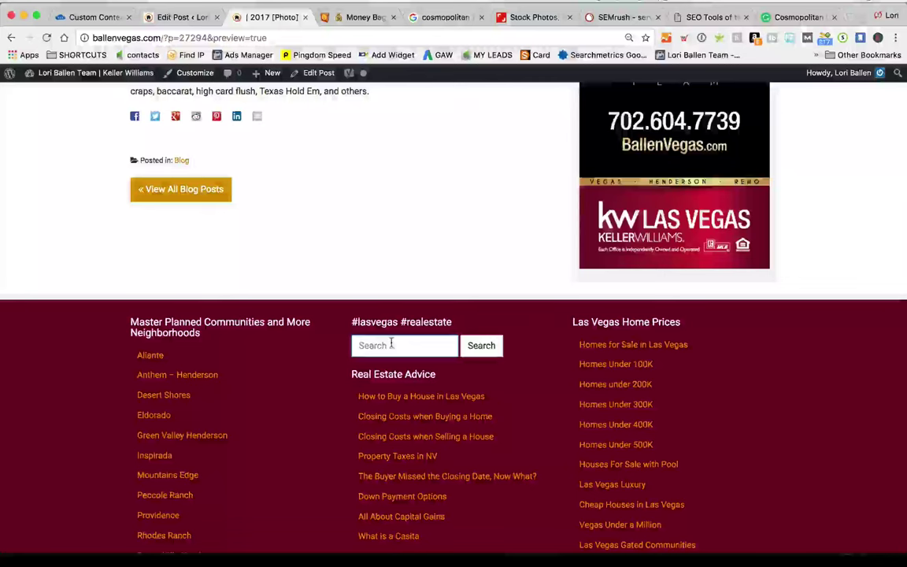
type("buying a house")
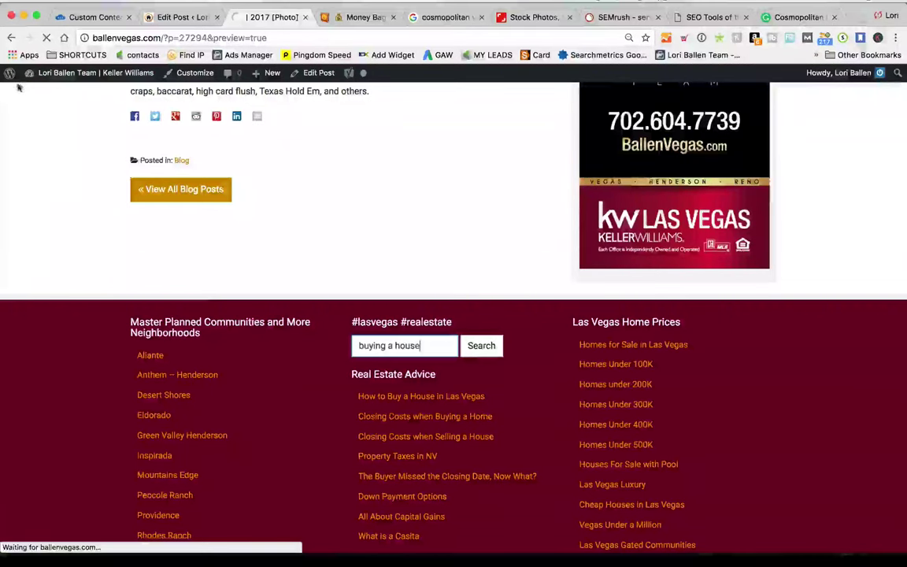
scroll(565, 368, "down", 1)
key("super+a")
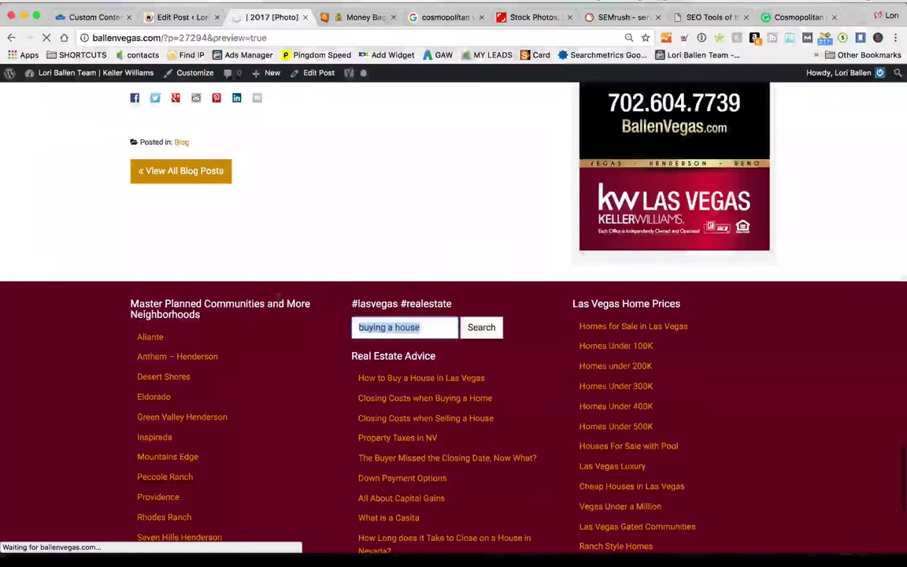
key("BackSpace")
Reload the preview page and enter 'pools' in the footer search box
right_click(358, 178)
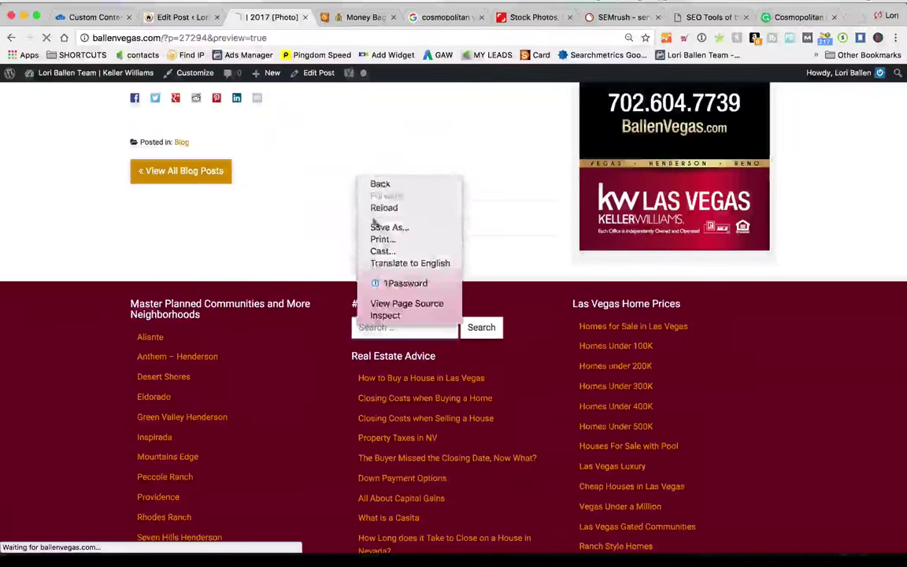
left_click(382, 208)
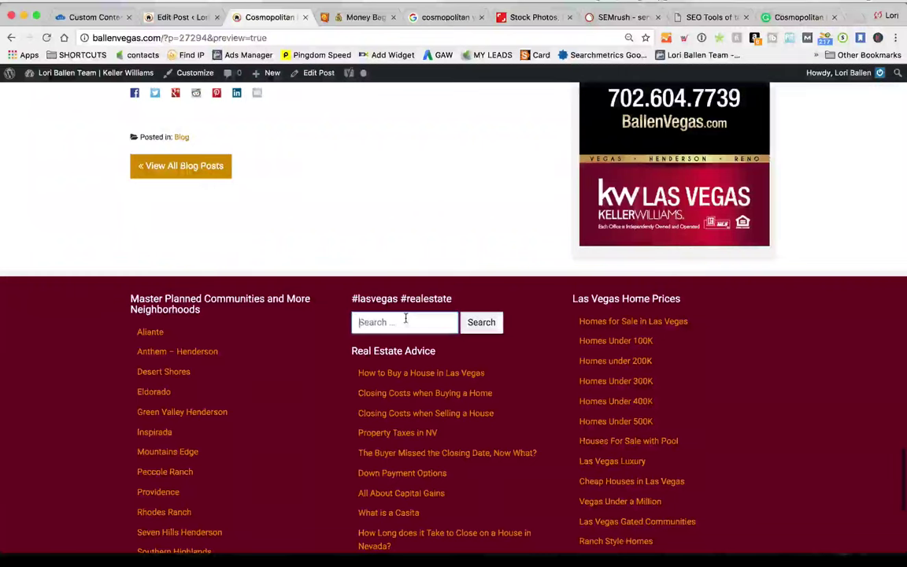
left_click(405, 318)
type("poo")
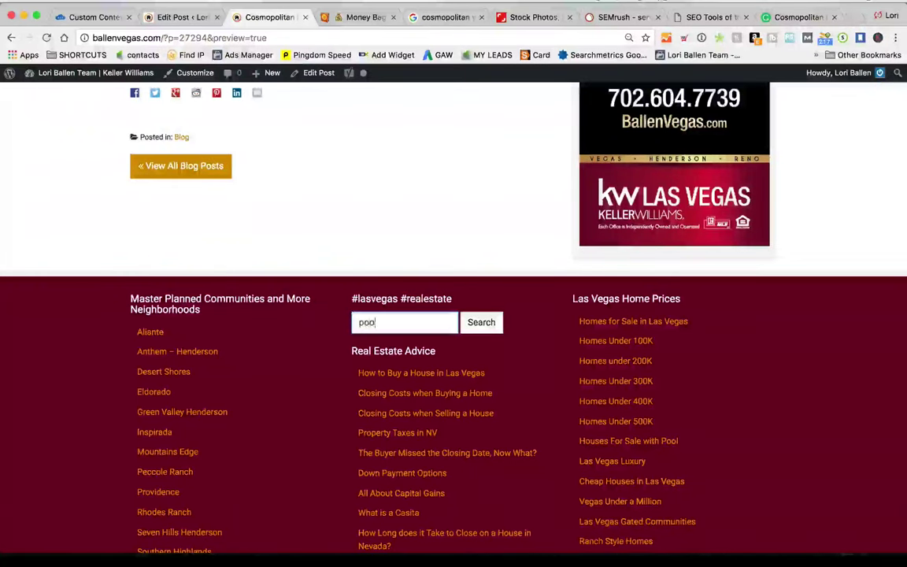
type("ls")
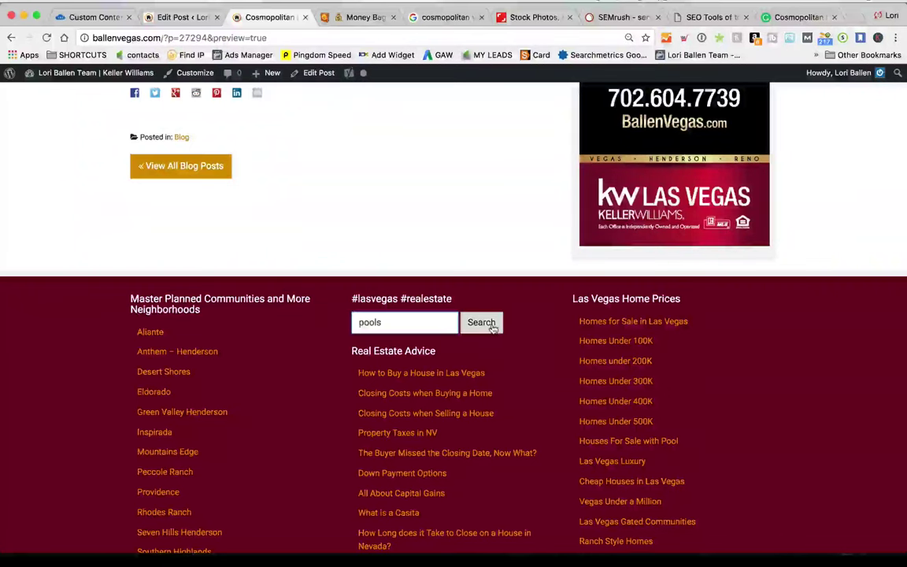
Run the site search for 'pools' and look over the results
left_click(488, 324)
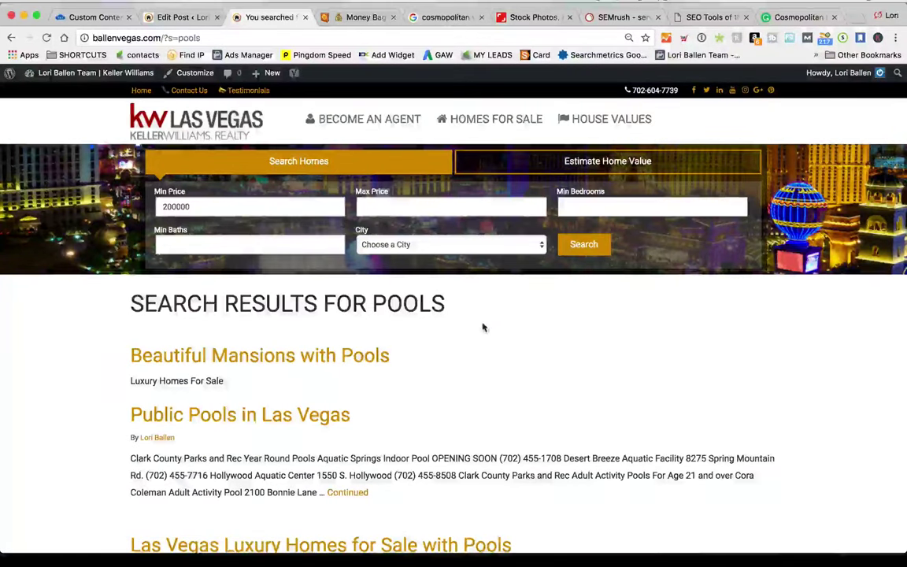
scroll(481, 329, "down", 2)
scroll(480, 329, "down", 2)
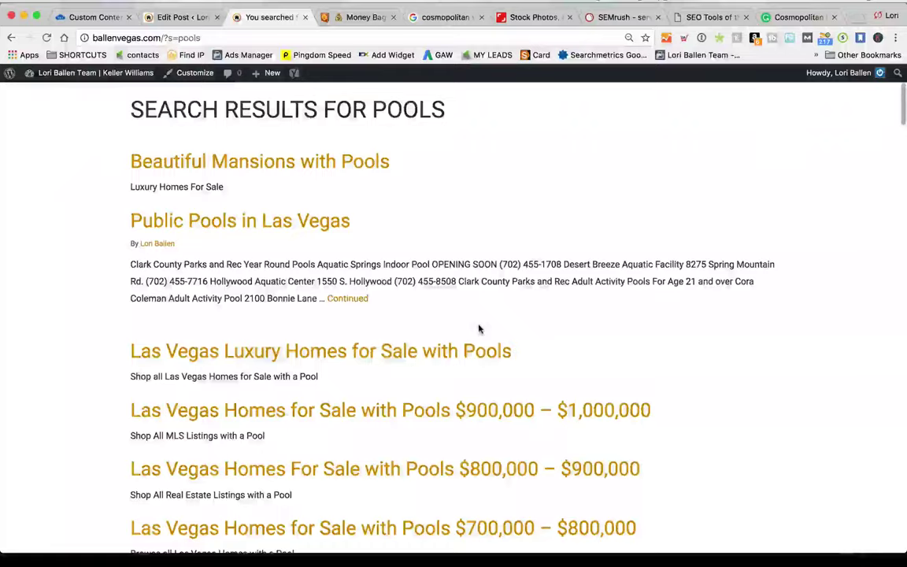
scroll(479, 328, "down", 15)
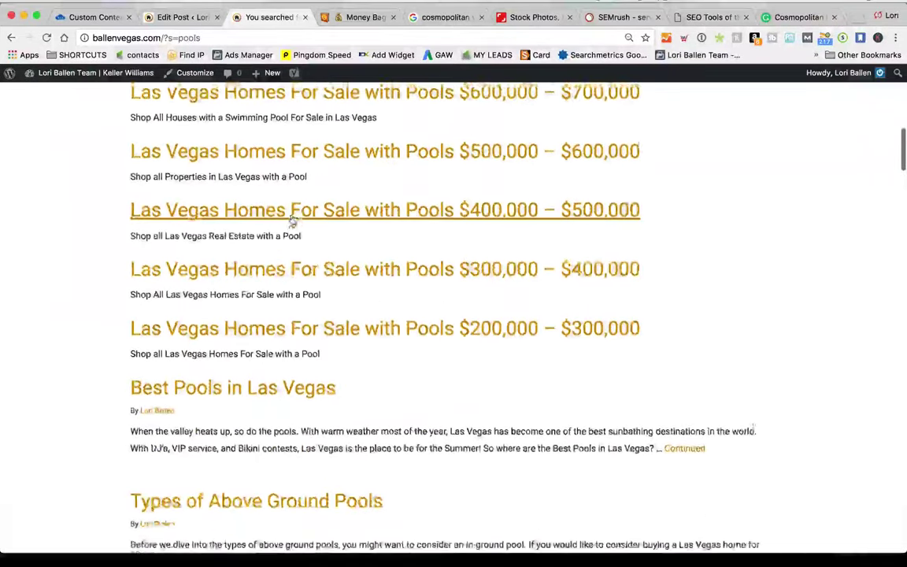
scroll(291, 219, "down", 20)
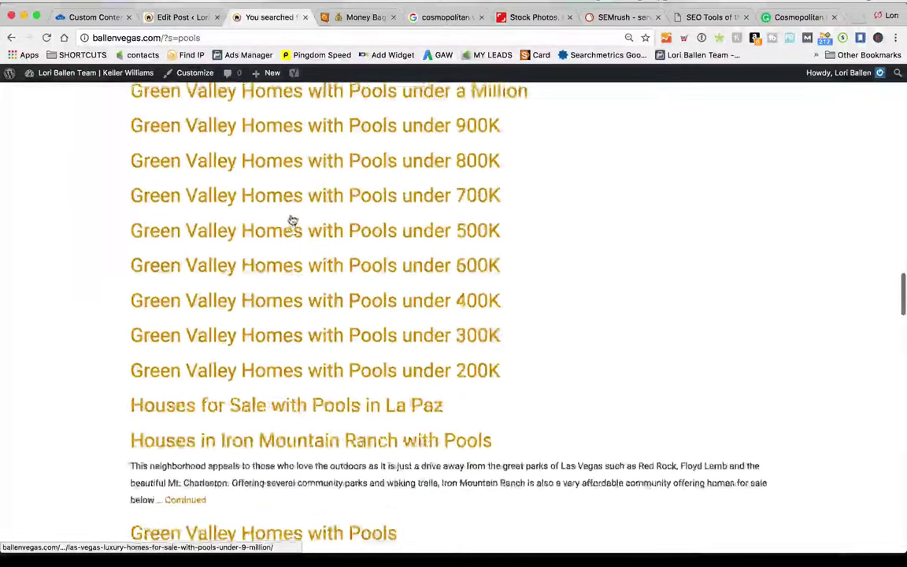
scroll(291, 223, "up", 20)
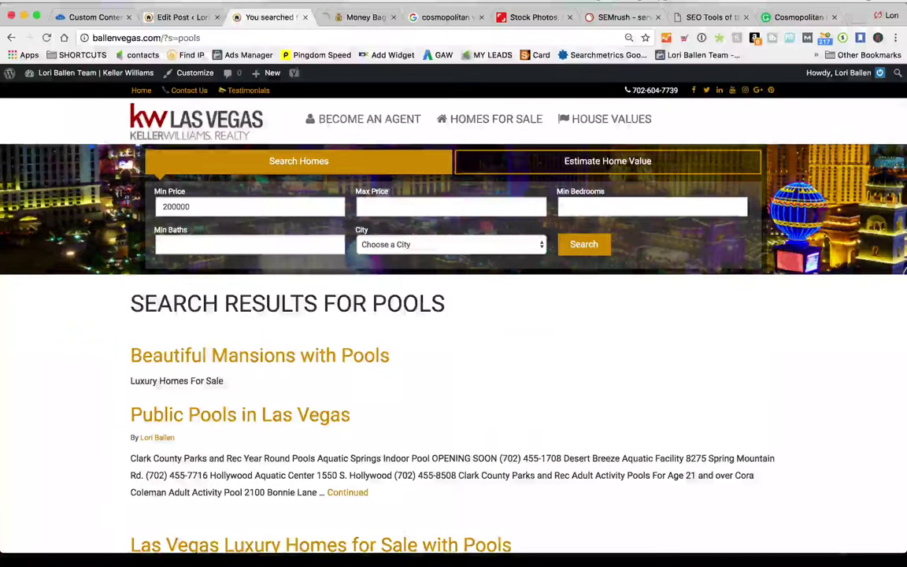
left_click(338, 359)
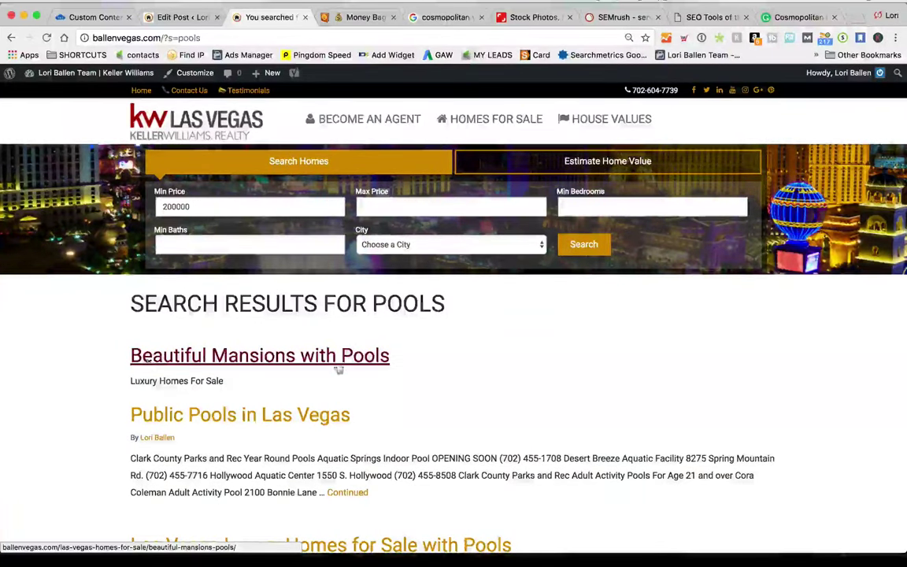
Go back, search 'swimming pools' instead, and open the Best Pools in Las Vegas result
key("super+bracketleft")
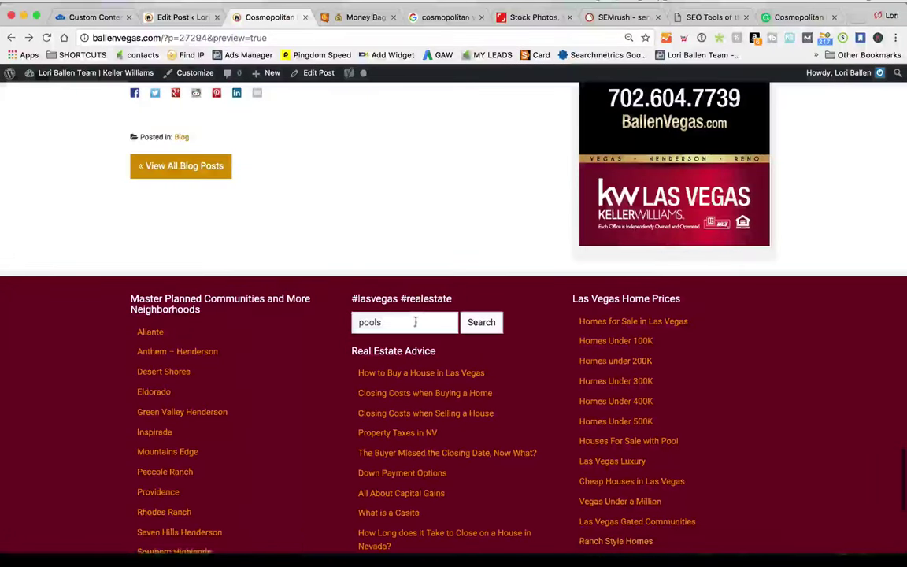
left_click_drag(415, 322, 359, 312)
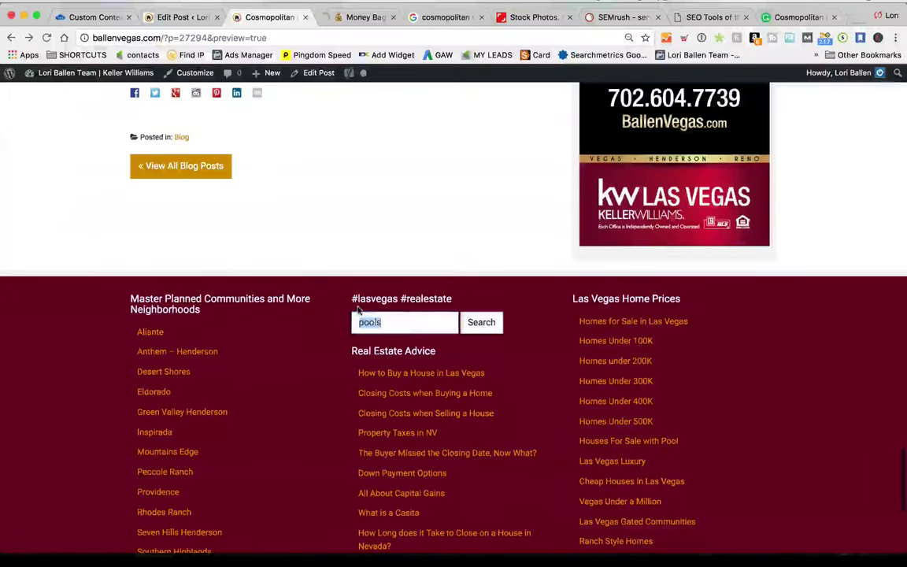
type("swimming p")
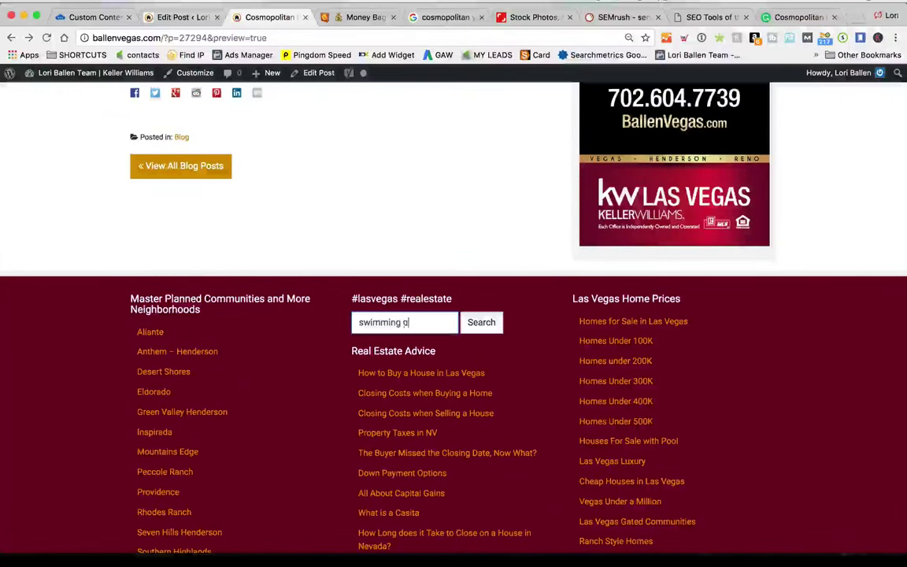
type("ools")
key("Return")
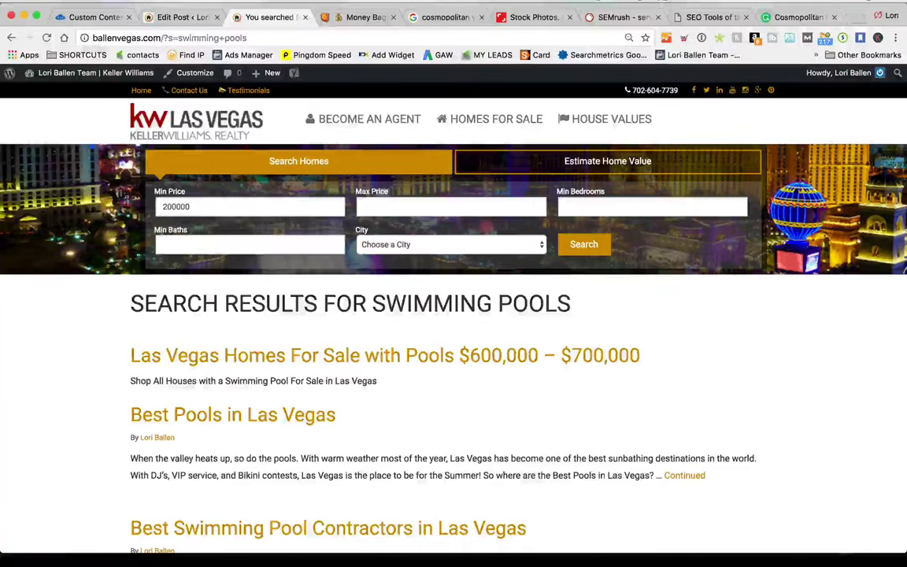
scroll(298, 395, "down", 5)
scroll(298, 395, "up", 5)
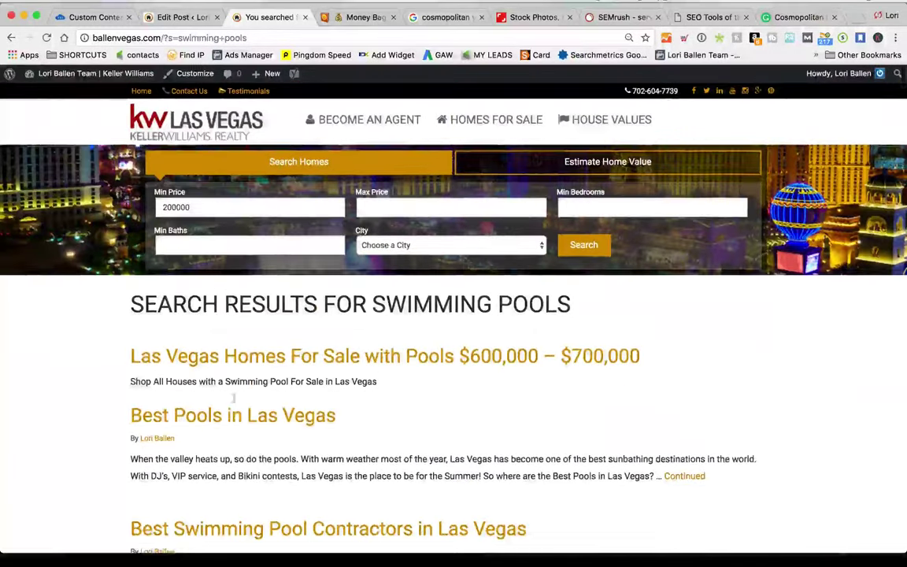
scroll(244, 370, "down", 1)
left_click(238, 360)
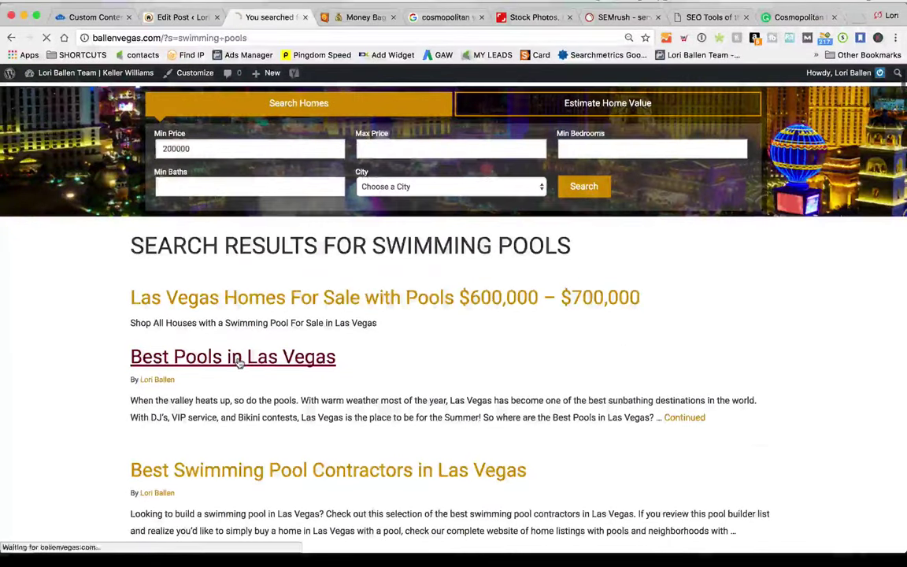
Use the admin bar's Edit Post to open Best Pools in Las Vegas in the editor
scroll(488, 381, "down", 3)
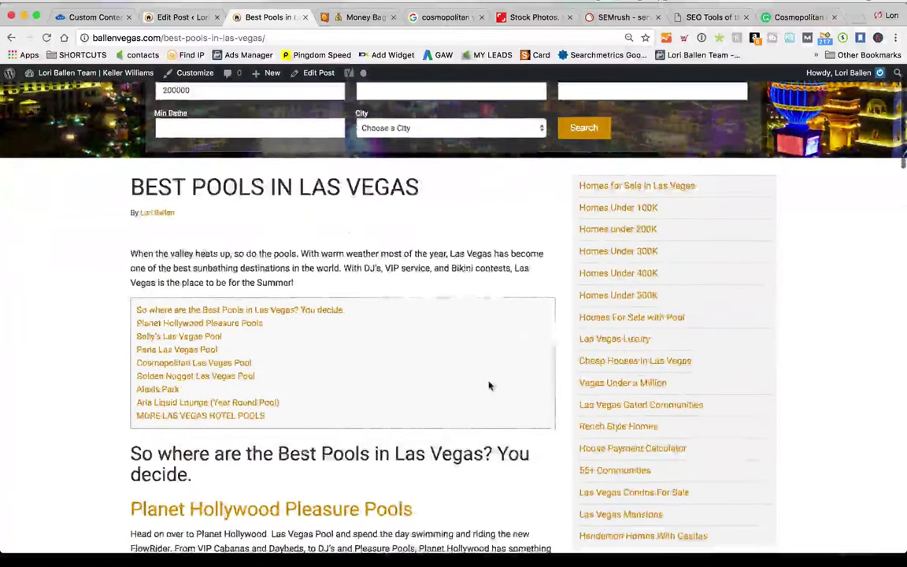
scroll(386, 370, "up", 3)
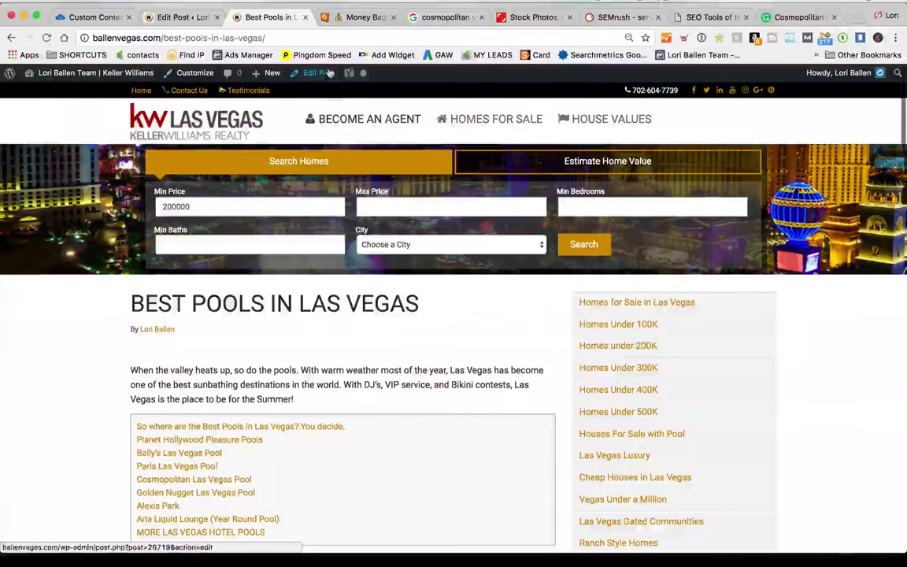
left_click(320, 76)
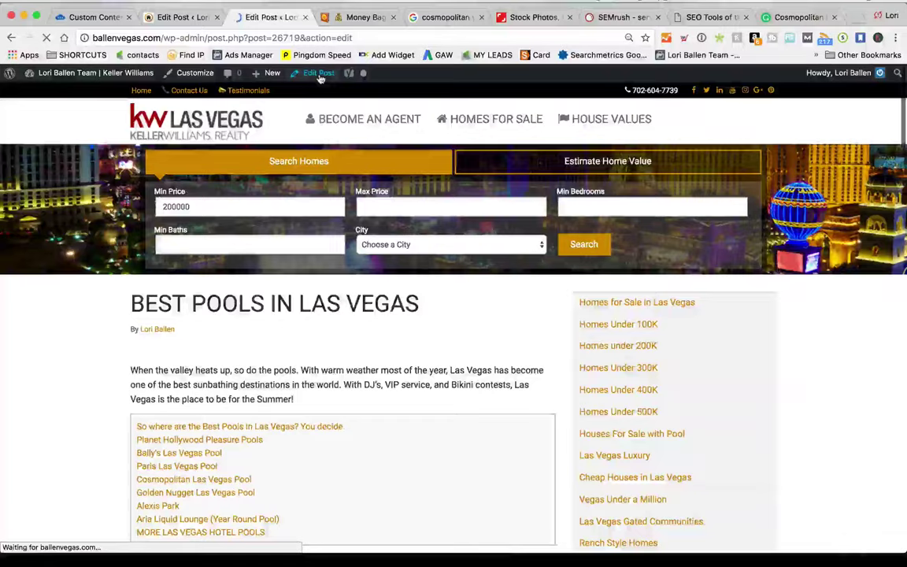
scroll(761, 403, "down", 2)
scroll(761, 403, "down", 5)
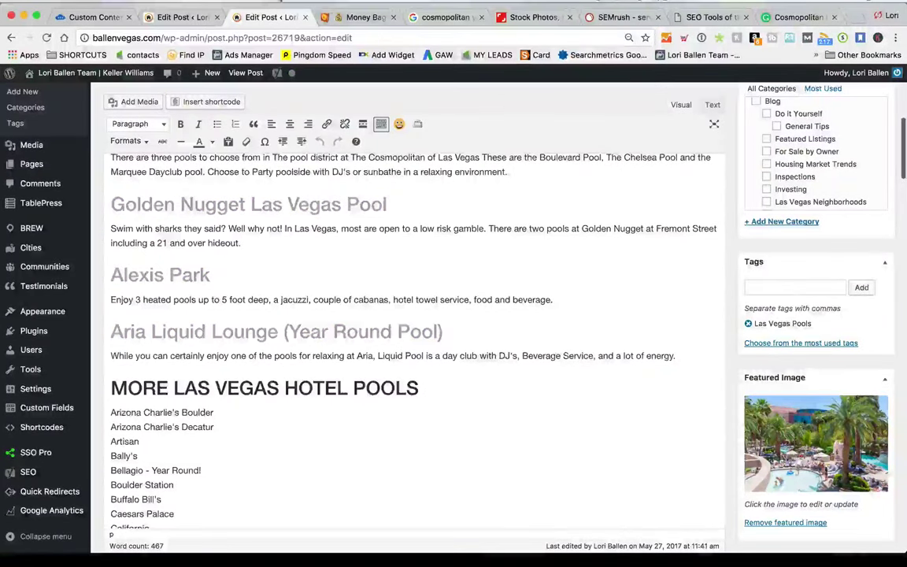
scroll(709, 394, "up", 3)
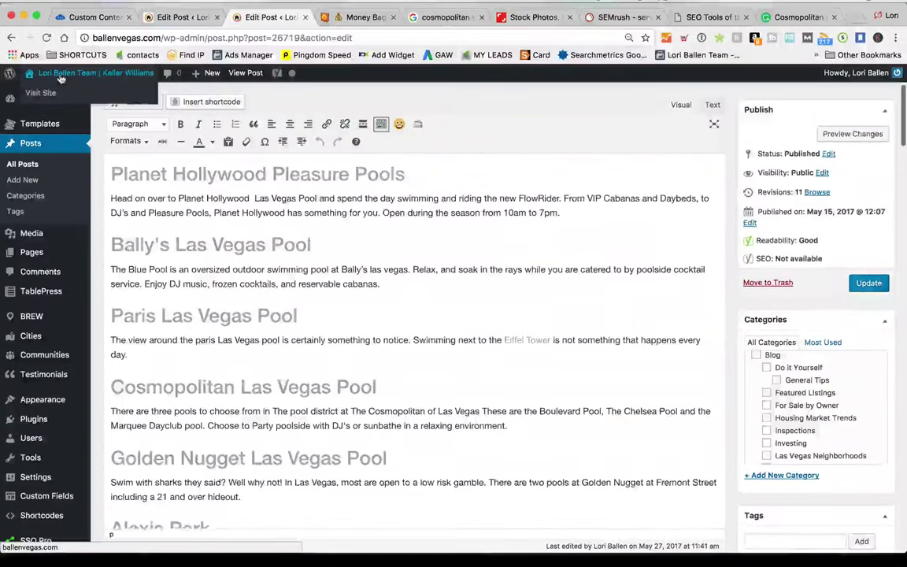
Visit the public site, search 'las vegas pools', and open the Best Pools in Las Vegas result
mouse_move(71, 73)
left_click(43, 93)
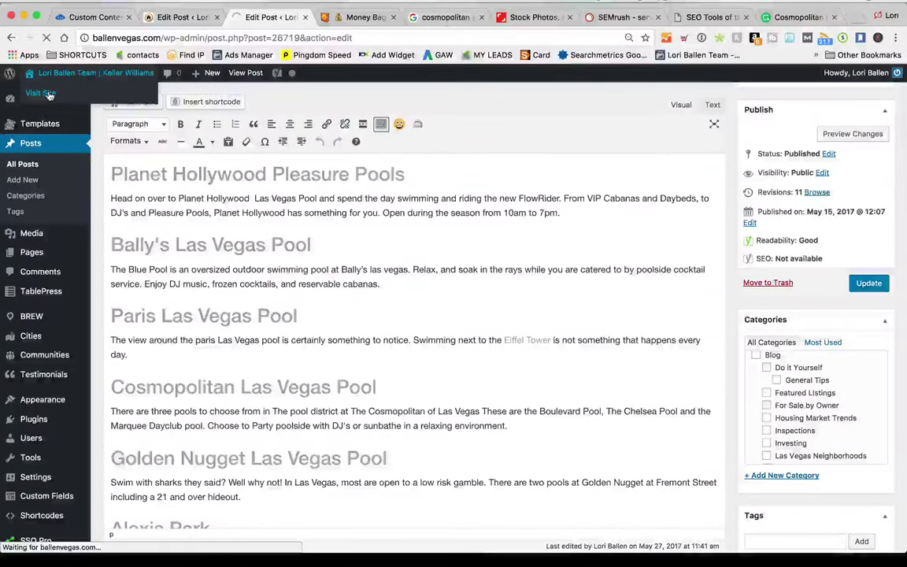
scroll(347, 347, "down", 10)
scroll(348, 348, "down", 10)
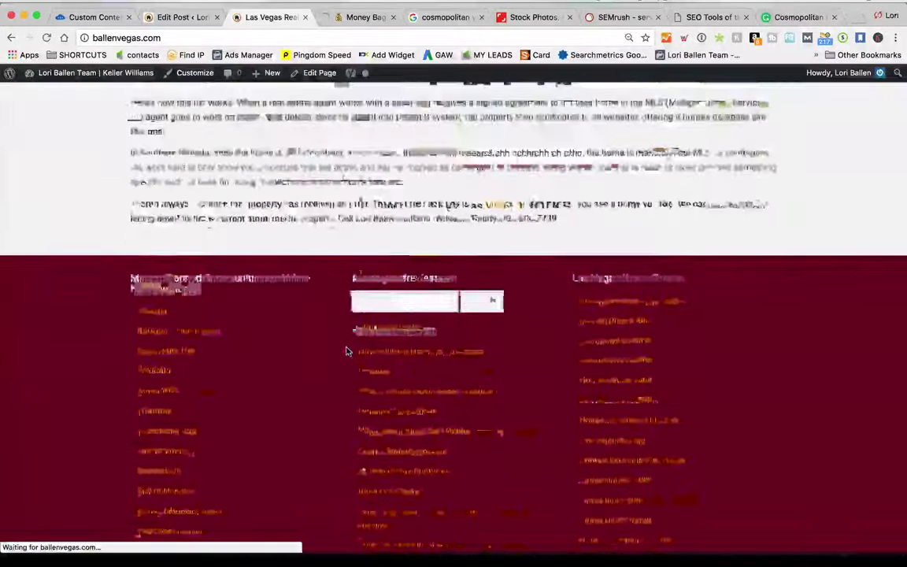
scroll(370, 358, "up", 4)
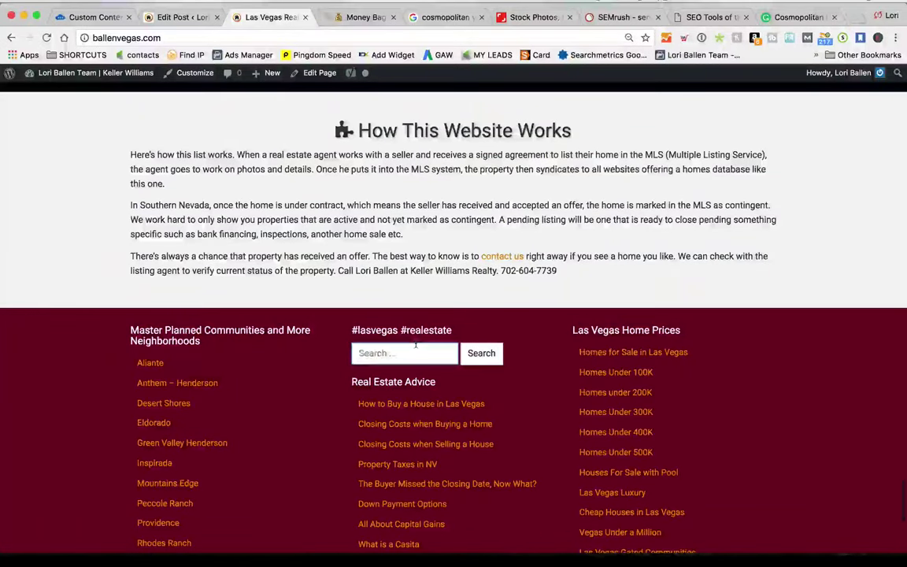
type("egas pools")
key("Return")
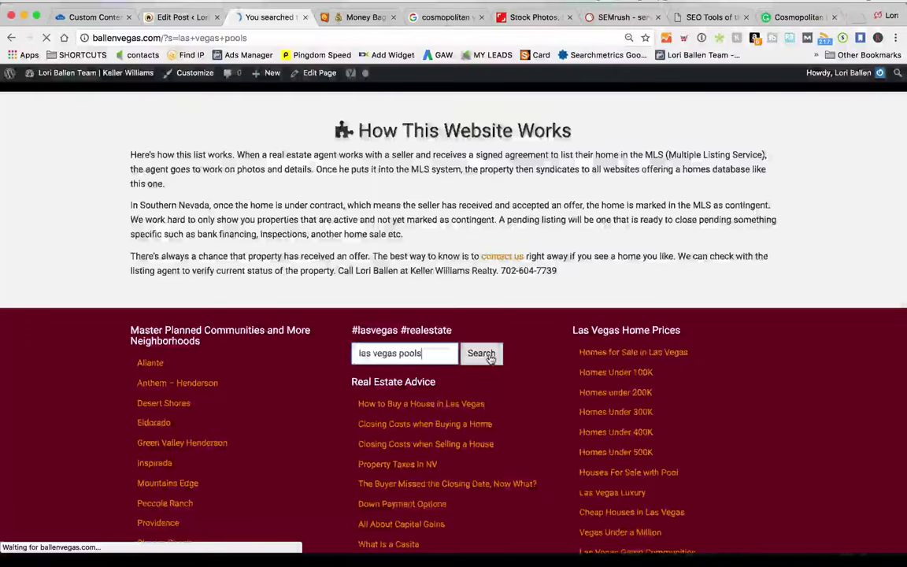
scroll(71, 326, "down", 10)
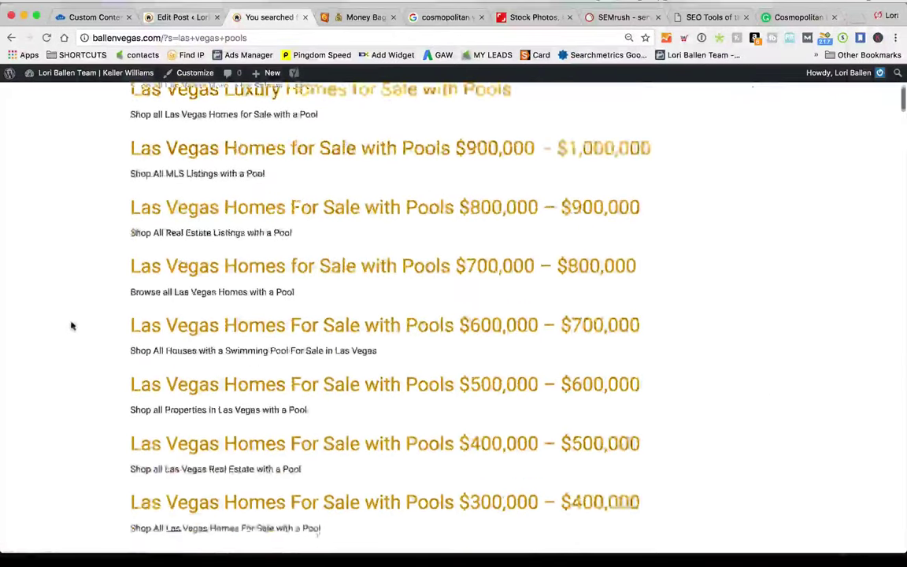
scroll(71, 326, "down", 4)
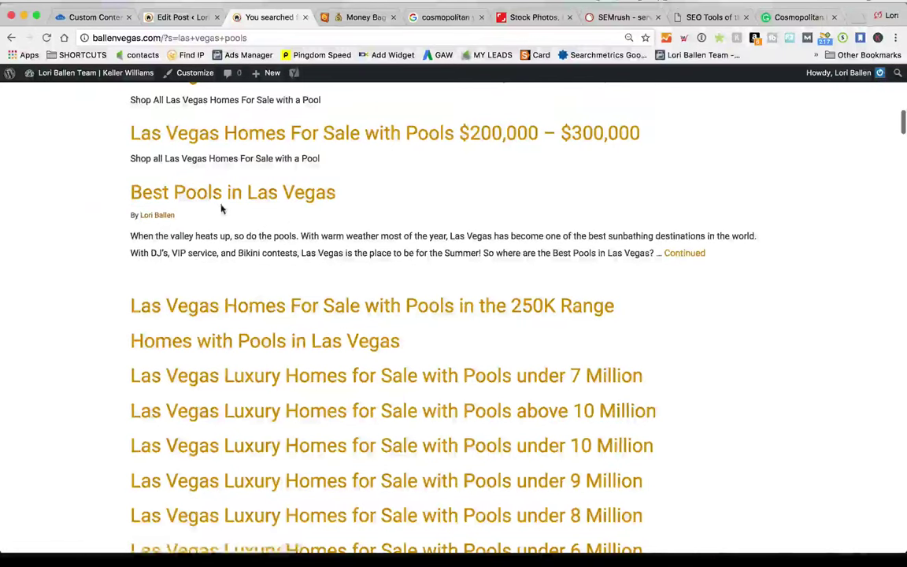
left_click(306, 197)
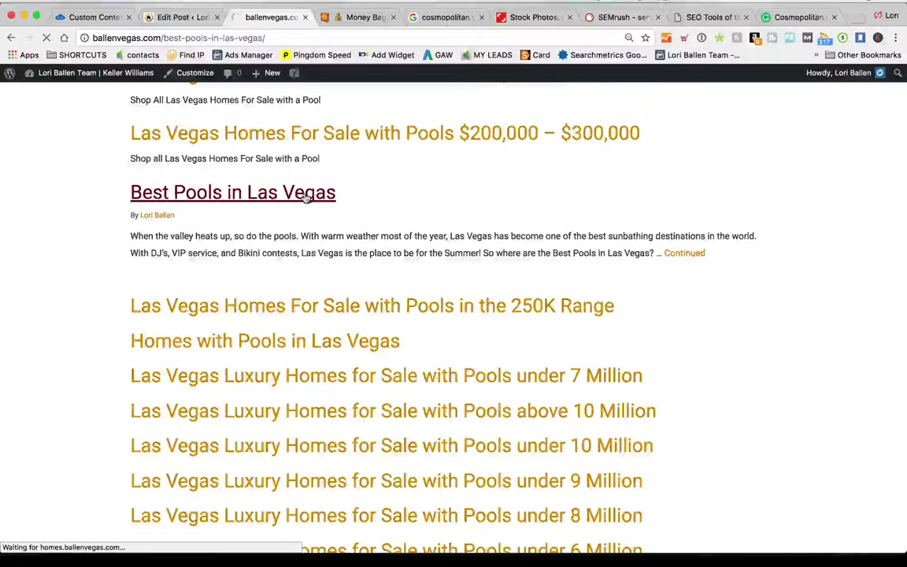
Scroll through the Best Pools in Las Vegas post's pool sections and hotel pools list to the footer
scroll(79, 260, "down", 10)
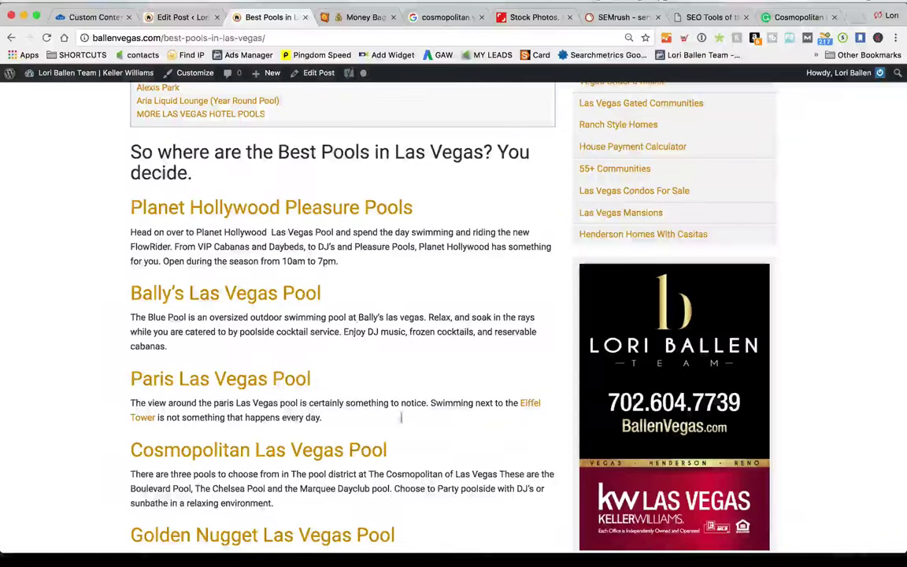
scroll(103, 376, "down", 10)
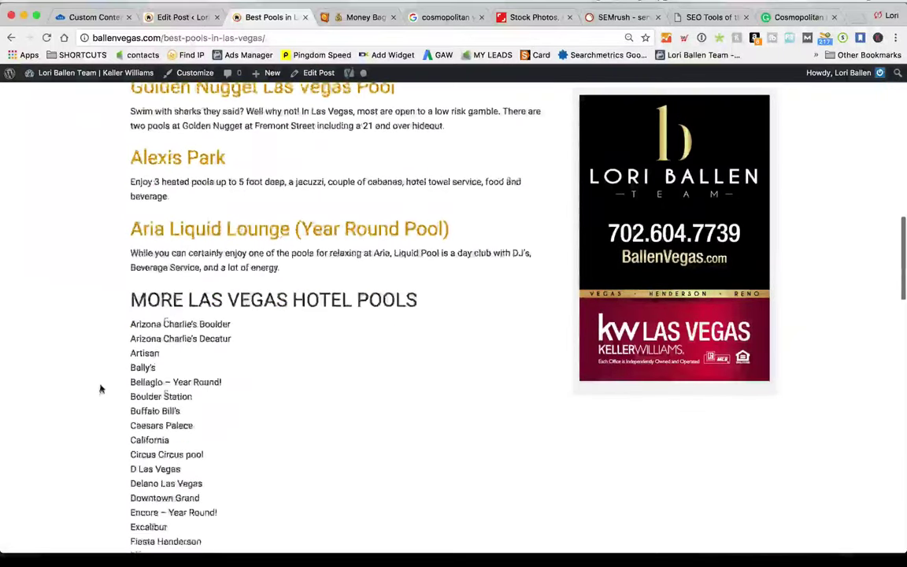
scroll(105, 378, "up", 10)
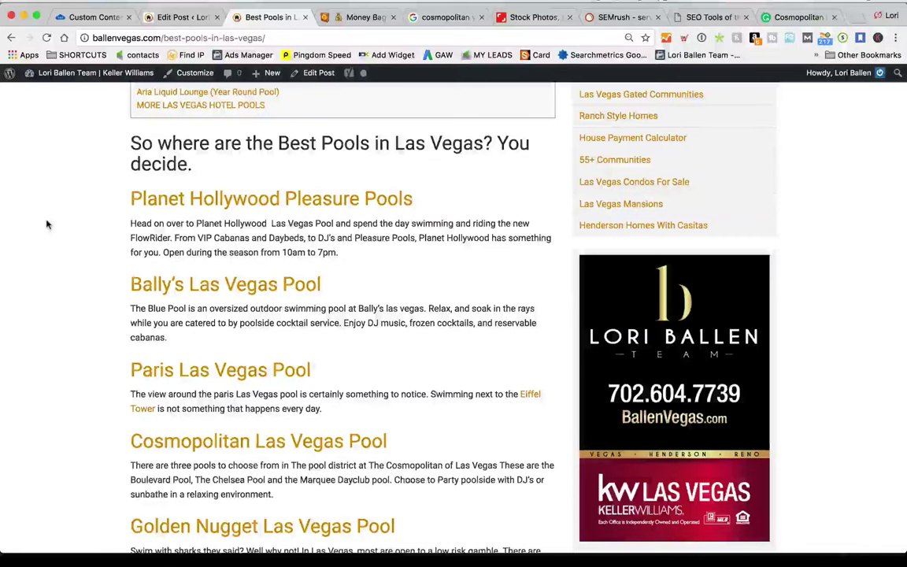
scroll(120, 396, "down", 1)
scroll(120, 396, "down", 2)
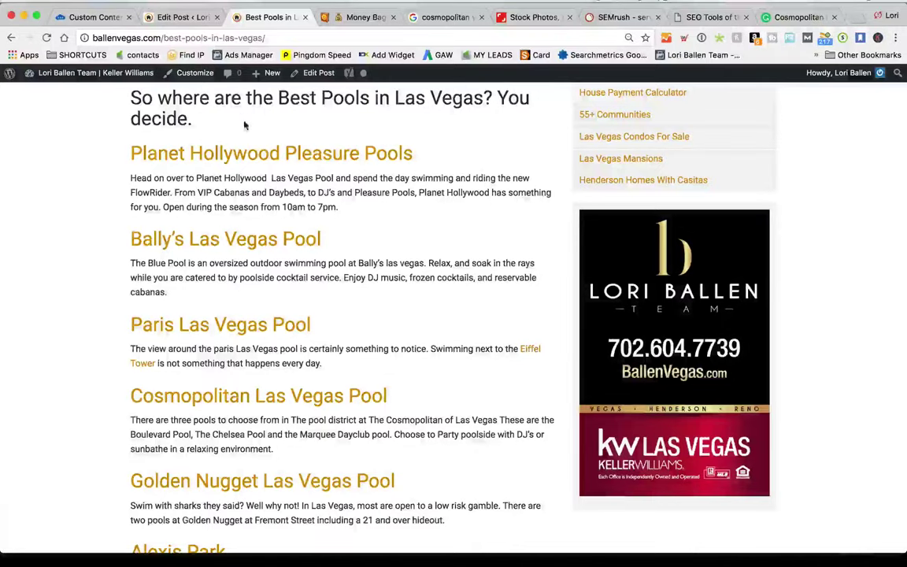
scroll(214, 265, "up", 1)
scroll(214, 264, "down", 15)
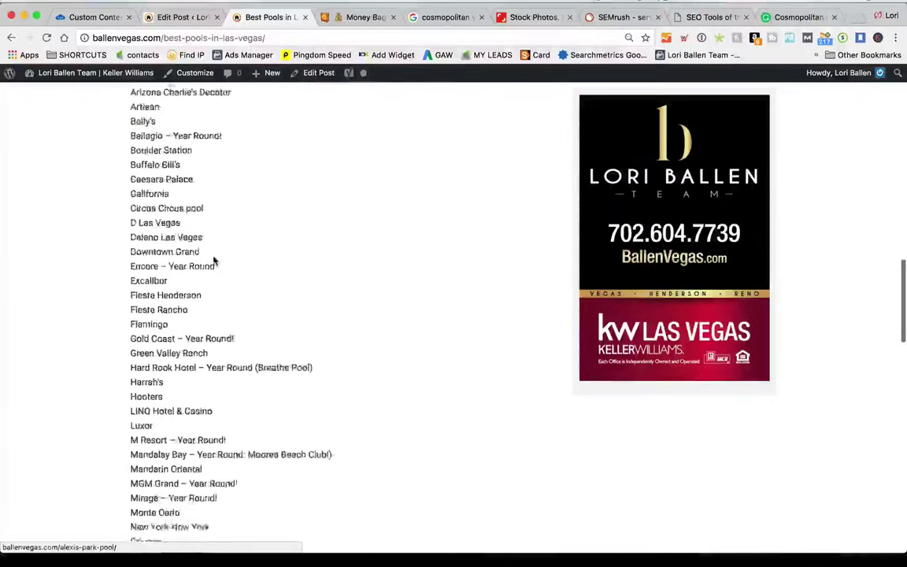
scroll(214, 261, "up", 15)
scroll(214, 261, "down", 17)
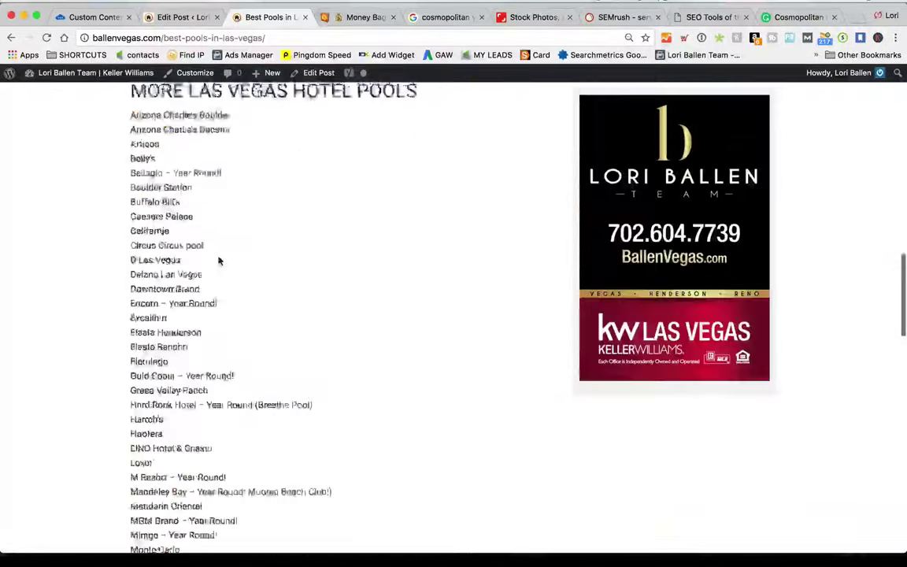
scroll(219, 262, "down", 12)
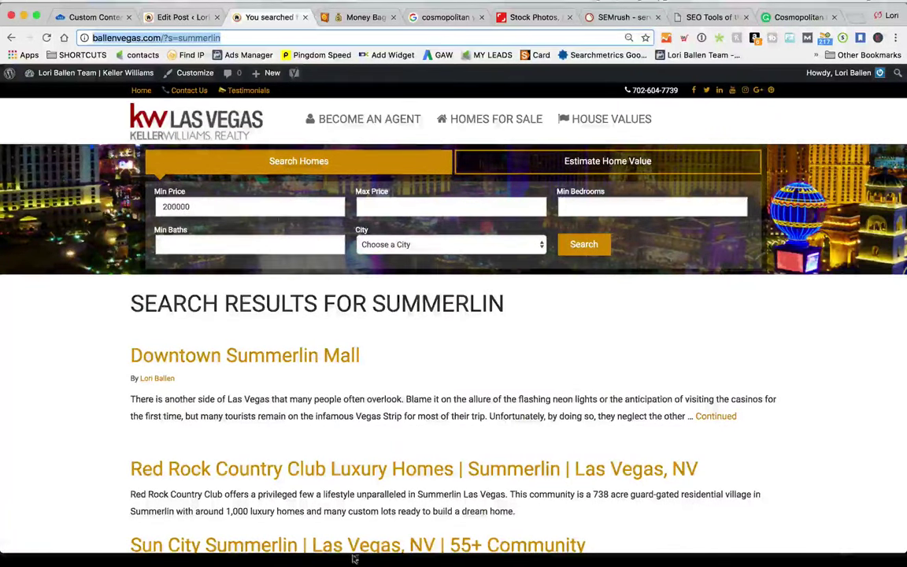
Scroll through the summerlin search results, then switch to the Money Bag emoji page on Emojipedia
scroll(357, 340, "down", 10)
scroll(356, 340, "down", 12)
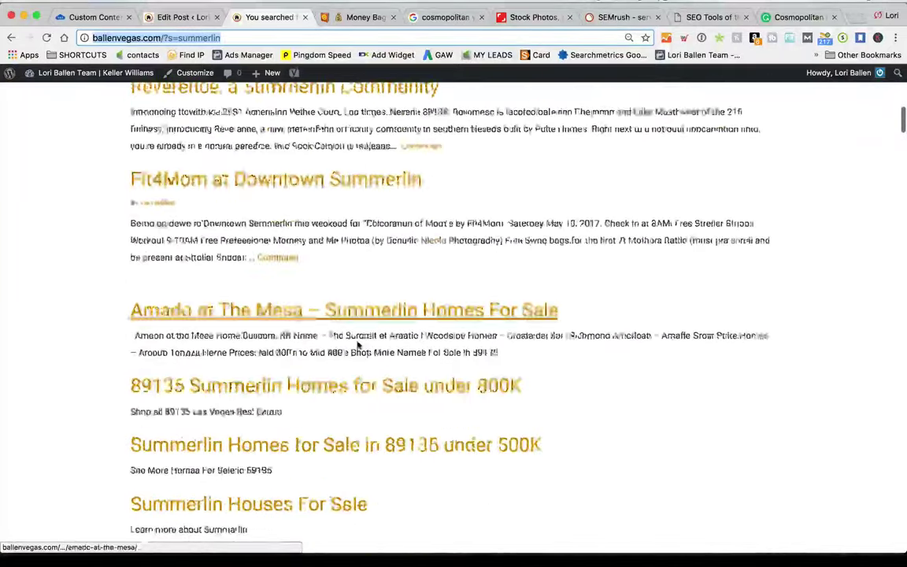
scroll(357, 346, "down", 8)
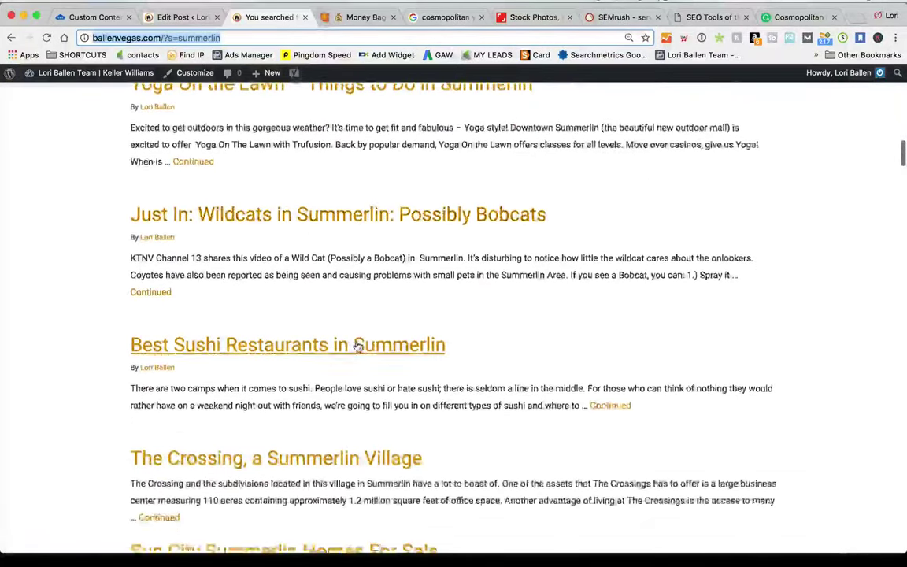
scroll(148, 328, "down", 15)
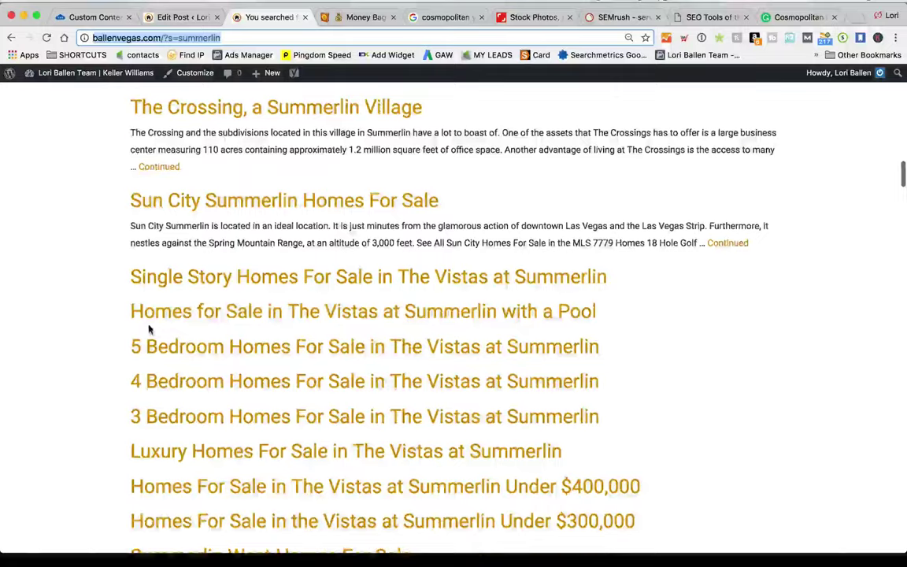
scroll(189, 318, "down", 10)
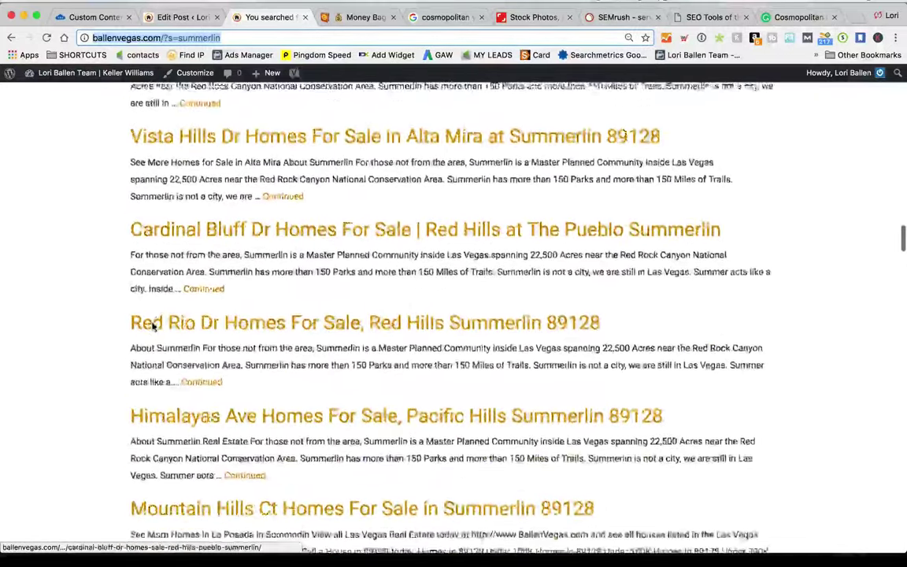
scroll(189, 319, "up", 20)
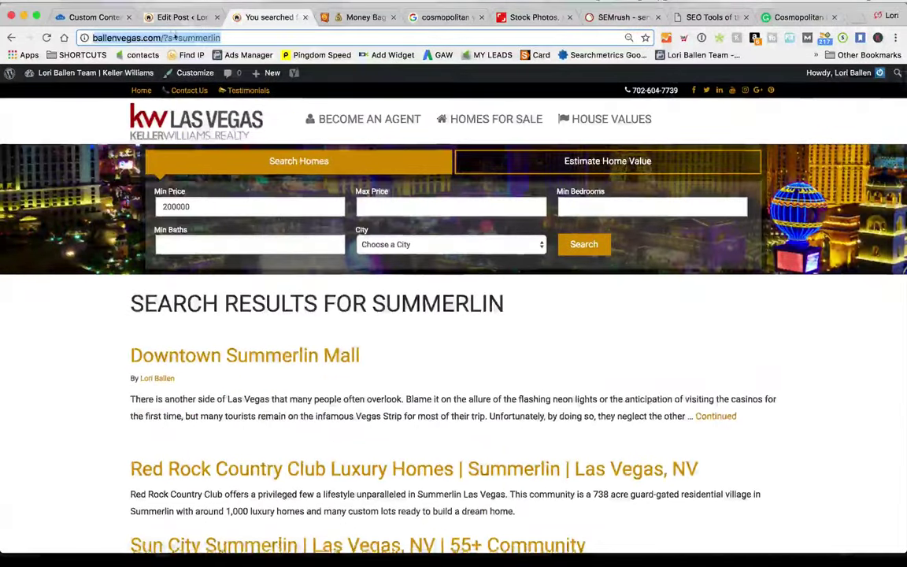
left_click(230, 38)
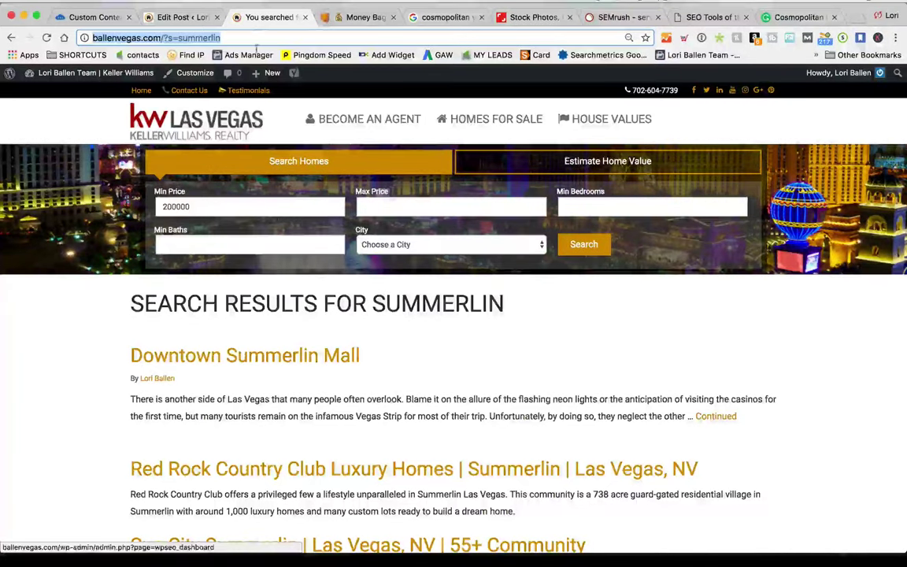
left_click(339, 19)
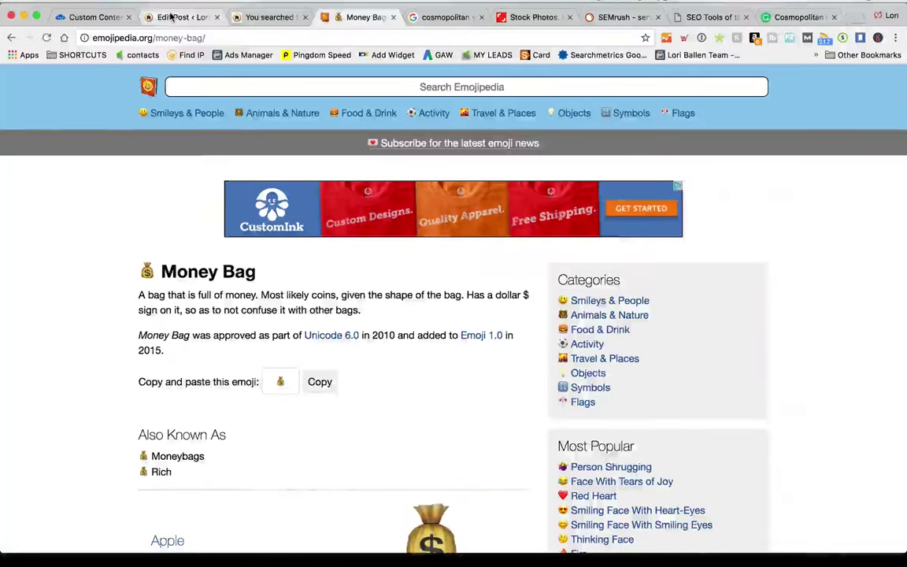
In the Cosmopolitan draft's Tags box, pick Las Vegas Pools from the most used tags
left_click(180, 17)
scroll(488, 504, "up", 4)
scroll(492, 500, "down", 2)
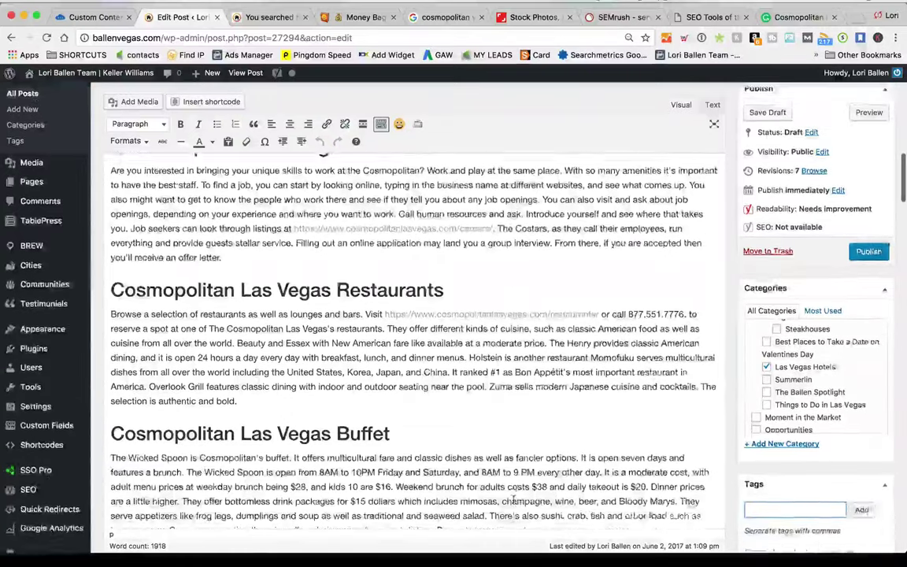
scroll(515, 499, "down", 2)
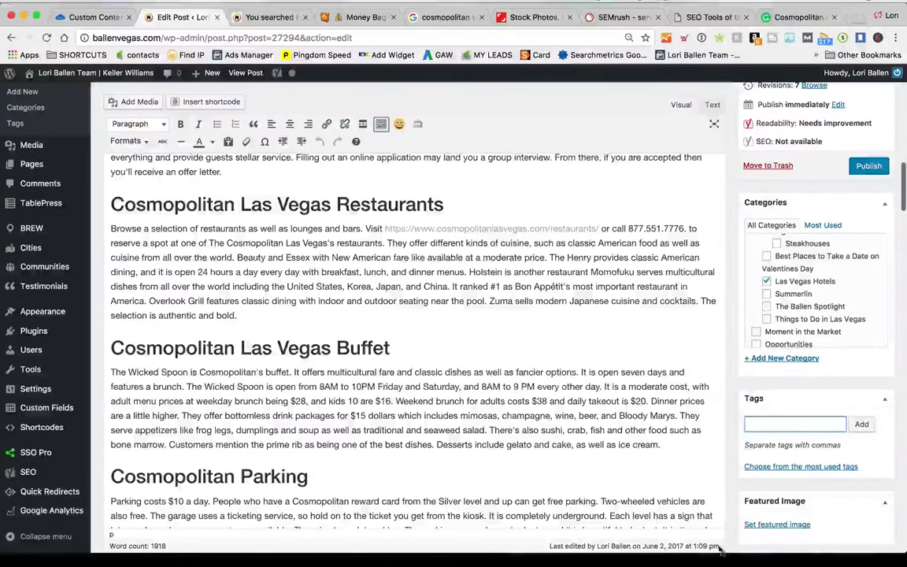
scroll(829, 327, "down", 2)
scroll(729, 341, "down", 1)
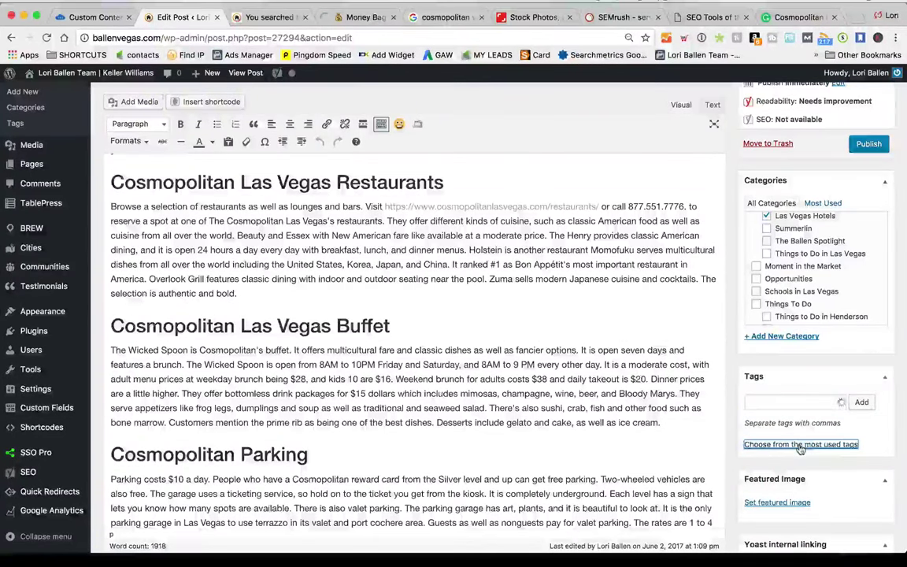
scroll(890, 481, "down", 2)
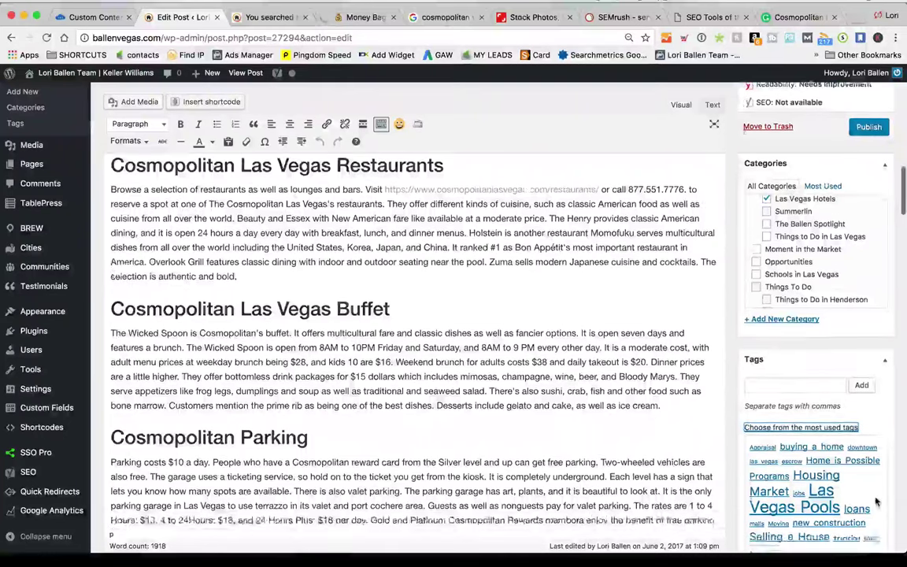
scroll(904, 502, "down", 1)
left_click(819, 471)
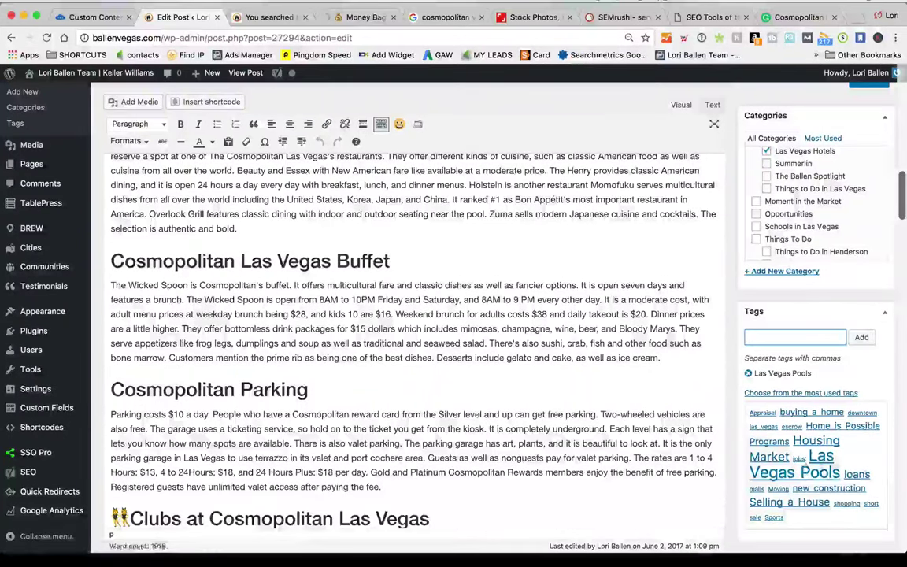
Delete the empty Heading 2 line between the Weddings paragraph and the Spa heading
scroll(867, 465, "down", 3)
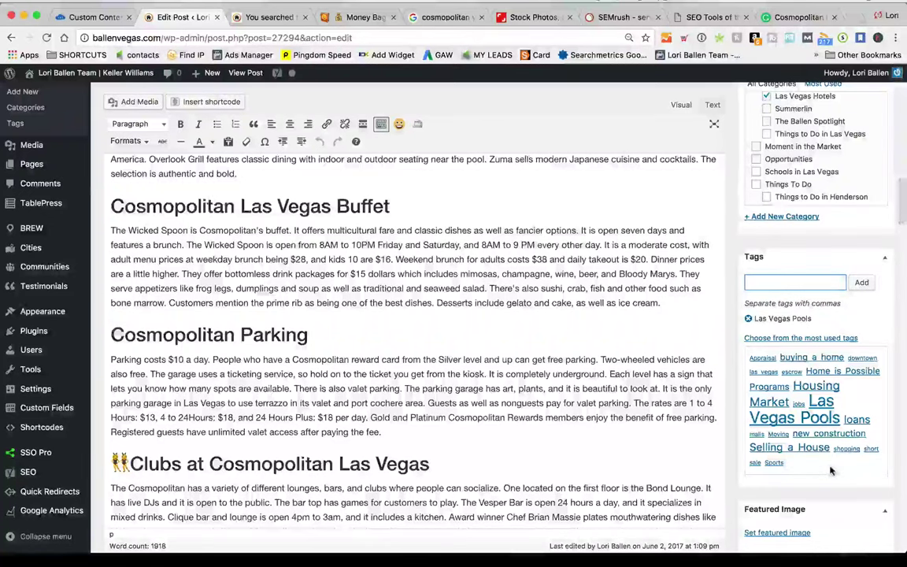
left_click(601, 334)
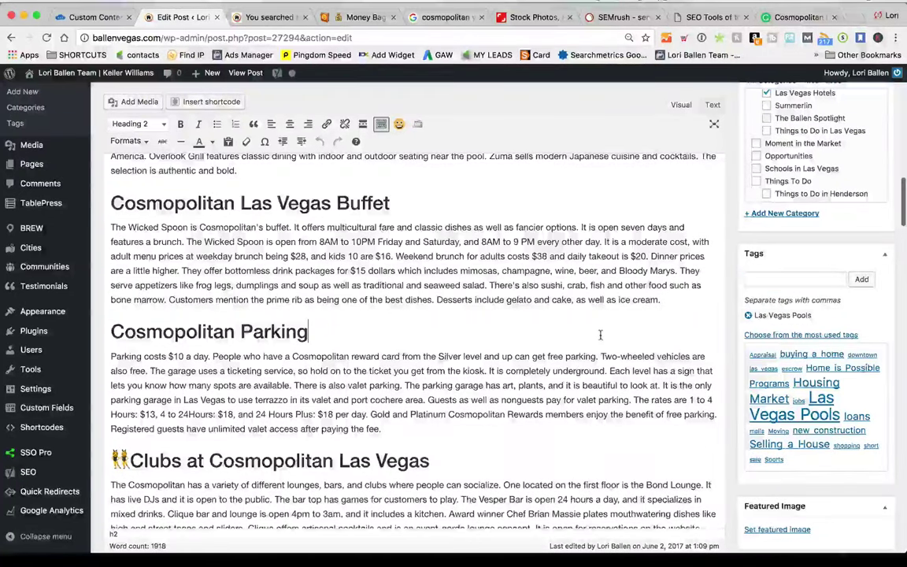
scroll(600, 336, "up", 2)
scroll(600, 336, "up", 2)
scroll(605, 341, "down", 5)
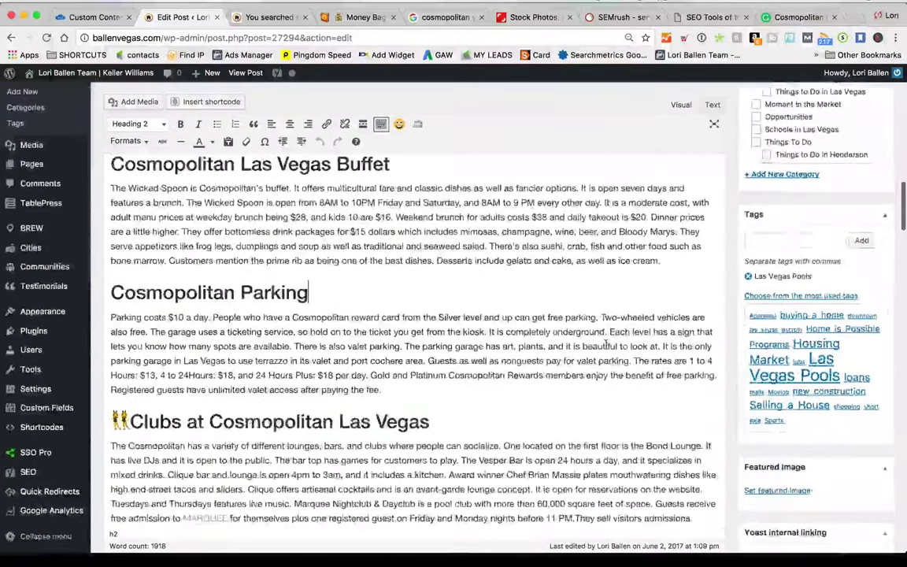
scroll(606, 343, "down", 1)
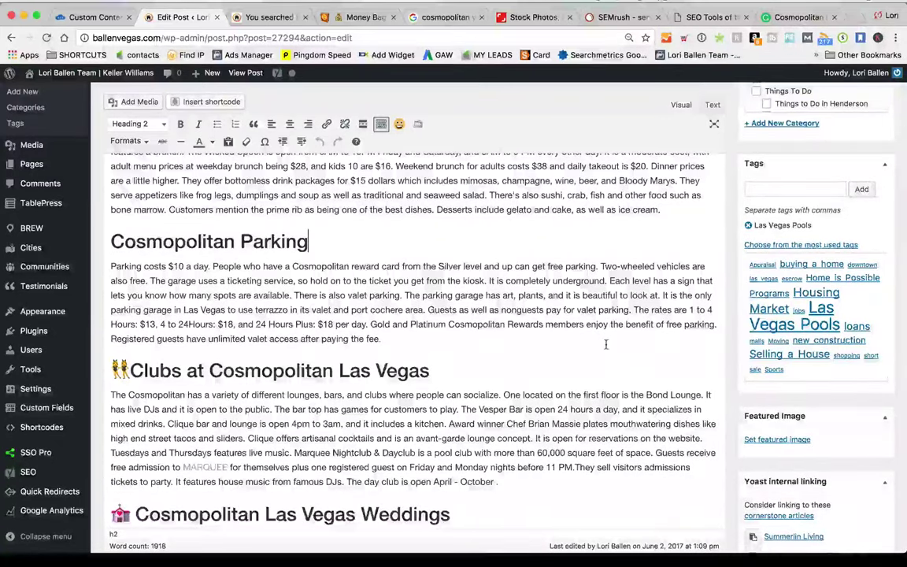
scroll(607, 344, "up", 15)
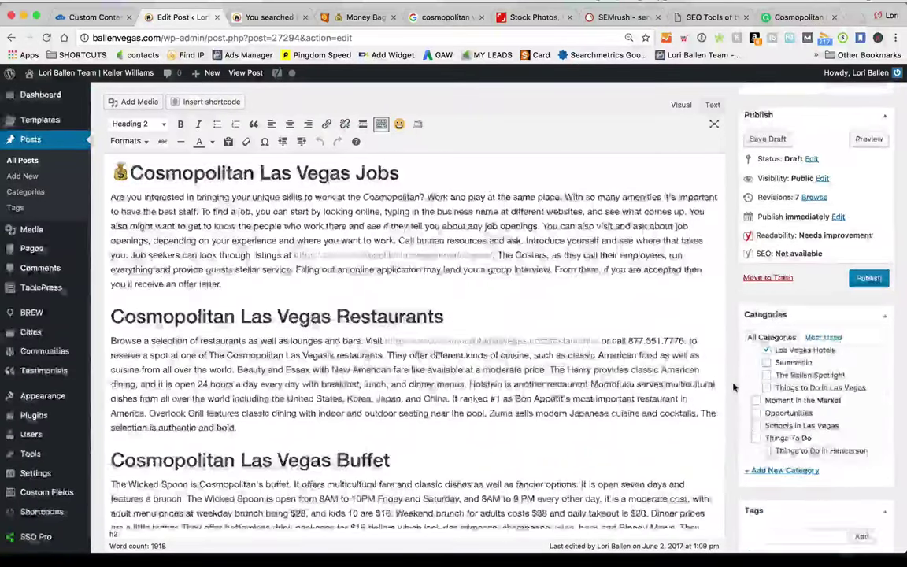
scroll(762, 456, "down", 2)
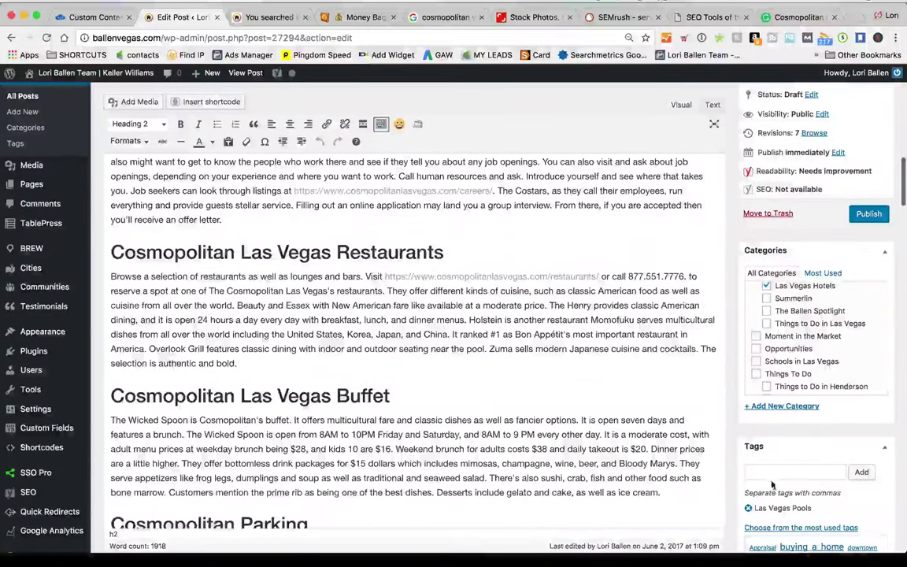
scroll(706, 406, "down", 10)
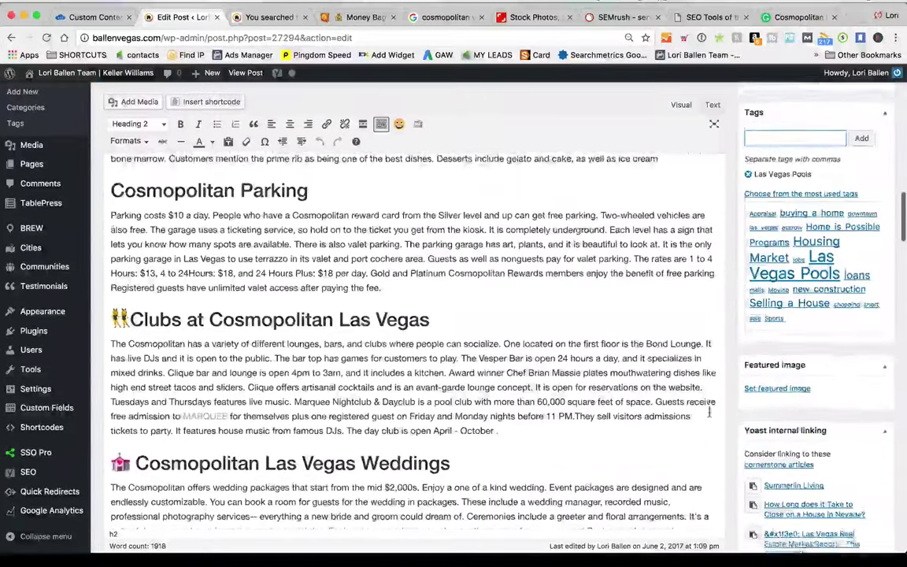
scroll(708, 412, "down", 4)
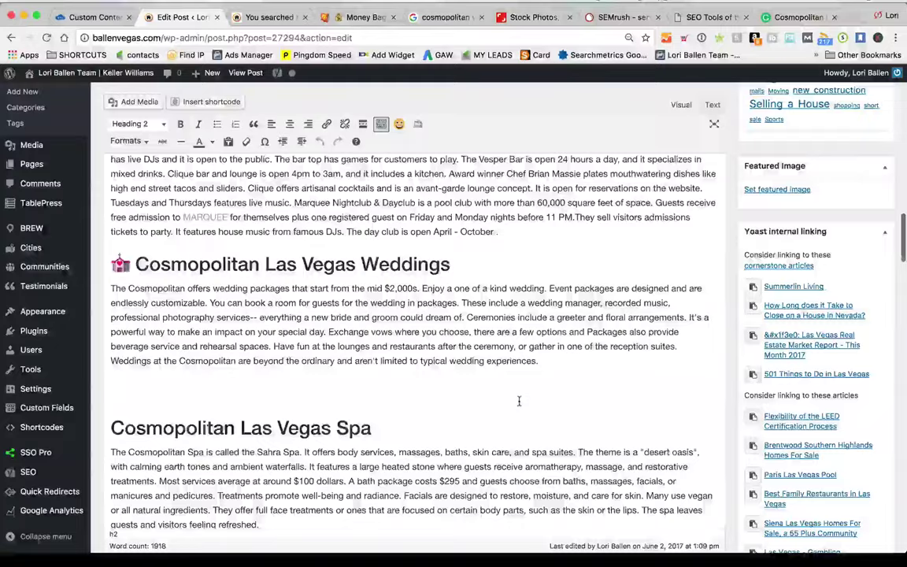
key("BackSpace")
Preview the draft post through its permalink
scroll(518, 409, "up", 20)
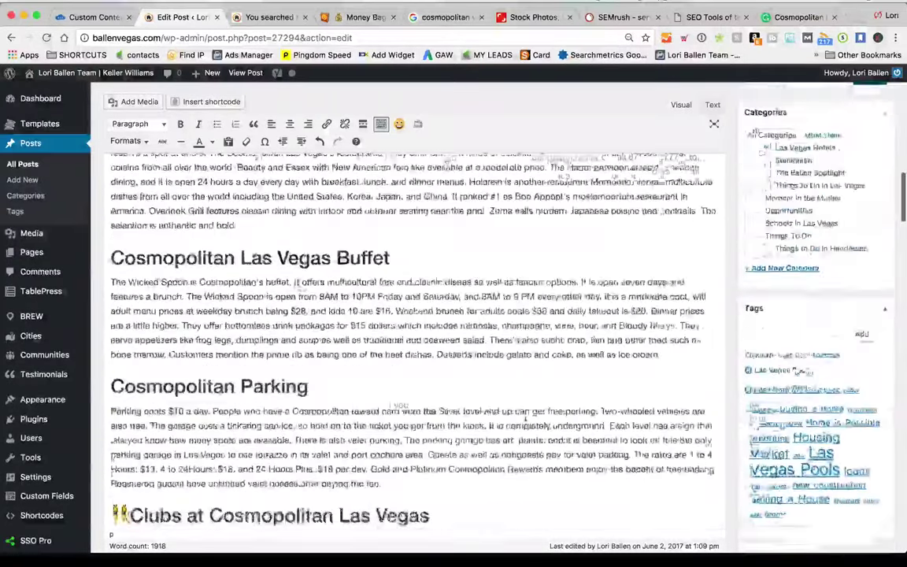
scroll(526, 418, "down", 3)
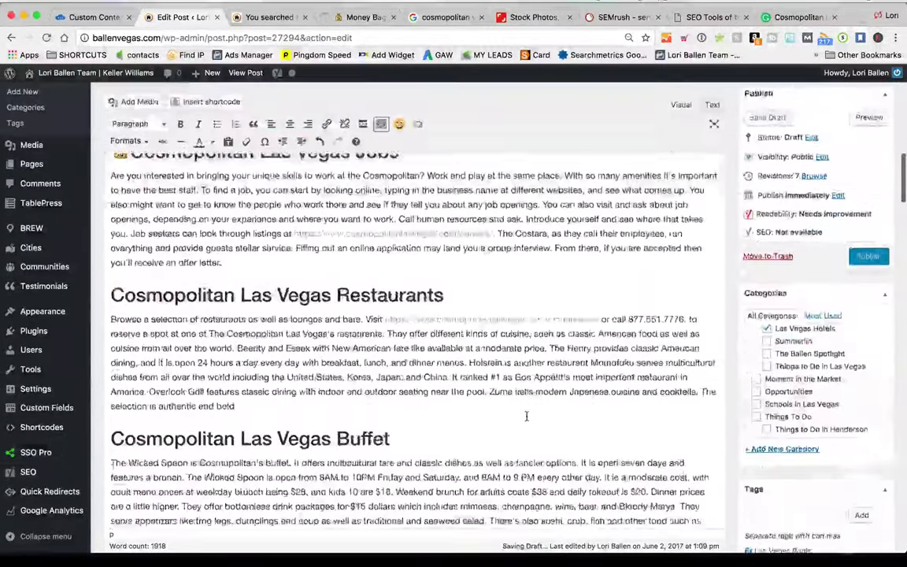
scroll(526, 417, "up", 8)
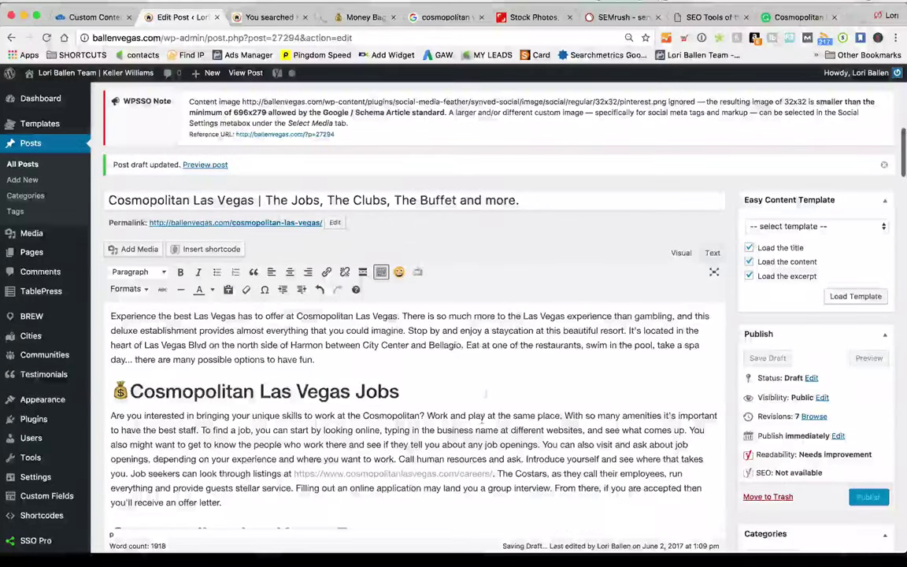
left_click(291, 225)
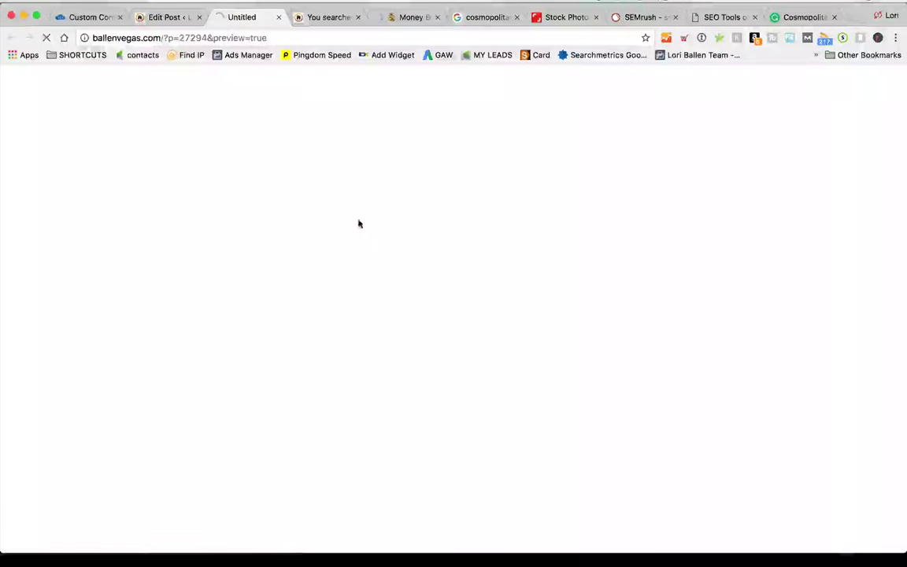
Look over the draft post preview, then close the preview tab
left_click(166, 17)
left_click(260, 16)
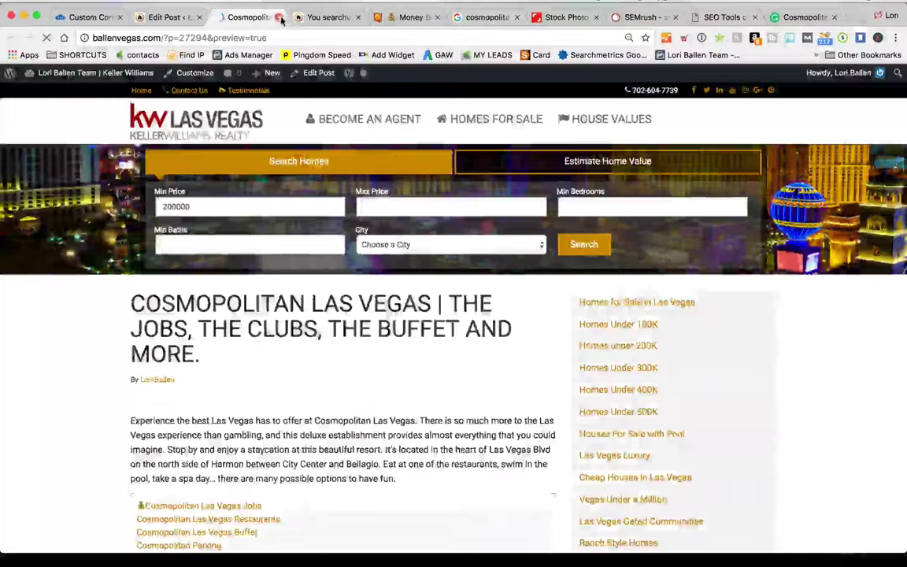
left_click(279, 18)
Select the Jobs heading text and move the Shutterstock Stock Photos tab beside the Edit Post tab
scroll(703, 390, "down", 5)
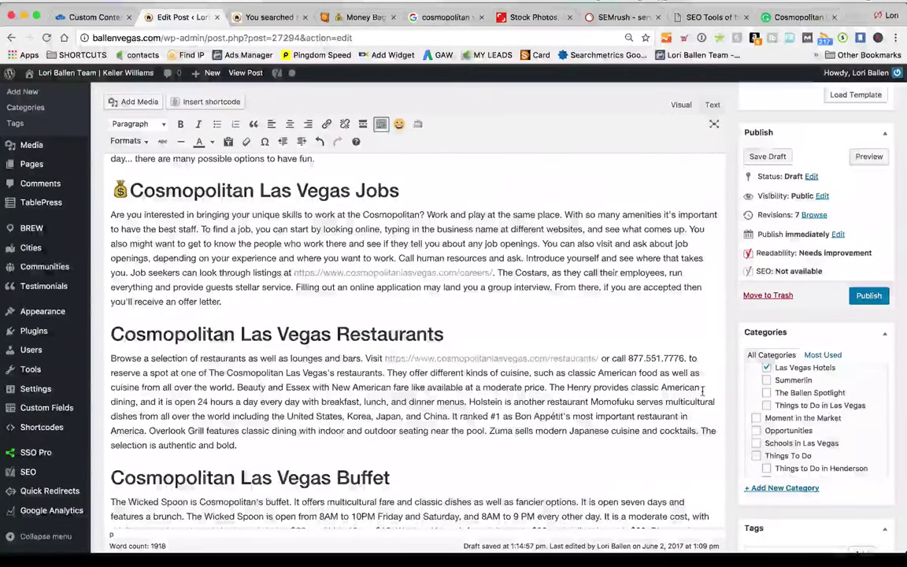
scroll(705, 392, "down", 1)
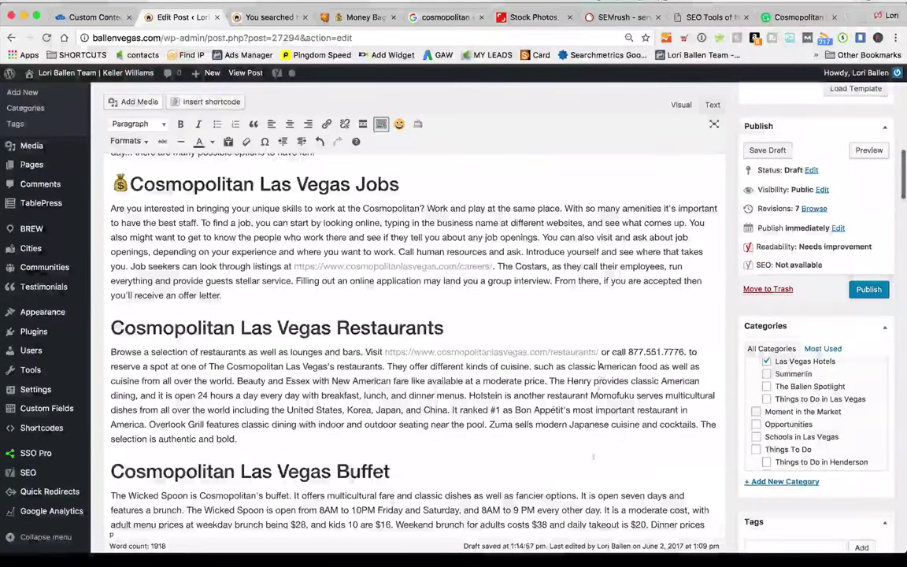
scroll(598, 394, "down", 1)
scroll(590, 472, "up", 2)
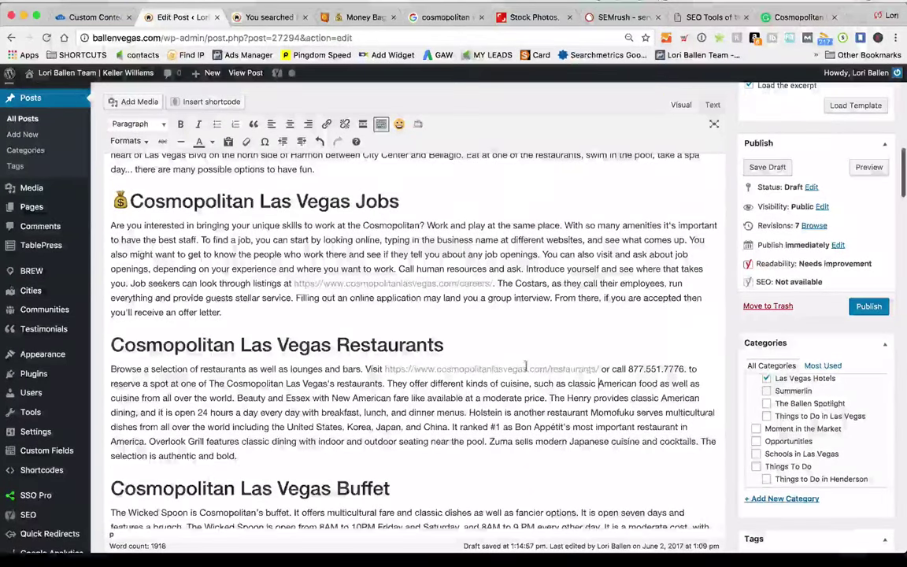
scroll(439, 321, "up", 2)
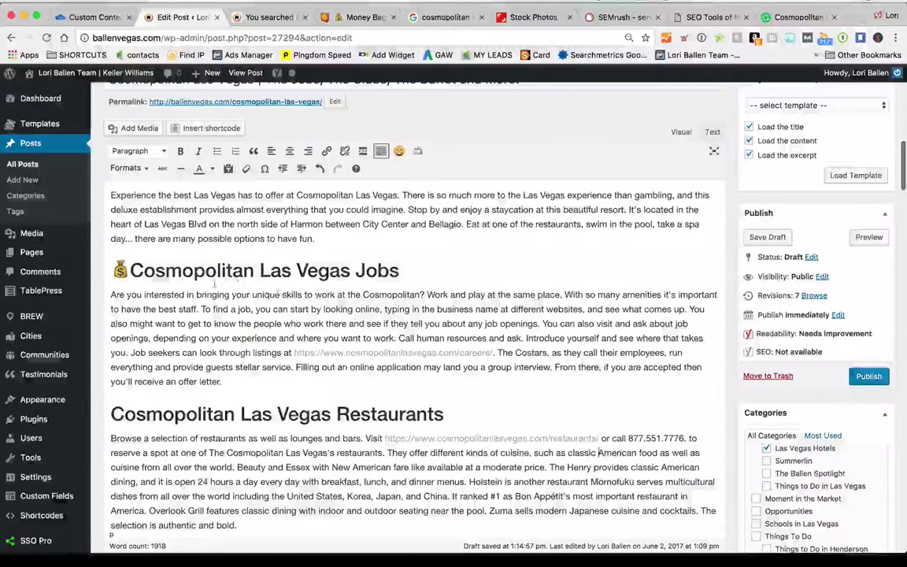
left_click_drag(205, 270, 443, 263)
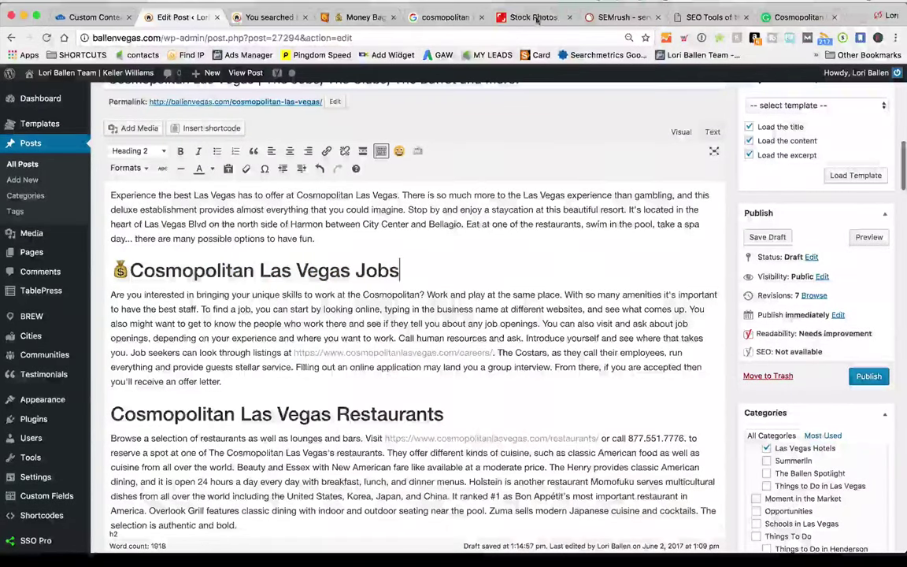
left_click_drag(528, 17, 287, 14)
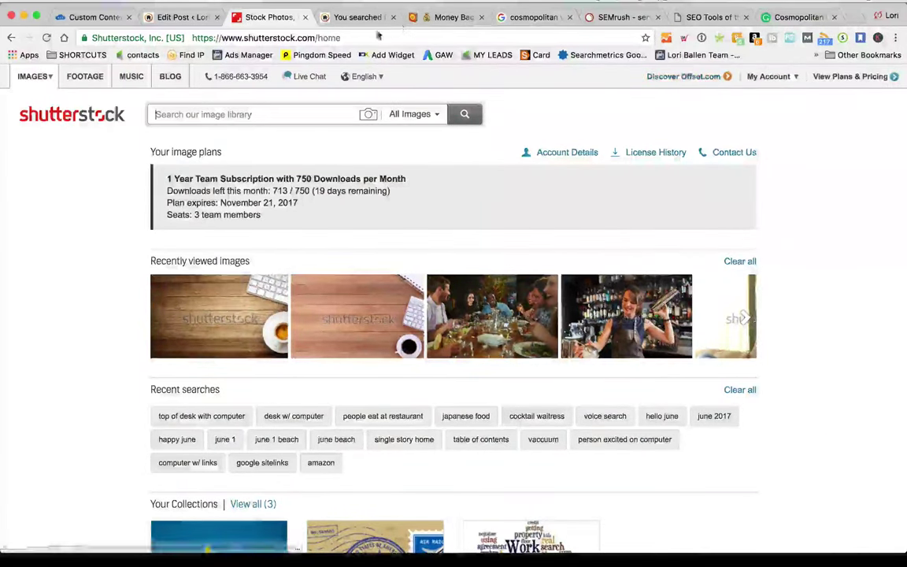
Find Shutterstock on the SEO tools list, then return to the Cosmopolitan Las Vegas post editor
left_click(351, 16)
left_click(705, 16)
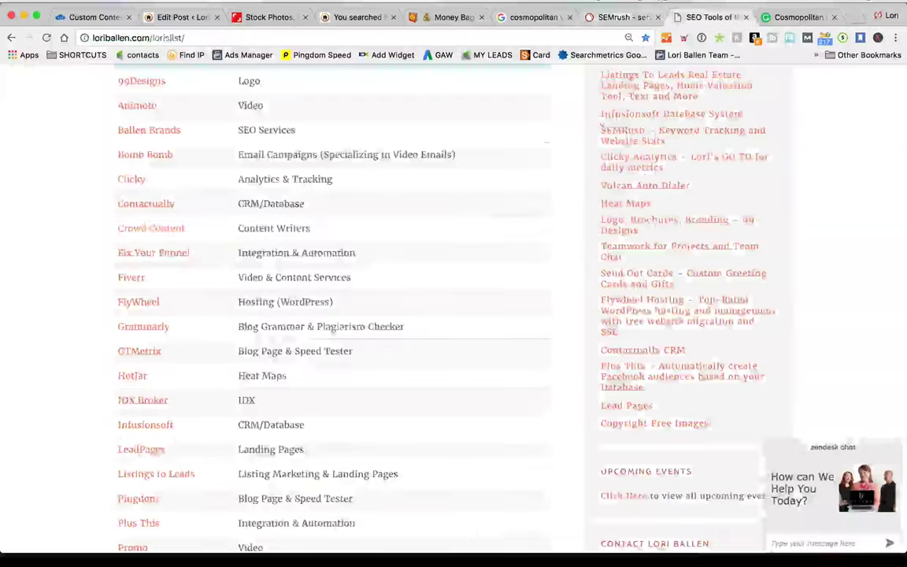
scroll(437, 266, "down", 10)
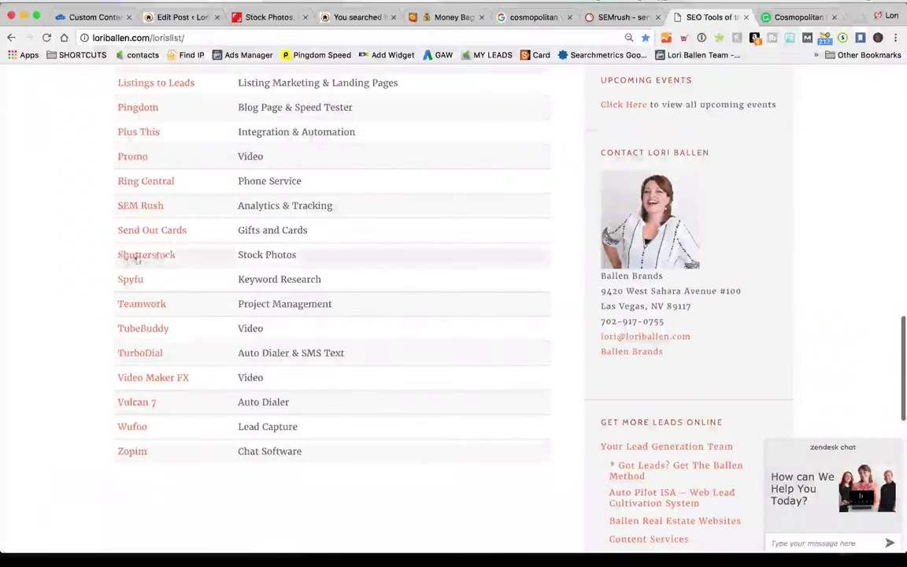
scroll(171, 261, "down", 1)
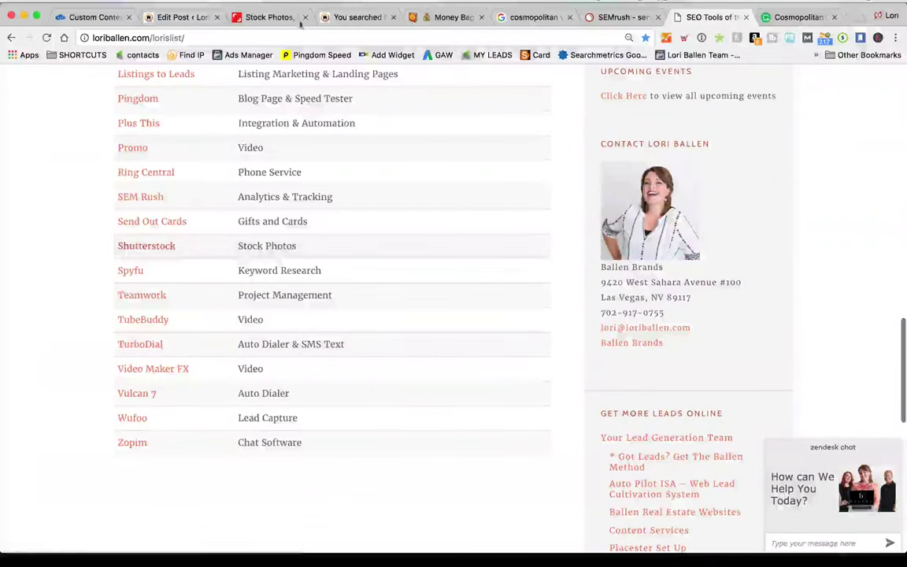
left_click(275, 17)
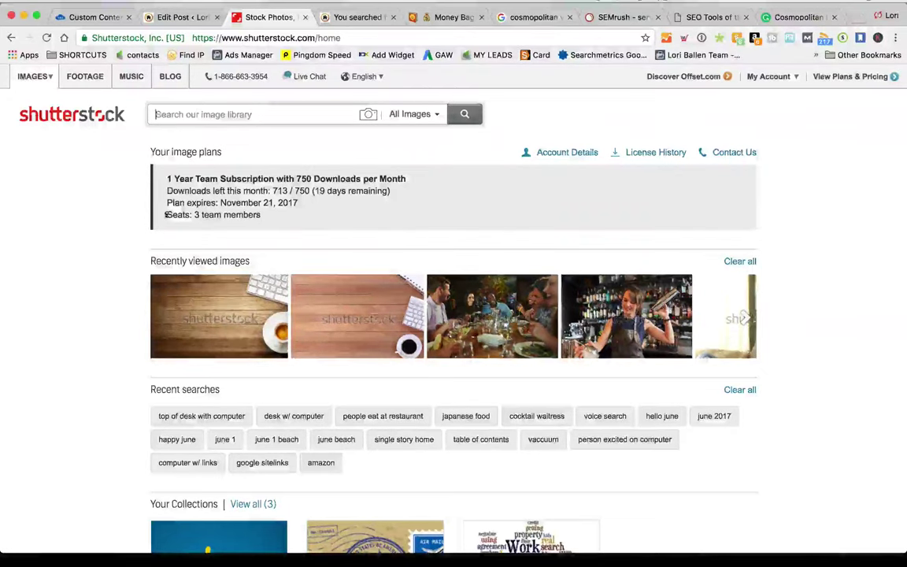
left_click(187, 17)
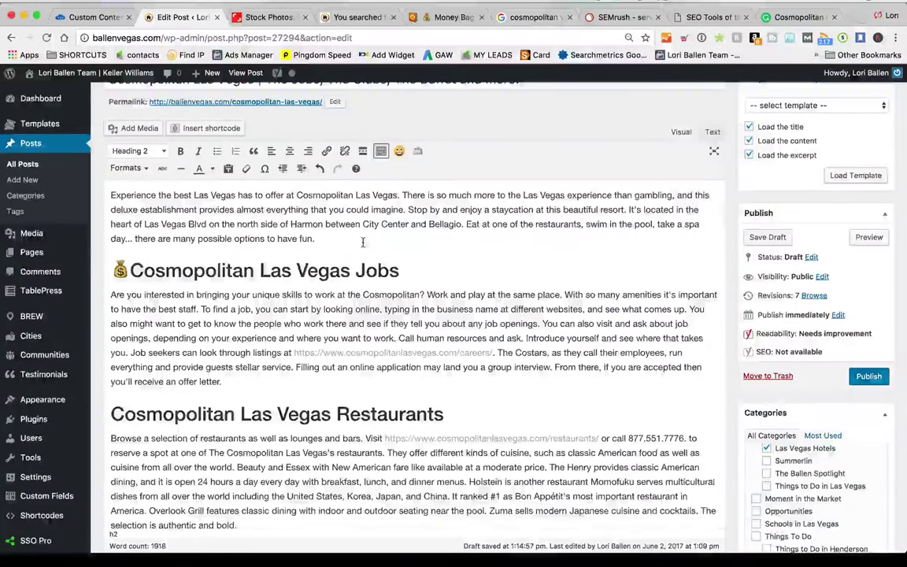
scroll(363, 243, "down", 1)
scroll(338, 285, "down", 2)
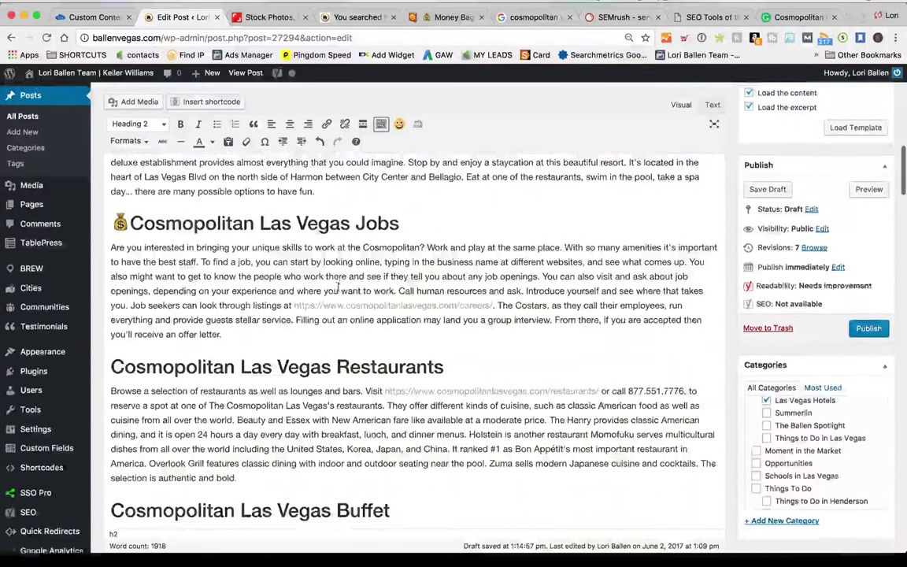
scroll(338, 288, "down", 1)
left_click(108, 242)
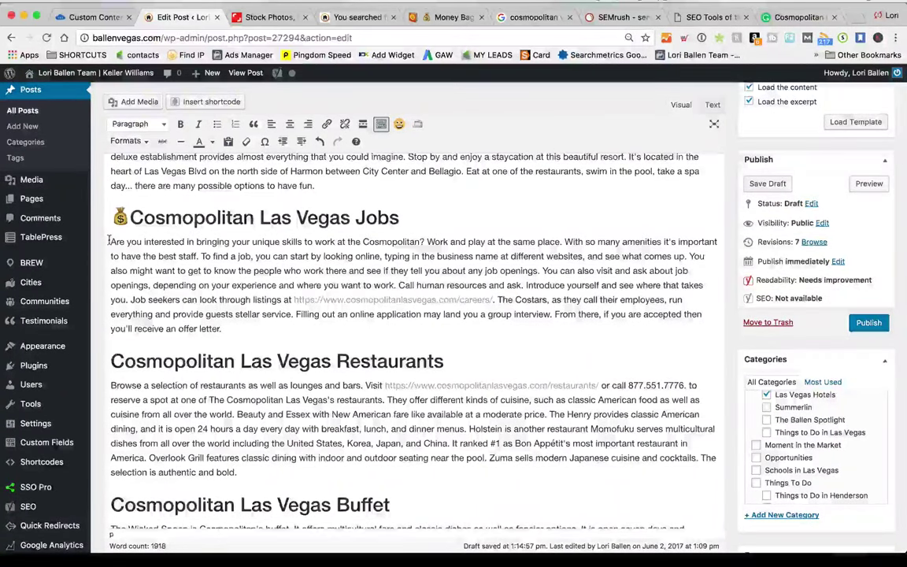
mouse_move(277, 72)
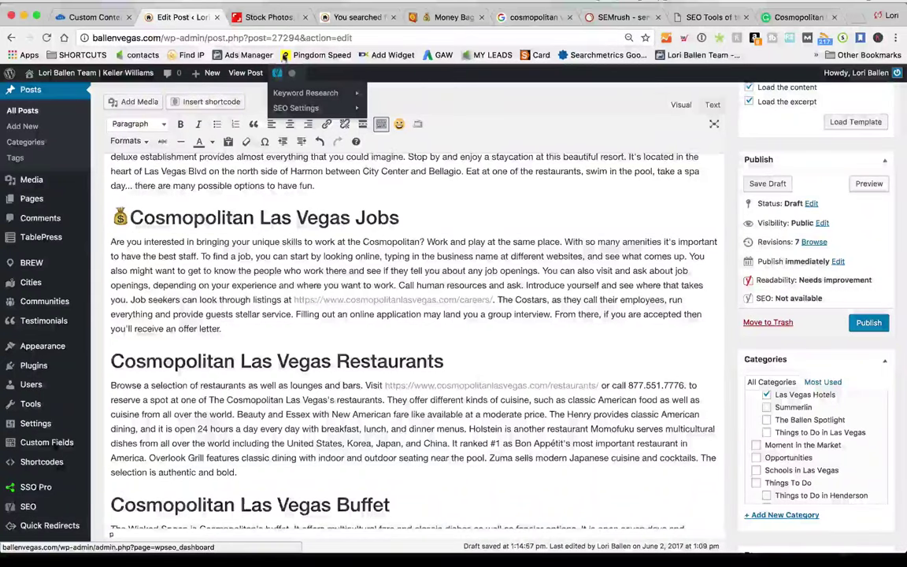
left_click(264, 16)
scroll(745, 272, "down", 1)
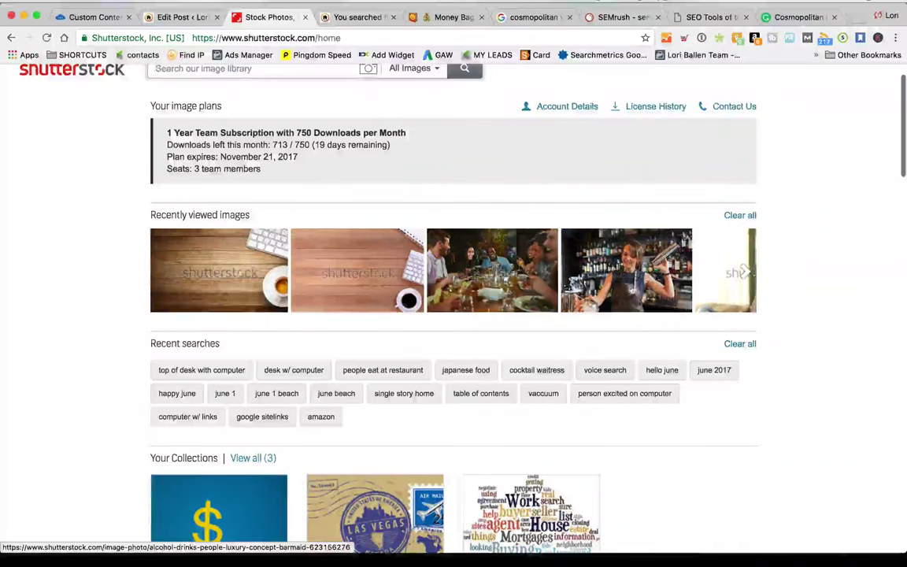
scroll(745, 272, "down", 1)
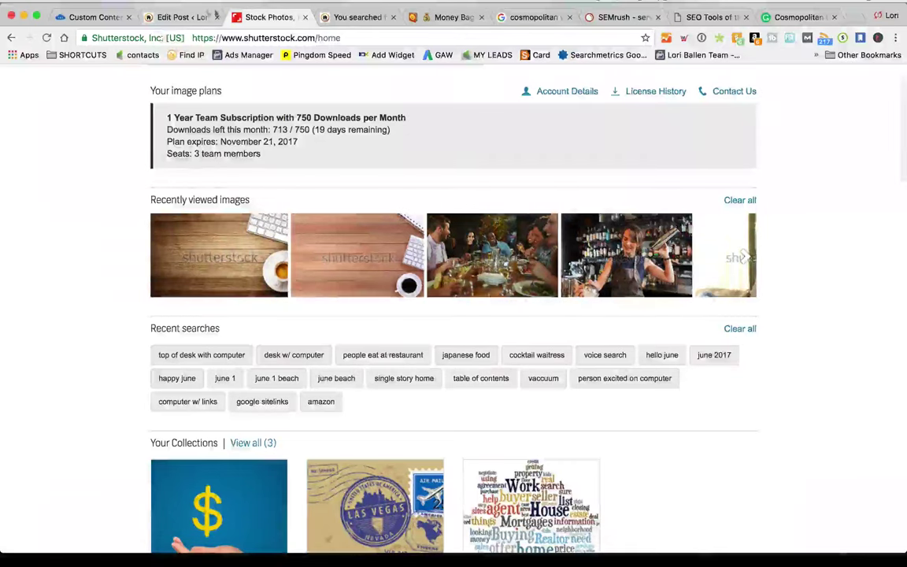
left_click(180, 16)
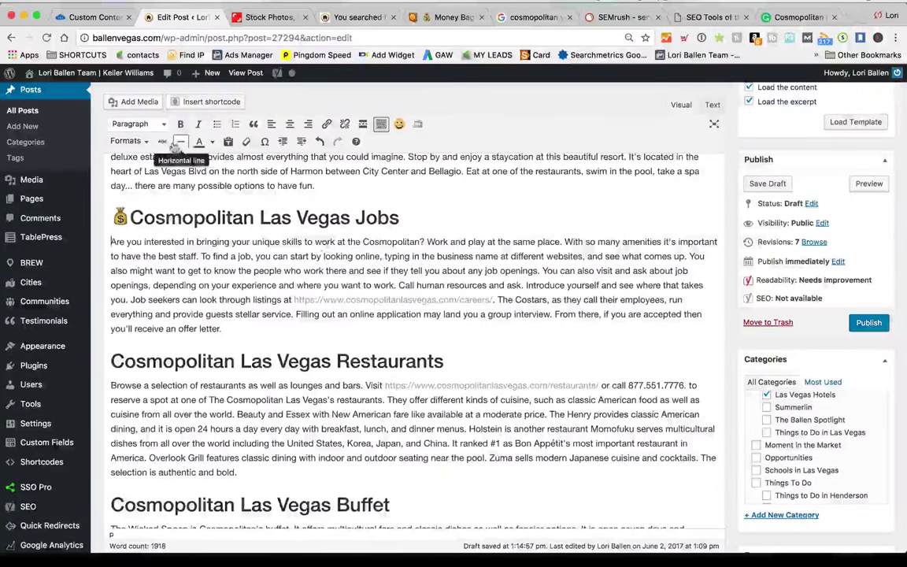
left_click(132, 101)
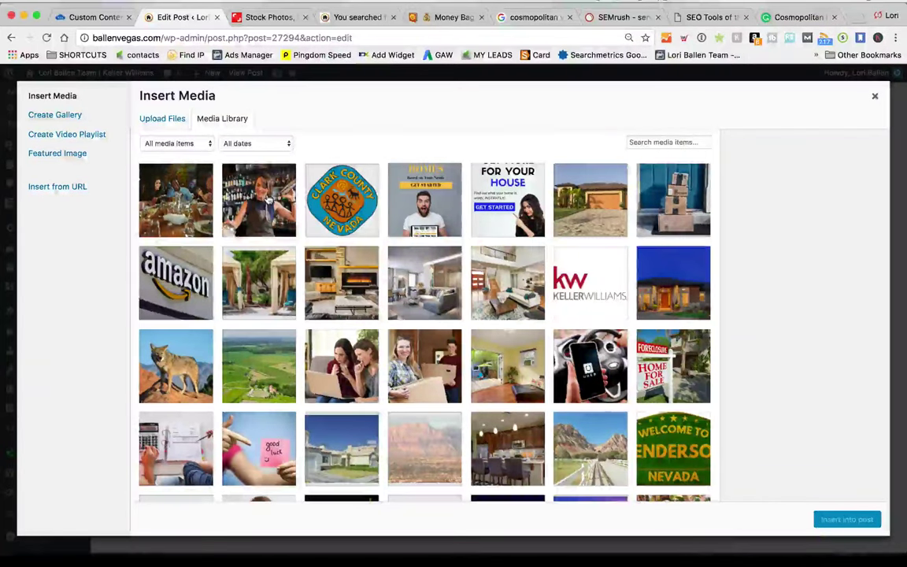
Insert the Mixologist bartender photo into the post and center it
left_click(268, 201)
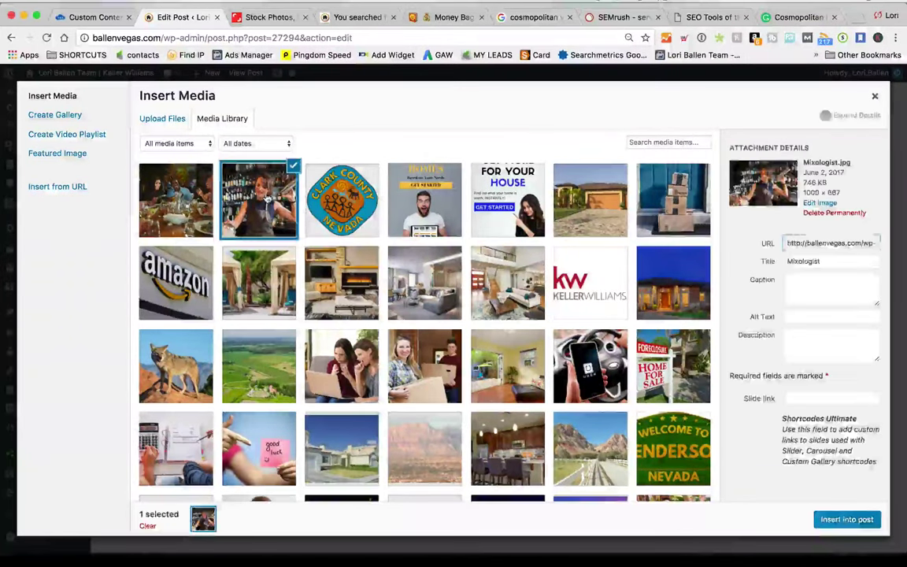
left_click(840, 521)
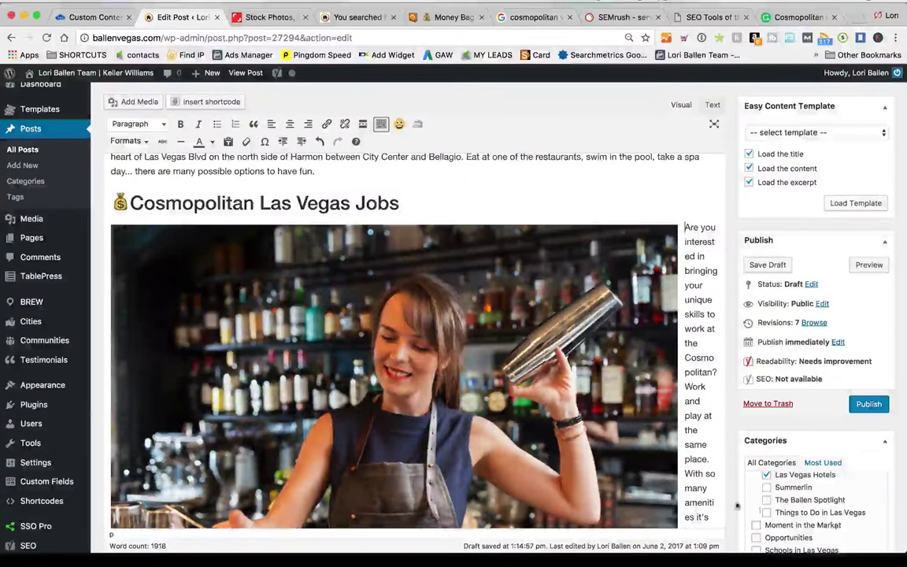
scroll(671, 479, "down", 10)
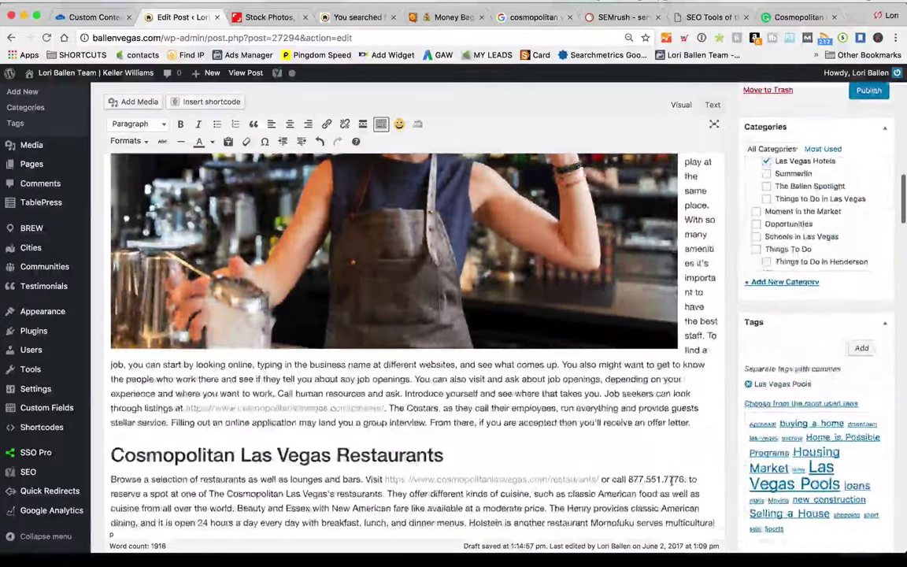
scroll(672, 479, "up", 10)
left_click(354, 236)
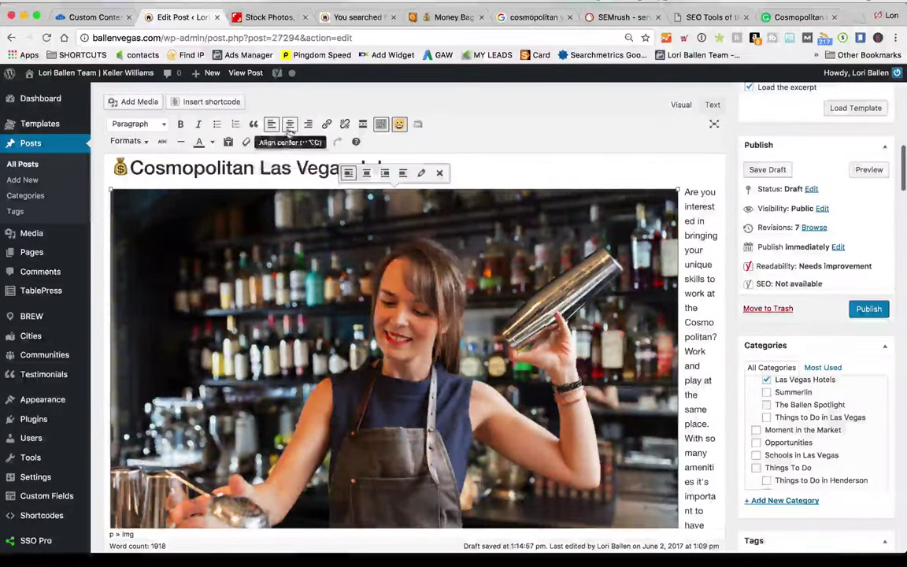
left_click(290, 126)
Check the centred photo in a narrow browser window, restore full width, and open its Image Details
scroll(660, 326, "down", 10)
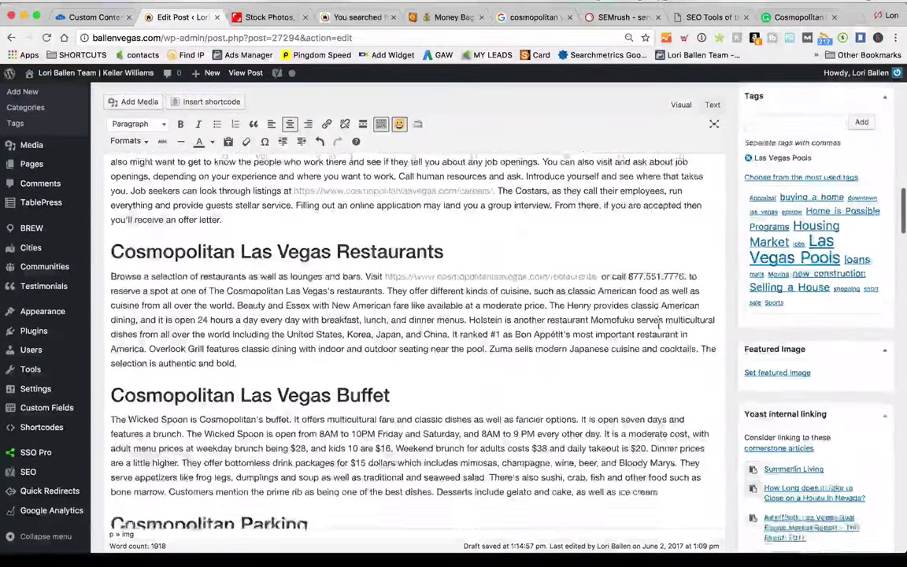
scroll(660, 325, "down", 3)
scroll(660, 325, "up", 10)
scroll(658, 324, "down", 3)
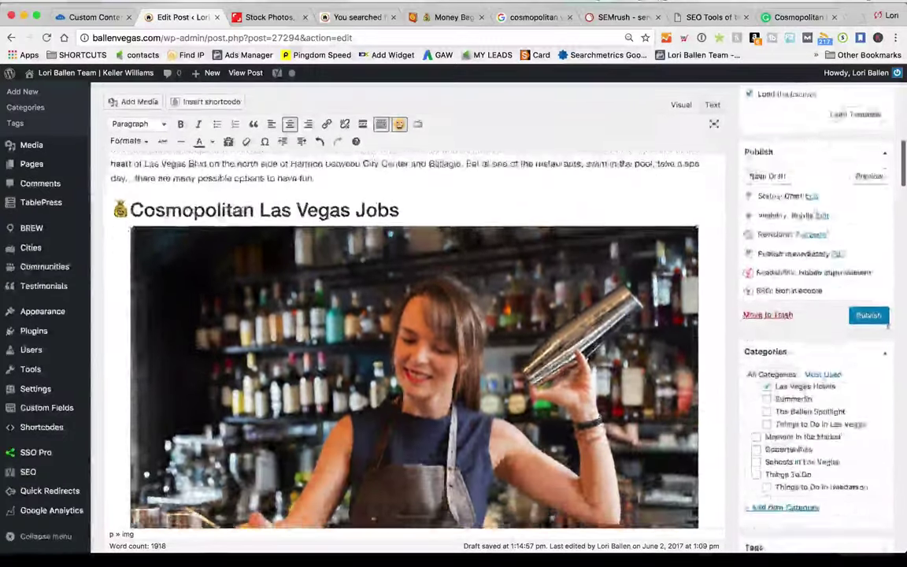
scroll(655, 325, "down", 8)
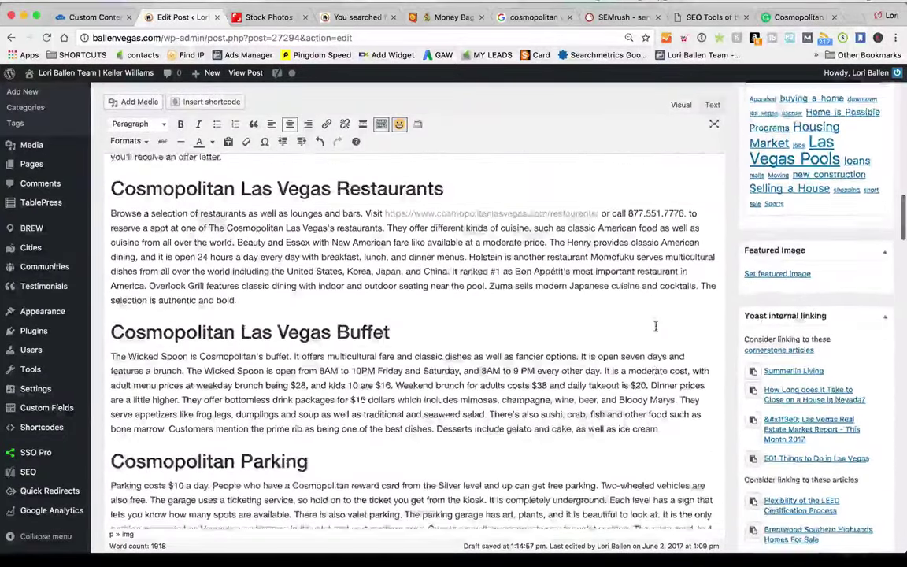
scroll(655, 325, "up", 8)
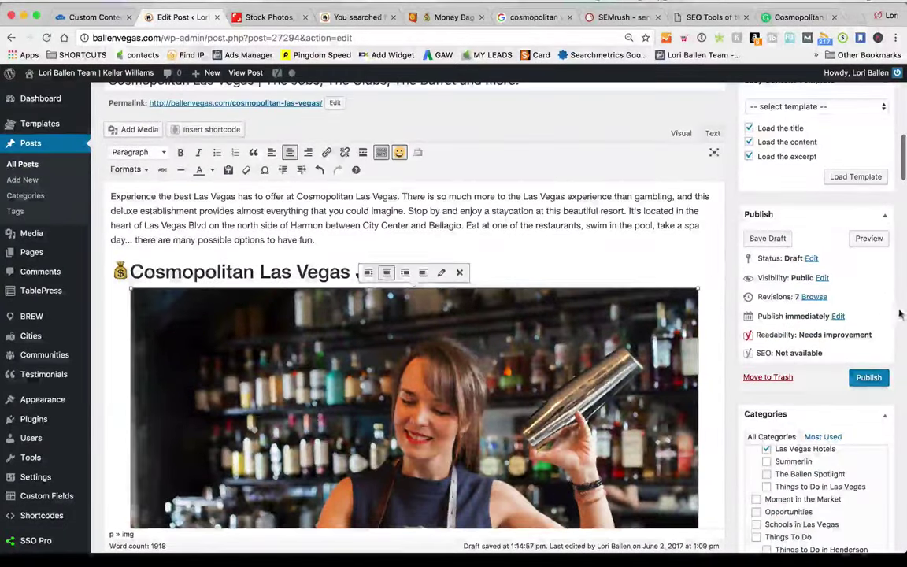
left_click_drag(906, 314, 250, 142)
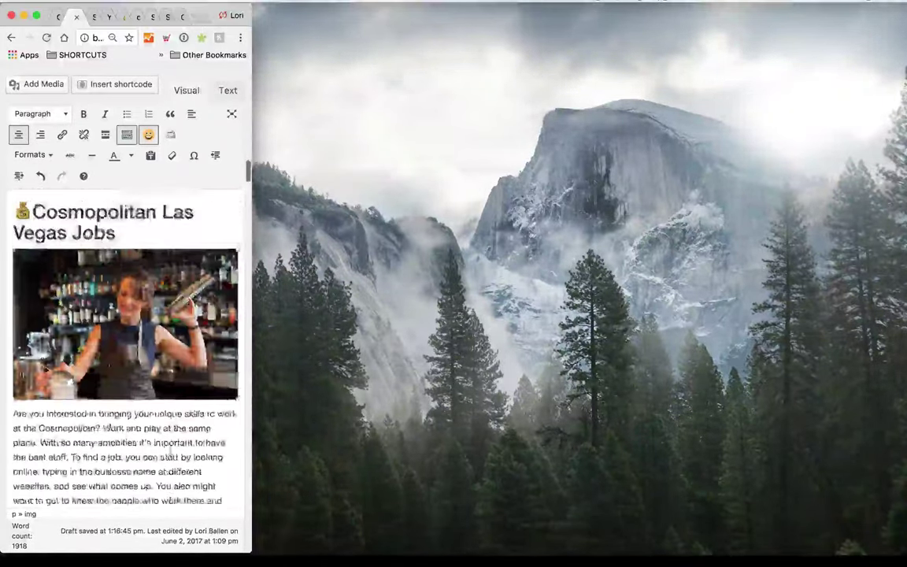
scroll(249, 251, "down", 10)
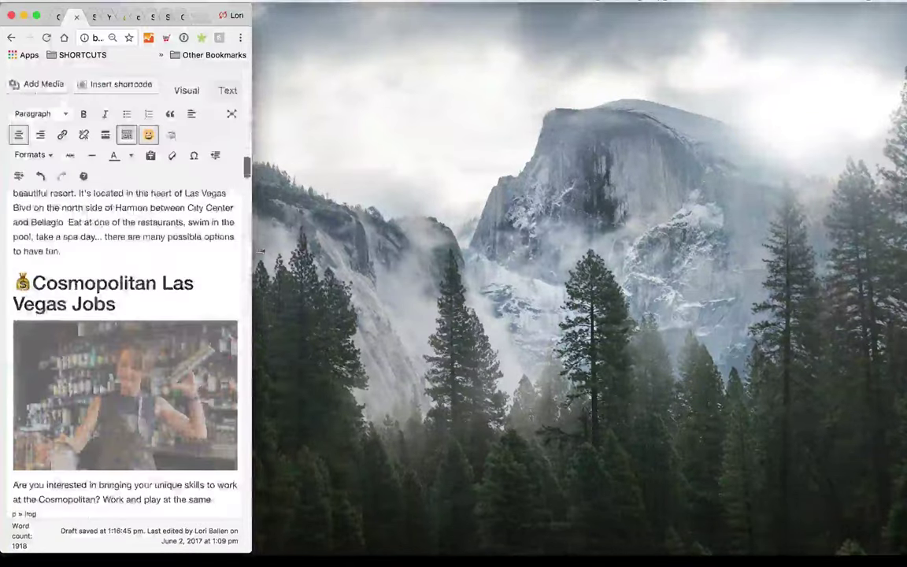
left_click_drag(251, 251, 904, 269)
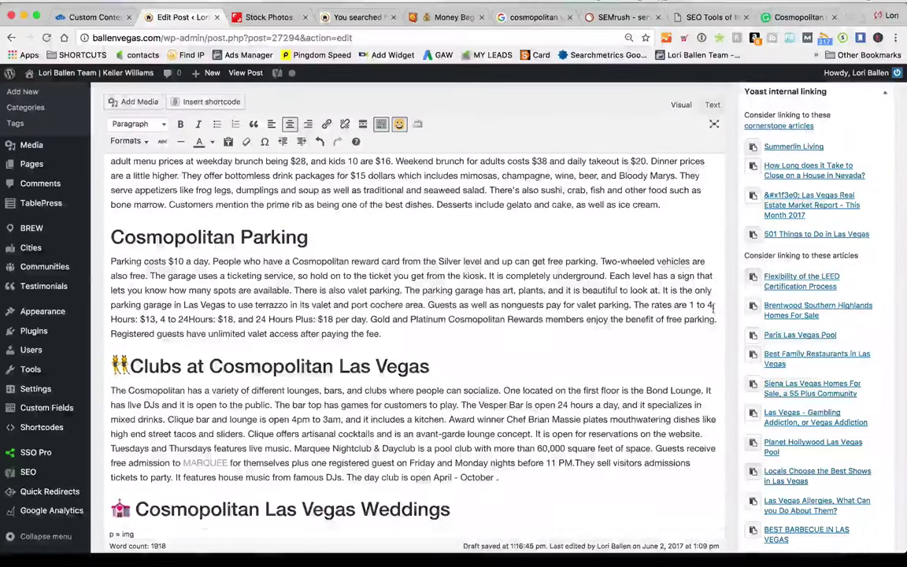
scroll(413, 315, "up", 10)
scroll(413, 315, "up", 2)
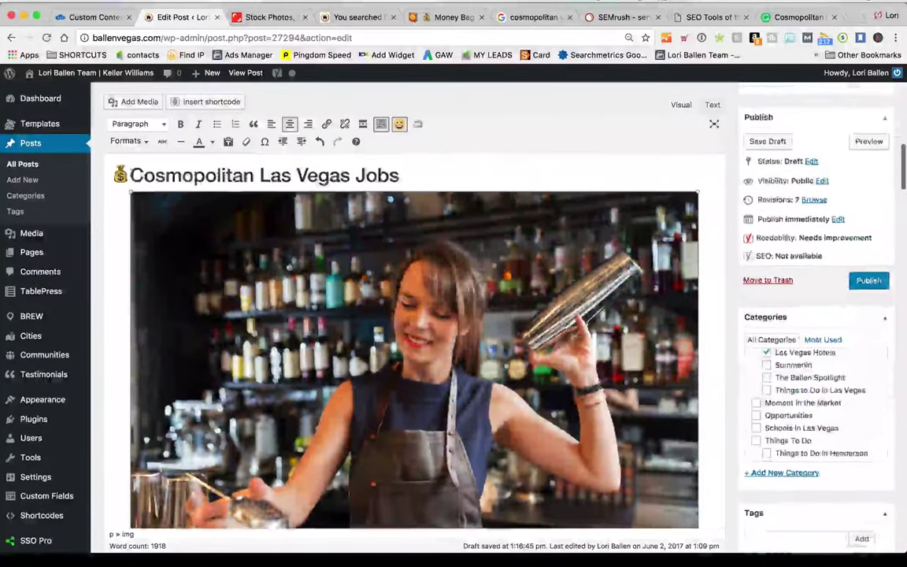
left_click(441, 177)
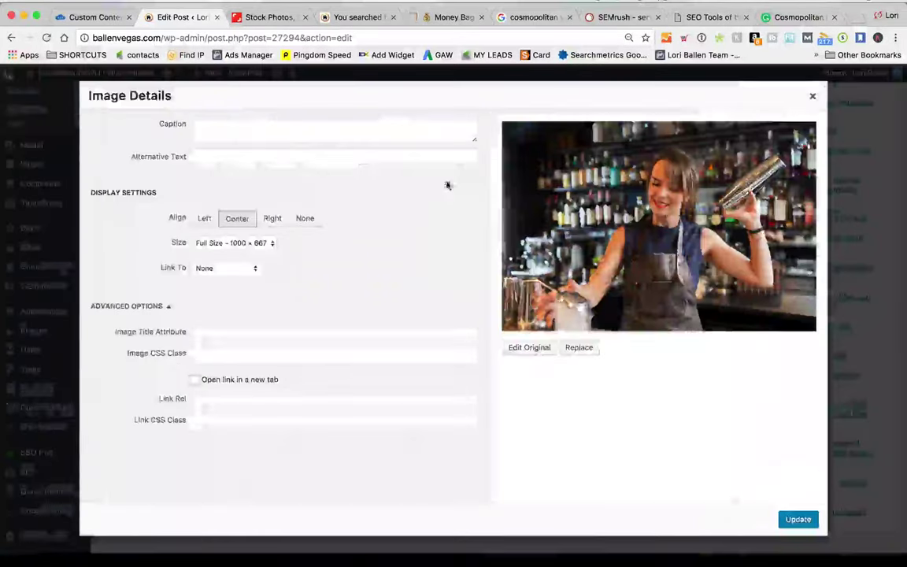
Give the bartender photo a custom 600 × 400 size and align it left
left_click(234, 244)
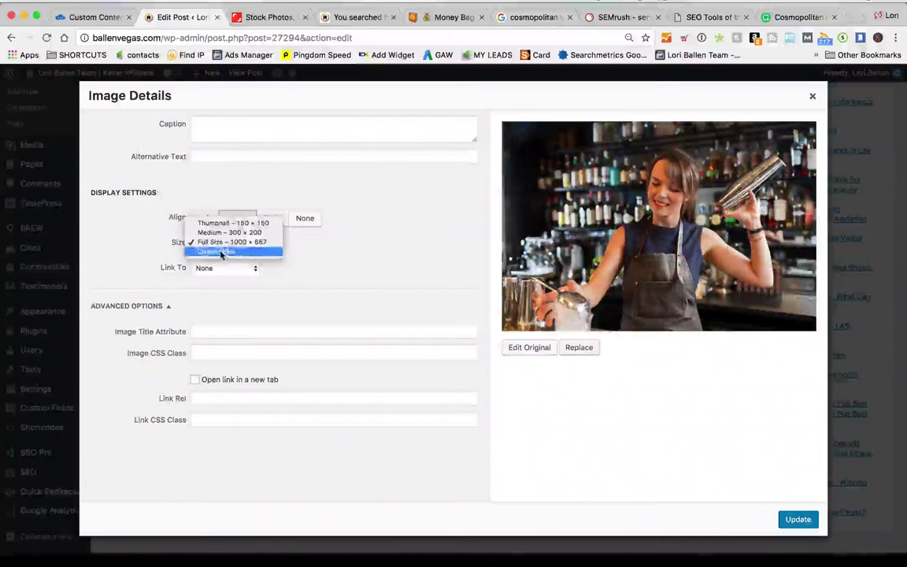
left_click(217, 252)
key("Tab")
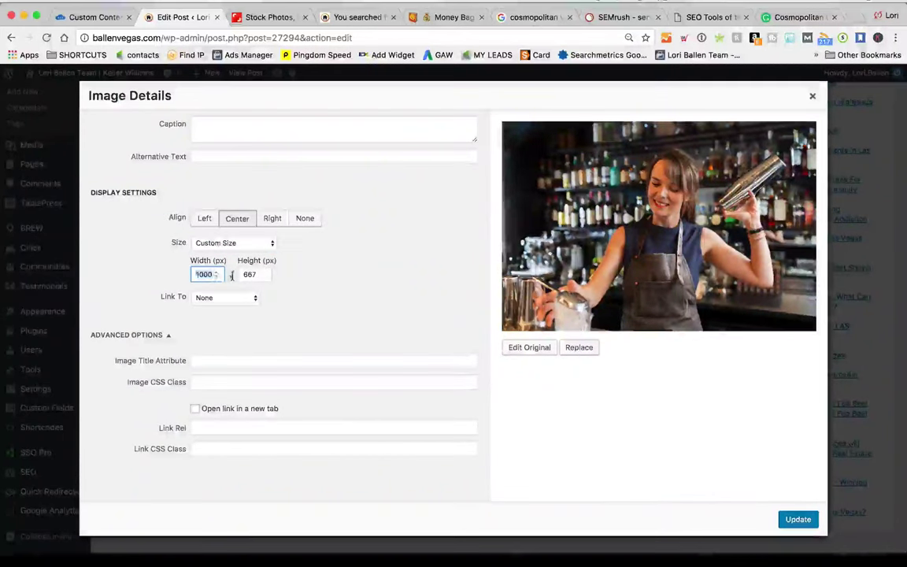
type("600")
key("Tab")
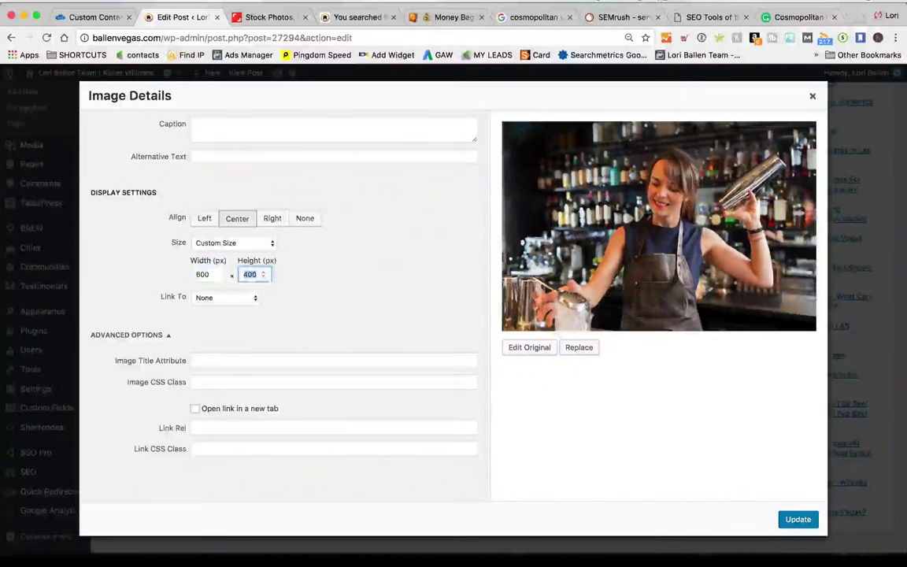
left_click(798, 519)
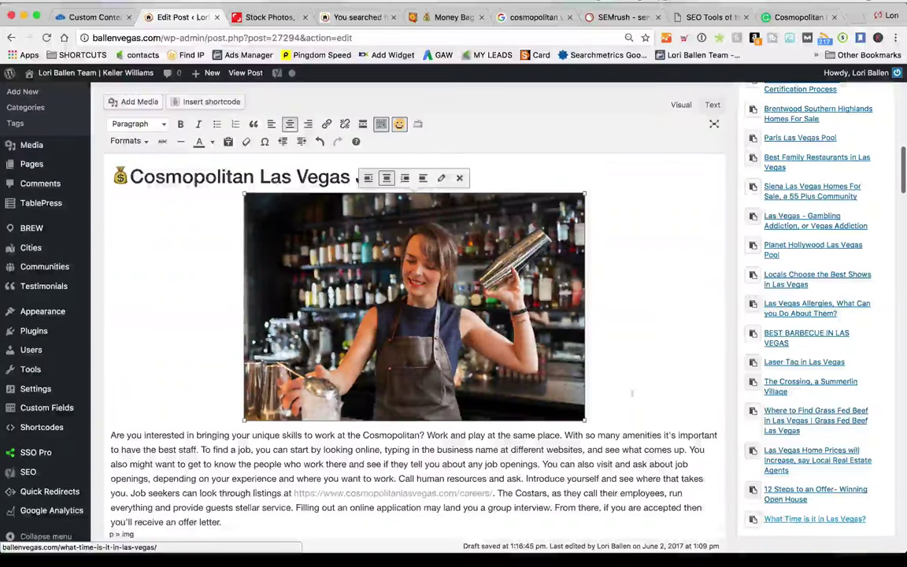
left_click(368, 180)
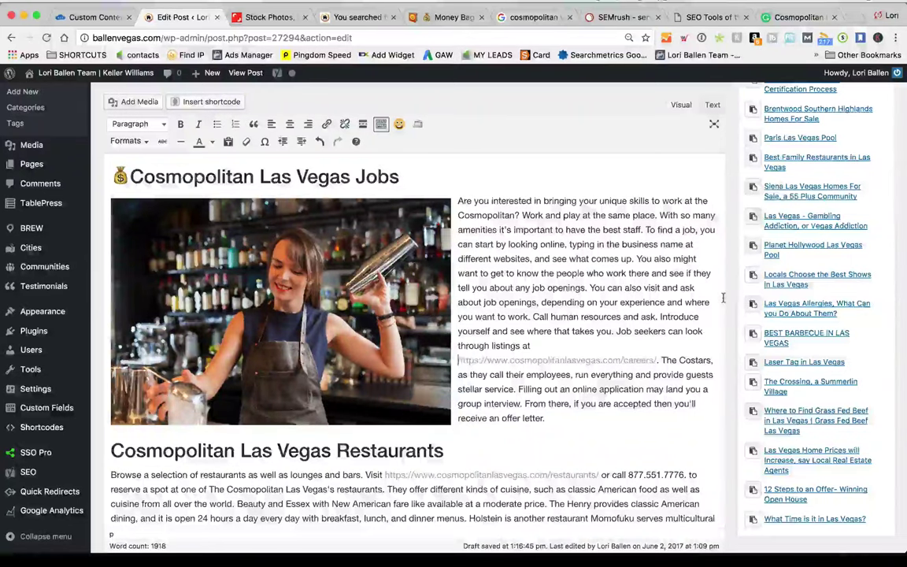
Set the bartender photo's alternative text to 'Young female is mixing drinks at a bar and is smiling'
left_click(280, 311)
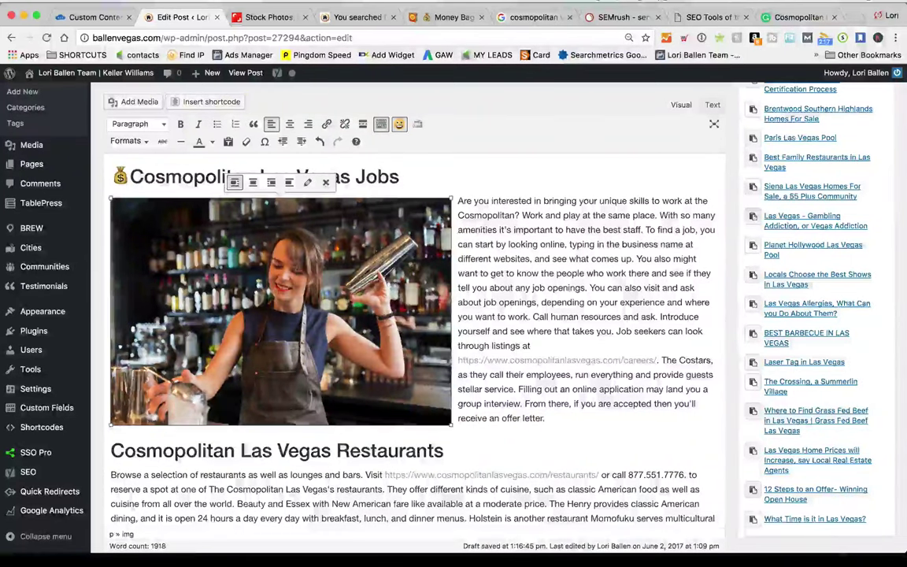
scroll(307, 184, "up", 1)
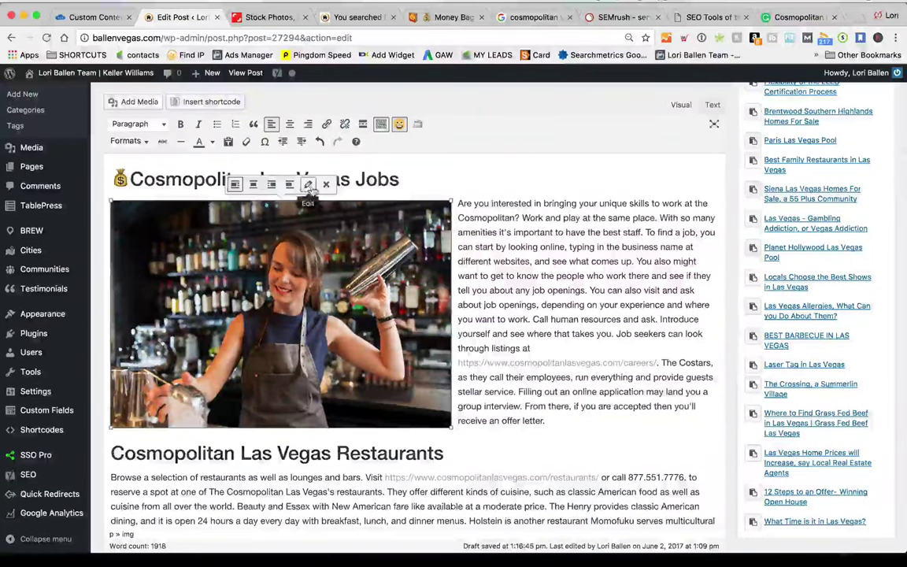
left_click(307, 184)
left_click(251, 137)
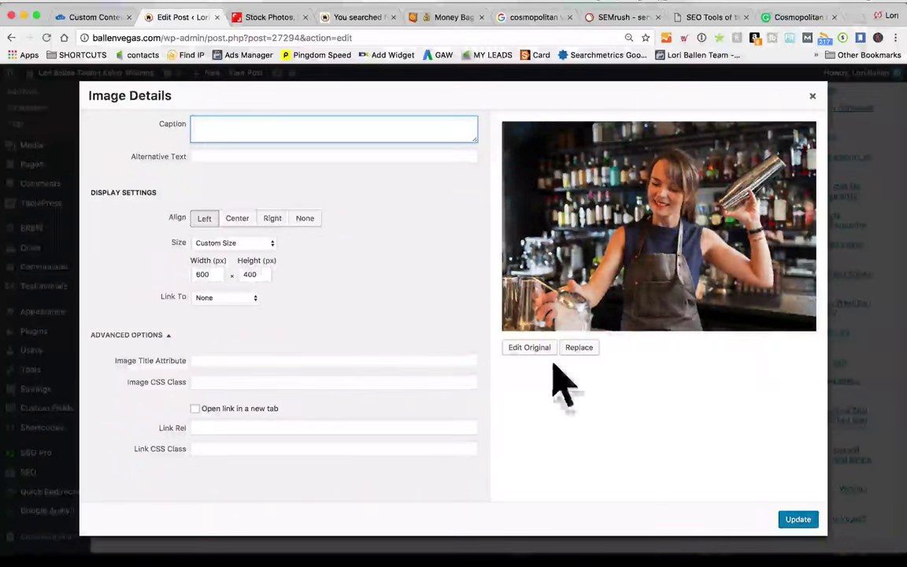
left_click(274, 160)
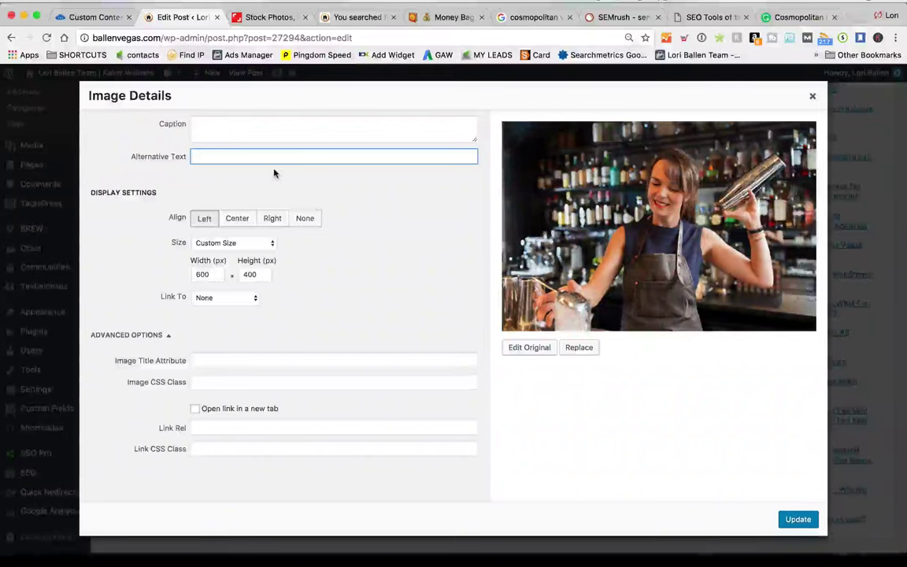
type("Young")
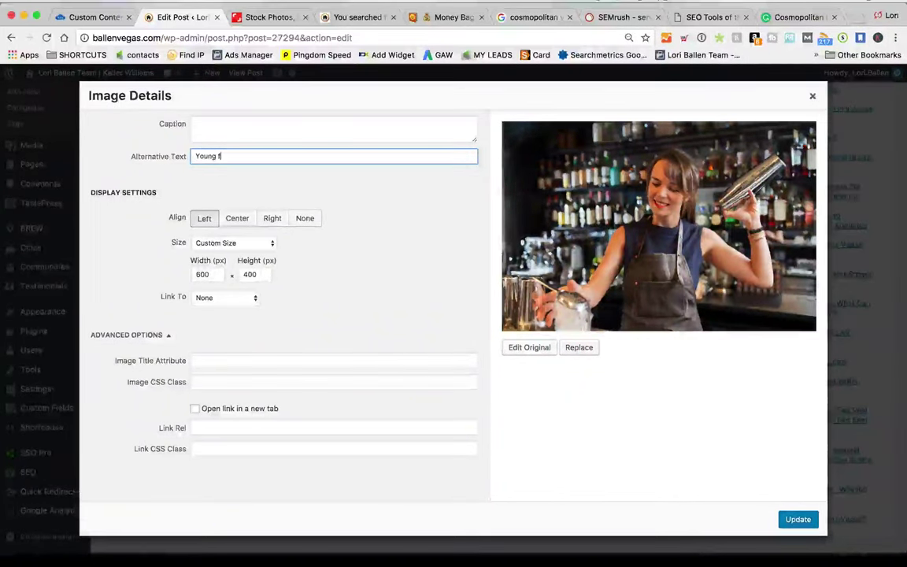
type(" femal")
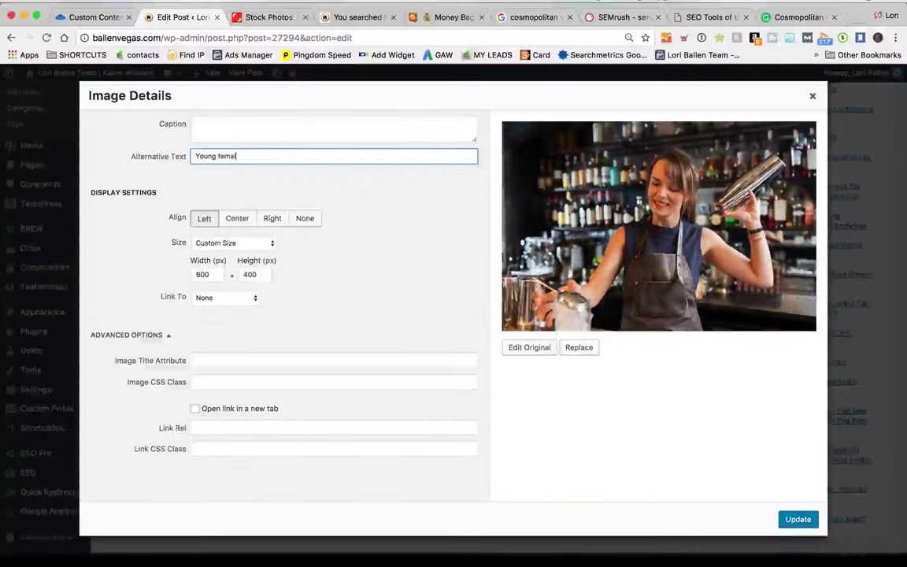
type("e is mixing drink")
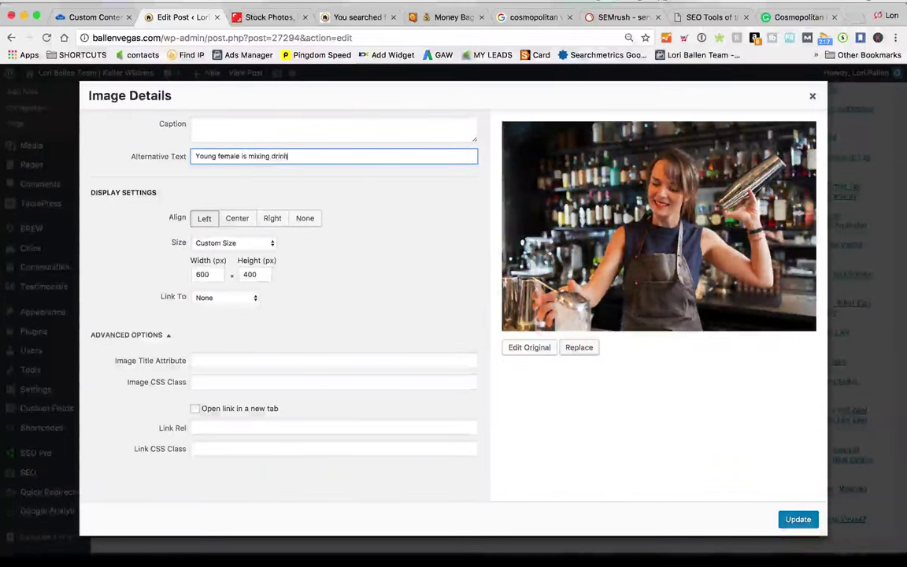
type("s at a bar")
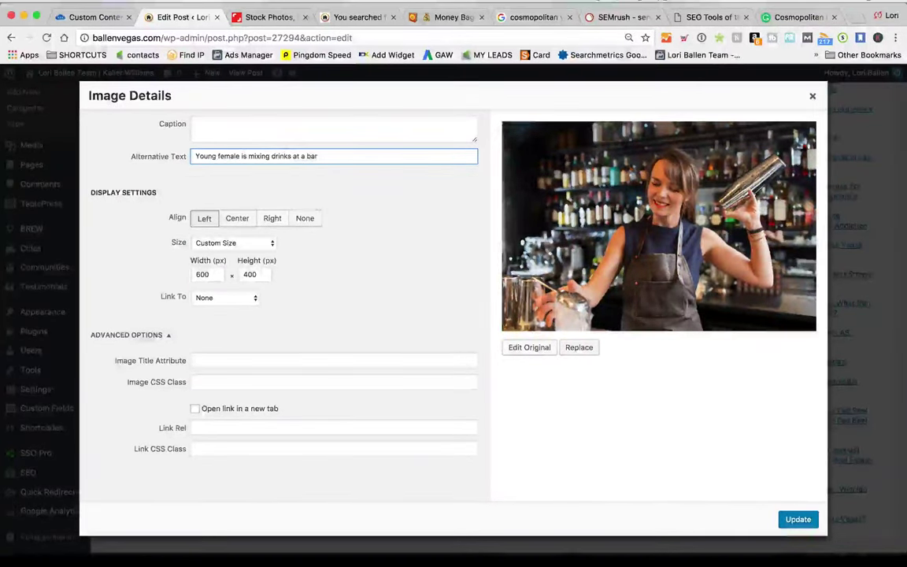
type(" and is")
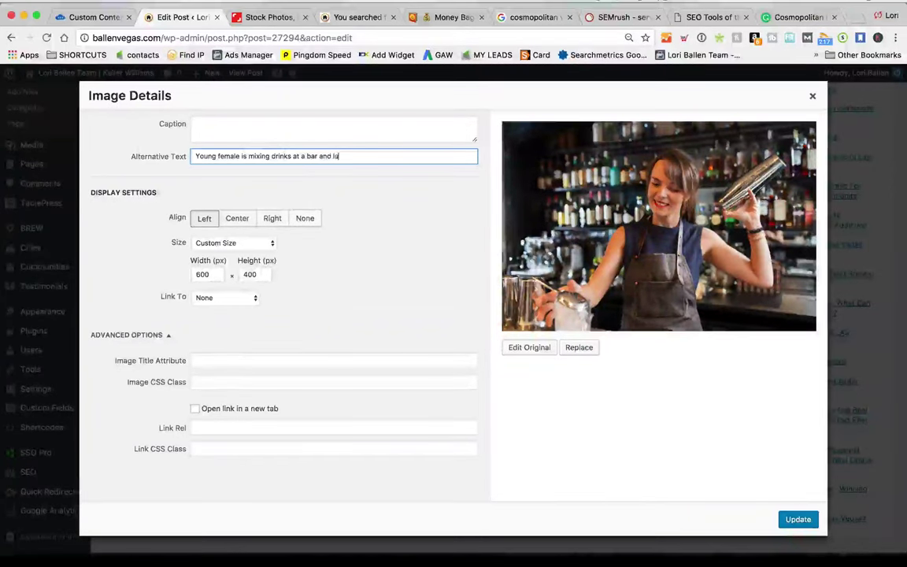
type(" smiling")
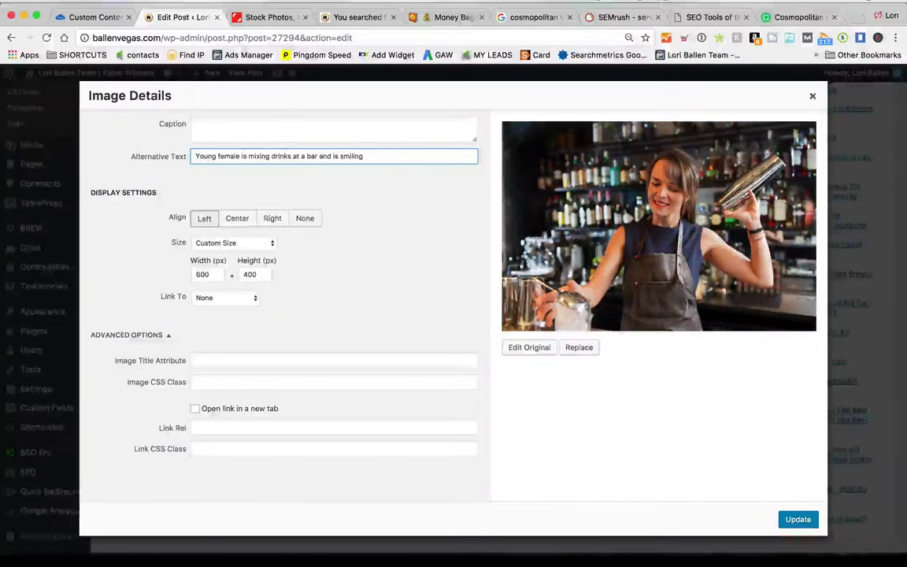
left_click(202, 361)
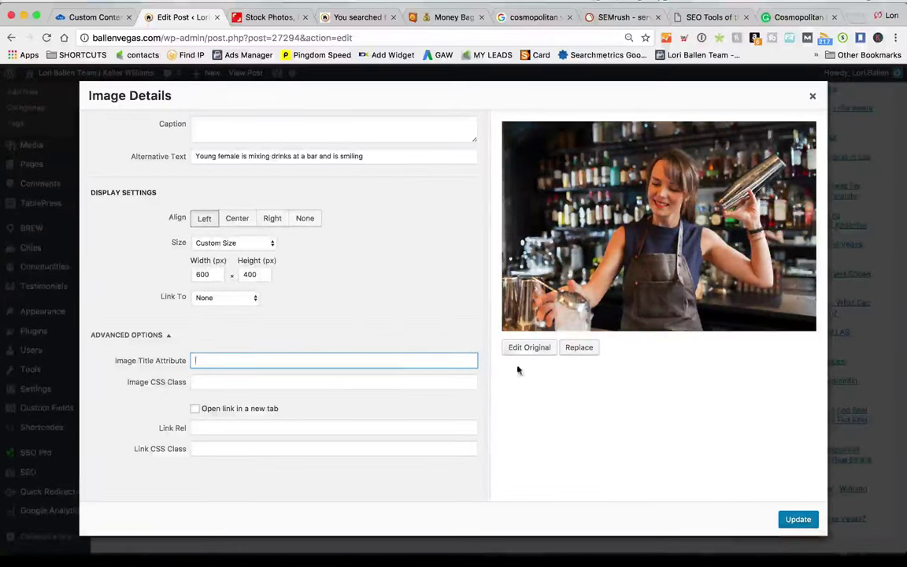
left_click(217, 299)
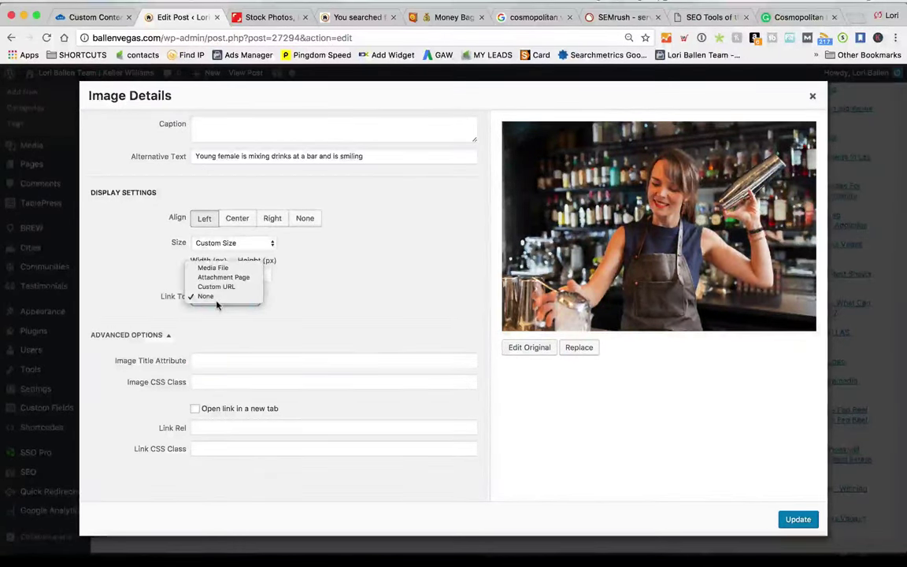
left_click(224, 289)
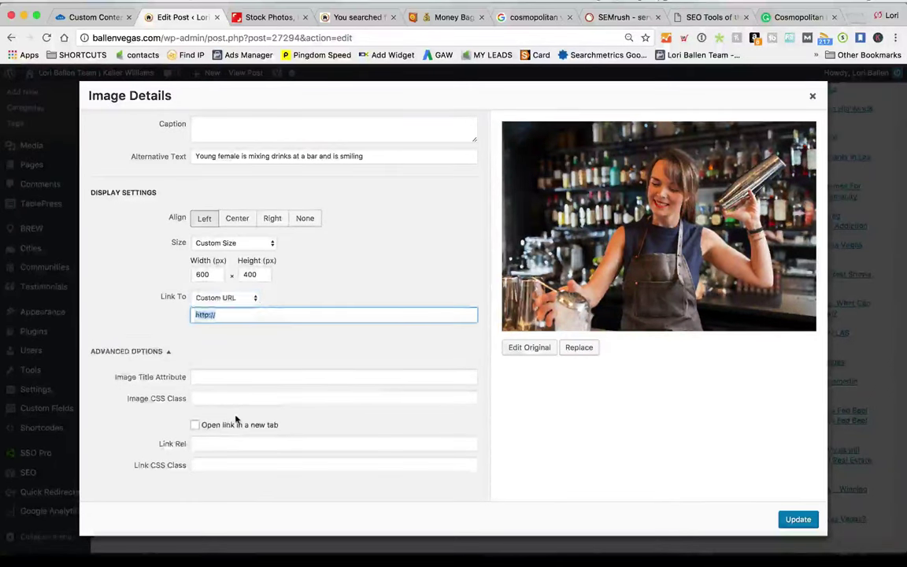
type("Ballenve")
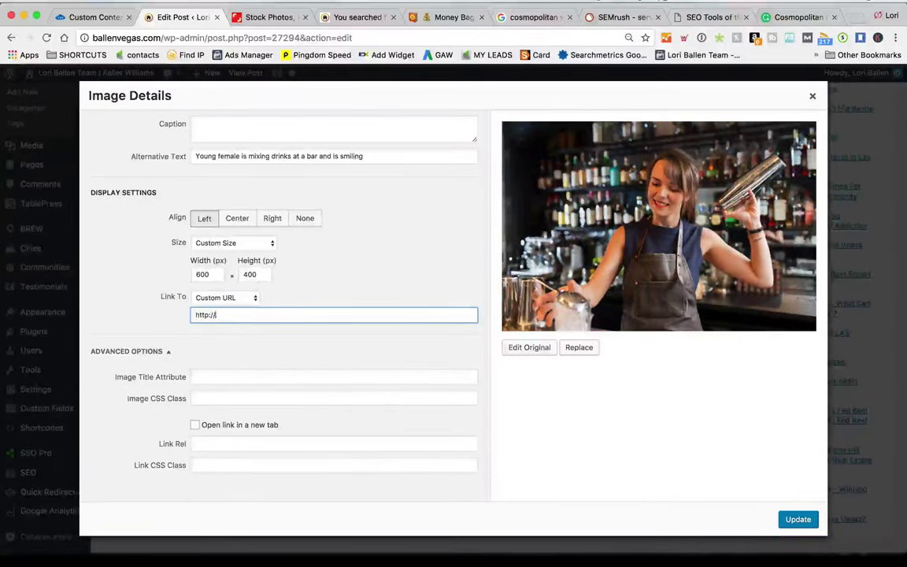
type("gas.com")
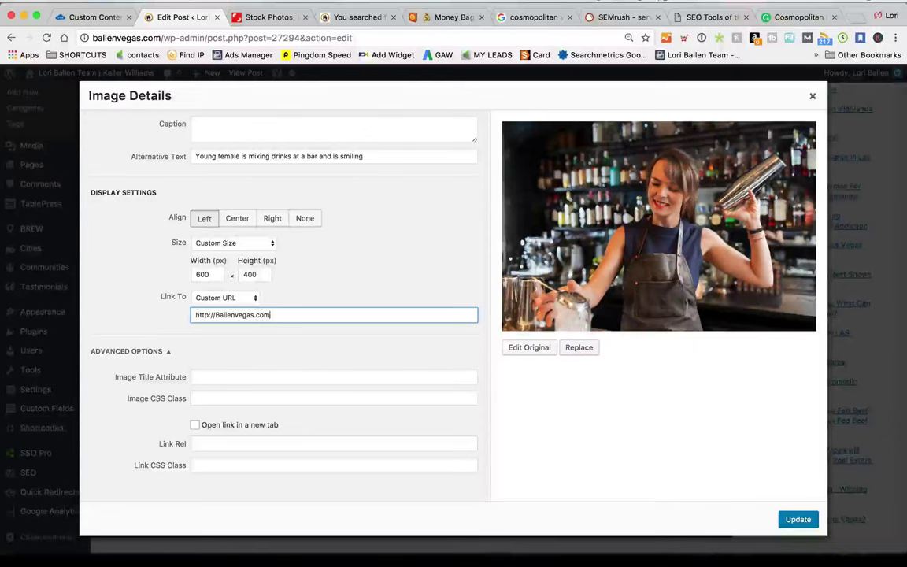
type("/las-vegas")
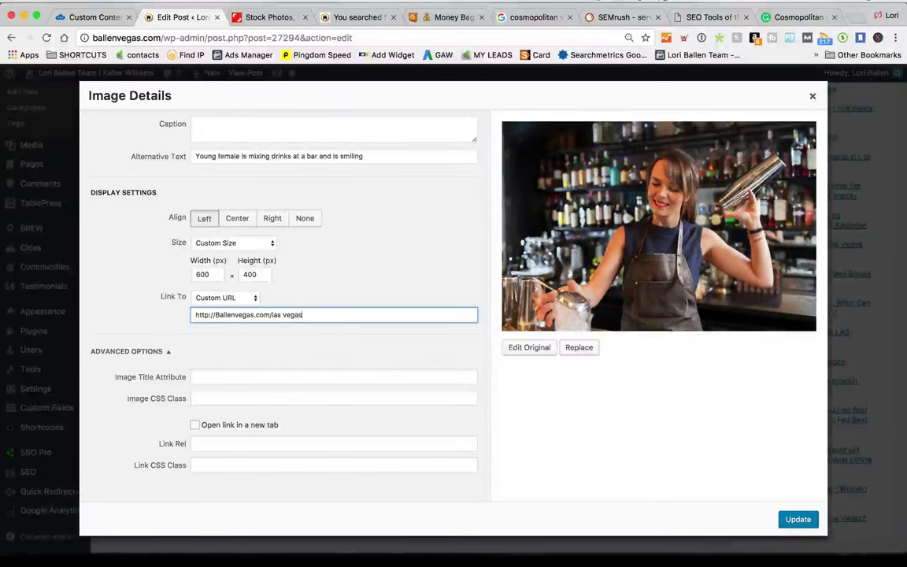
key("BackSpace")
key("BackSpace")
key("BackSpace")
key("BackSpace")
key("BackSpace")
key("BackSpace")
key("BackSpace")
key("BackSpace")
key("BackSpace")
key("BackSpace")
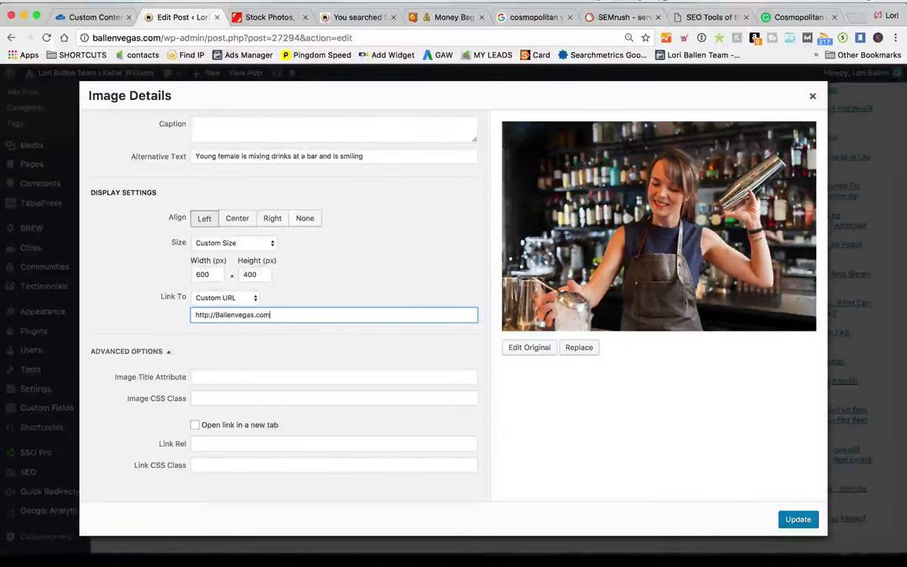
key("Tab")
key("Tab")
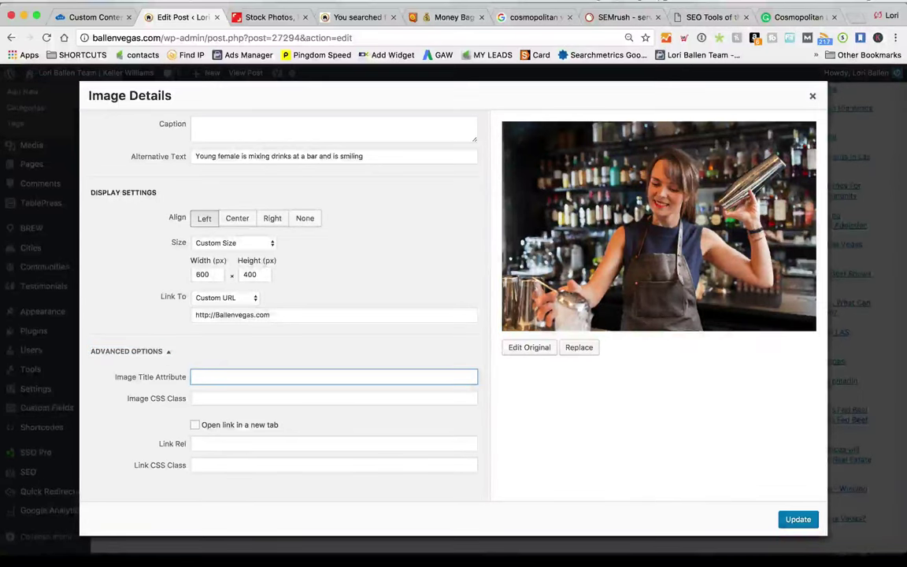
type("L")
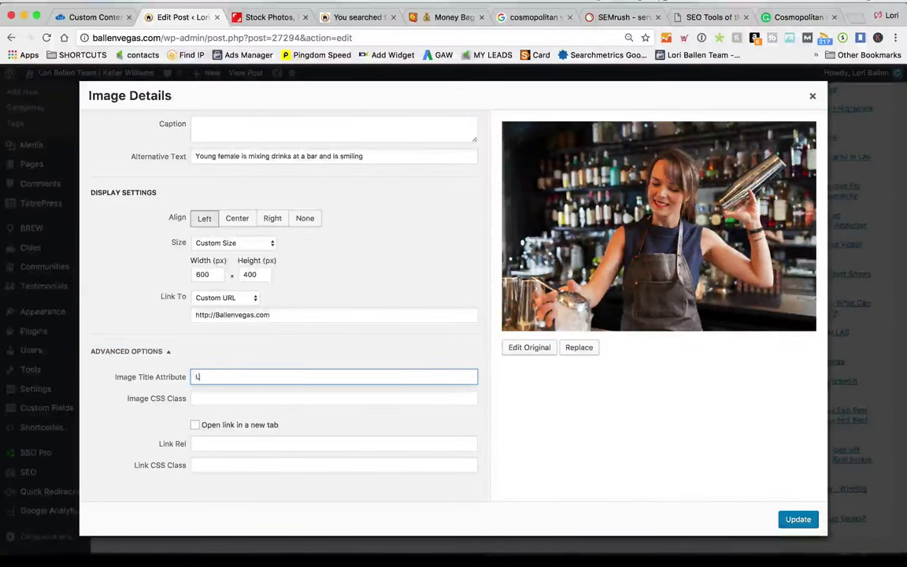
type("earn more about La")
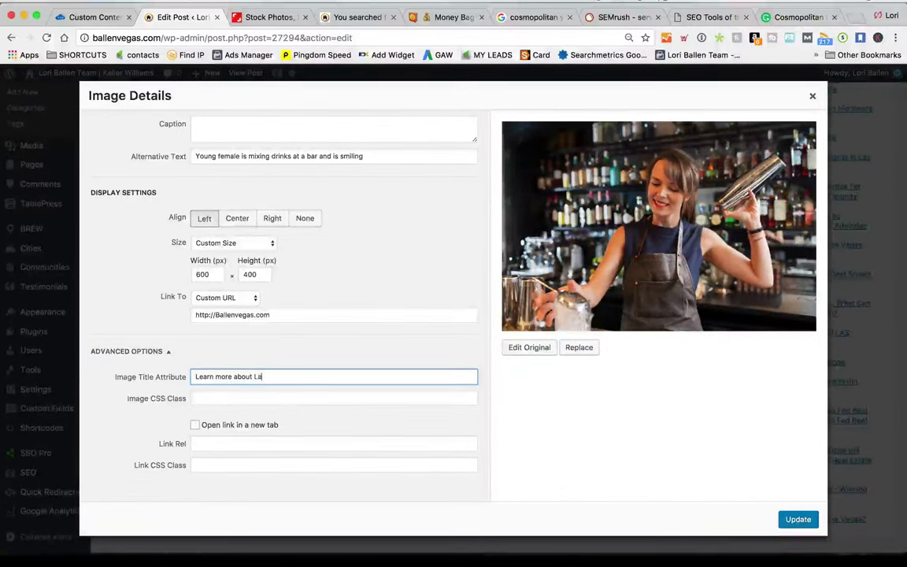
type("s Vegas Jobs")
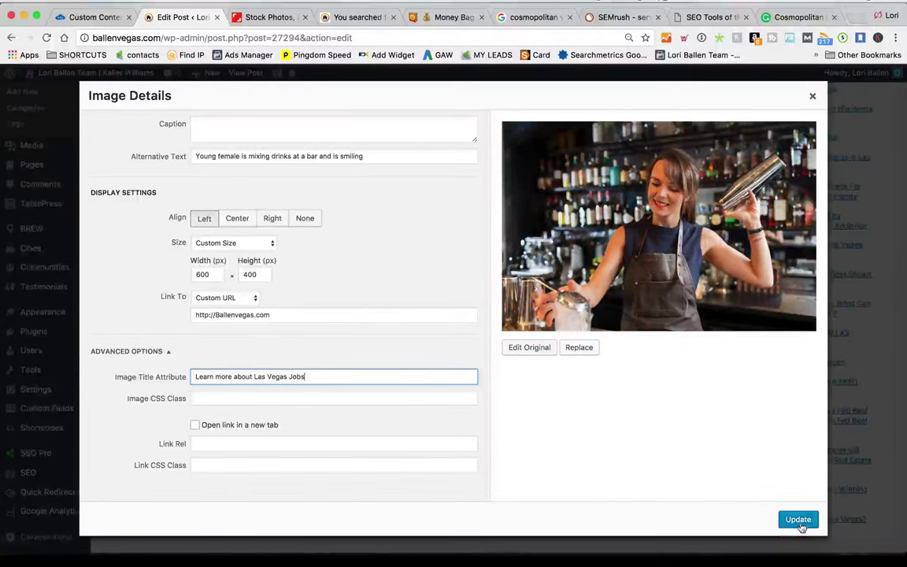
left_click(797, 519)
Deselect the photo and select the words 'Work and play at' in the first paragraph
left_click(600, 317)
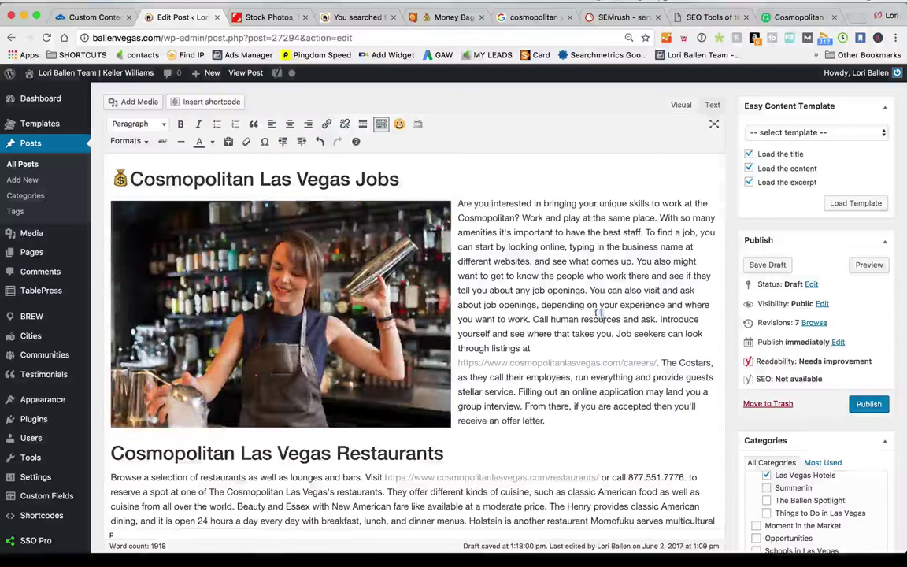
scroll(630, 338, "down", 2)
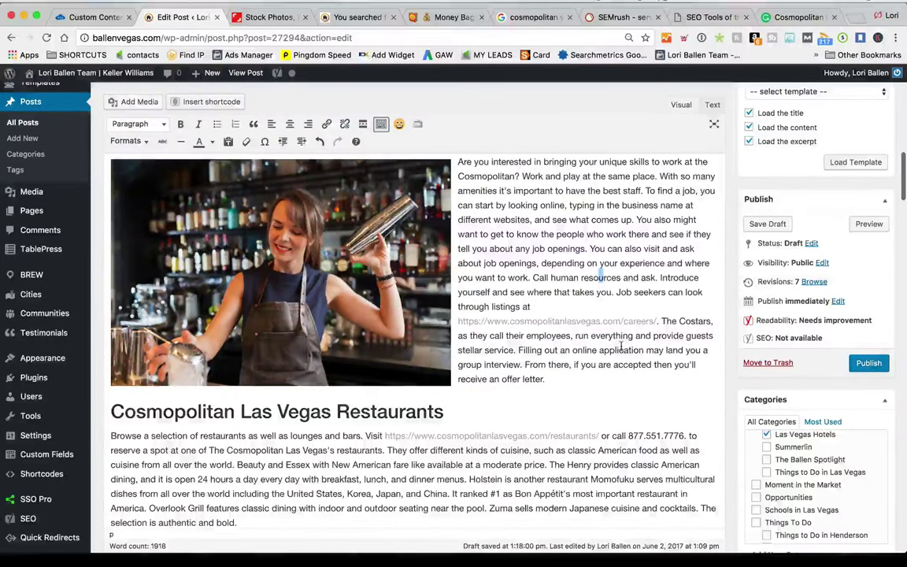
scroll(619, 347, "up", 2)
left_click(582, 215)
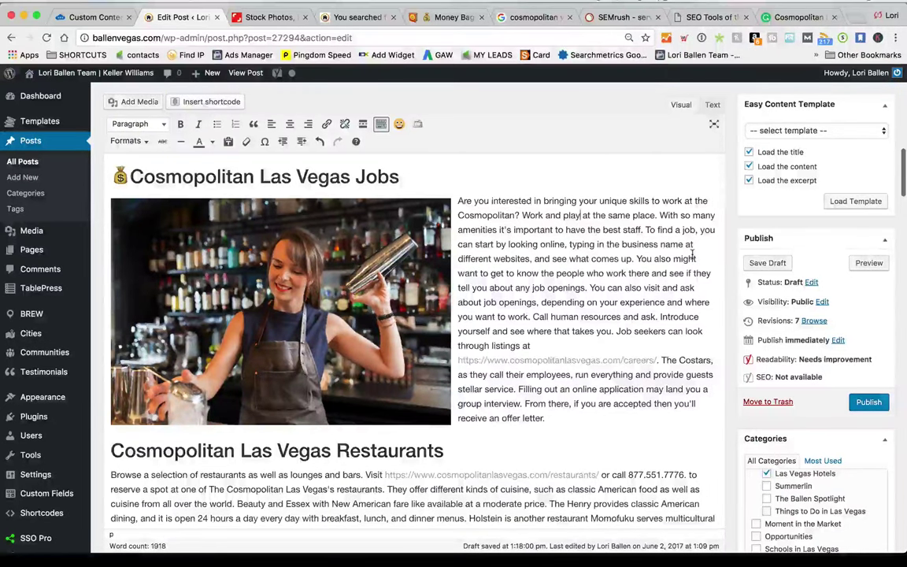
left_click_drag(521, 215, 594, 216)
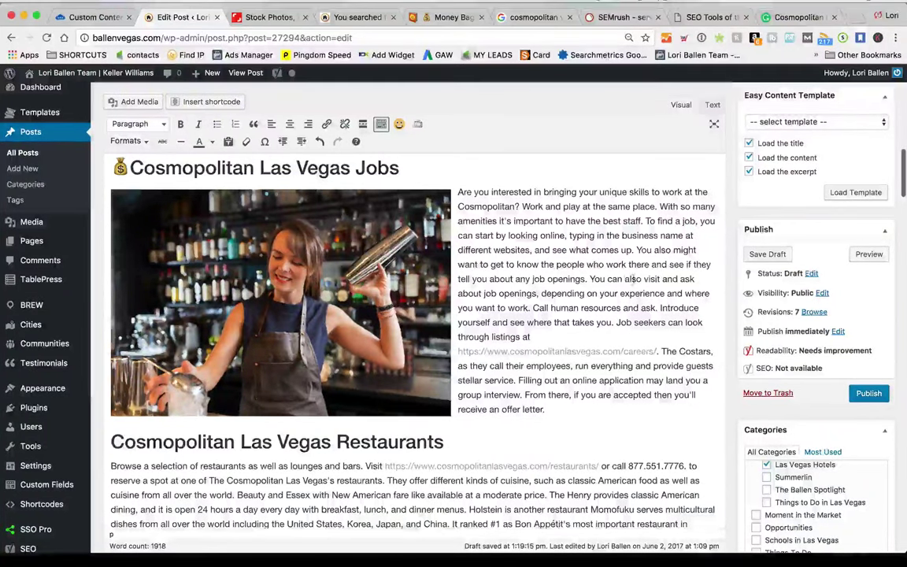
scroll(706, 285, "down", 1)
scroll(706, 285, "down", 3)
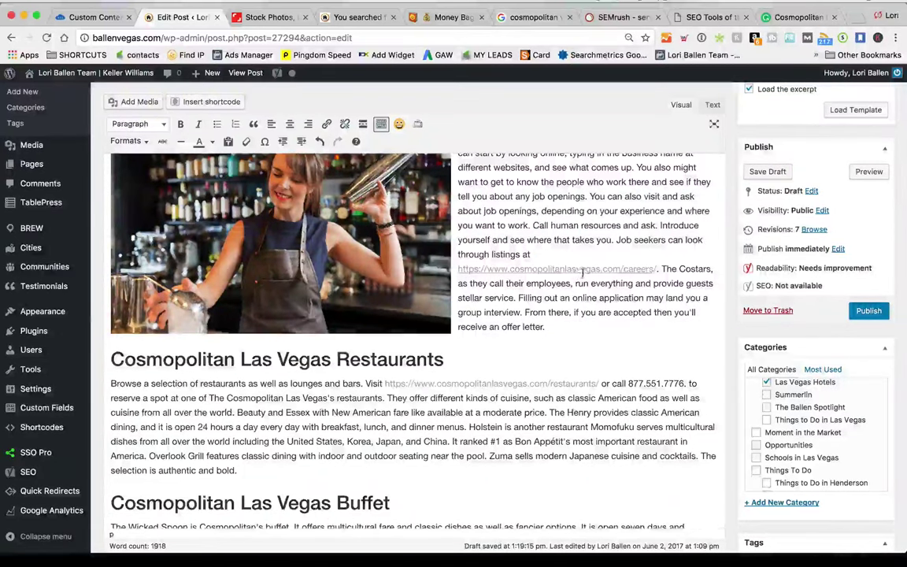
left_click(579, 270)
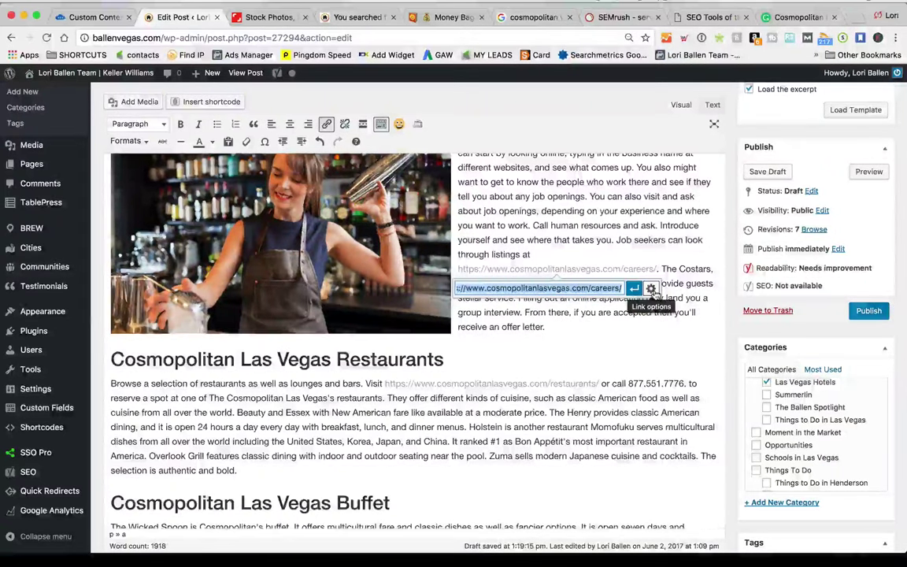
Open the full Insert/edit link options for the careers link, then close them to return to the post
left_click(651, 289)
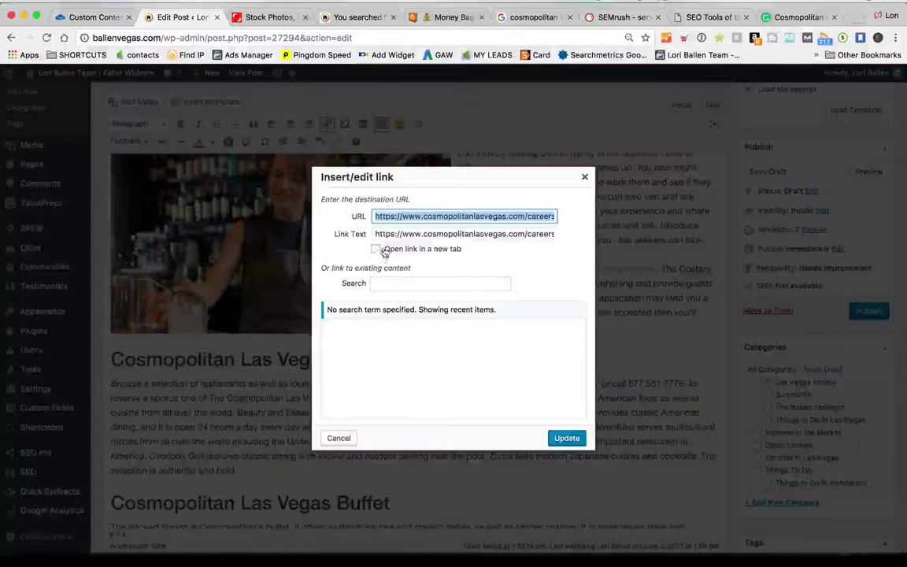
left_click(567, 439)
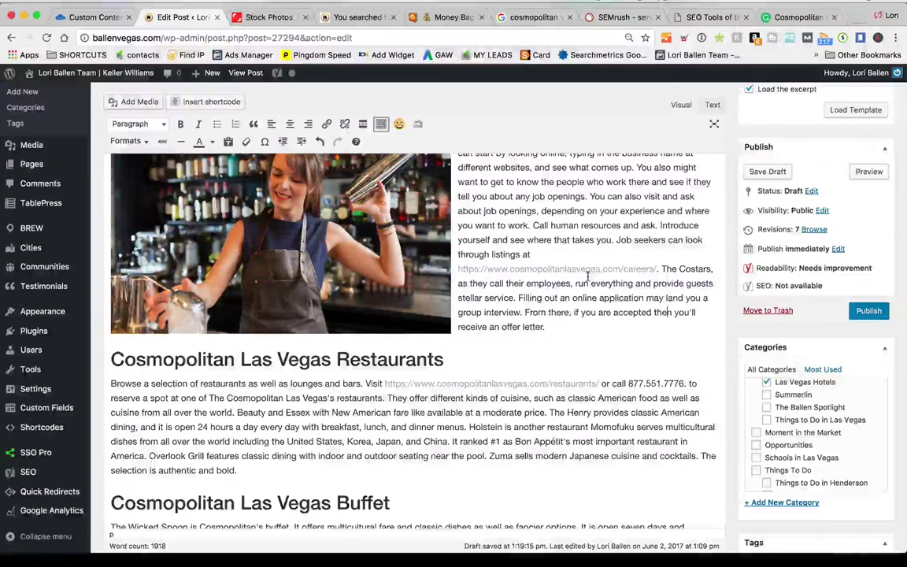
Insert a blank paragraph after 'receive an offer letter.' and above the Restaurants heading
scroll(588, 276, "up", 3)
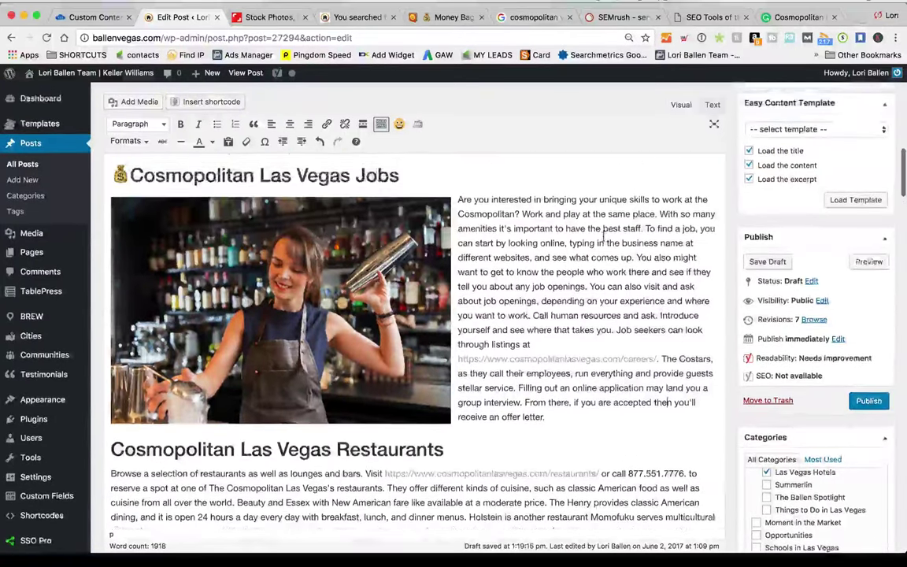
scroll(588, 275, "down", 1)
scroll(564, 377, "down", 2)
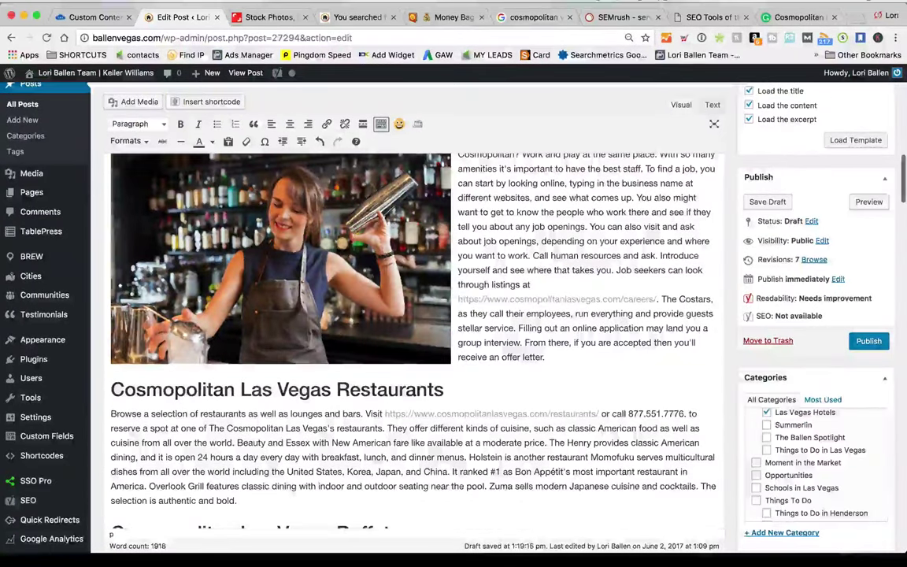
scroll(566, 378, "up", 2)
key("Return")
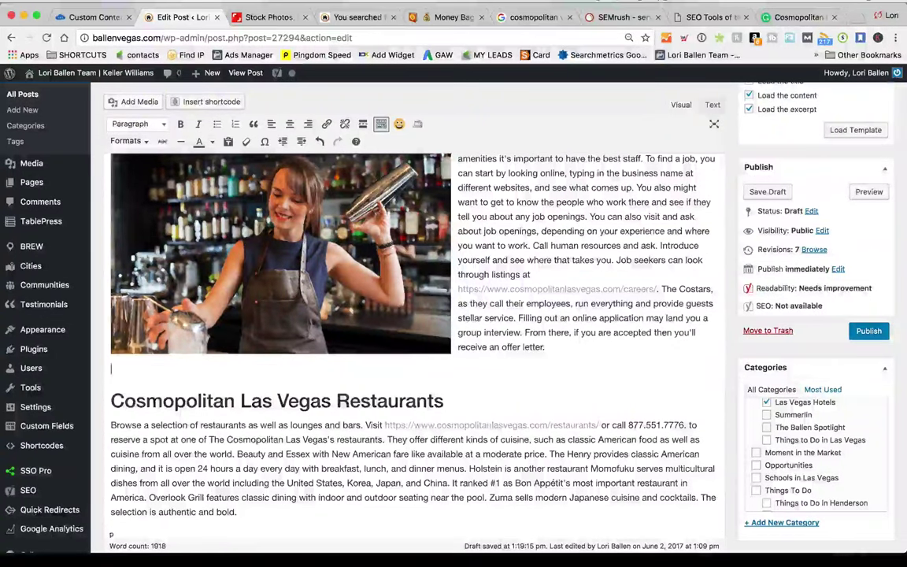
mouse_move(31, 368)
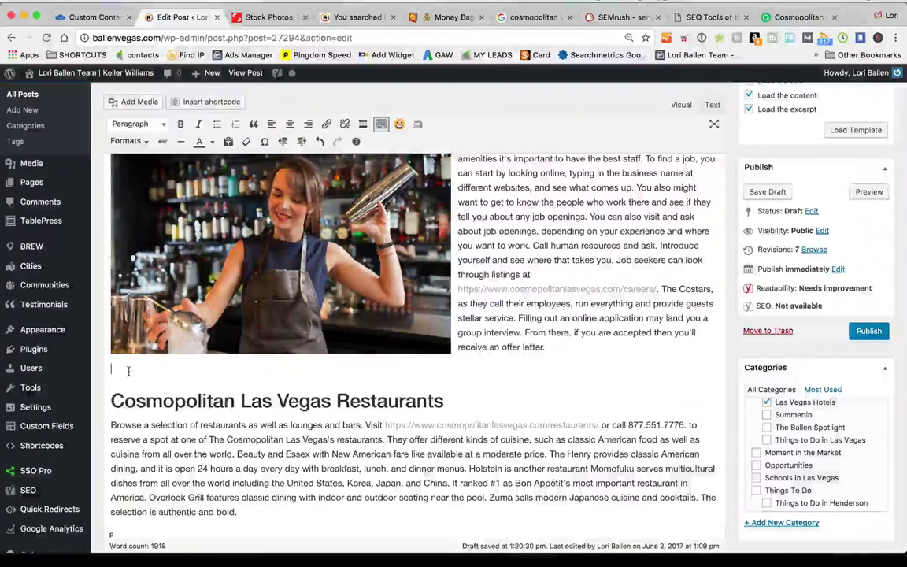
scroll(235, 361, "up", 2)
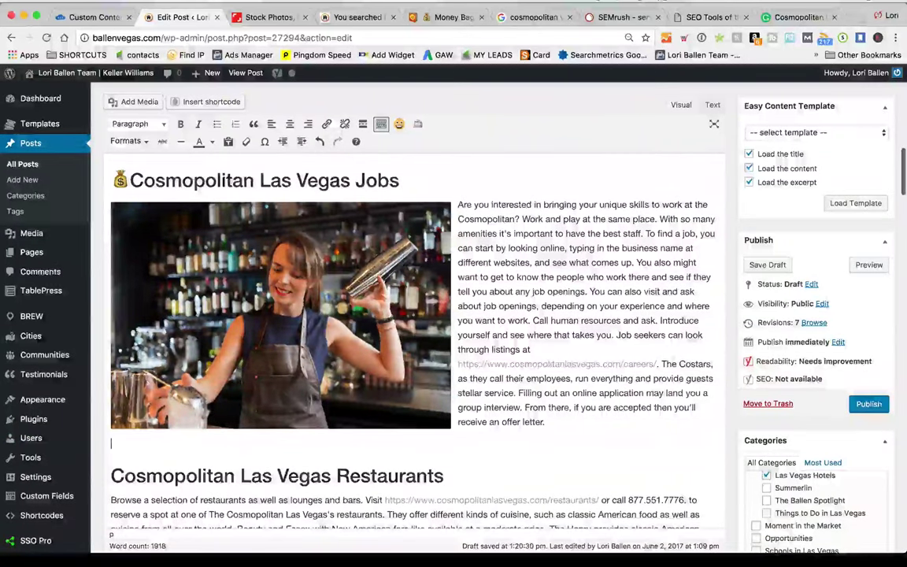
scroll(461, 450, "up", 1)
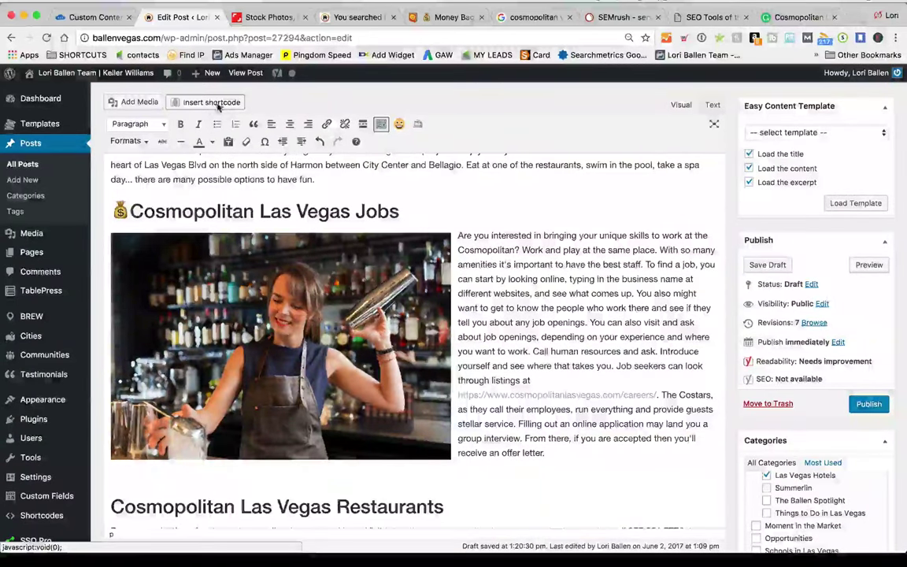
Insert a Divider shortcode with height 3 pixels and a margin of 30, previewing it
left_click(216, 101)
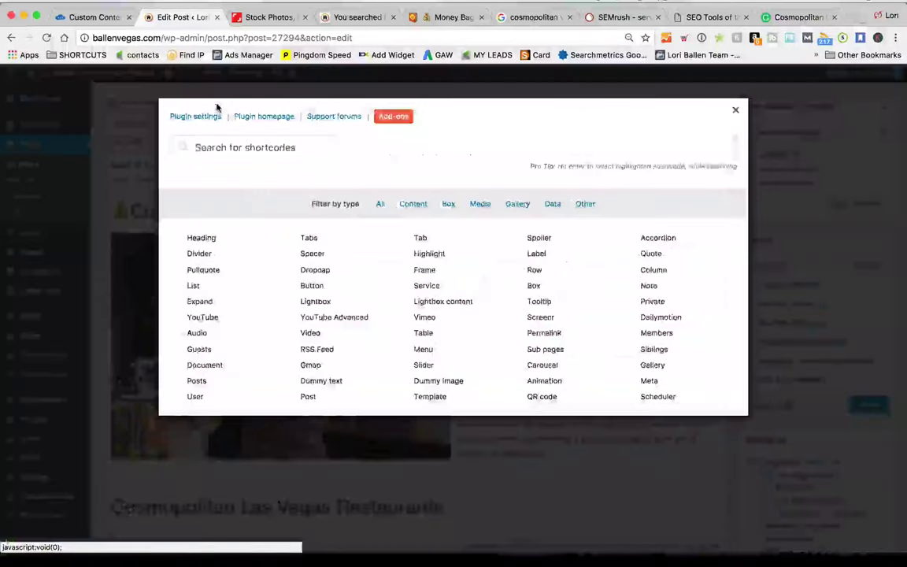
left_click(197, 255)
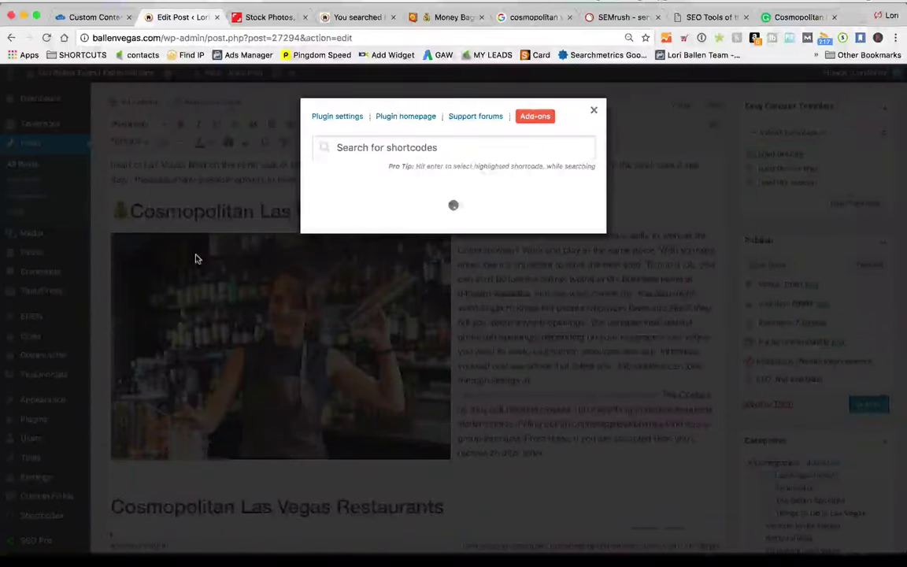
scroll(516, 242, "down", 5)
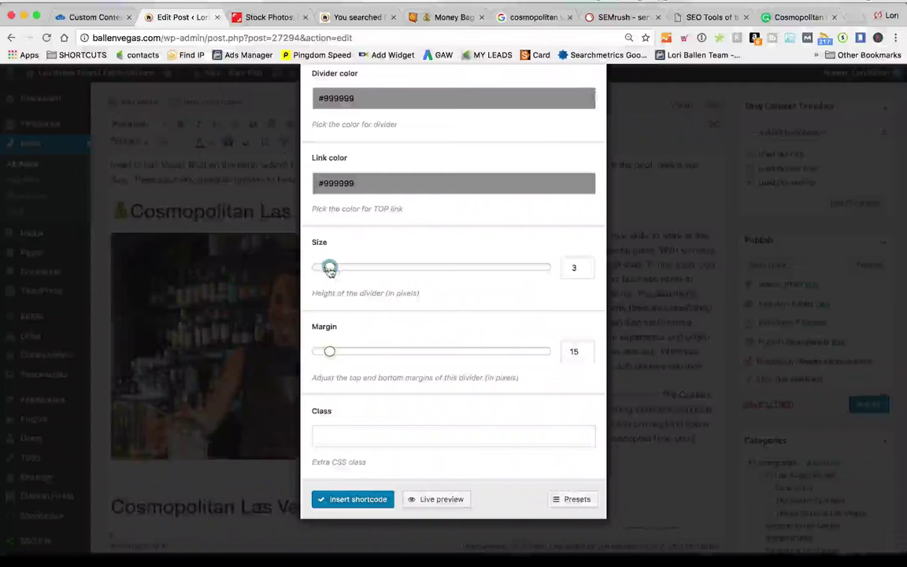
left_click_drag(330, 267, 329, 268)
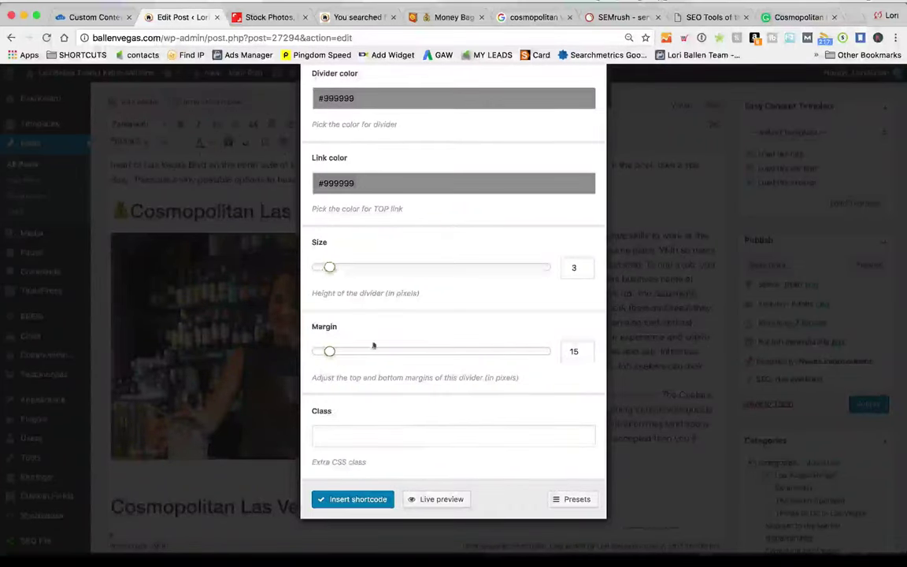
left_click(436, 499)
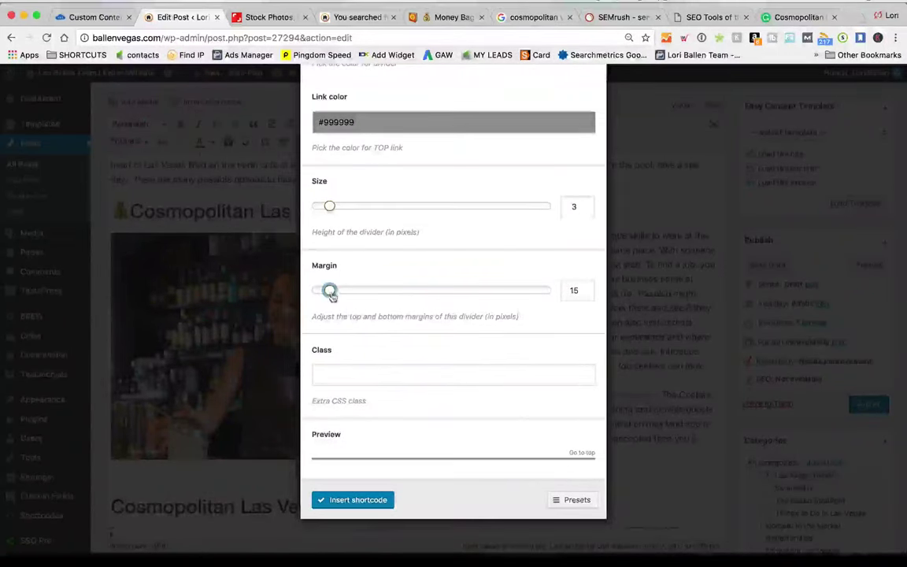
left_click_drag(330, 291, 348, 296)
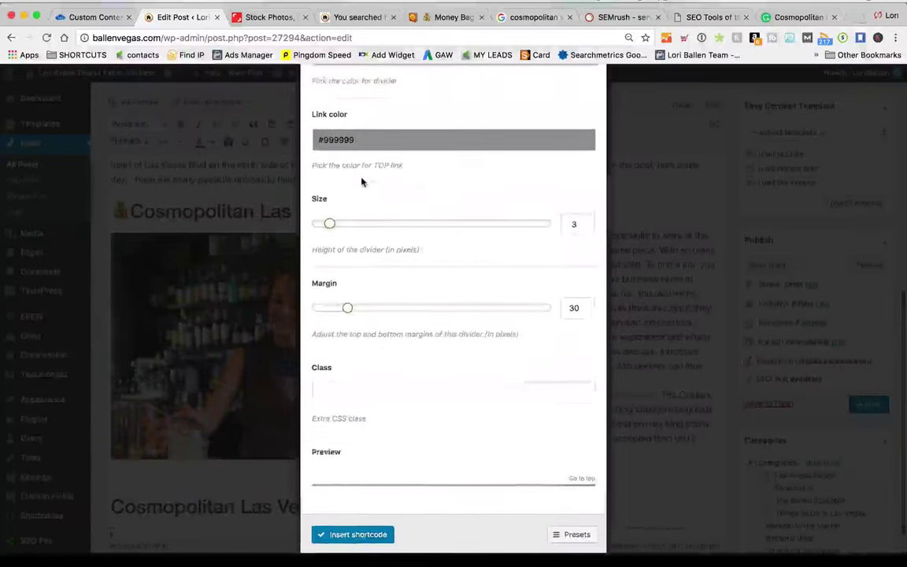
Try hues for the divider's top link colour in the Link color picker
left_click(453, 146)
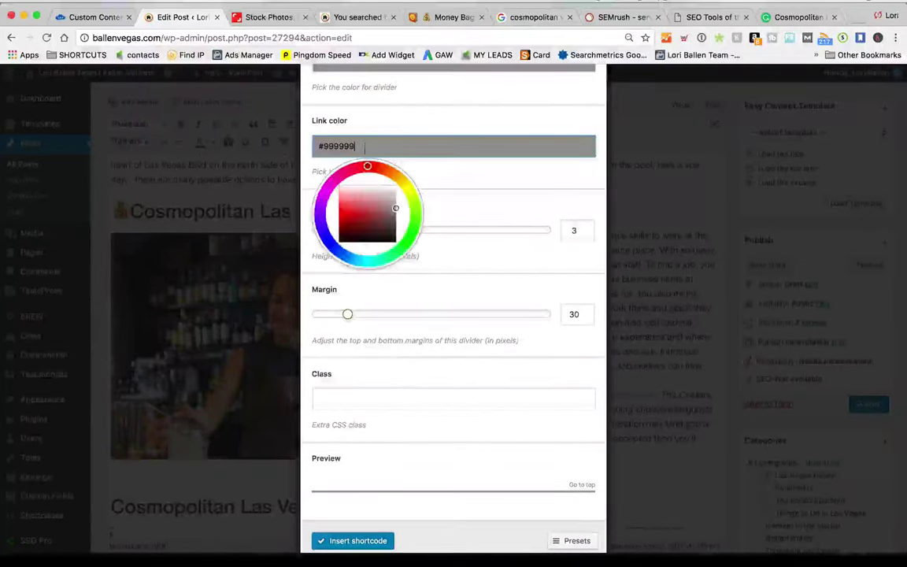
left_click(324, 236)
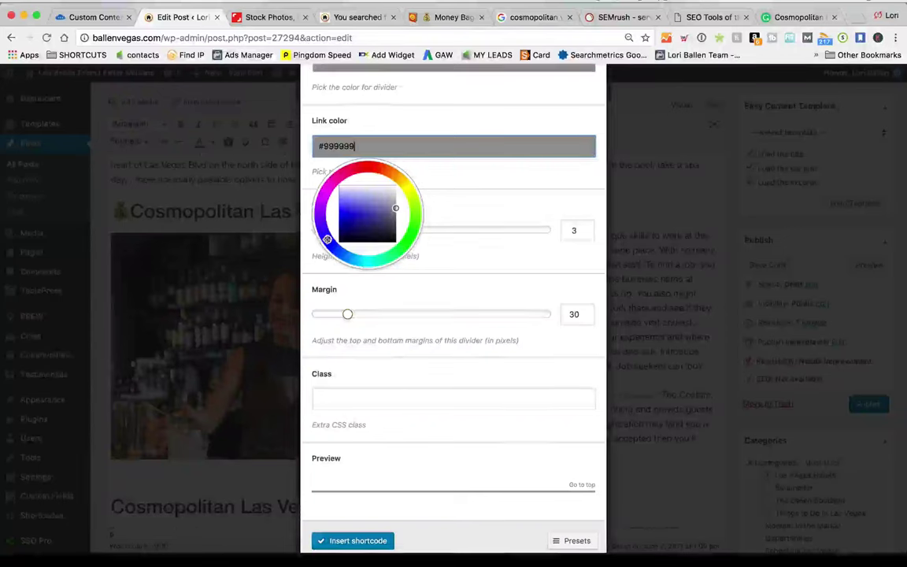
mouse_move(328, 238)
left_mouse_down()
mouse_move(346, 224)
mouse_move(387, 225)
mouse_move(355, 219)
mouse_move(347, 231)
left_mouse_up()
left_click(500, 203)
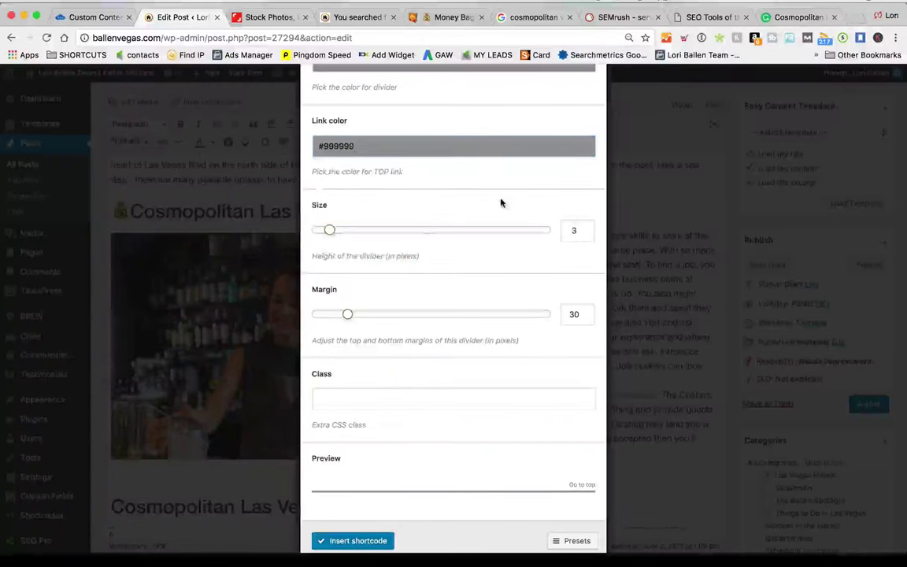
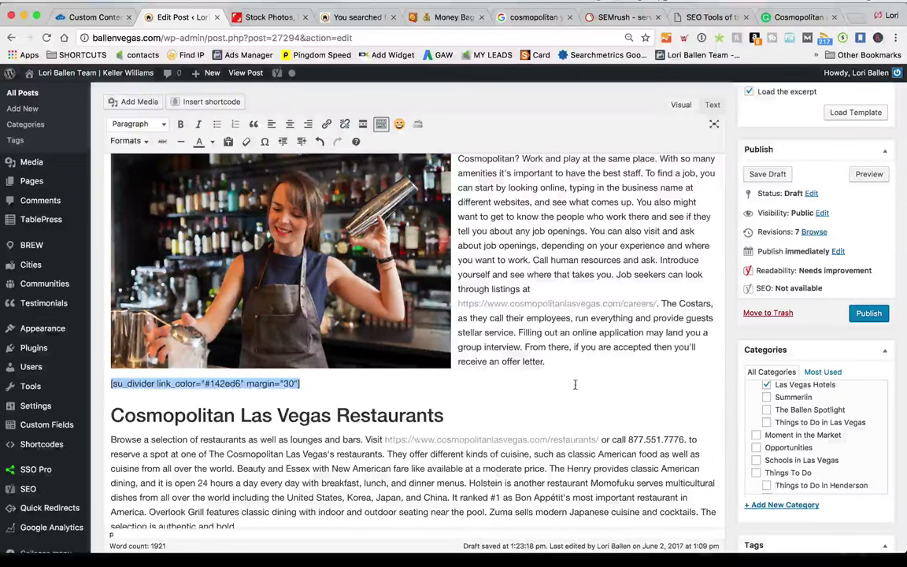
Open a preview of the Cosmopolitan draft and scroll down through it
left_click(575, 381)
left_click(870, 174)
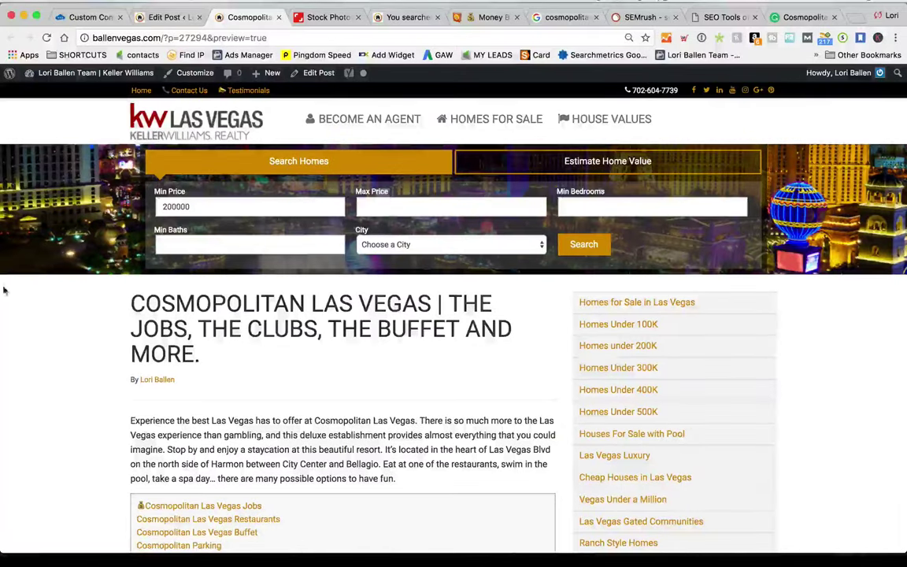
scroll(93, 297, "down", 2)
scroll(93, 297, "down", 10)
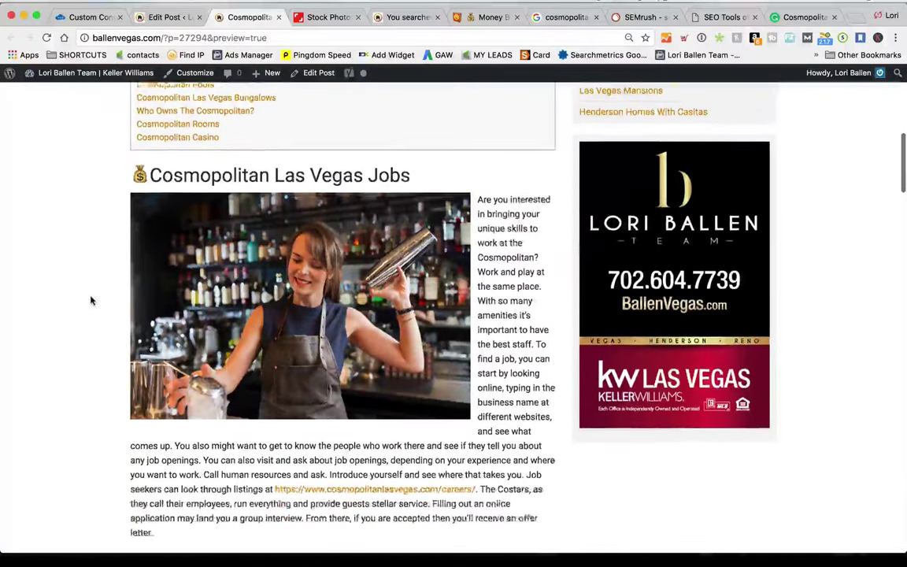
scroll(91, 300, "down", 5)
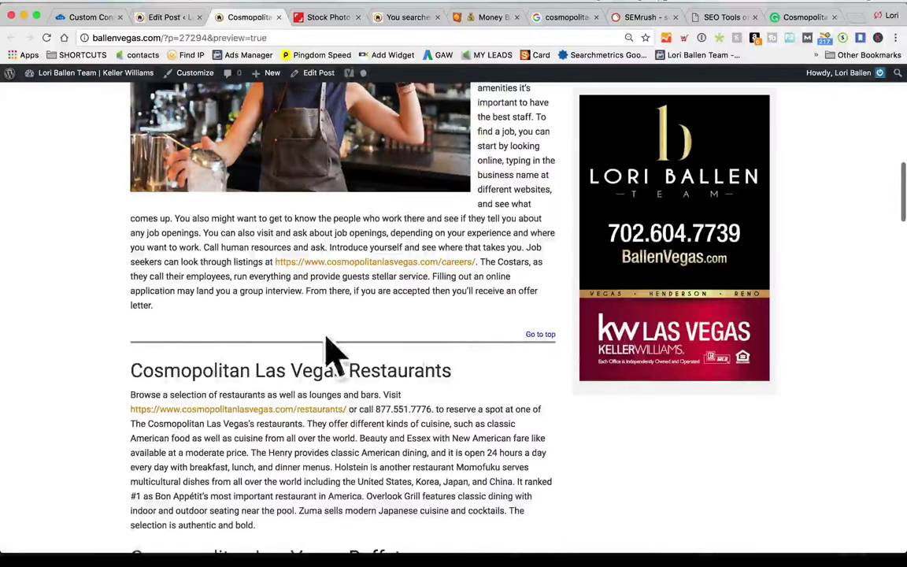
Use the preview's Go to top link, then return to the Edit Post tab
left_click(541, 335)
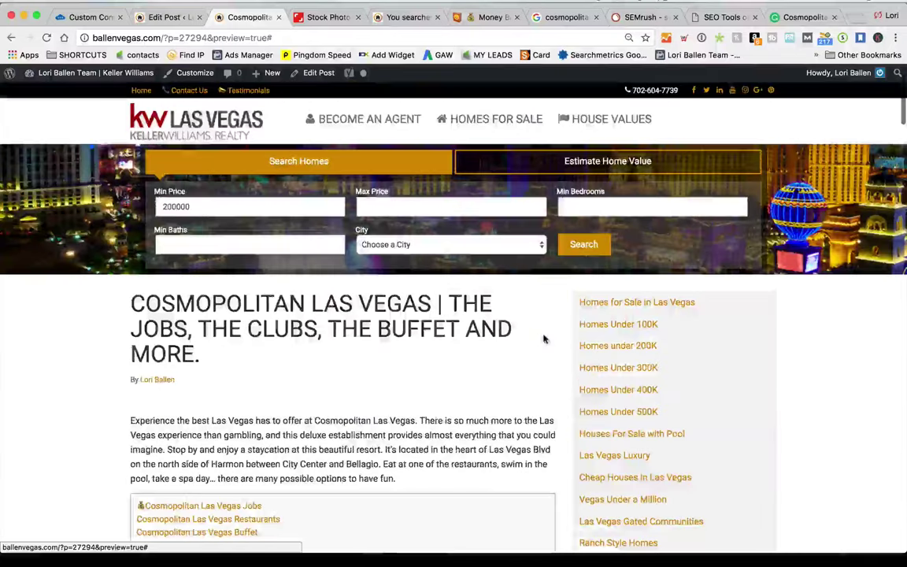
scroll(534, 424, "down", 10)
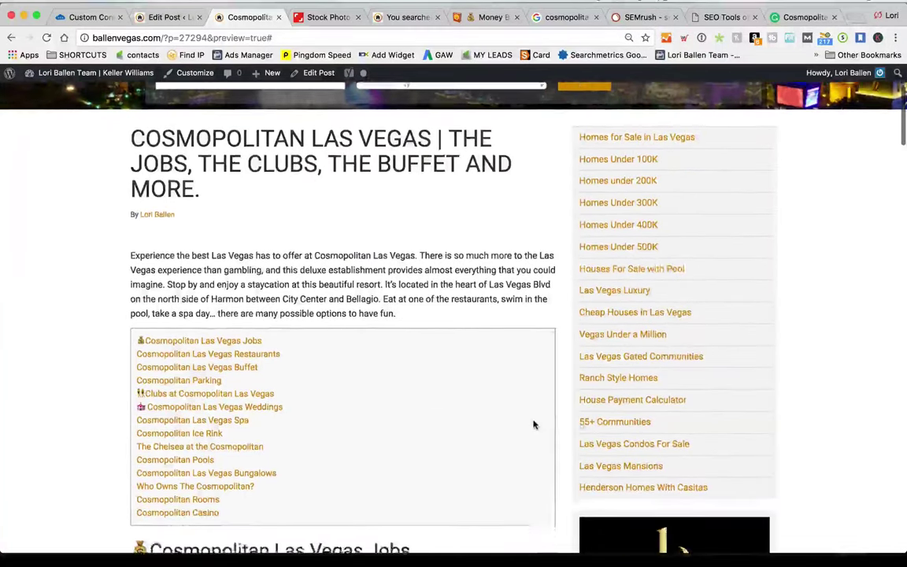
scroll(534, 426, "down", 2)
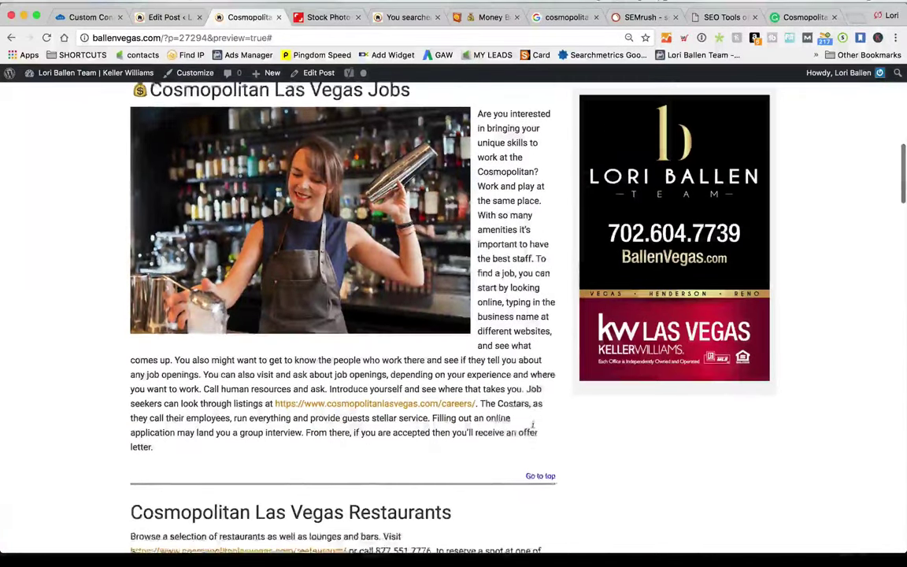
left_click(155, 19)
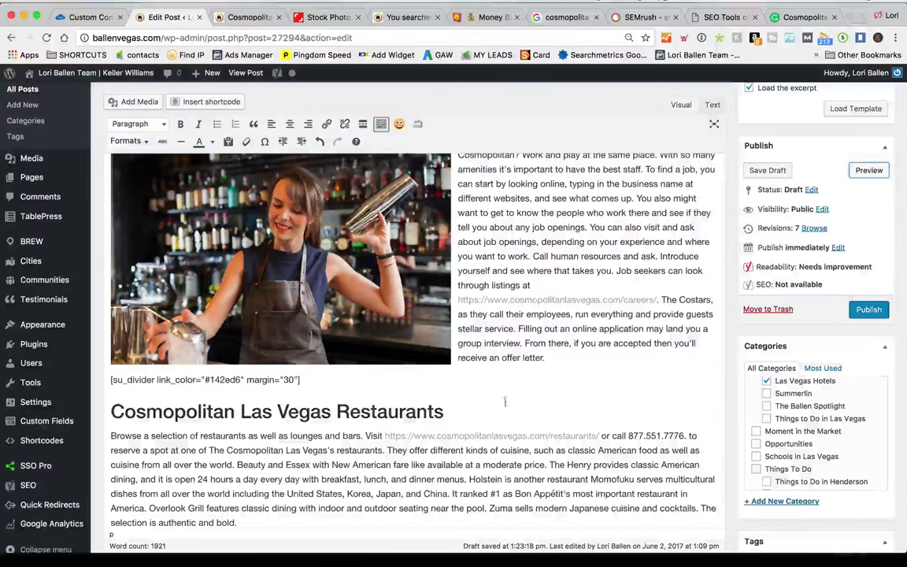
Add [su_divider] lines after the Restaurants, Buffet, Parking and Clubs sections
scroll(242, 385, "down", 4)
scroll(338, 267, "up", 1)
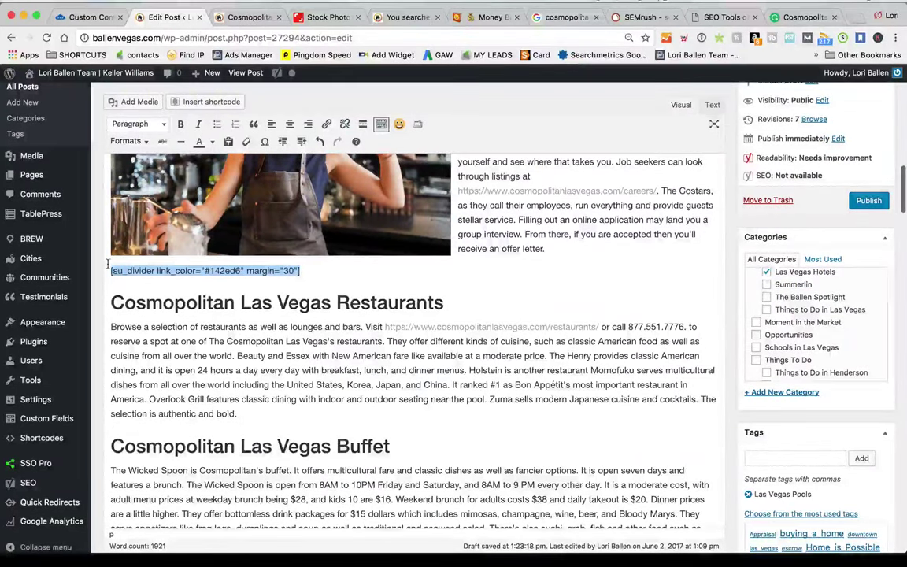
left_click(258, 413)
key("Return")
scroll(259, 414, "down", 5)
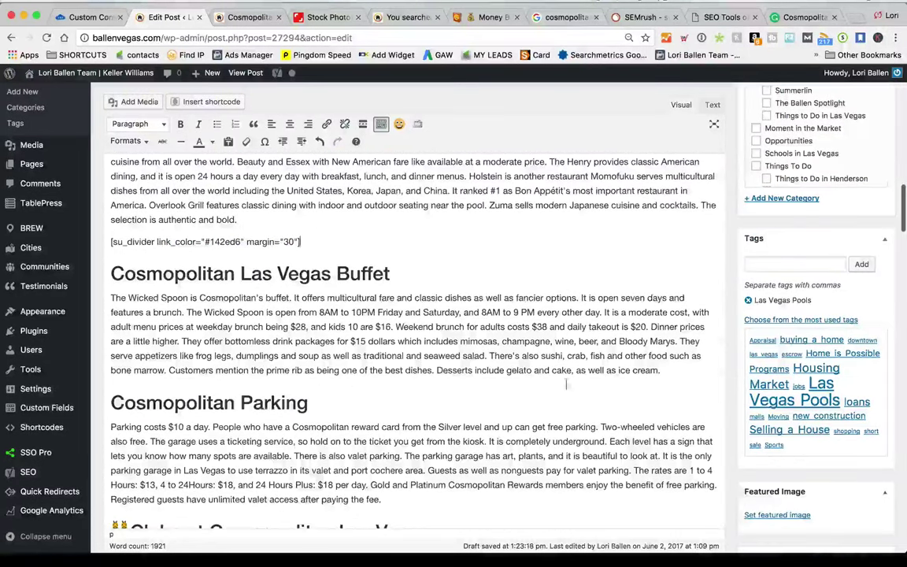
key("Return")
scroll(551, 354, "down", 5)
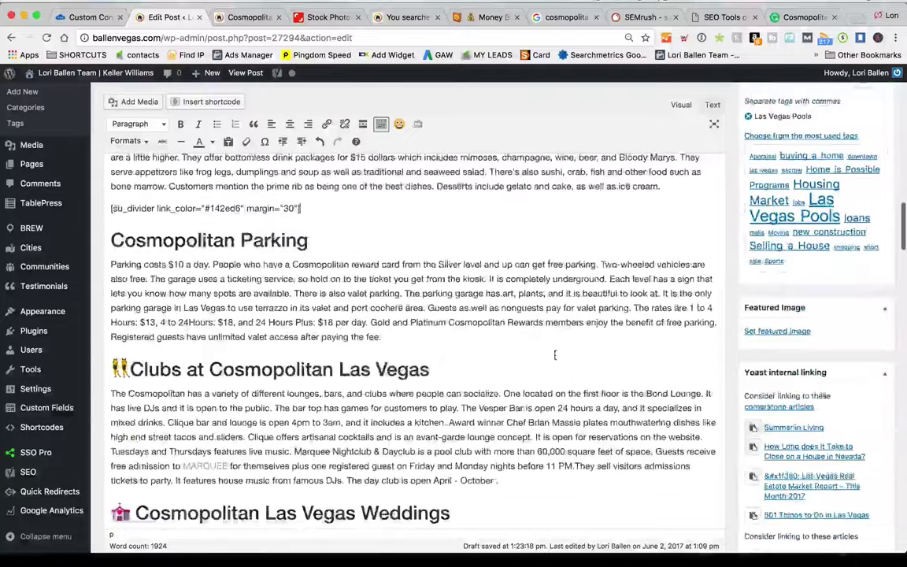
left_click(414, 335)
key("Return")
type("[su_divider link_color=\"#142ed6\" margin=\"30\"]")
scroll(523, 369, "down", 3)
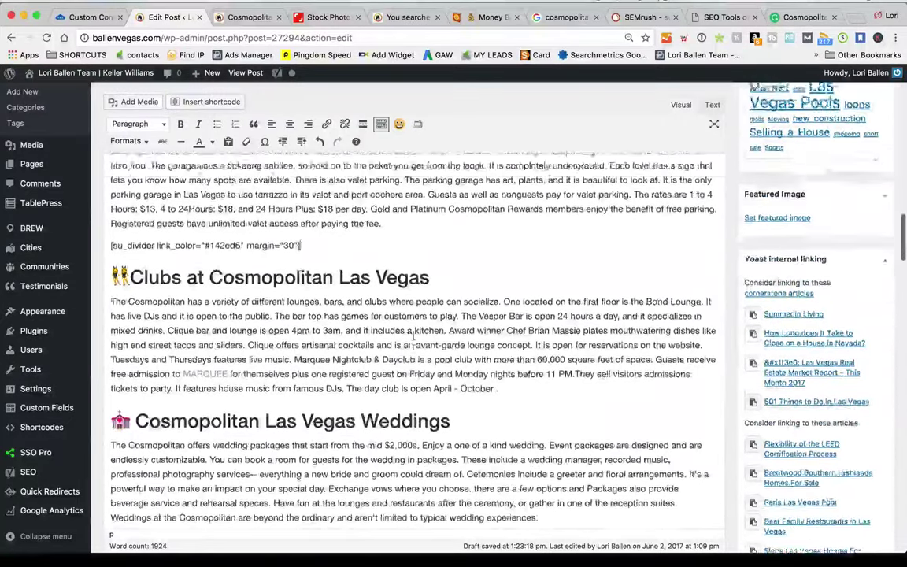
key("Return")
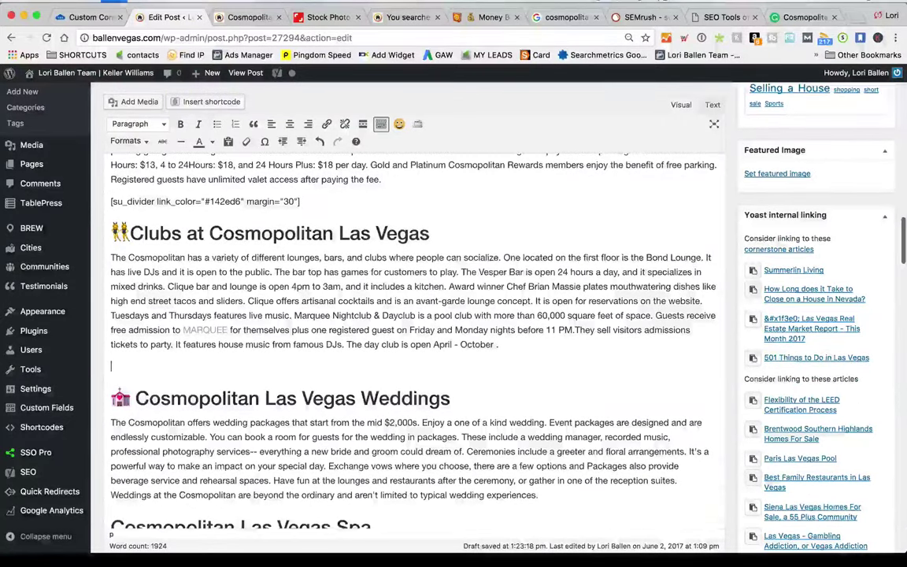
type("[su_divider link_color=\"#142ed6\" margin=\"30\"]")
Add [su_divider] lines after the Weddings, Spa, Bungalows and Who Owns sections
scroll(580, 367, "down", 4)
key("Return")
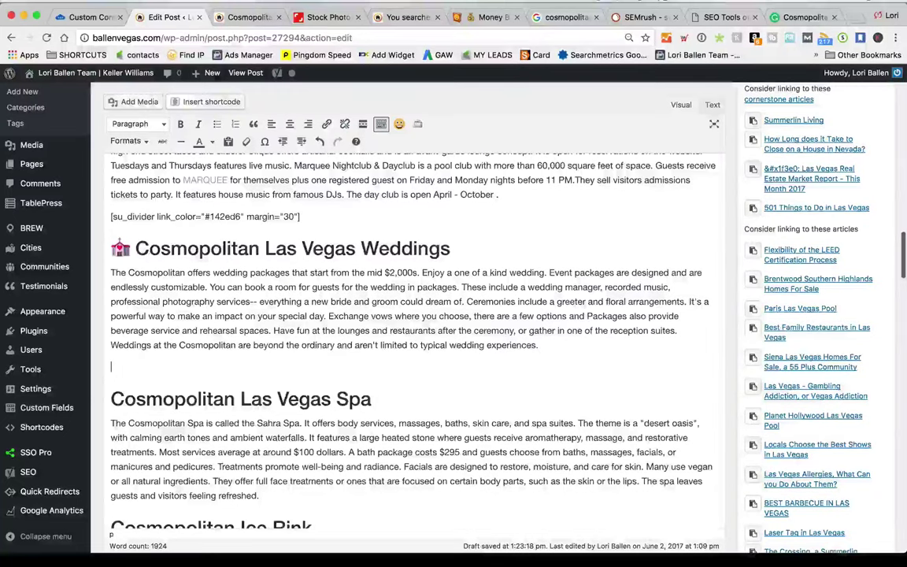
scroll(529, 363, "down", 4)
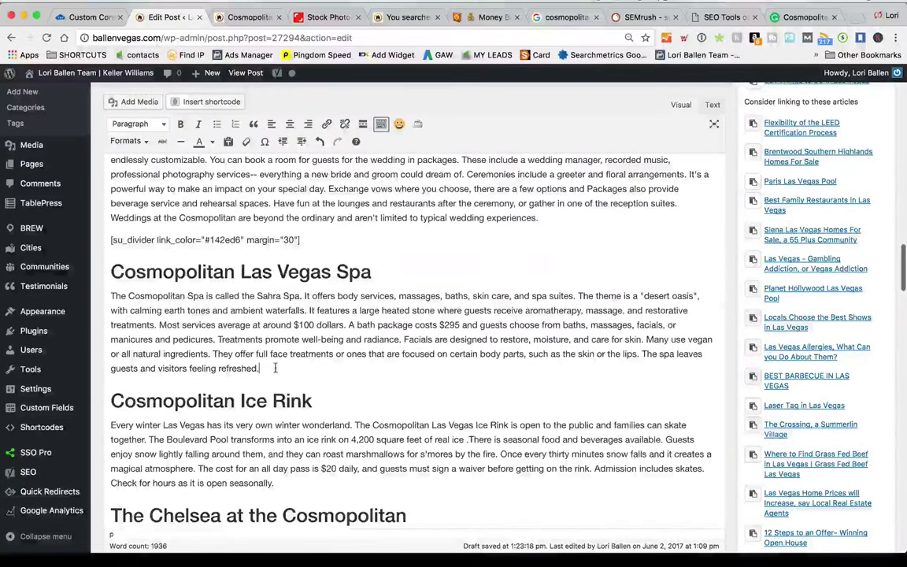
key("Return")
type("[su_divider link_color=\"#142ed6\" margin=\"30\"]")
scroll(275, 368, "down", 4)
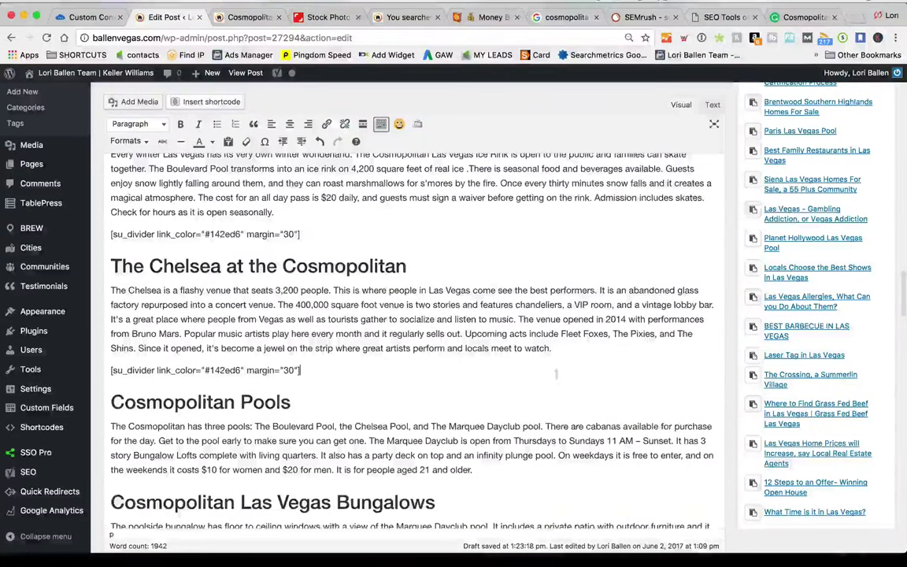
scroll(556, 374, "down", 2)
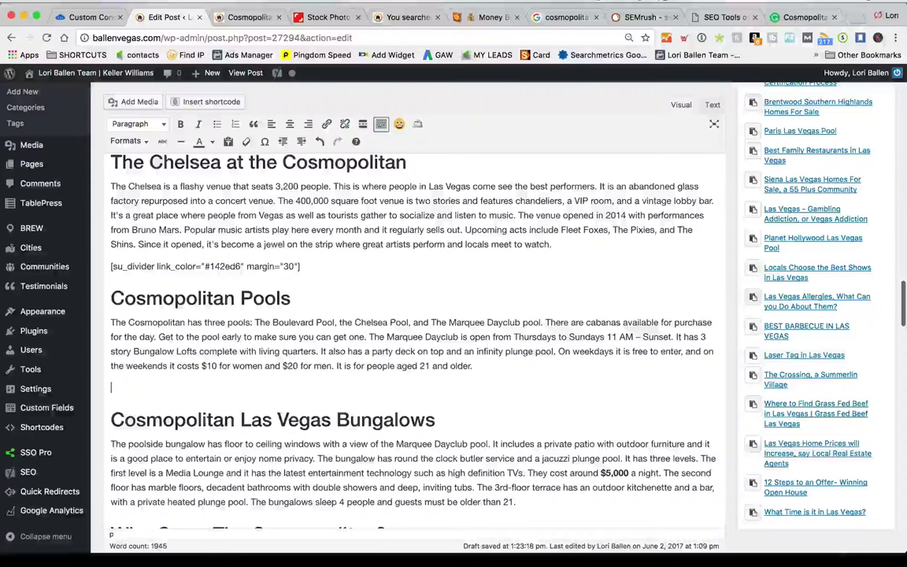
scroll(562, 227, "down", 6)
scroll(561, 227, "up", 2)
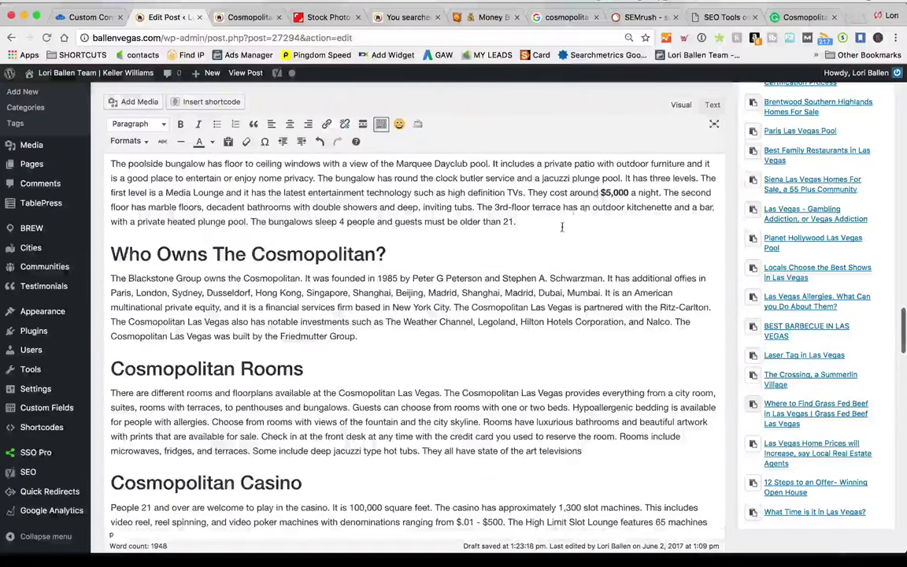
key("Return")
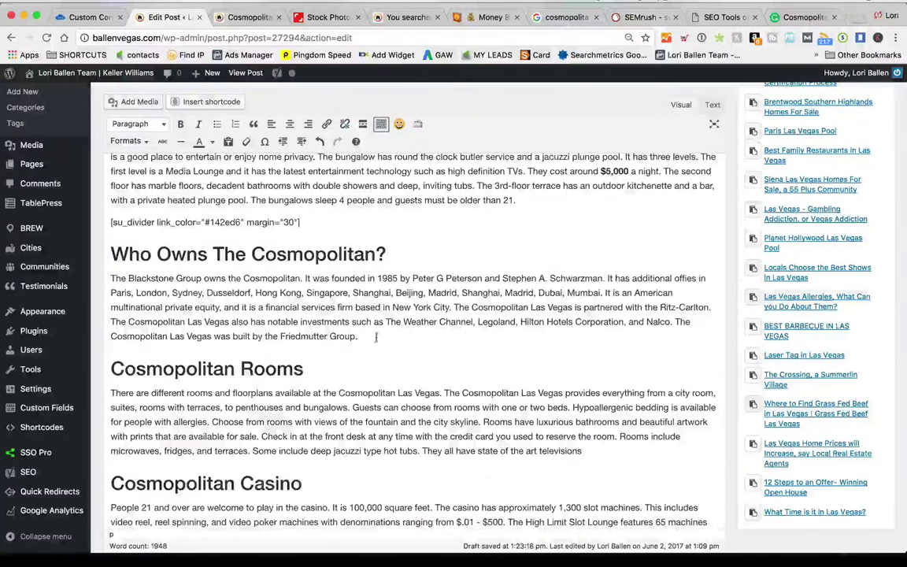
scroll(375, 338, "down", 1)
key("Return")
type("[su_divider link_color=\"#142ed6\" margin=\"30\"]")
Add [su_divider] lines after the Rooms and Casino sections and refresh the preview
scroll(685, 348, "down", 3)
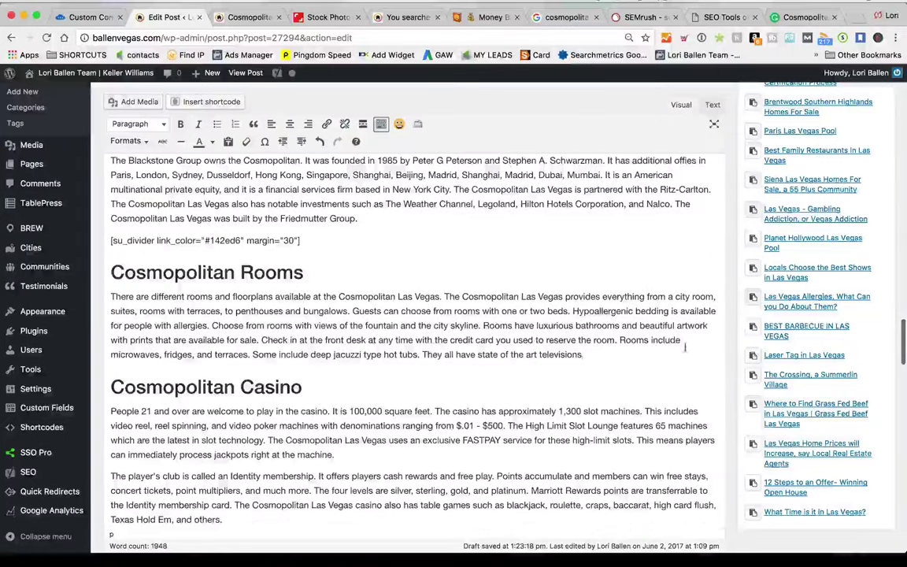
key("Return")
type("[su_divider link_color=\"#142ed6\" margin=\"30\"]")
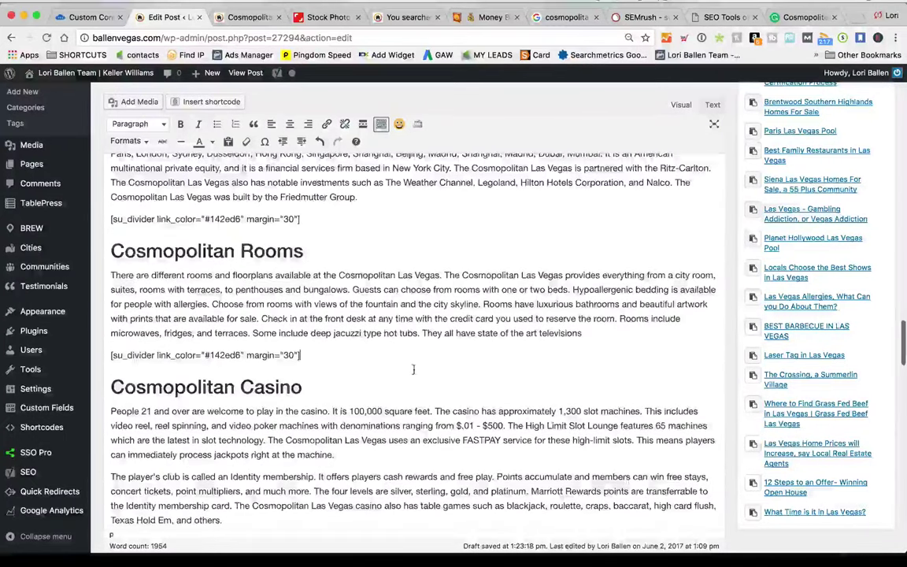
scroll(345, 392, "down", 1)
left_click(268, 428)
key("Return")
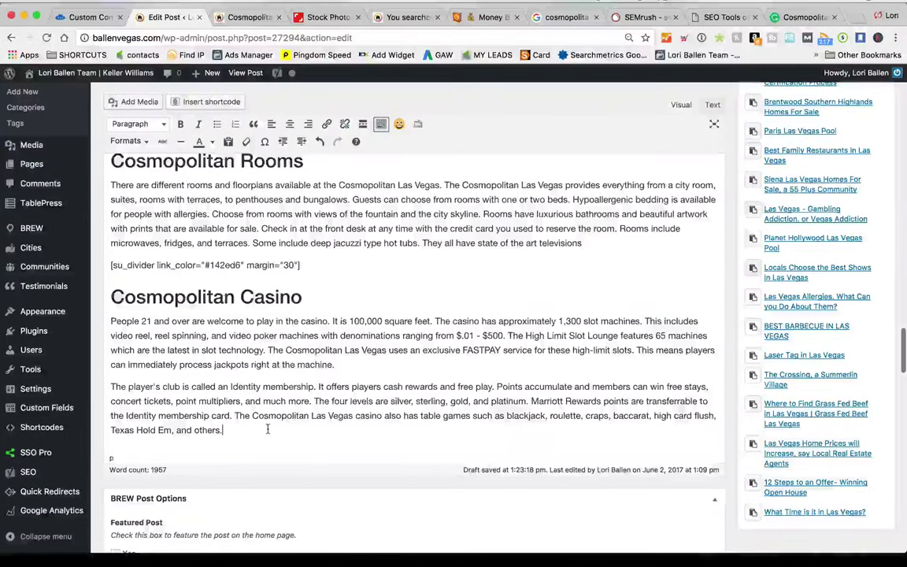
type("[su_divider link_color=\"#142ed6\" margin=\"30\"]")
scroll(676, 387, "down", 10)
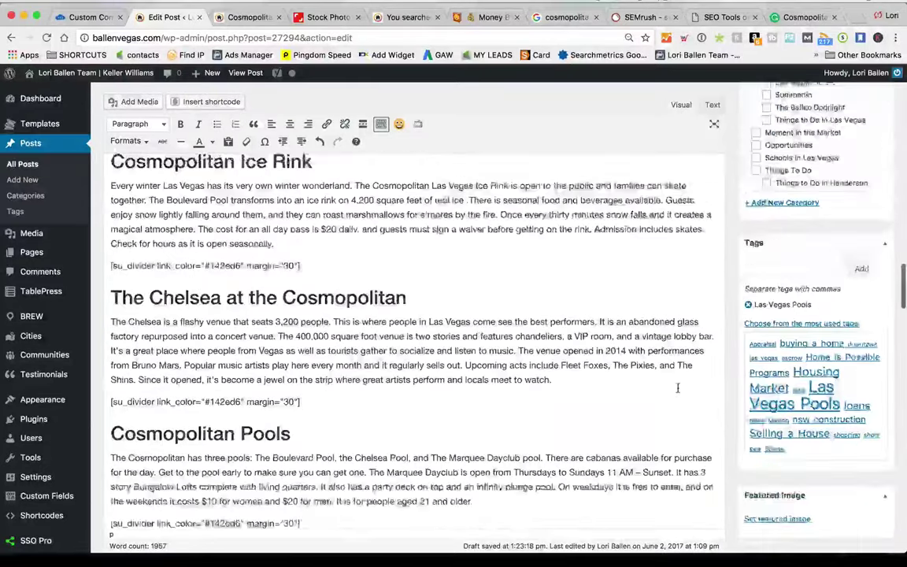
scroll(676, 387, "up", 4)
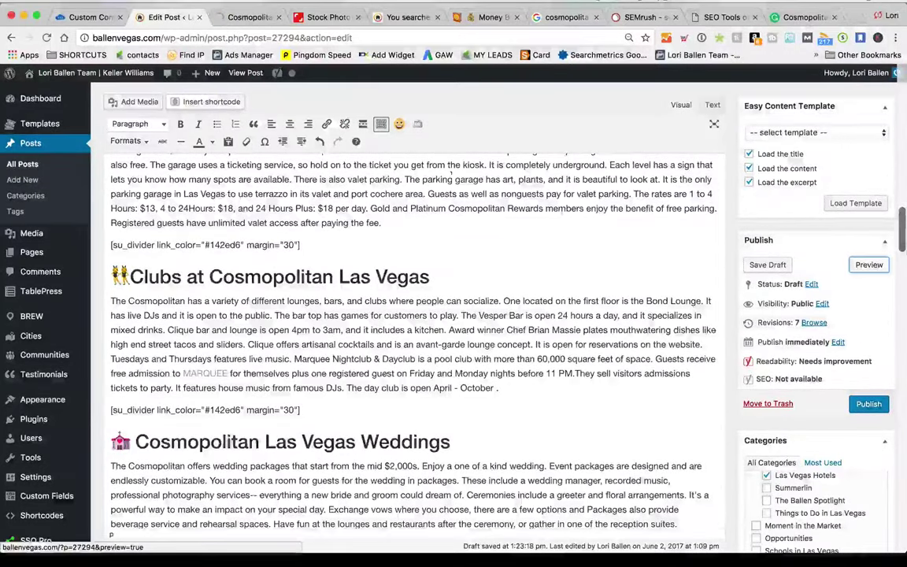
left_click(869, 264)
Scroll the refreshed preview down to Casino checking each divider, then narrow the browser window
left_click(220, 8)
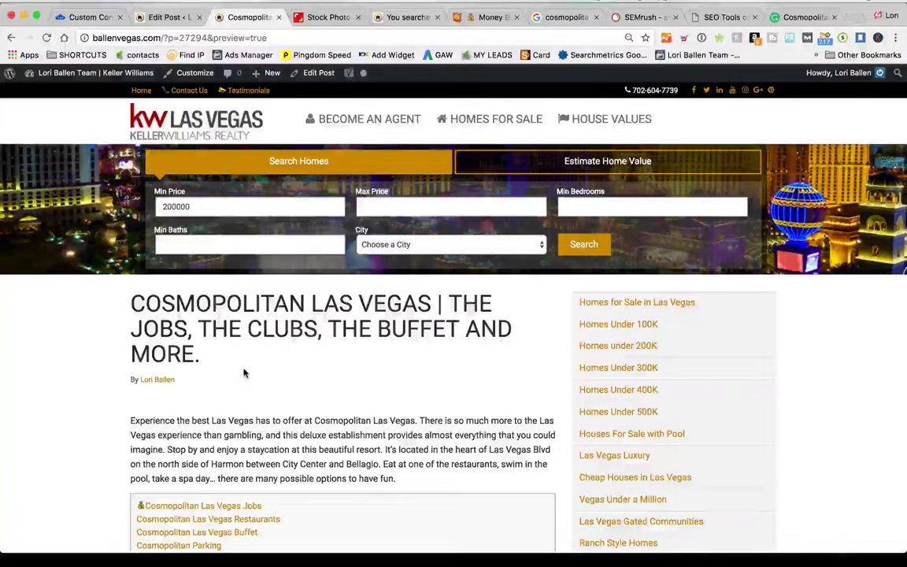
scroll(245, 374, "down", 2)
scroll(244, 374, "down", 15)
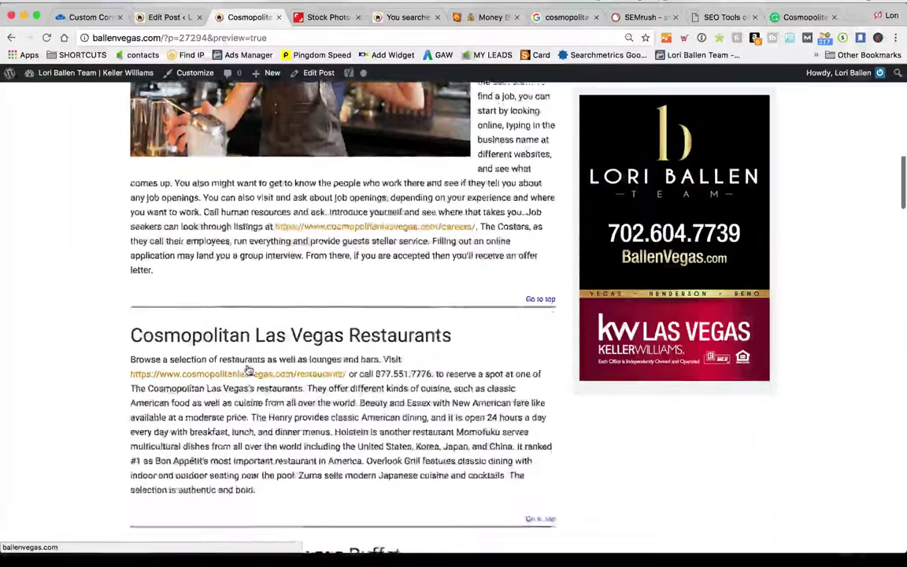
scroll(246, 369, "down", 8)
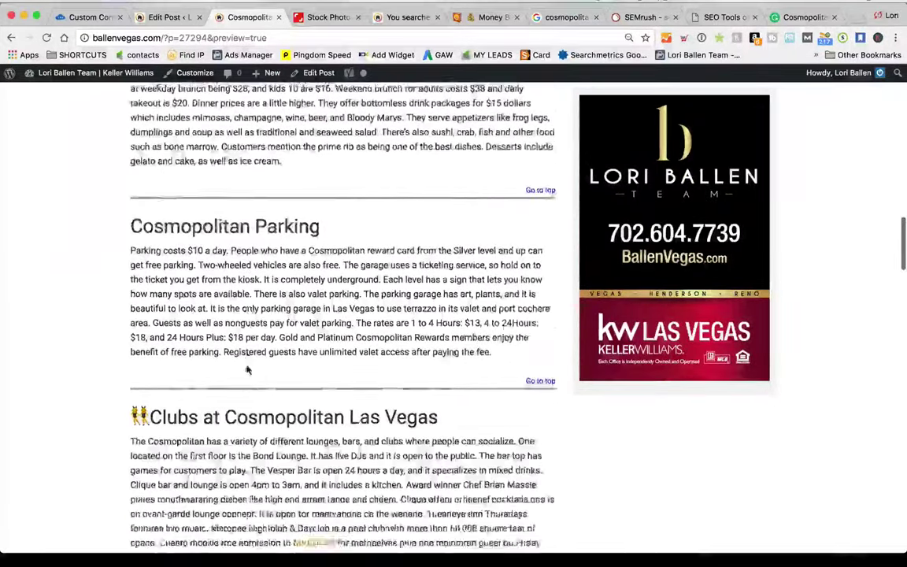
scroll(247, 369, "down", 8)
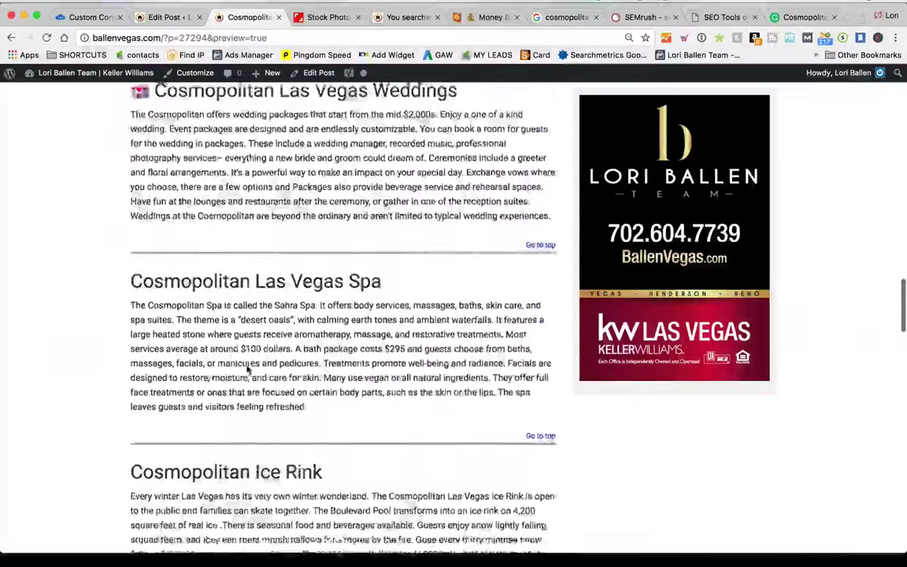
scroll(246, 369, "down", 8)
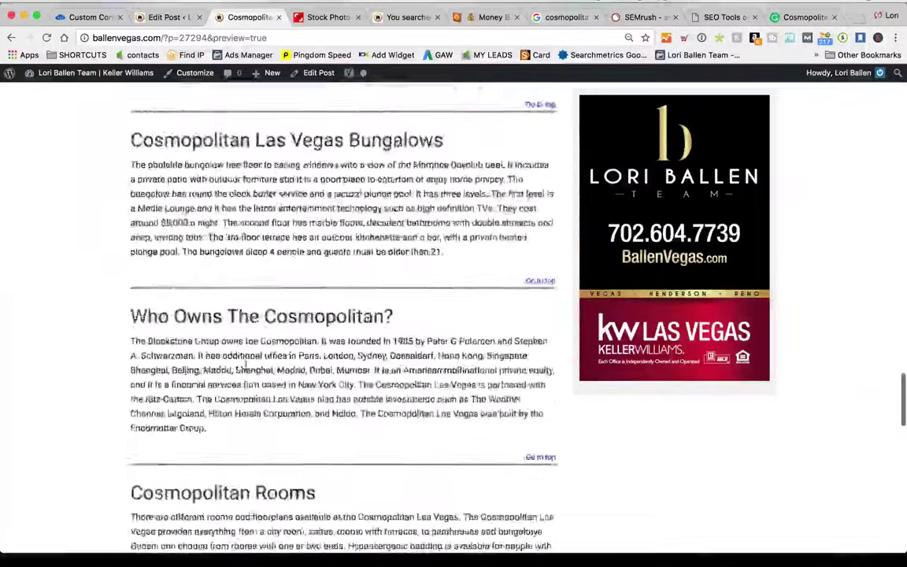
scroll(246, 369, "down", 5)
scroll(903, 327, "up", 2)
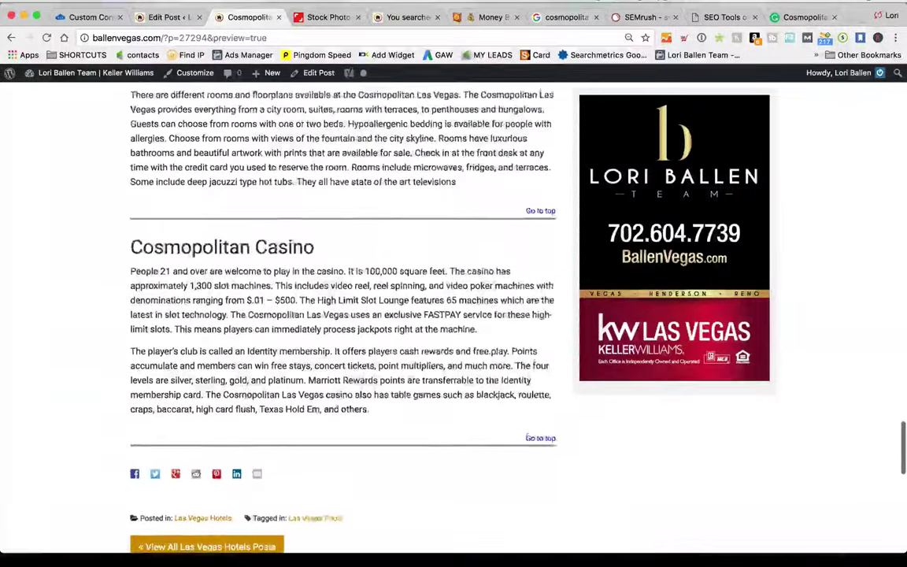
left_click_drag(903, 327, 280, 321)
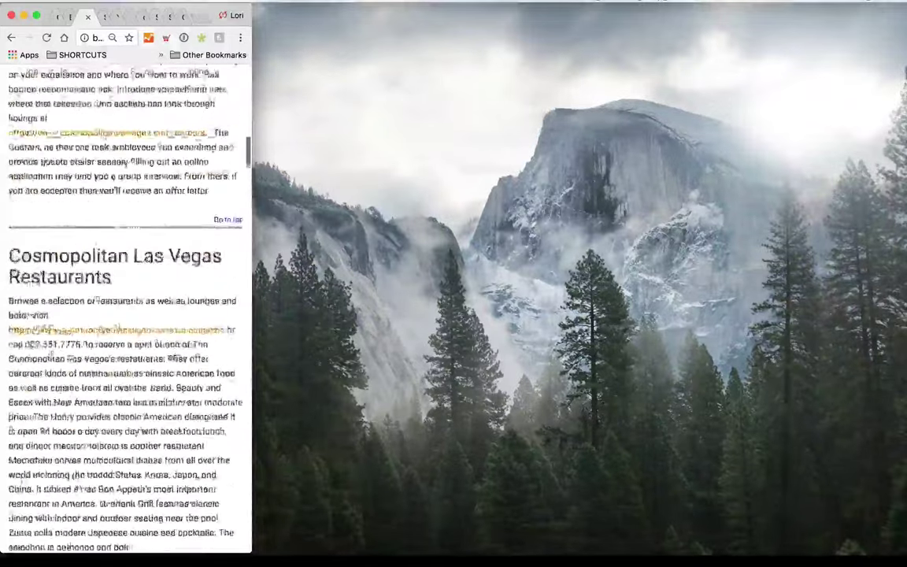
Widen the browser to full screen and scroll past the Restaurants and Buffet sections
left_click_drag(252, 256, 906, 264)
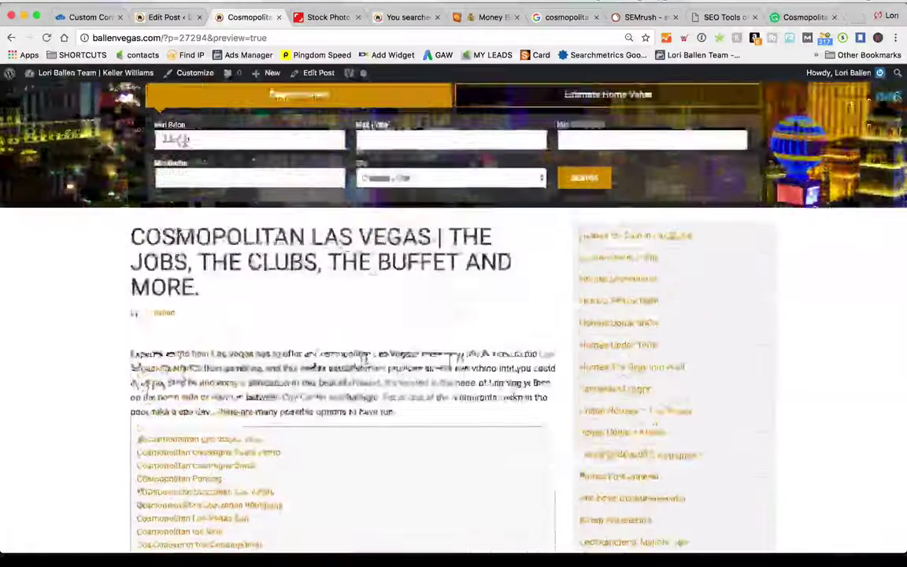
scroll(371, 361, "down", 5)
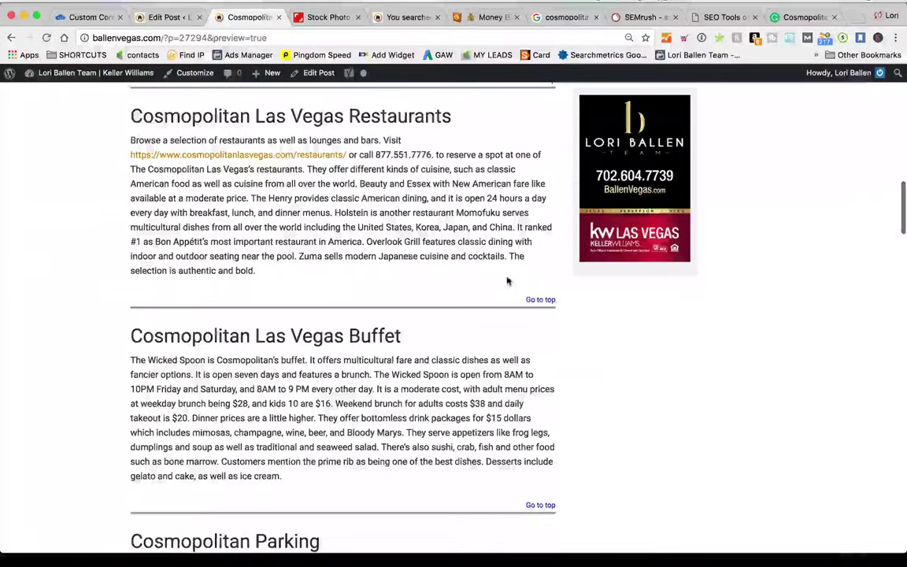
scroll(343, 315, "up", 3)
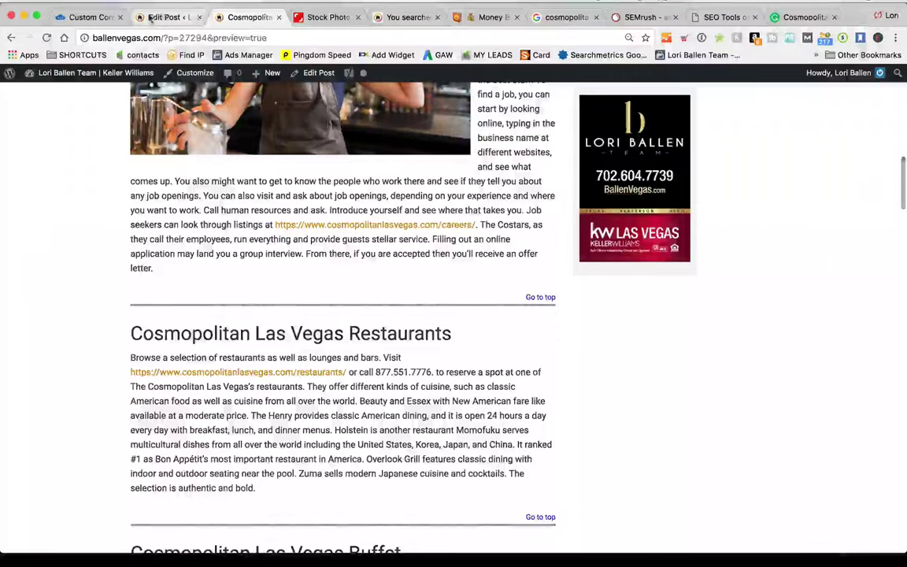
Return to the post editor, scroll to Restaurants and Buffet, then go to the Crowd Content order
left_click(178, 18)
scroll(450, 372, "up", 10)
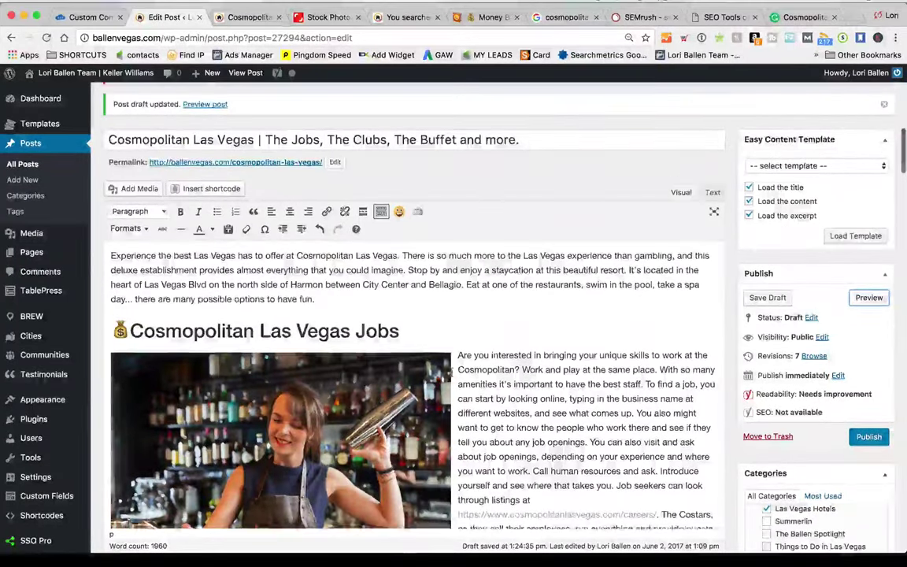
scroll(452, 372, "down", 5)
scroll(451, 372, "up", 3)
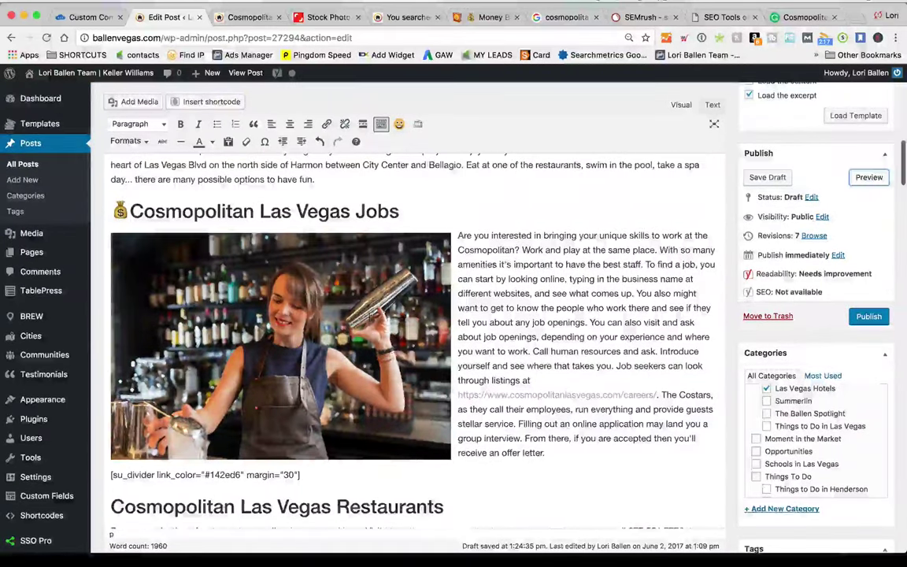
scroll(416, 339, "down", 3)
scroll(342, 383, "down", 1)
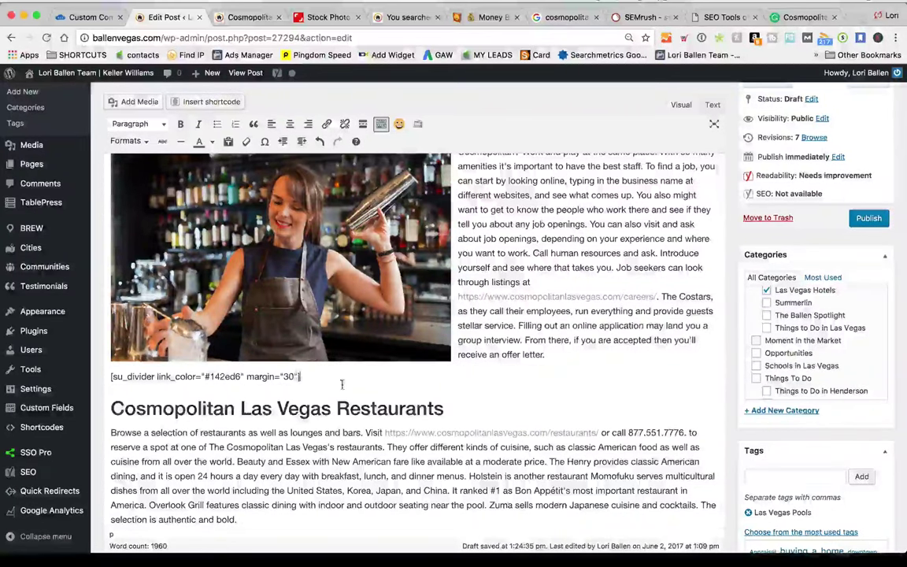
scroll(522, 376, "down", 3)
scroll(522, 376, "down", 5)
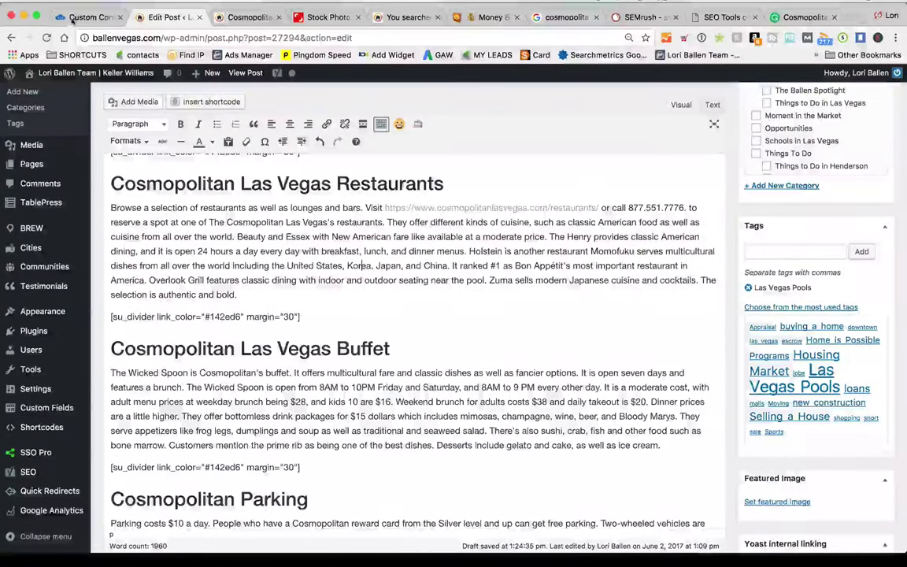
left_click(88, 16)
scroll(97, 71, "up", 15)
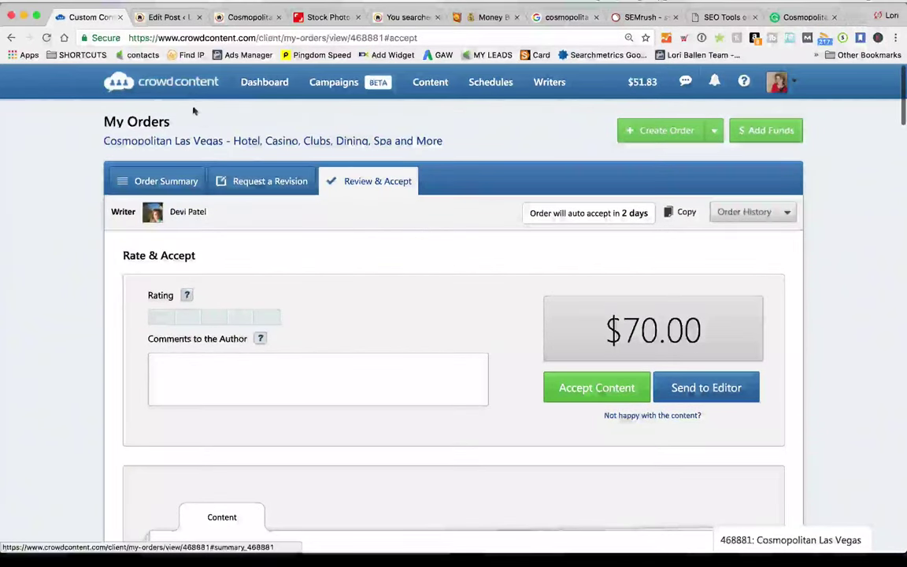
left_click(265, 89)
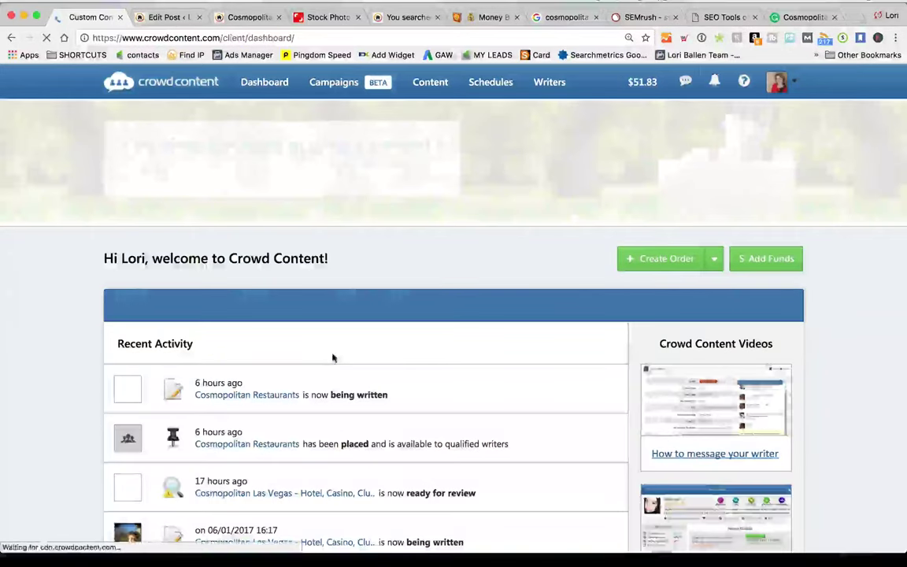
scroll(332, 359, "down", 2)
scroll(333, 358, "down", 1)
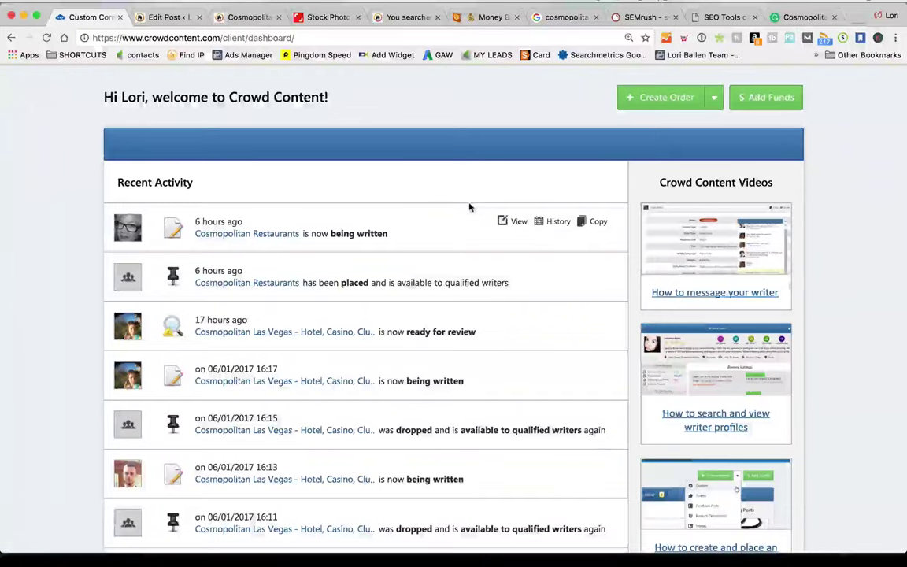
left_click(167, 17)
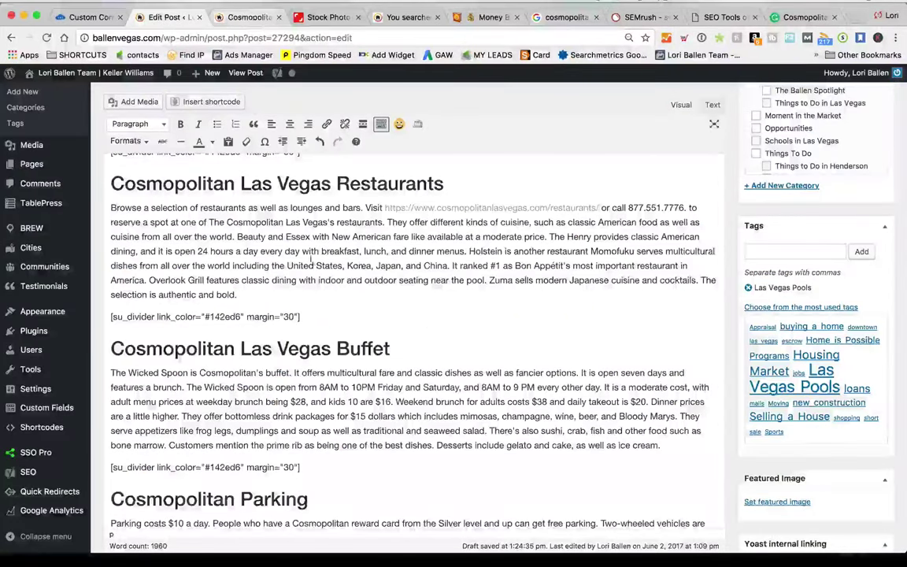
scroll(313, 261, "up", 1)
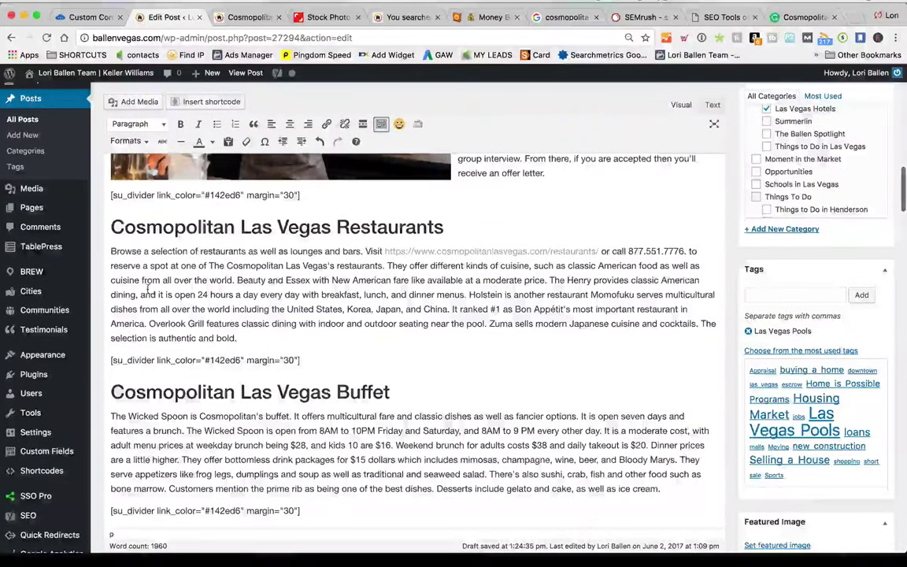
scroll(207, 233, "down", 2)
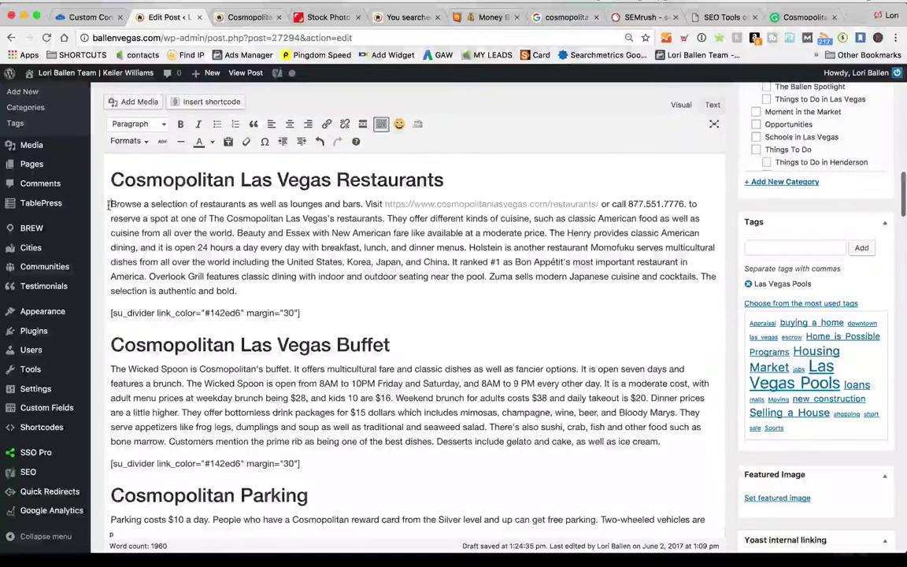
left_click(314, 19)
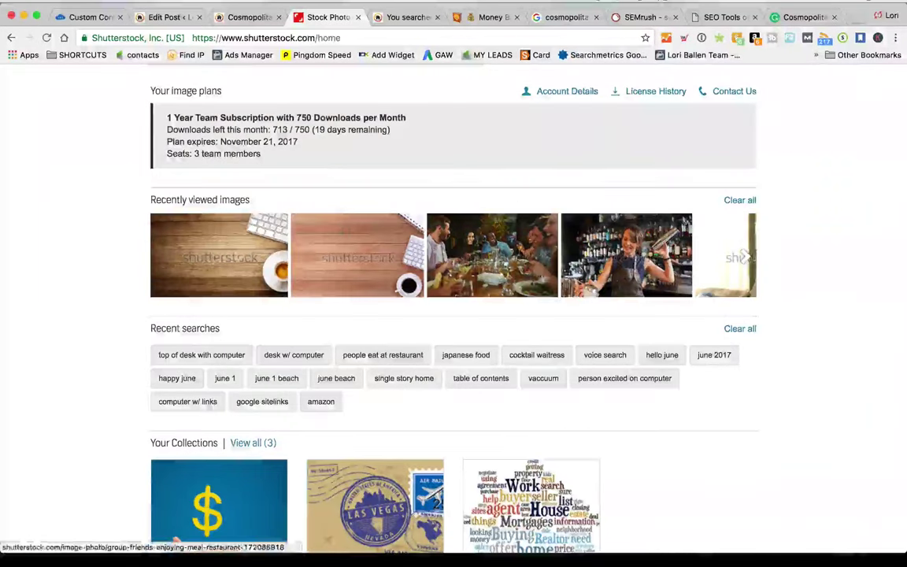
left_click(168, 17)
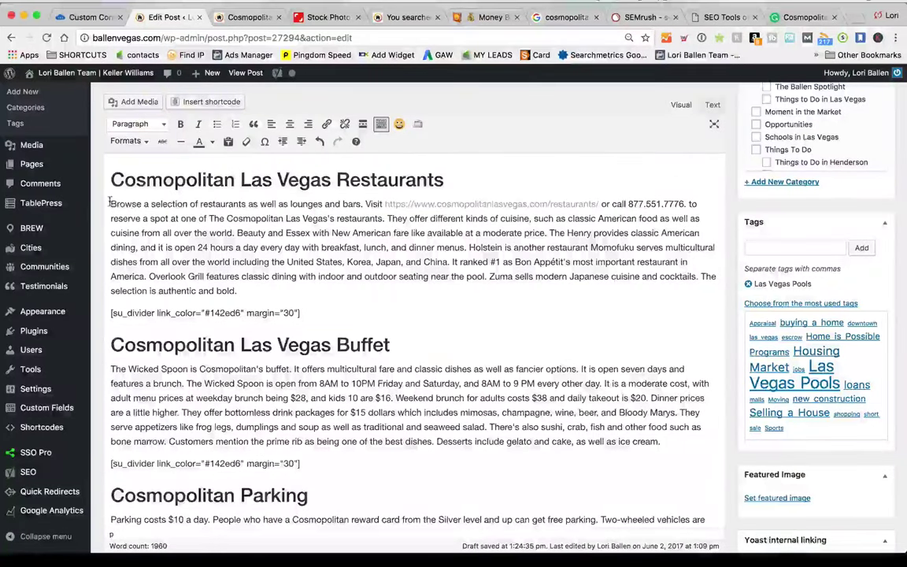
Insert the photo of friends dining from the media library into the post
left_click(140, 102)
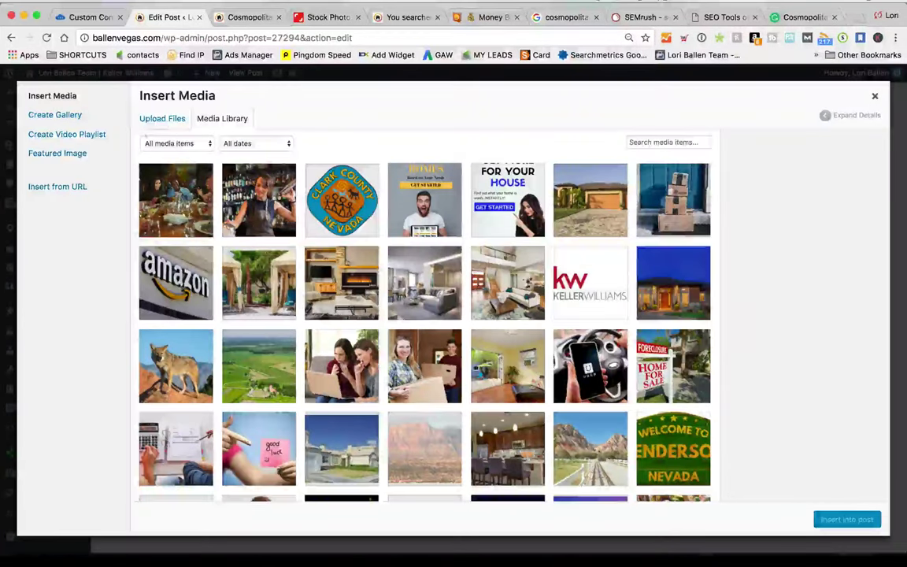
left_click(176, 200)
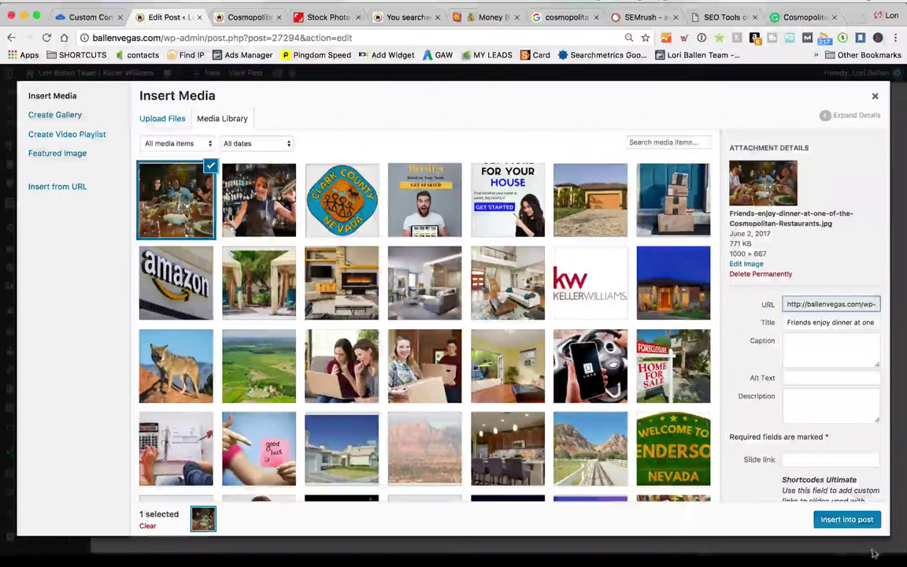
left_click(850, 519)
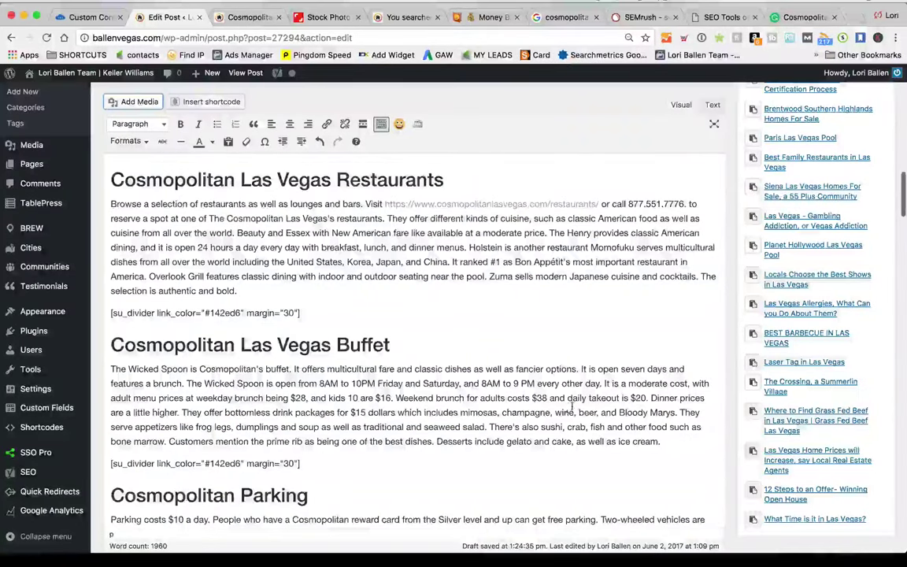
scroll(454, 315, "up", 2)
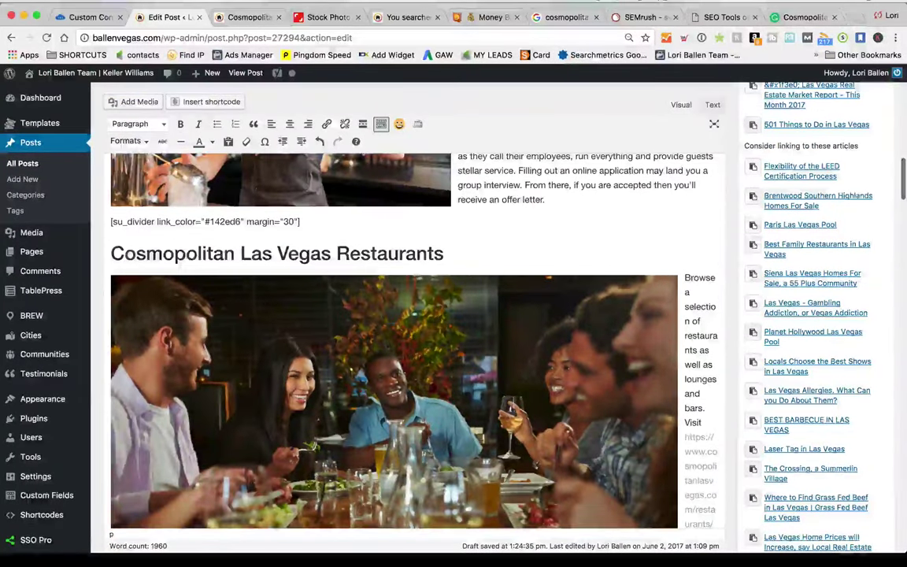
Give the dining photo a custom 600 px width and alt text about friends dining at a local restaurant
left_click(394, 394)
left_click(421, 259)
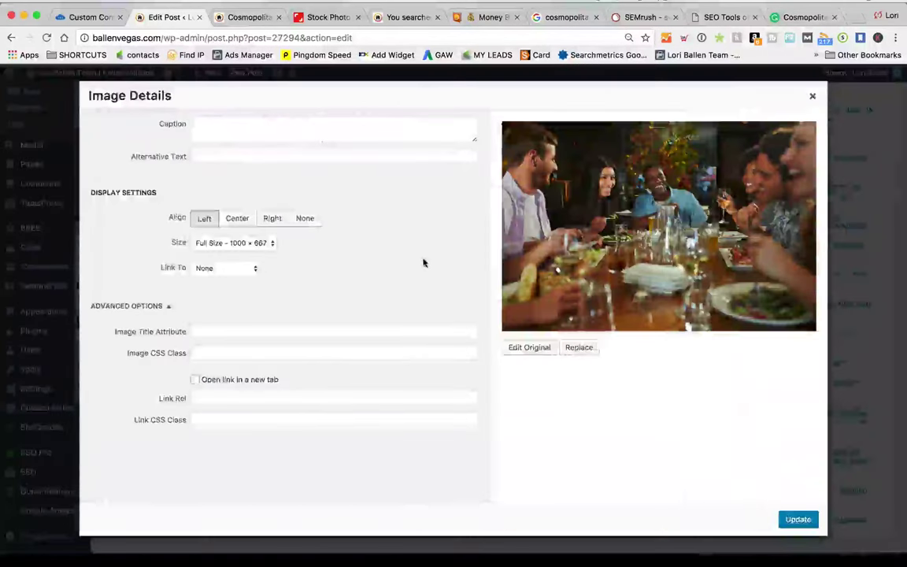
left_click(240, 244)
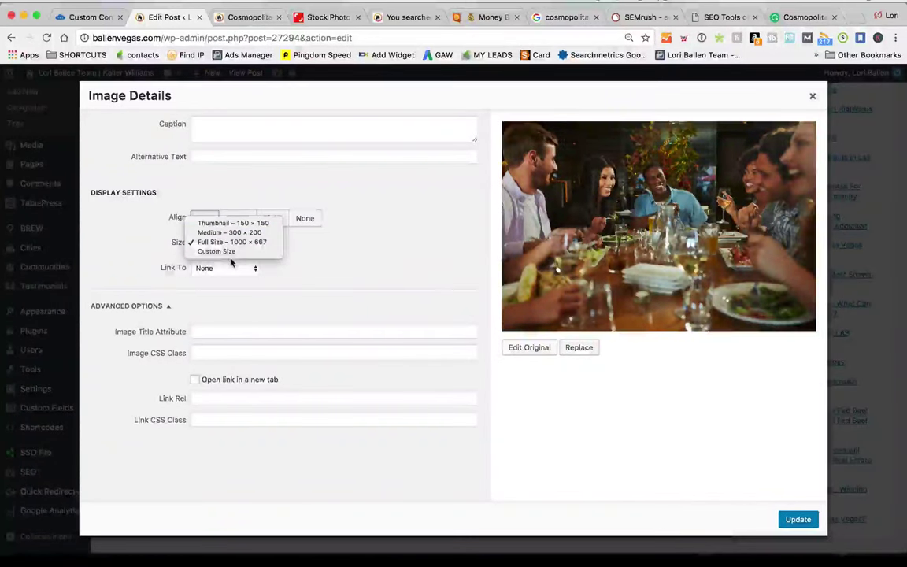
left_click(233, 252)
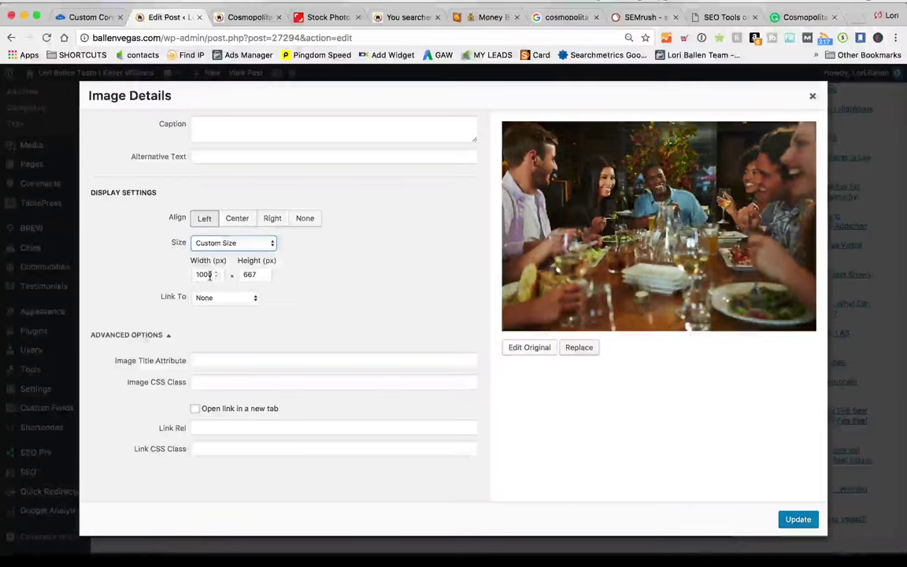
type("600")
key("Tab")
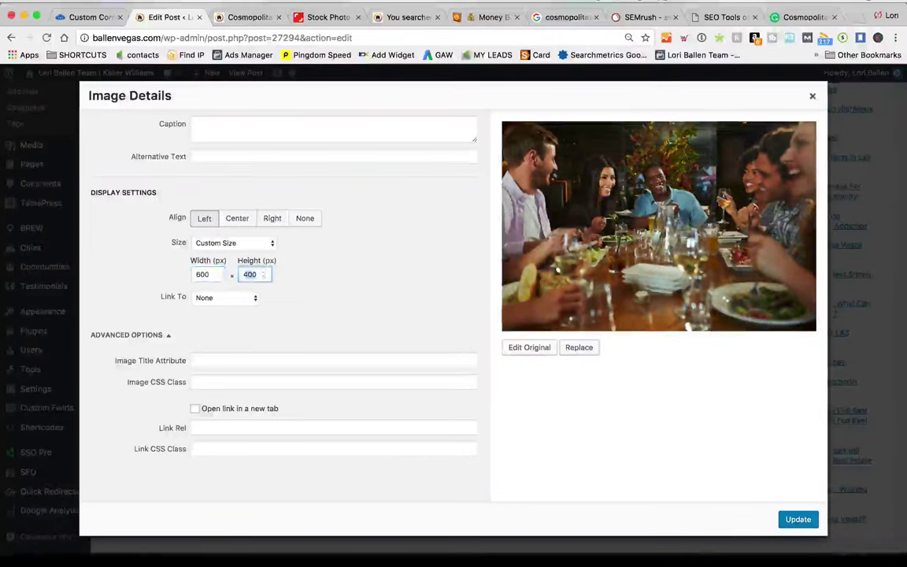
left_click(263, 157)
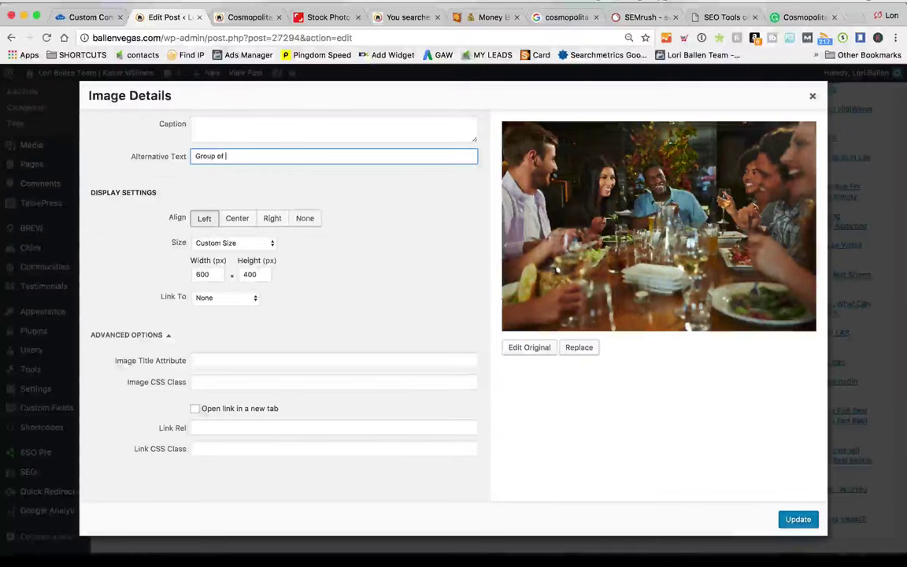
type("Group of friends ")
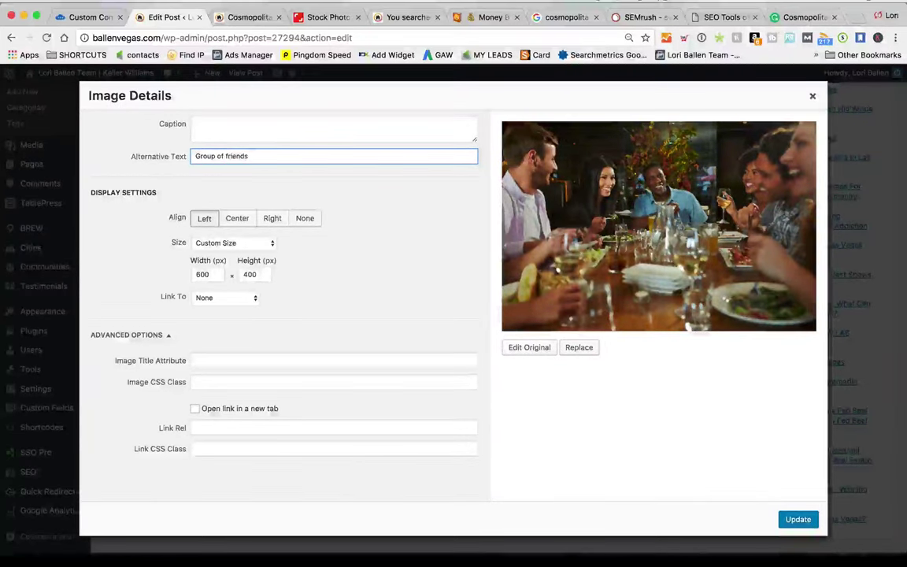
type("are sma")
type("ling enjoying th")
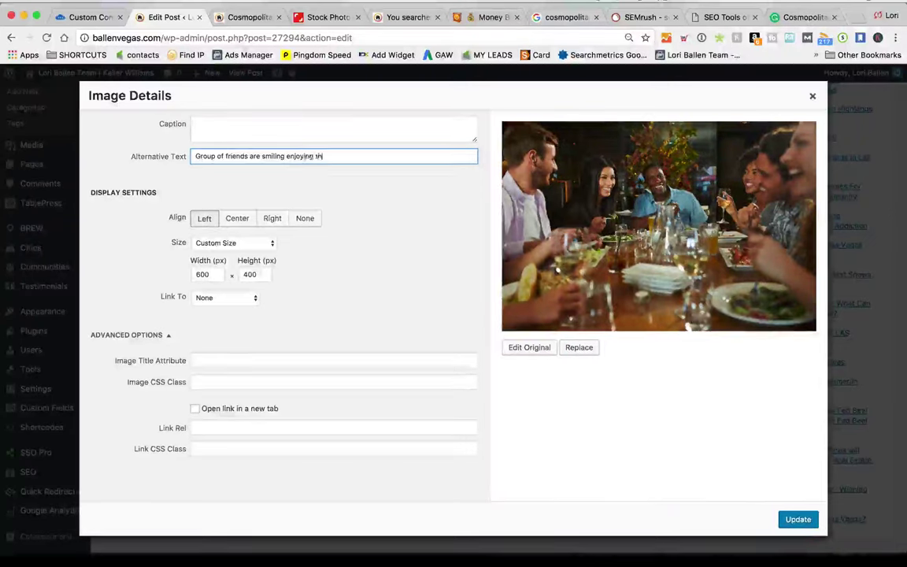
type("emselves ")
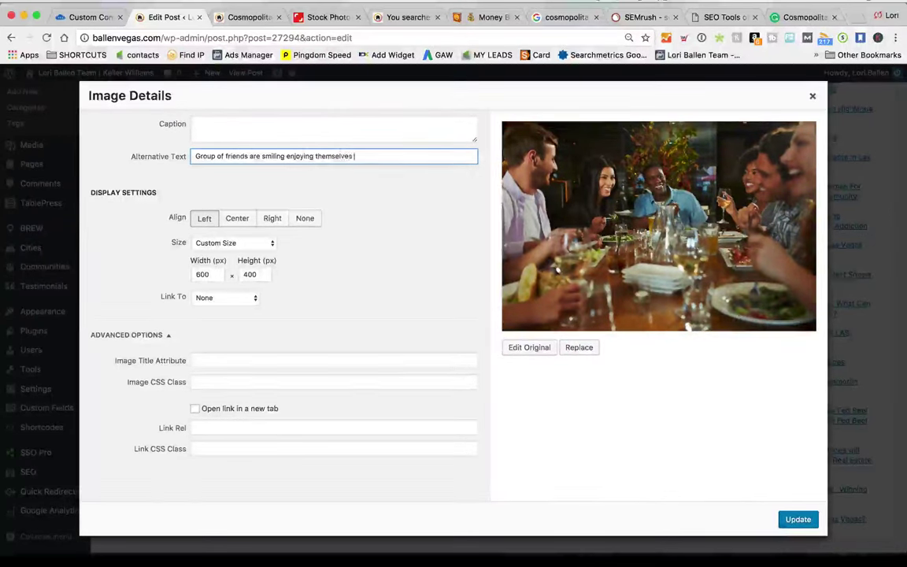
type("dining at a local restaurant")
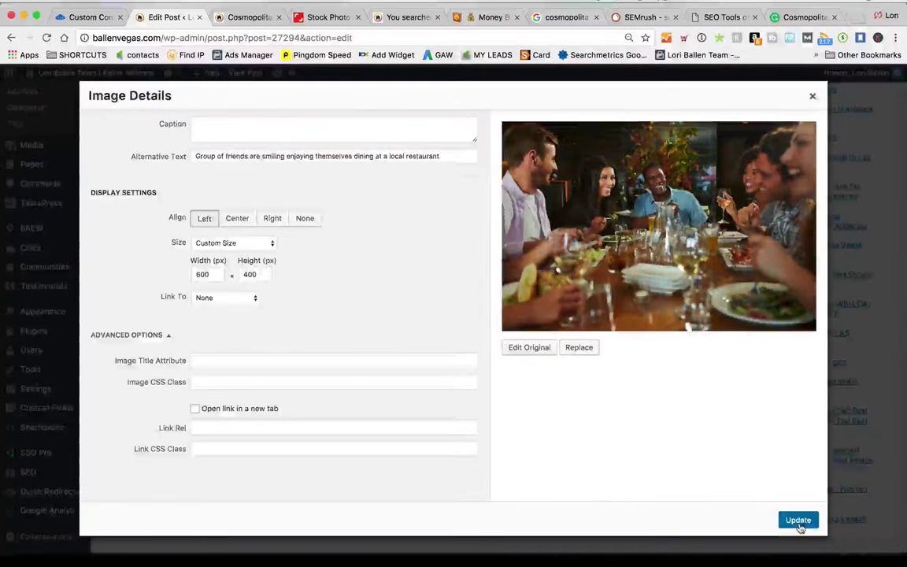
left_click(796, 519)
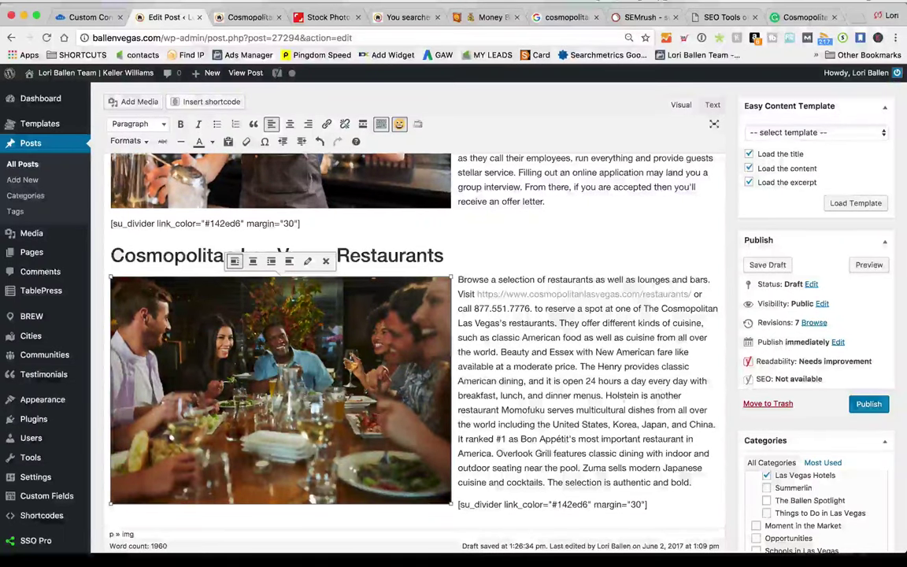
Replace 'a local restaurant' with 'the Cosmopolitan Las Vegas' in the dining photo's alt text
left_click(308, 263)
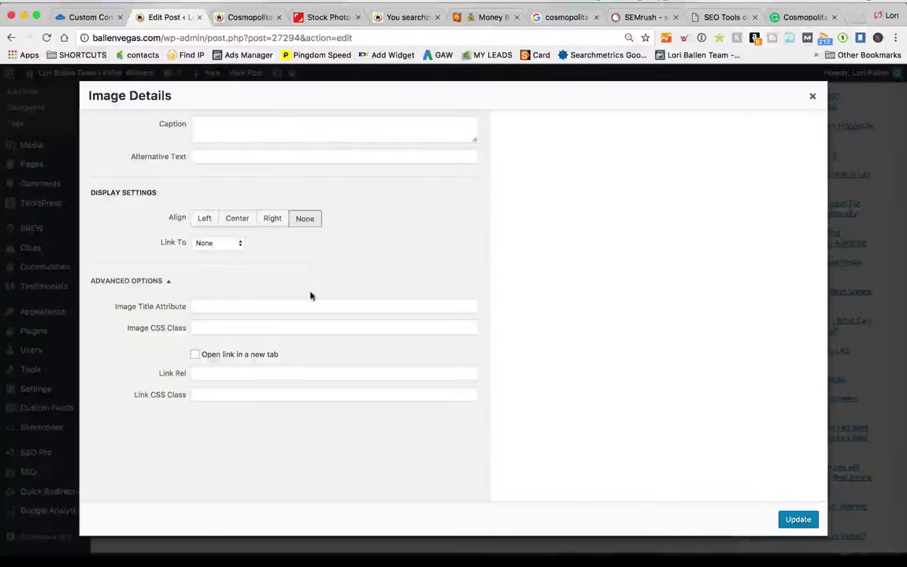
left_click(810, 100)
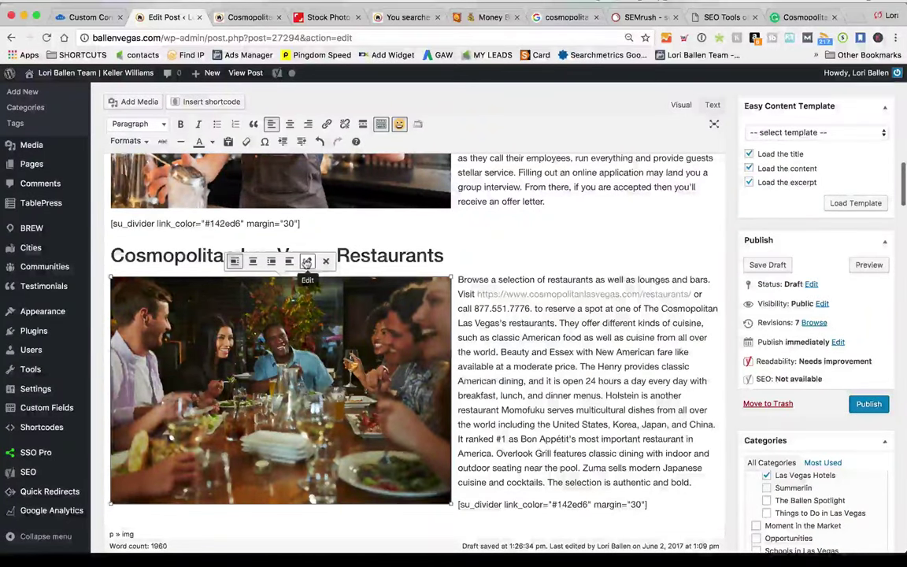
left_click(307, 261)
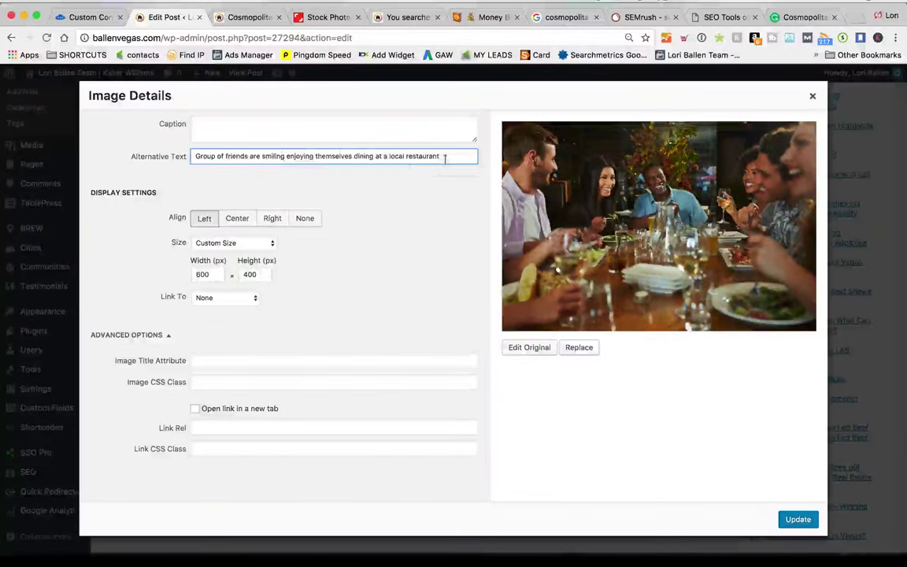
double_click(406, 155)
left_click_drag(388, 155, 381, 156)
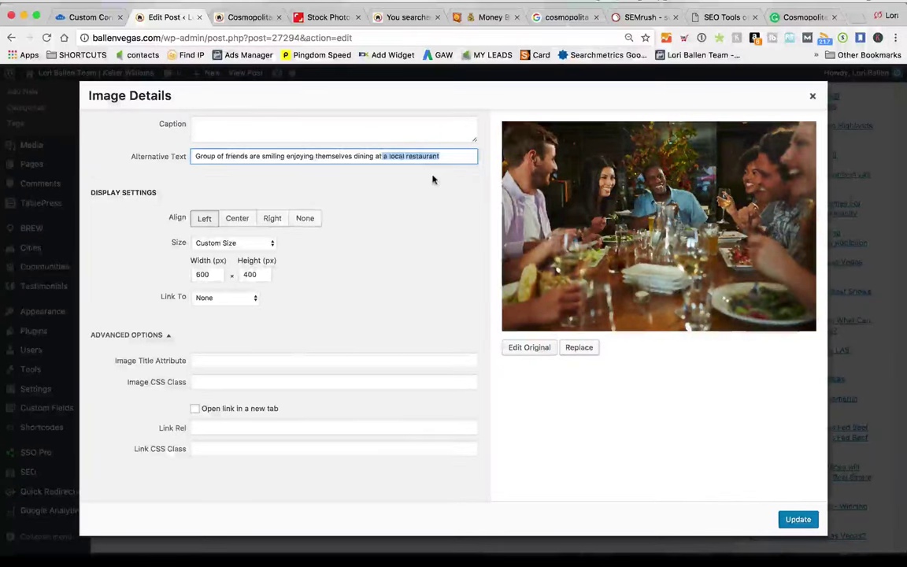
type("th ")
type("osm")
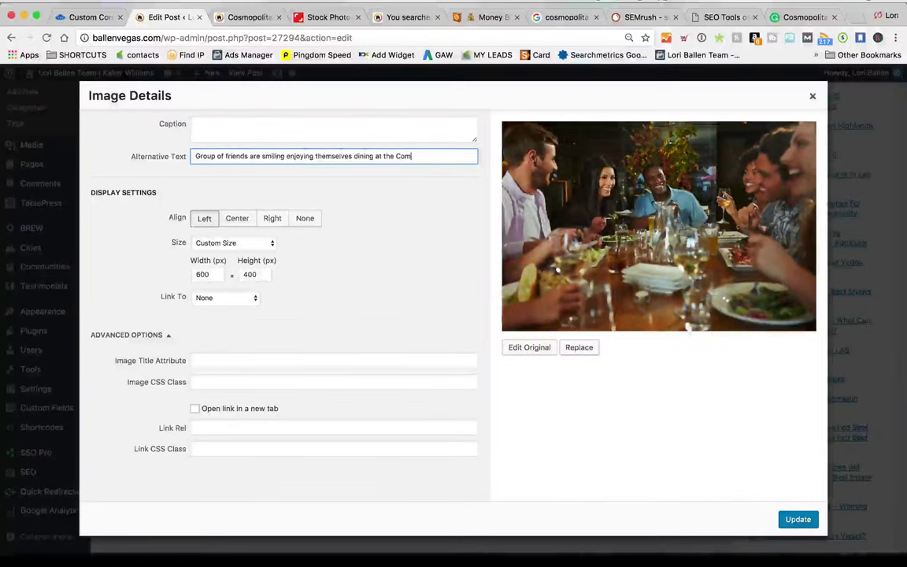
key("BackSpace")
key("BackSpace")
key("BackSpace")
type("osm")
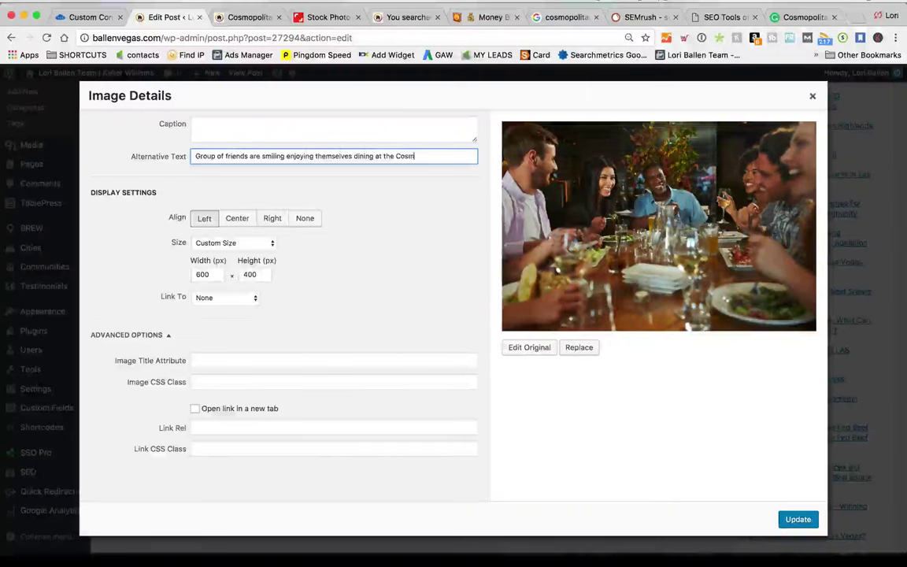
type("o")
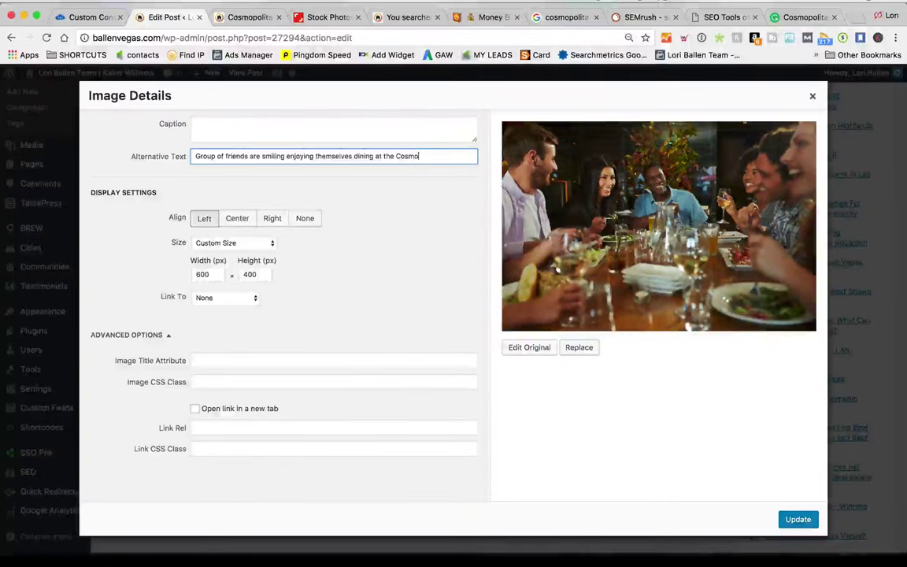
type("politan Las")
key("BackSpace")
key("BackSpace")
key("BackSpace")
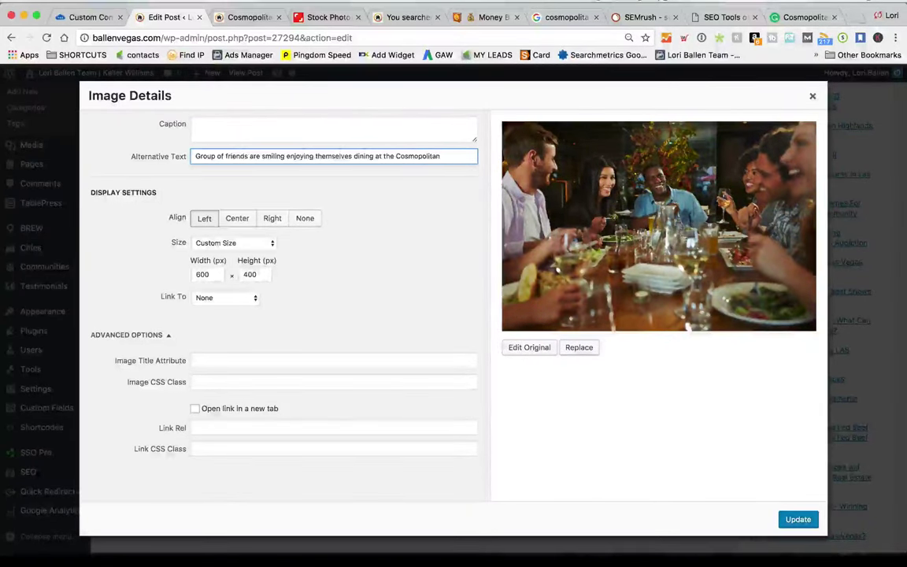
type("Las Vegas")
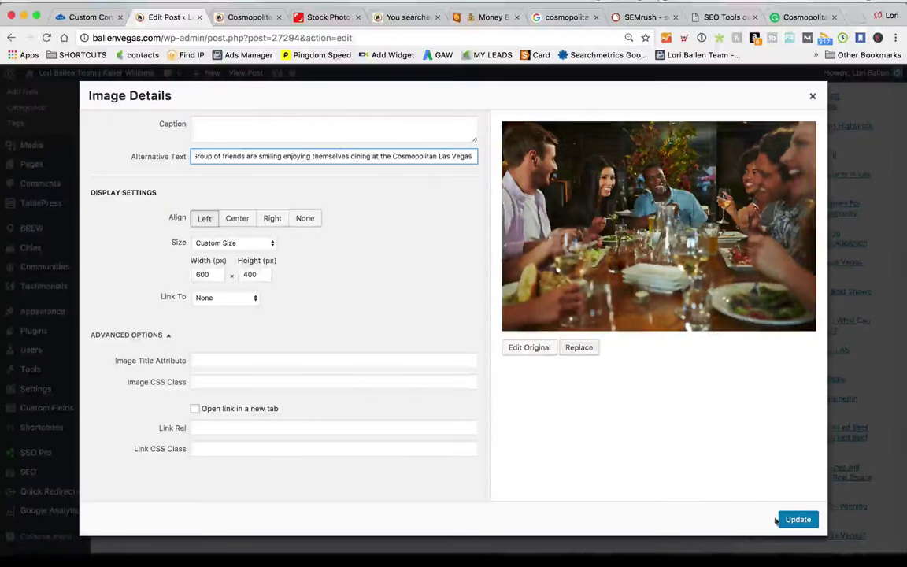
left_click(797, 519)
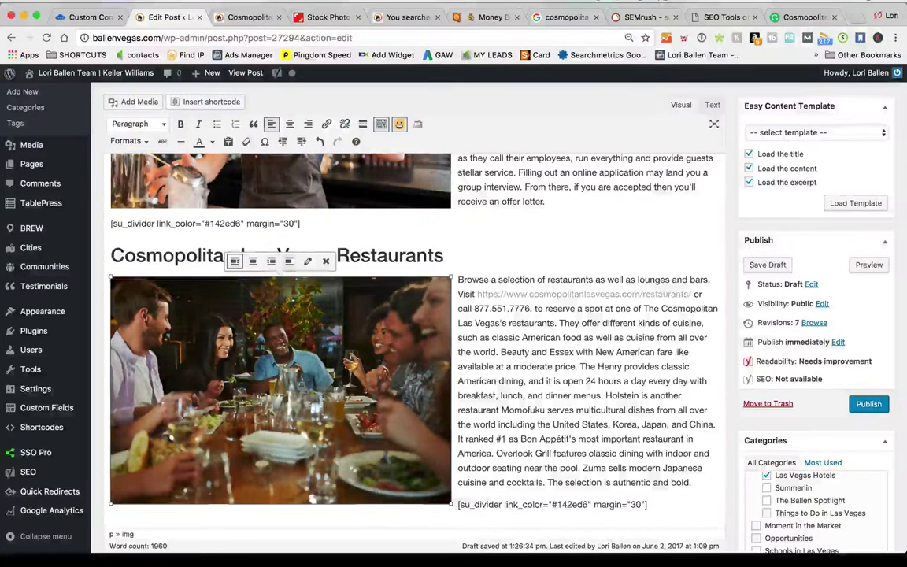
Right-align the dining photo so the Restaurants text wraps on its left
left_click(271, 262)
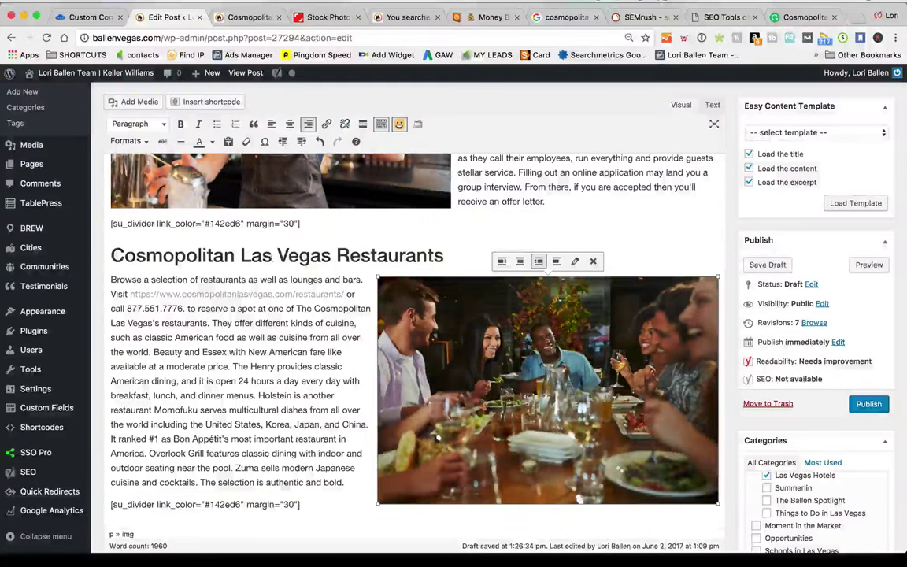
scroll(271, 262, "up", 5)
scroll(623, 318, "down", 5)
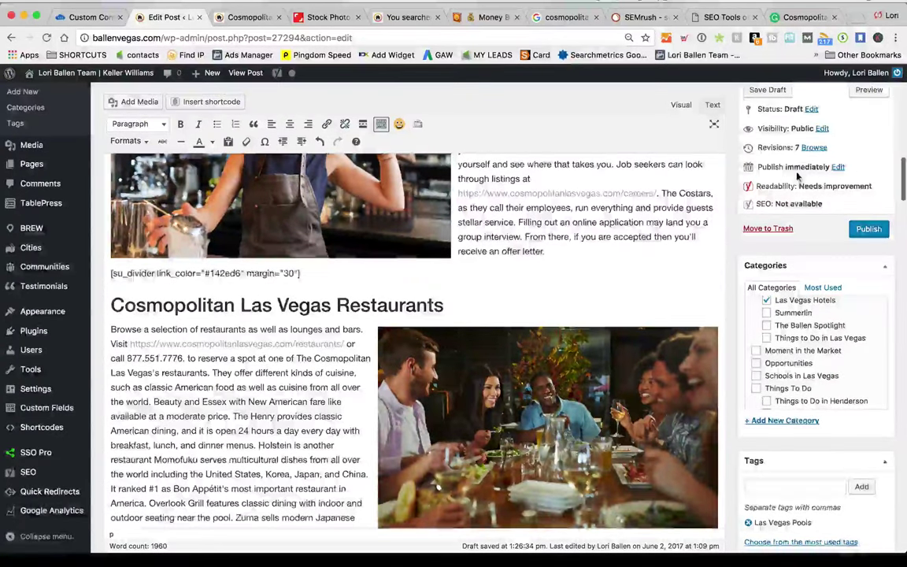
scroll(745, 178, "up", 2)
Preview the draft on the site, scroll through it, and return to the editor
left_click(869, 169)
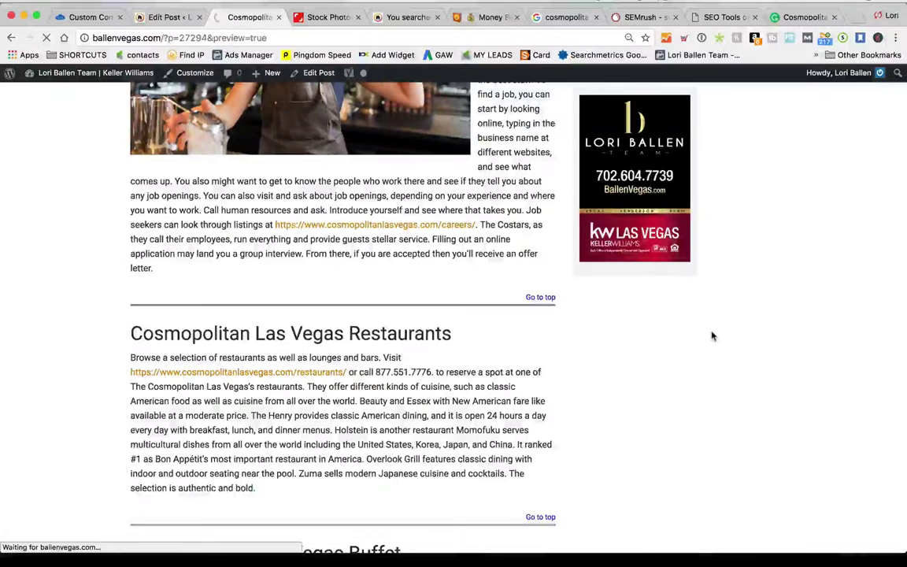
scroll(491, 367, "down", 7)
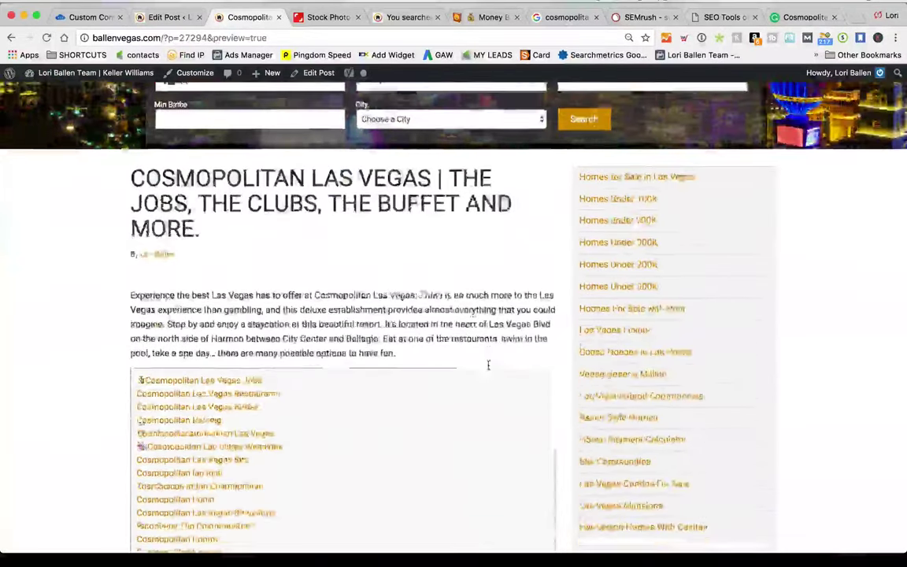
scroll(488, 363, "down", 8)
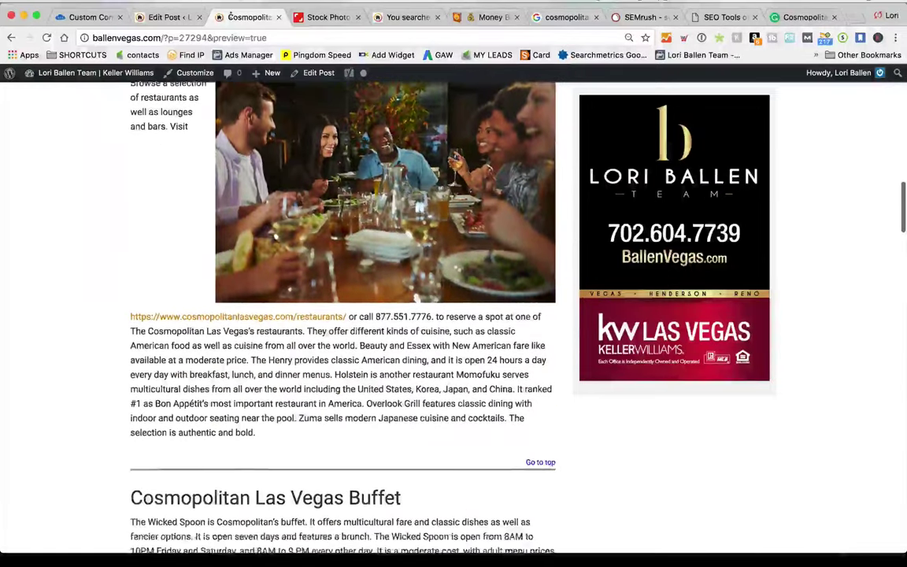
left_click(174, 16)
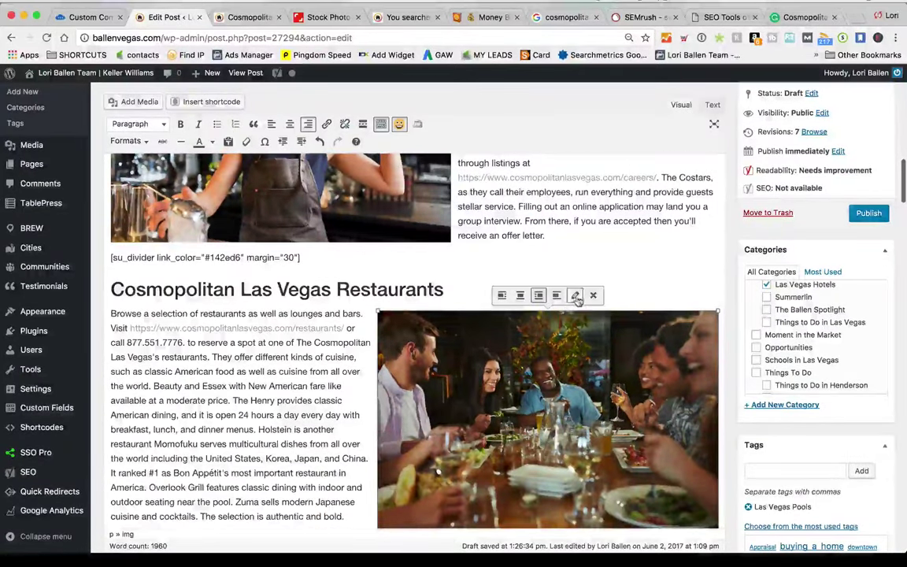
Set the dining photo's size to Full Size 1000 × 667
left_click(575, 295)
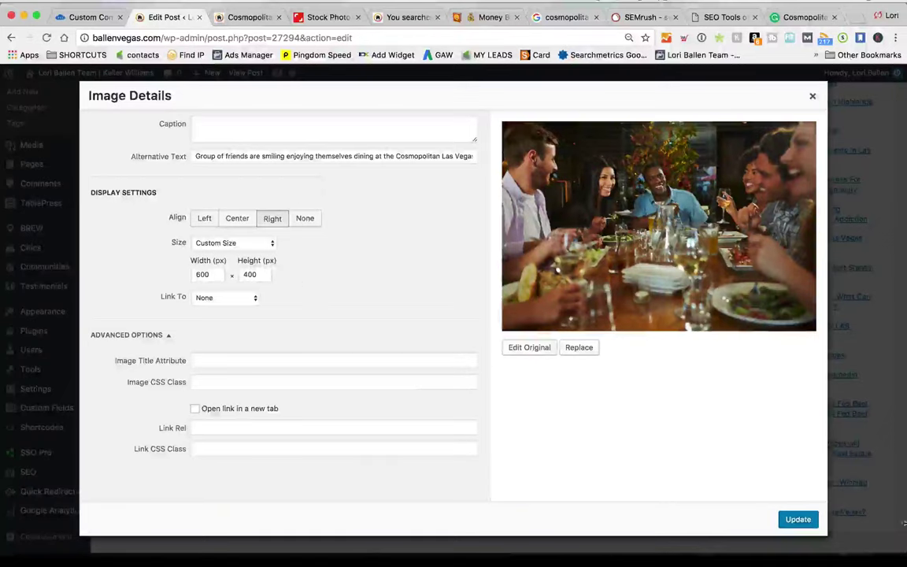
left_click(812, 95)
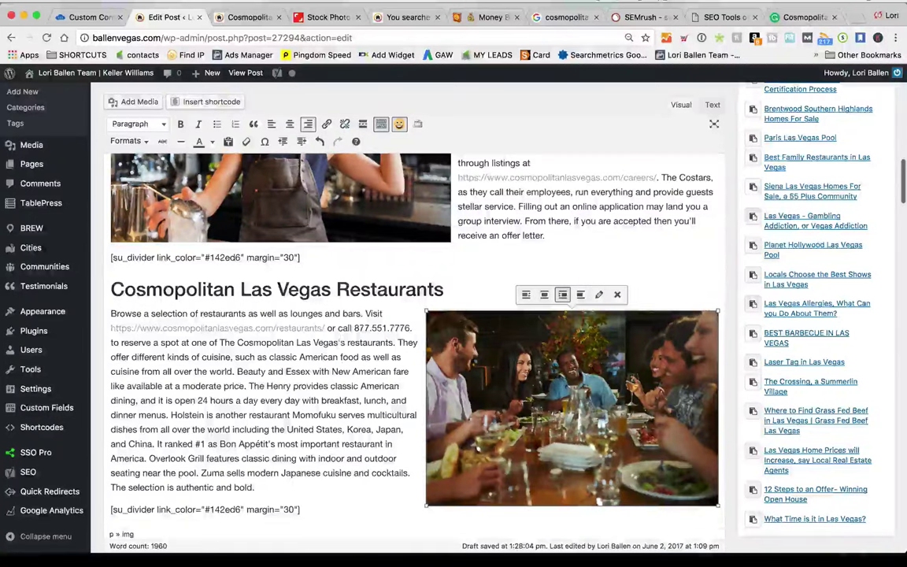
scroll(388, 376, "up", 1)
left_click(473, 338)
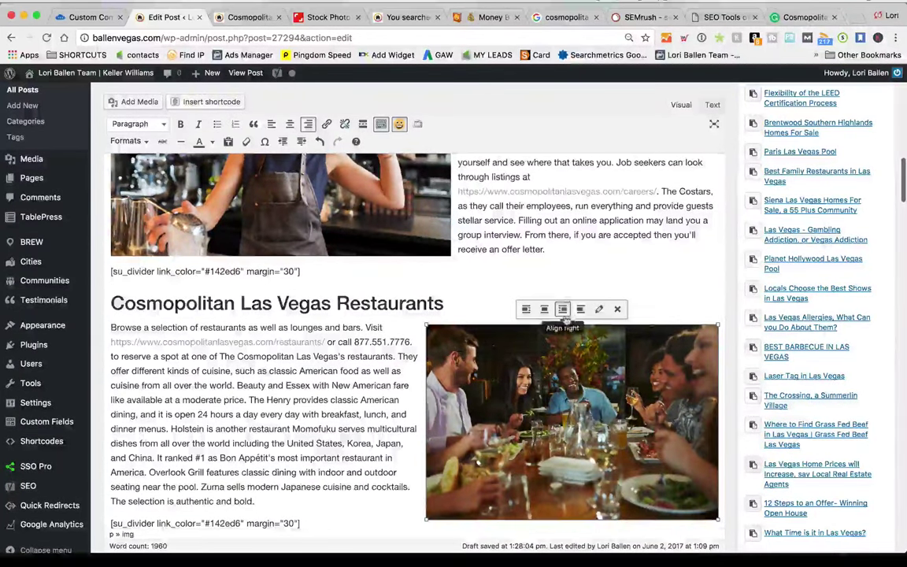
left_click(599, 309)
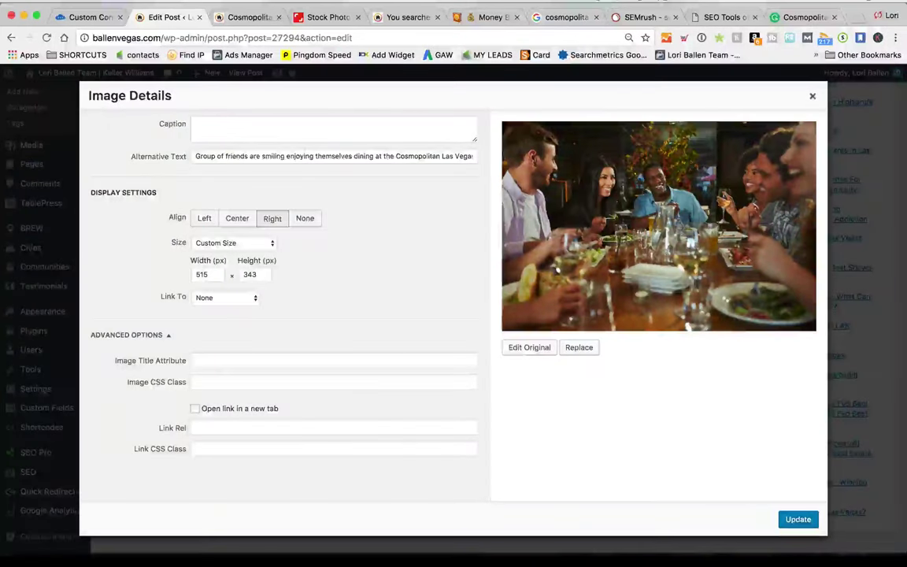
left_click(209, 242)
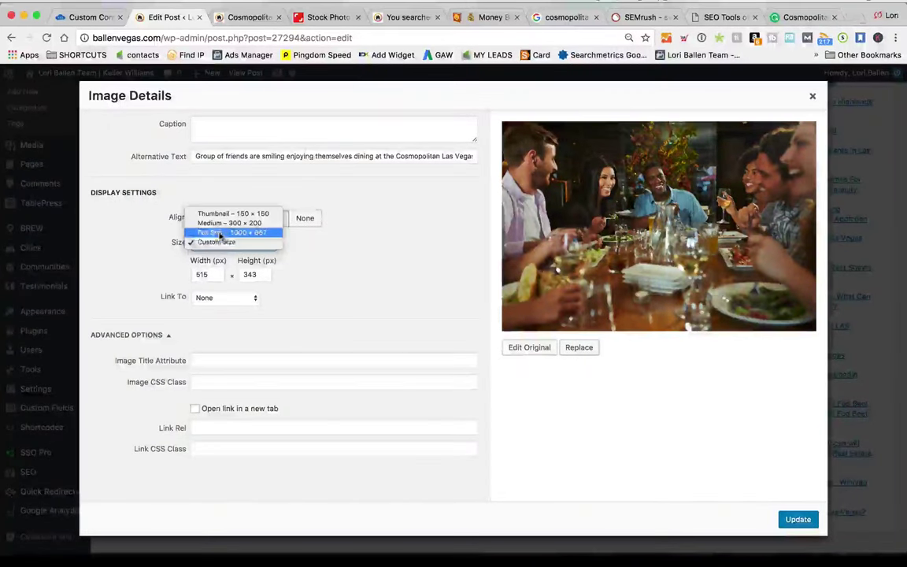
left_click(217, 232)
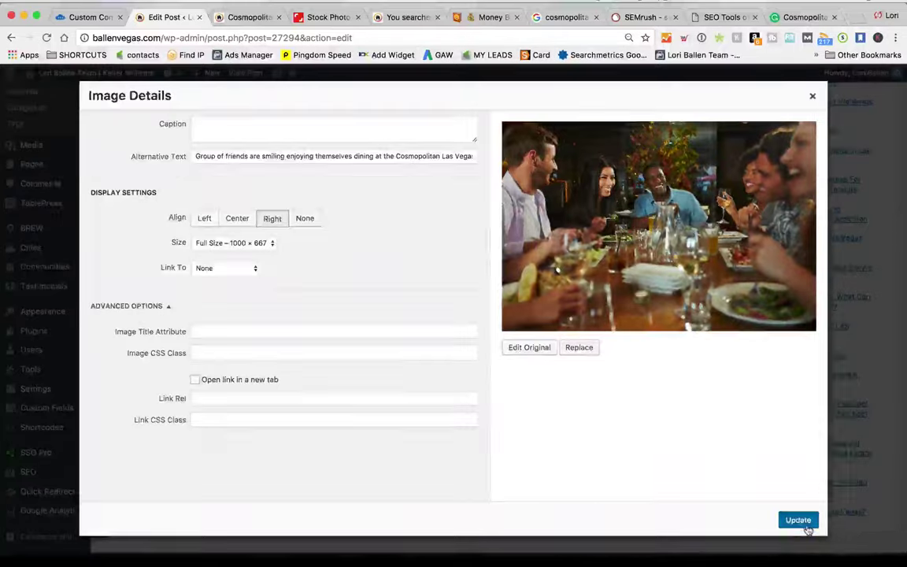
left_click(797, 519)
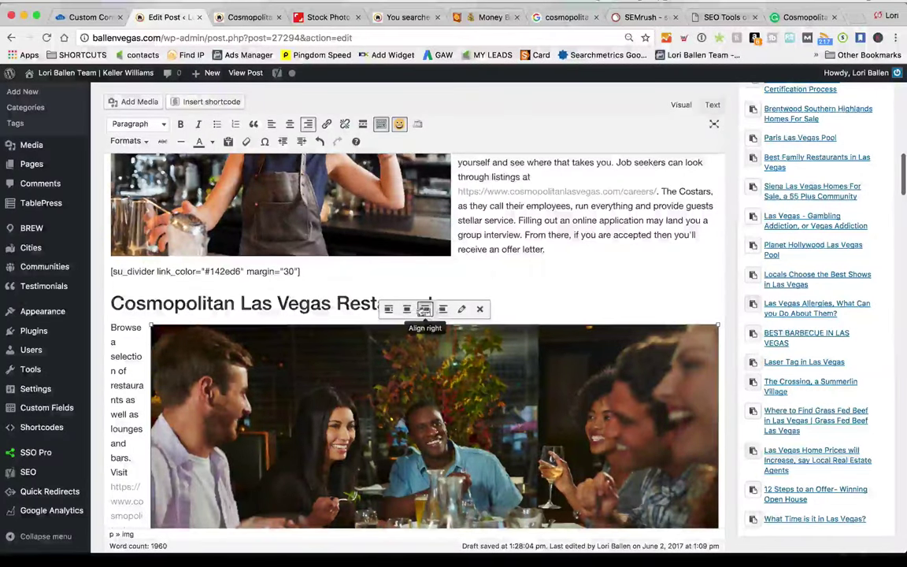
Adjust the resized photo's alignment and save the post draft
left_click(406, 310)
left_click(624, 271)
scroll(624, 272, "up", 5)
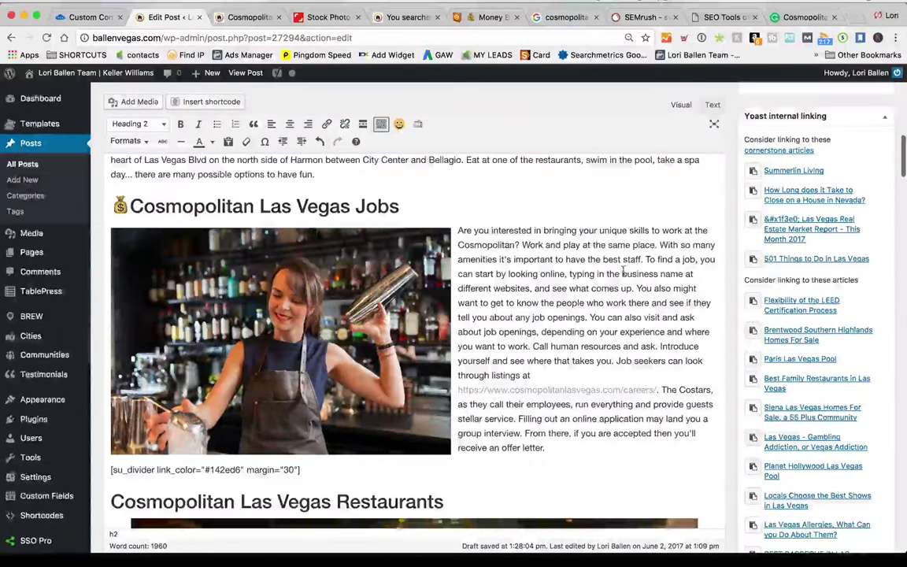
scroll(623, 271, "down", 5)
key("super+s")
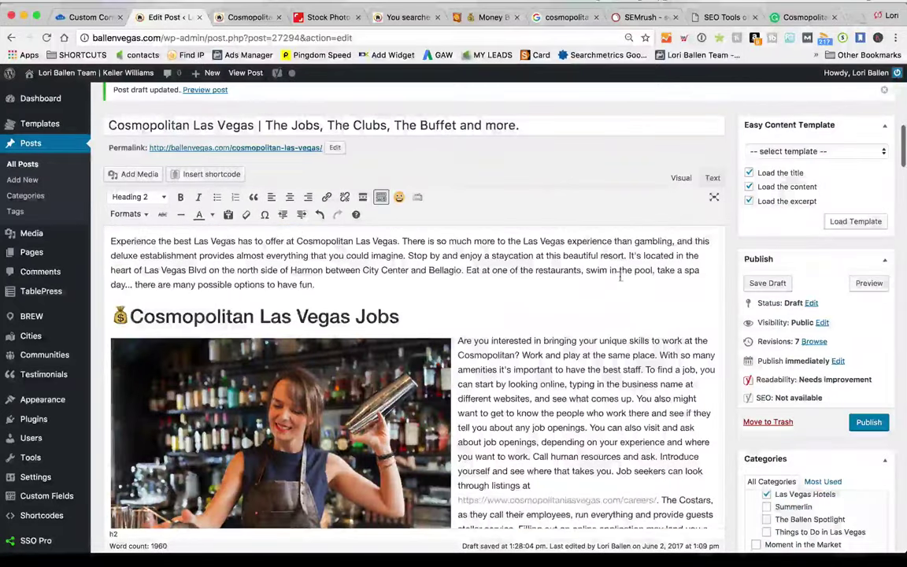
Preview the updated draft and scroll past the full-width dining photo to the Buffet section
left_click(872, 284)
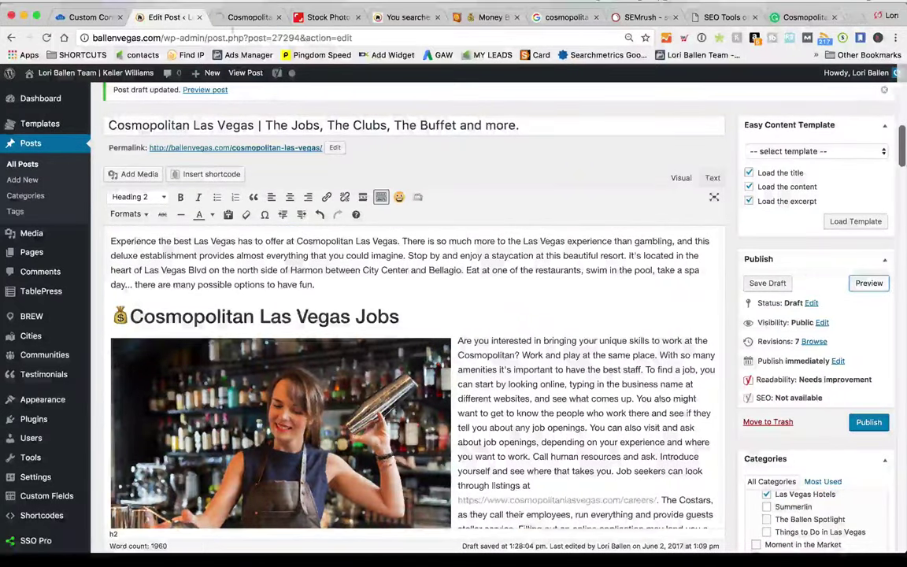
left_click(237, 29)
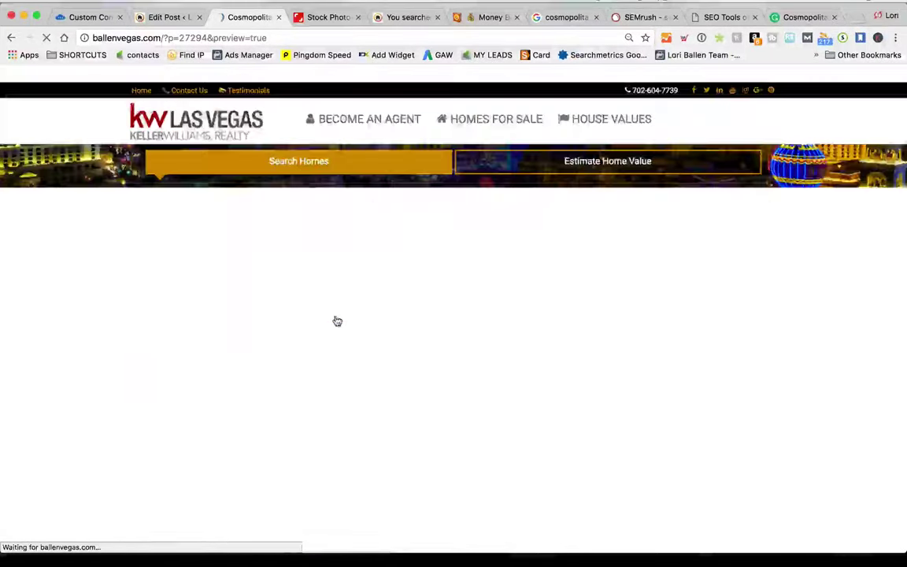
scroll(470, 373, "down", 8)
scroll(463, 375, "down", 7)
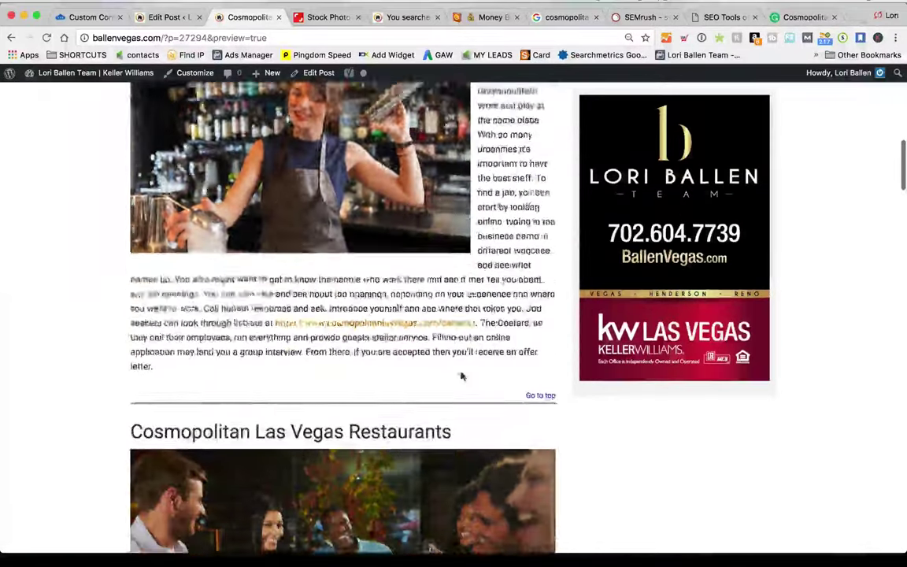
scroll(463, 376, "up", 7)
scroll(462, 376, "down", 6)
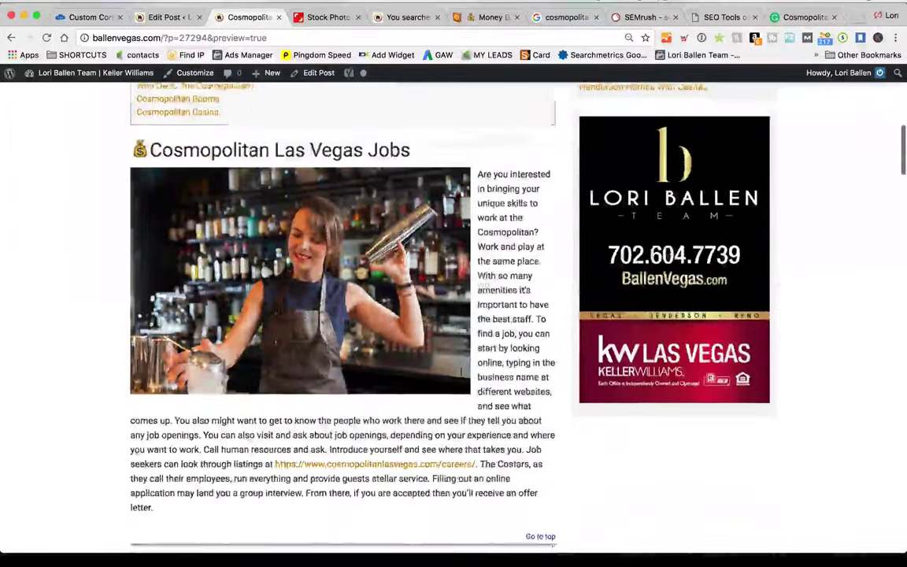
scroll(463, 375, "down", 3)
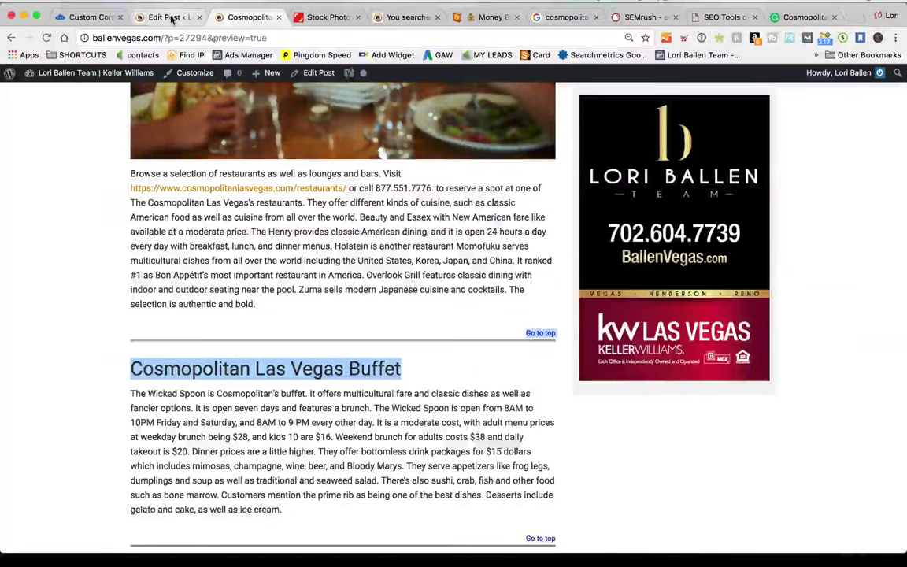
Review the restaurants web link's settings in the post editor and leave them unchanged
left_click(172, 18)
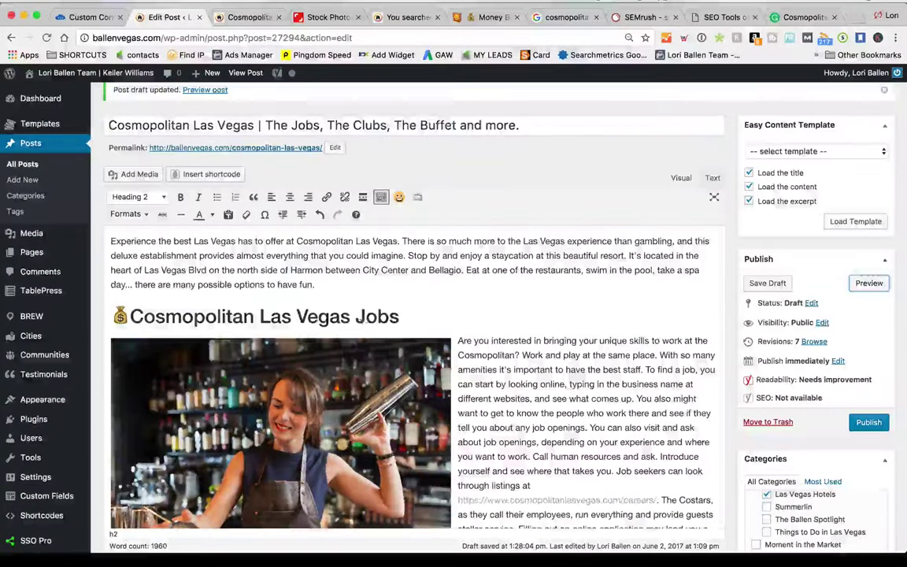
scroll(410, 315, "down", 10)
scroll(409, 315, "down", 3)
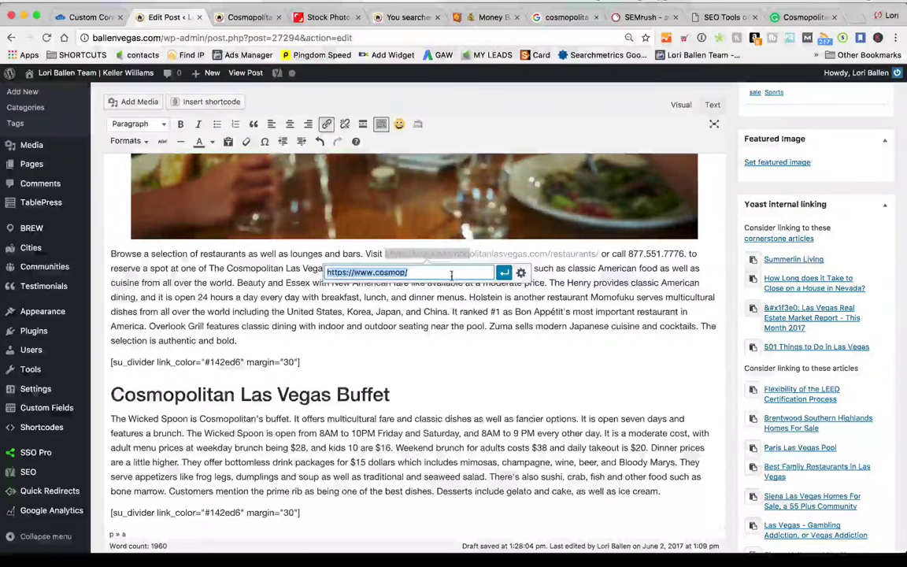
left_click(521, 273)
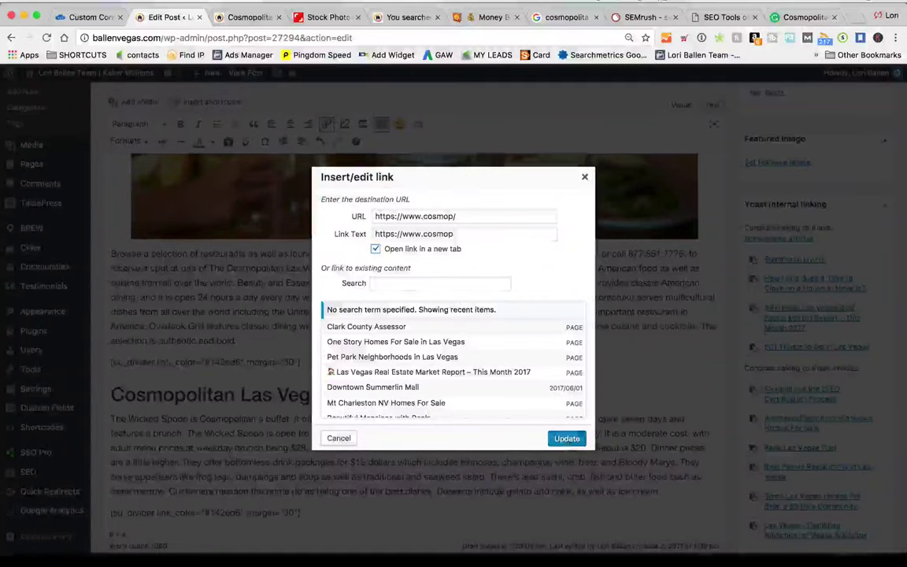
key("Return")
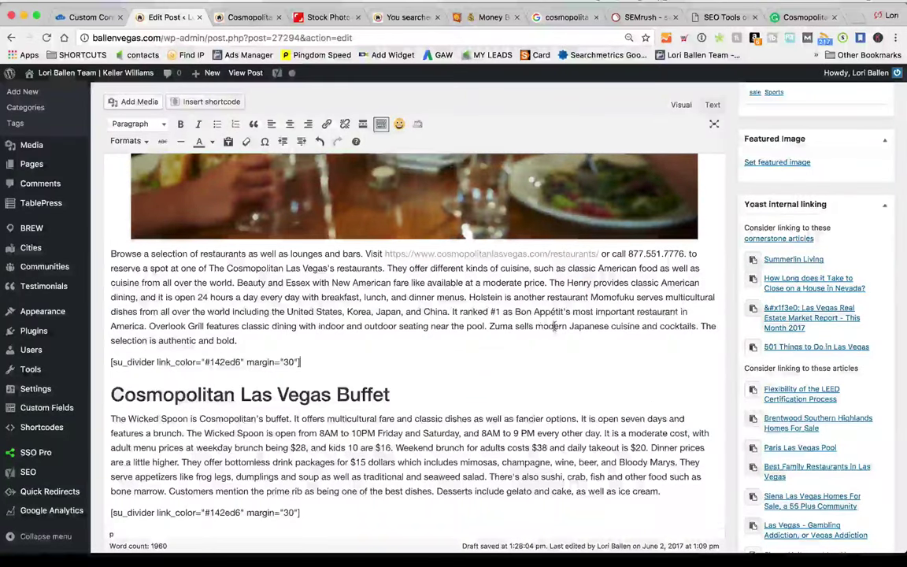
scroll(555, 326, "down", 1)
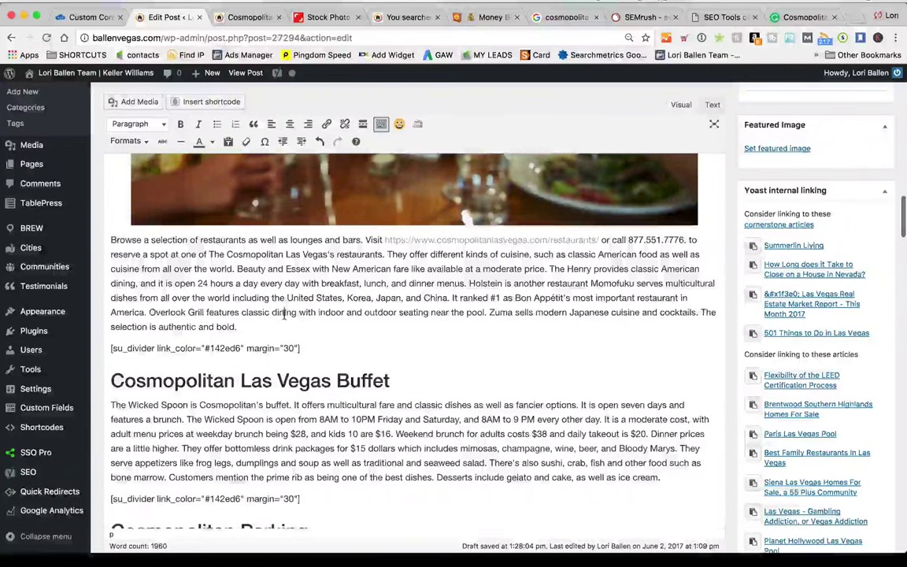
scroll(267, 325, "down", 10)
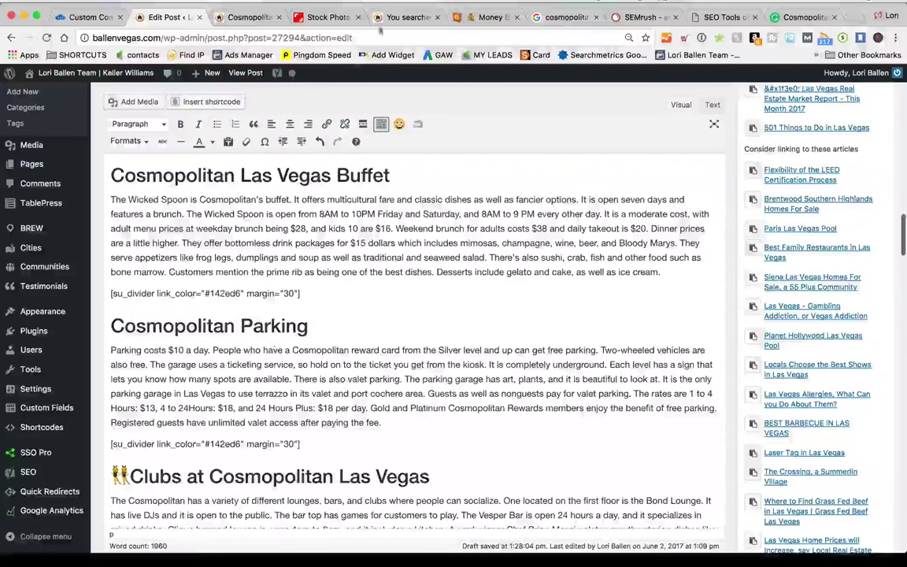
key("super+4")
Search Shutterstock for 'buffet' photos and browse the results
scroll(266, 105, "down", 1)
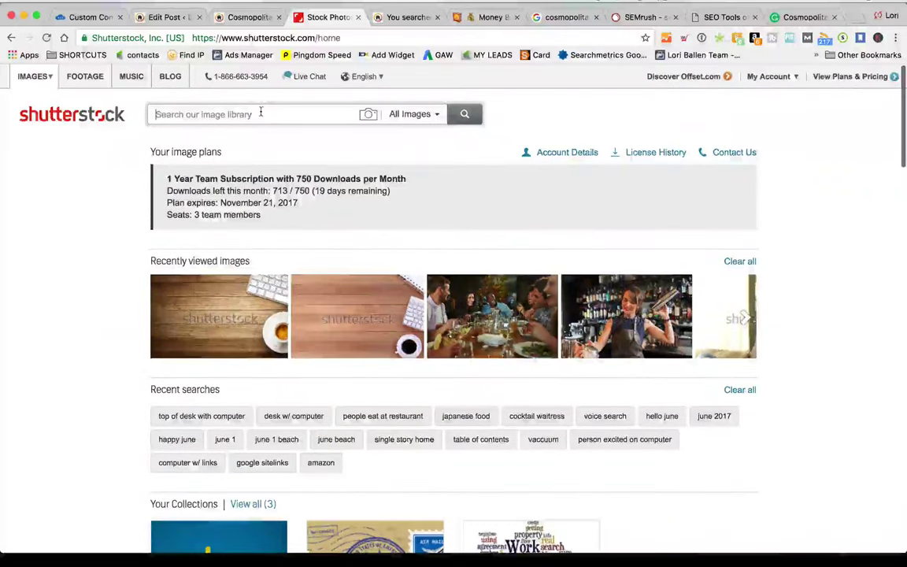
type("buffe")
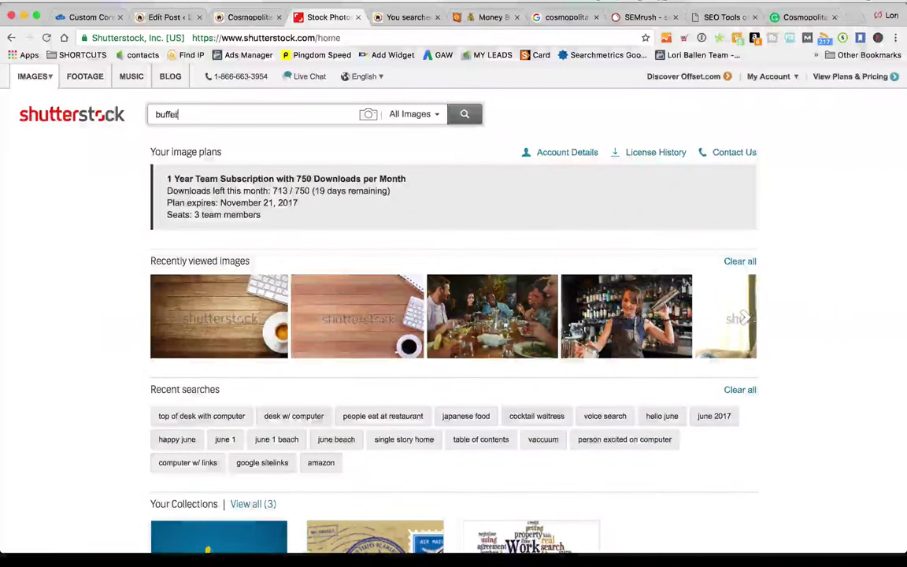
type("t")
key("Return")
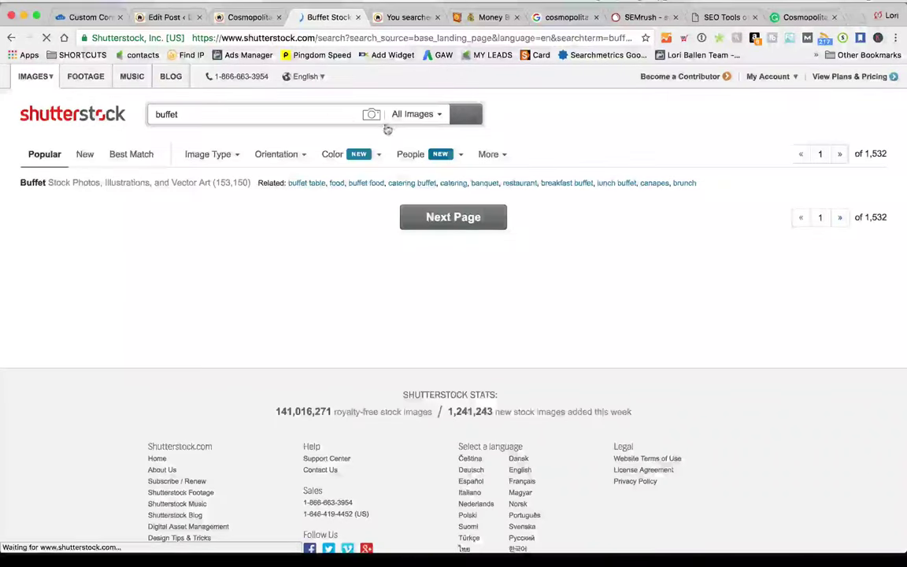
scroll(331, 283, "down", 2)
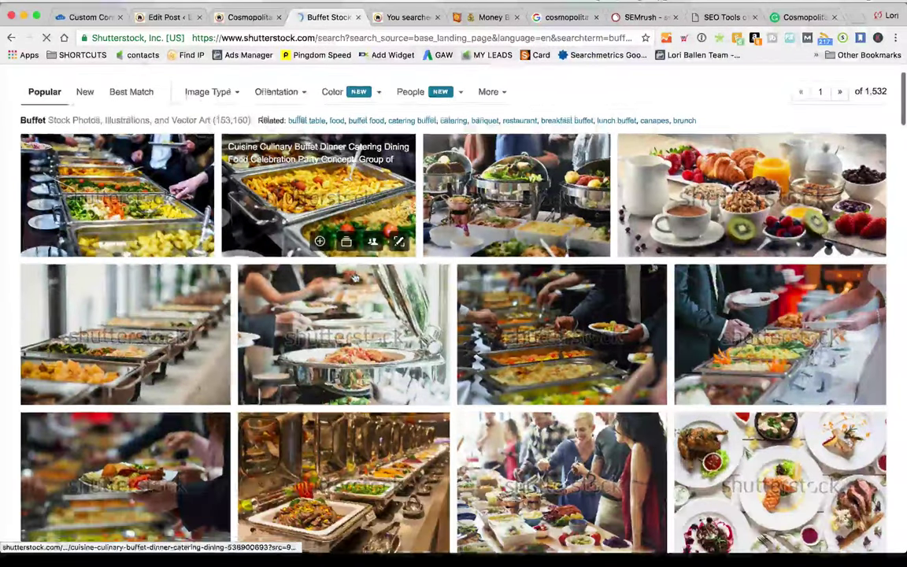
scroll(354, 277, "down", 5)
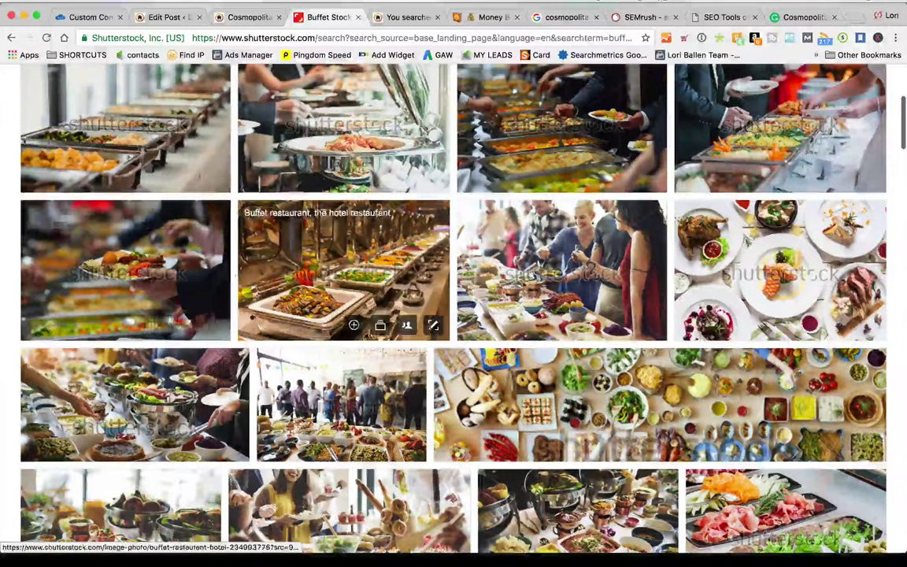
scroll(355, 325, "down", 4)
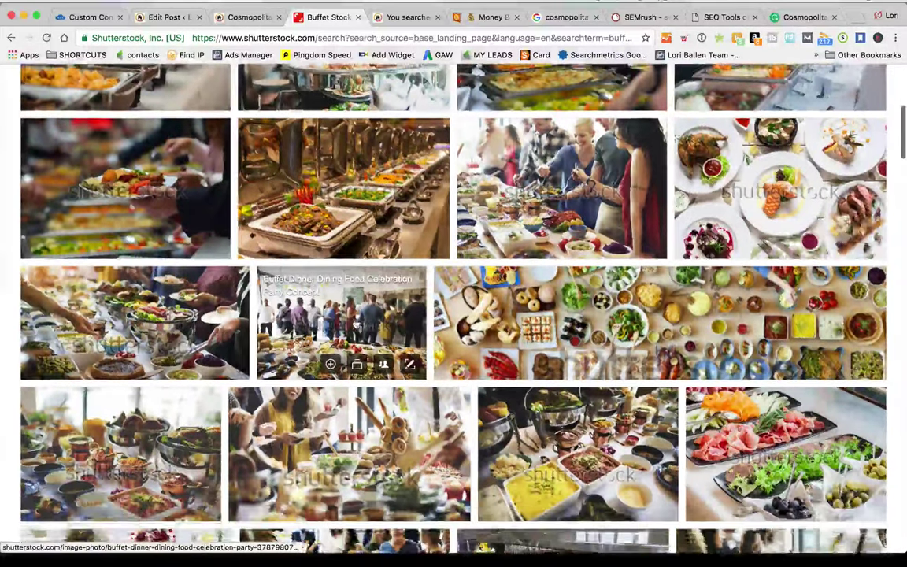
scroll(353, 324, "down", 6)
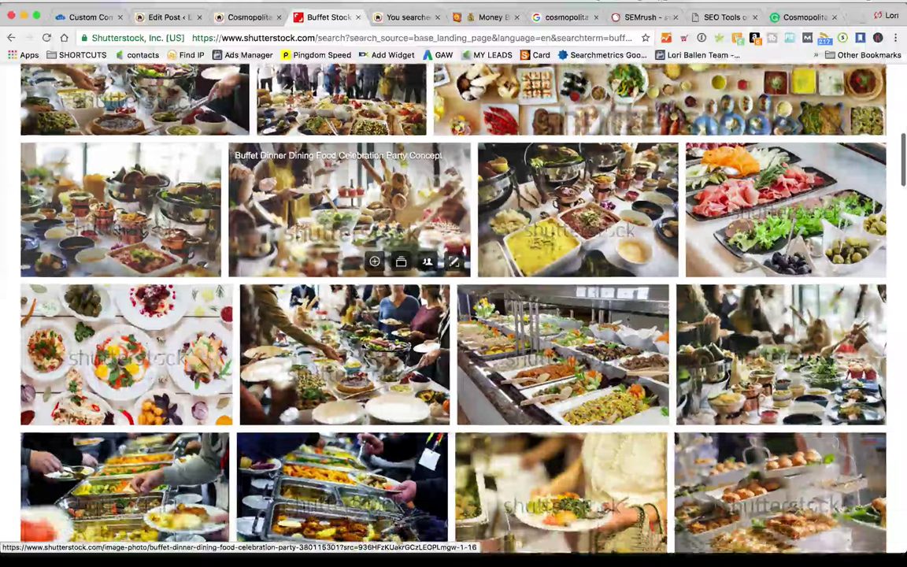
scroll(353, 324, "down", 1)
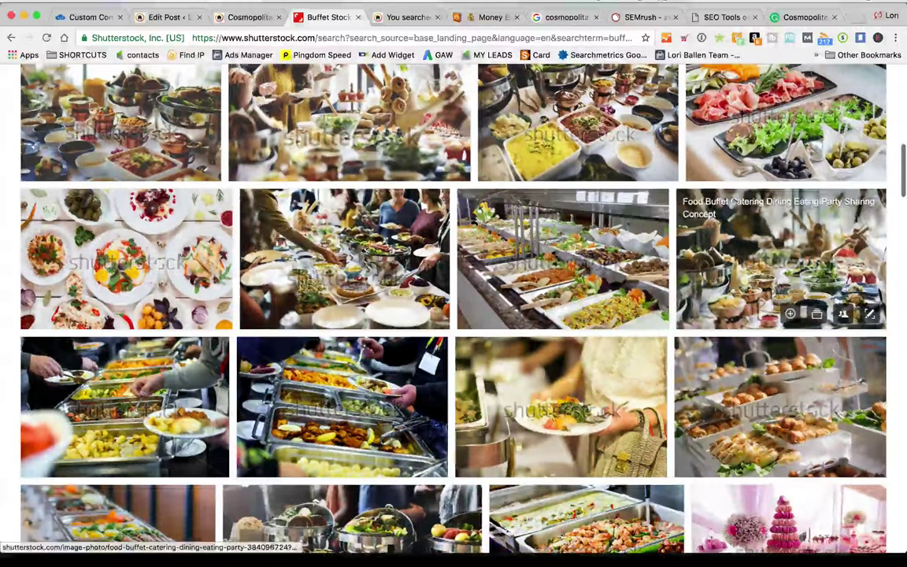
Request a medium-size download of the 'food buffet in restaurant' photo
left_click(528, 266)
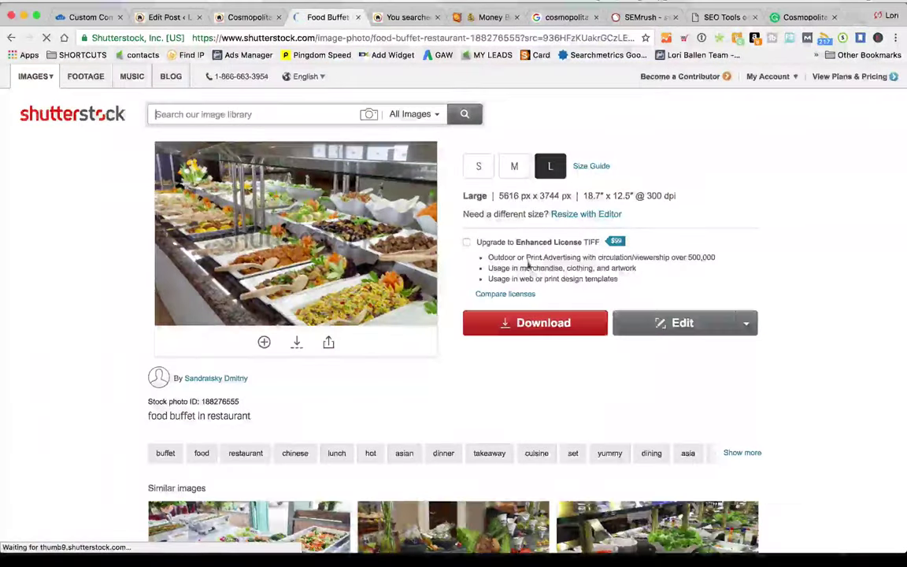
scroll(528, 266, "down", 1)
left_click(514, 144)
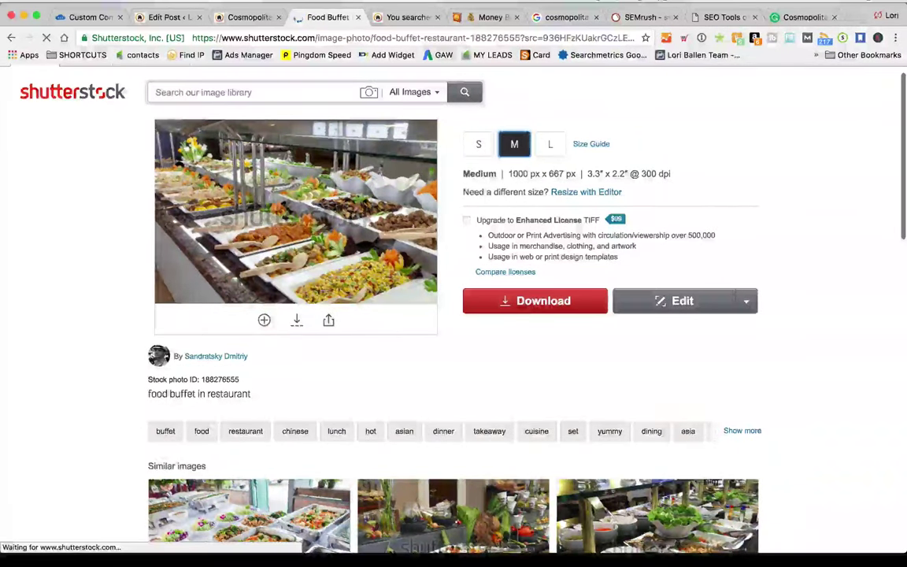
left_click(556, 307)
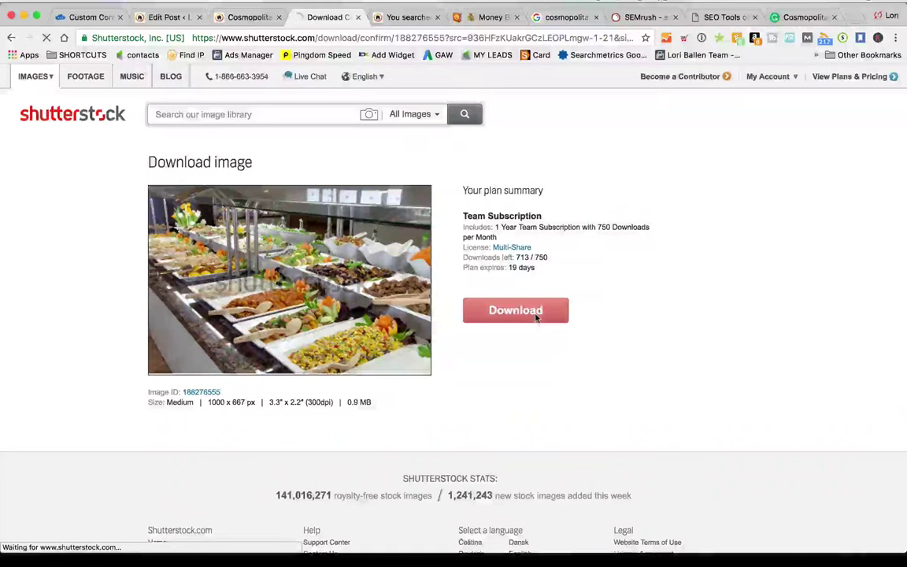
left_click(804, 16)
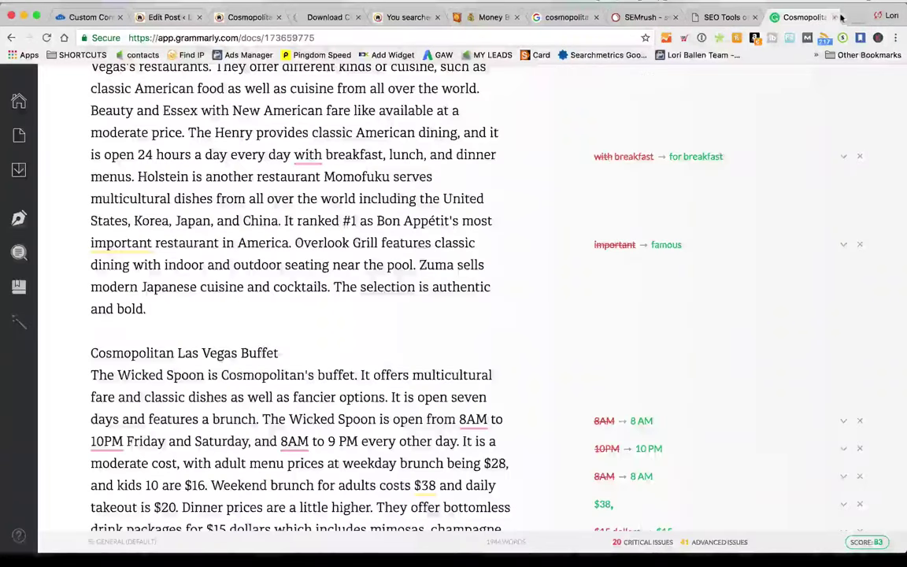
Leave the Grammarly document and return to the buffet photo's download confirmation page
left_click(834, 16)
left_click(370, 22)
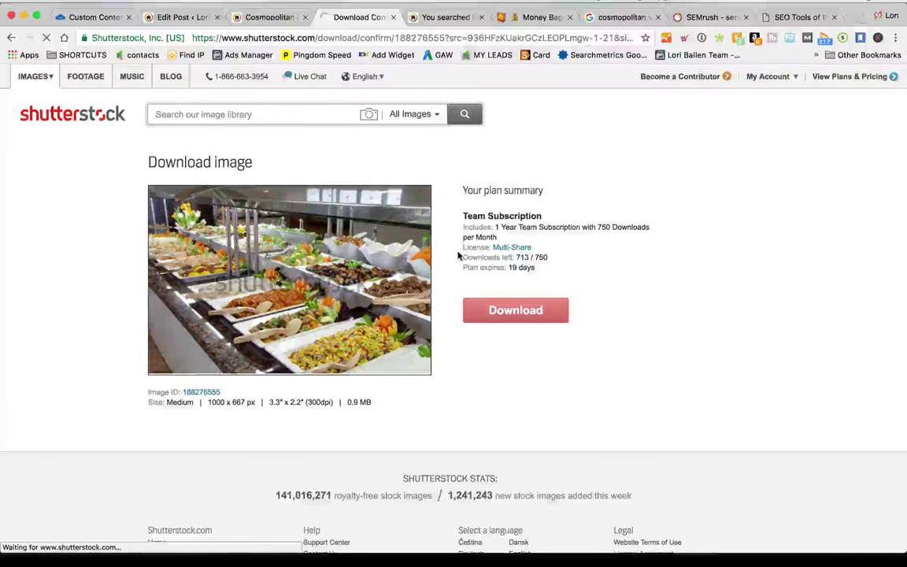
Attempt the medium food buffet photo download, then run a fresh 'buffet' search
left_click(497, 300)
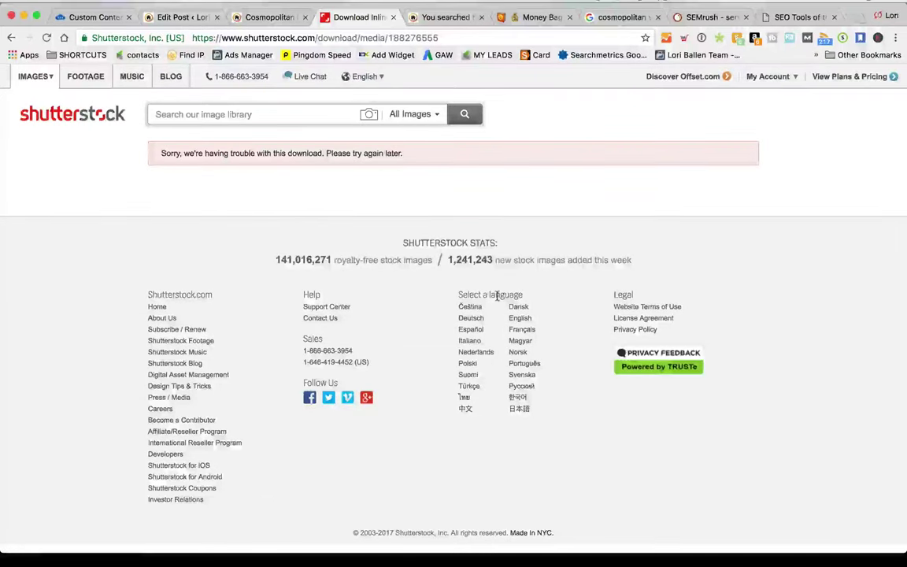
left_click(238, 115)
type("buffet")
key("Return")
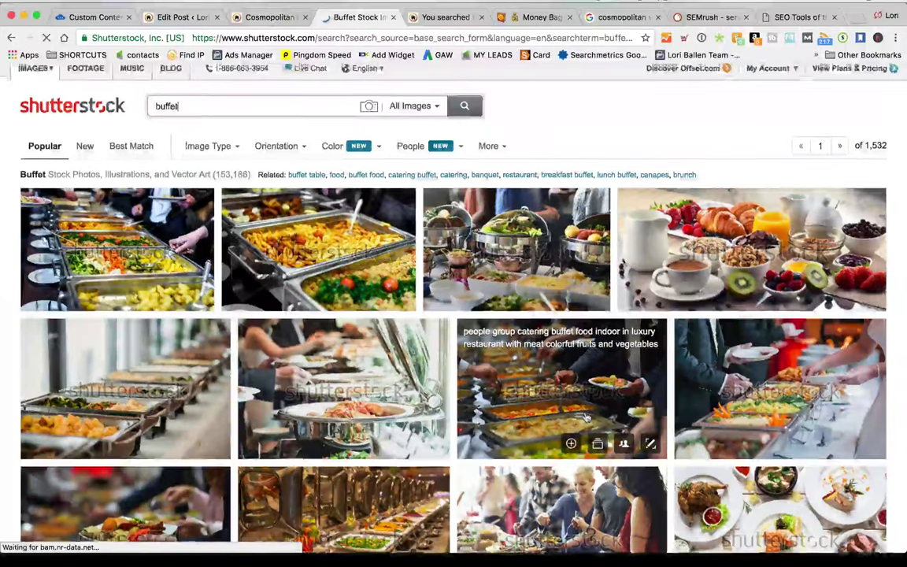
Download the catering buffet photo with silver chafing dishes at medium size and confirm
scroll(595, 435, "down", 1)
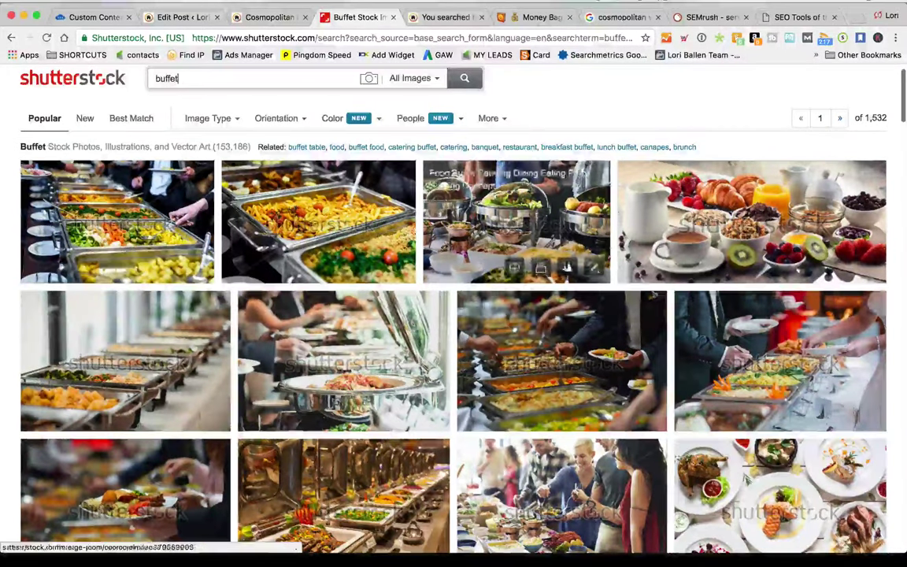
left_click(535, 228)
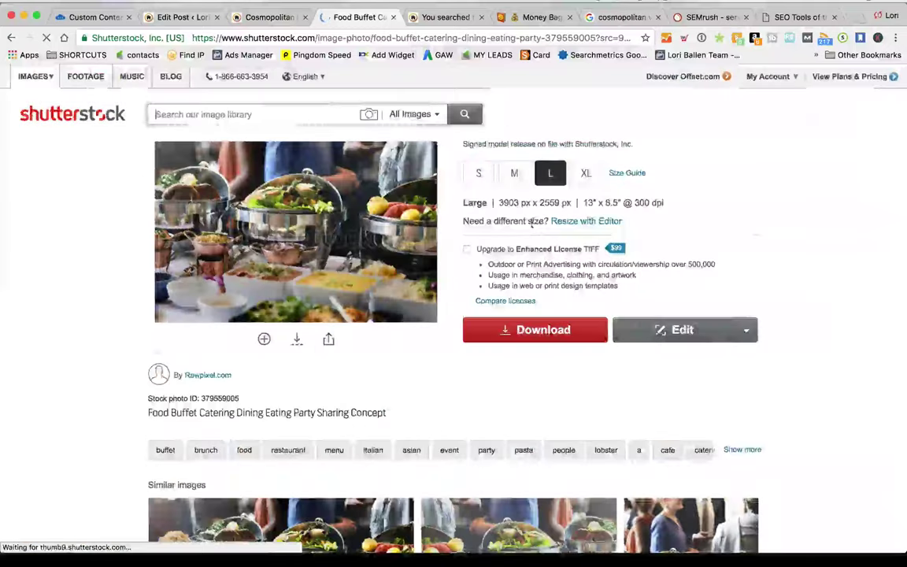
left_click(514, 174)
left_click(523, 335)
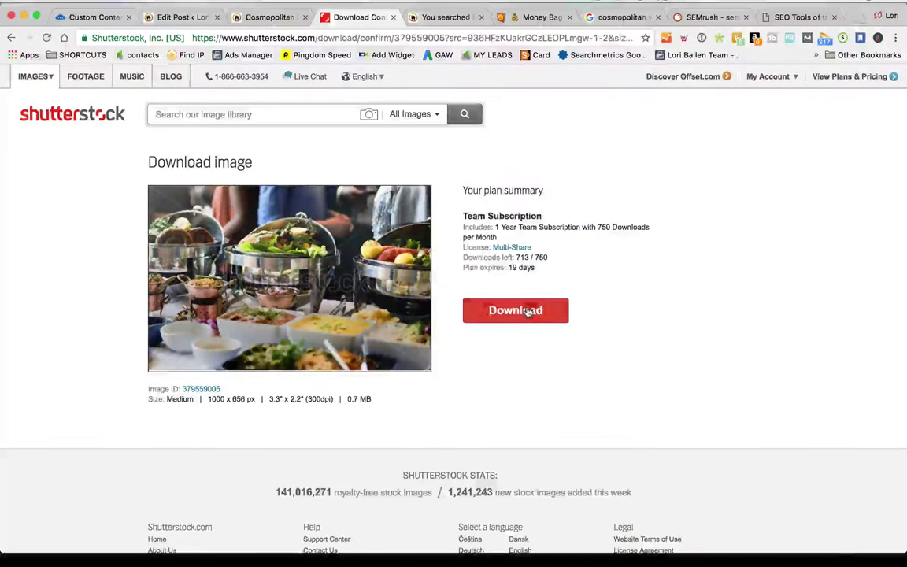
left_click(528, 312)
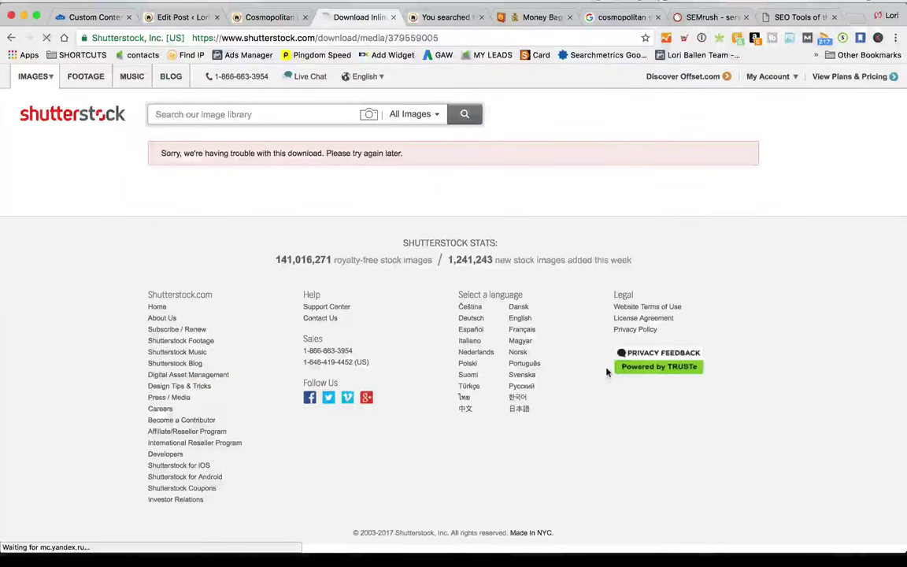
Search Shutterstock for 'hotel buffet' photos
type("buffet")
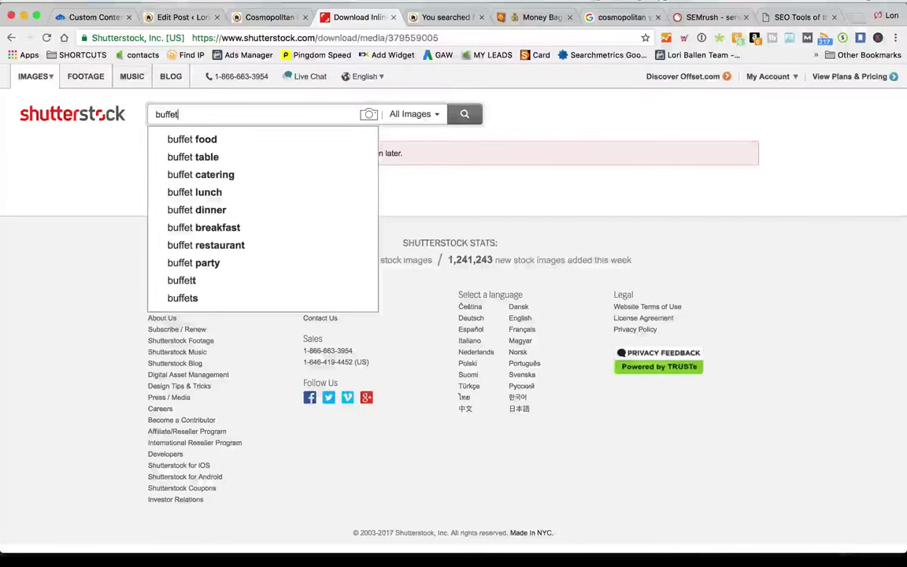
key("BackSpace")
key("BackSpace")
key("BackSpace")
key("BackSpace")
key("BackSpace")
key("BackSpace")
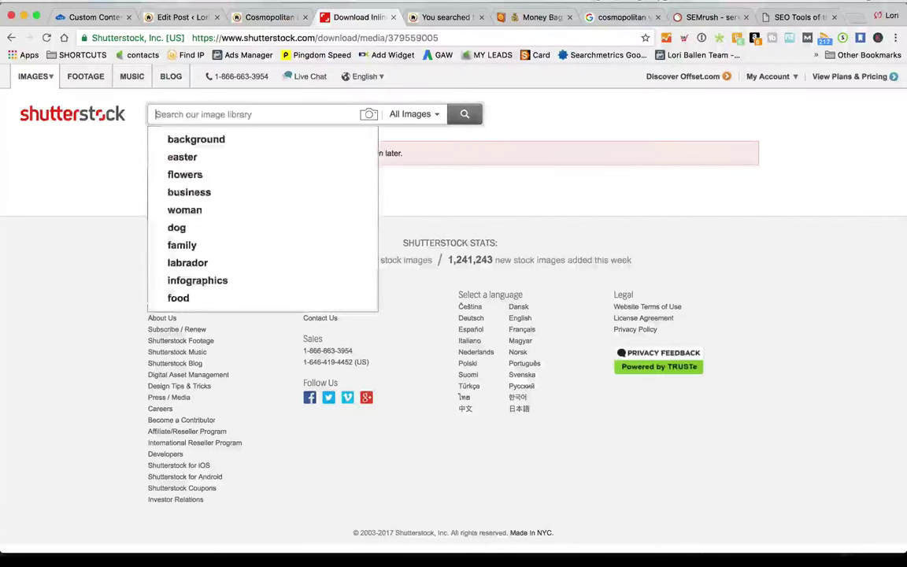
type("hotel buffet")
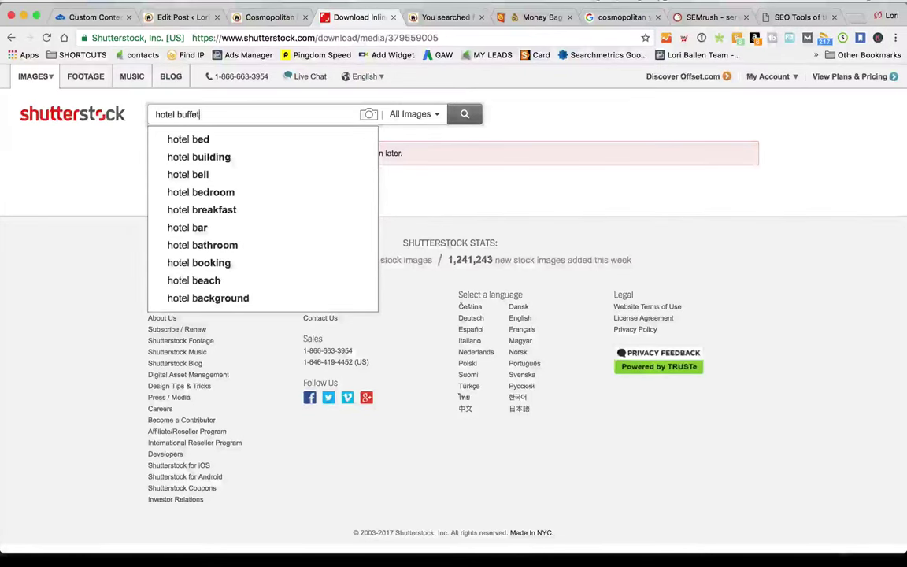
key("Return")
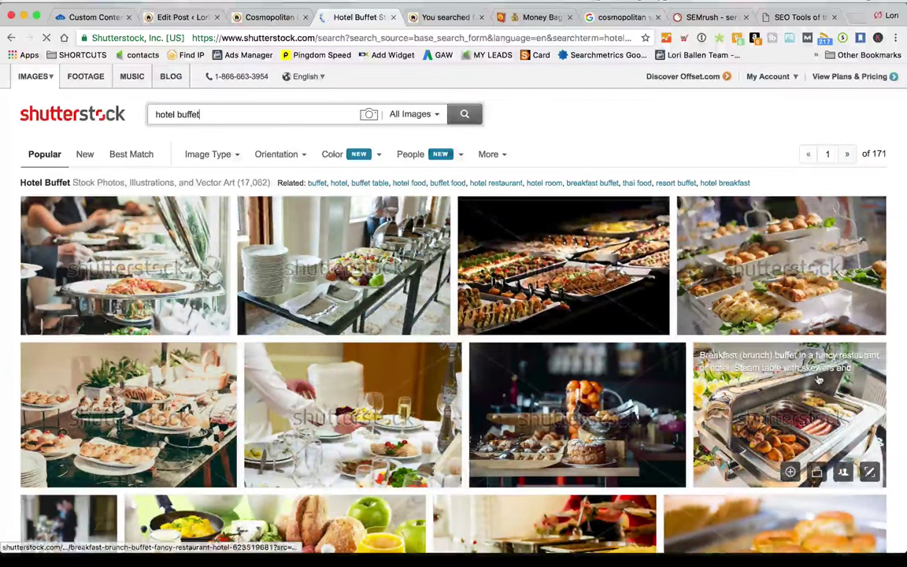
scroll(791, 379, "down", 2)
scroll(791, 379, "down", 5)
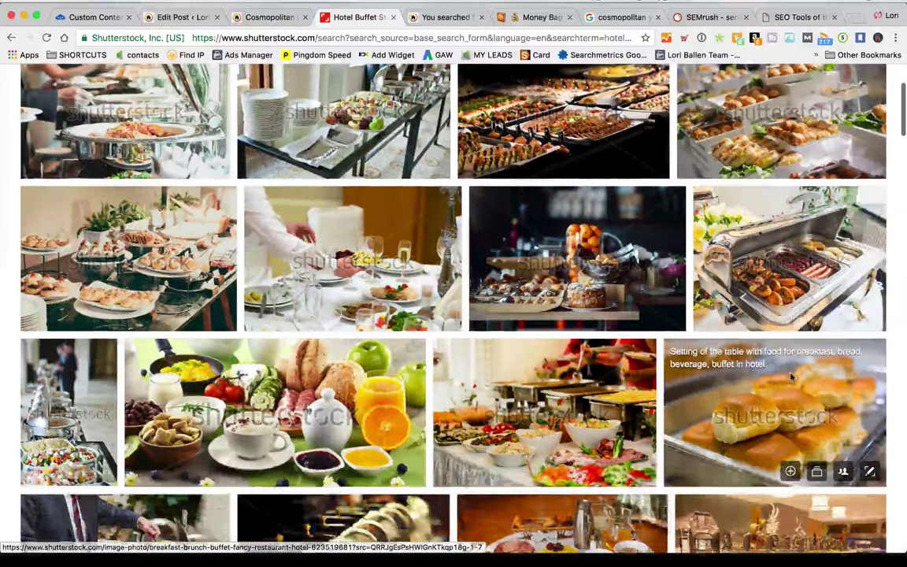
scroll(792, 379, "down", 2)
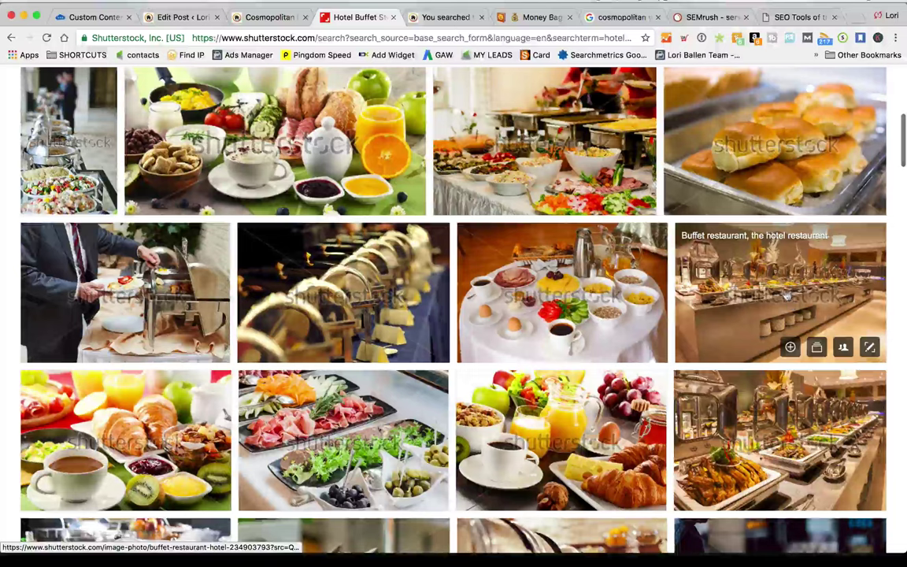
Download the buffet restaurant hotel photo at medium size, 1000 x 667 px, and confirm
left_click(708, 267)
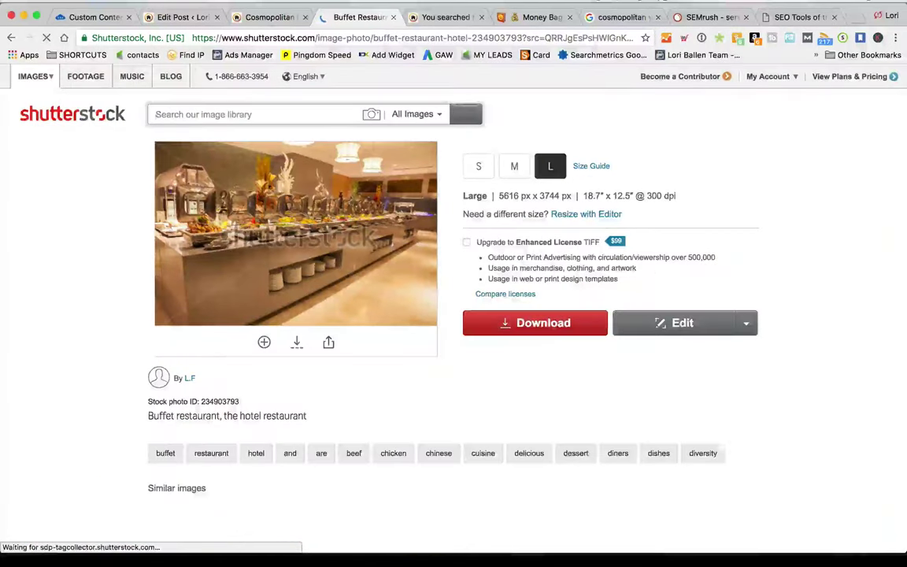
left_click(515, 168)
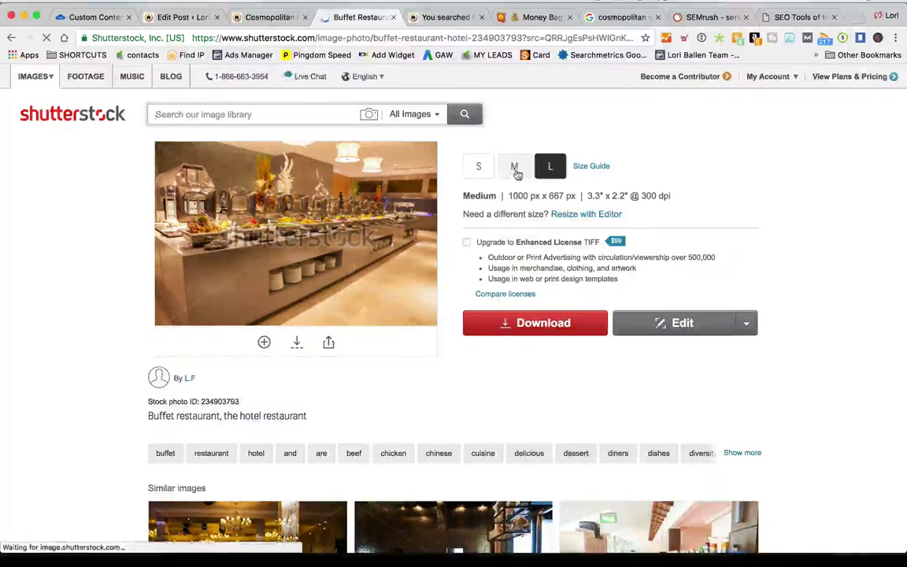
left_click(538, 325)
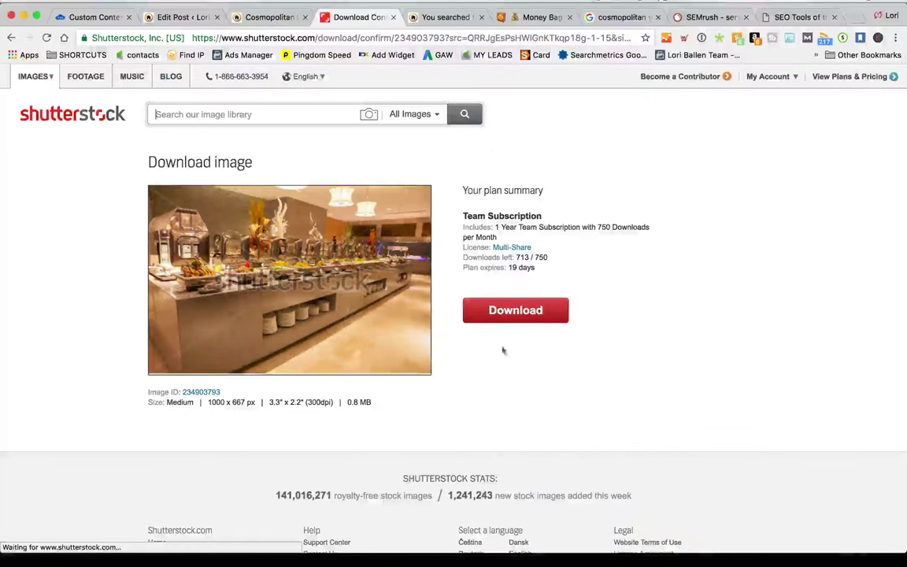
left_click(538, 320)
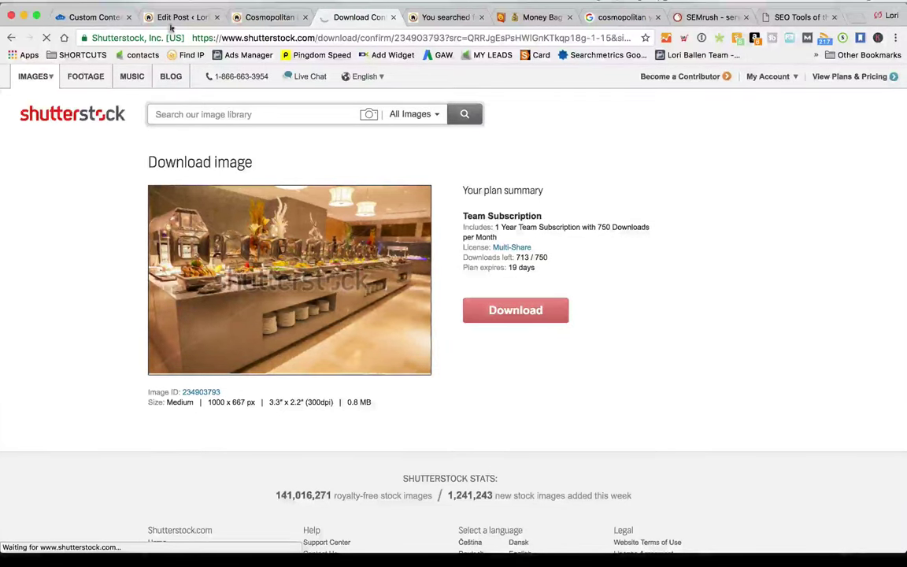
Close the post preview and return to the Cosmopolitan draft in the editor
key("ctrl+shift+Tab")
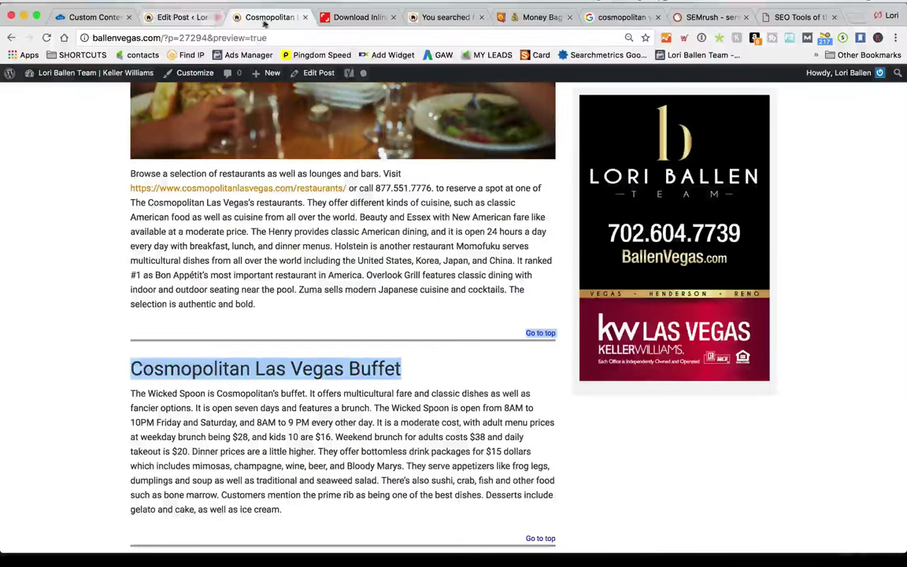
key("ctrl+Tab")
left_click(268, 17)
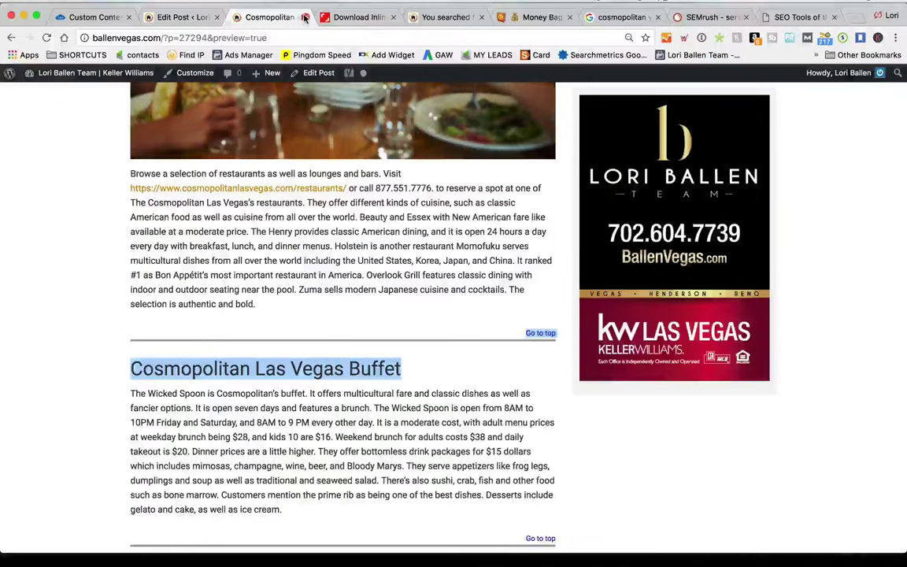
key("ctrl+w")
left_click(189, 17)
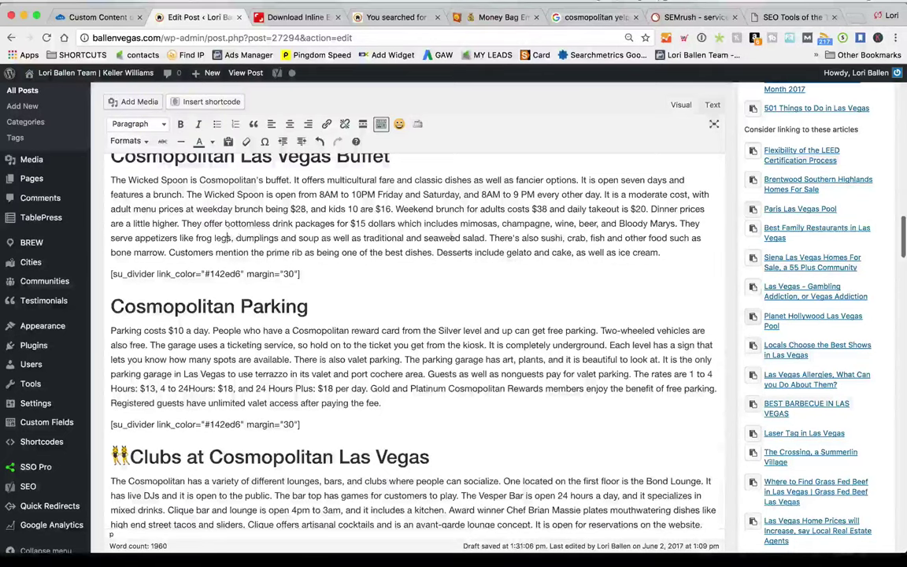
Scroll to the Clubs section and select 'Marquee Nightclub & Dayclub is a pool club'
scroll(542, 236, "down", 1)
scroll(542, 236, "down", 5)
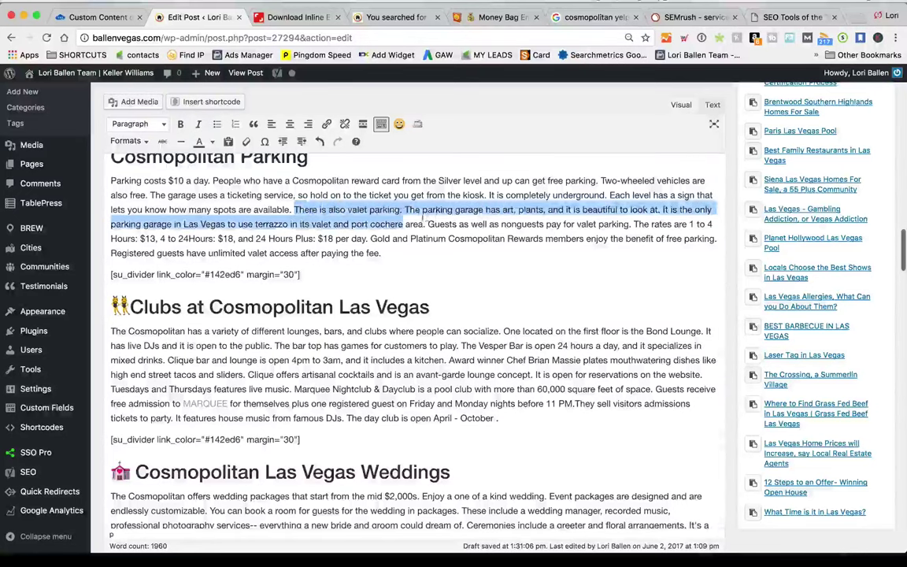
left_click(510, 239)
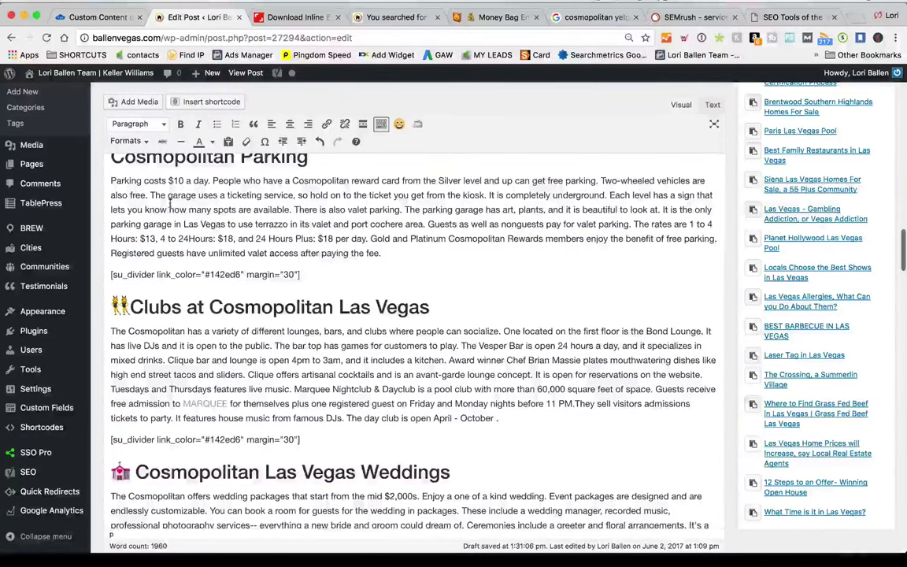
scroll(142, 174, "up", 1)
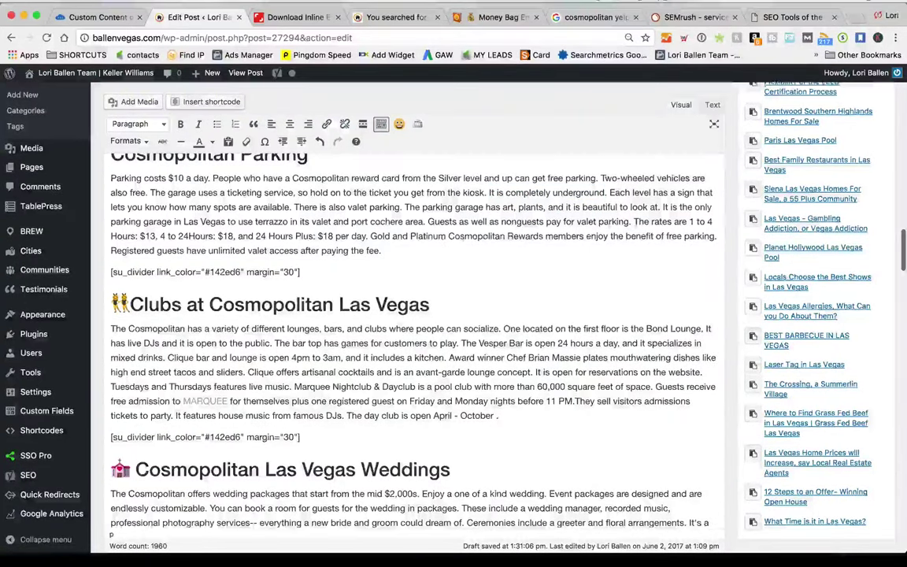
left_click_drag(559, 236, 300, 222)
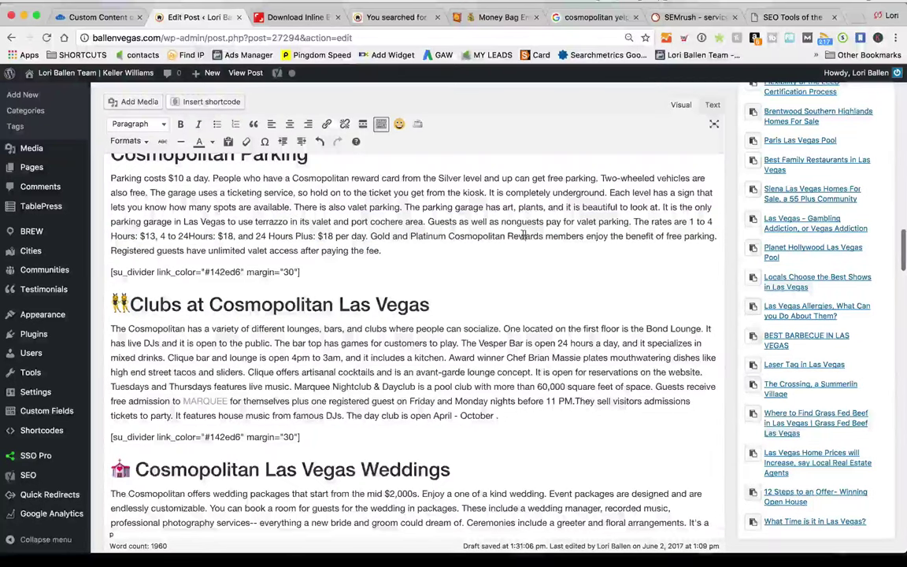
scroll(523, 236, "down", 1)
left_click_drag(174, 201, 381, 231)
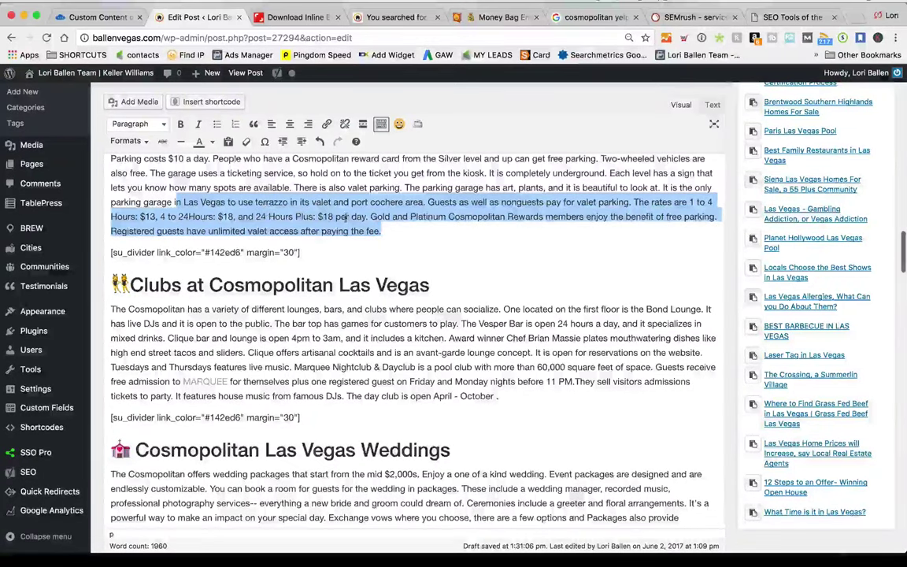
scroll(345, 218, "down", 3)
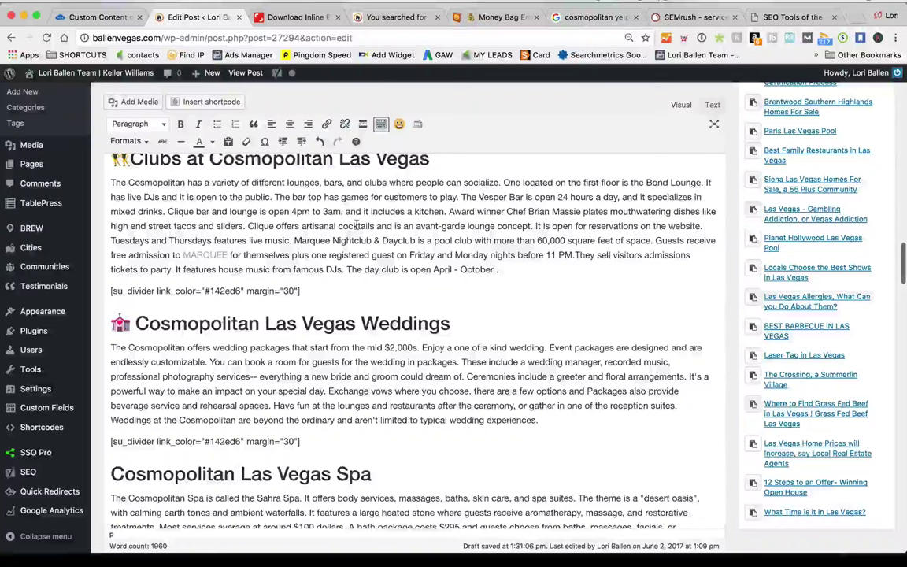
scroll(201, 208, "down", 1)
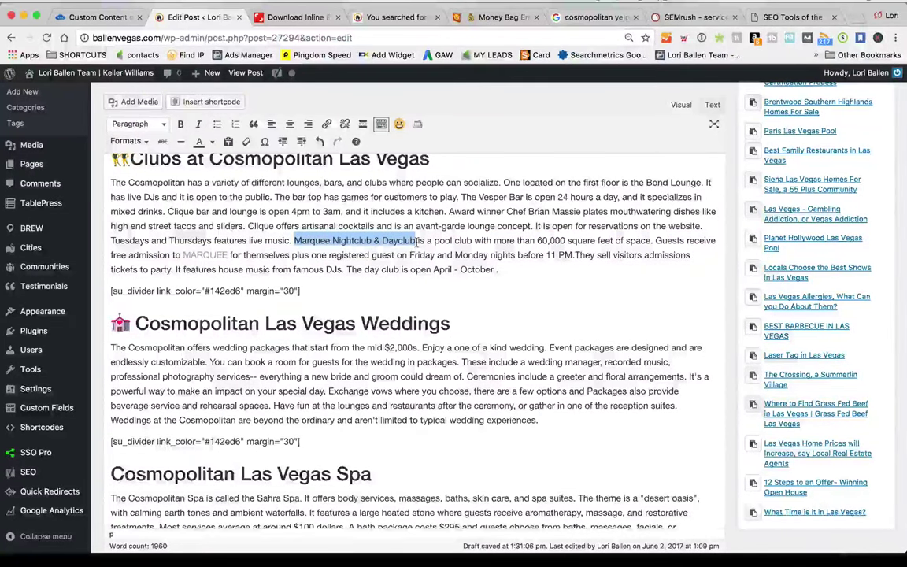
left_click_drag(418, 242, 473, 243)
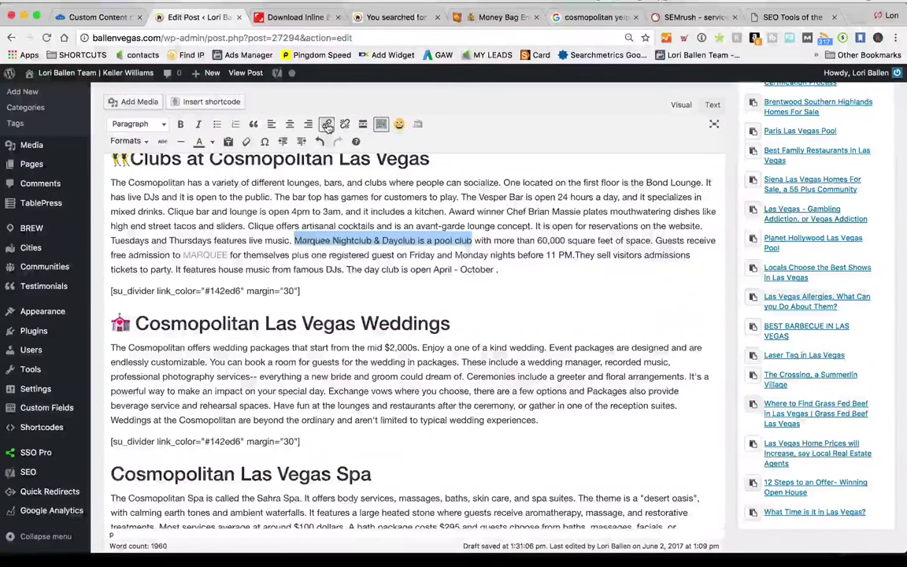
Search 'marquo' and link the Marquee phrase to the Cosmopolitan Las Vegas Pool post in a new tab
type("marquo")
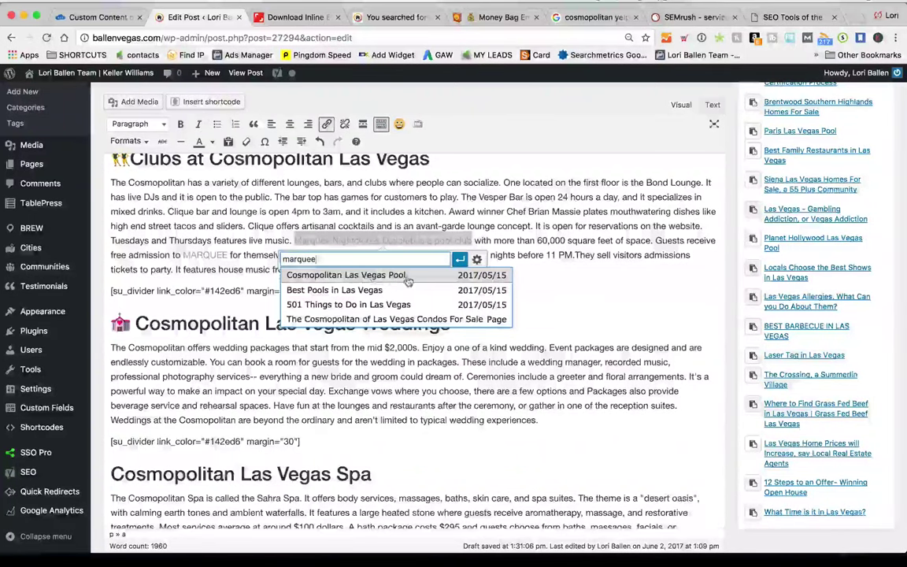
left_click(393, 276)
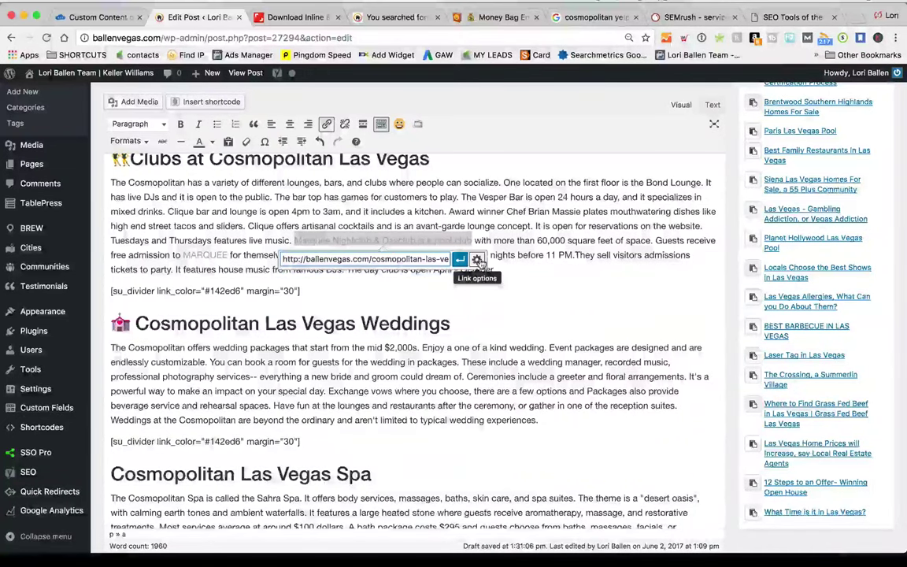
left_click(478, 261)
left_click(375, 250)
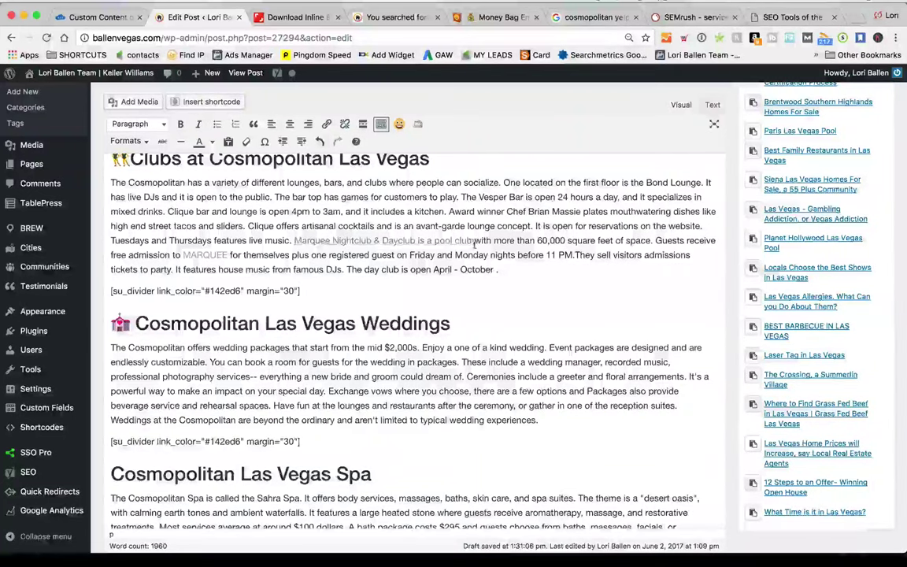
scroll(532, 278, "down", 5)
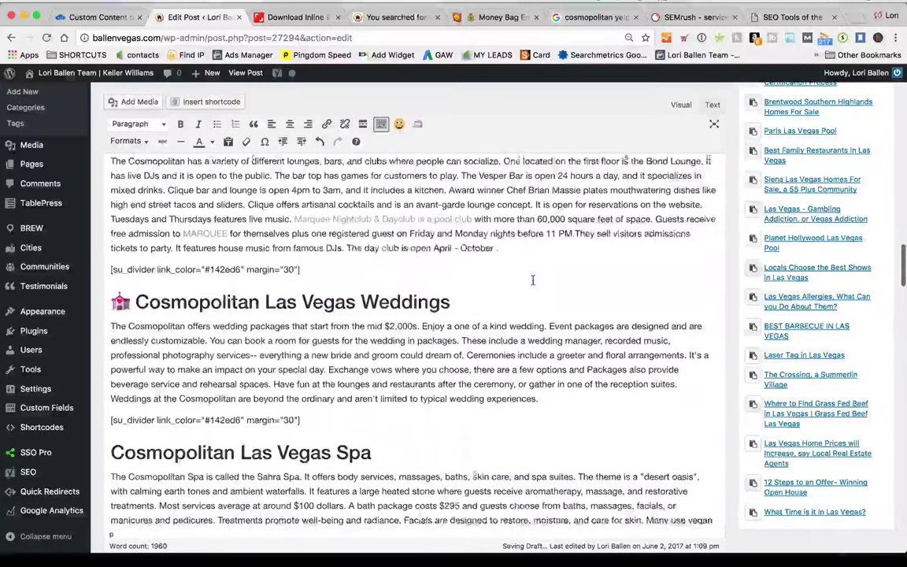
Add 'also ask: How do I get Married in Las Vegas' after Weddings and select the question
scroll(531, 279, "down", 2)
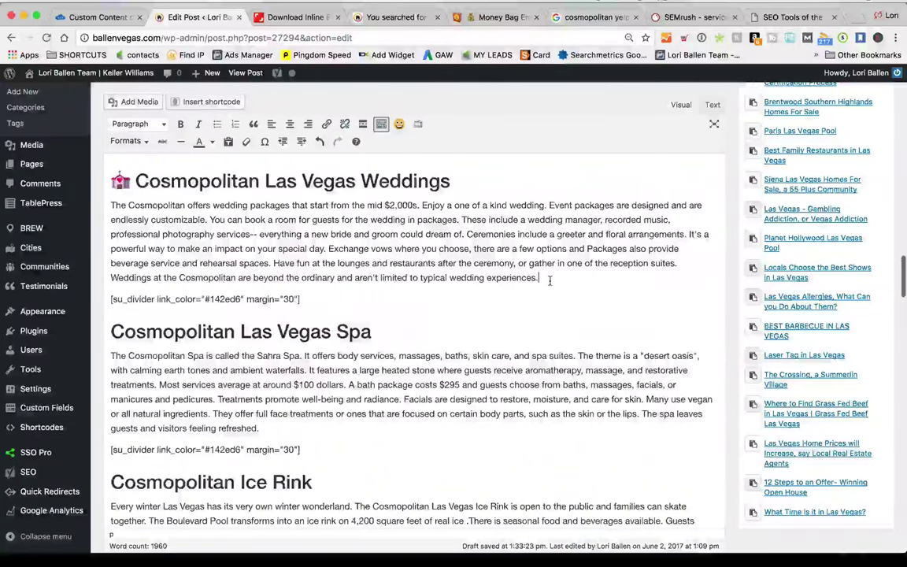
left_click_drag(450, 181, 249, 181)
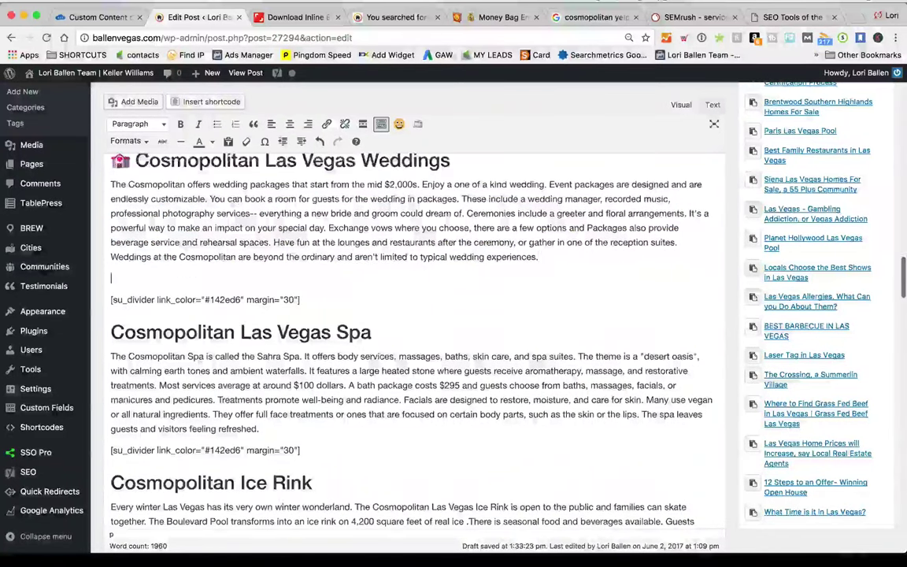
type("als")
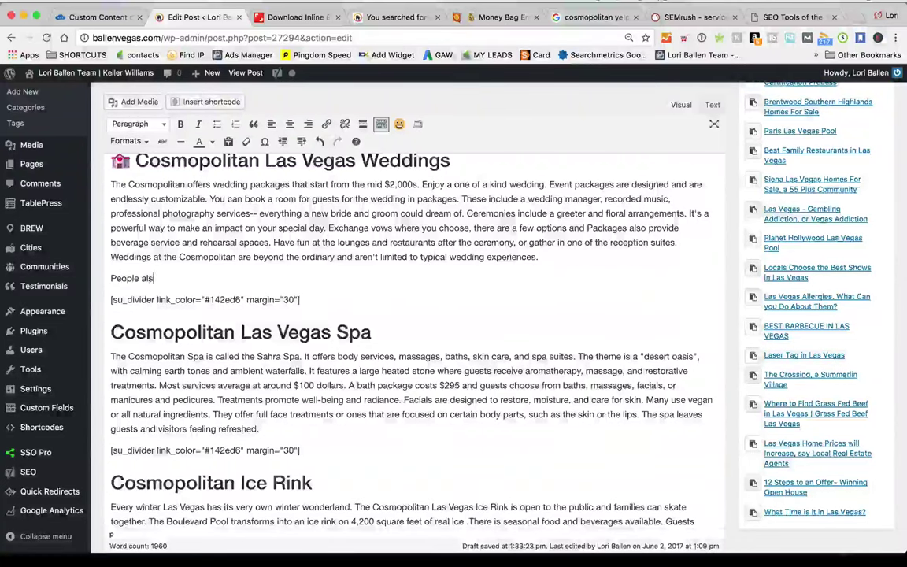
type("o ask: How ")
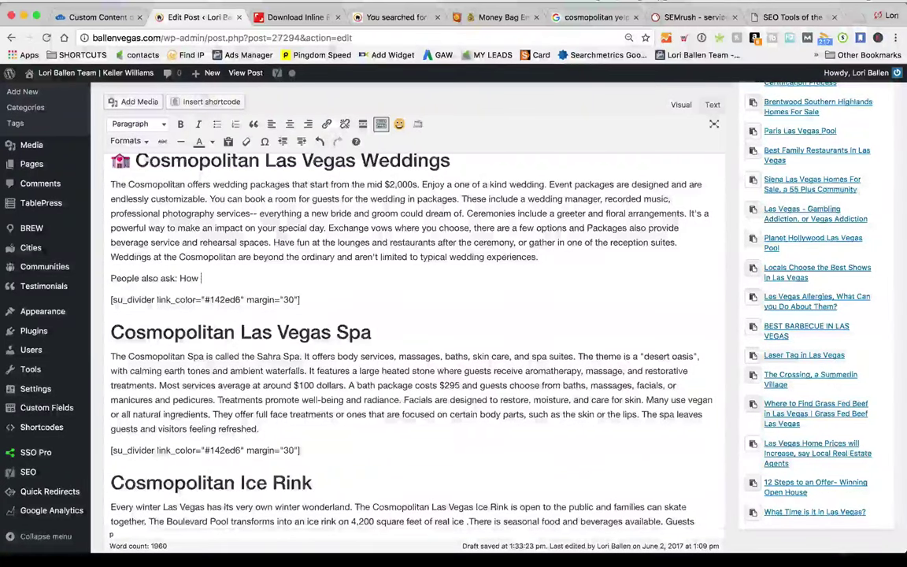
type("do I get ")
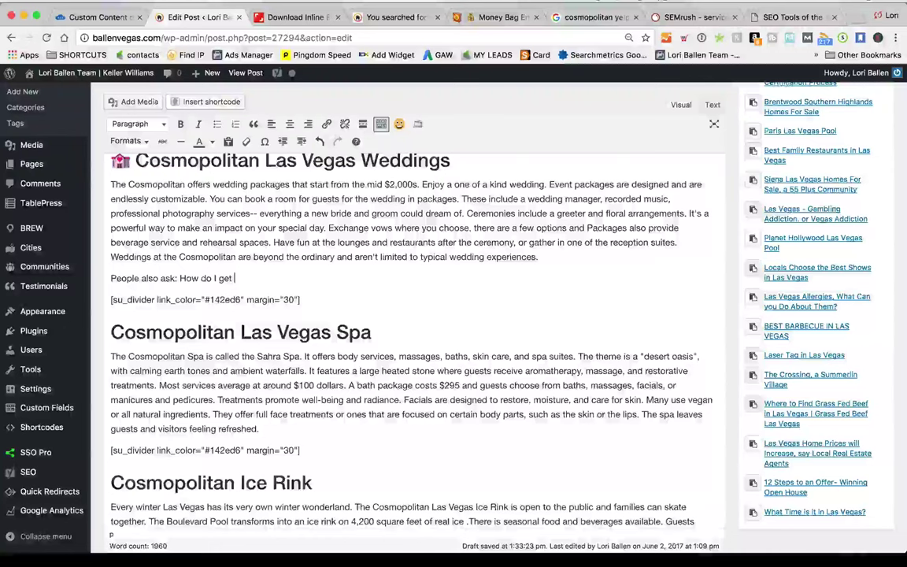
type("Married in Las ")
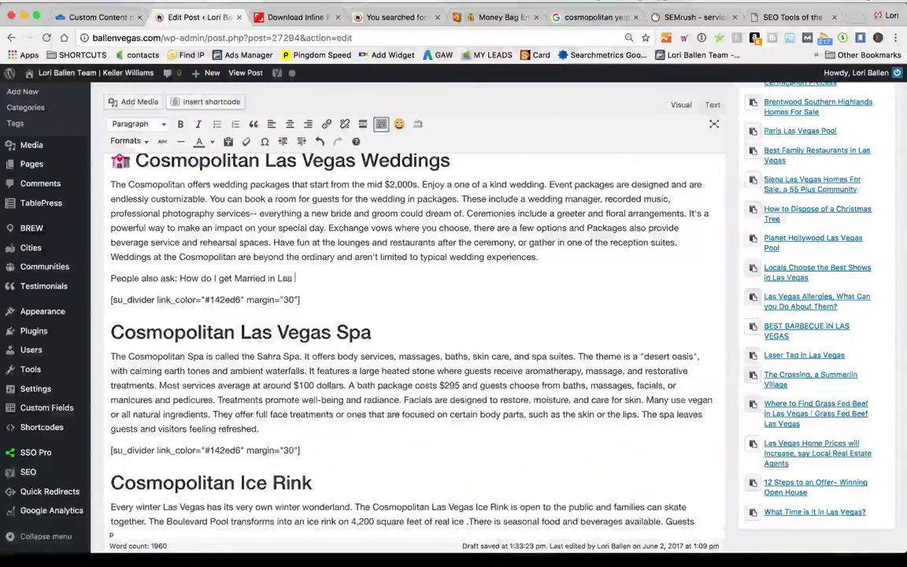
type("Vegas")
left_click_drag(345, 284, 255, 278)
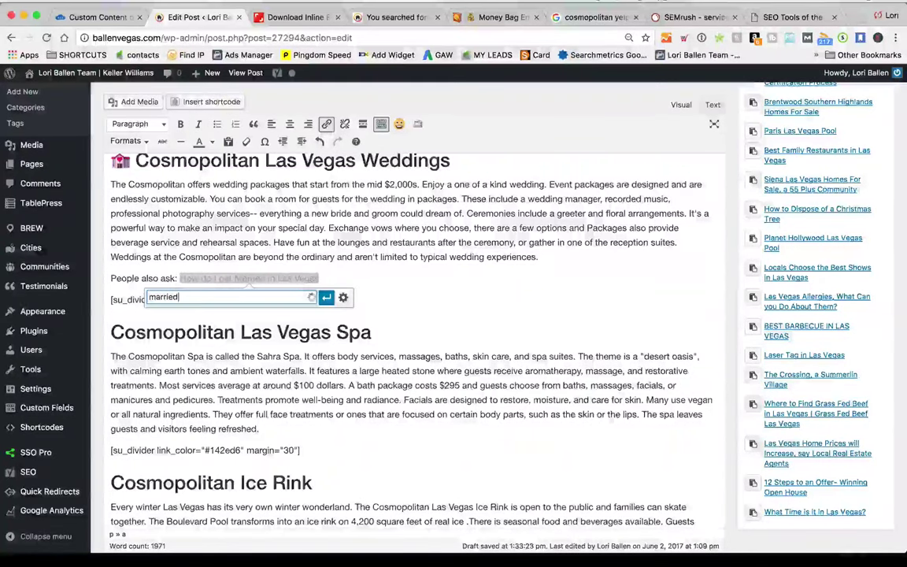
Link the question to the How to get Married in Las Vegas post, opening in a new tab
left_click(236, 314)
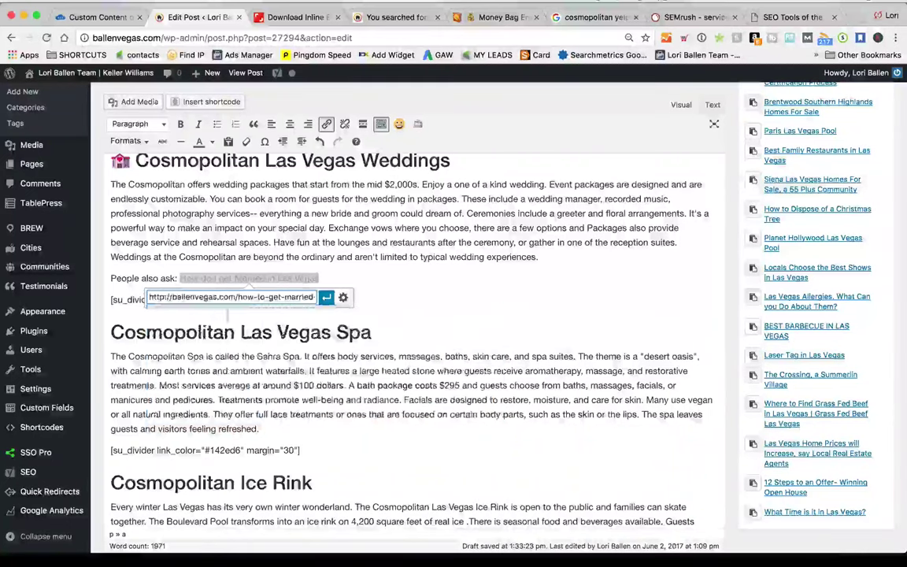
left_click(326, 298)
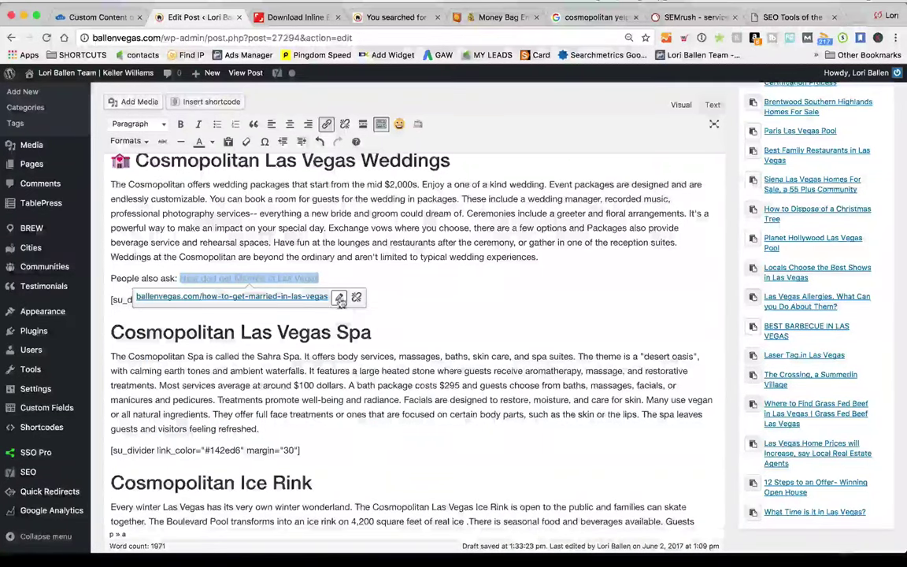
left_click(339, 297)
left_click(345, 297)
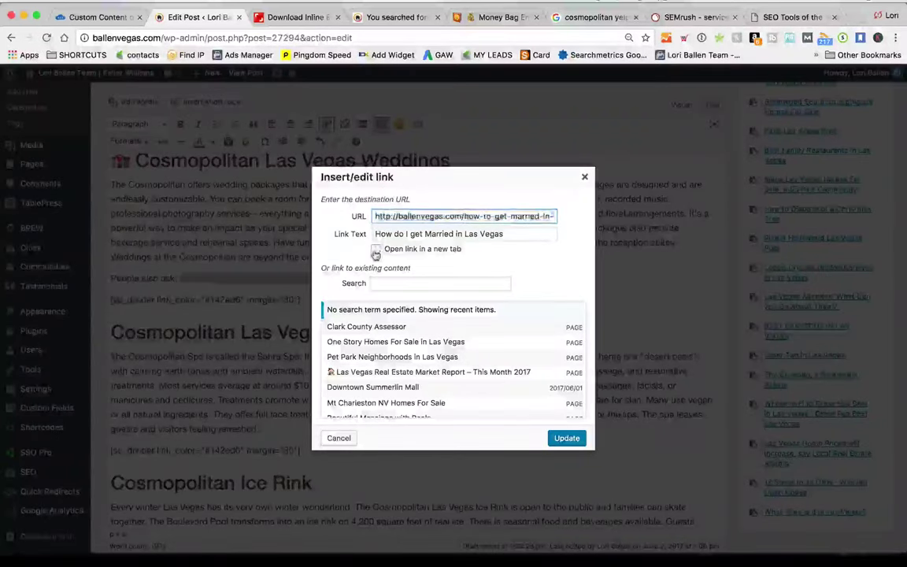
left_click(376, 249)
left_click(567, 438)
left_click_drag(101, 277, 118, 227)
Retry the buffet photo download from Shutterstock's confirmation page, then return to the post editor
left_click(296, 16)
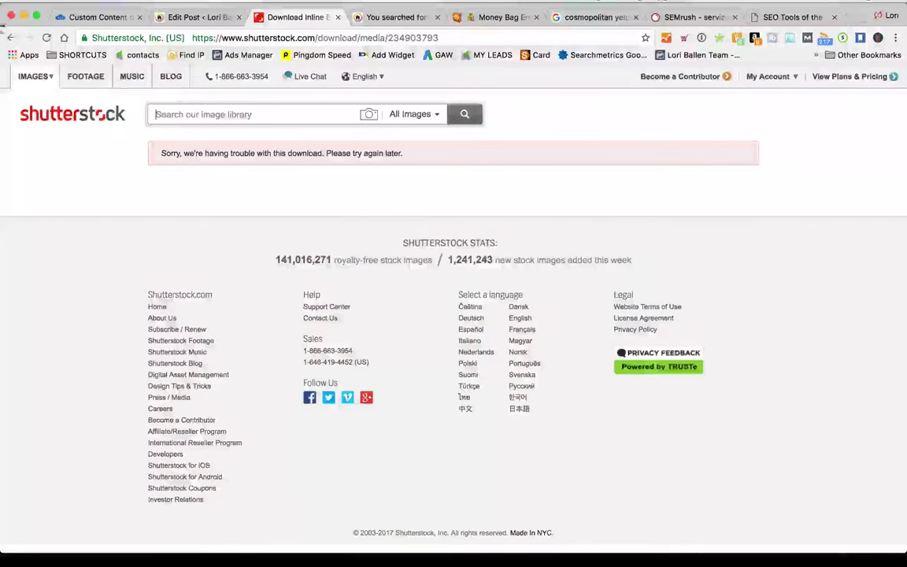
left_click(12, 38)
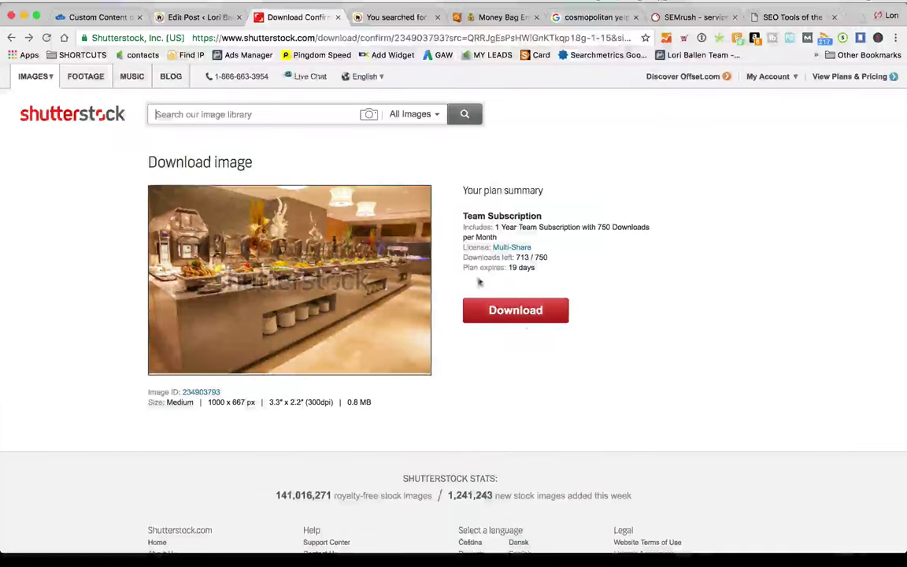
left_click(549, 318)
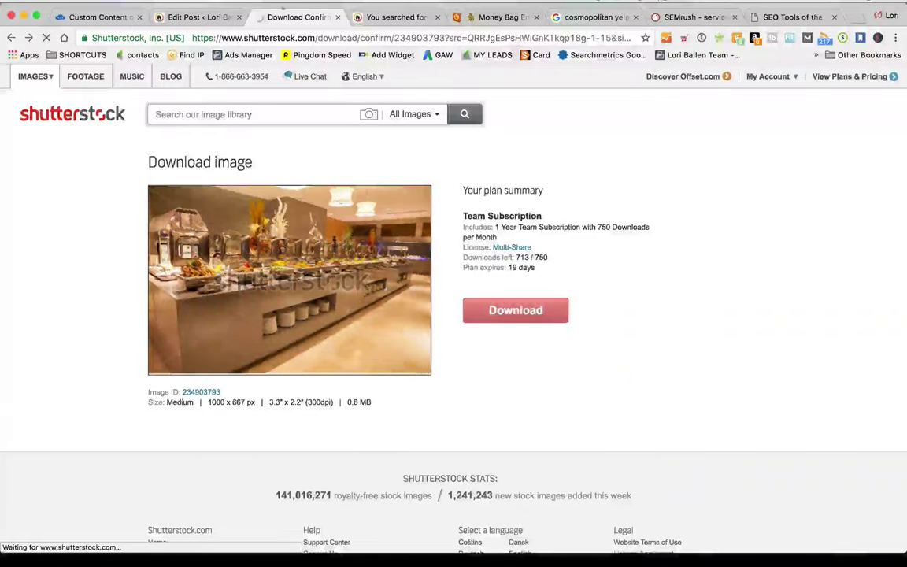
left_click(197, 16)
scroll(397, 297, "down", 3)
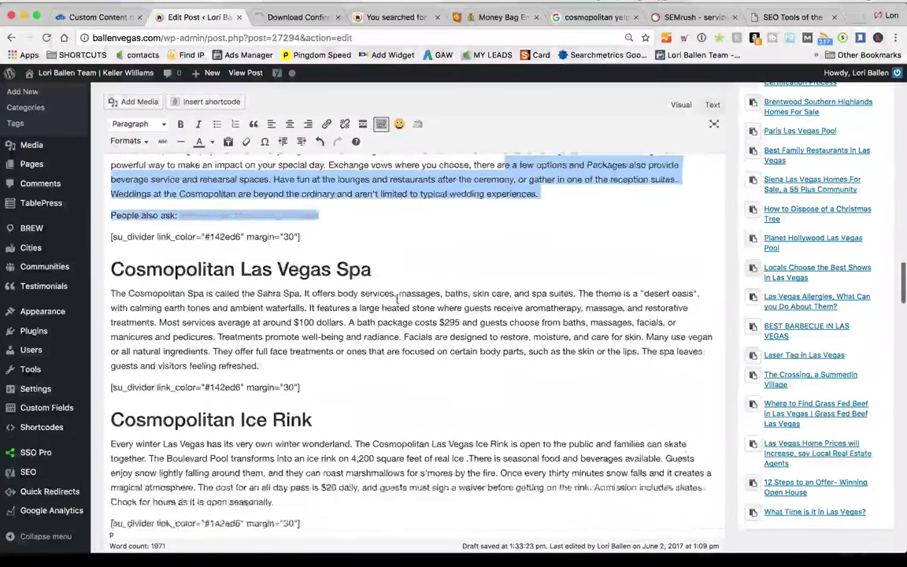
Add a new paragraph reading 'Spa' after the Spa text and select it
scroll(398, 297, "down", 3)
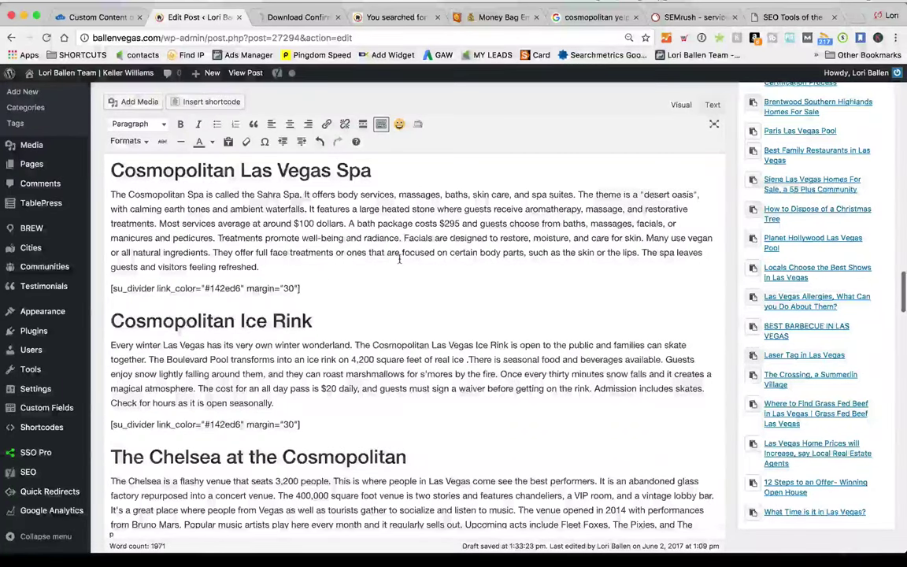
left_click(278, 267)
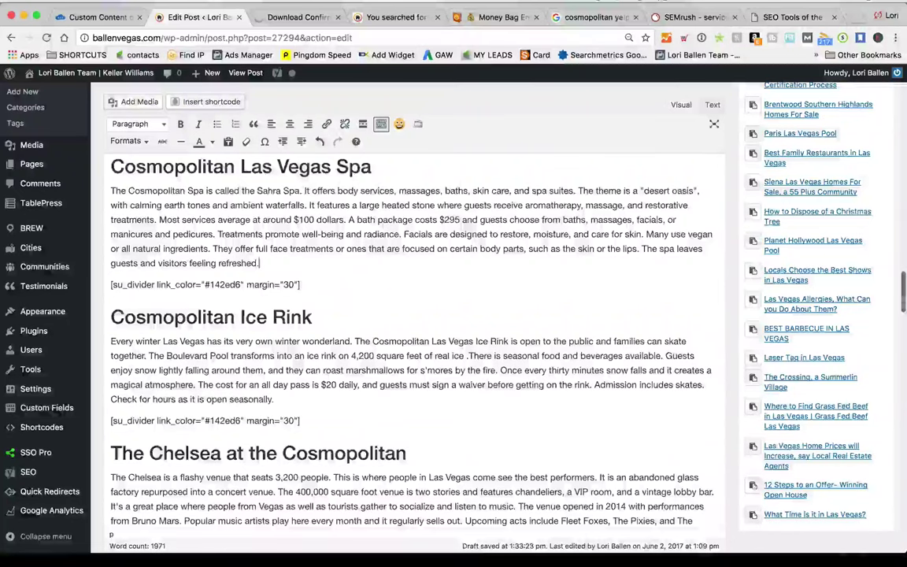
key("Return")
type("Spa")
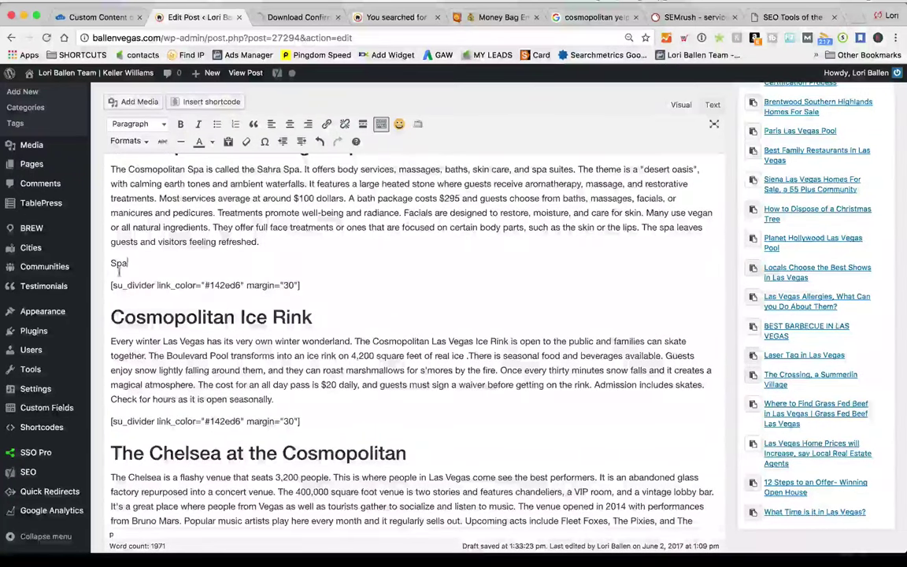
double_click(119, 266)
Search link suggestions for 'spa' and dismiss them without adding a link
left_click(328, 124)
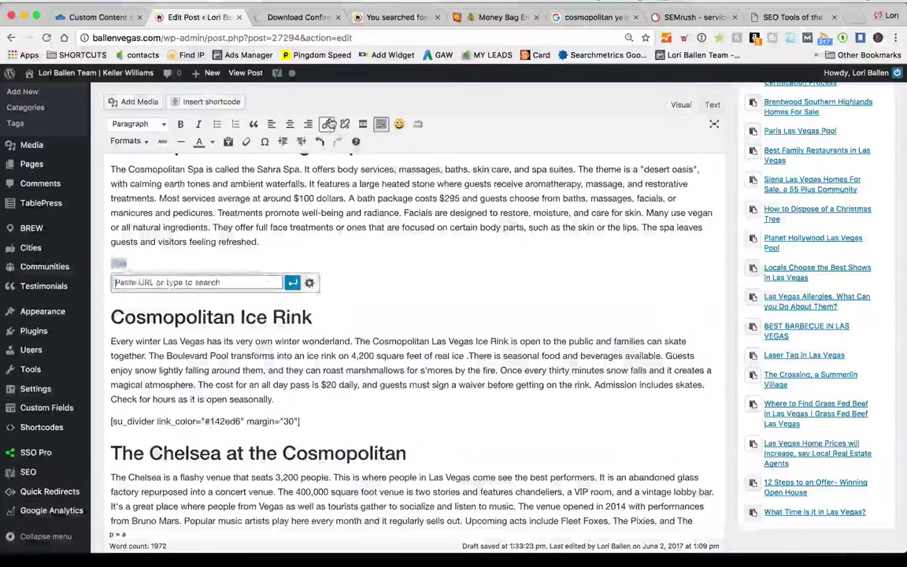
type("spa")
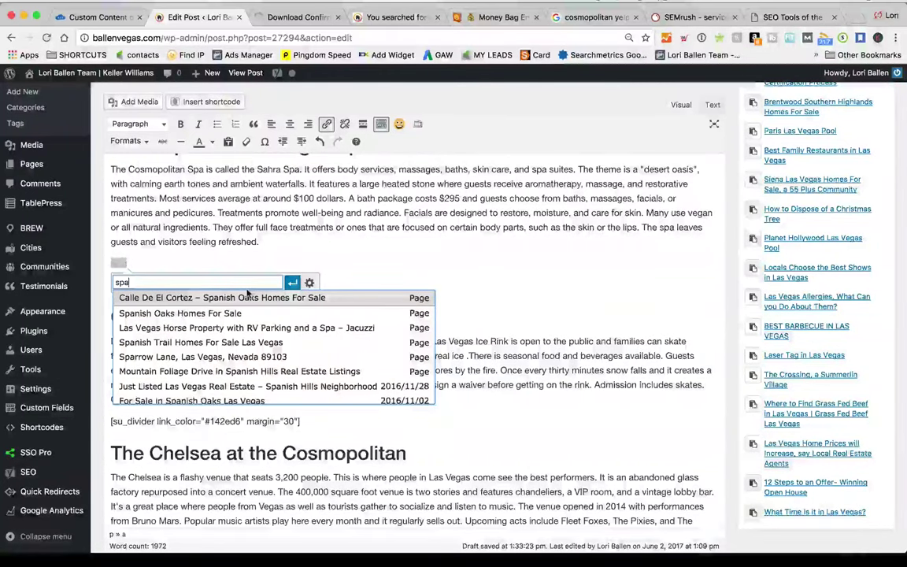
scroll(244, 315, "down", 5)
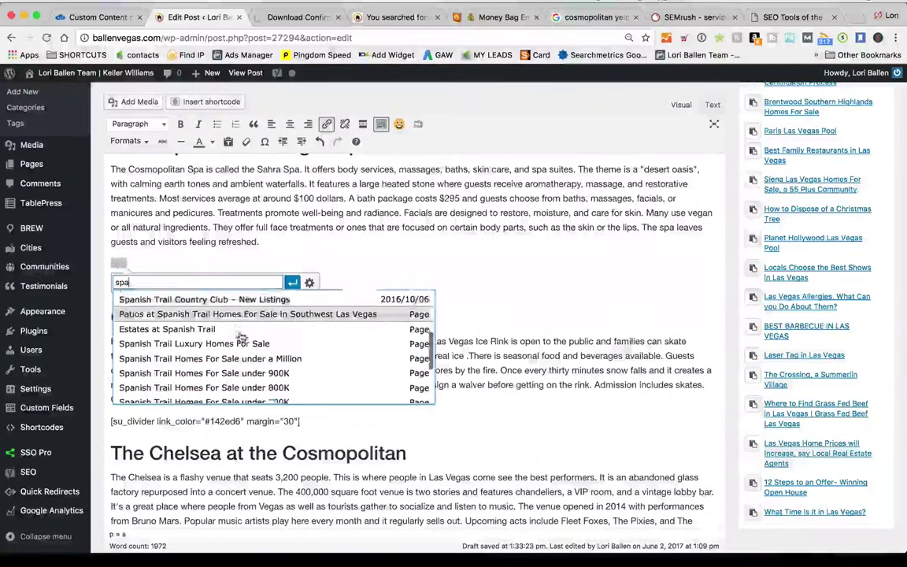
scroll(242, 337, "down", 10)
scroll(236, 284, "up", 3)
left_click(144, 206)
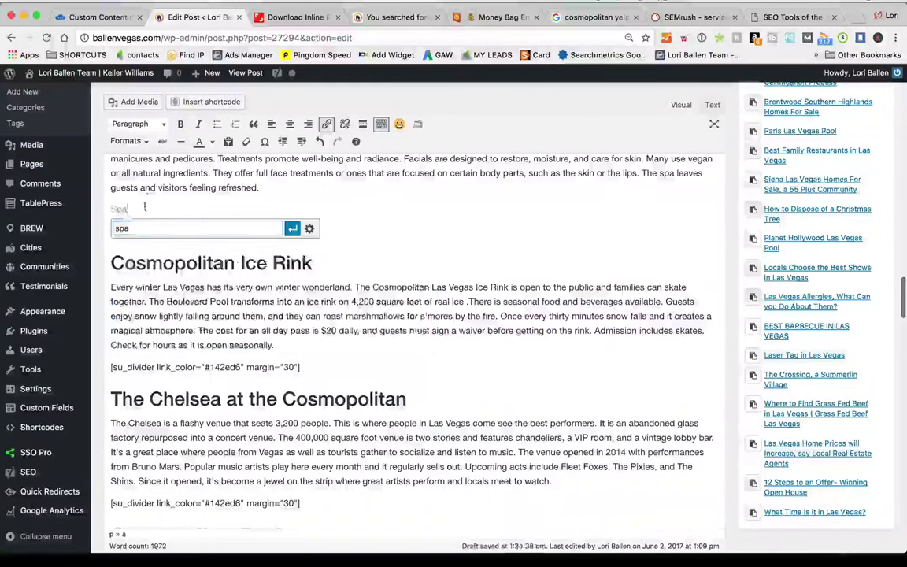
key("Escape")
mouse_move(392, 559)
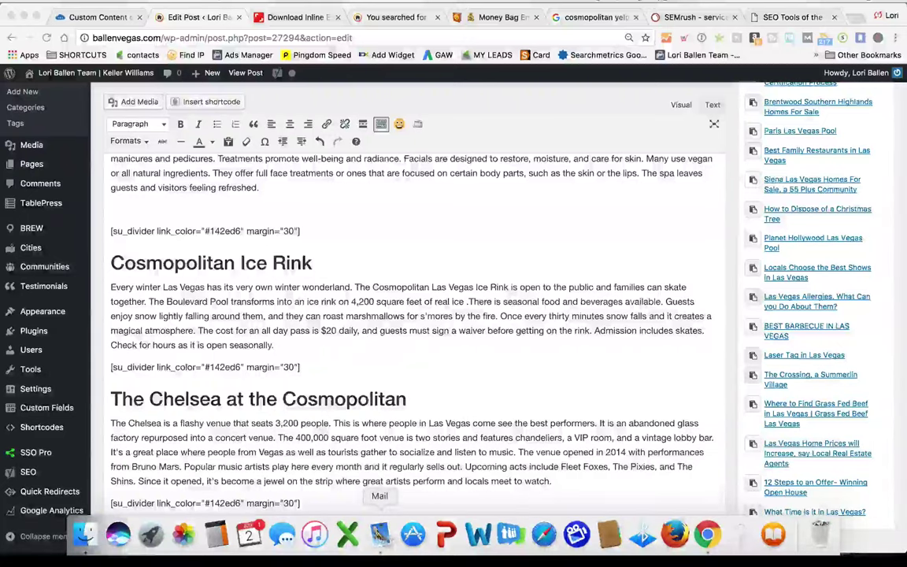
Start a new Mail message addressed to the author's own email address
left_click(379, 534)
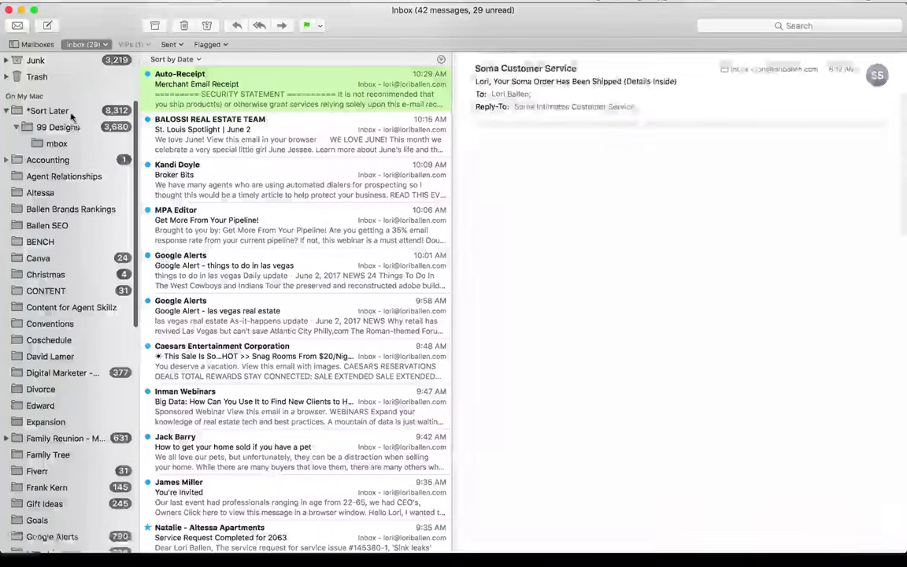
left_click(47, 26)
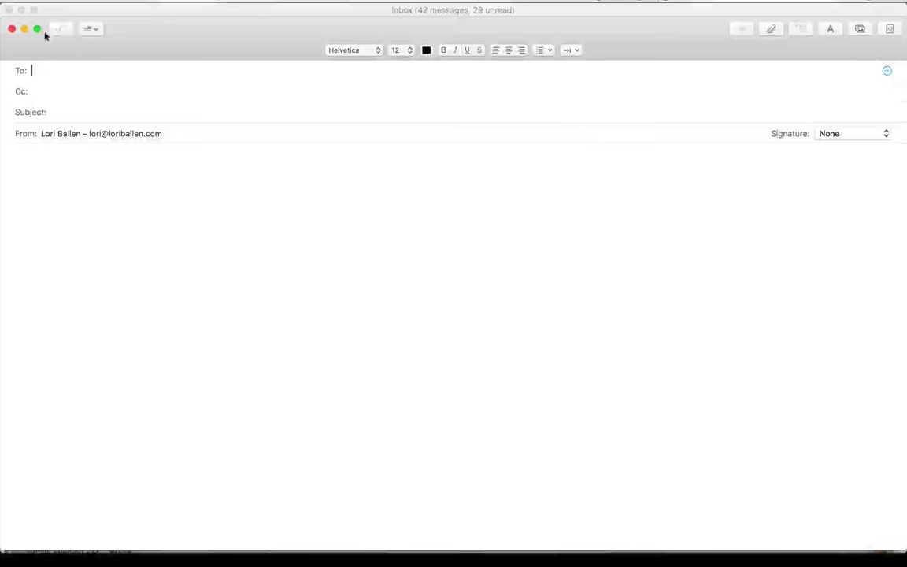
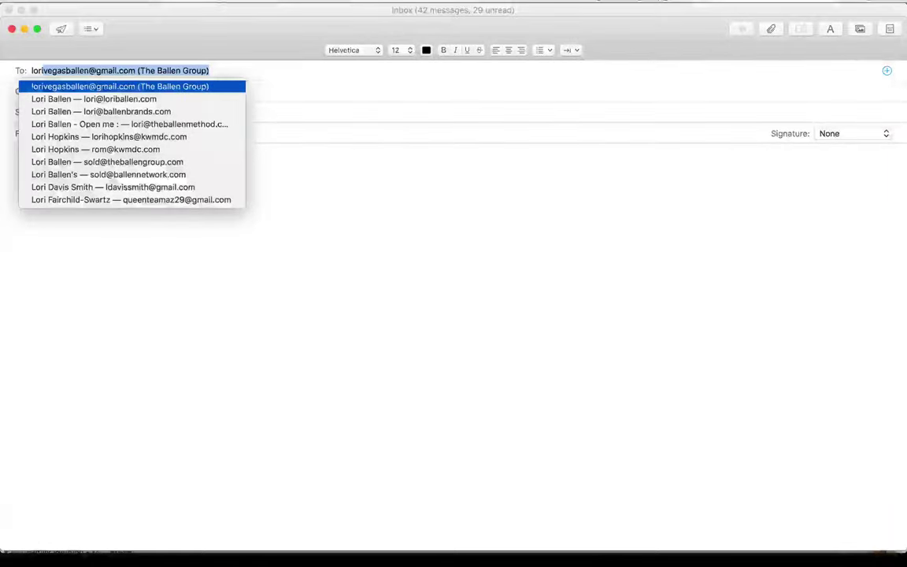
key("Down")
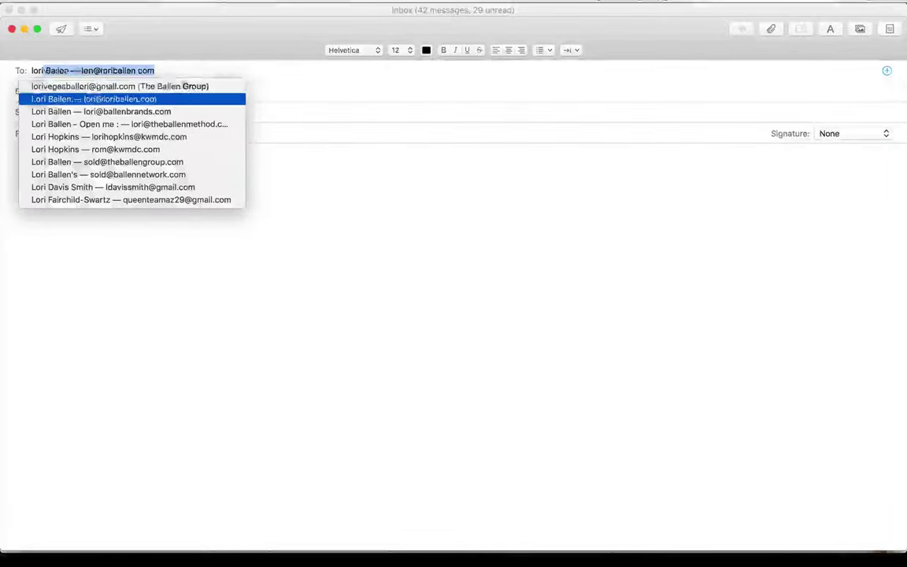
key("Return")
key("Tab")
key("Tab")
Send it with the subject 'Do Article on Spa's in Las Vegas' and minimize Mail
type("Sne")
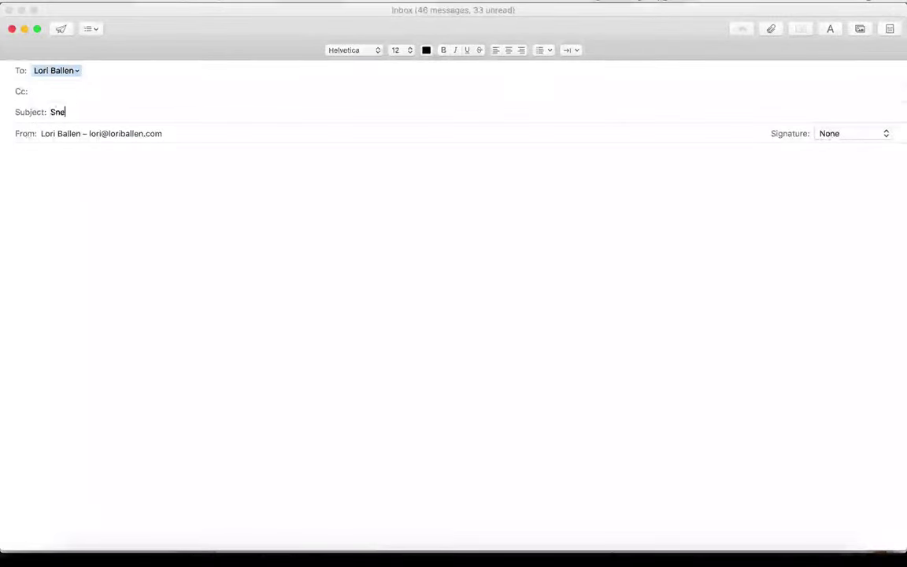
key("BackSpace")
key("BackSpace")
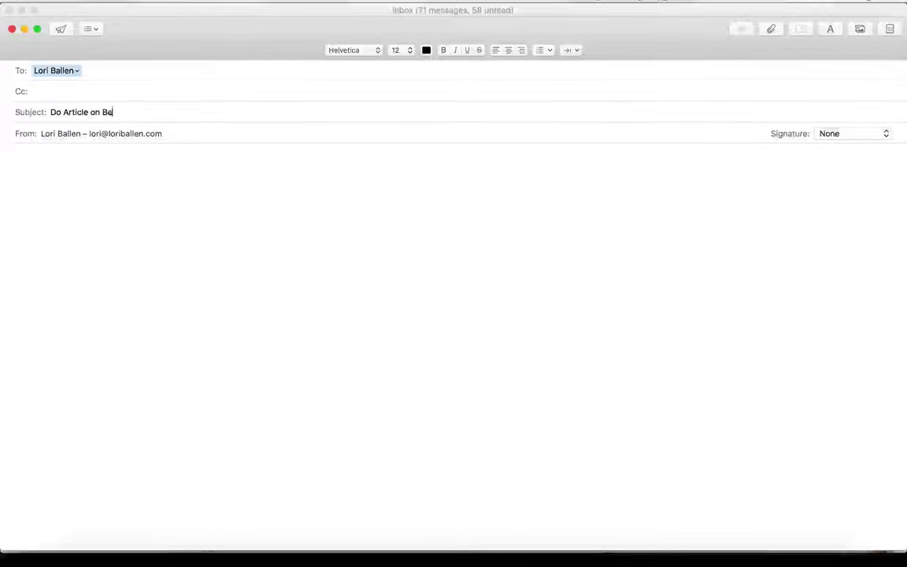
type("Spa's in ")
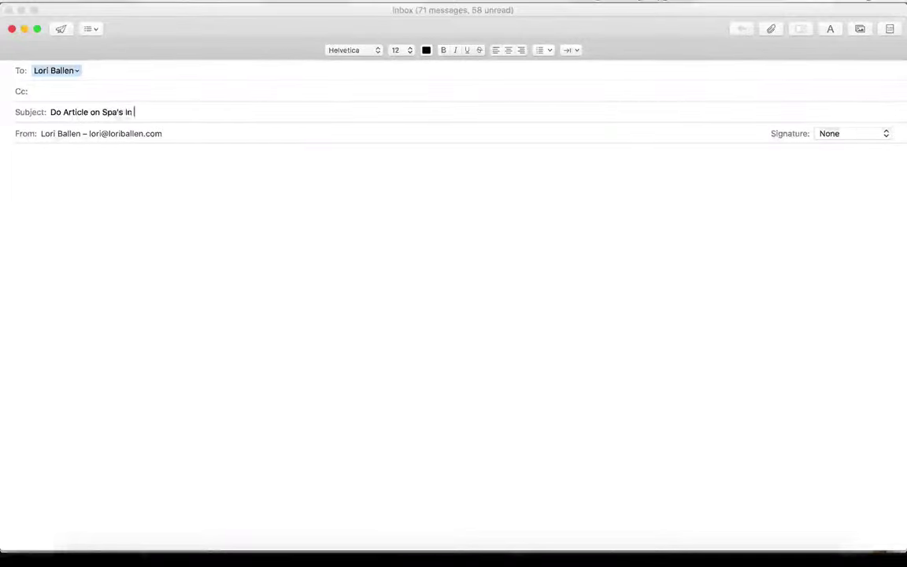
type("Las Vegas")
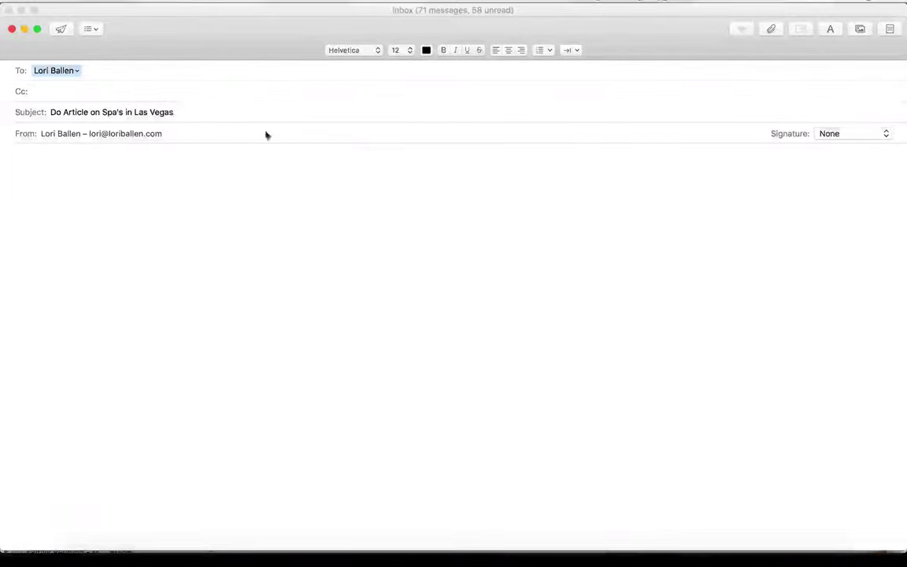
left_click(57, 29)
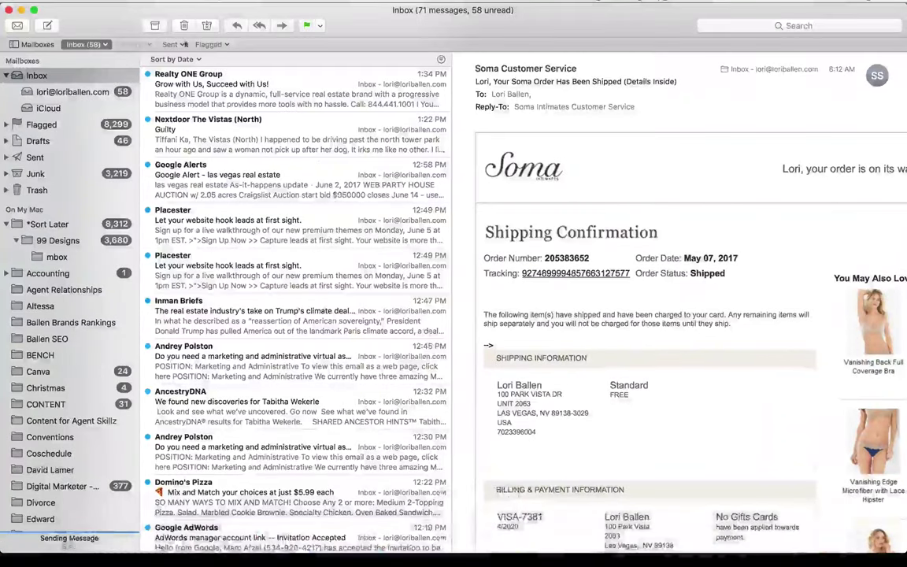
left_click(21, 11)
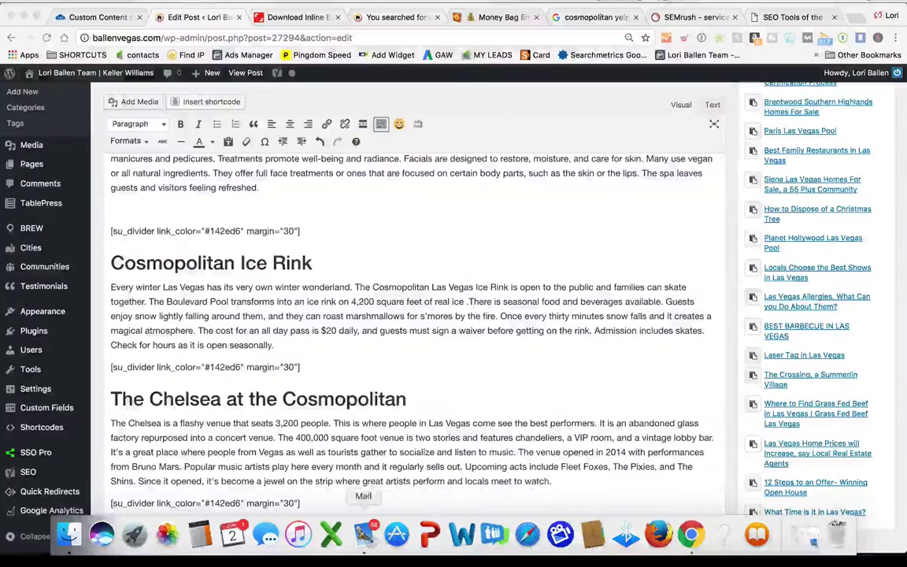
Quit Mail and delete the empty paragraph after the Spa text in the draft
right_click(369, 539)
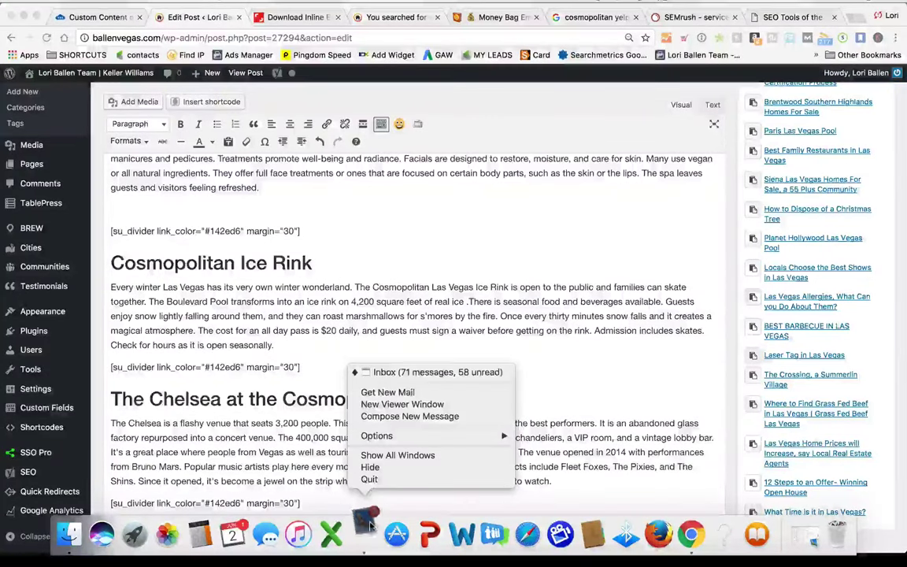
left_click(368, 480)
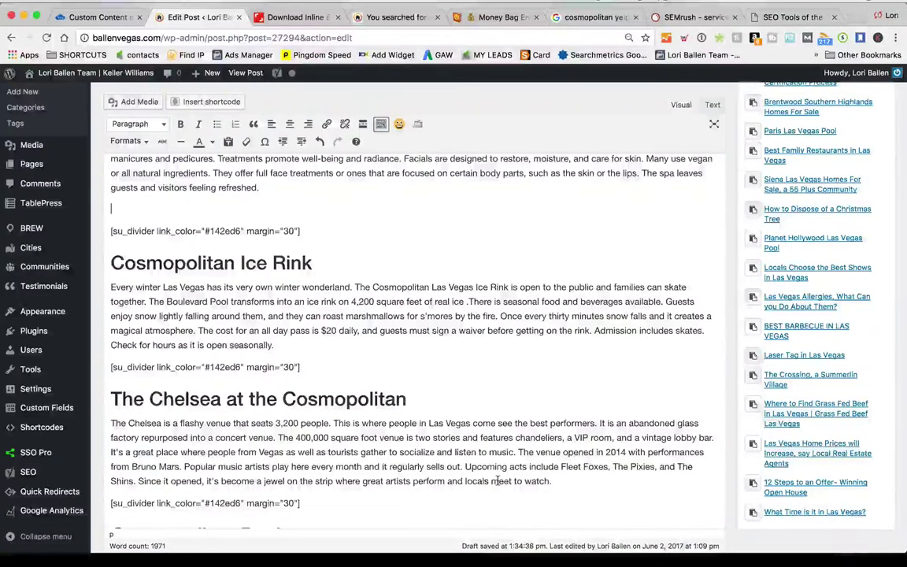
scroll(498, 481, "down", 1)
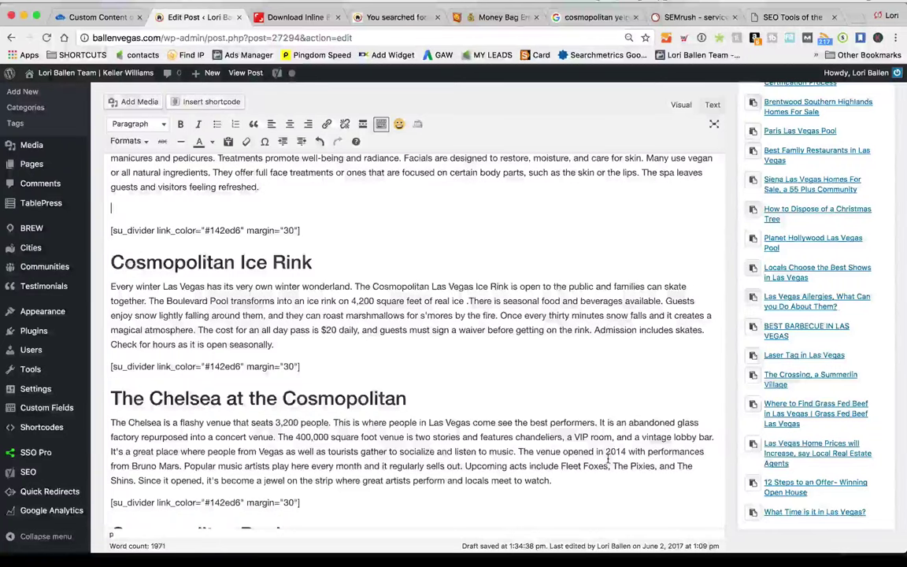
key("BackSpace")
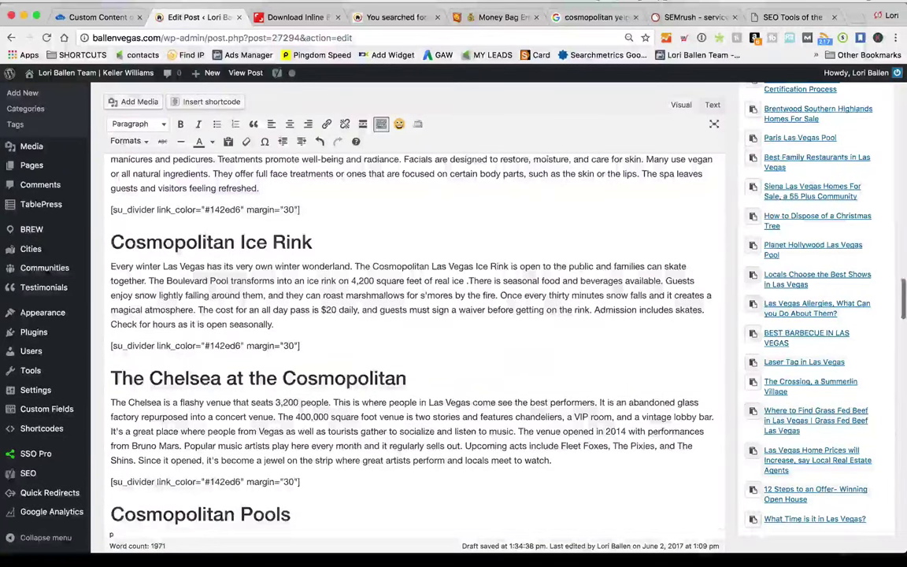
key("ctrl+Tab")
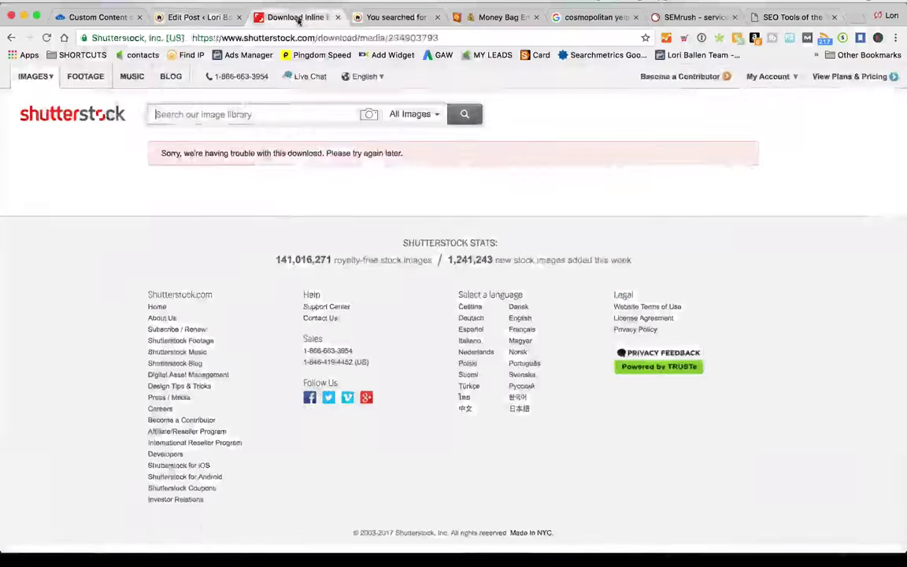
Reload the failed Shutterstock download page, then close the stalled tab
right_click(89, 170)
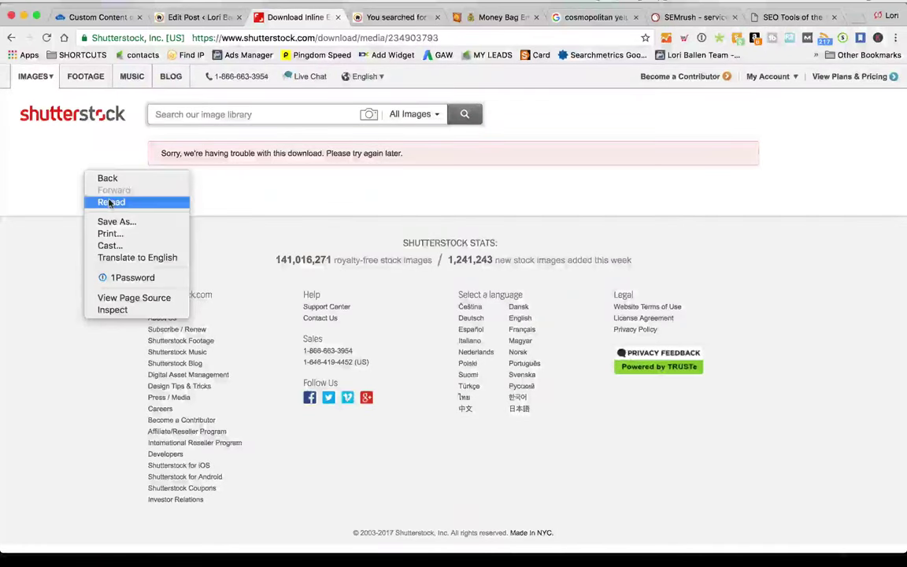
left_click(106, 200)
left_click(570, 144)
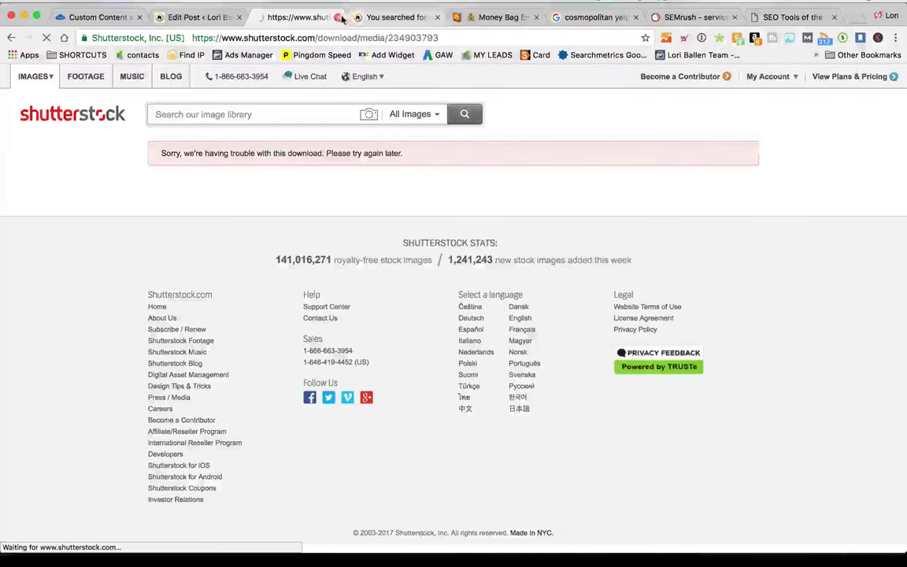
left_click(351, 16)
left_click(339, 17)
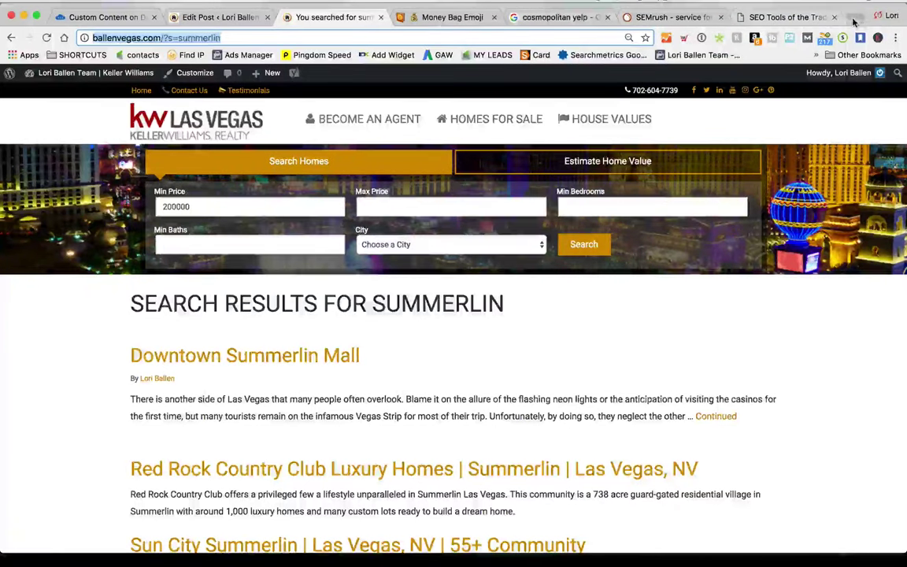
key("super+t")
type("www.shutterstock.com")
key("Return")
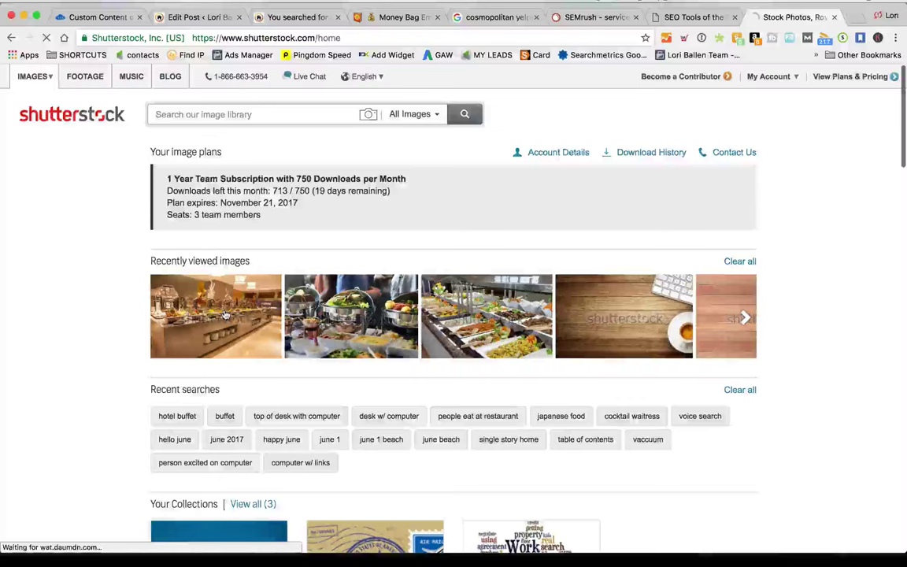
Download the buffet restaurant photo at Medium size as 'Las Vegas Buffet at Cosmopolitan'
left_click(256, 318)
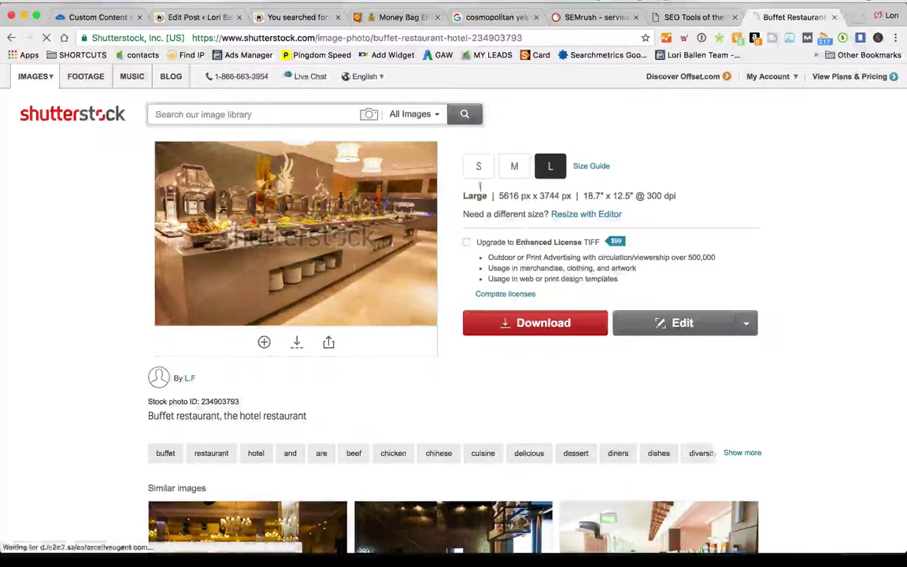
left_click(514, 168)
left_click(543, 324)
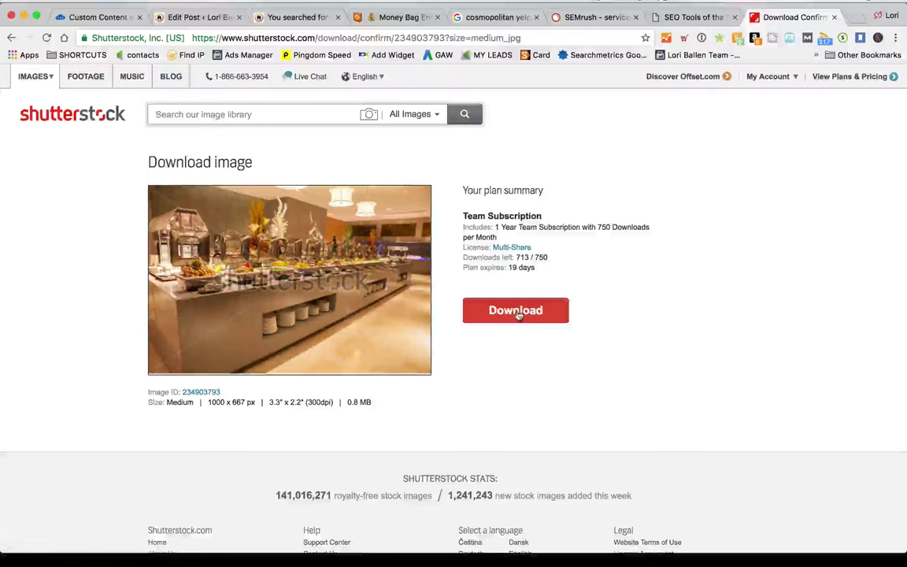
left_click(517, 311)
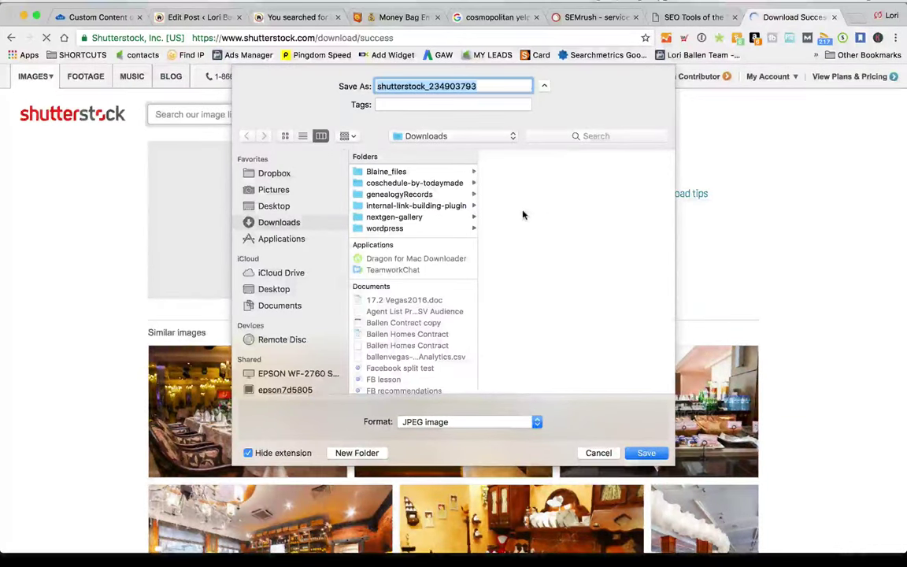
type("Las Ve")
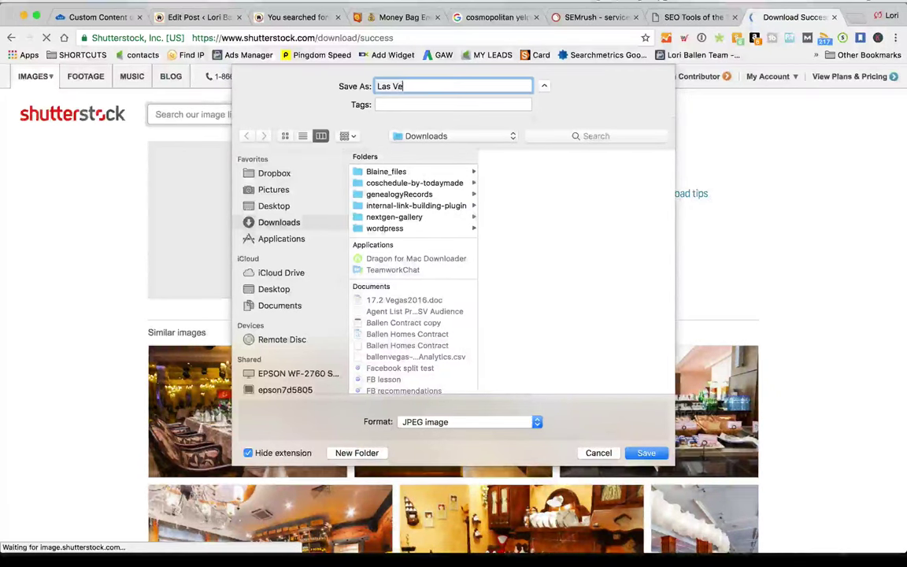
type("gas Buffet at ")
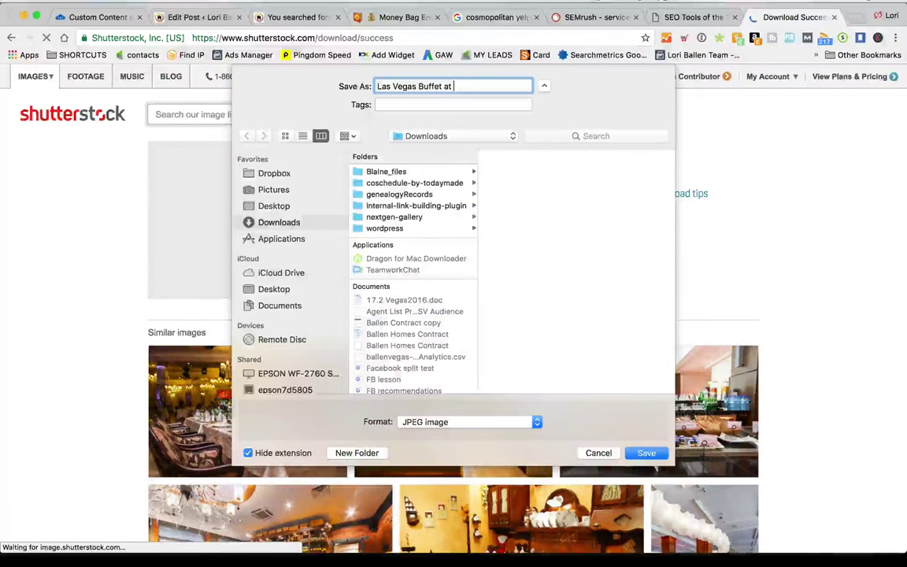
type("Cosmo")
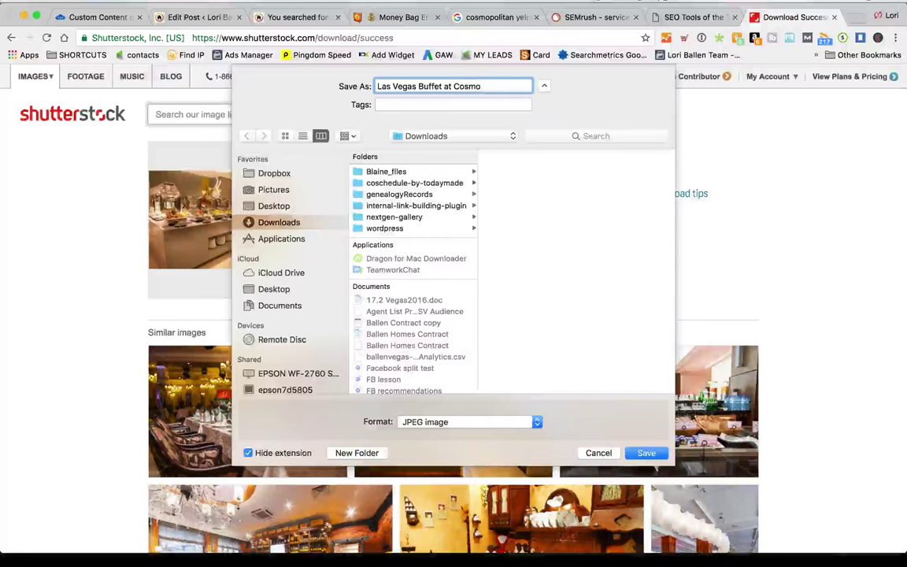
type("politan")
key("Return")
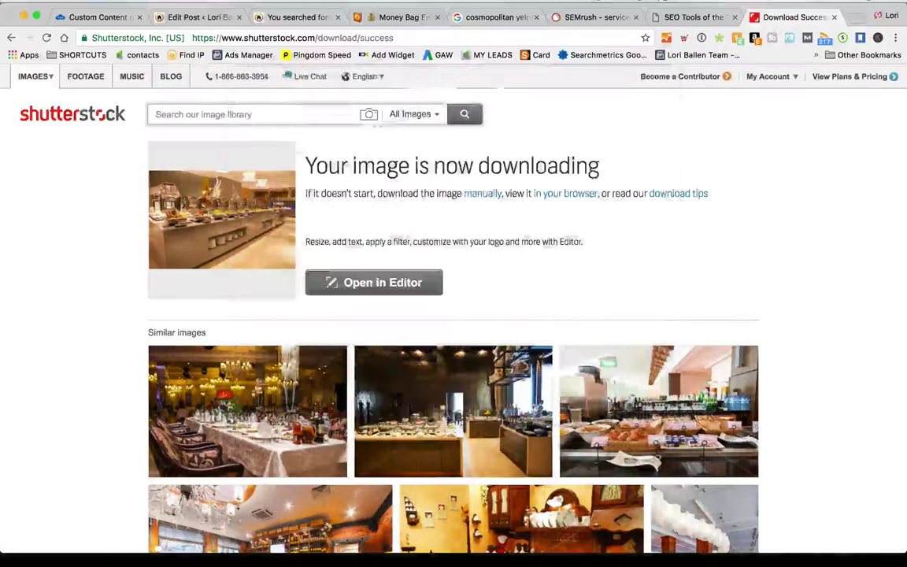
left_click(291, 17)
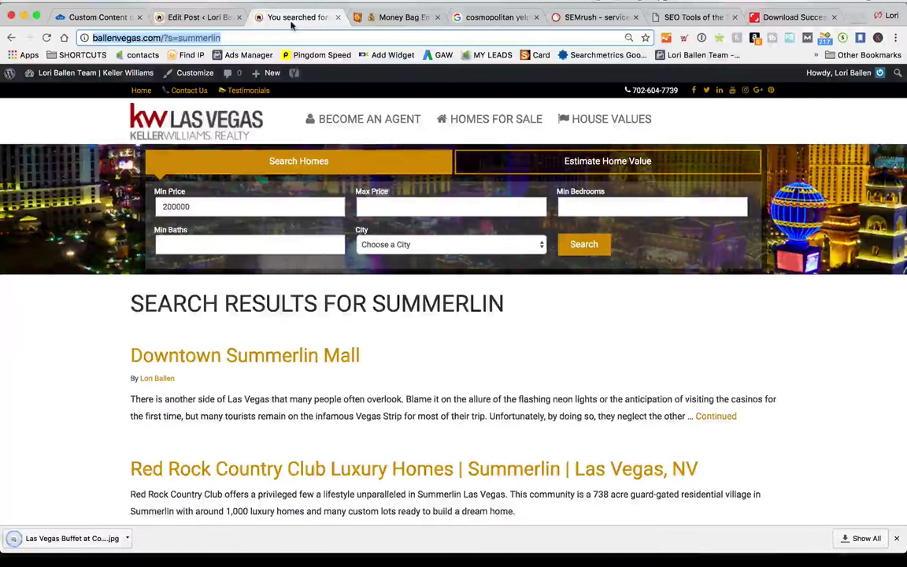
In the Cosmopolitan post editor, scroll to the Buffet heading and open Add Media
left_click(207, 17)
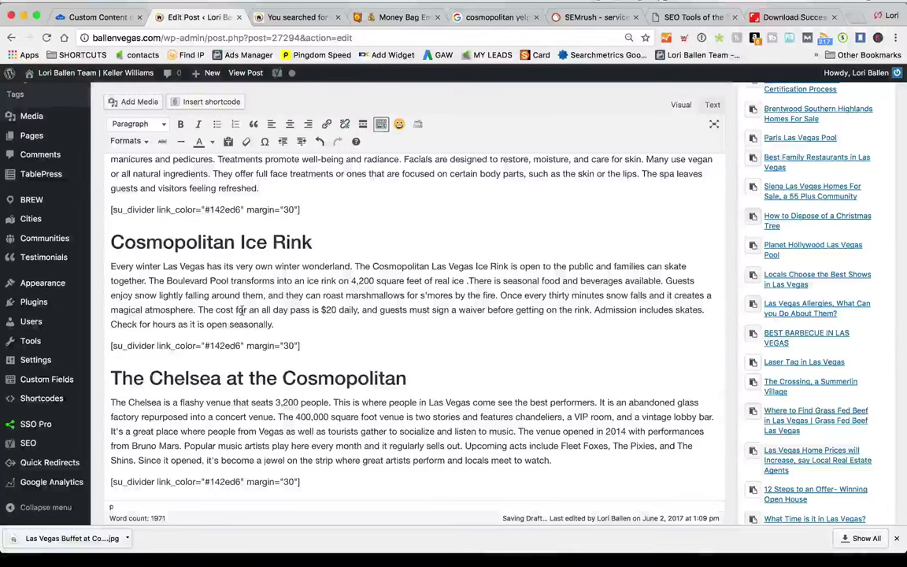
scroll(239, 311, "up", 6)
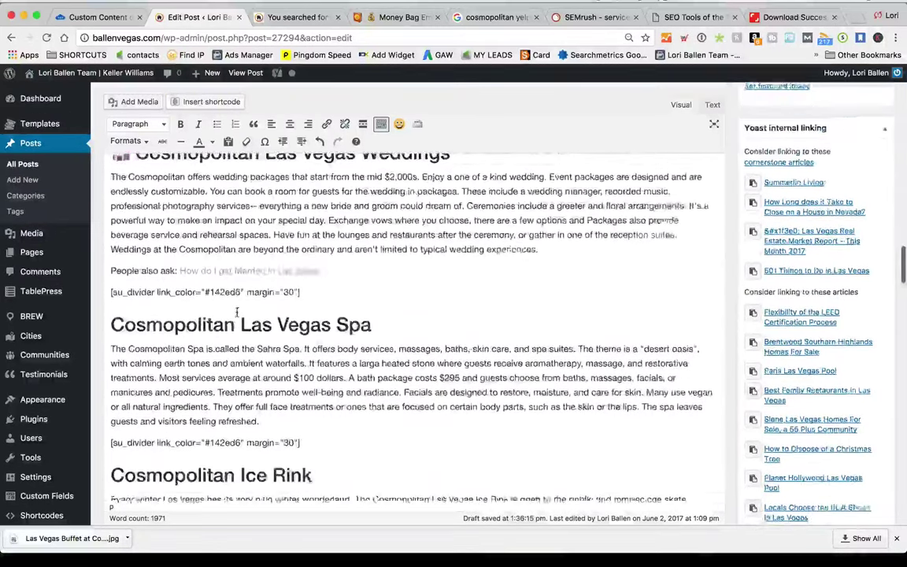
scroll(236, 312, "up", 1)
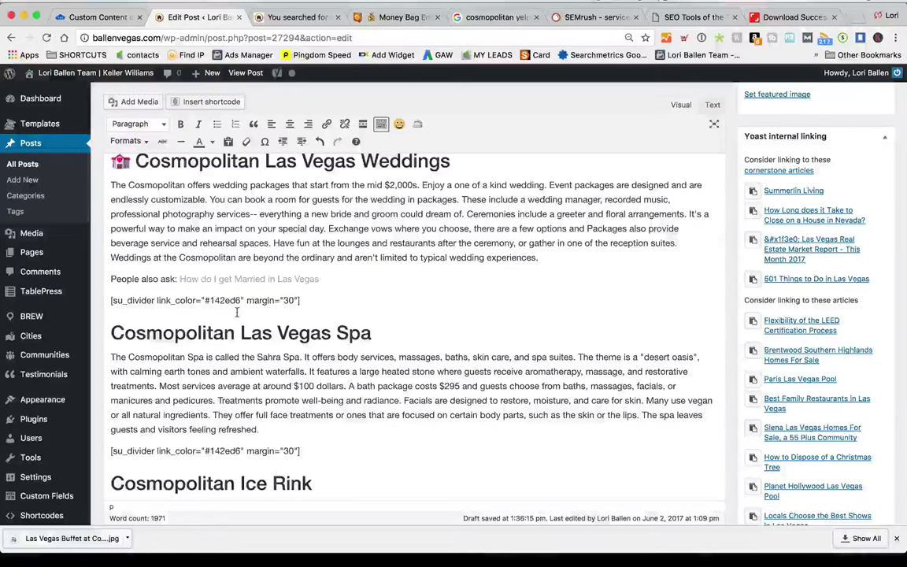
scroll(236, 313, "up", 3)
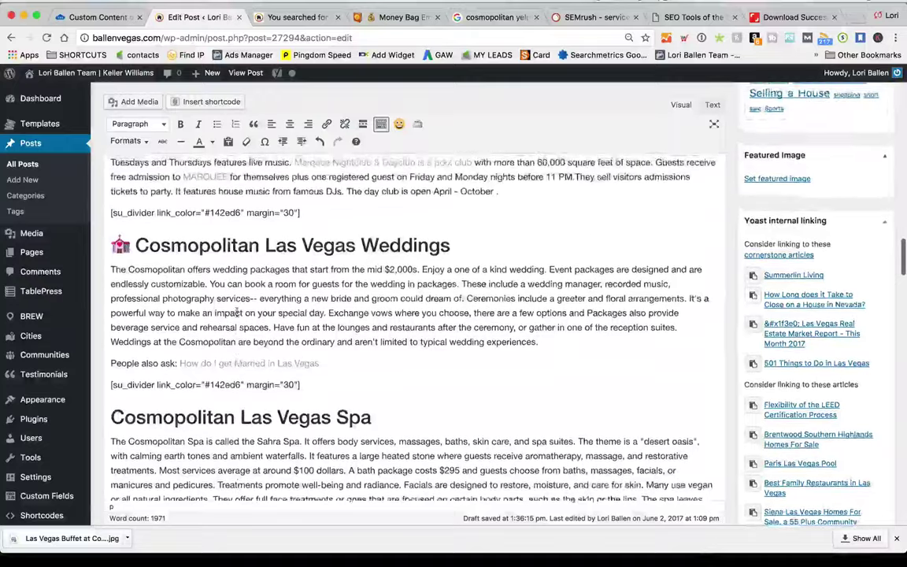
scroll(236, 312, "up", 15)
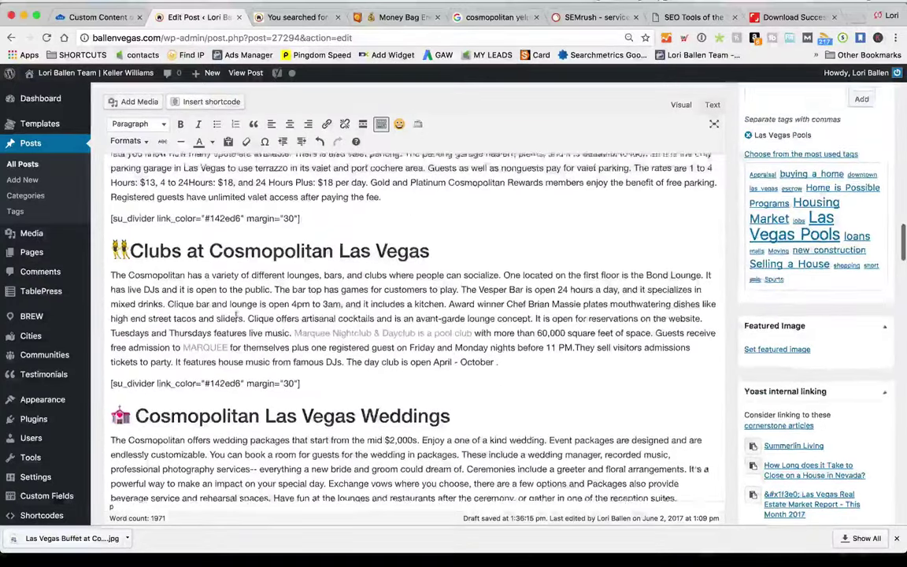
scroll(234, 315, "down", 3)
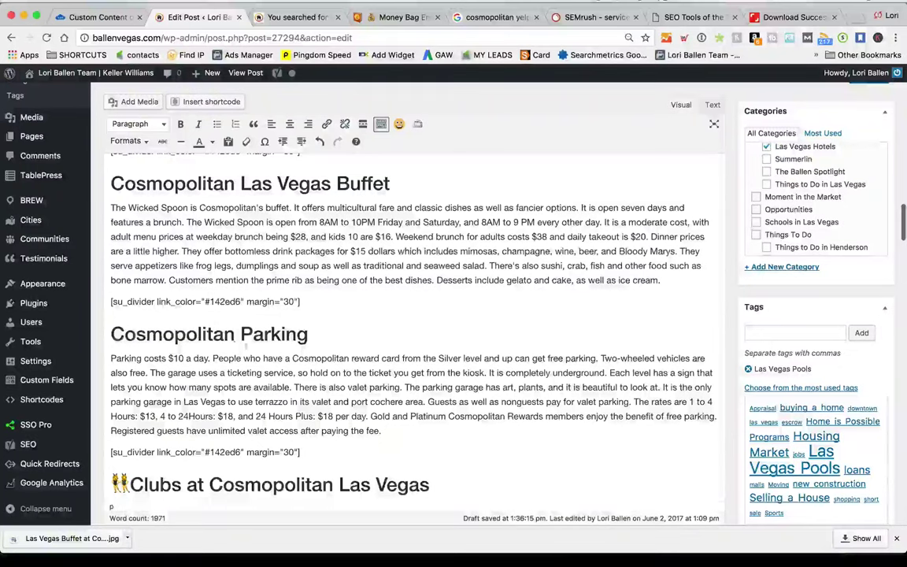
left_click(142, 106)
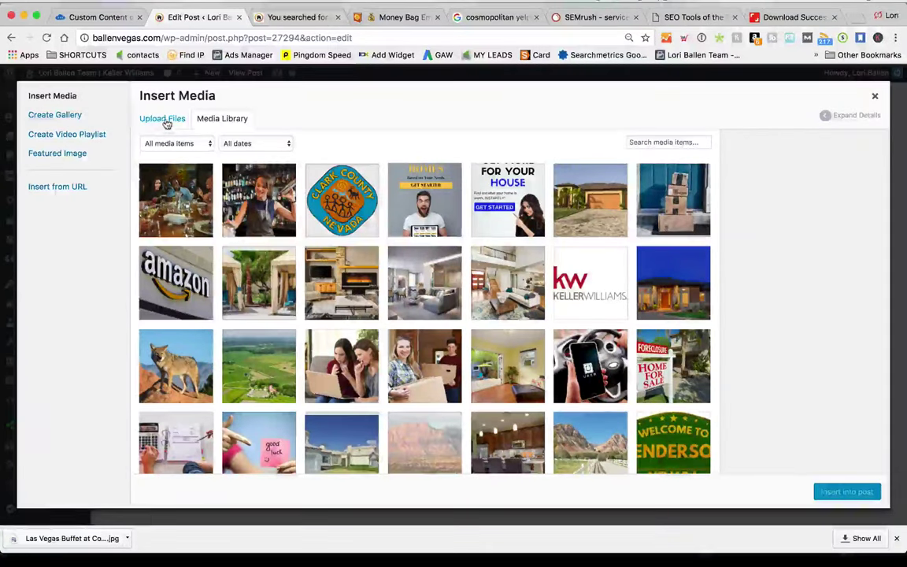
Upload the 'Las Vegas Buffet at Cosmopolitan' image from Pictures and insert it into the post
left_click(164, 119)
left_click(530, 295)
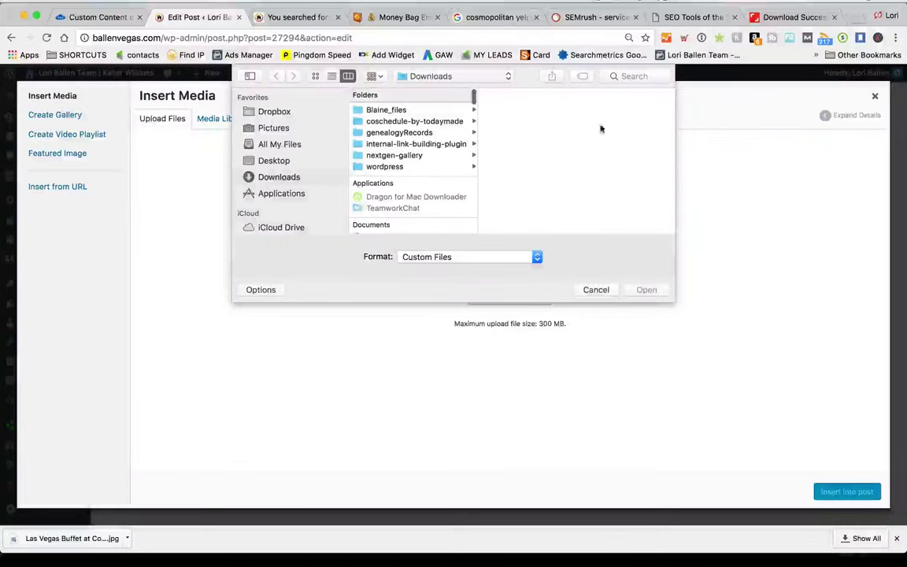
left_click(273, 128)
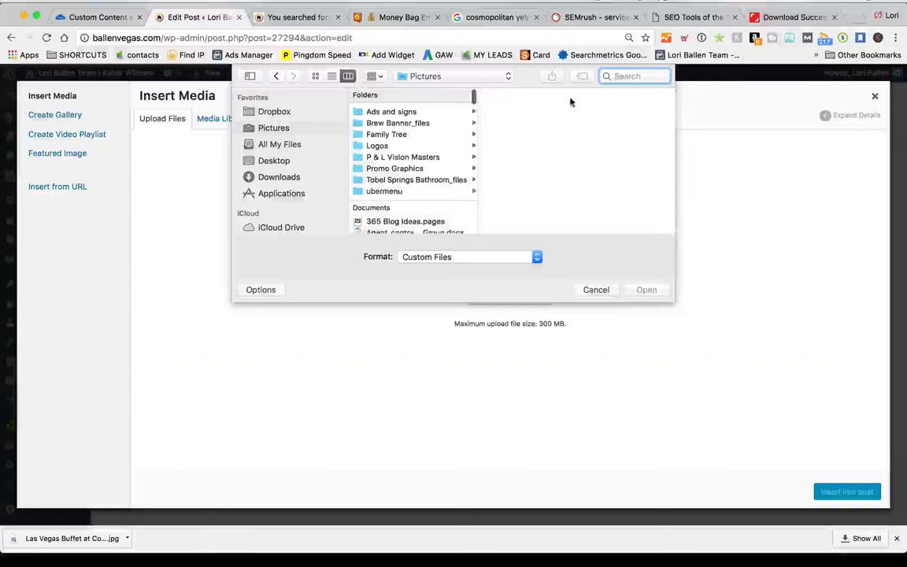
type("buffet")
key("Return")
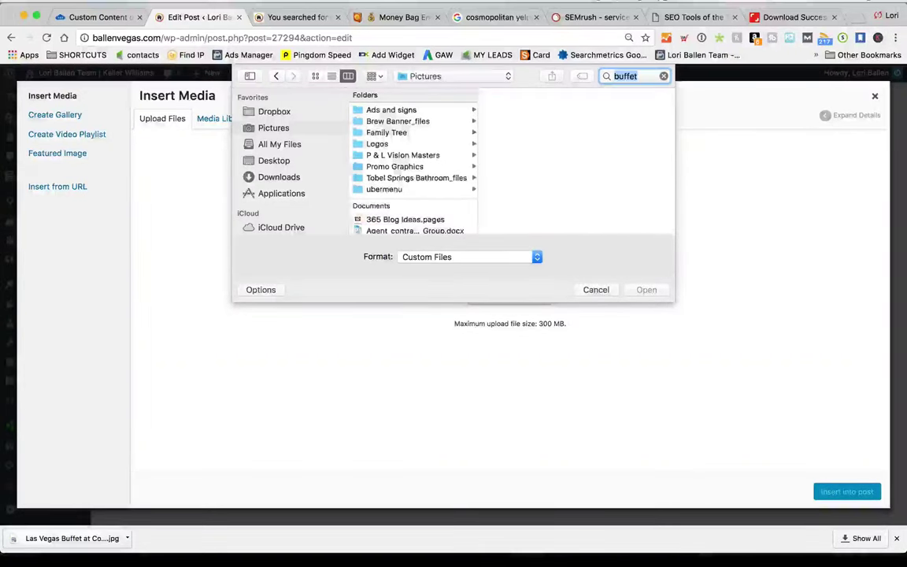
left_click(394, 129)
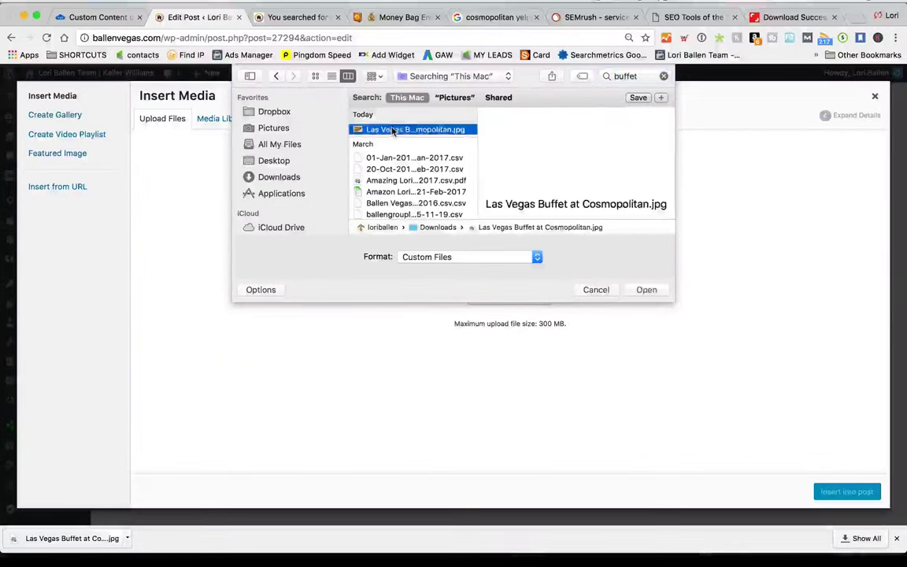
left_click(647, 290)
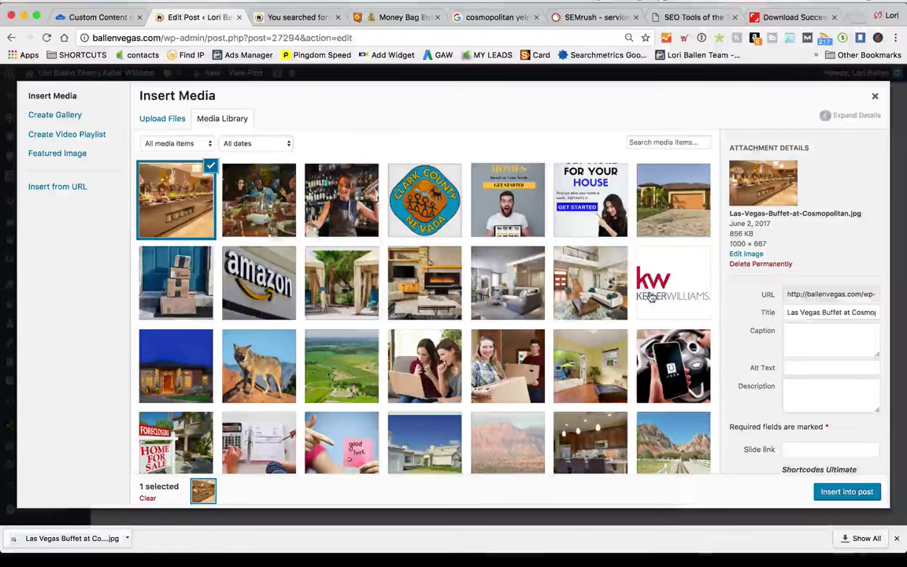
left_click(828, 494)
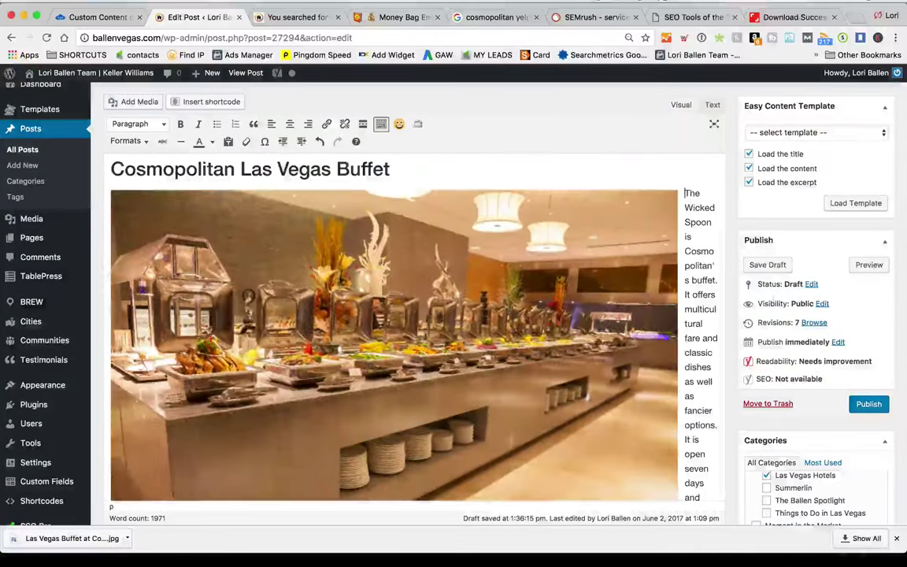
Shrink the buffet photo, align it right beside the Buffet text, and preview the post
scroll(519, 295, "up", 5)
scroll(744, 283, "down", 5)
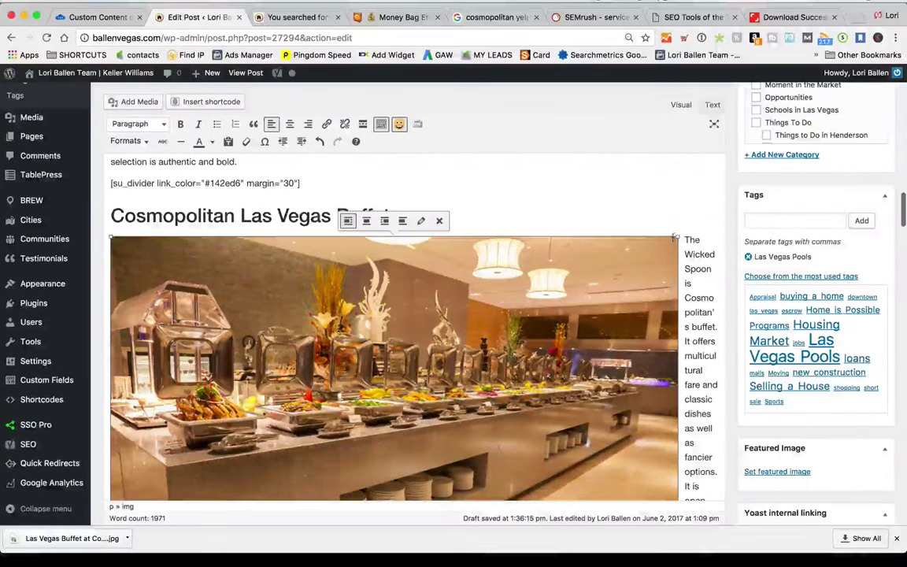
left_click_drag(678, 237, 439, 237)
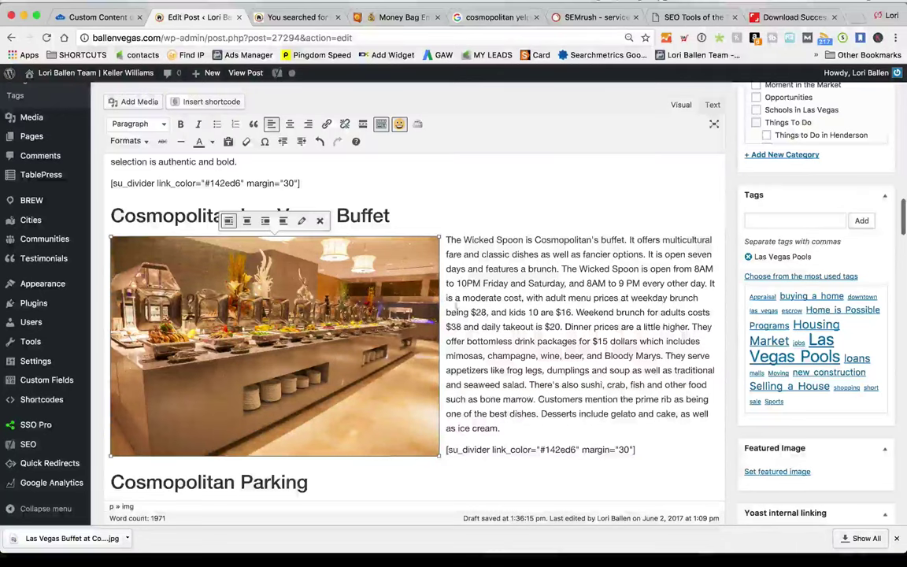
left_click(265, 221)
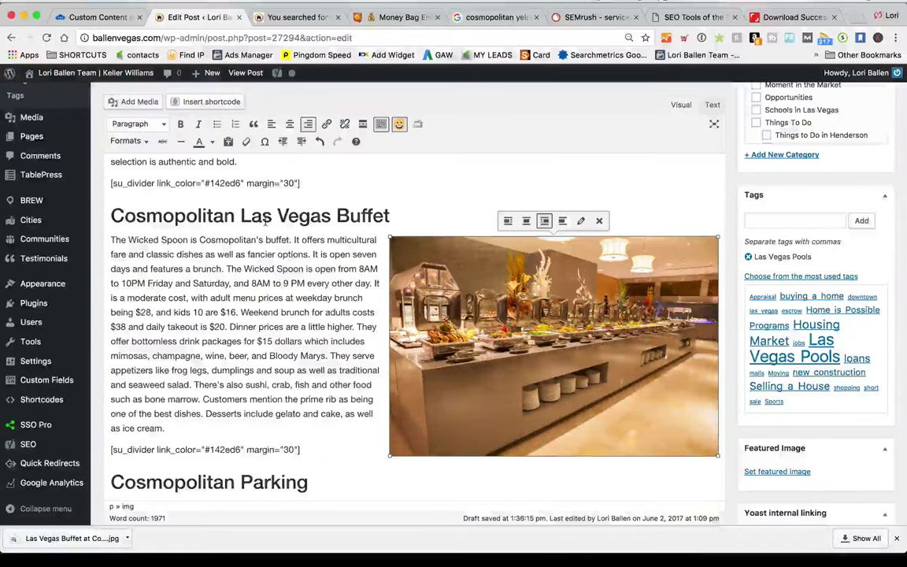
scroll(237, 331, "up", 3)
scroll(221, 378, "down", 4)
left_click(211, 387)
scroll(212, 387, "down", 3)
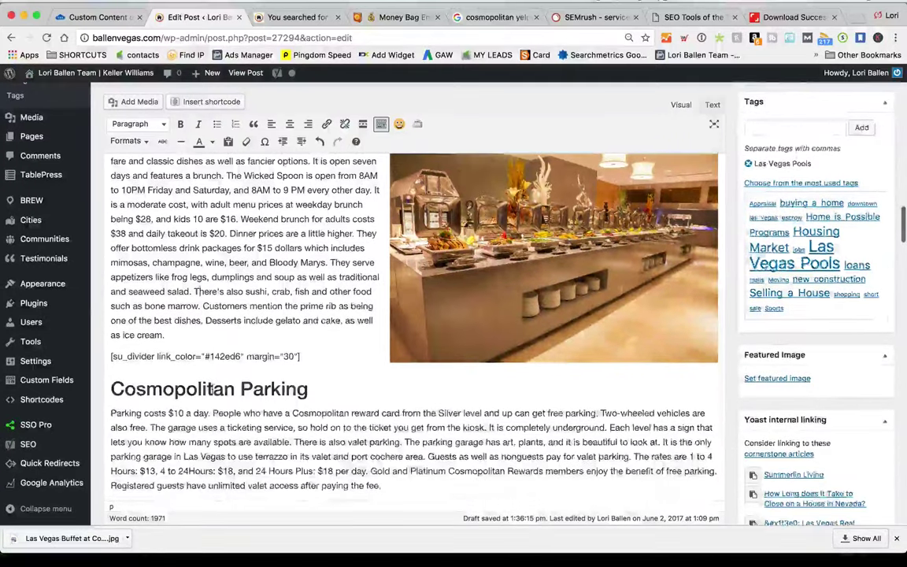
scroll(211, 388, "up", 5)
scroll(211, 388, "up", 5)
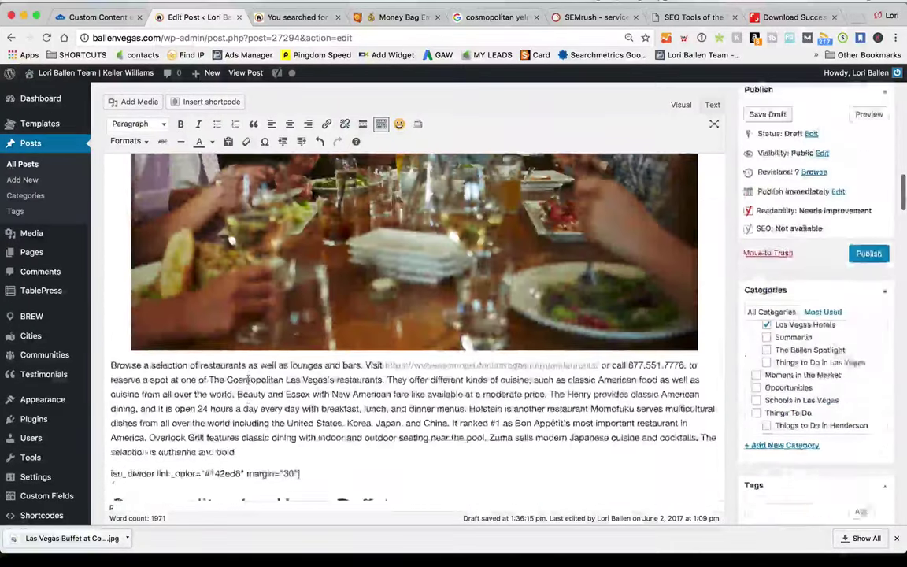
left_click(869, 128)
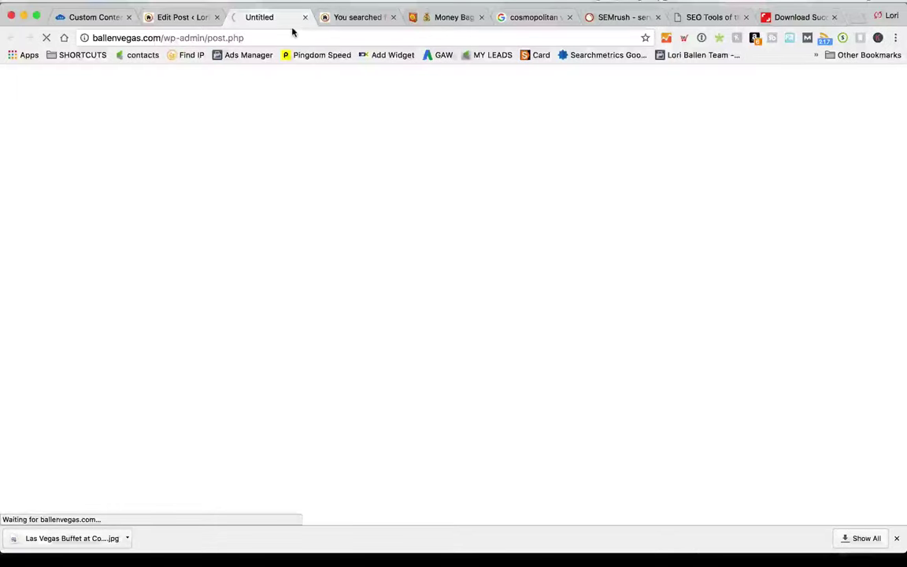
Scroll through the preview, then review the Buffet section back in the post editor
scroll(478, 213, "down", 5)
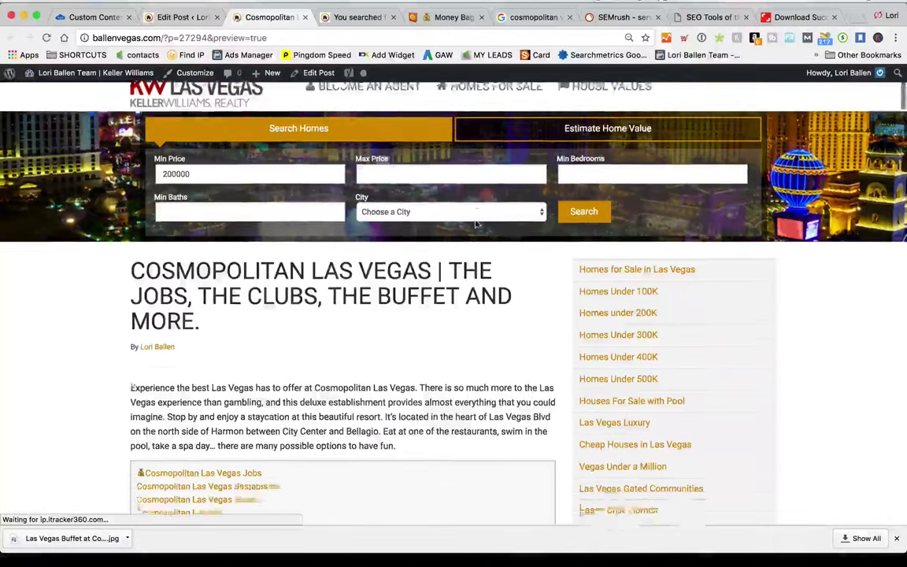
scroll(475, 225, "down", 15)
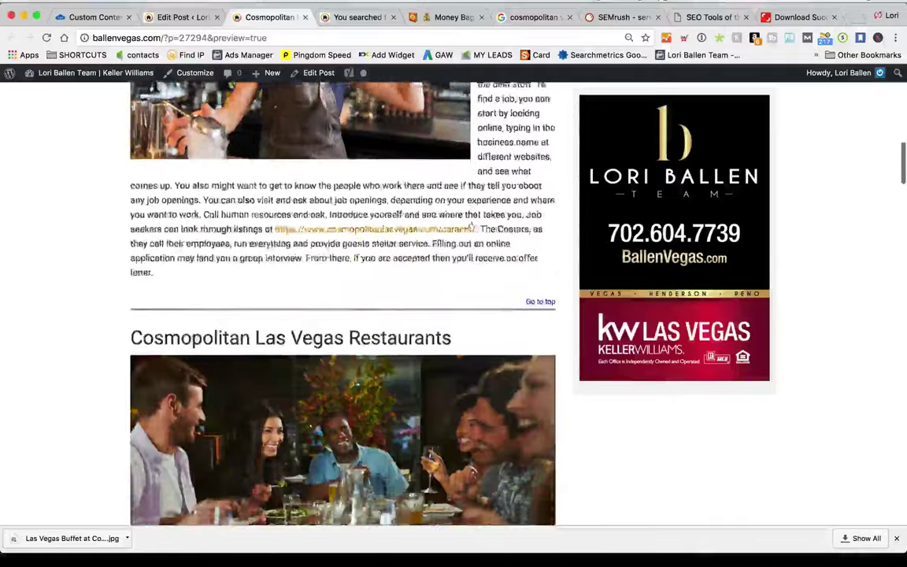
scroll(473, 220, "down", 10)
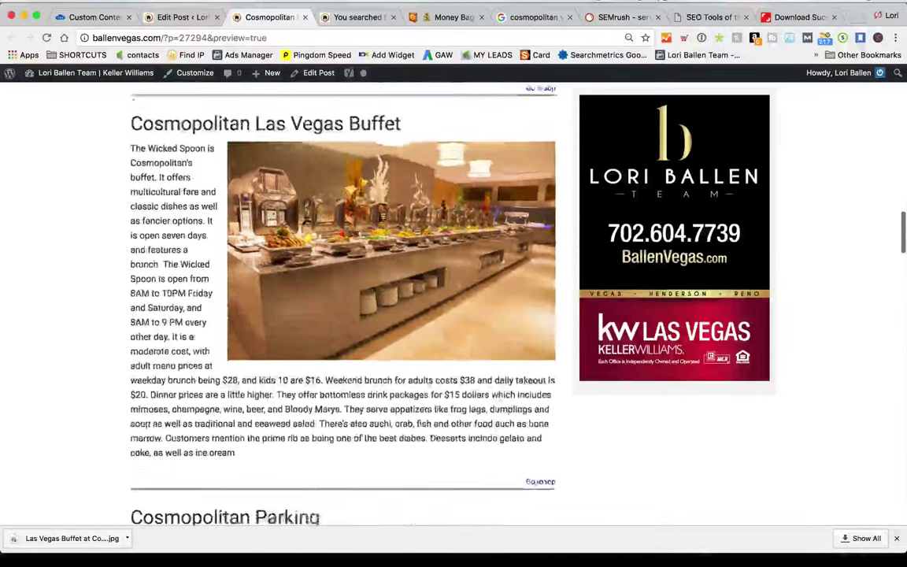
key("ctrl+shift+Tab")
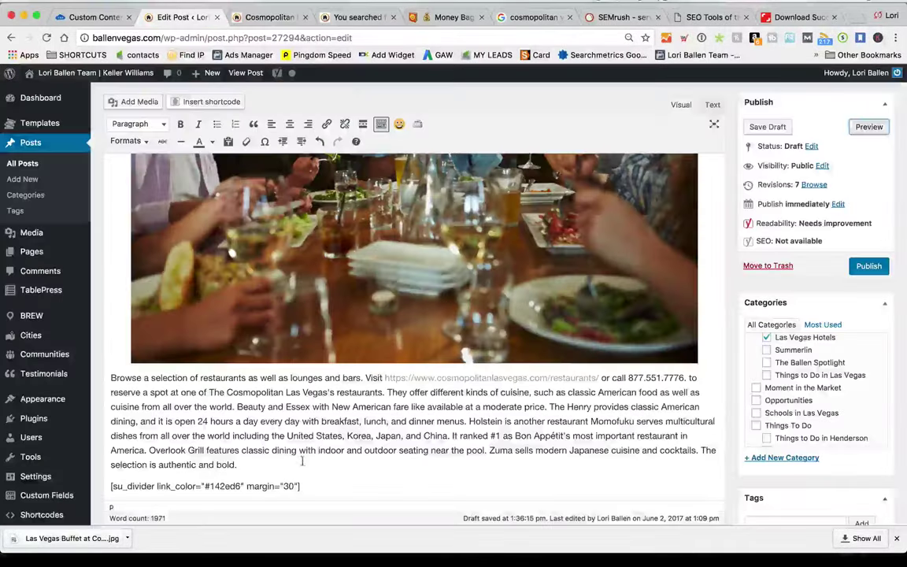
scroll(327, 438, "down", 5)
scroll(328, 438, "down", 5)
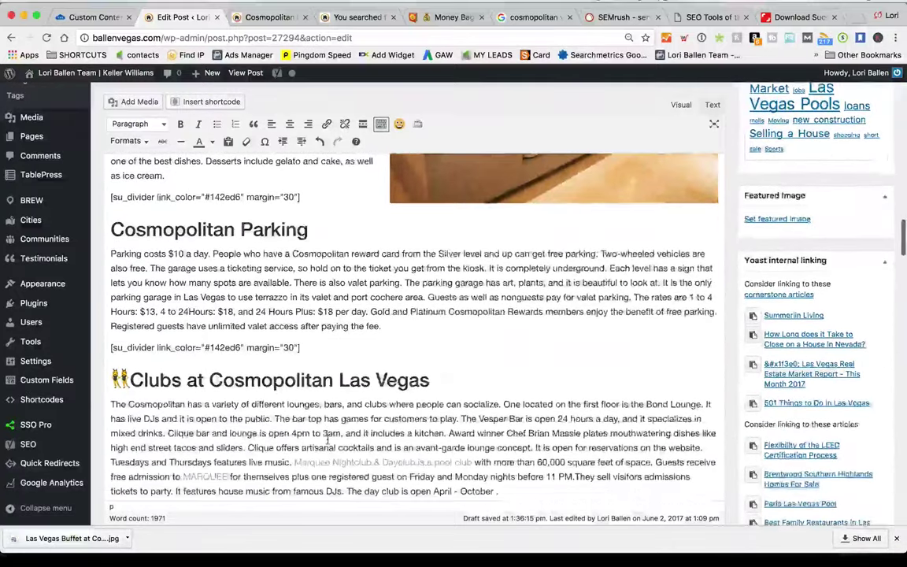
scroll(328, 439, "up", 6)
scroll(328, 440, "up", 2)
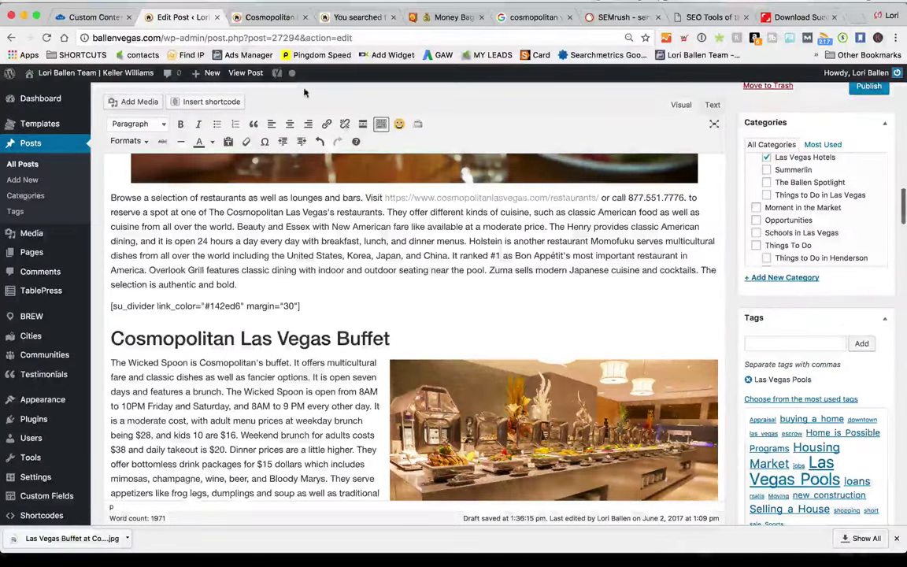
left_click(445, 16)
scroll(301, 368, "down", 4)
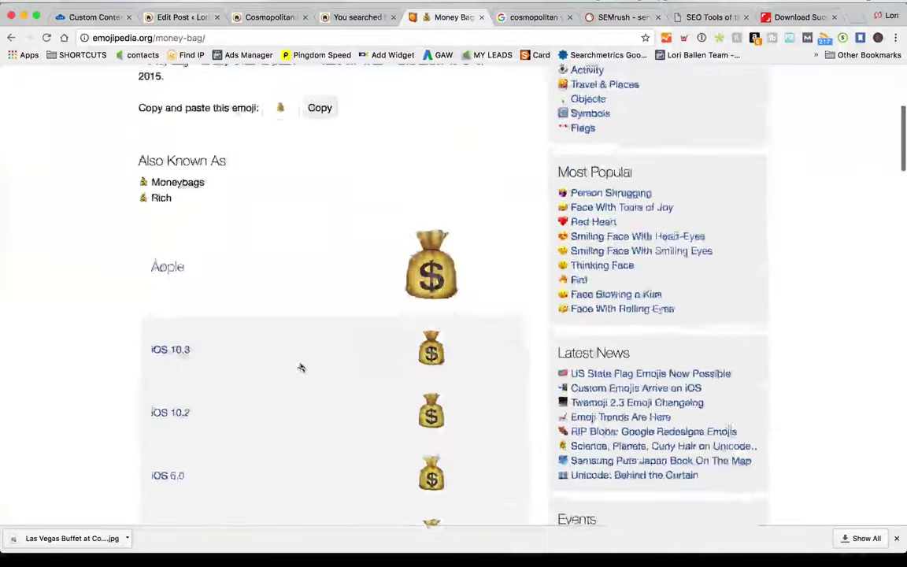
Search Emojipedia for food and browse the results for the spoon emoji
scroll(301, 368, "up", 5)
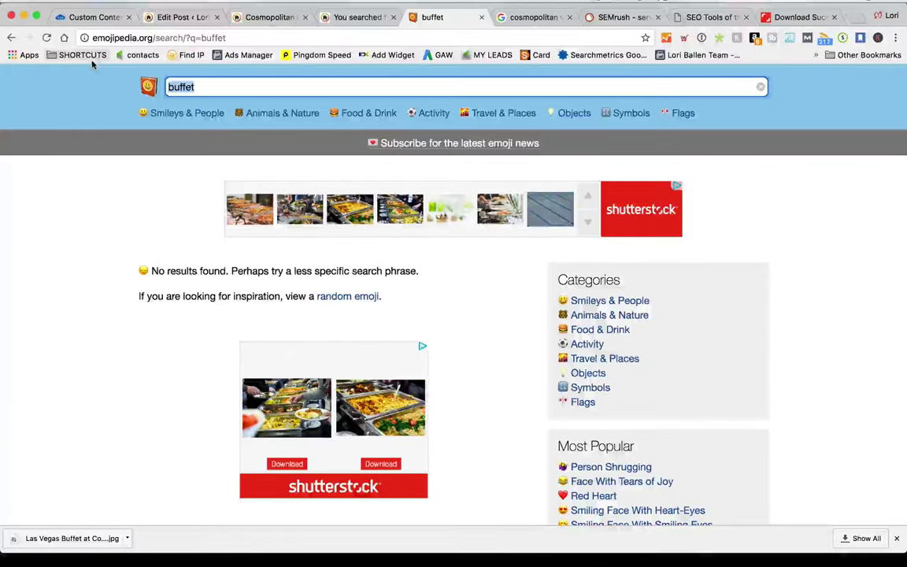
key("Return")
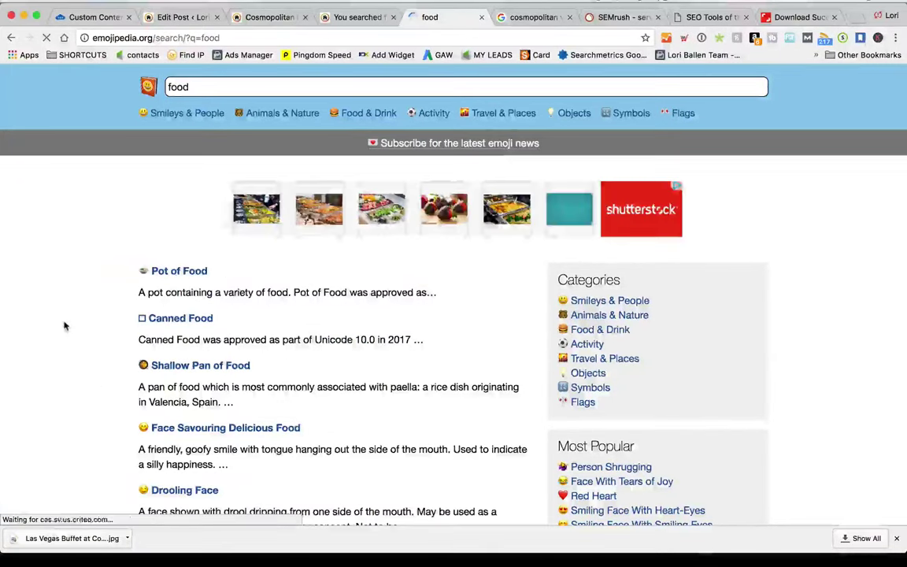
scroll(64, 326, "down", 5)
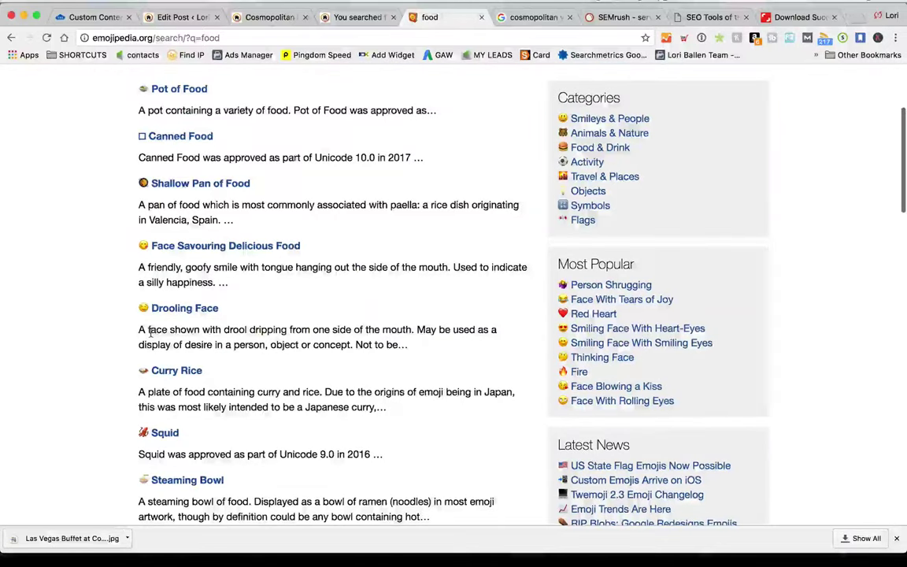
scroll(105, 276, "down", 5)
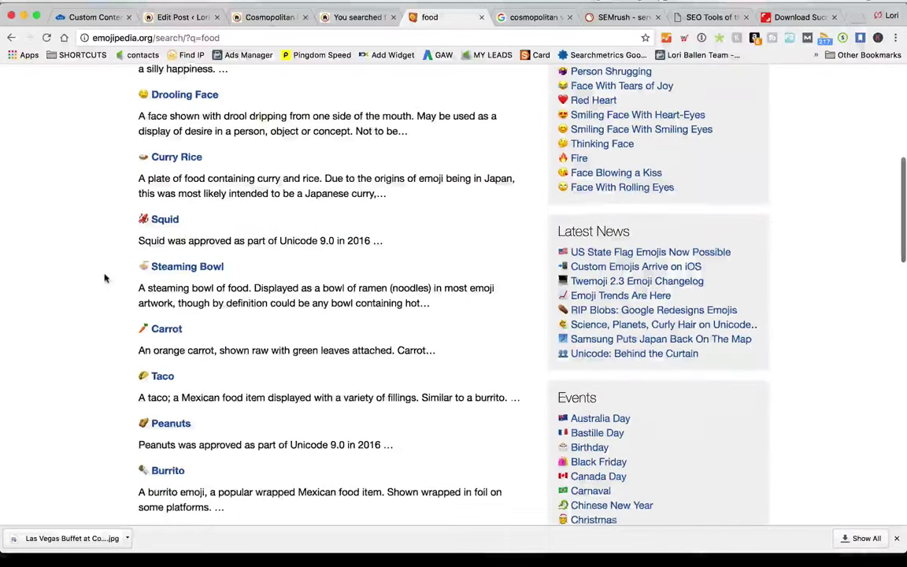
scroll(106, 278, "down", 4)
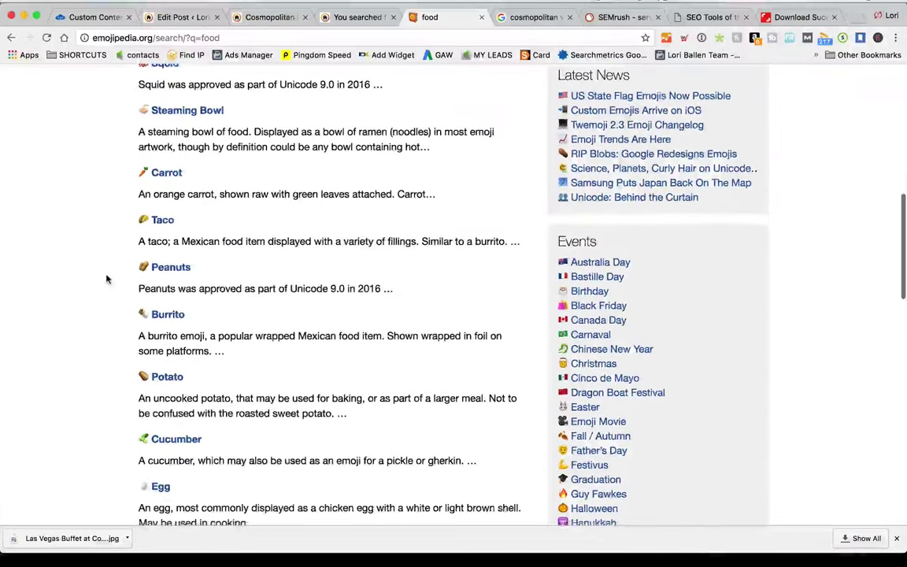
scroll(107, 279, "down", 3)
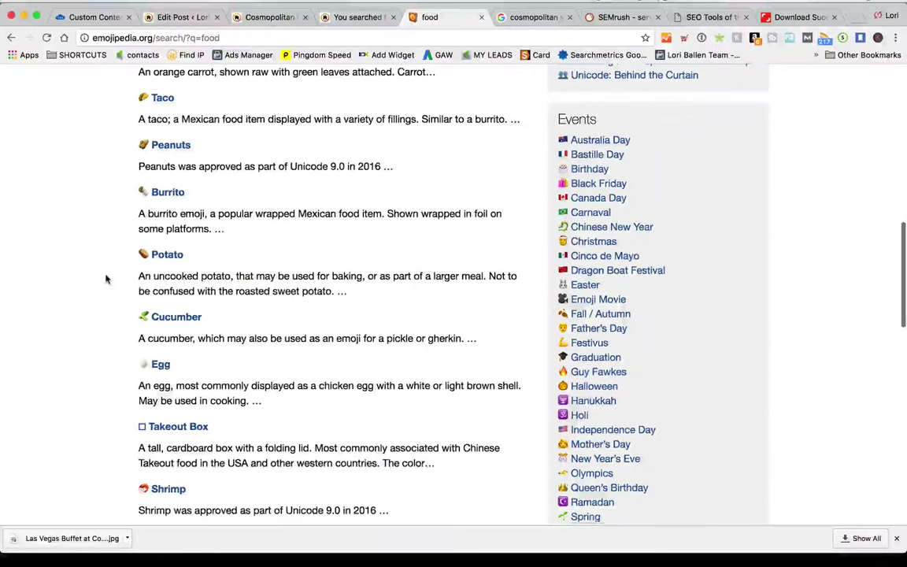
scroll(106, 279, "down", 7)
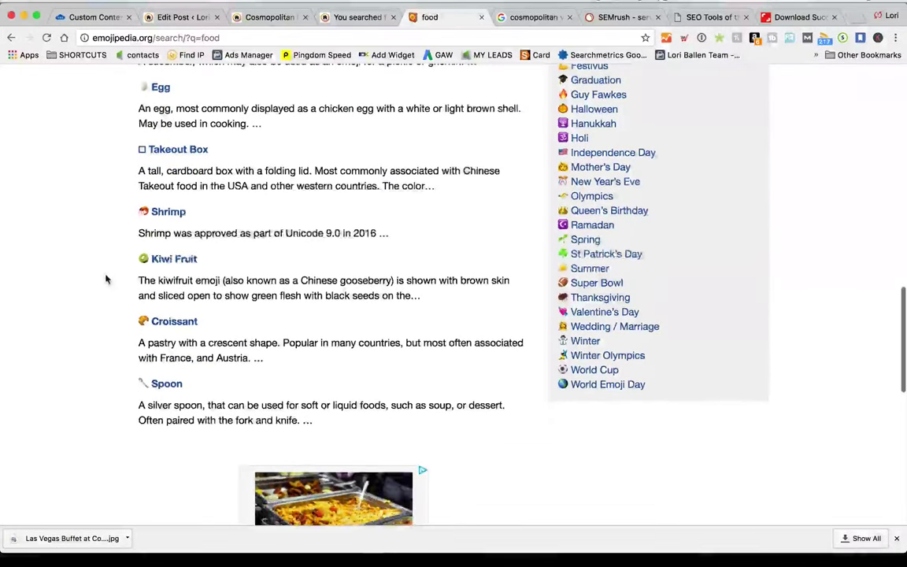
scroll(107, 279, "up", 1)
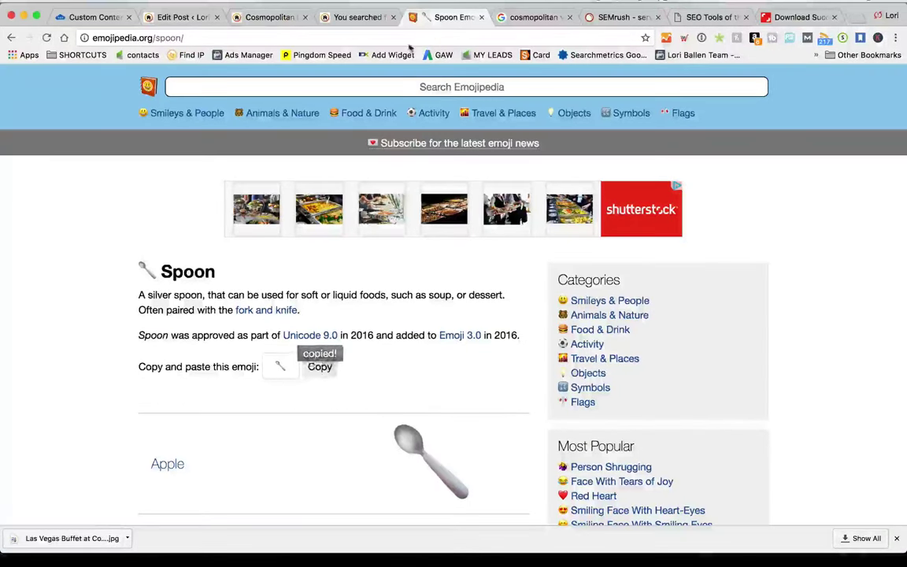
Close the Summerlin results and preview tabs, then paste the spoon emoji before the Buffet heading
left_click(347, 18)
left_click(260, 17)
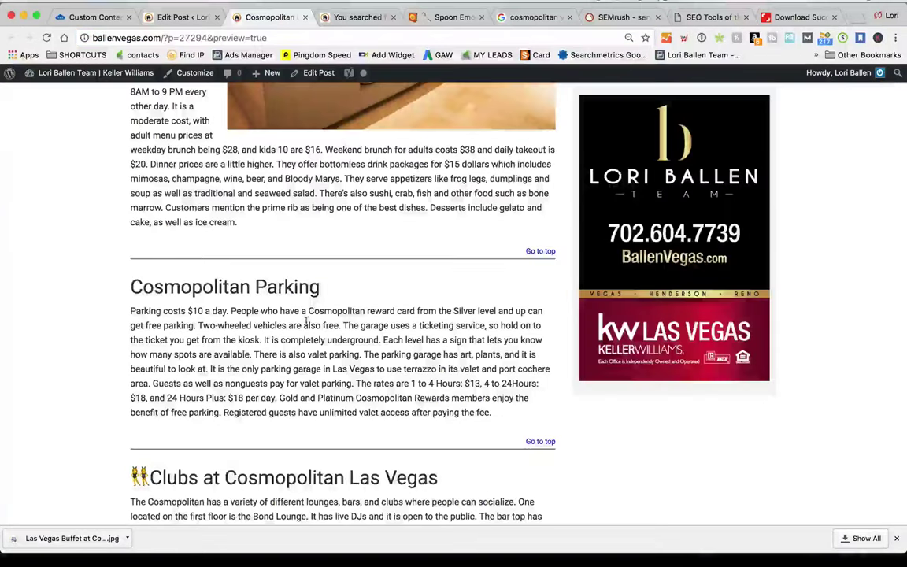
left_click(347, 17)
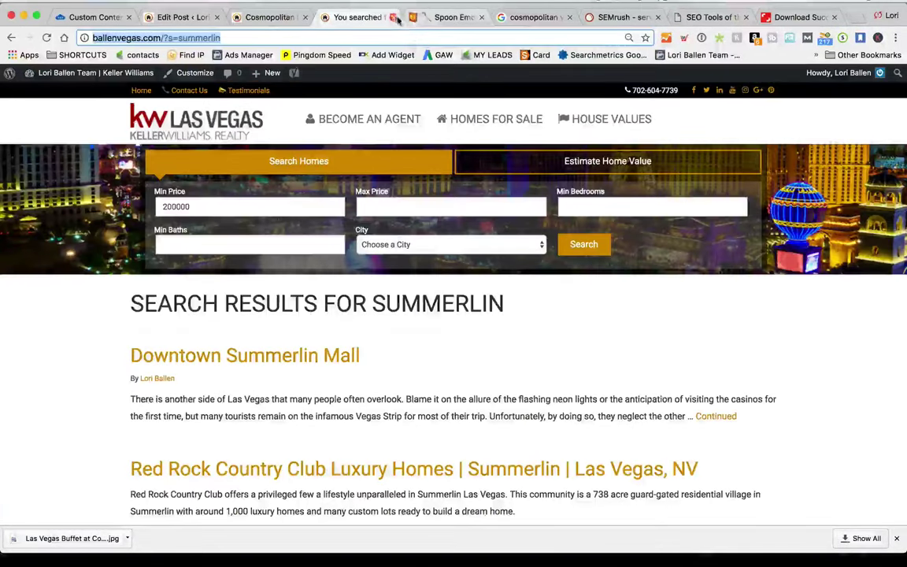
left_click(393, 16)
left_click(299, 18)
left_click(304, 18)
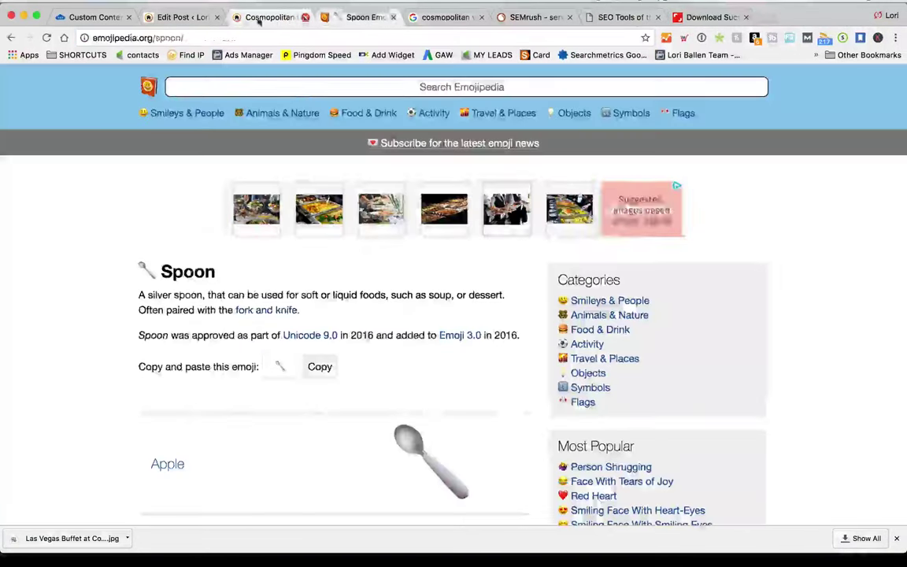
left_click(181, 17)
left_click(114, 337)
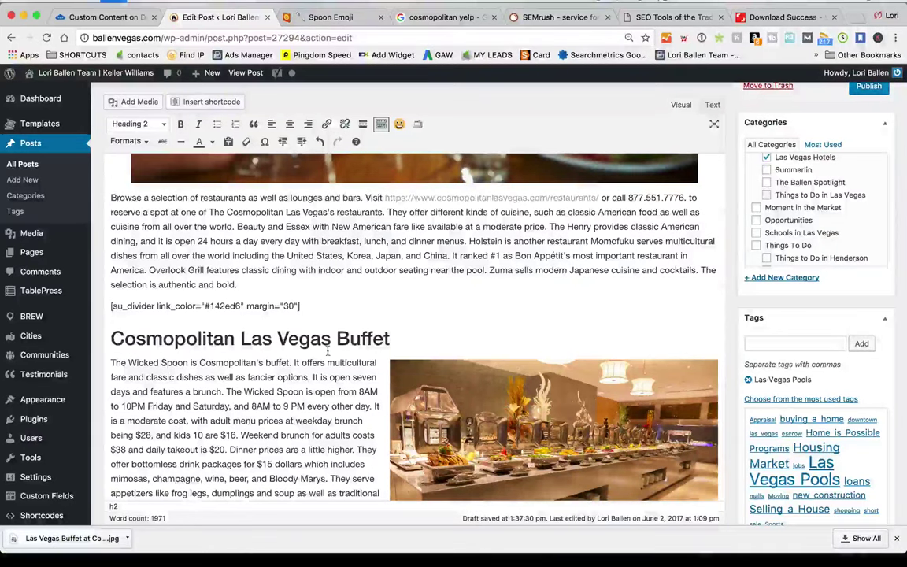
type("🥄")
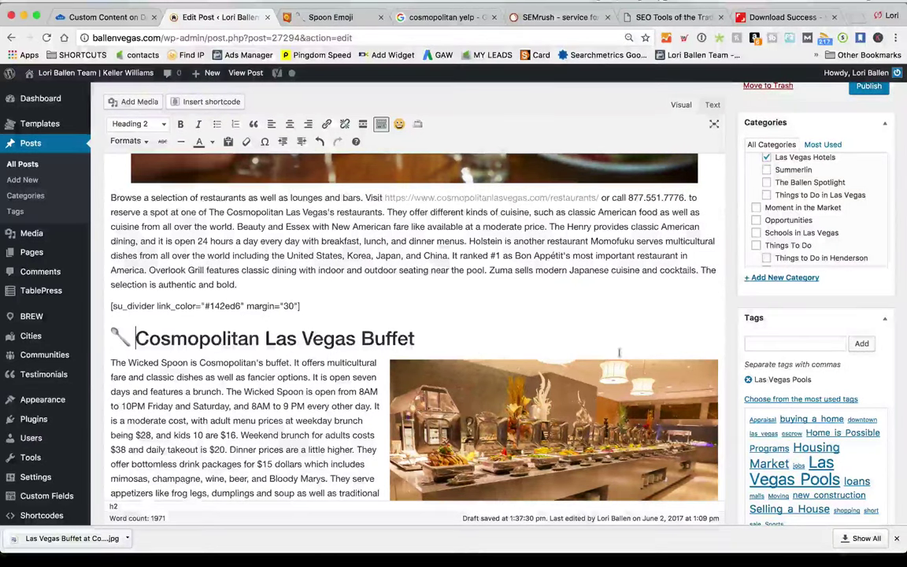
scroll(851, 340, "up", 5)
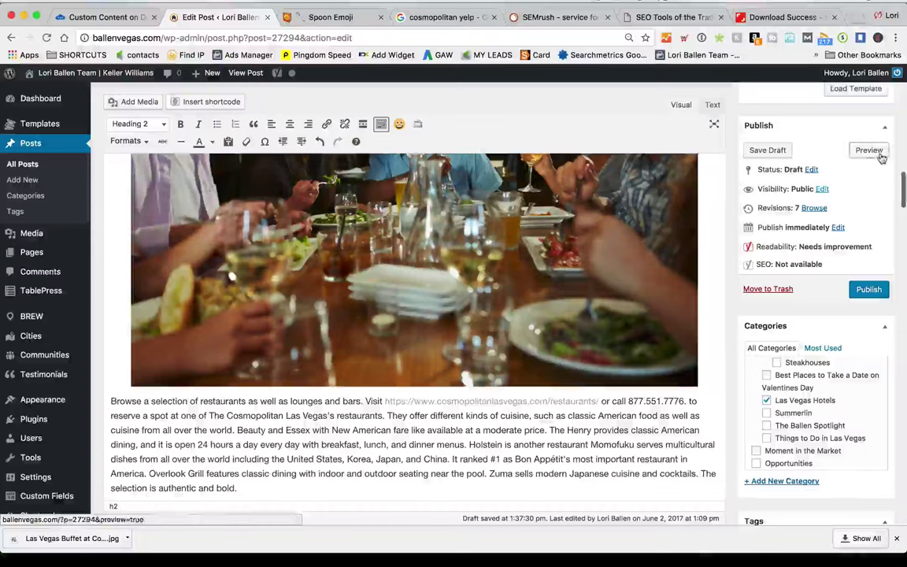
Scroll through the draft's preview, close it, and scroll the editor back to the Buffet heading
left_click(871, 150)
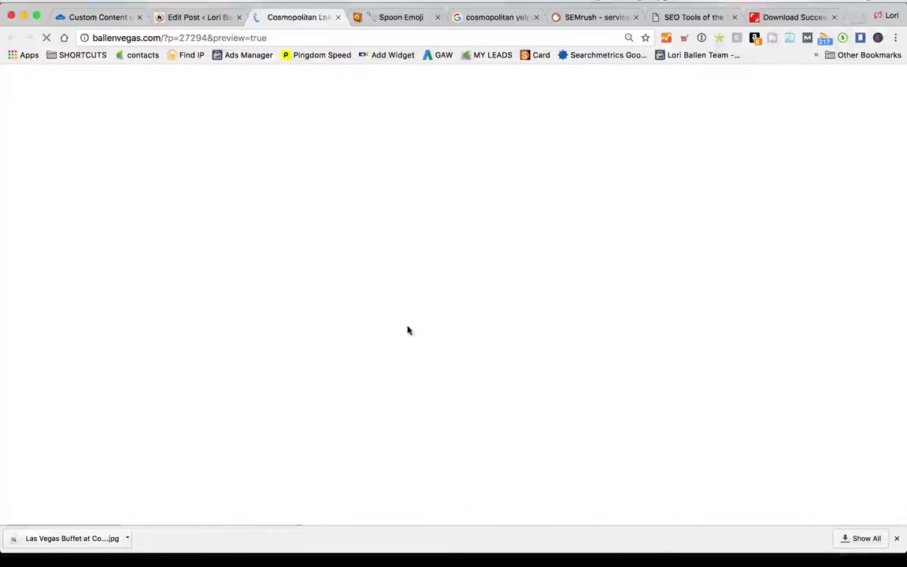
scroll(406, 333, "down", 5)
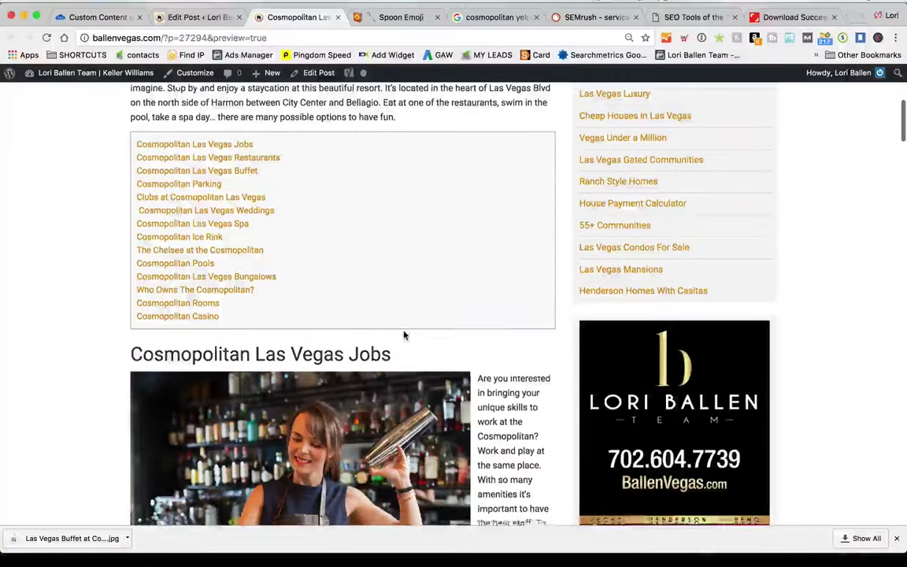
scroll(404, 335, "down", 5)
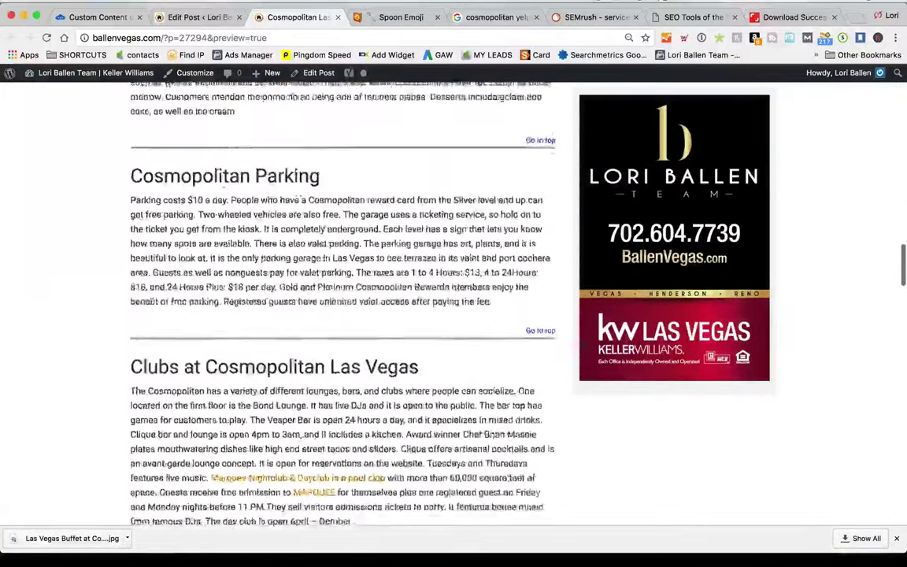
left_click(338, 17)
scroll(230, 391, "down", 10)
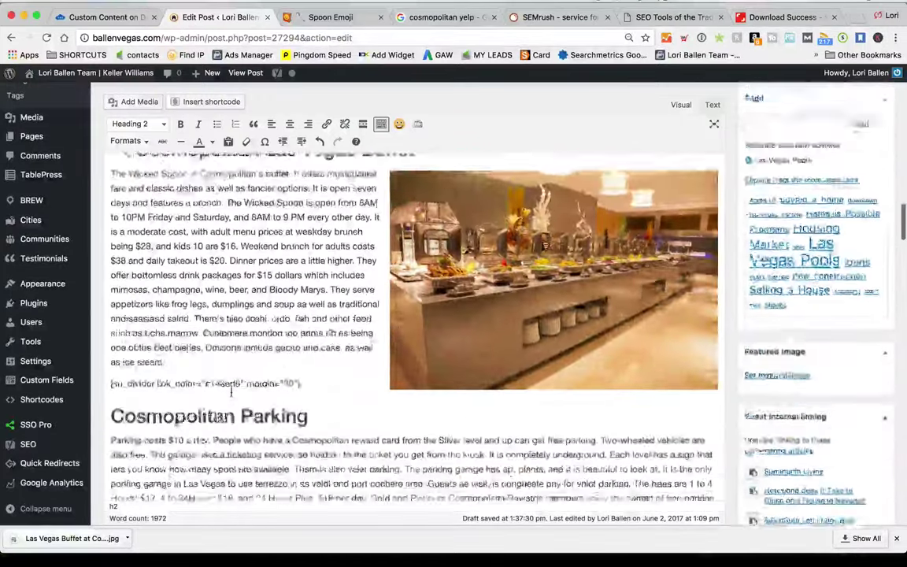
scroll(230, 391, "up", 10)
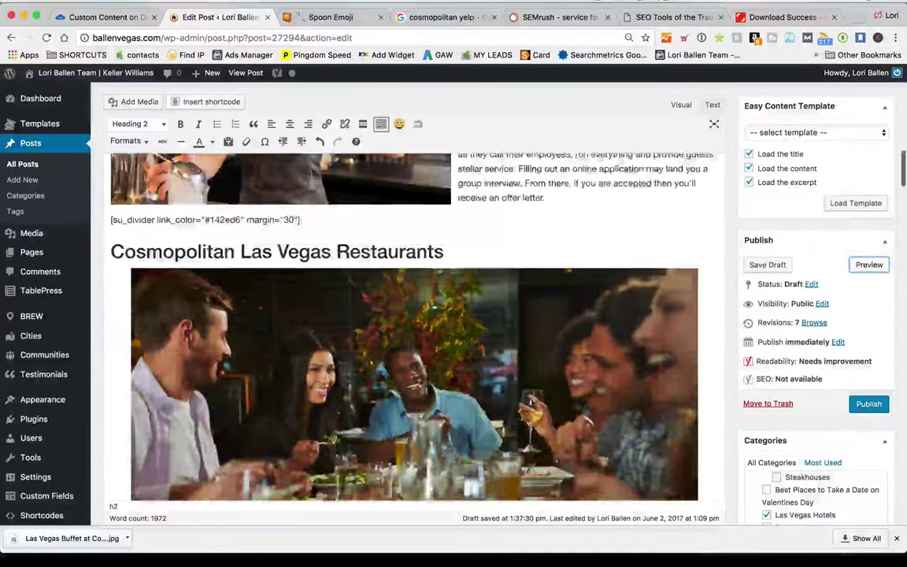
scroll(410, 331, "up", 10)
scroll(409, 331, "down", 4)
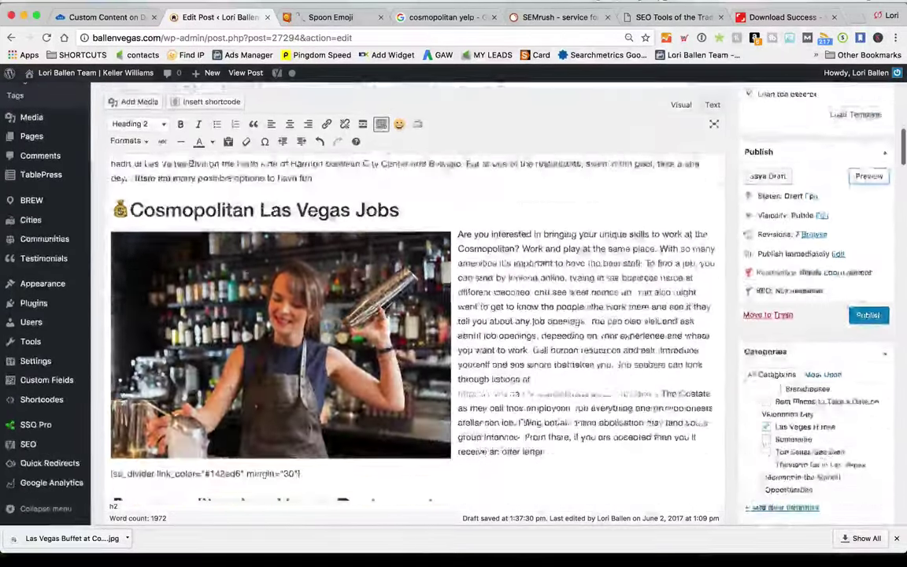
scroll(230, 392, "down", 15)
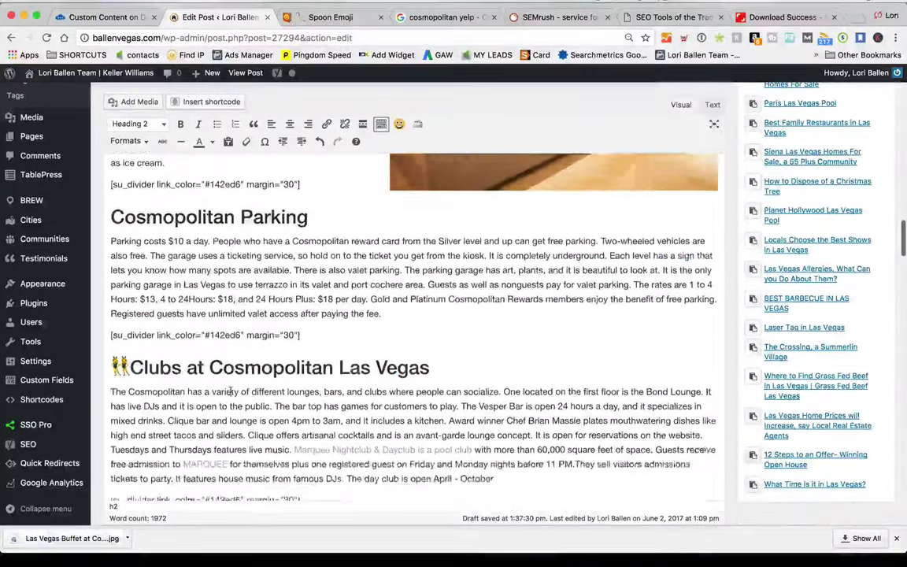
scroll(231, 391, "up", 6)
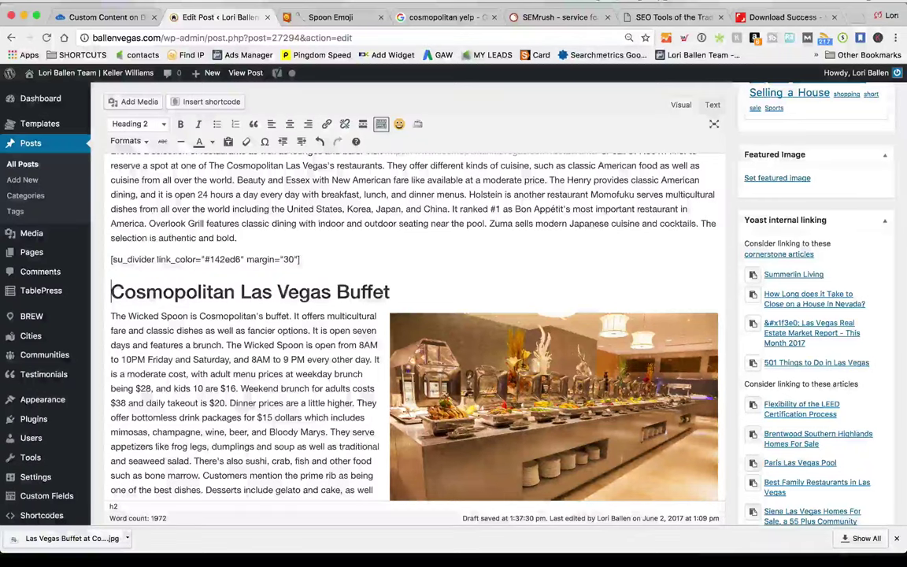
Paste the spoon picture from Emojipedia above the heading, then delete it
left_click(340, 18)
scroll(351, 317, "down", 2)
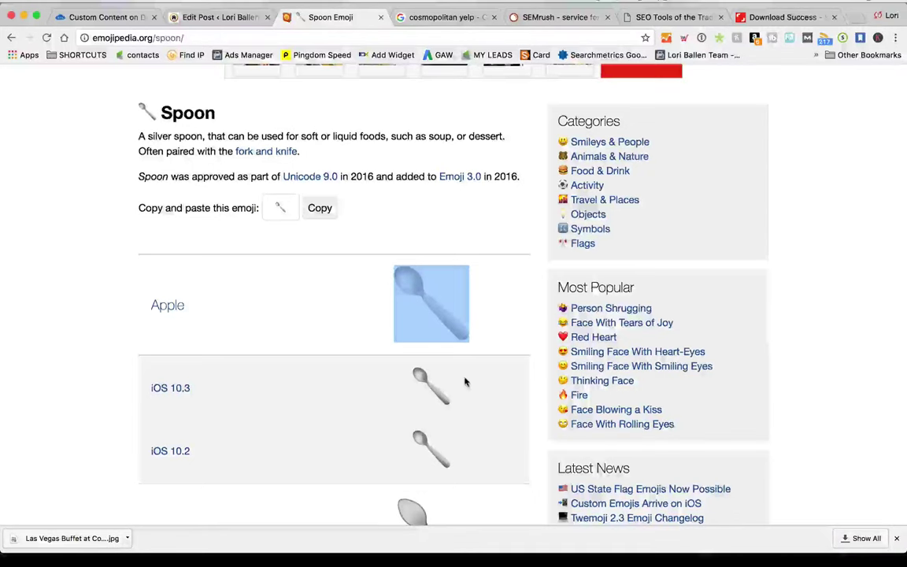
left_click_drag(465, 382, 405, 378)
left_click(210, 17)
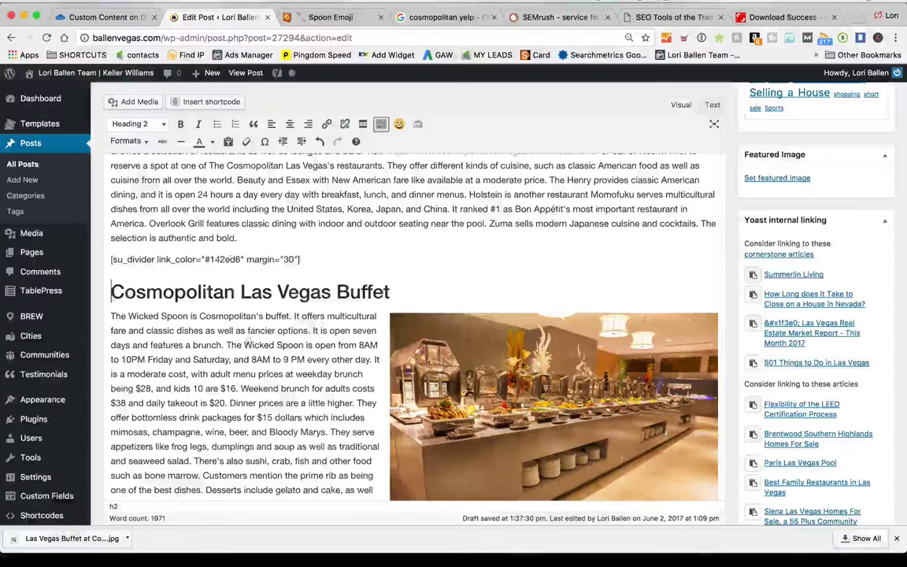
key("ctrl+v")
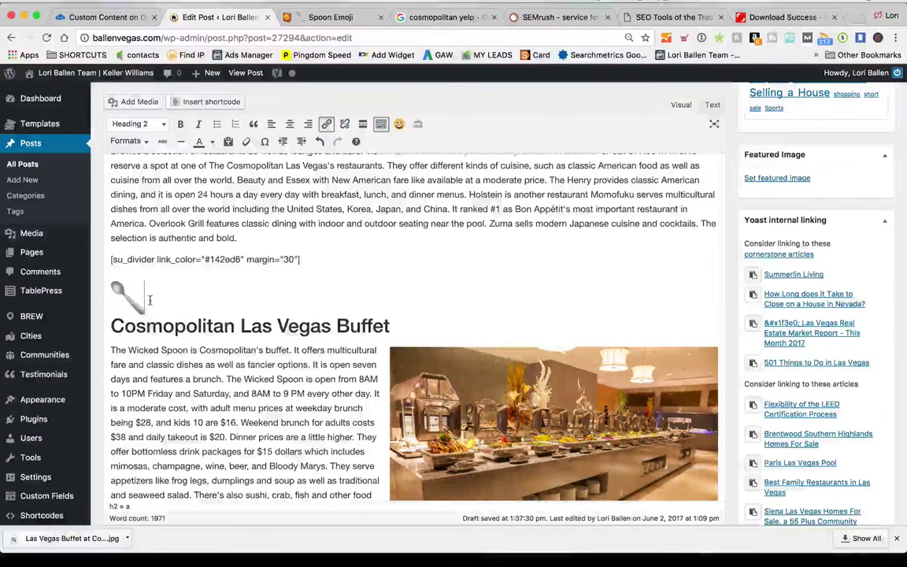
key("Down")
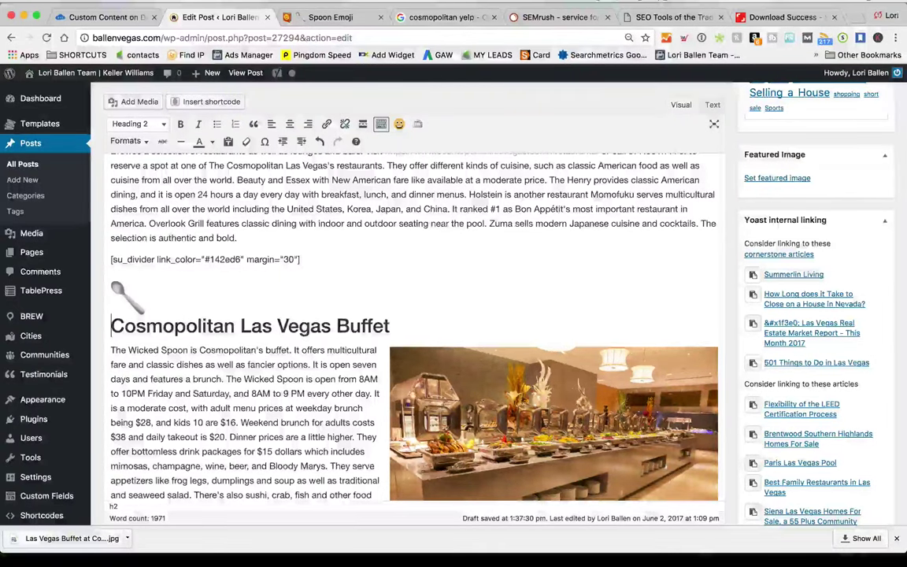
left_click(126, 298)
key("Delete")
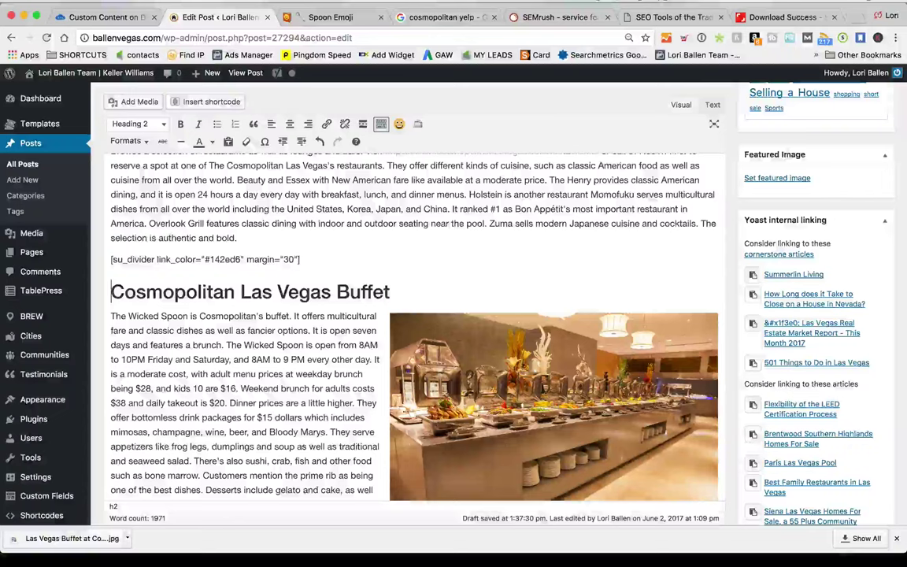
Copy the spoon emoji character and paste it at the start of the Buffet heading
key("ctrl+Tab")
scroll(331, 300, "up", 3)
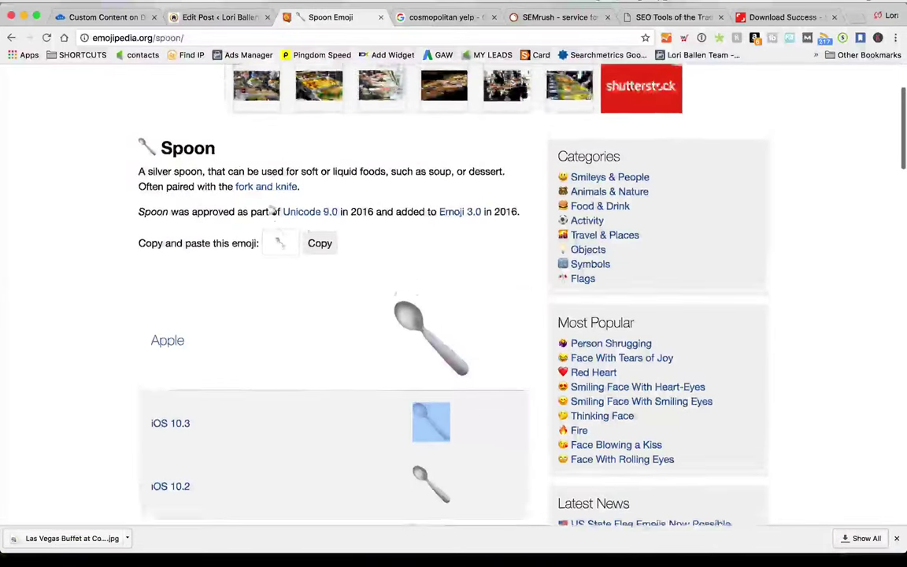
double_click(147, 219)
key("ctrl+c")
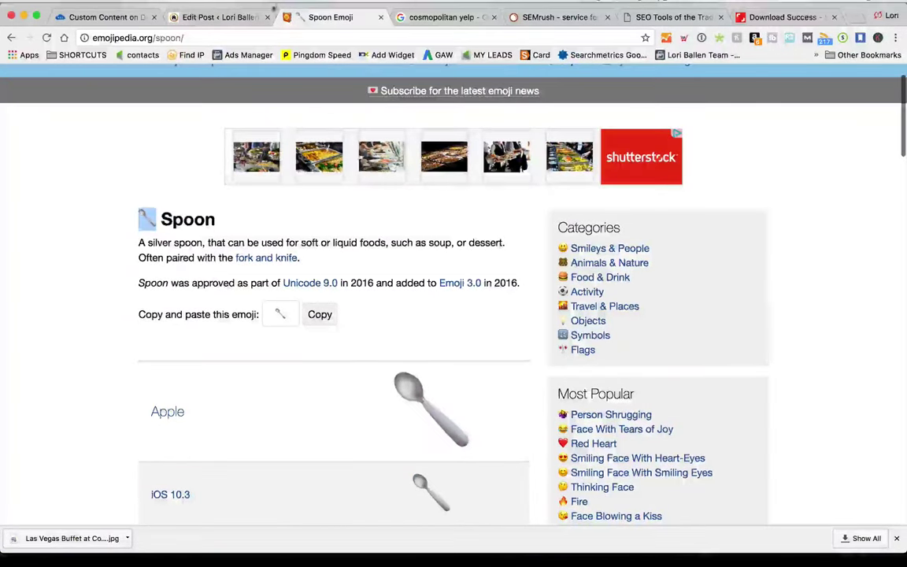
key("ctrl+shift+Tab")
key("ctrl+v")
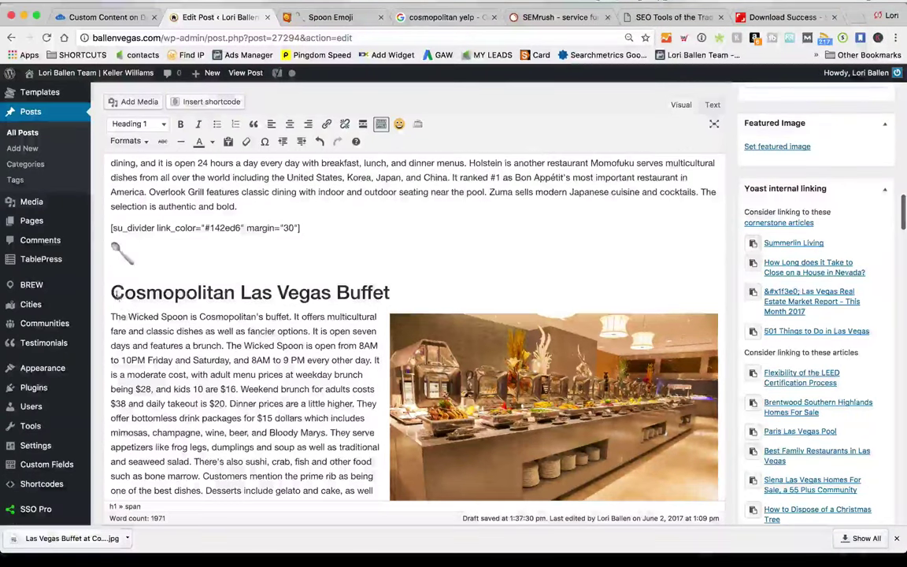
key("Delete")
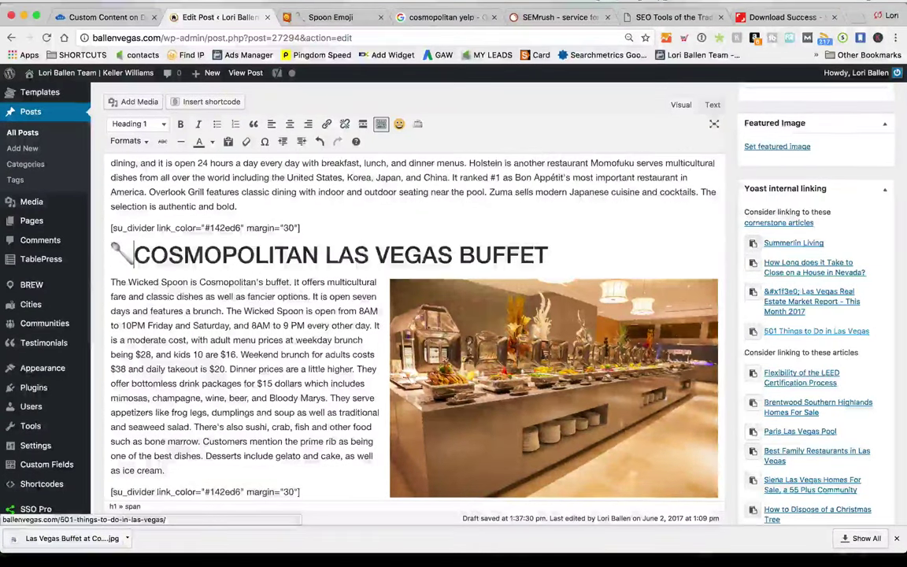
Format the 'Cosmopolitan Las Vegas Buffet' heading line as Heading 2
scroll(542, 426, "up", 5)
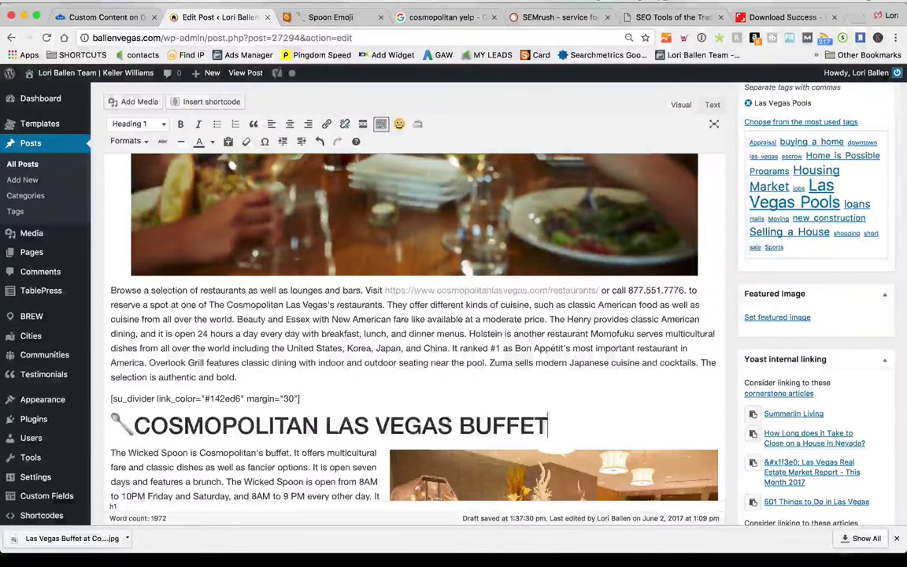
key("super+shift+Left")
left_click(143, 127)
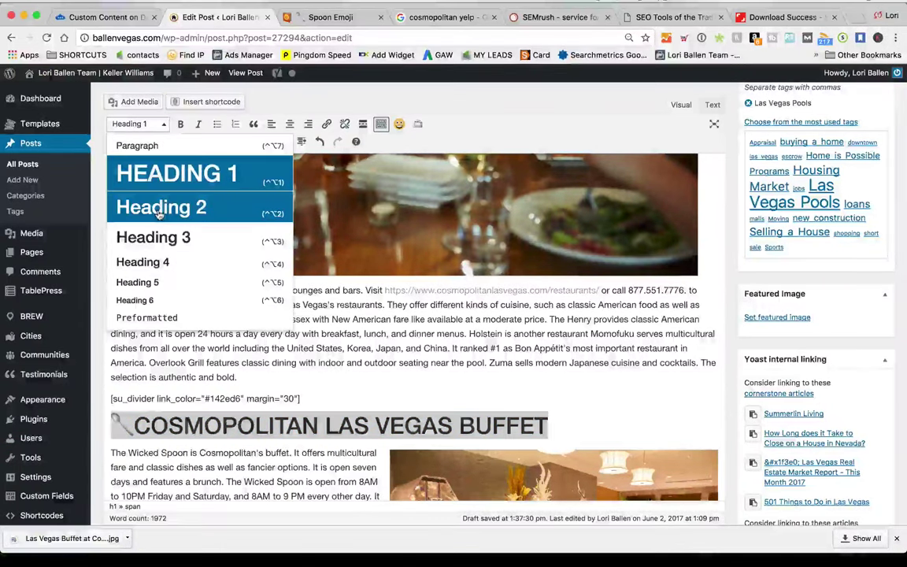
left_click(160, 210)
left_click(524, 399)
scroll(524, 399, "up", 1)
scroll(525, 399, "up", 10)
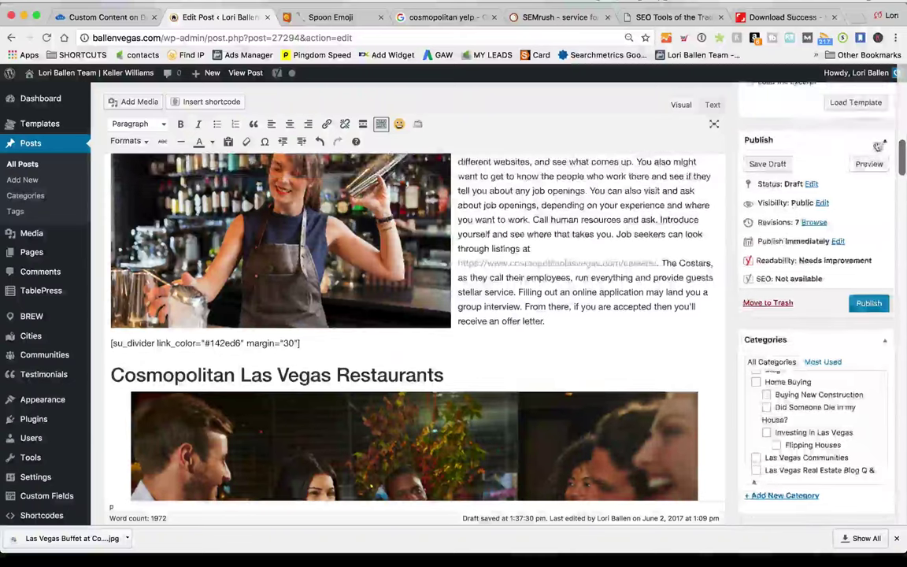
Preview the draft post and scroll through the preview page
left_click(871, 164)
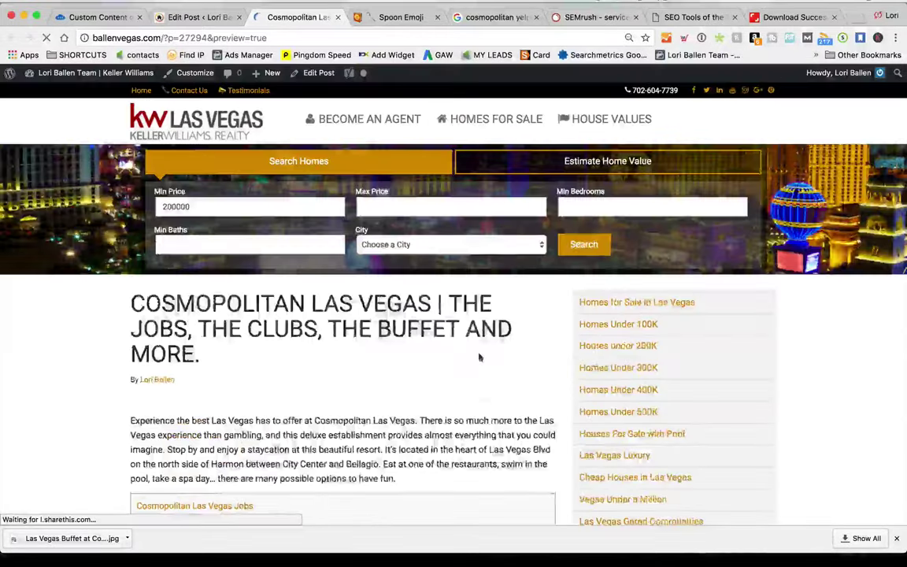
scroll(415, 351, "down", 10)
scroll(416, 354, "down", 15)
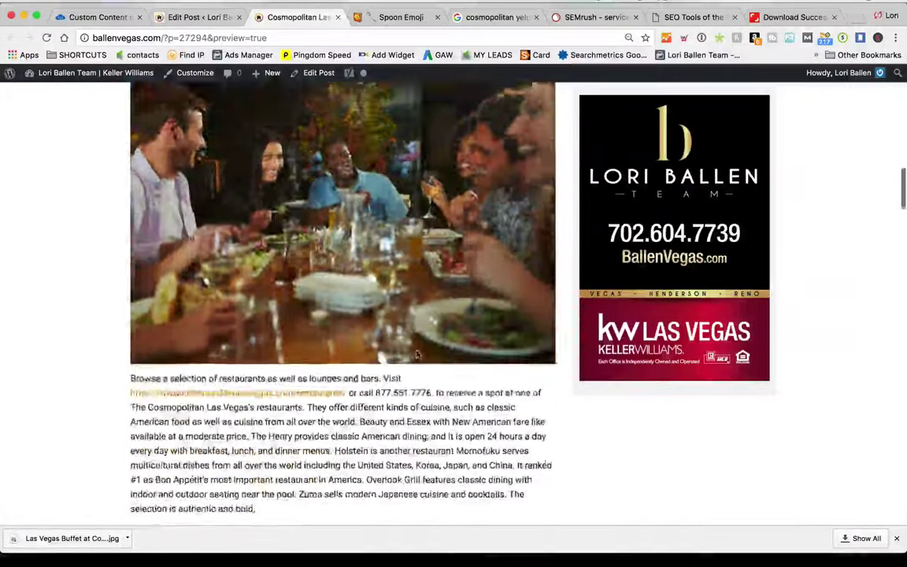
scroll(417, 353, "down", 15)
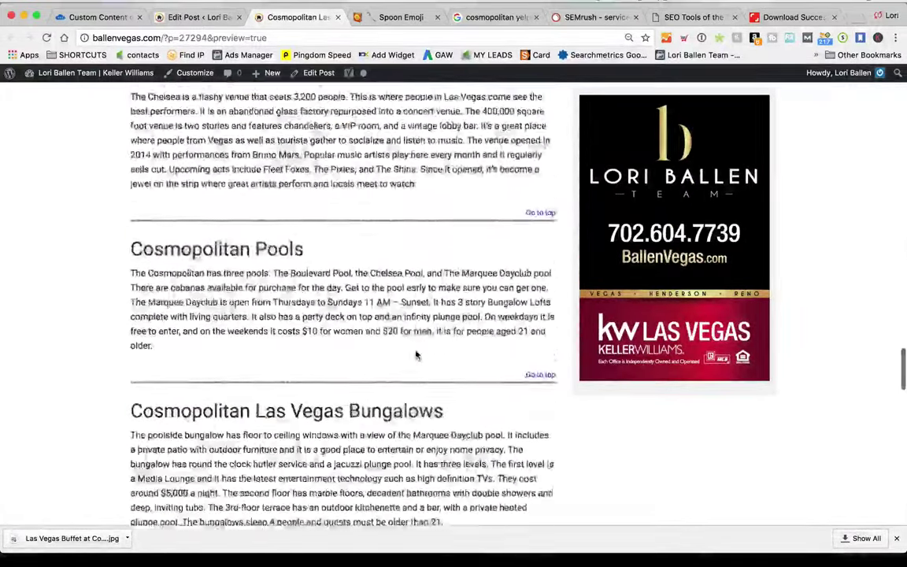
scroll(418, 350, "up", 20)
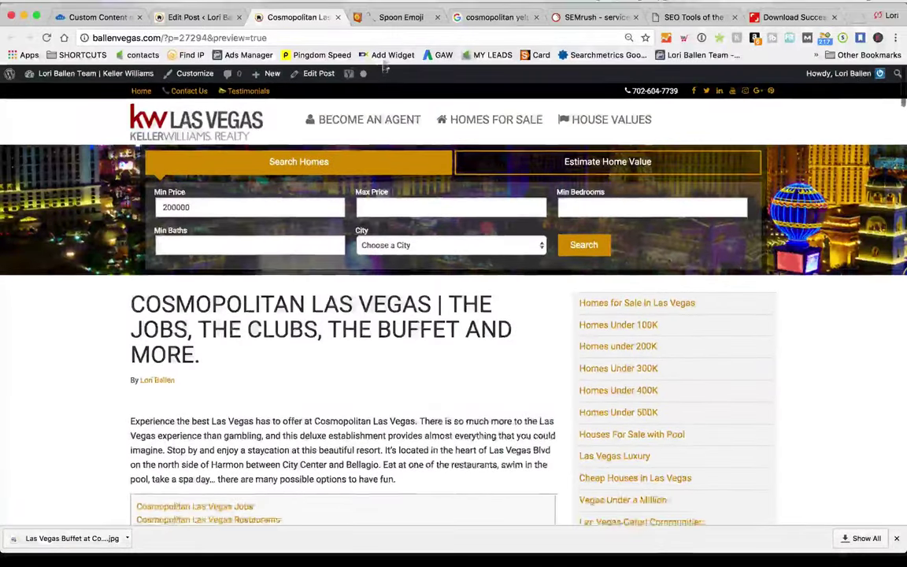
Go back to the Emojipedia Spoon page to review each platform's spoon designs
key("ctrl+Tab")
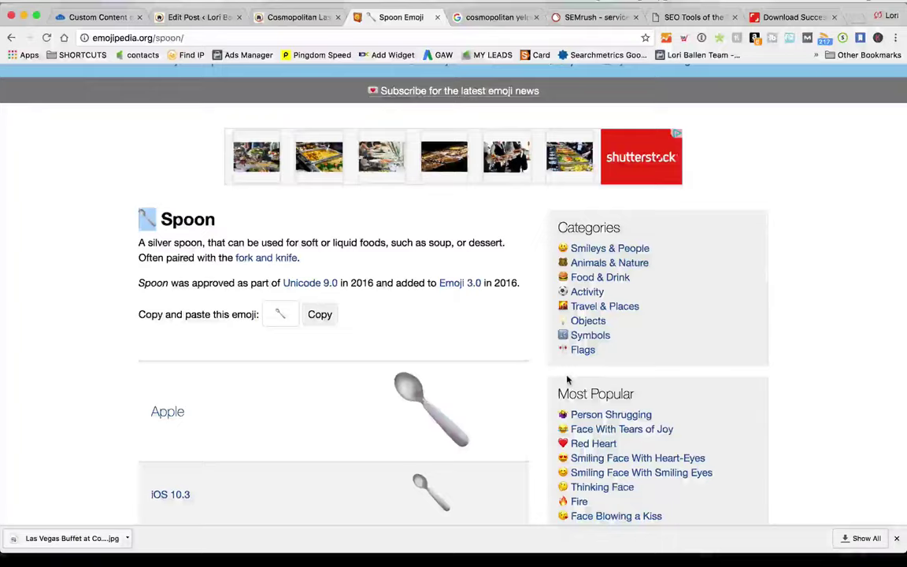
scroll(567, 378, "down", 5)
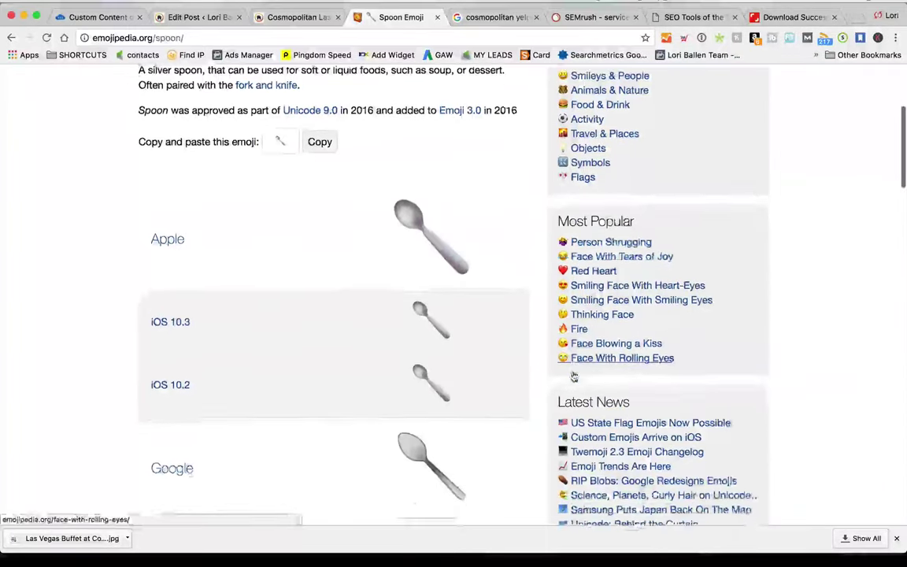
scroll(504, 150, "up", 2)
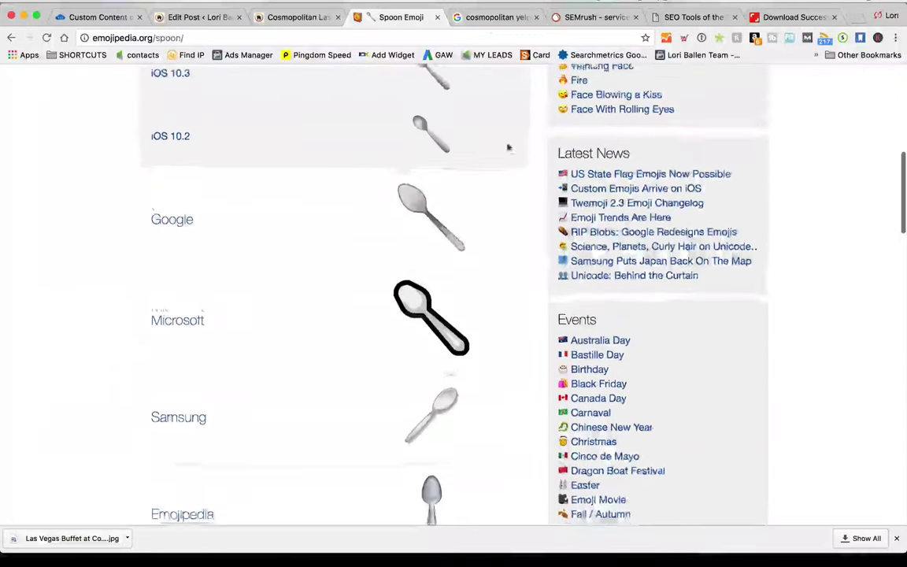
Search Google for cheap houses in las vegas, then homes in las vegas with a pool
left_click(486, 19)
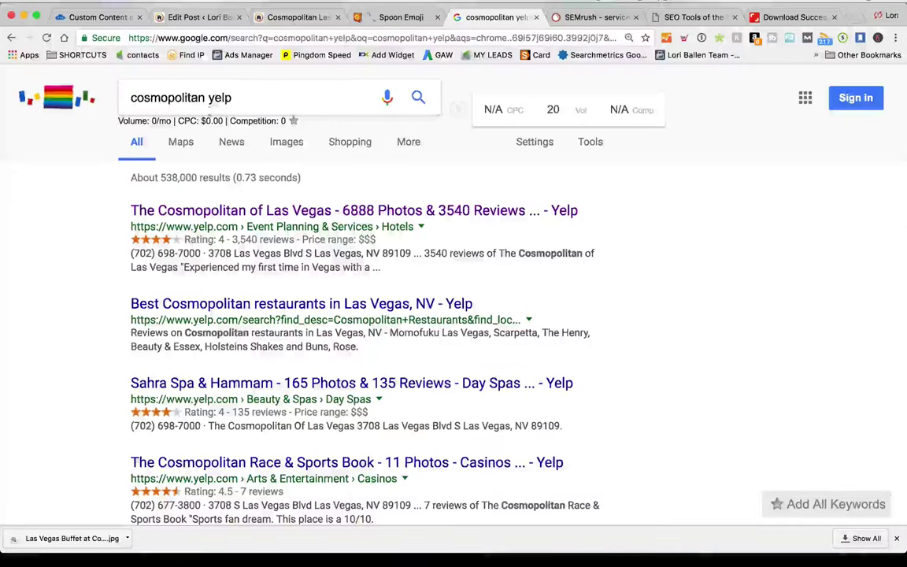
type("cheap houses in las vegas")
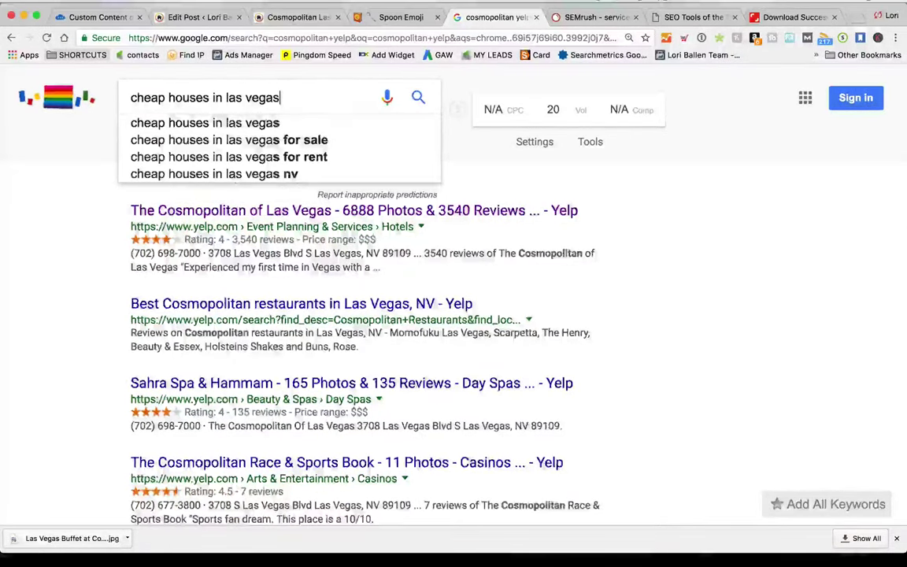
scroll(561, 316, "down", 10)
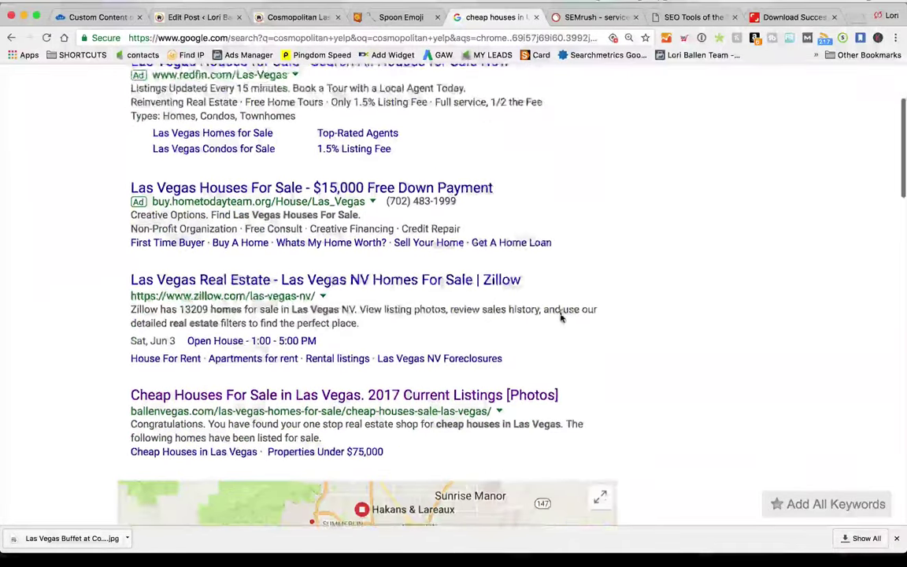
scroll(562, 317, "down", 10)
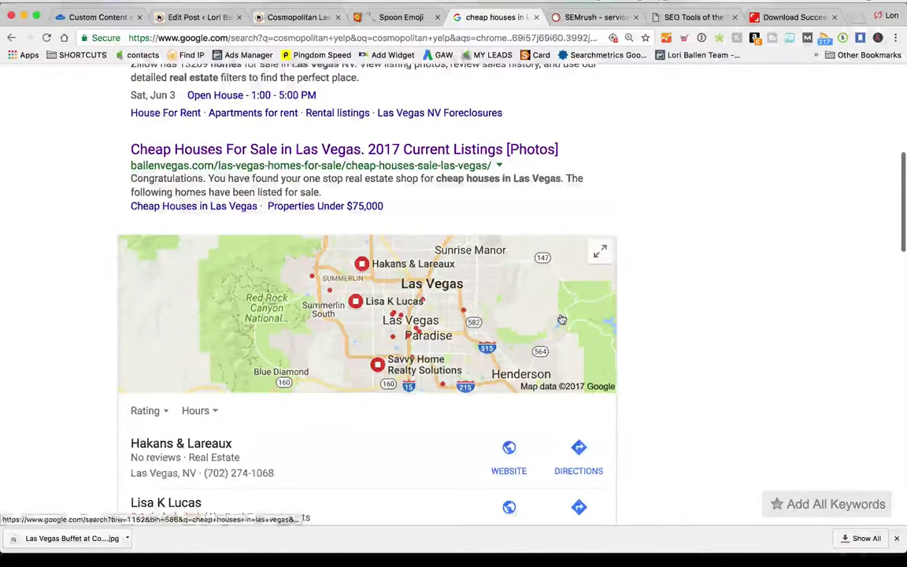
scroll(559, 319, "up", 20)
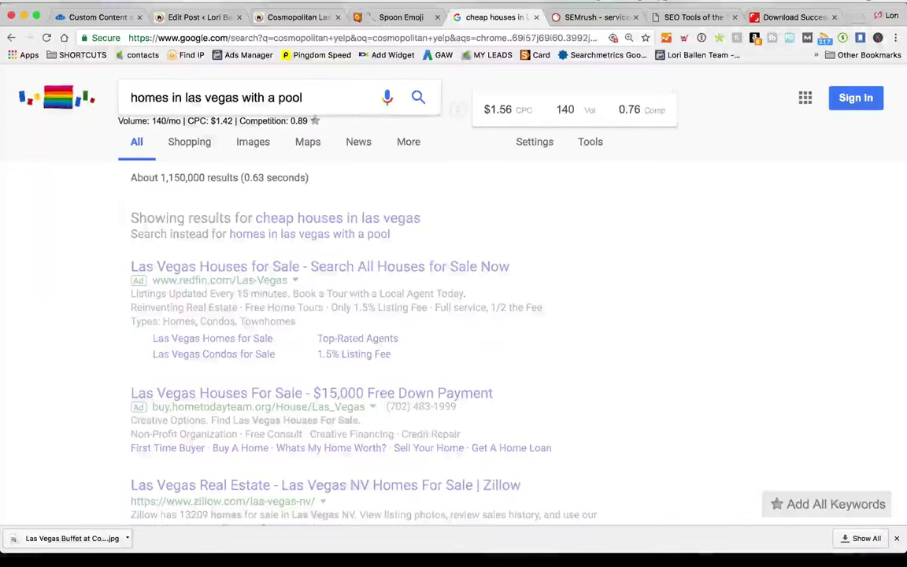
scroll(39, 362, "down", 13)
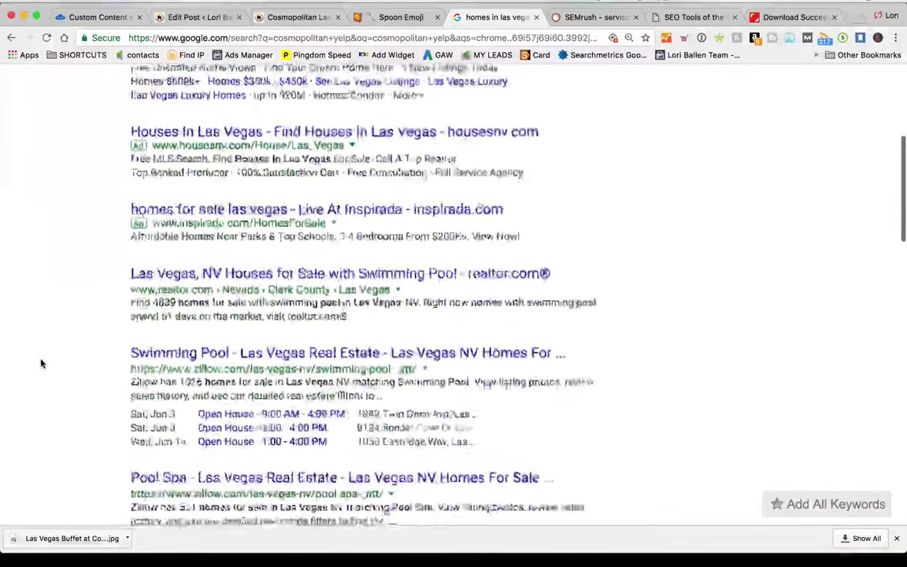
scroll(42, 363, "up", 15)
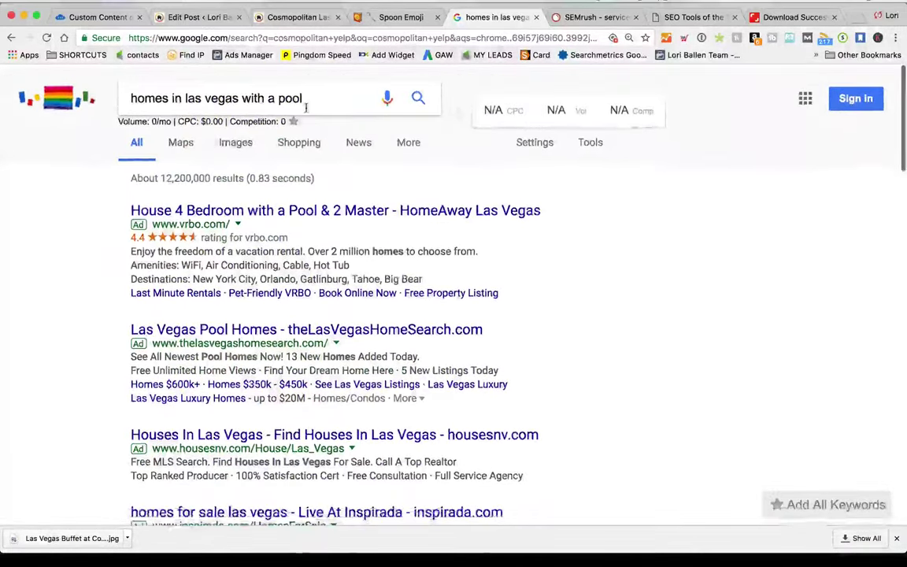
Search for 'snakes in las vegas' and read the featured snippet listing local snakes
type("snak")
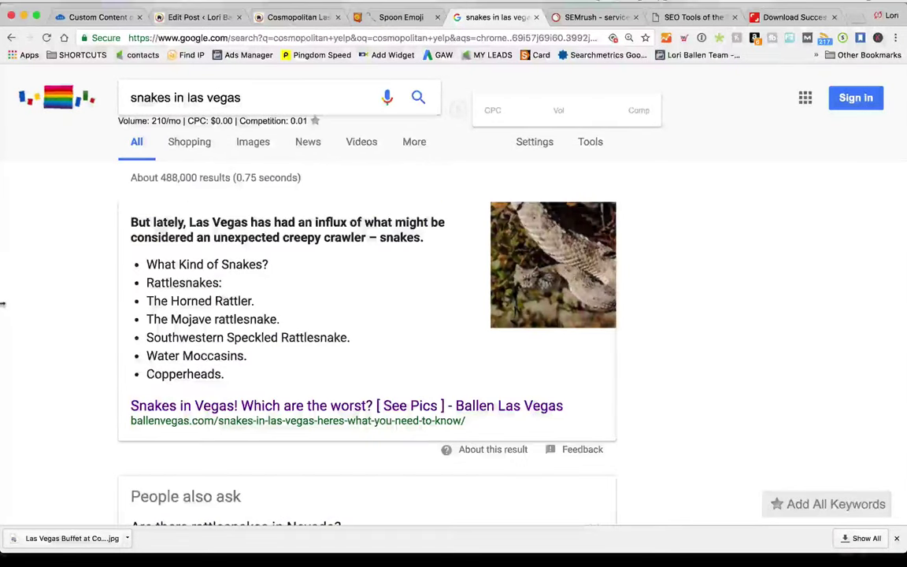
scroll(74, 311, "down", 10)
scroll(72, 314, "down", 3)
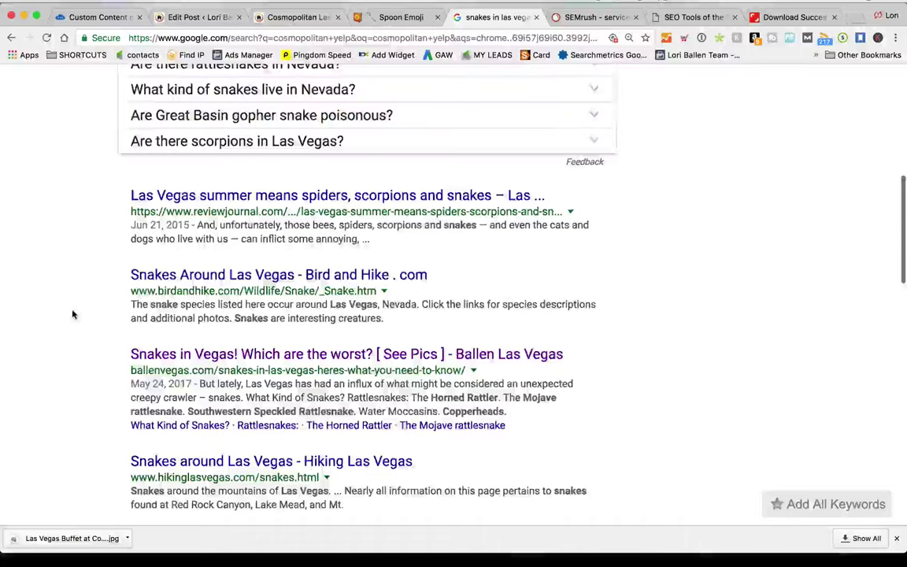
scroll(73, 314, "up", 8)
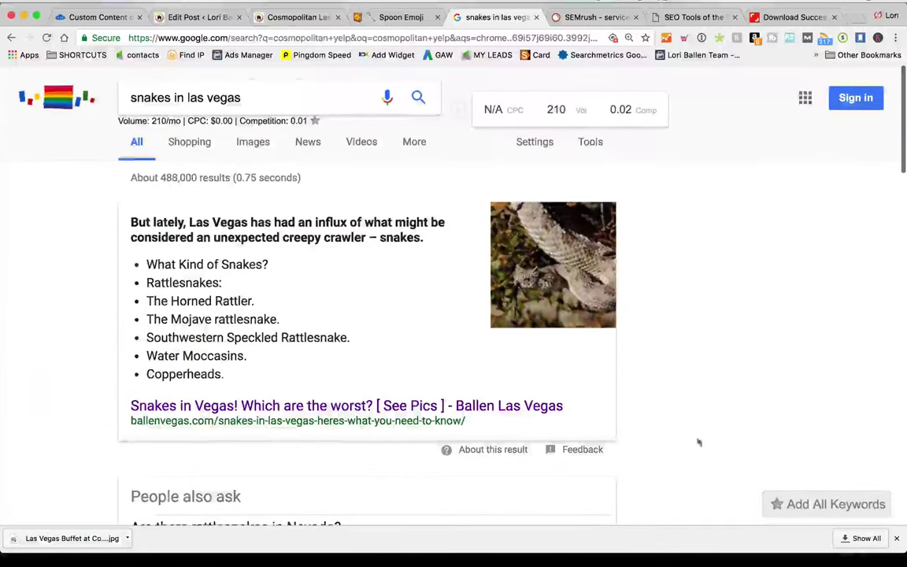
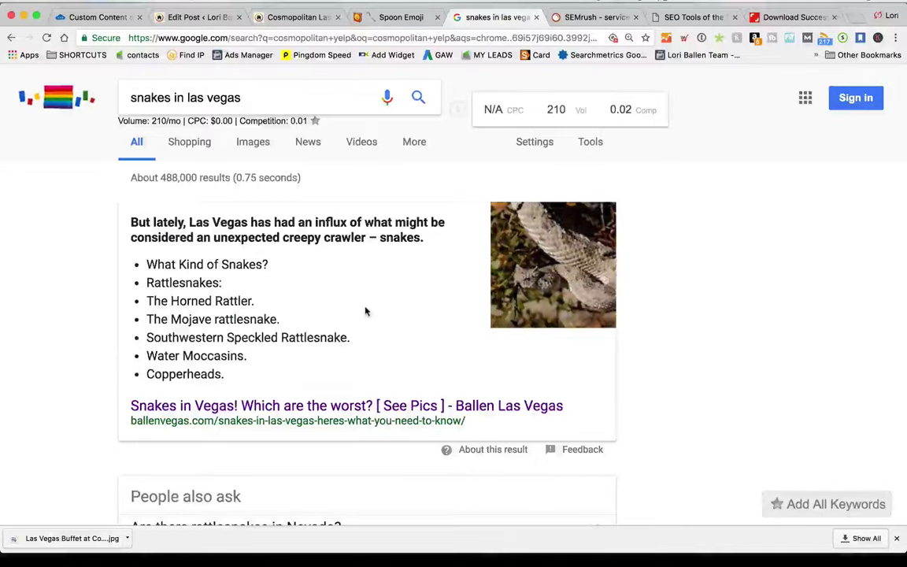
Scroll through the snakes in las vegas results and the Cosmopolitan Las Vegas post preview
scroll(366, 312, "down", 7)
scroll(363, 308, "down", 3)
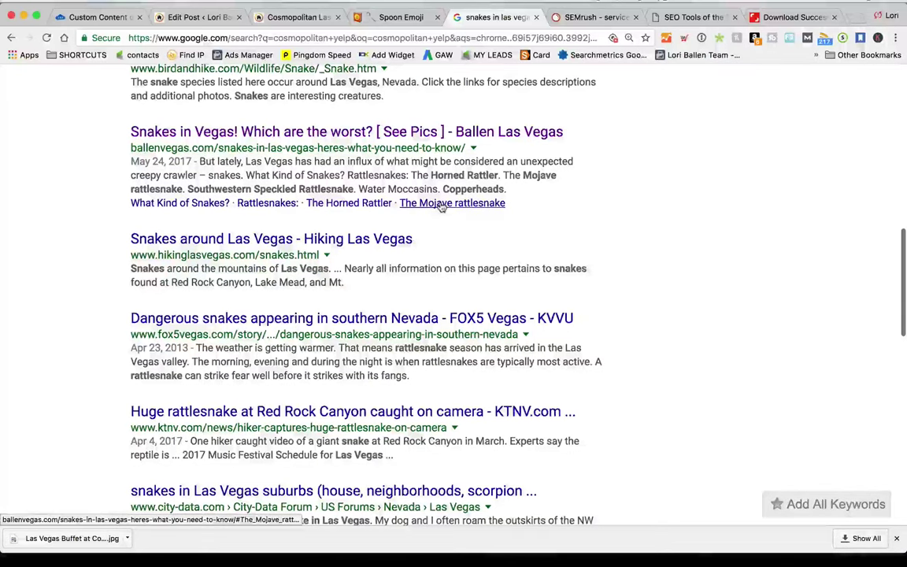
left_click(283, 17)
scroll(260, 237, "down", 5)
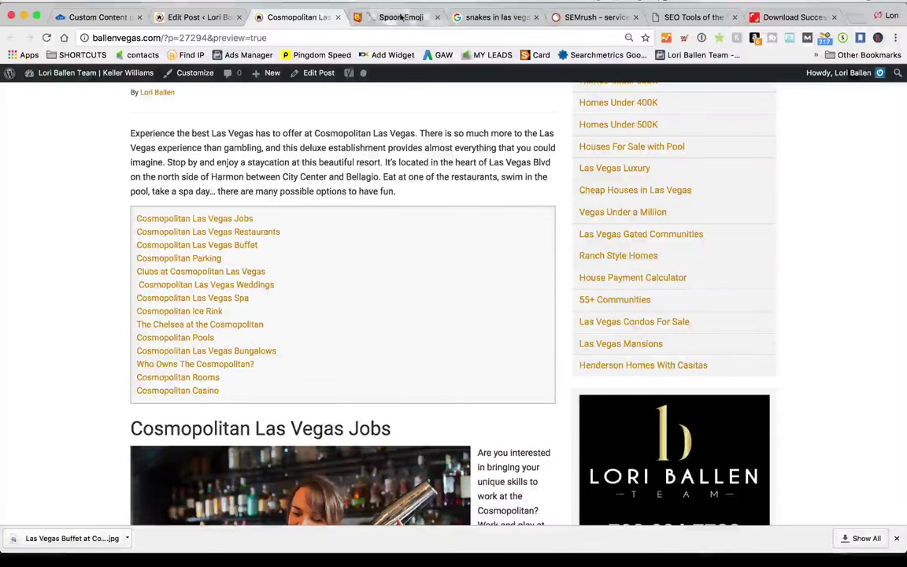
Look over the Spoon Emoji, SEMrush, search and Cosmopolitan tabs, then open a blank tab
left_click(401, 16)
left_click(502, 19)
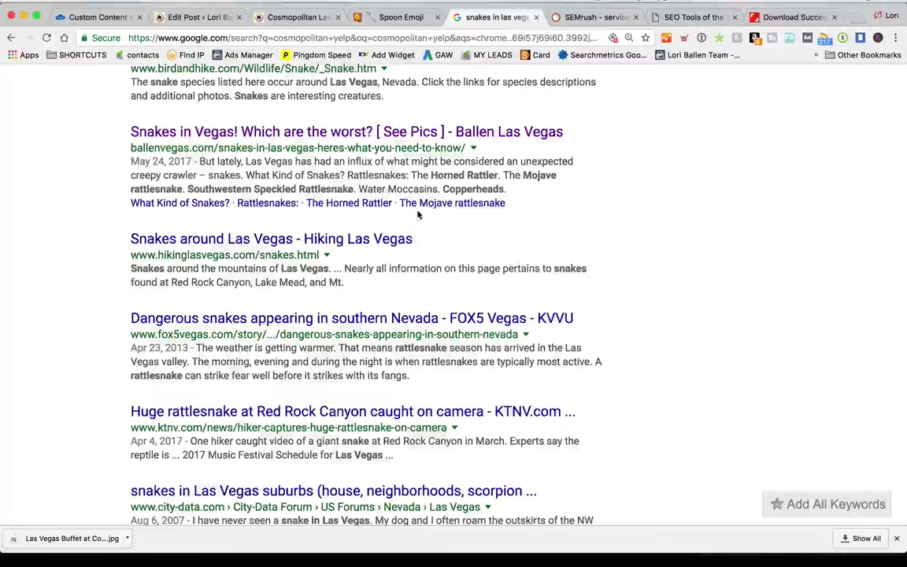
left_click(590, 17)
left_click(401, 17)
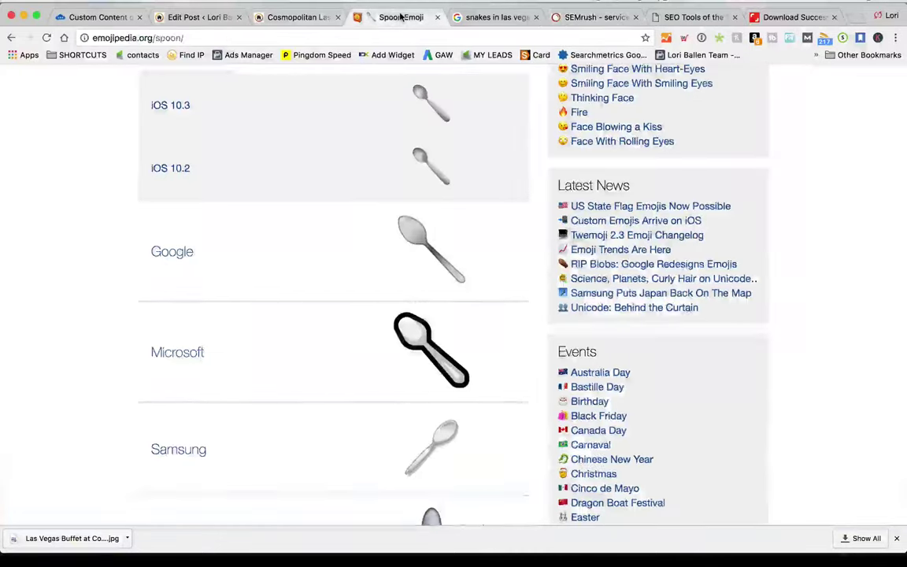
left_click(463, 17)
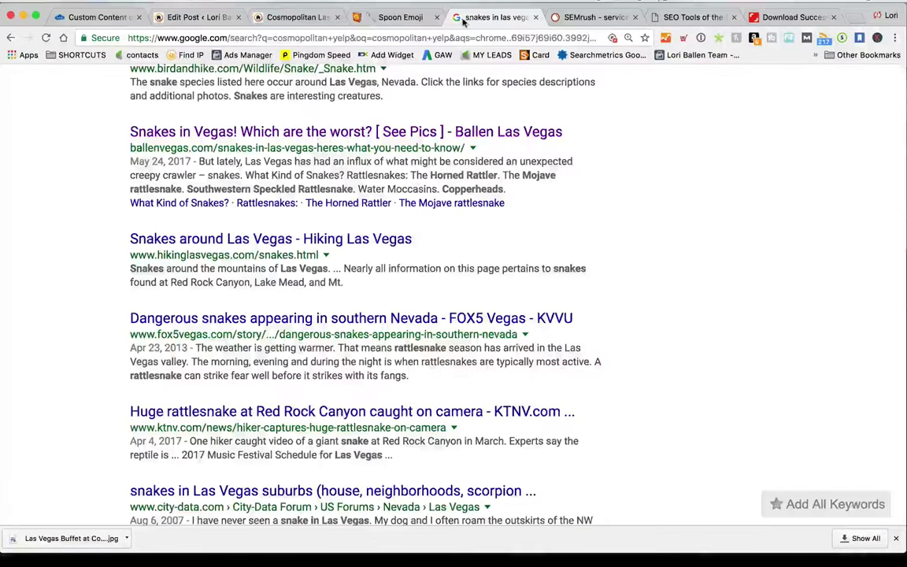
left_click(299, 17)
scroll(394, 329, "up", 5)
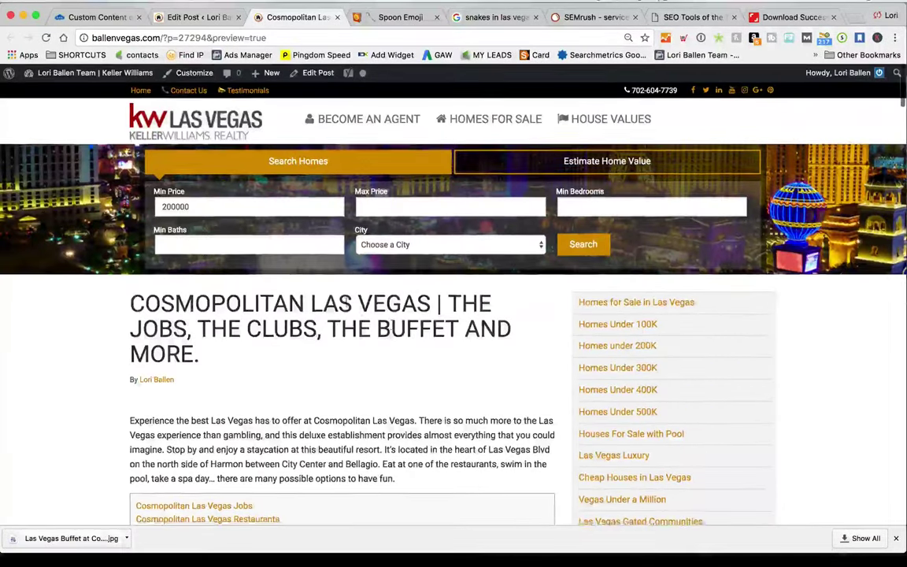
scroll(345, 307, "down", 5)
left_click(854, 17)
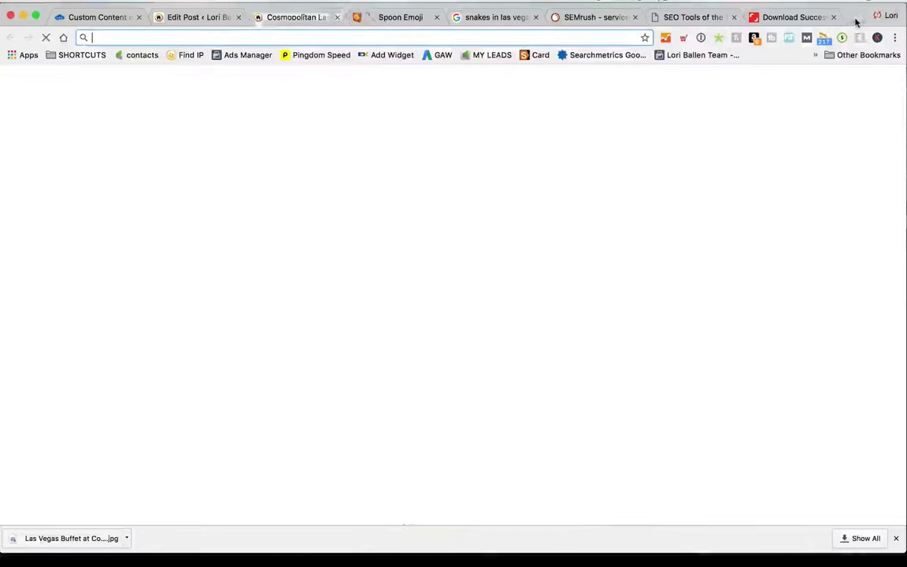
Search Google for 'google search console' and open the Search Console result
type("google search")
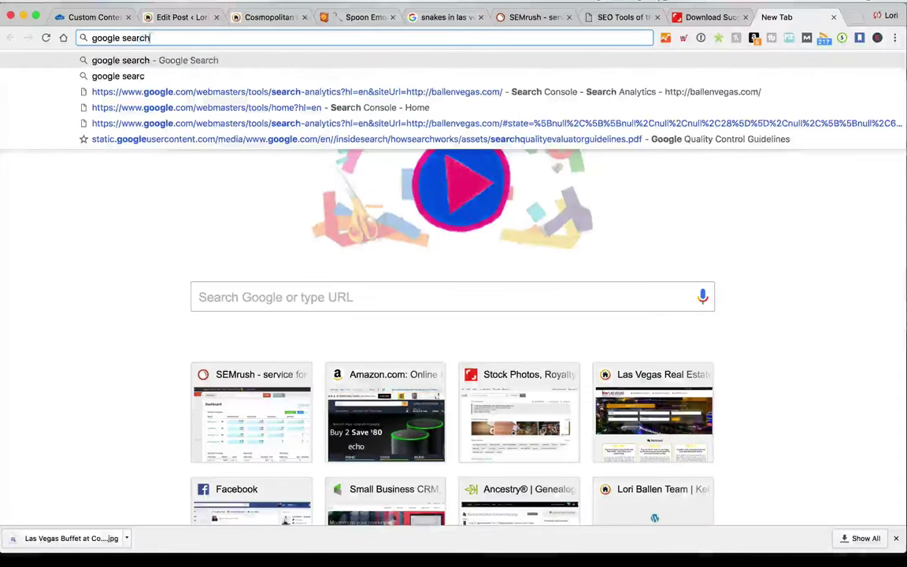
key("Return")
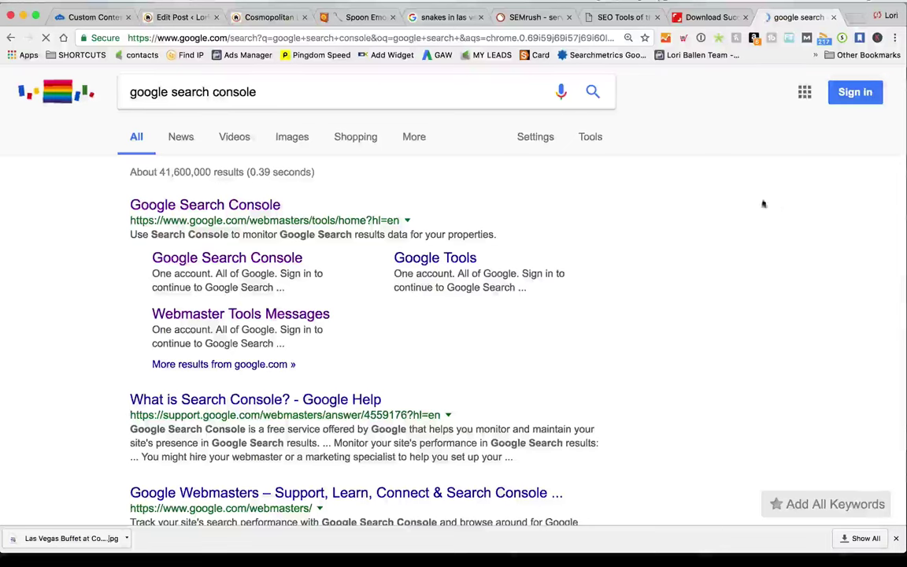
left_click(244, 208)
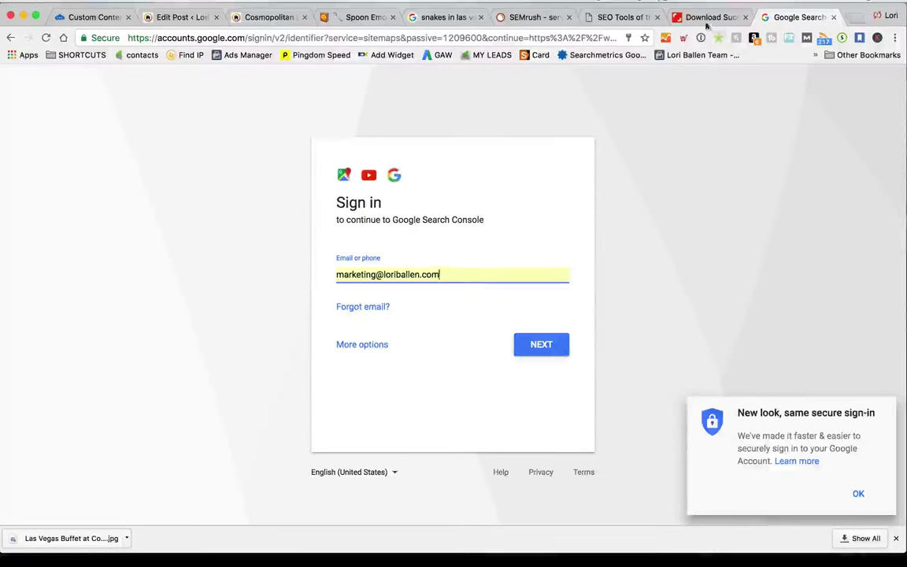
Unlock 1Password with the master password and sign in using the saved Google login
key("super+backslash")
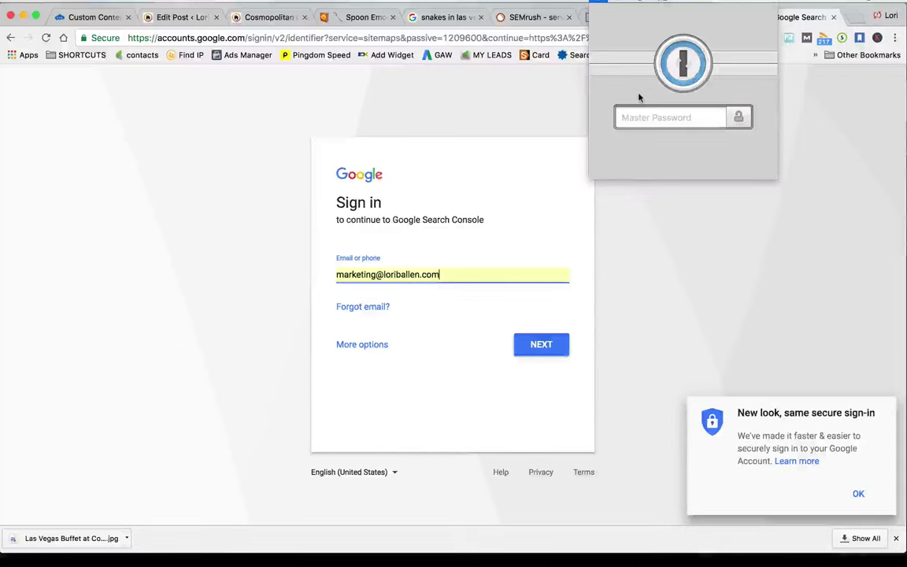
type("••••••••")
key("Return")
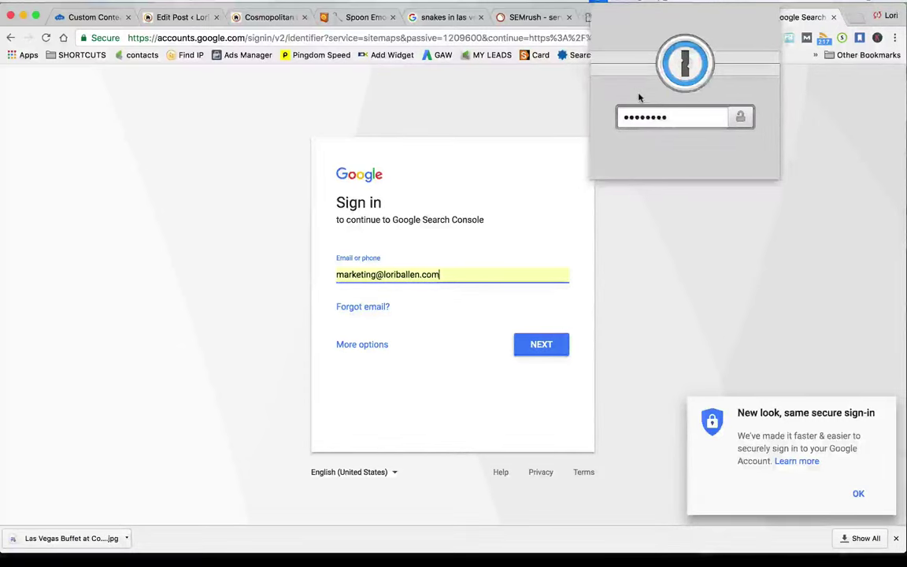
type("•••••••••")
key("Return")
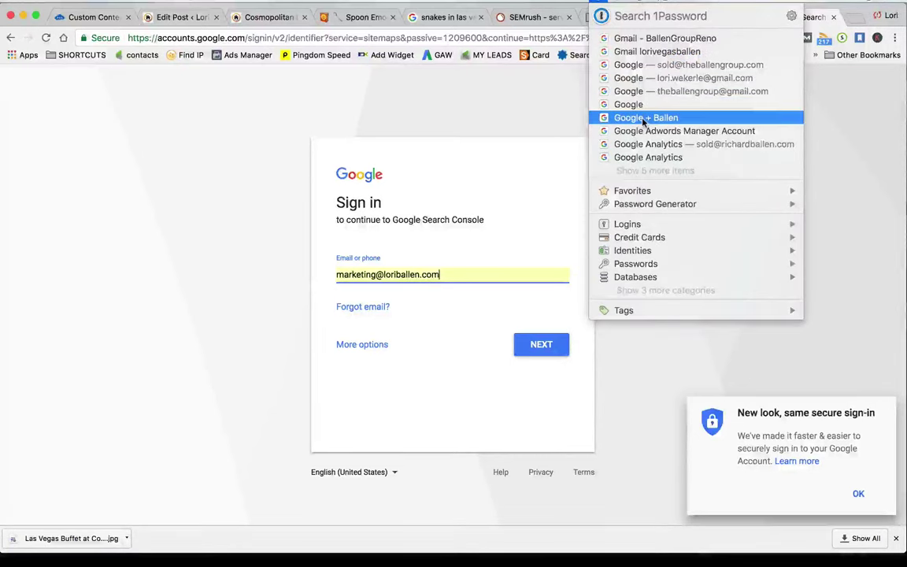
left_click(630, 117)
left_click(545, 347)
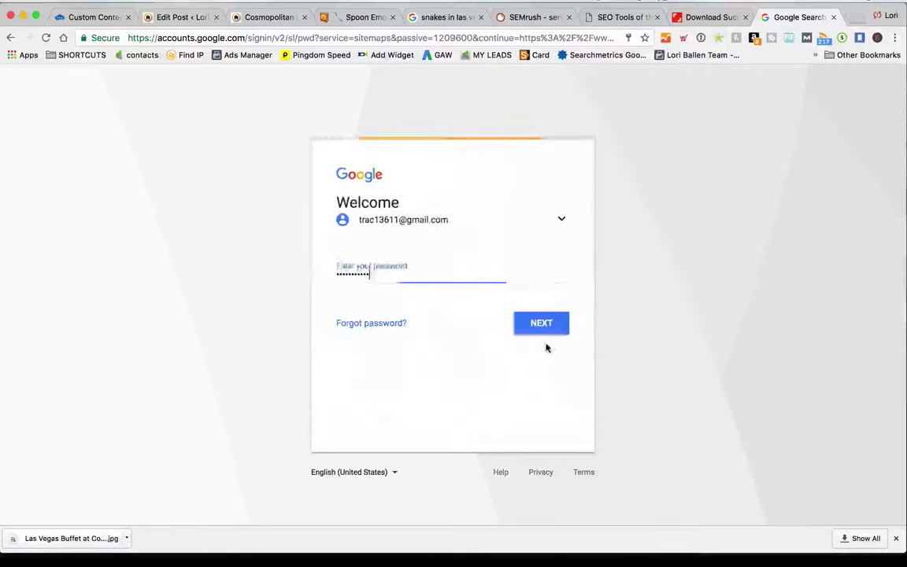
left_click(554, 319)
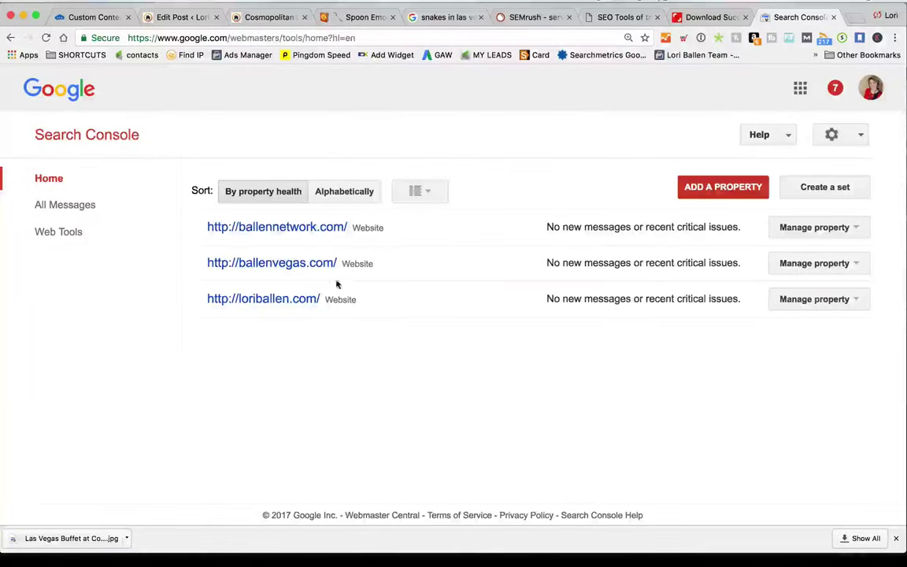
Open the ballenvegas.com property's Search Analytics report under Search Traffic
left_click(307, 266)
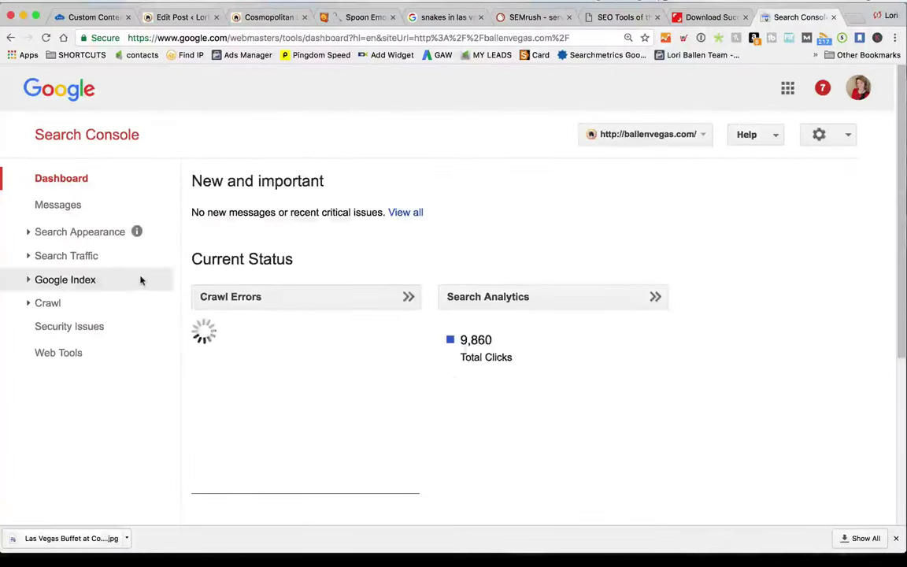
scroll(141, 280, "down", 1)
left_click(65, 215)
scroll(78, 308, "down", 2)
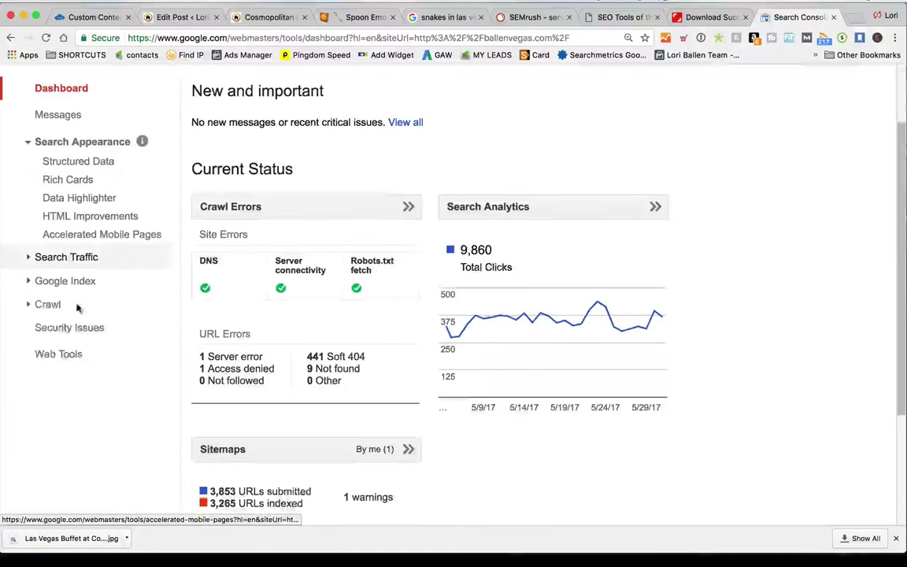
left_click(68, 258)
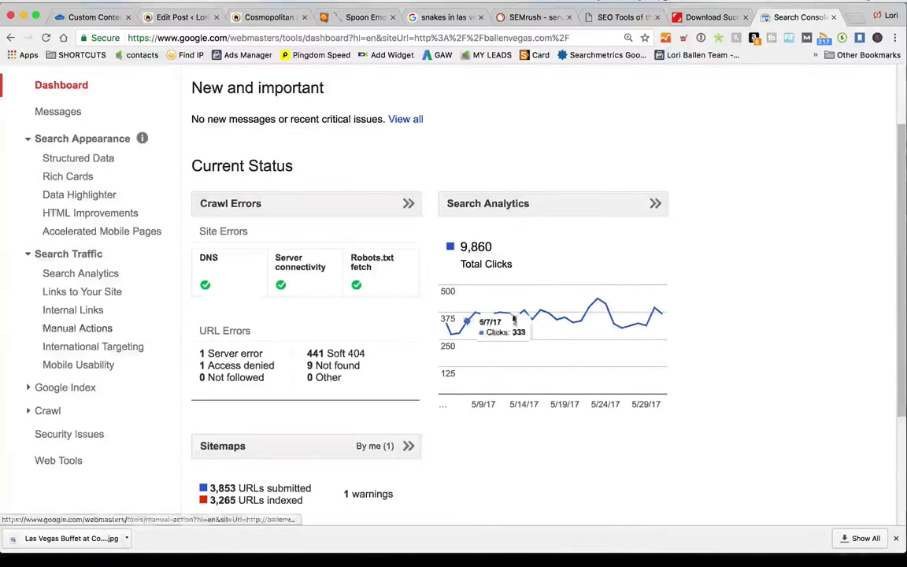
left_click(89, 274)
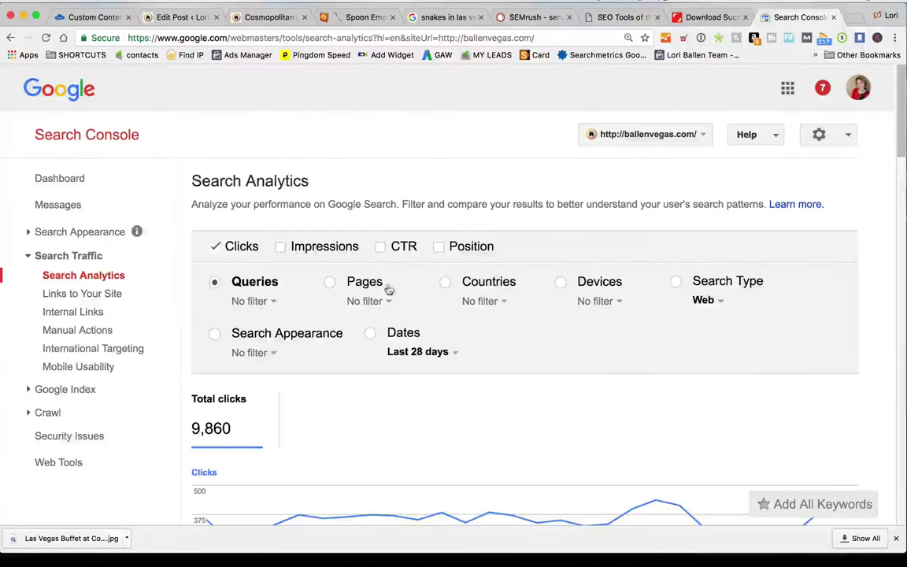
Add CTR and Position to the report and sort queries by best position
left_click(380, 246)
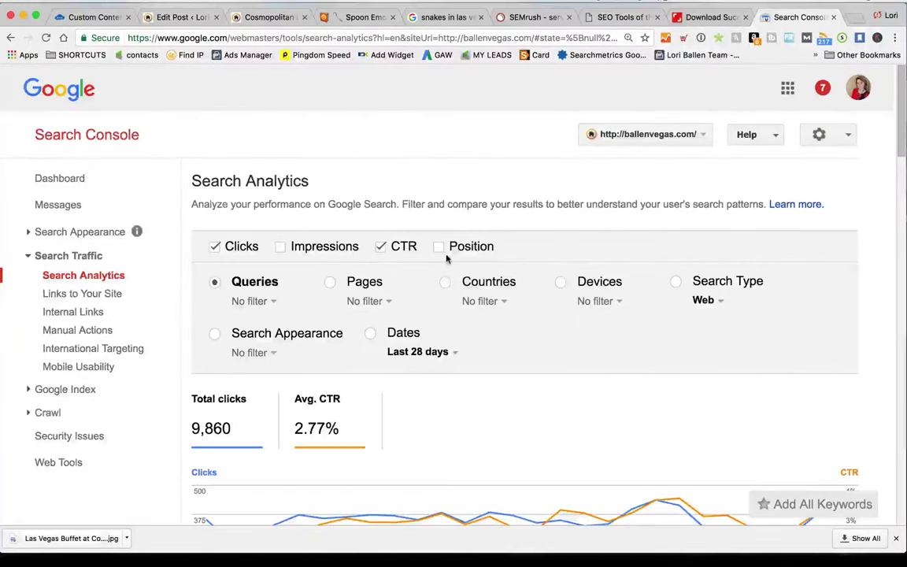
scroll(445, 252, "down", 1)
left_click(439, 217)
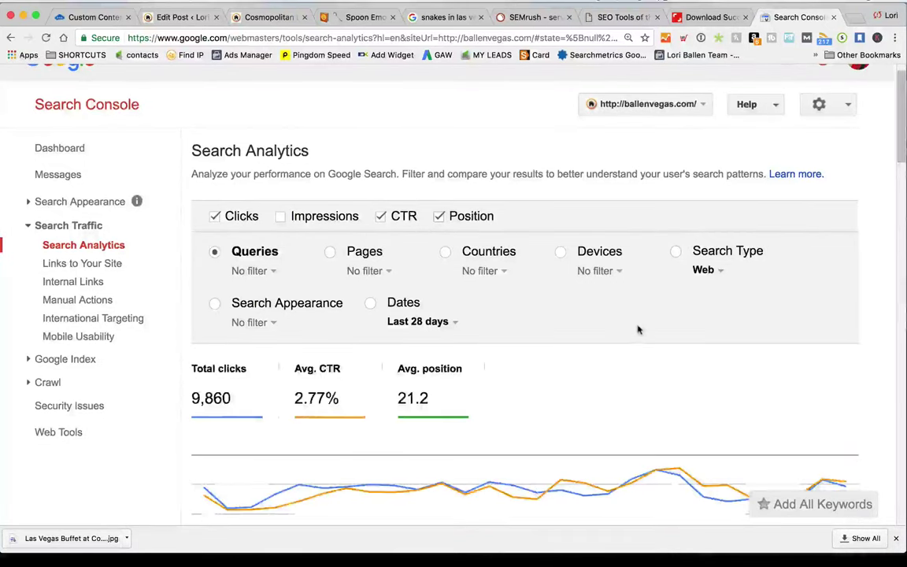
scroll(640, 330, "down", 5)
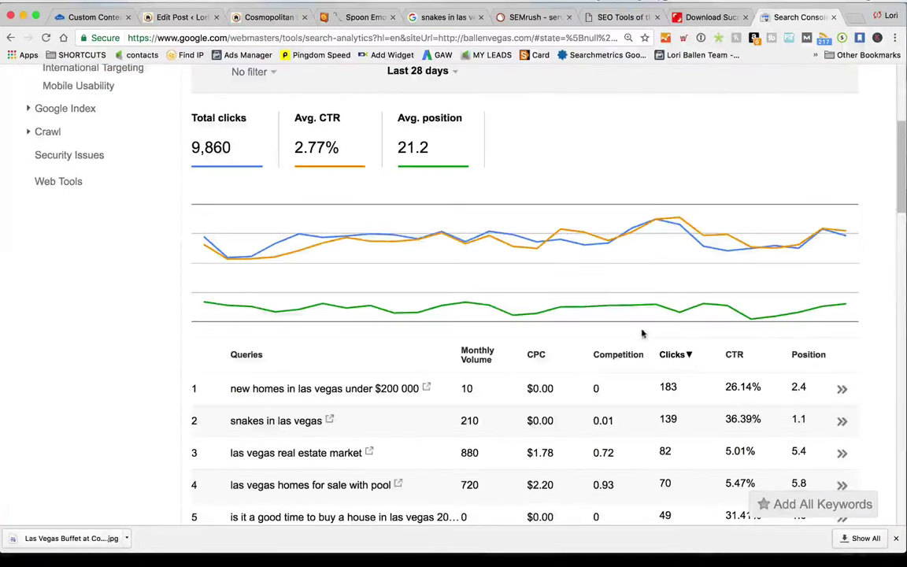
left_click(812, 356)
left_click(808, 356)
left_click(808, 356)
Review the queries list, briefly checking the 'map of southwest las vegas' Google results
scroll(395, 346, "down", 3)
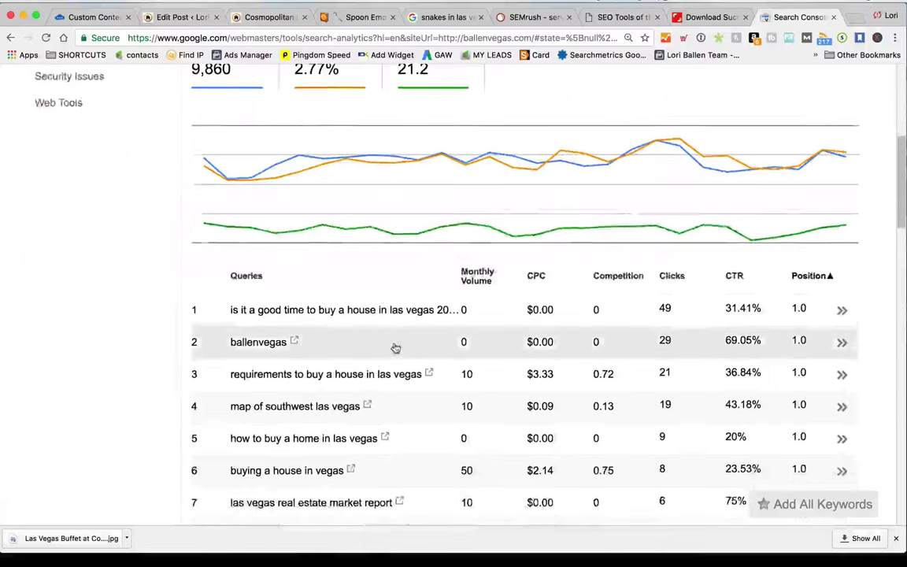
scroll(395, 347, "down", 2)
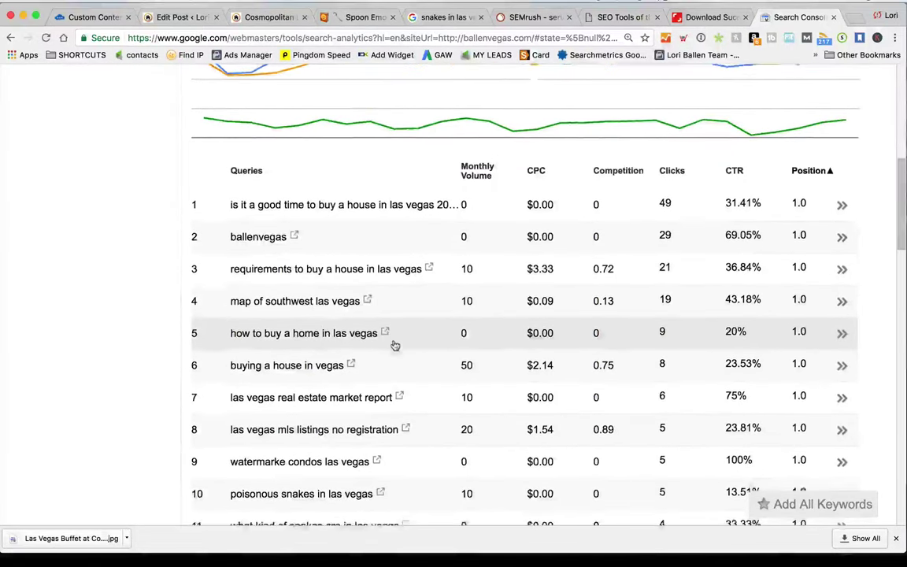
left_click(369, 248)
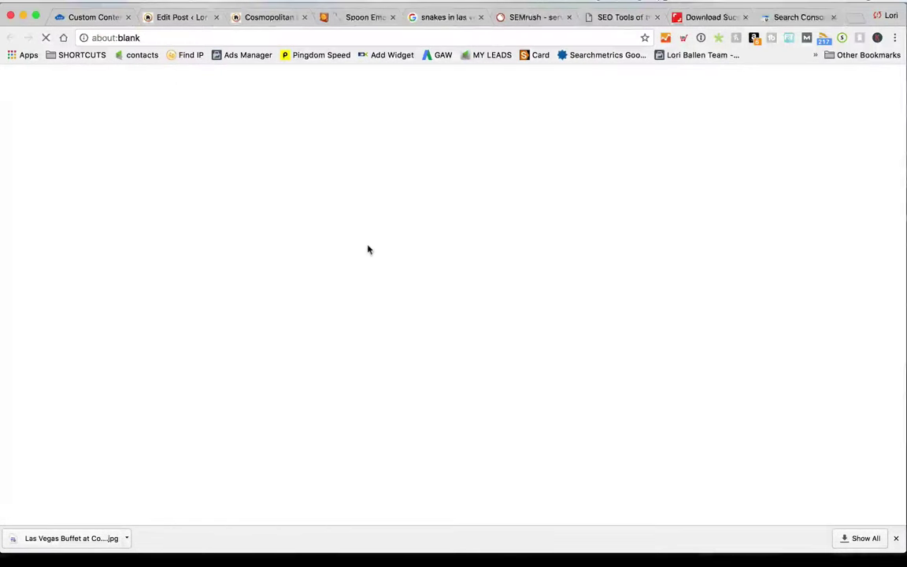
scroll(500, 276, "down", 2)
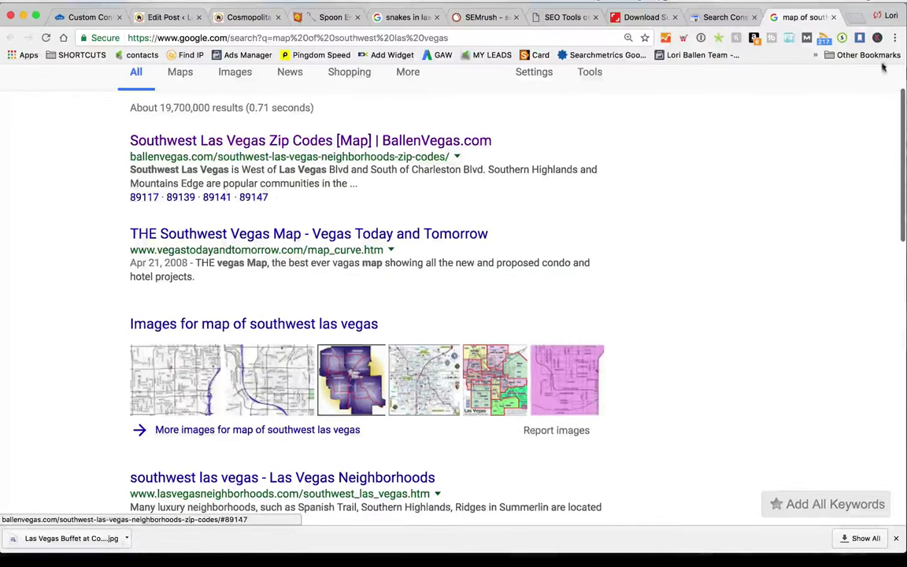
left_click(833, 17)
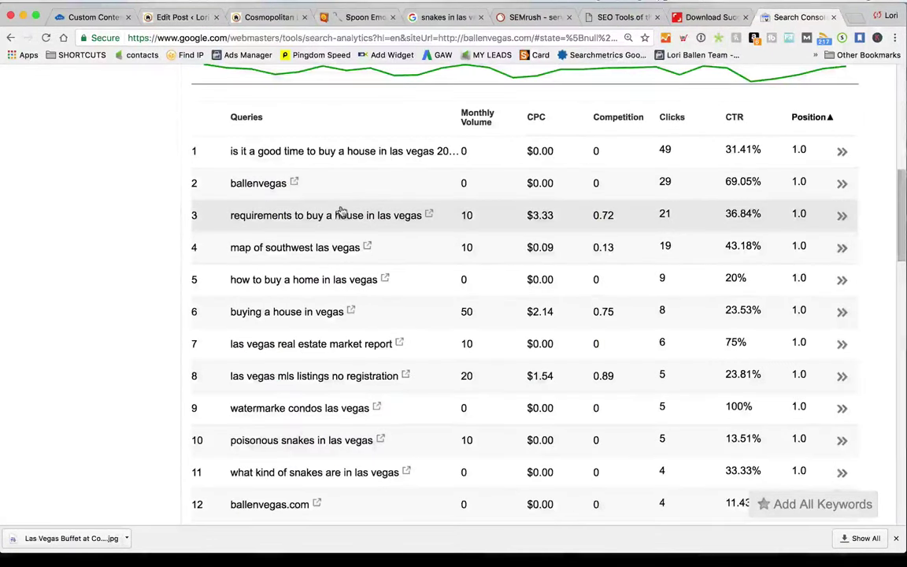
scroll(342, 211, "down", 4)
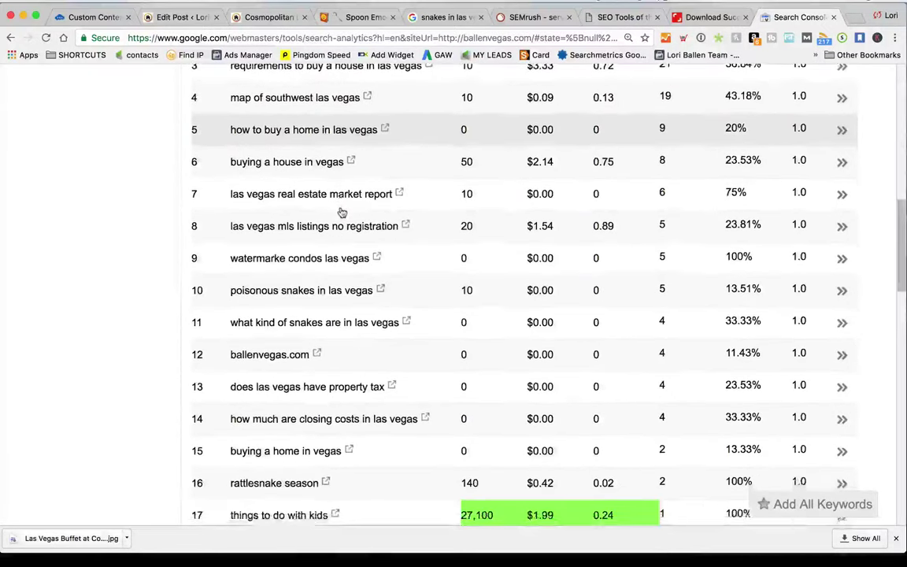
scroll(342, 211, "down", 3)
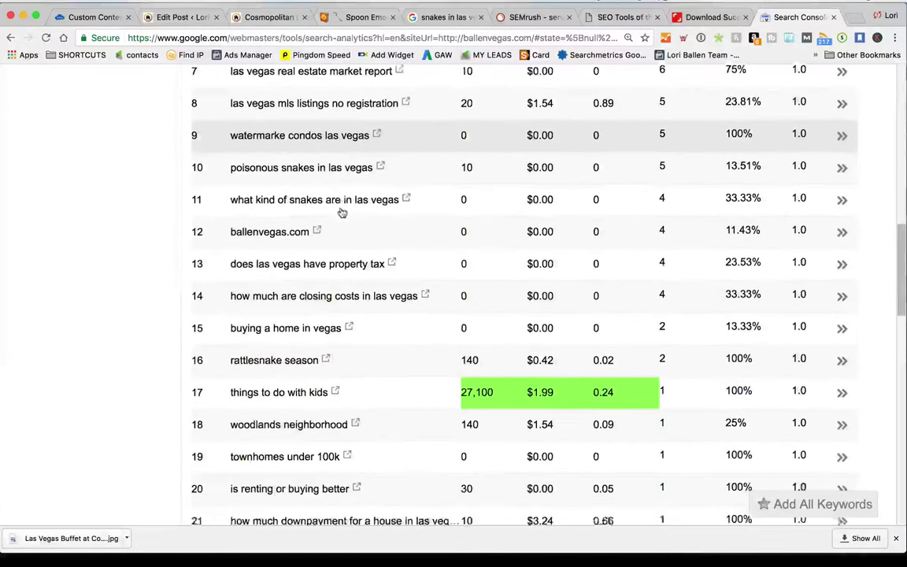
scroll(342, 211, "down", 3)
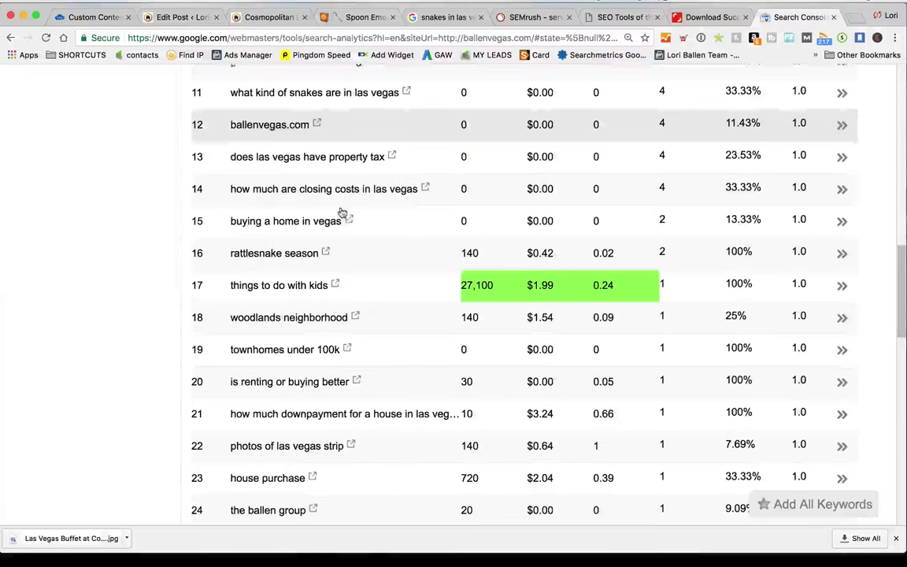
scroll(342, 211, "down", 1)
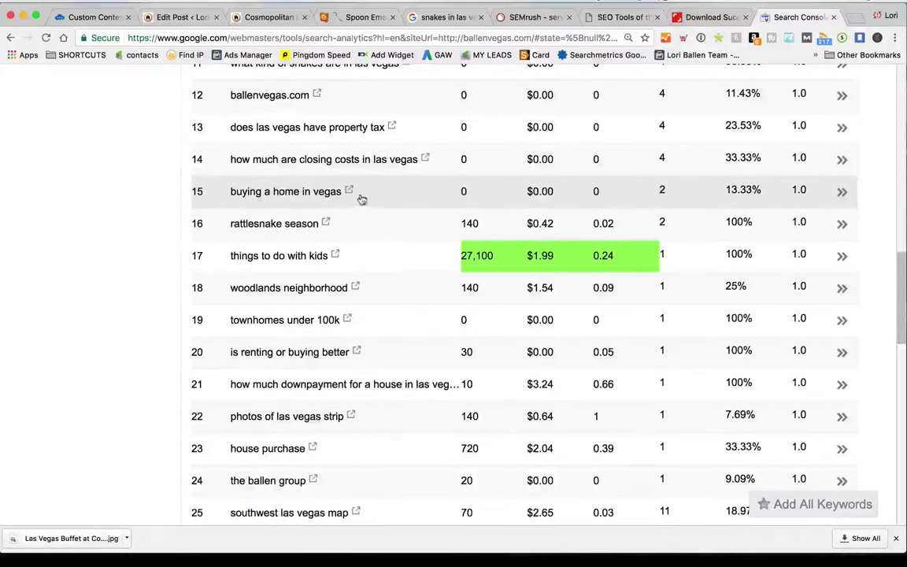
Open the Google search for 'buying a home in vegas' and reload the results
left_click(351, 192)
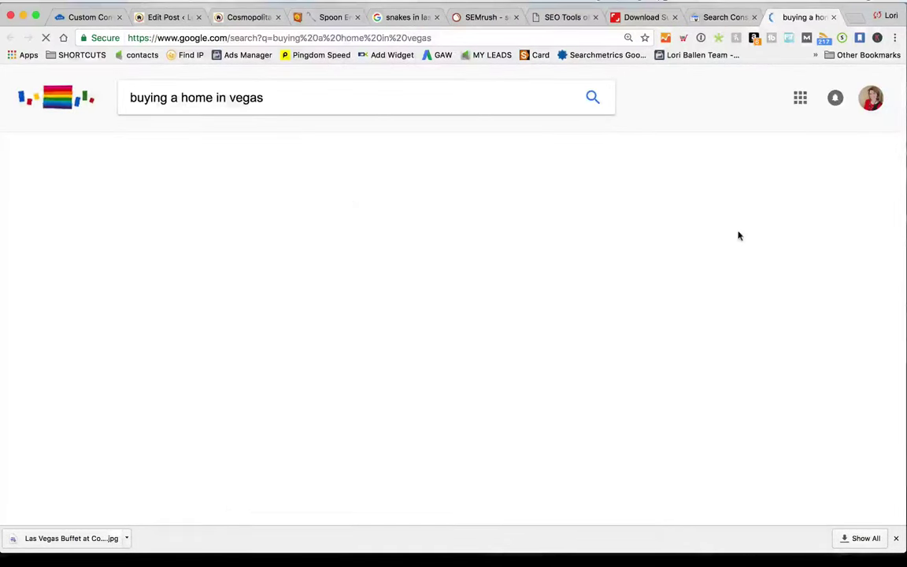
scroll(315, 260, "down", 5)
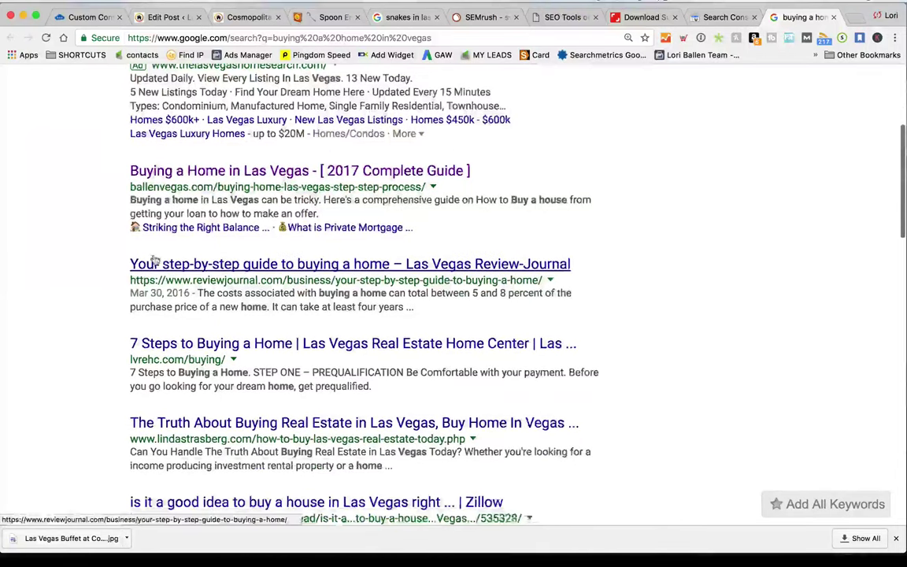
scroll(150, 244, "down", 1)
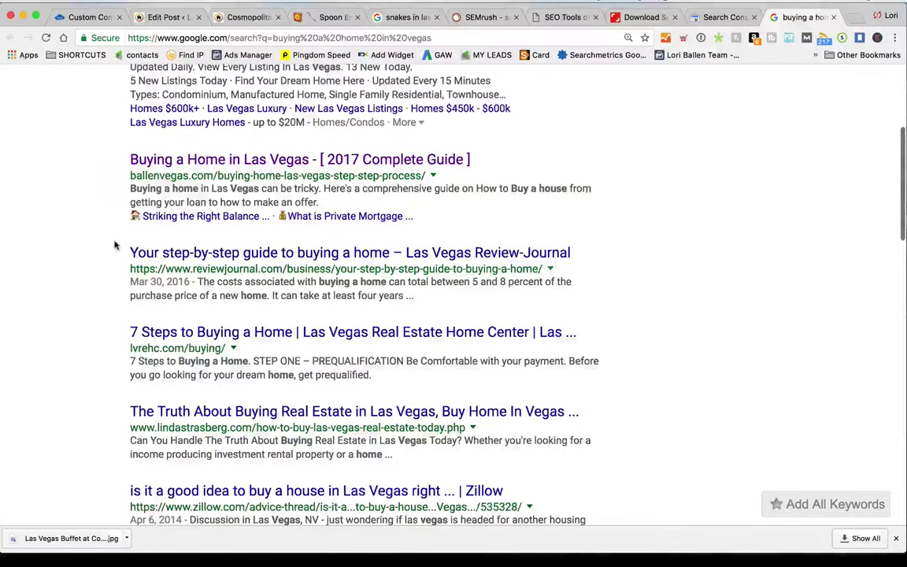
scroll(115, 245, "up", 5)
left_click(408, 495)
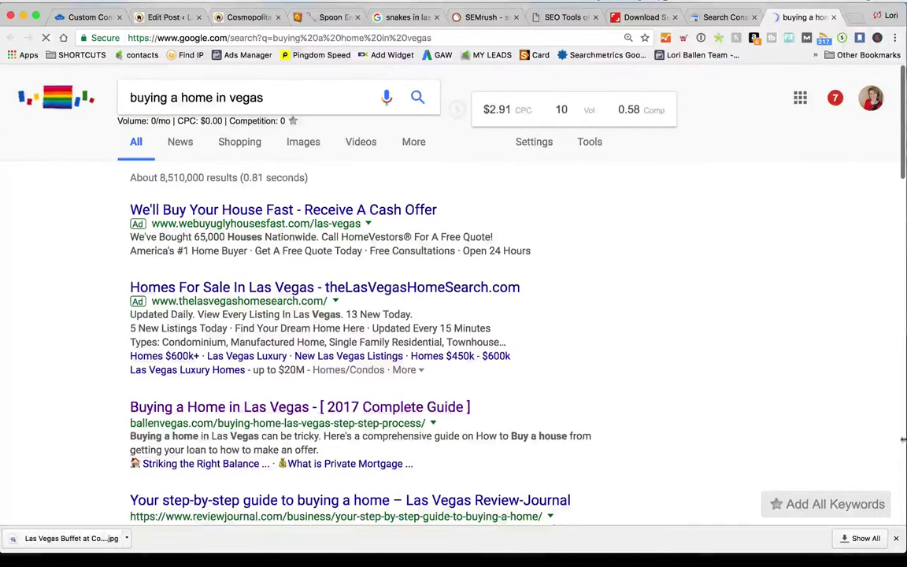
left_click_drag(290, 97, 92, 93)
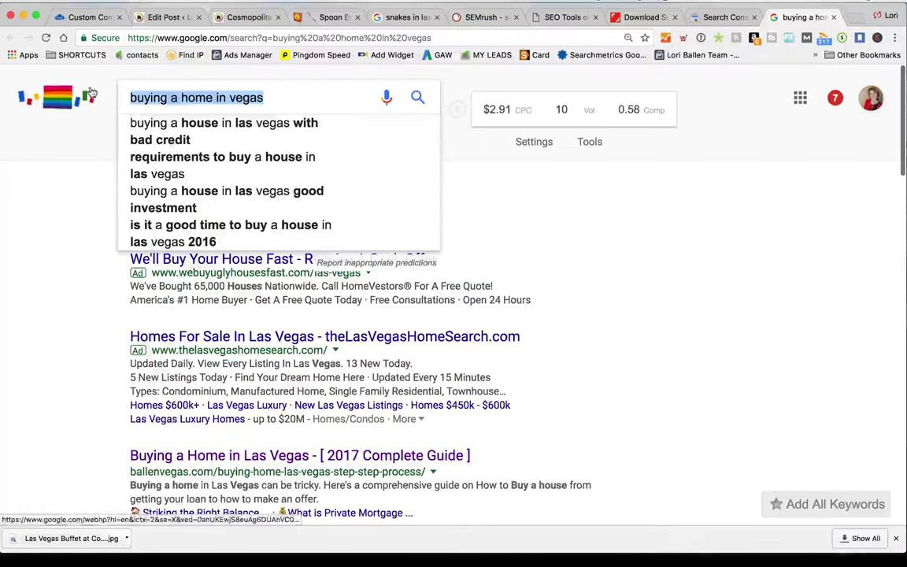
Scroll the results to check where ballenvegas.com's 2017 Complete Guide ranks
scroll(91, 278, "down", 3)
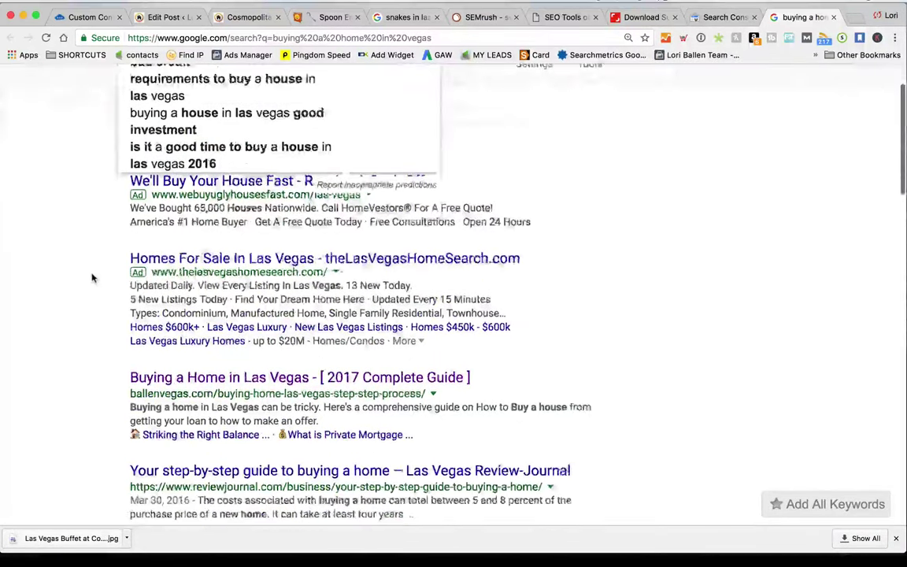
scroll(233, 213, "down", 2)
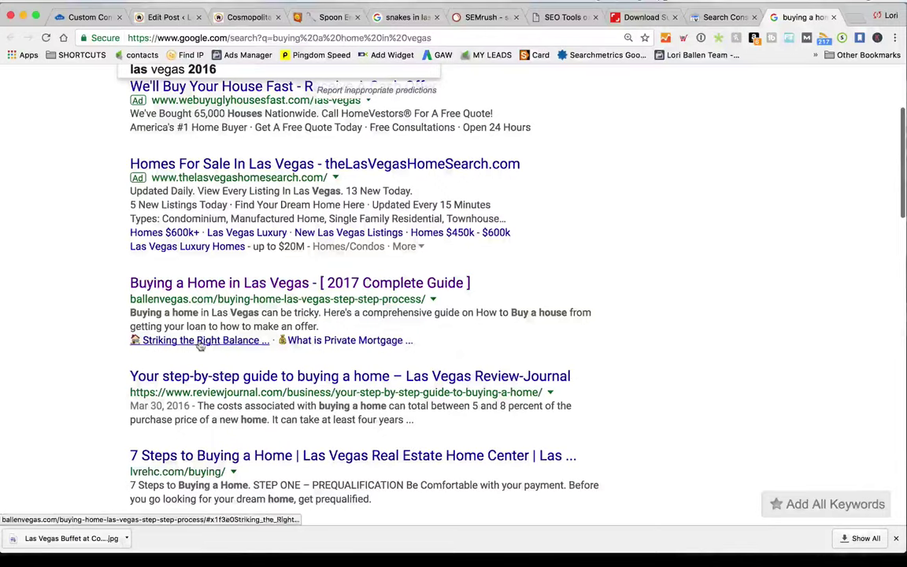
scroll(121, 364, "up", 2)
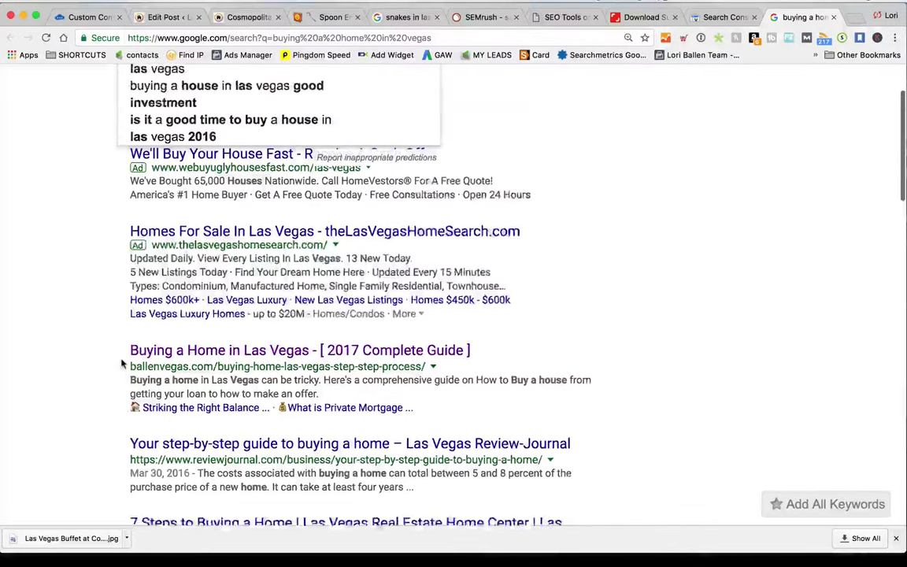
scroll(103, 364, "down", 5)
scroll(103, 363, "down", 3)
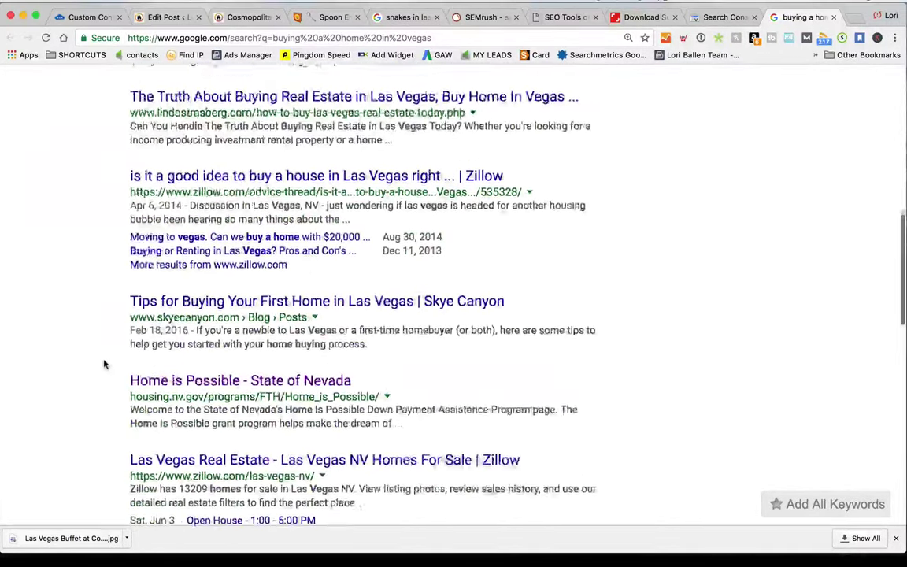
scroll(103, 363, "up", 5)
scroll(852, 338, "up", 1)
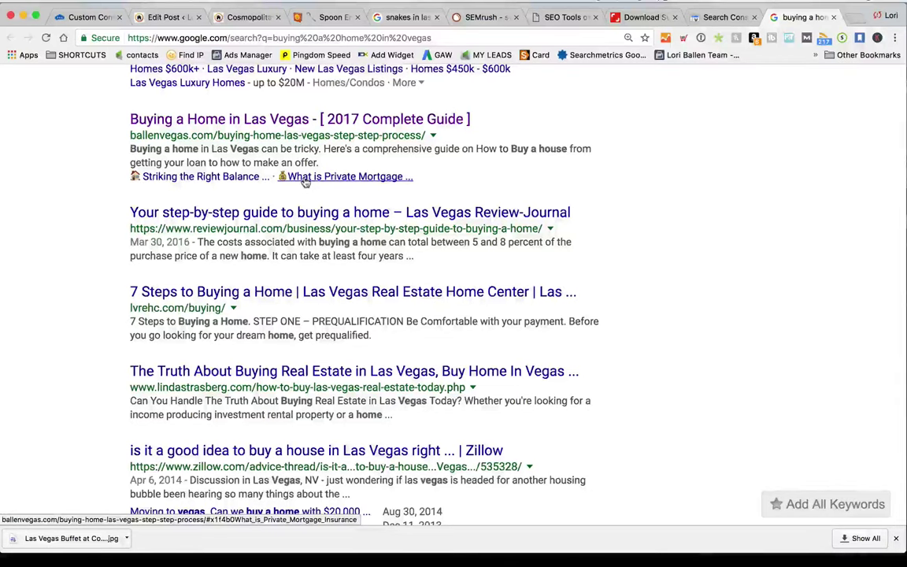
View the live preview of the Cosmopolitan Las Vegas post
left_click(319, 17)
left_click(254, 18)
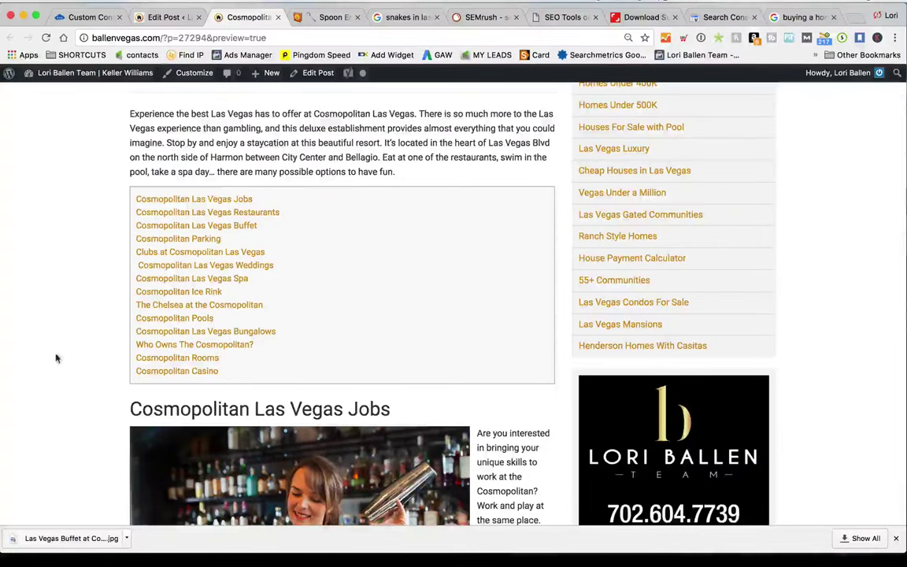
scroll(56, 358, "down", 15)
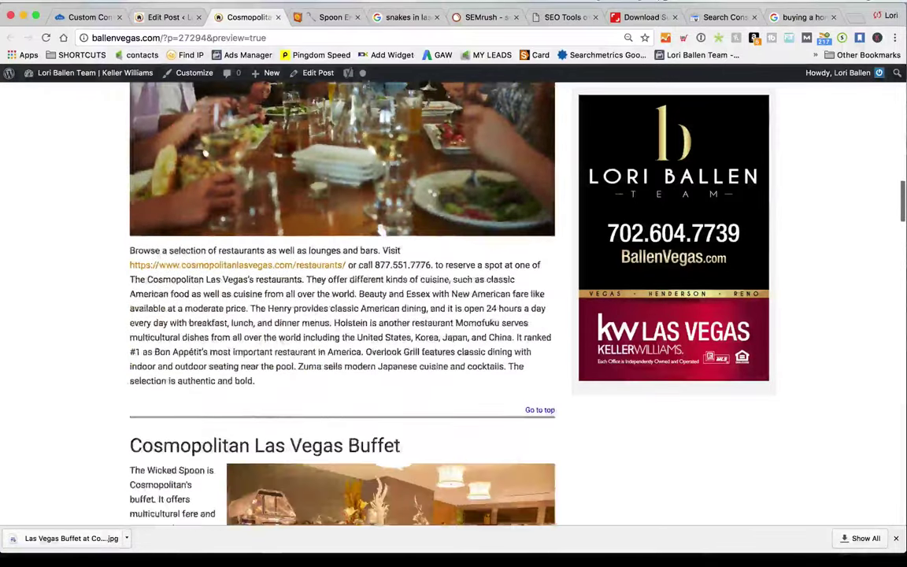
Scroll the post editor to Cosmopolitan Parking and move the Shutterstock tab beside it
key("ctrl+shift+Tab")
scroll(366, 512, "down", 10)
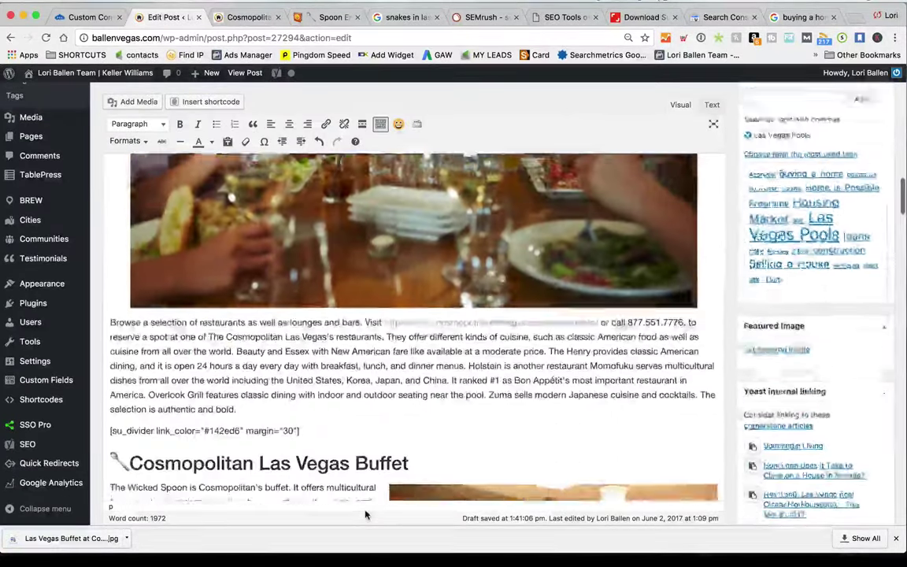
scroll(365, 511, "down", 10)
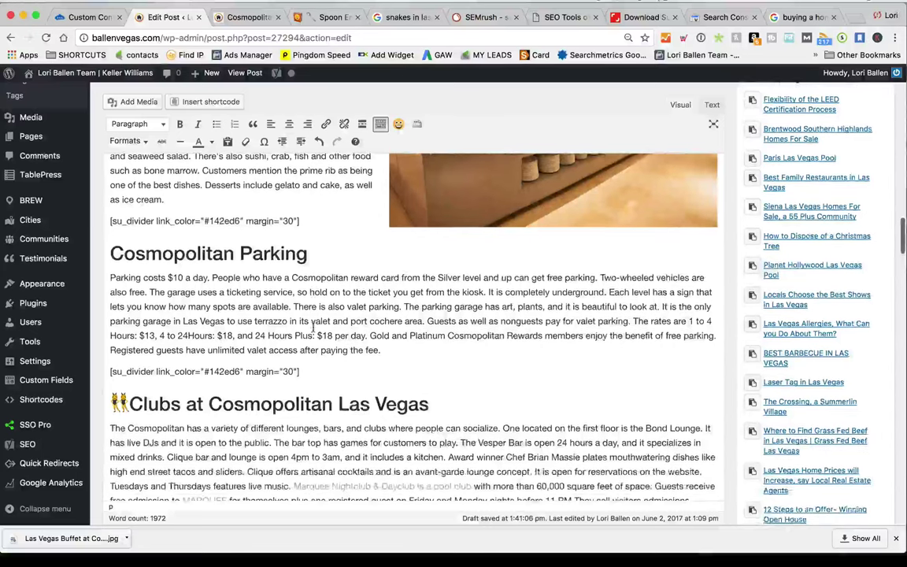
scroll(312, 326, "down", 3)
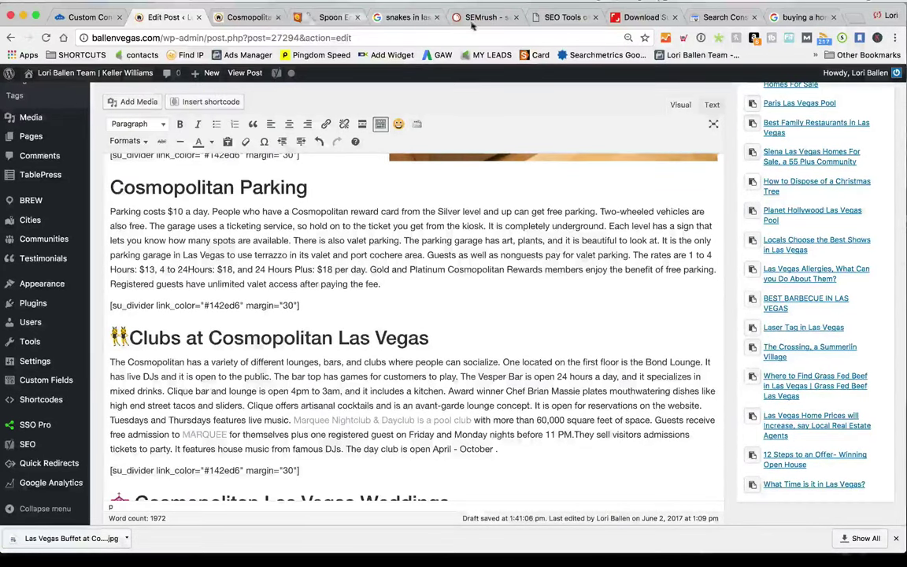
left_click_drag(644, 16, 271, 16)
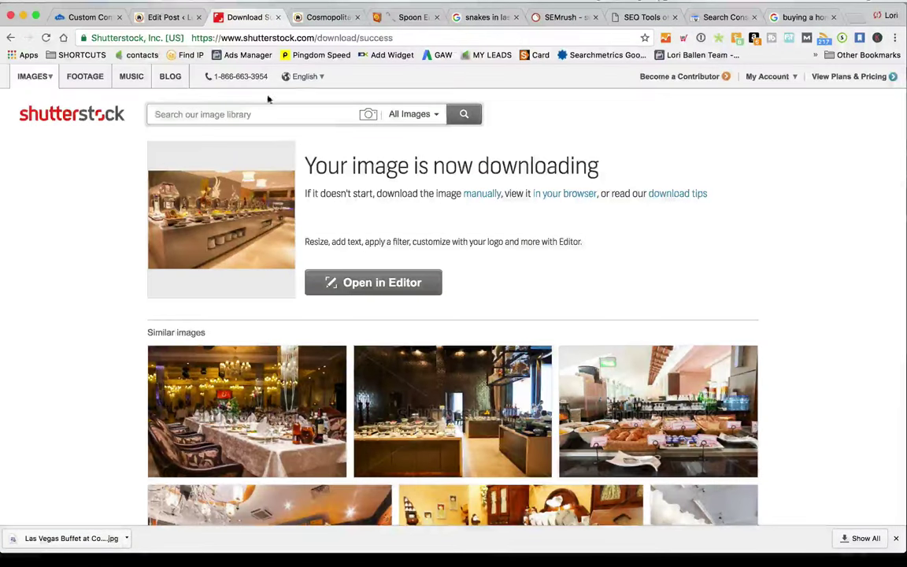
Search Shutterstock for 'par' and open the underground parking with cars photo
type("parking")
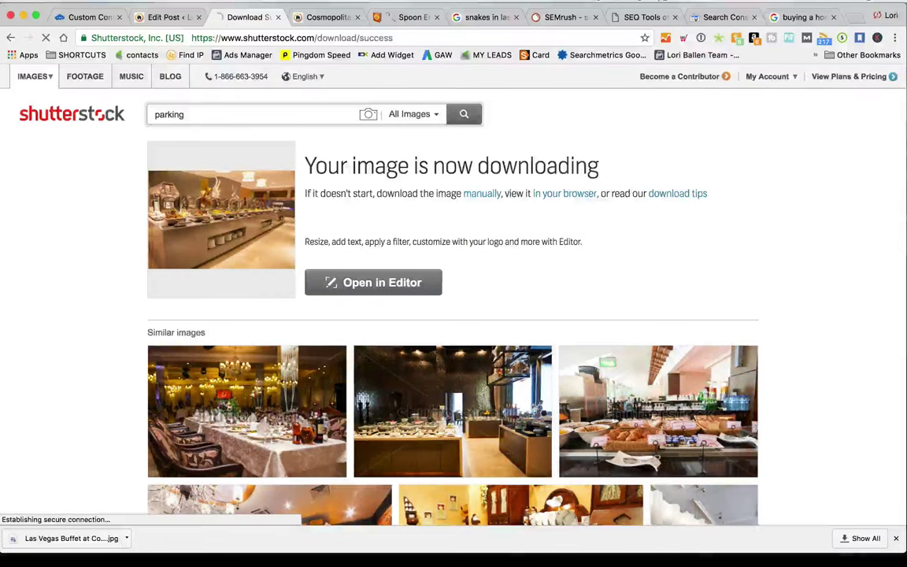
key("Return")
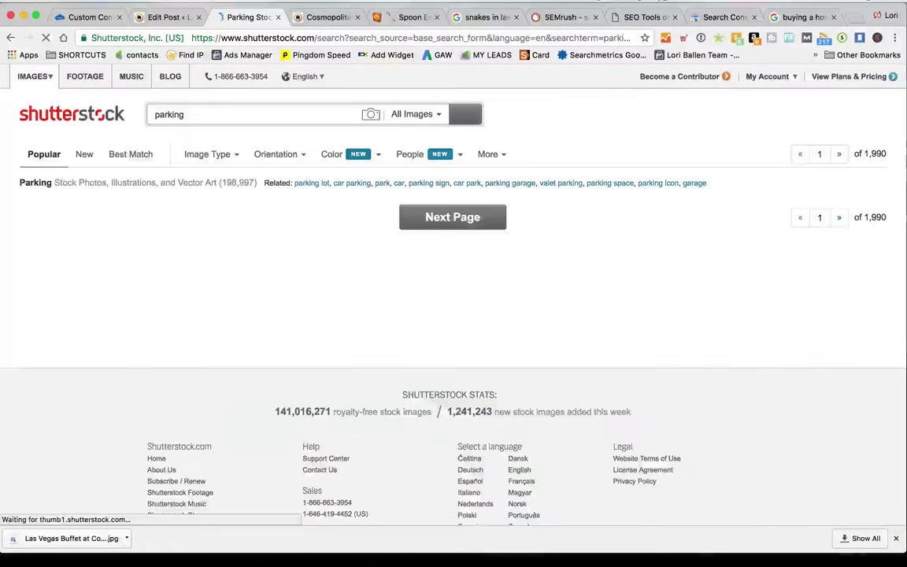
scroll(689, 253, "down", 4)
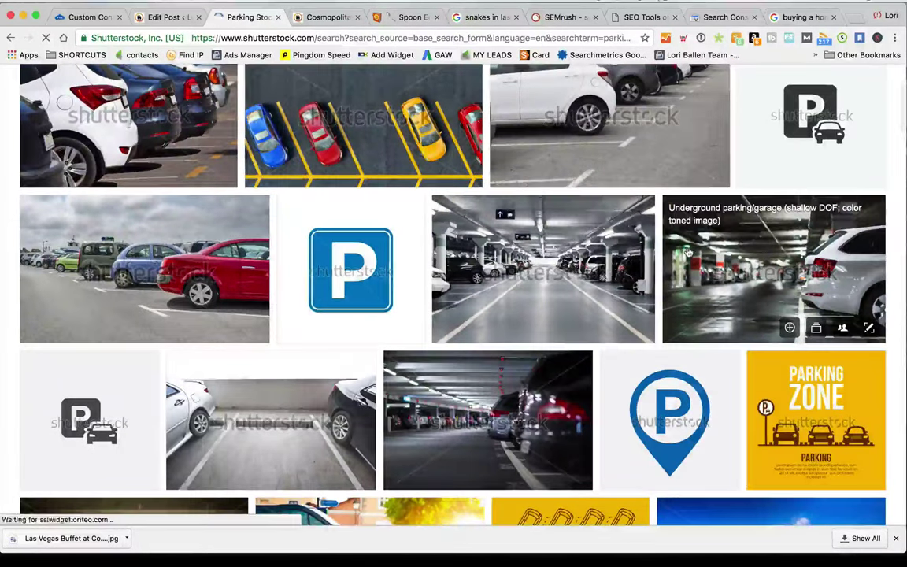
left_click(587, 270)
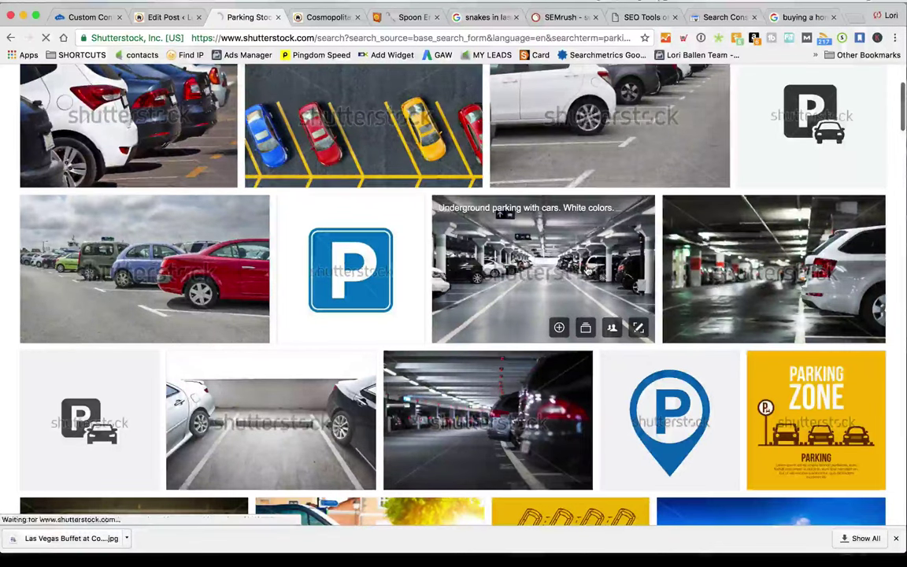
Download the medium size, saving it as 'Parking in a Las Vegas Hotel like Cosmopolitan'
left_click(513, 166)
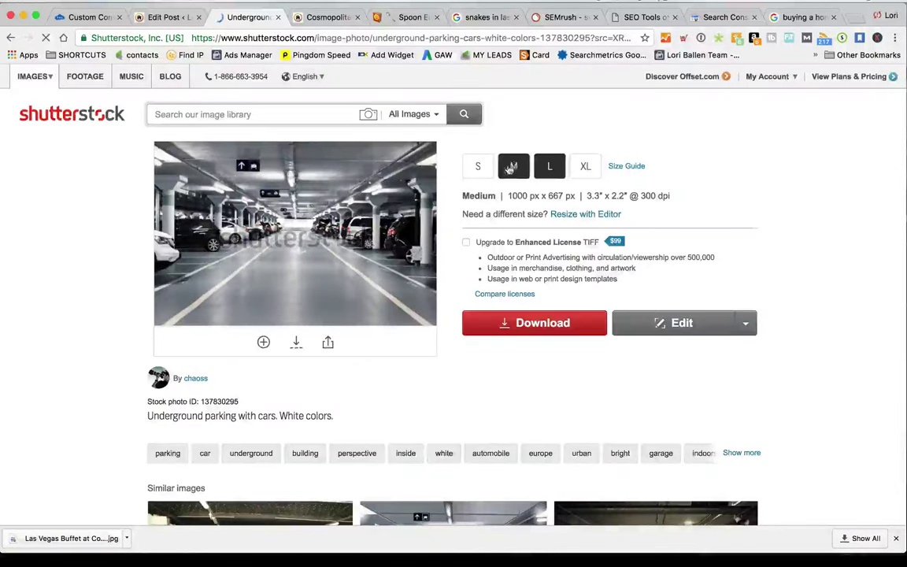
left_click(529, 326)
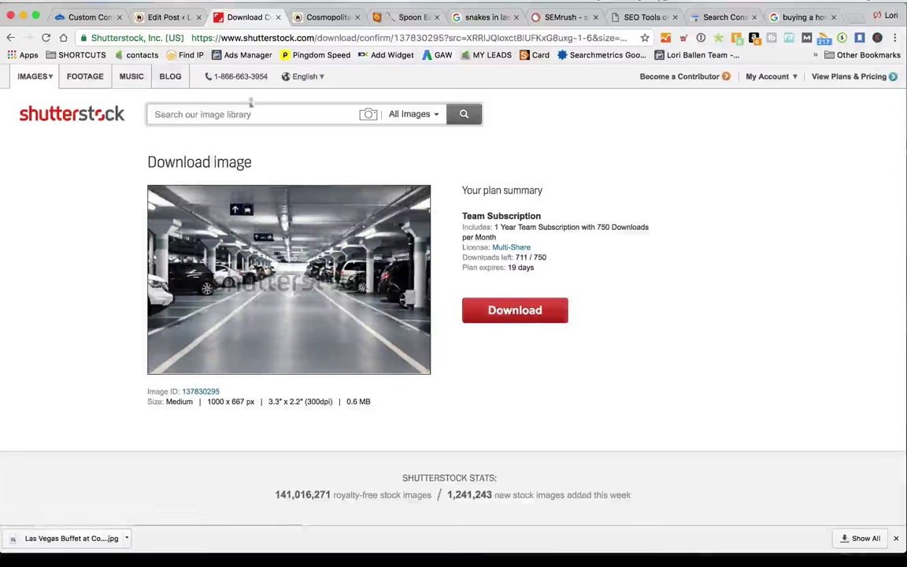
left_click(520, 318)
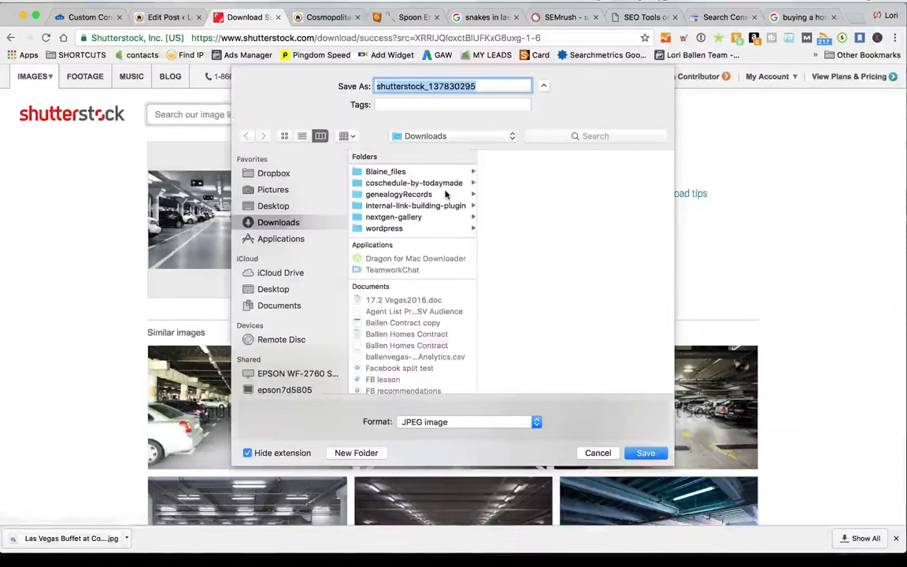
type("Parking in a Las")
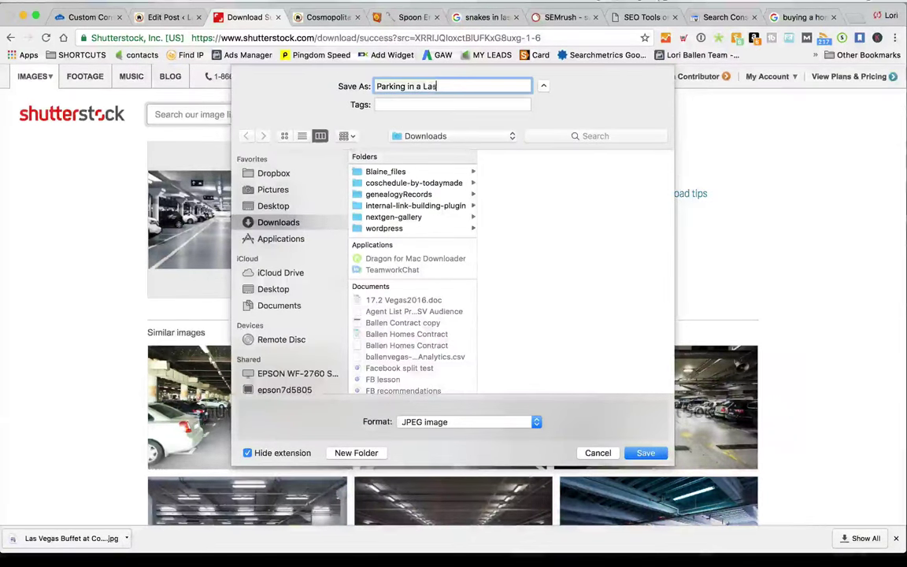
type(" Vegas Hotel like Cos")
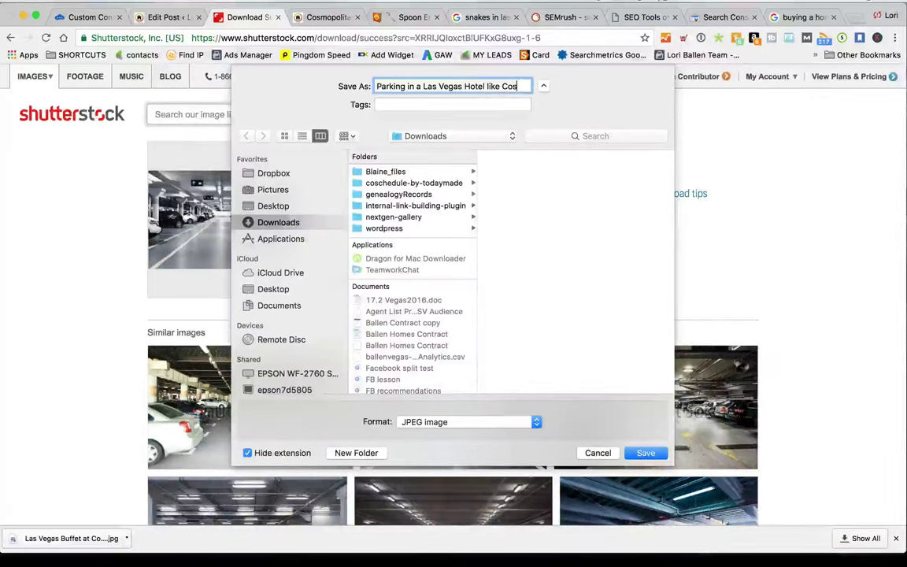
type("mopolita")
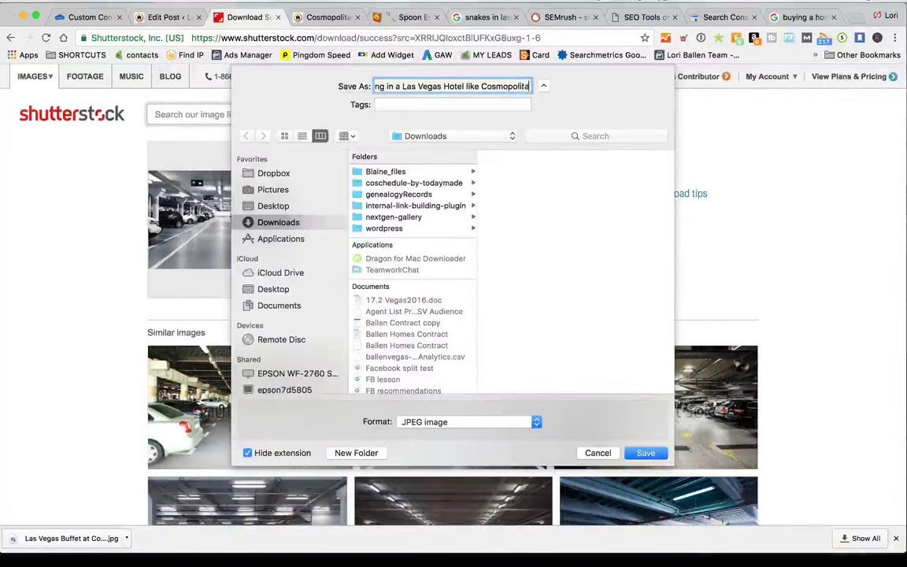
type("n")
left_click(646, 453)
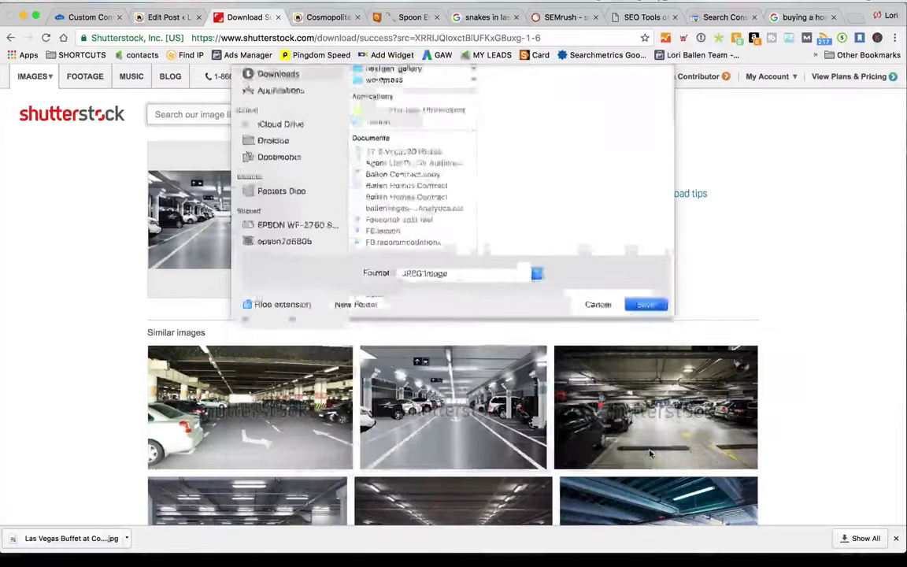
left_click(166, 16)
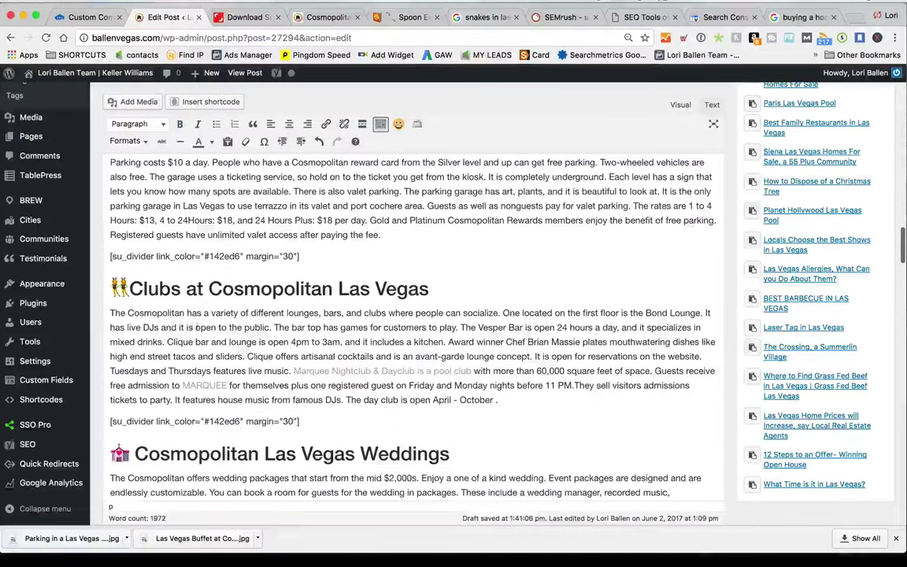
Upload 'Parking in a Las Vegas Hotel like Cosmopolitan.jpg' via Add Media, found by searching 'parking'
scroll(149, 110, "up", 3)
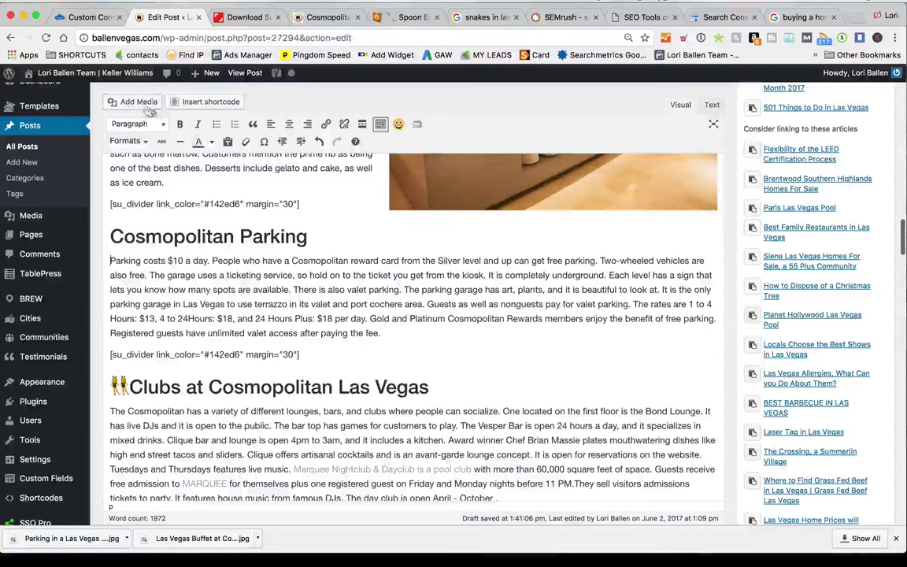
left_click(133, 100)
left_click(158, 120)
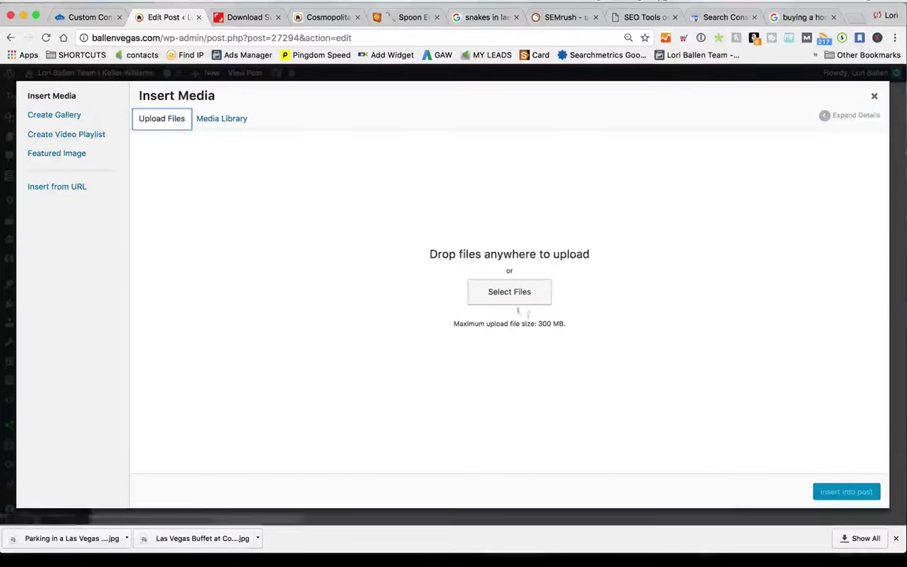
left_click(497, 291)
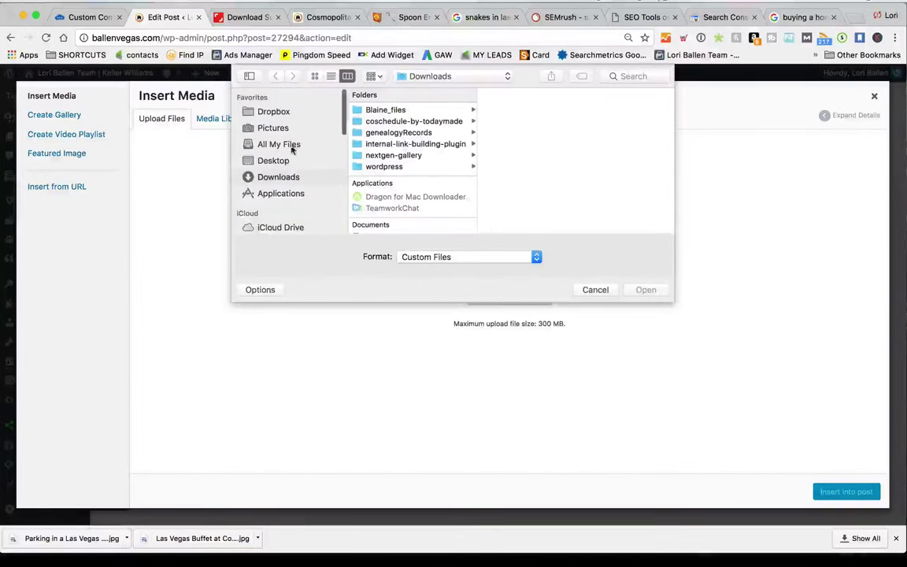
left_click(636, 76)
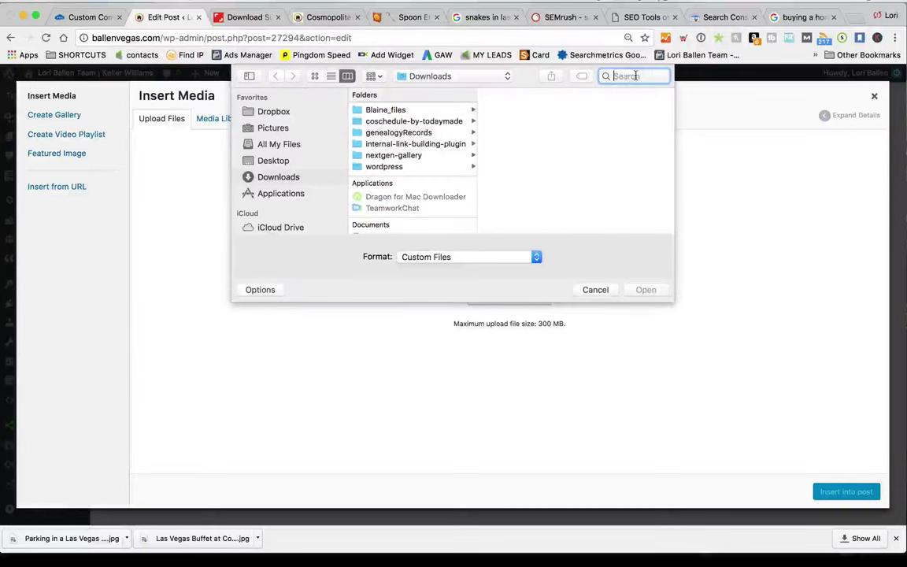
type("parking")
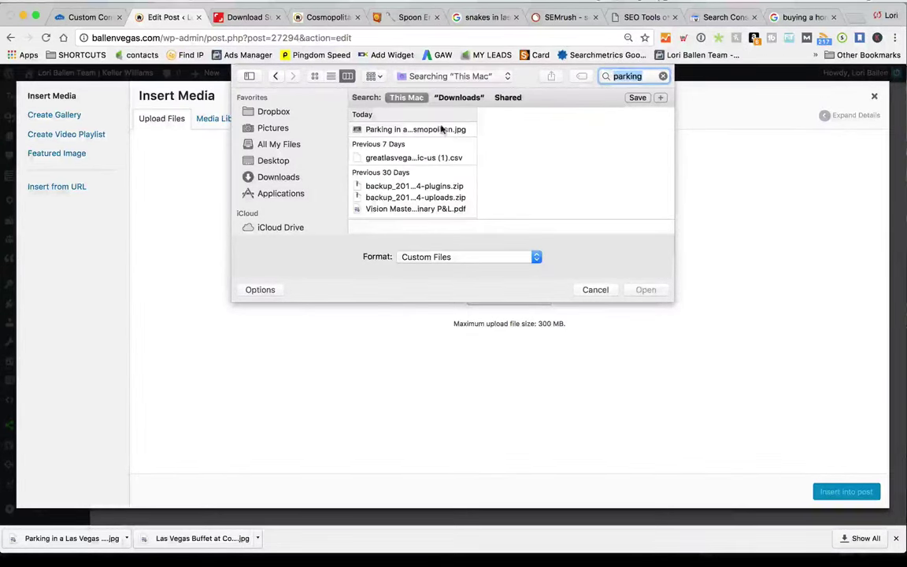
left_click(441, 129)
left_click(657, 290)
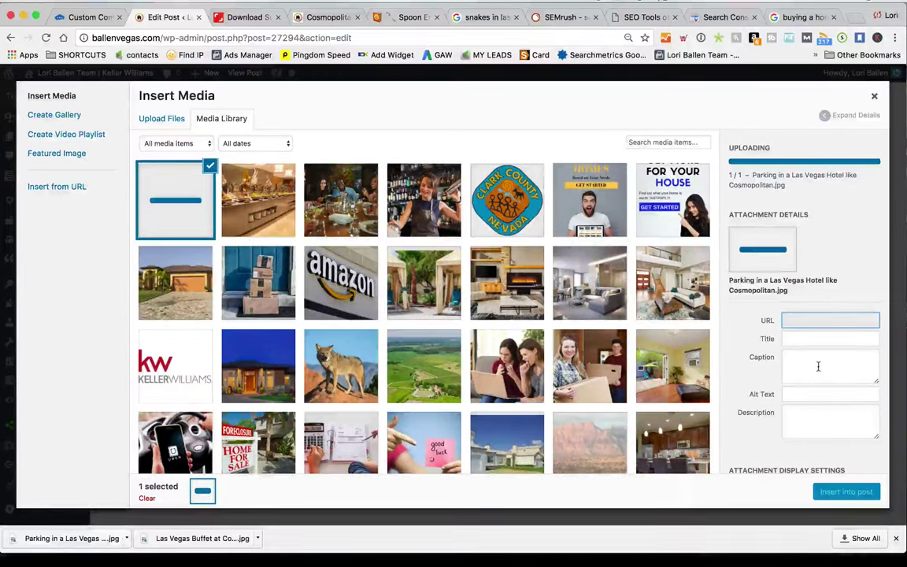
Give the parking photo alt text 'Cars in a Garage at a Hotel Casino in Las Vegas' and insert it
scroll(823, 333, "down", 2)
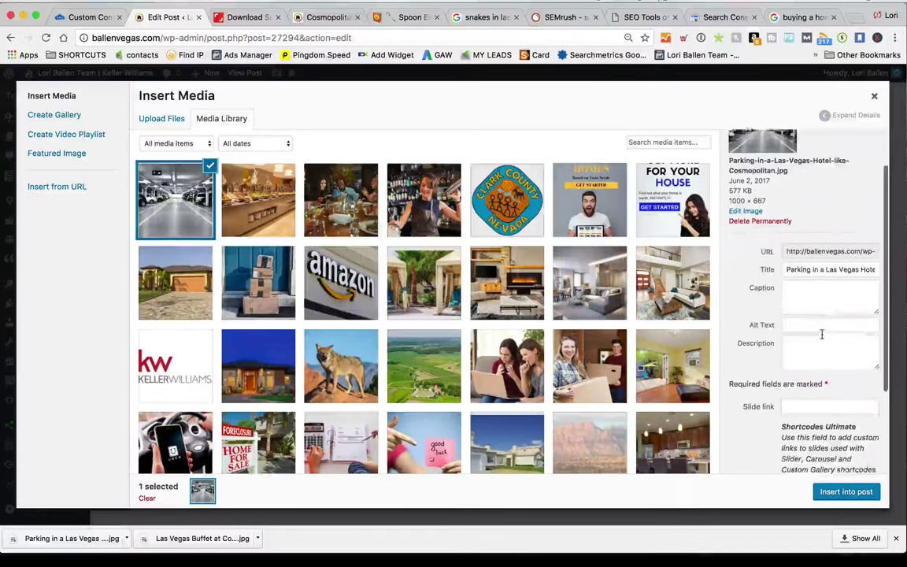
left_click(812, 316)
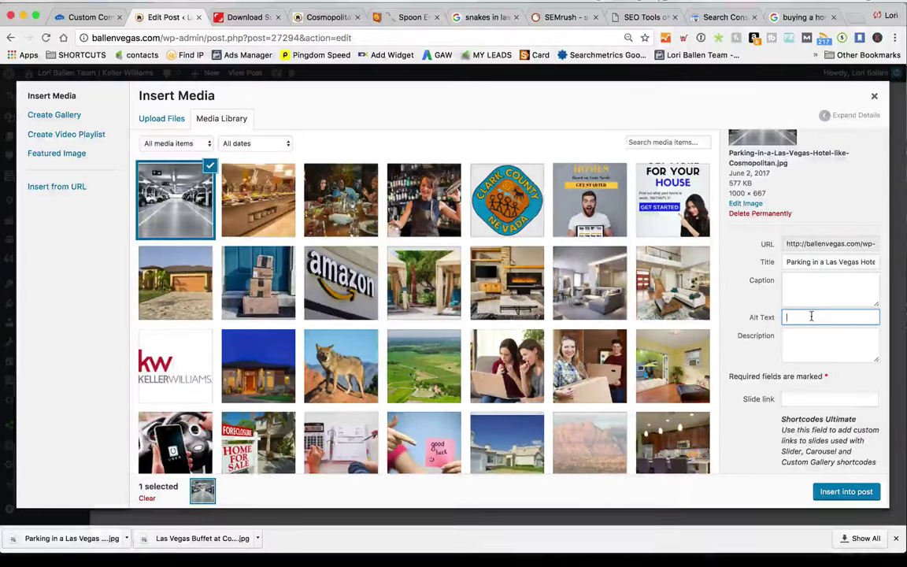
type("Cars in a Ga")
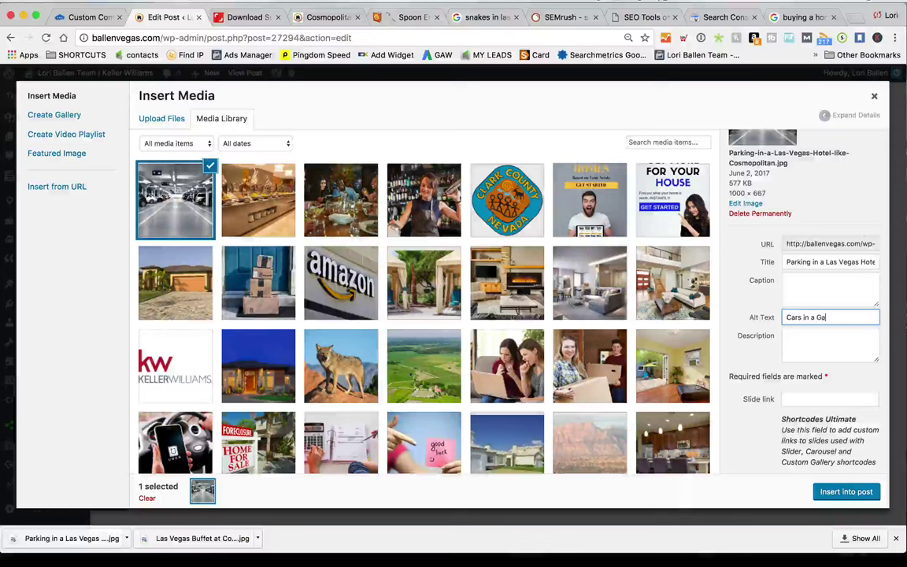
type("rage ")
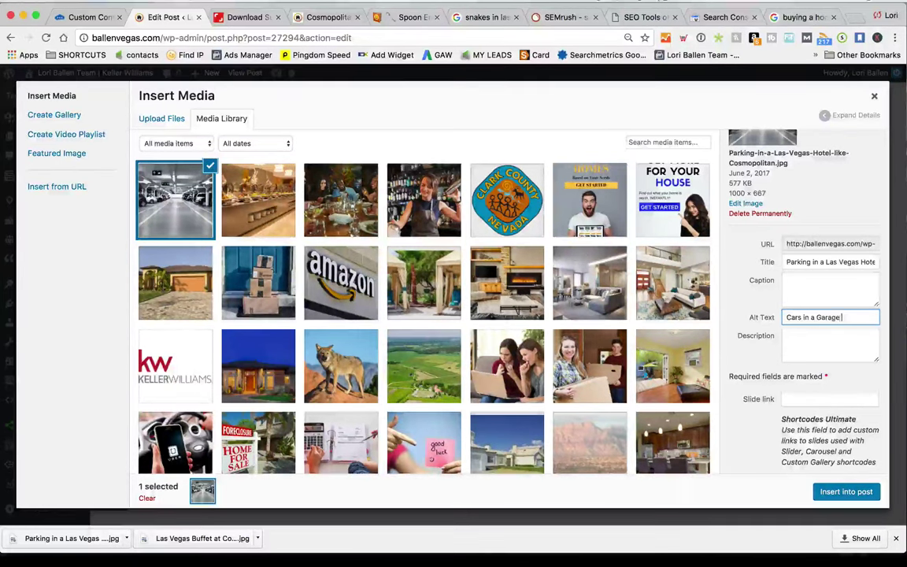
type("at a Hotel Cas")
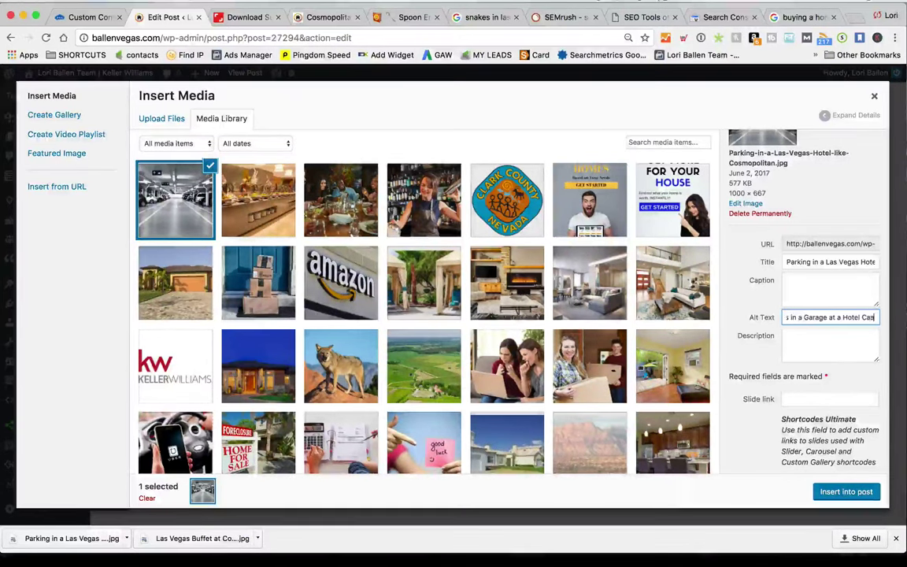
type("ino in")
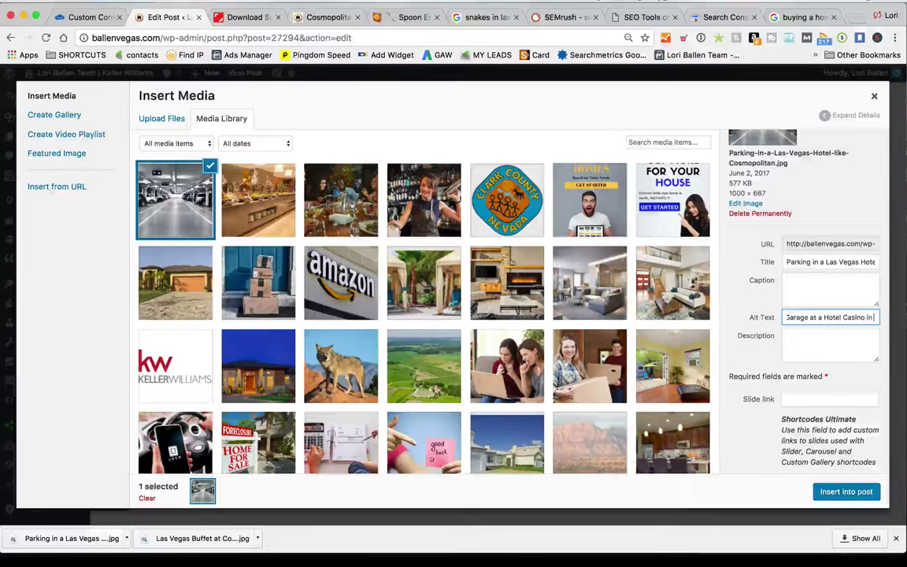
type(" Las Vegas")
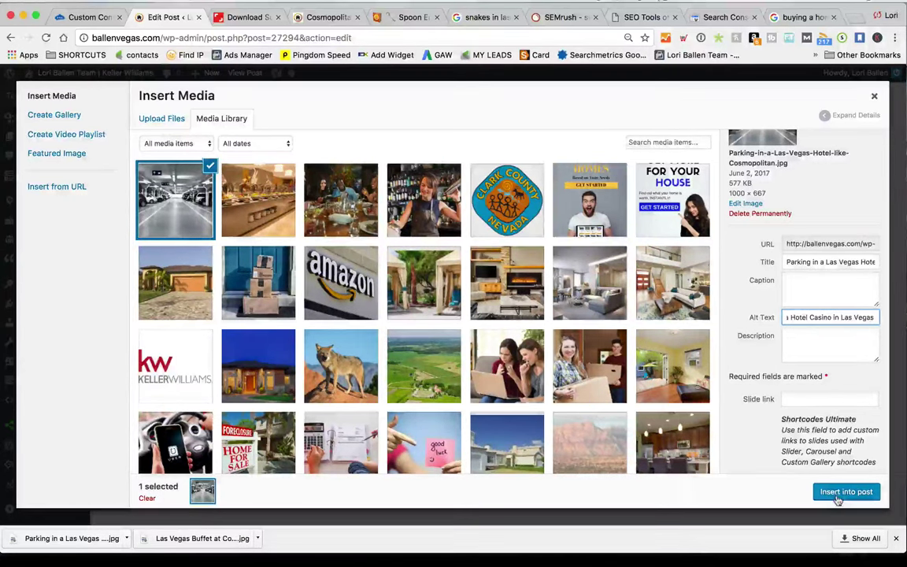
left_click(819, 492)
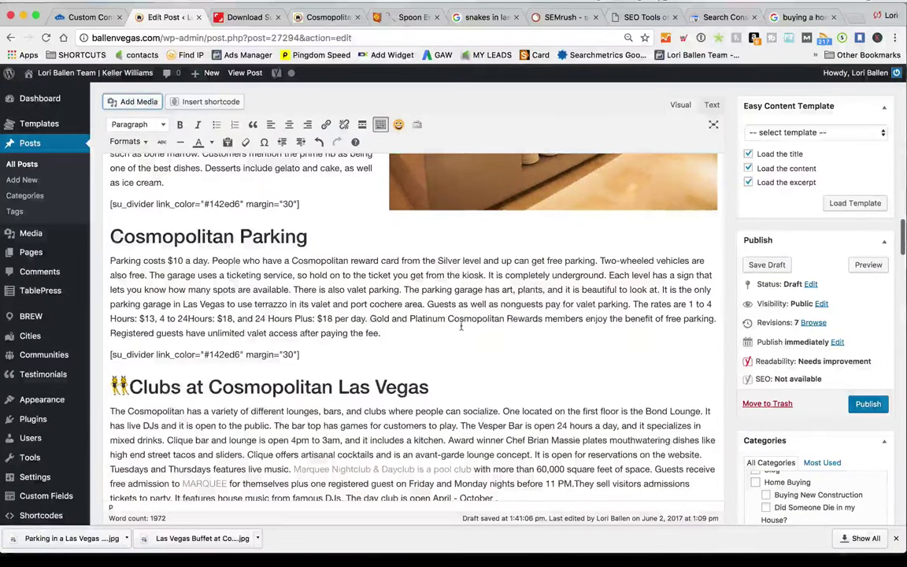
Centre the inserted parking image, then open and close its details without changes
scroll(512, 354, "down", 3)
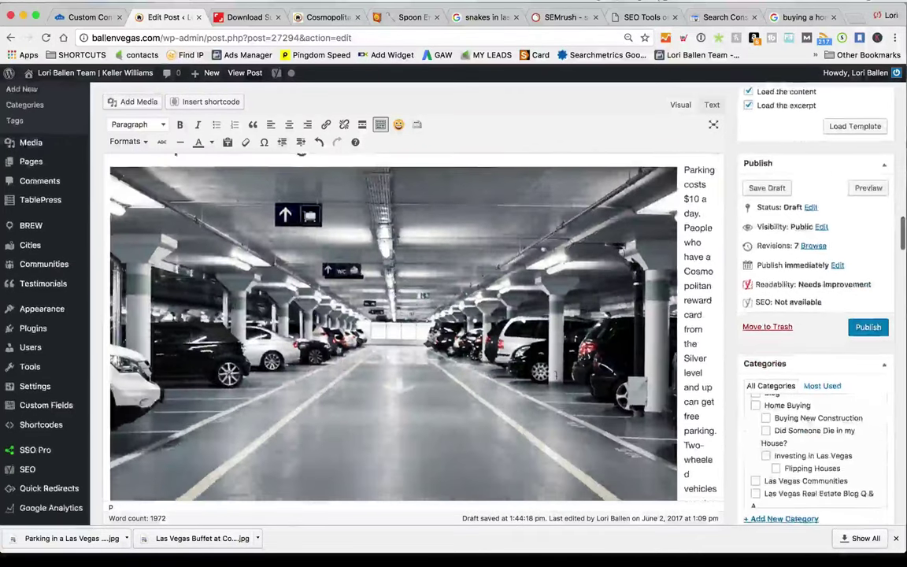
scroll(556, 375, "up", 2)
left_click(556, 376)
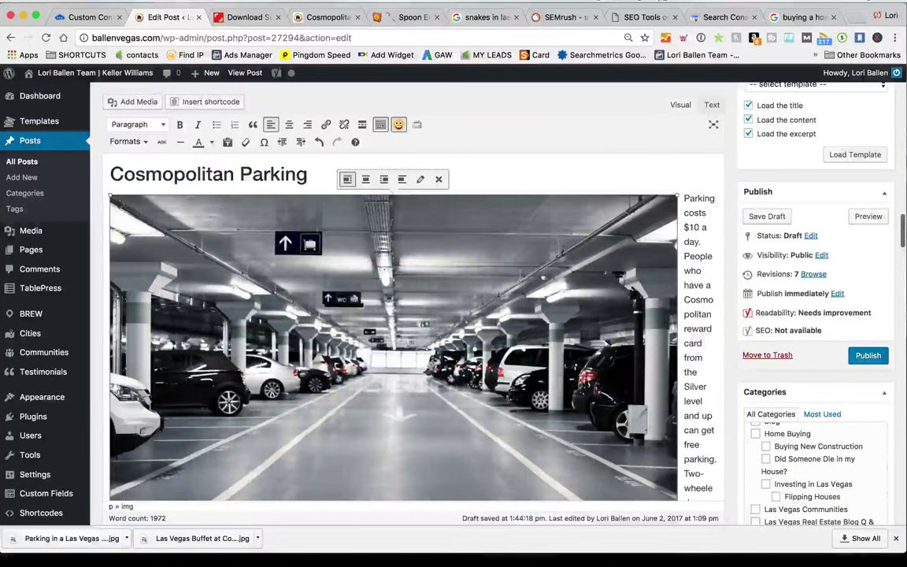
left_click(367, 179)
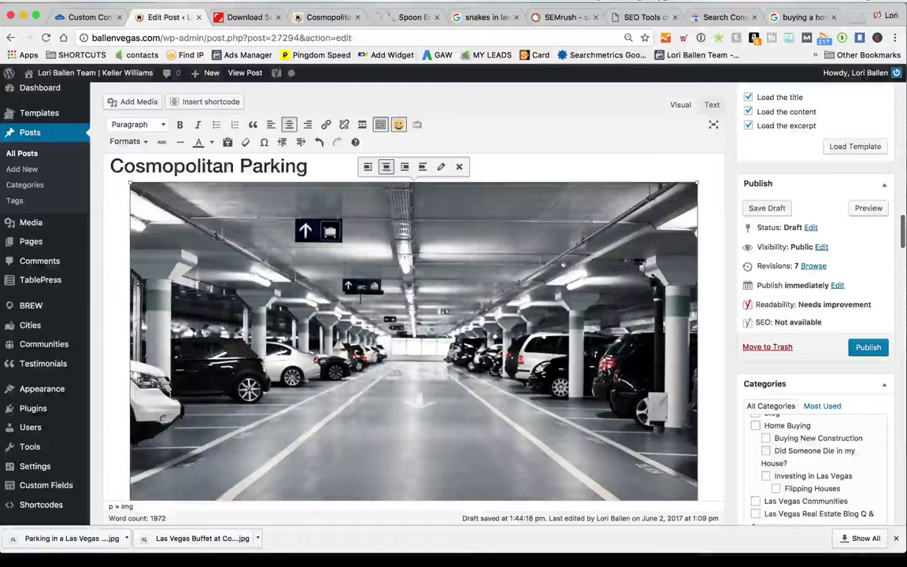
scroll(394, 315, "down", 4)
scroll(393, 315, "up", 2)
scroll(442, 196, "up", 2)
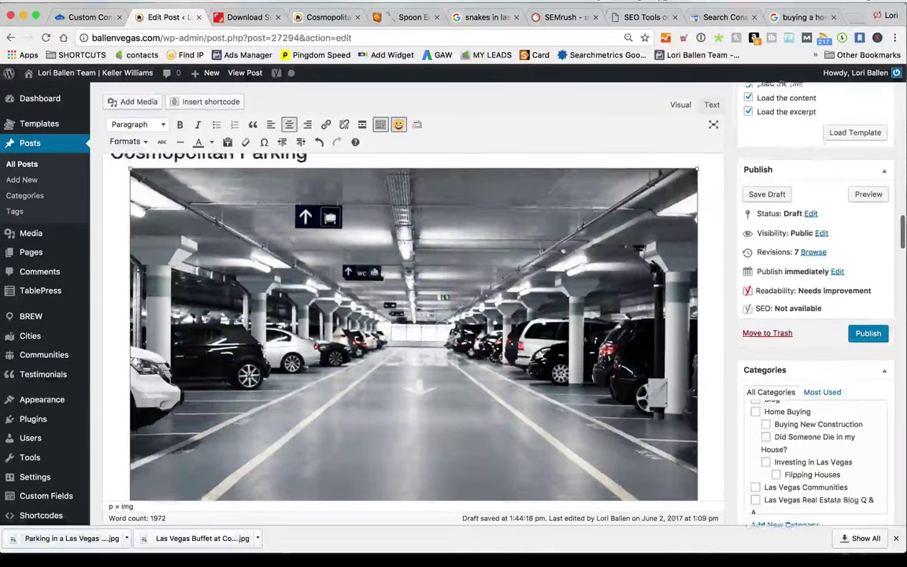
left_click(440, 159)
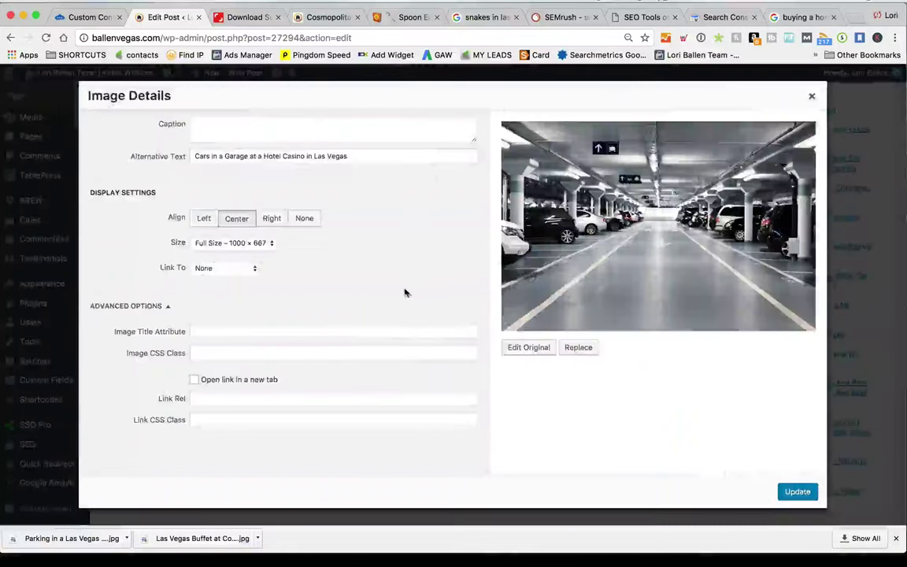
left_click(812, 96)
Place the cursor in the Clubs paragraph and return to Shutterstock
scroll(381, 350, "down", 3)
scroll(381, 350, "down", 5)
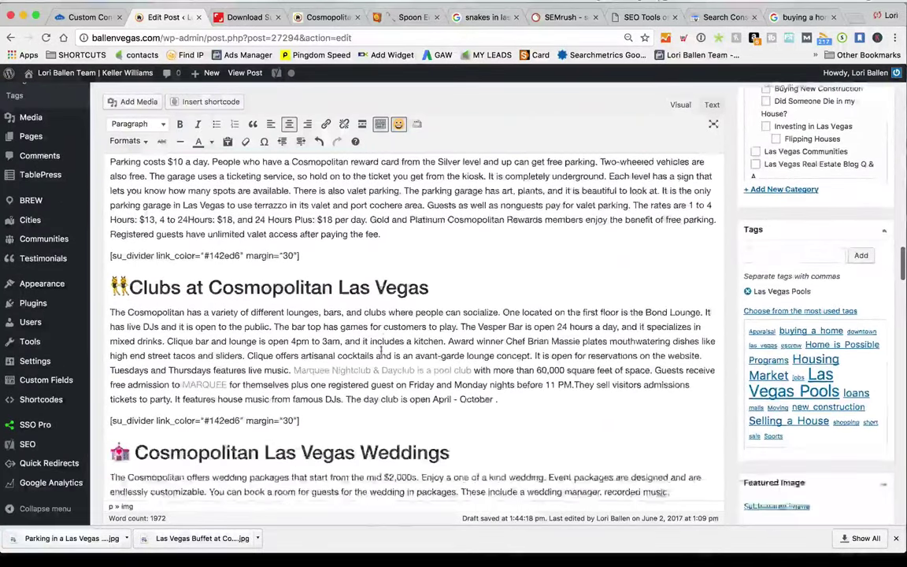
left_click(322, 213)
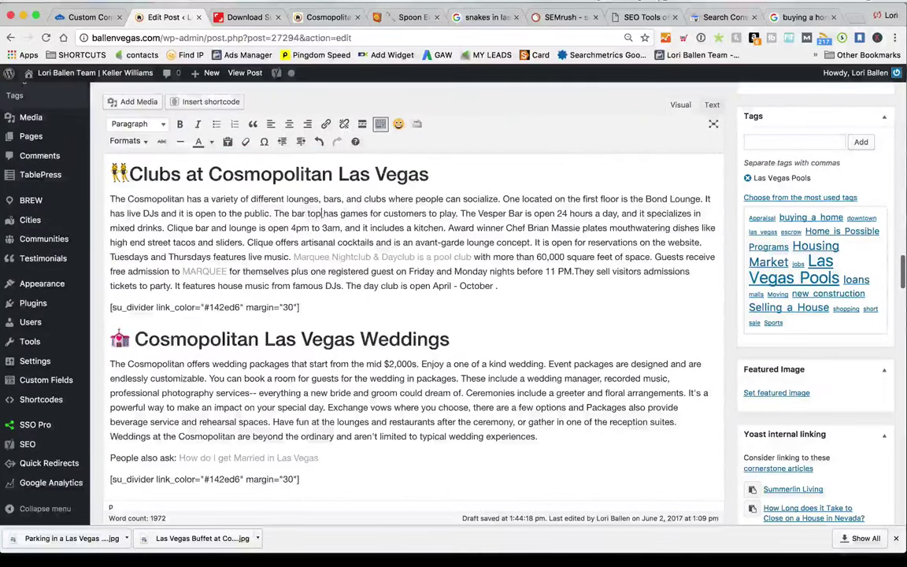
left_click(253, 18)
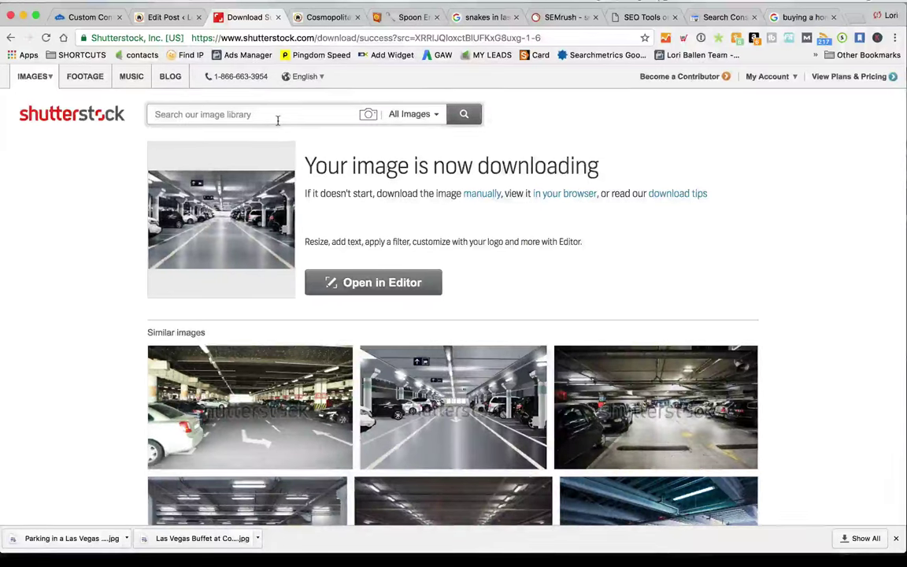
Search Shutterstock for 'nightclub' and open the friends toasting photo
type("night")
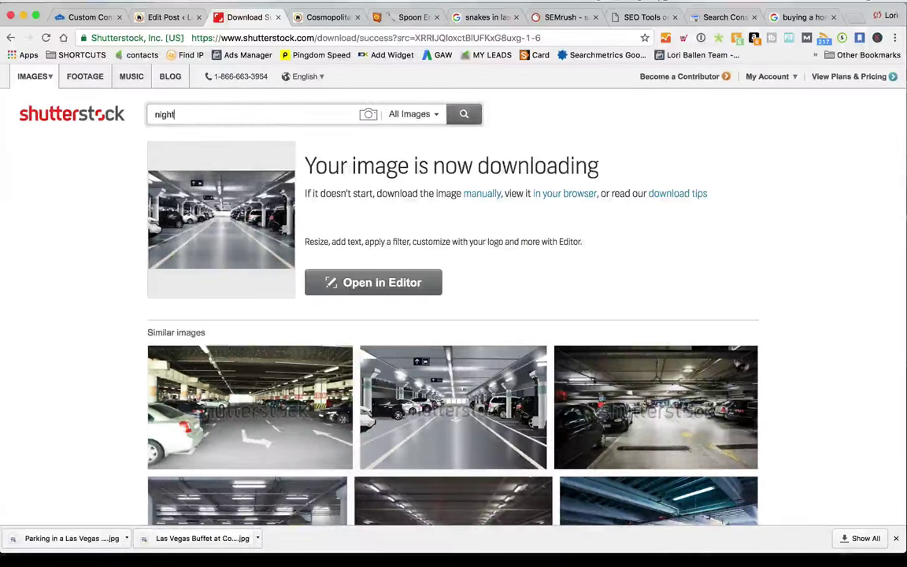
type("club")
key("Return")
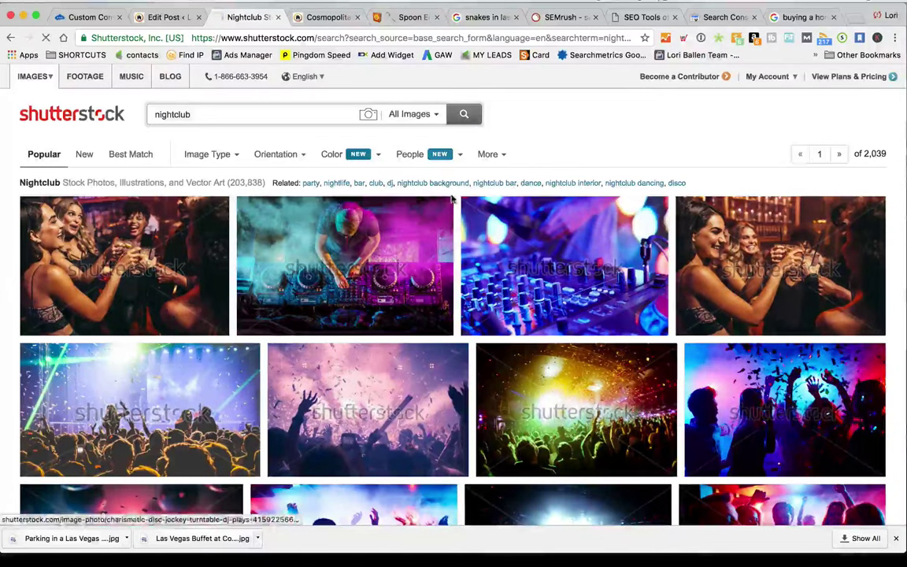
left_click(164, 257)
Download the medium size and save it as 'Nighclub in Las Vegas.jpg'
left_click(520, 177)
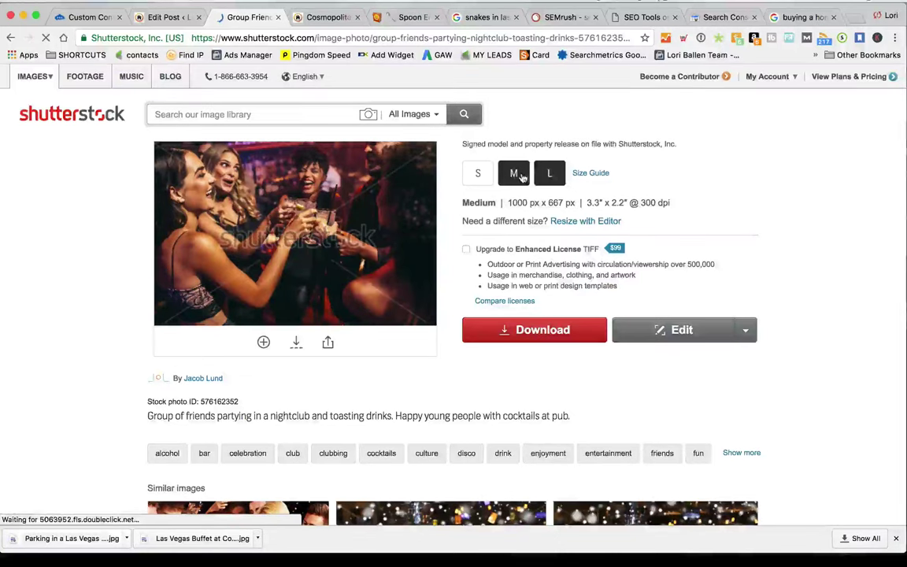
left_click(542, 332)
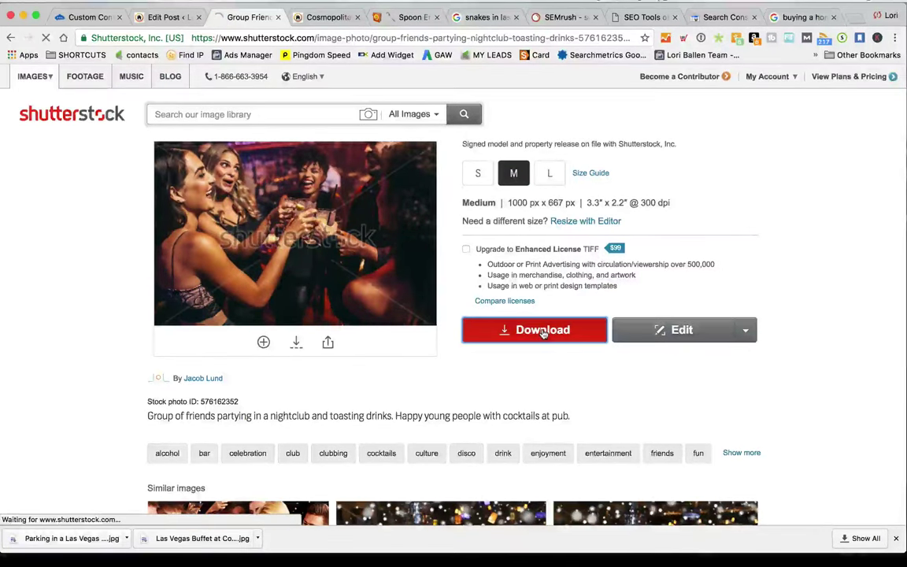
left_click(518, 311)
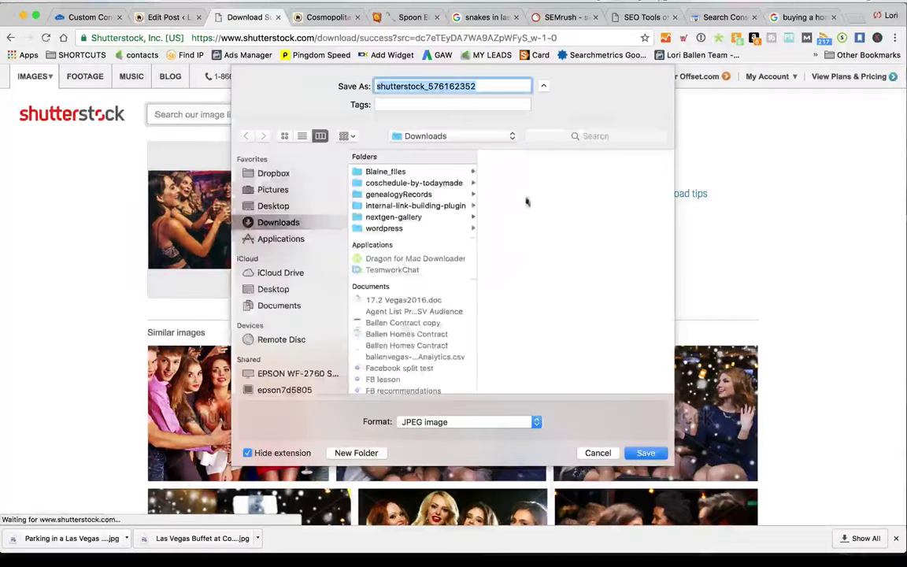
type("Nig")
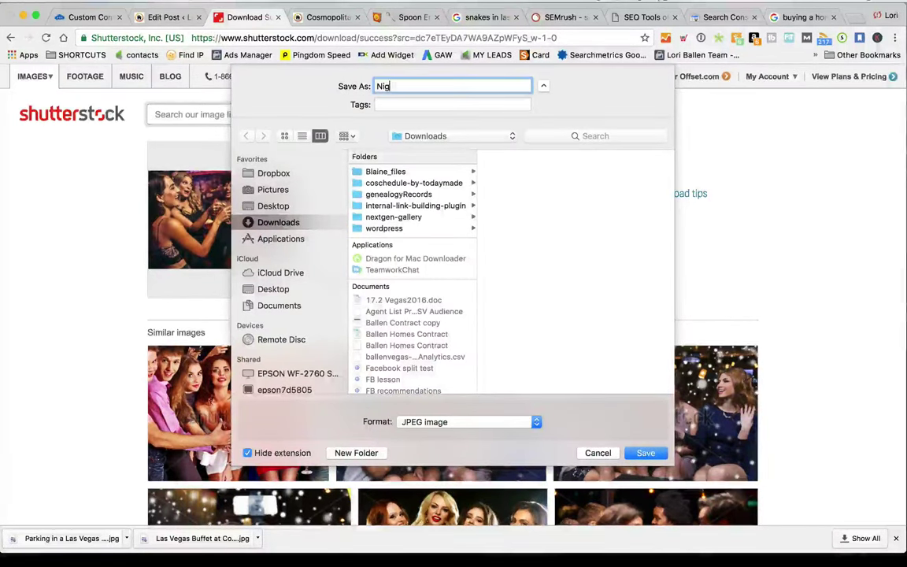
type("hclub")
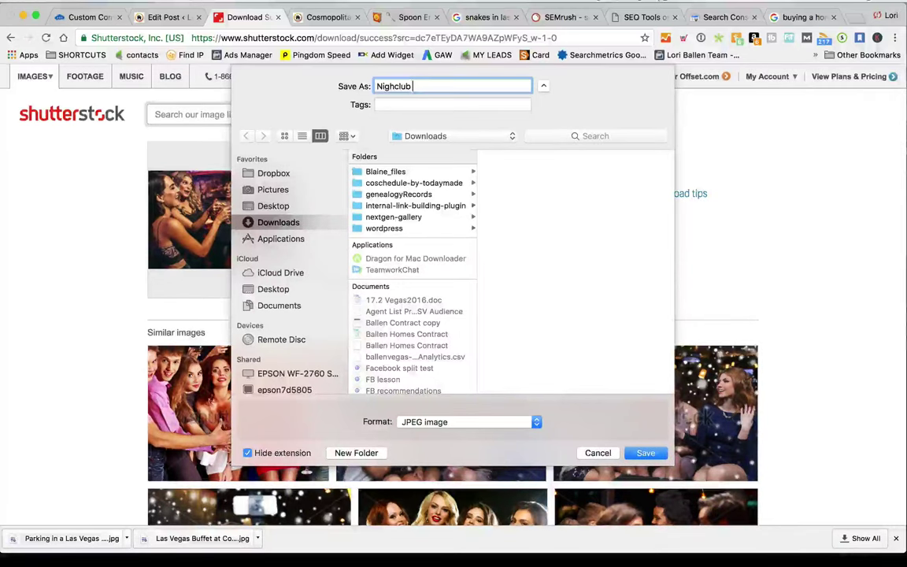
type(" in Las Vagas")
key("Return")
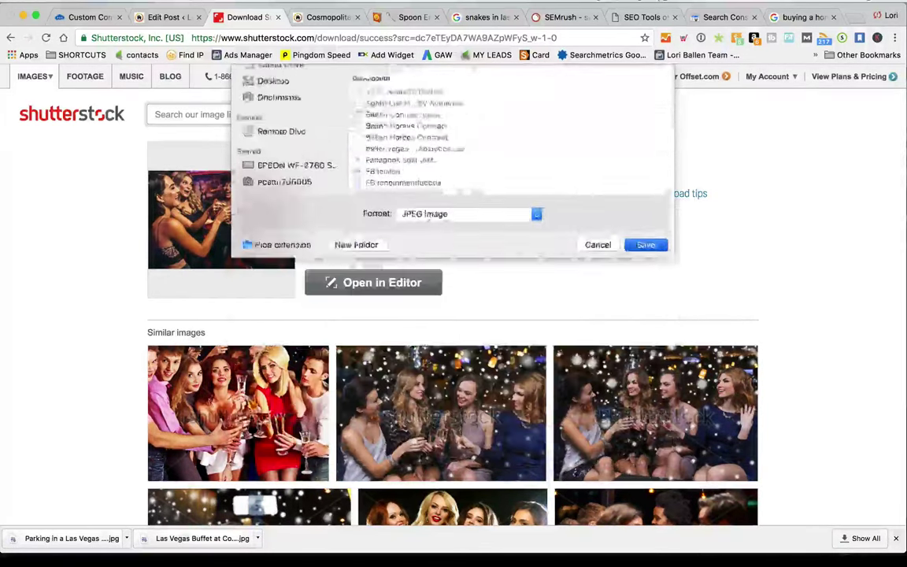
left_click(176, 16)
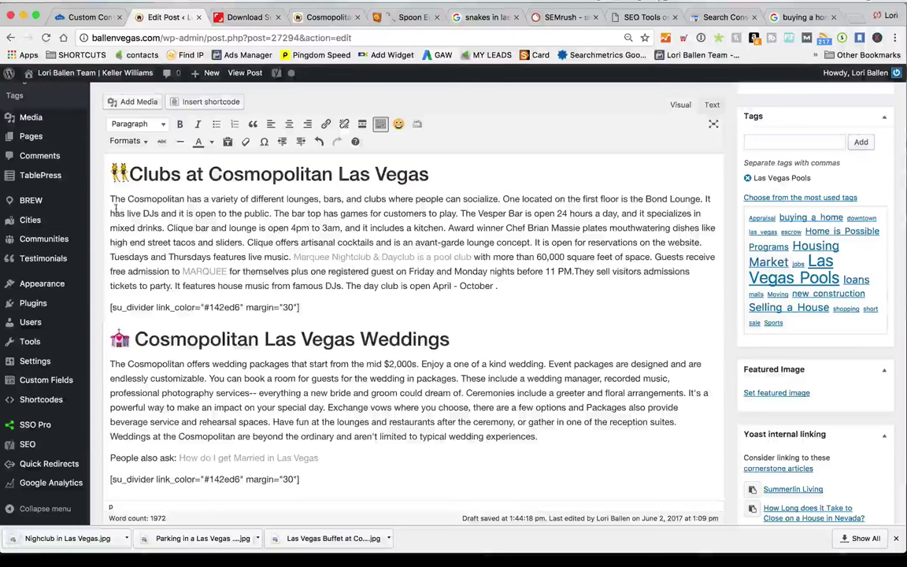
Start a media upload and search the computer for 'nightclub', arranging files by date added
left_click(130, 103)
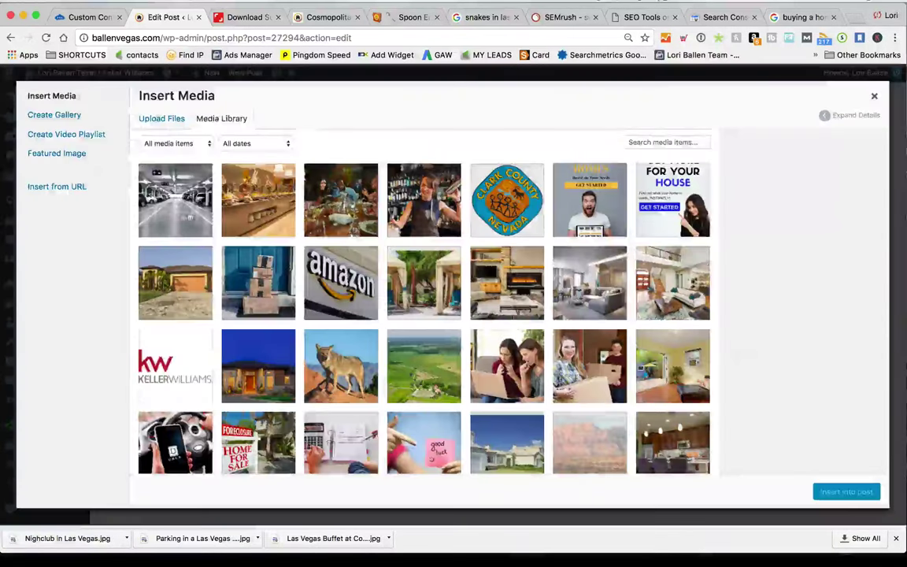
left_click(156, 120)
left_click(497, 302)
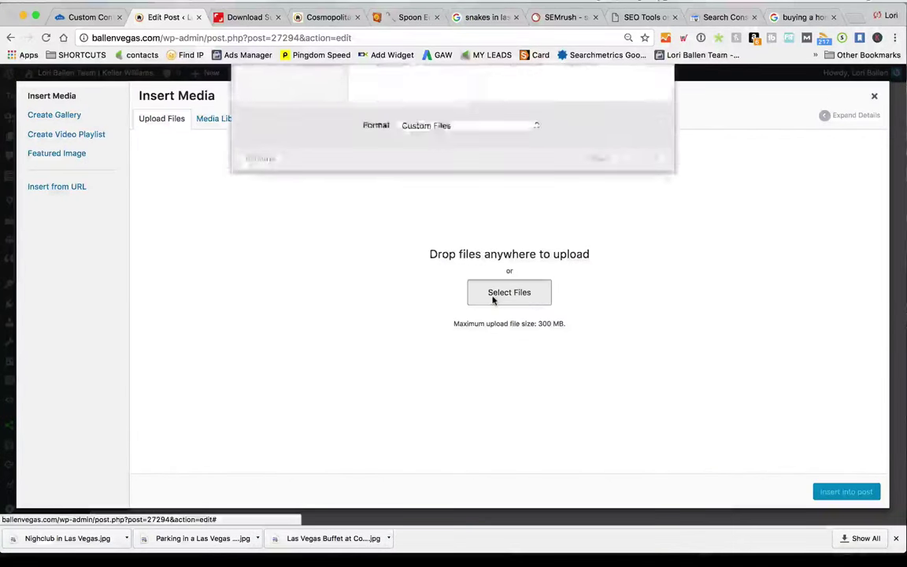
left_click(621, 77)
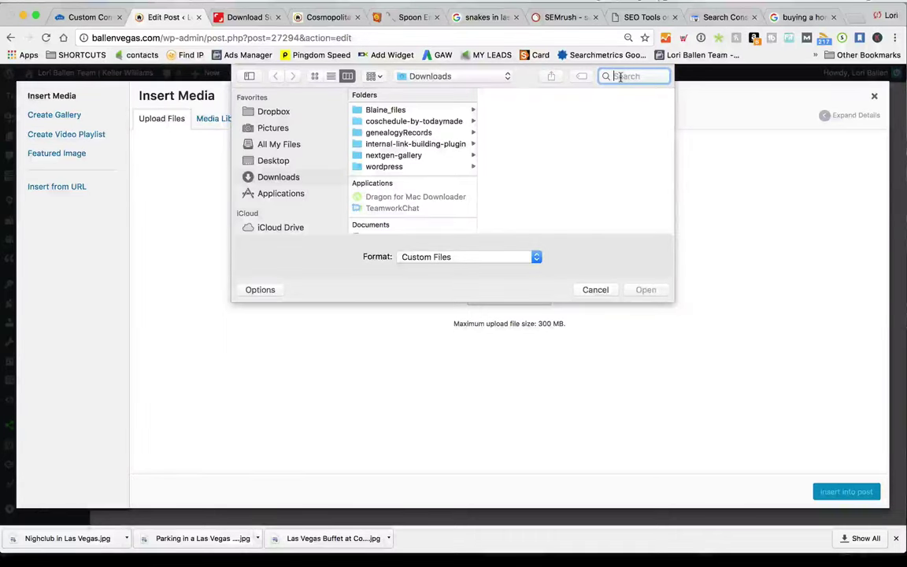
type("night")
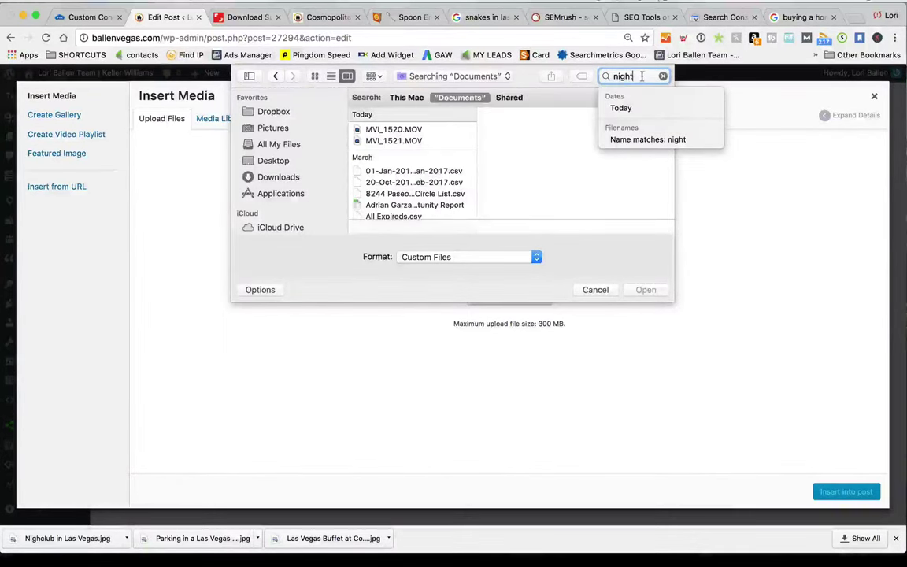
type("club")
key("Return")
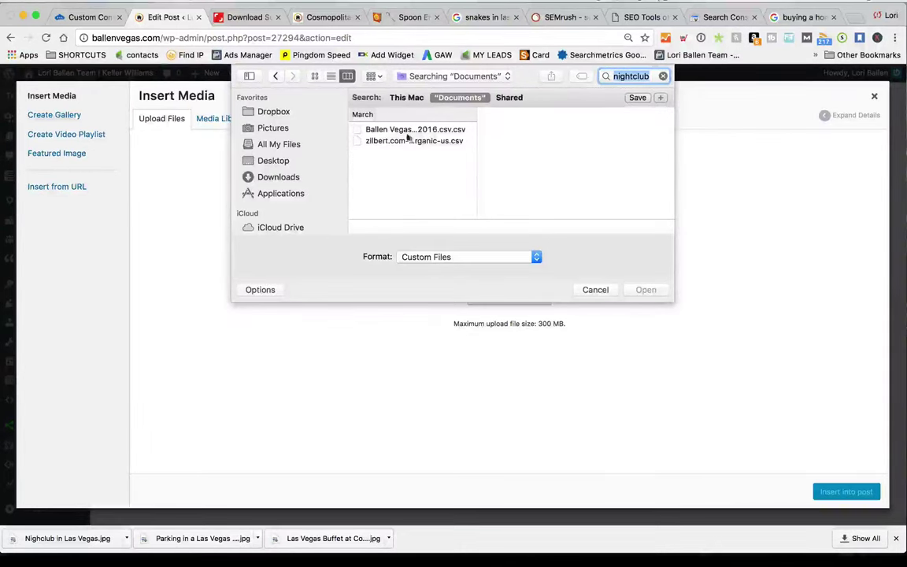
left_click(272, 128)
left_click(375, 75)
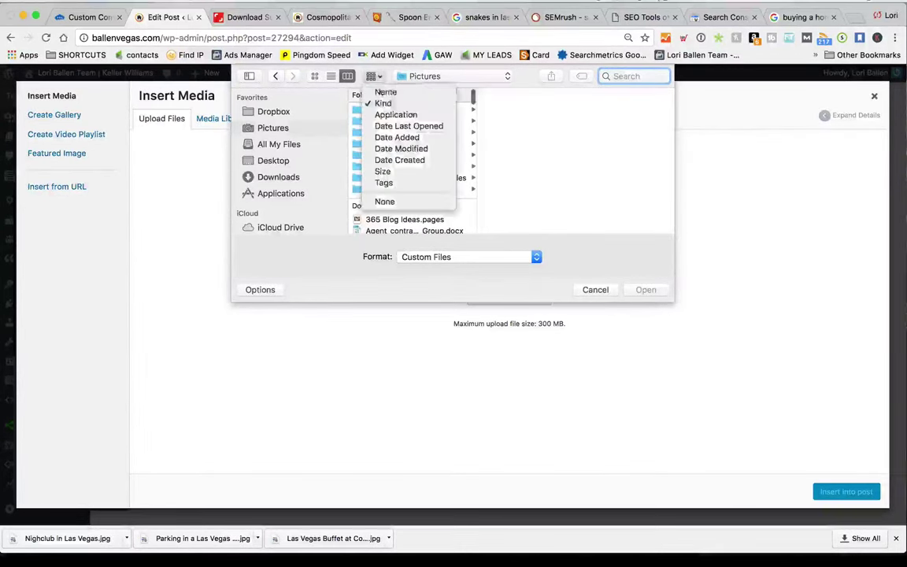
left_click(397, 138)
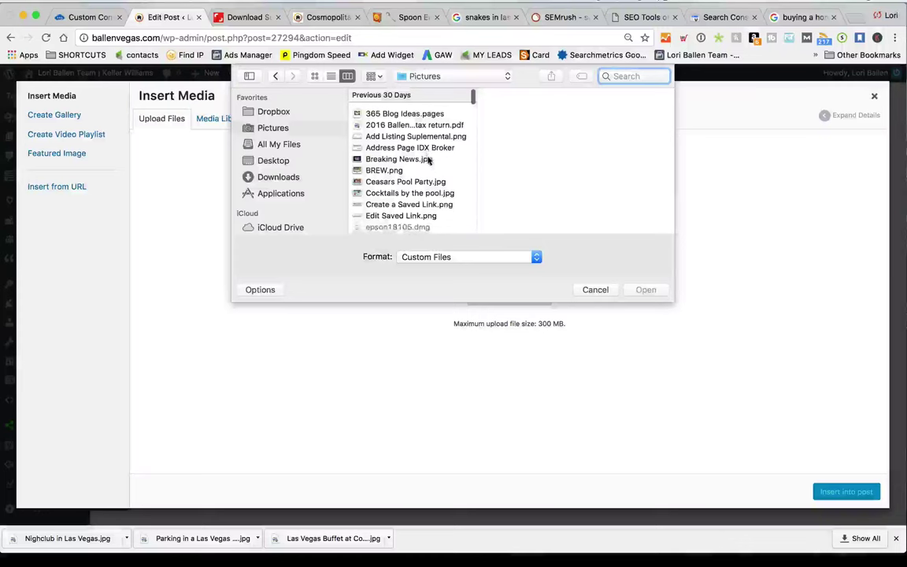
Find 'Nighclub in Las Vegas.jpg' in Downloads by searching 'nigh' and upload it
left_click(288, 179)
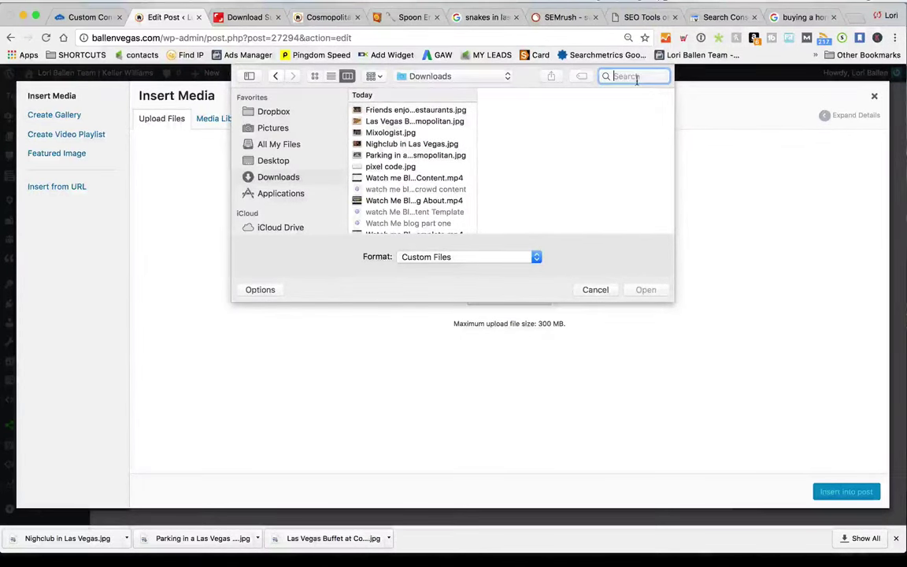
type("nigh")
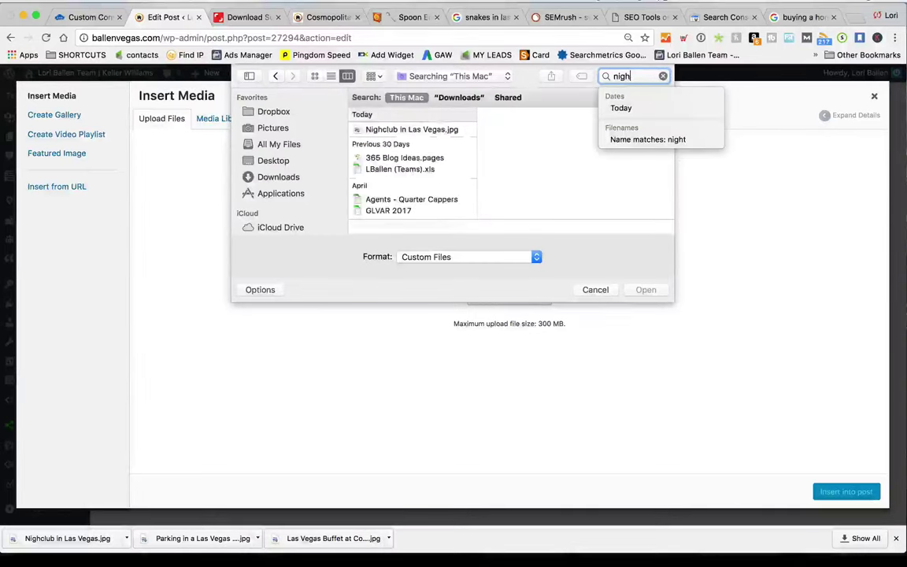
left_click(392, 129)
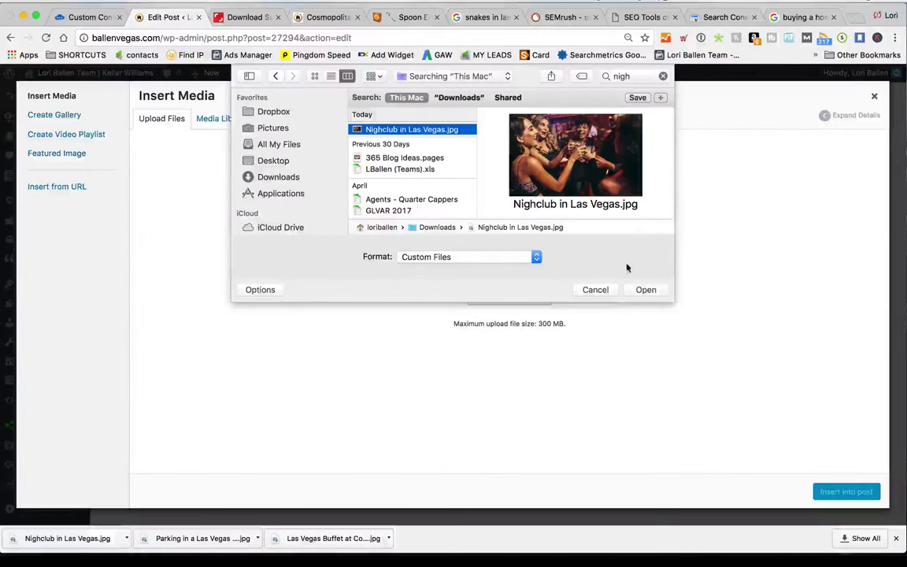
left_click(644, 288)
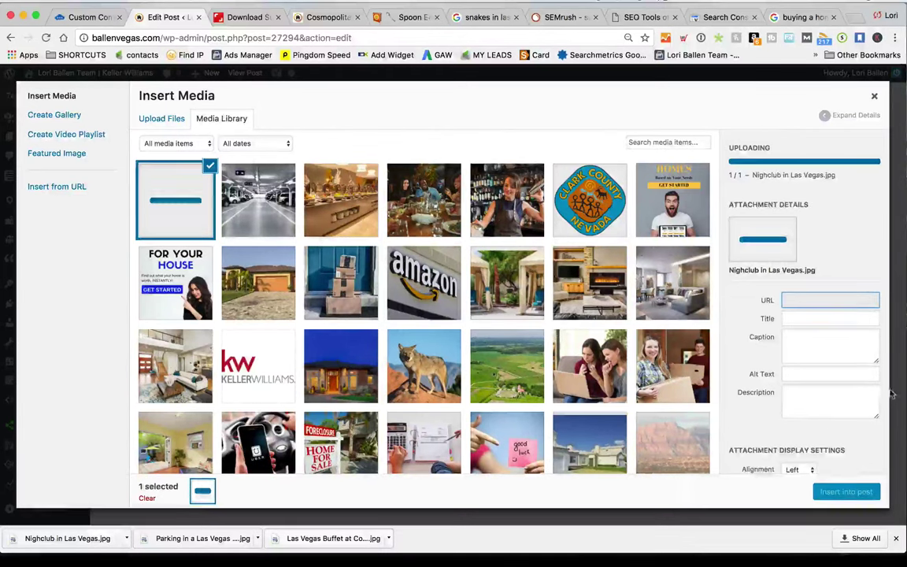
Give the nightclub photo the alt text 'Group of people in a nightclub with drinks doing a toast' and insert it into the post
triple_click(866, 314)
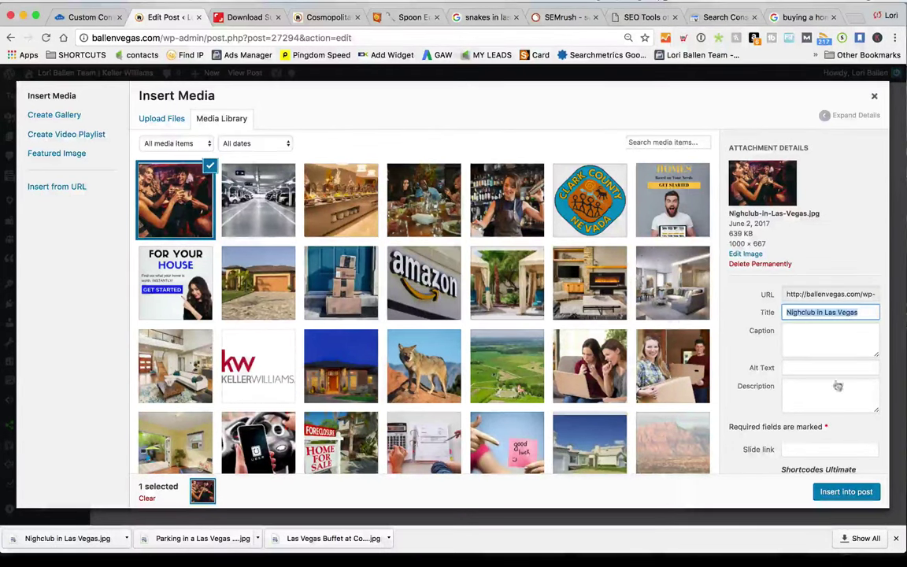
left_click(790, 367)
type("Group o")
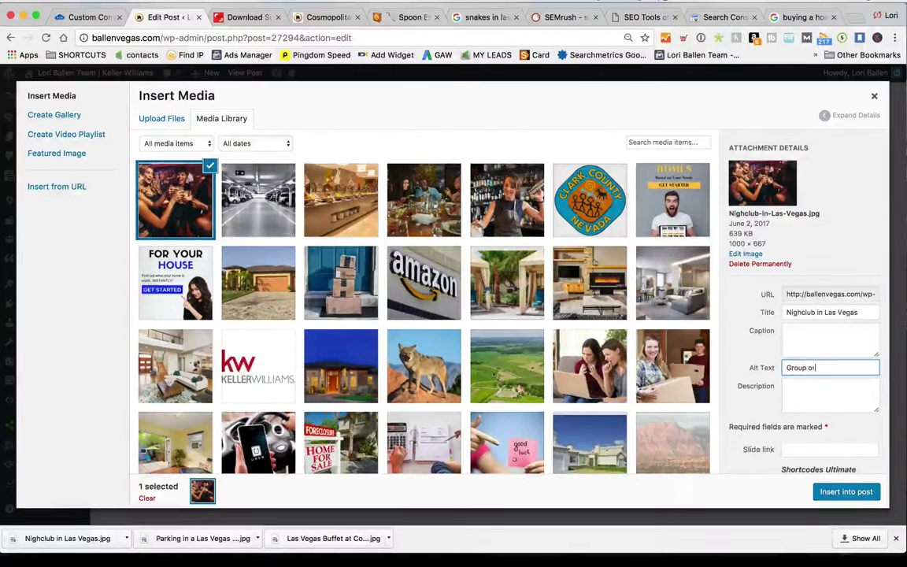
type("f people d")
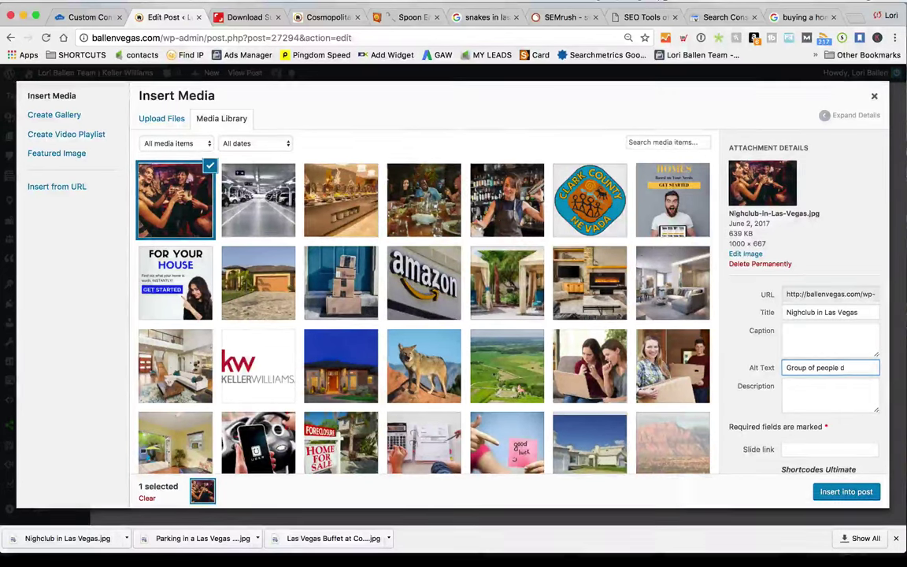
key("BackSpace")
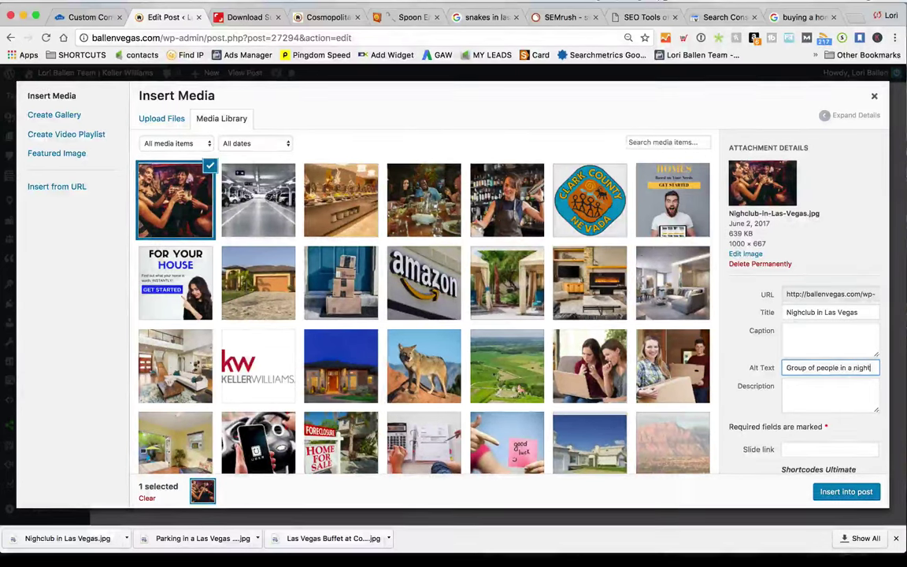
type("in a nightclub with")
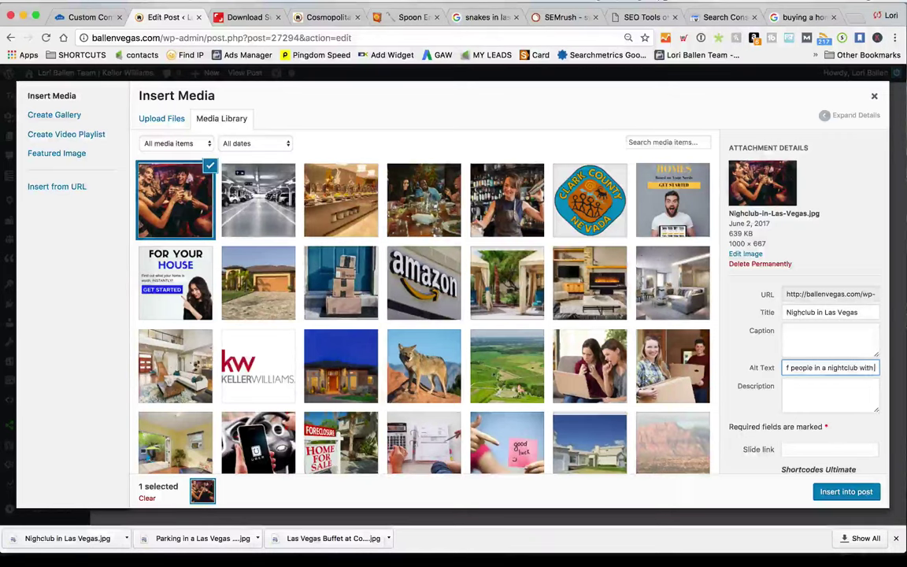
type(" drinks toing")
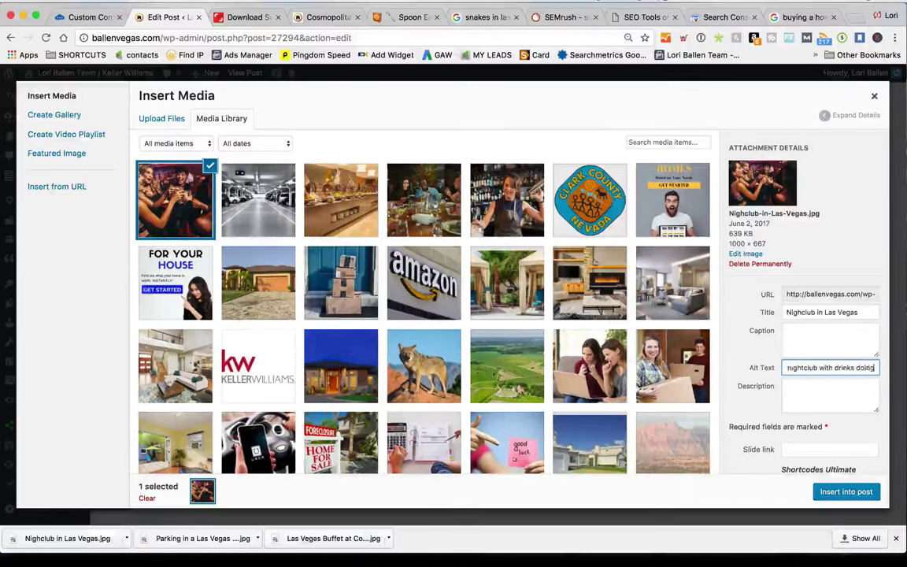
type(" a toast")
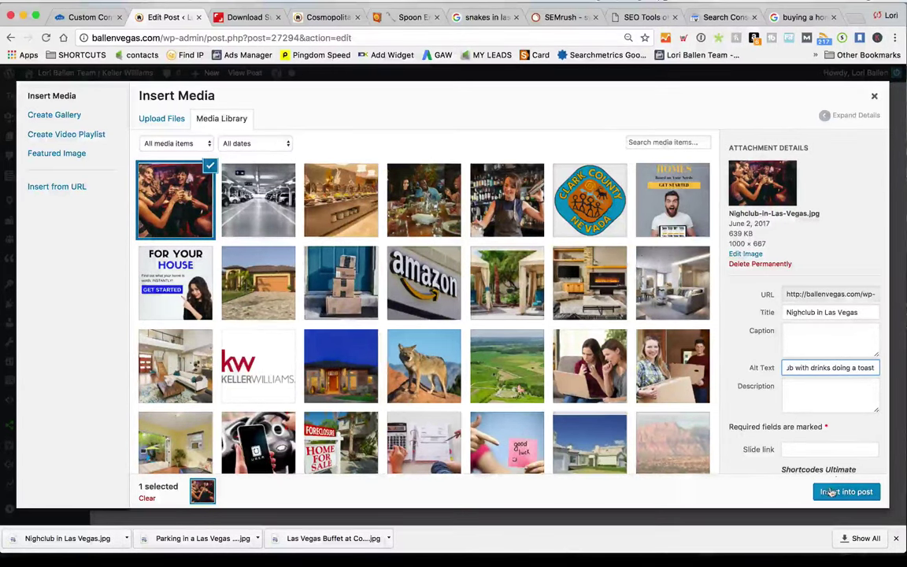
left_click(846, 491)
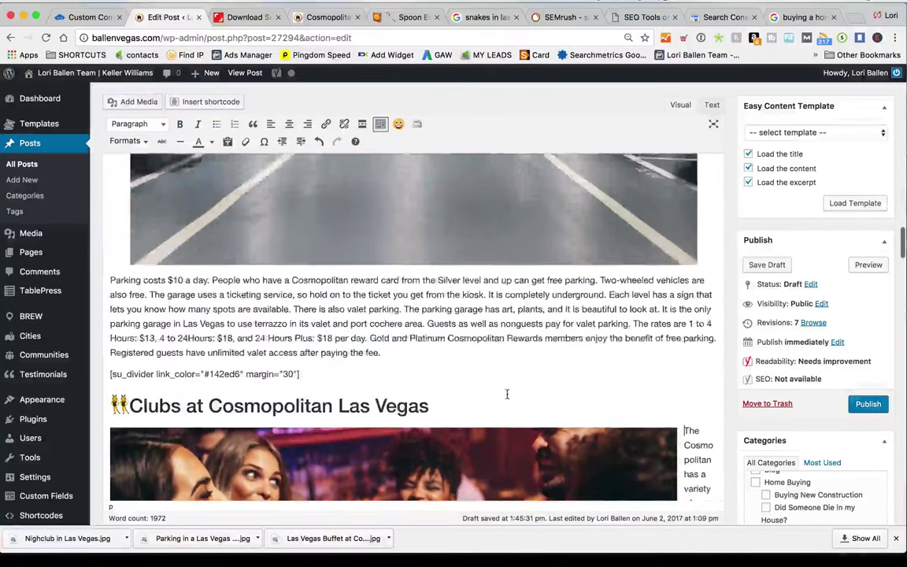
Shrink the nightclub photo in the Clubs section so its paragraph wraps beside it
scroll(506, 395, "down", 5)
left_click(472, 331)
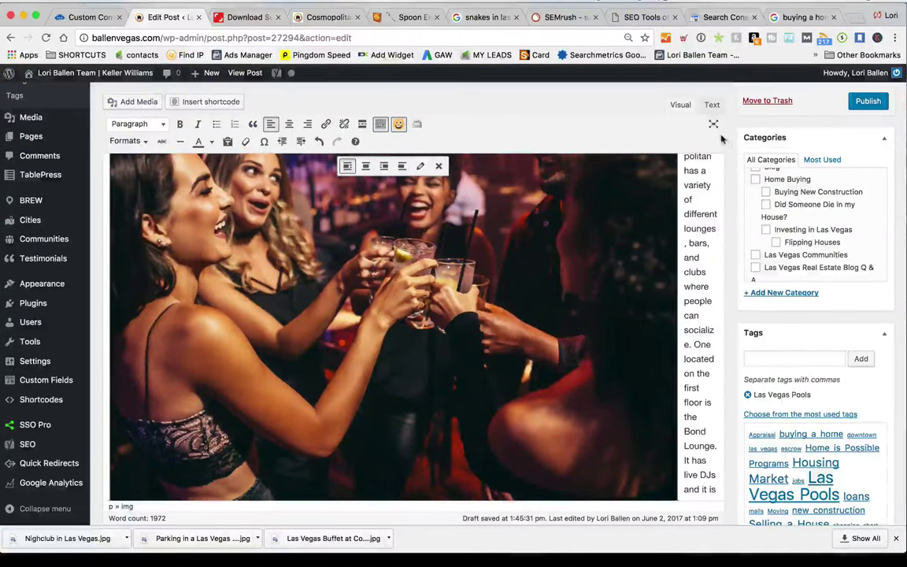
scroll(676, 217, "up", 3)
left_click(676, 217)
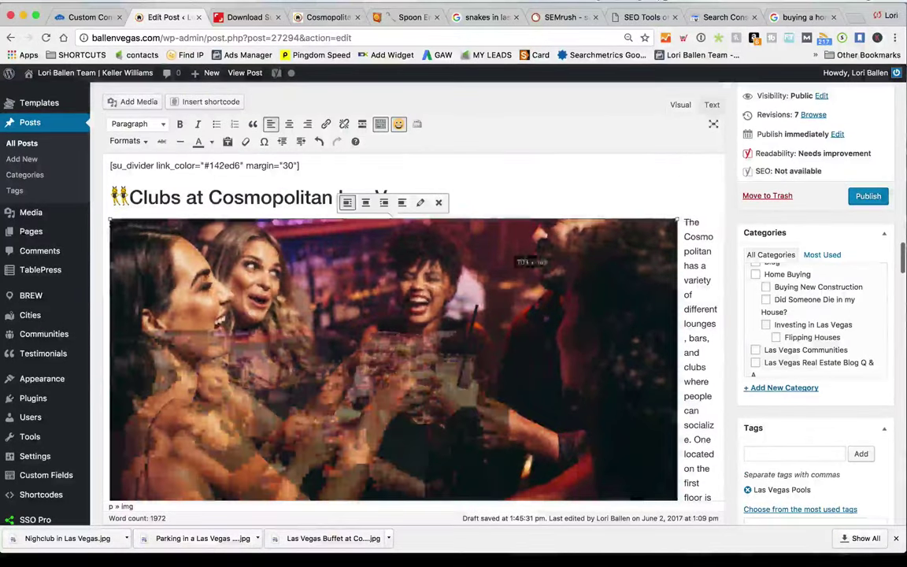
left_click_drag(676, 218, 466, 223)
Add an empty paragraph after 'April - October .' at the end of the Clubs text
scroll(379, 275, "down", 10)
scroll(380, 274, "up", 10)
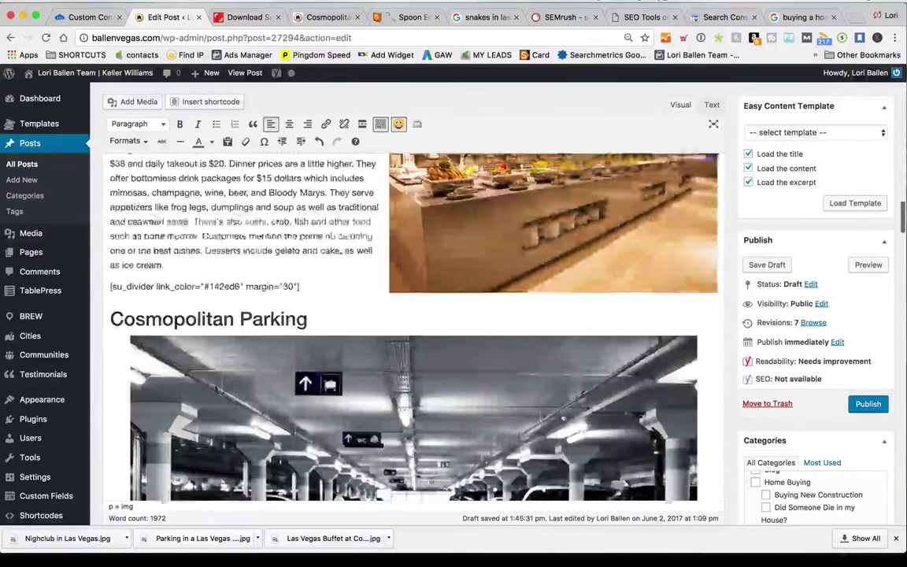
scroll(435, 280, "down", 2)
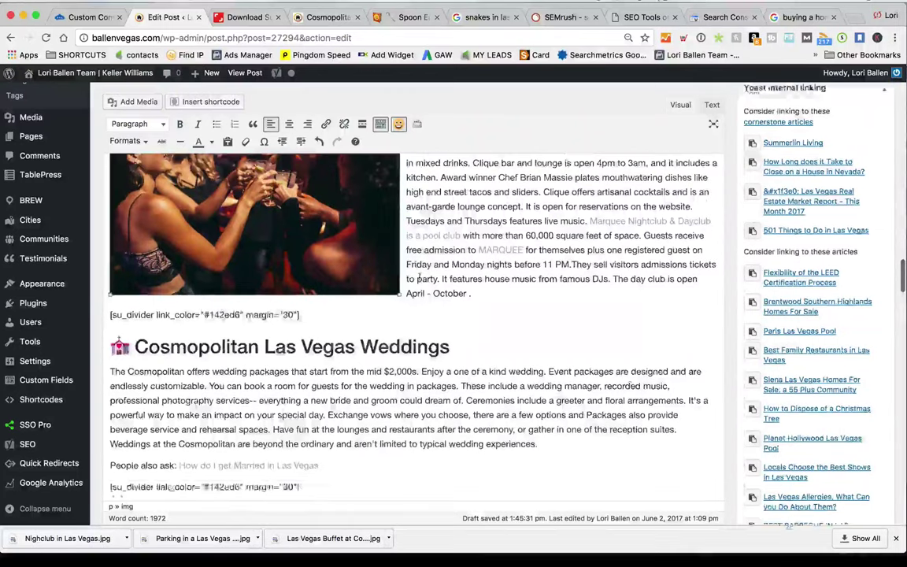
scroll(515, 269, "down", 1)
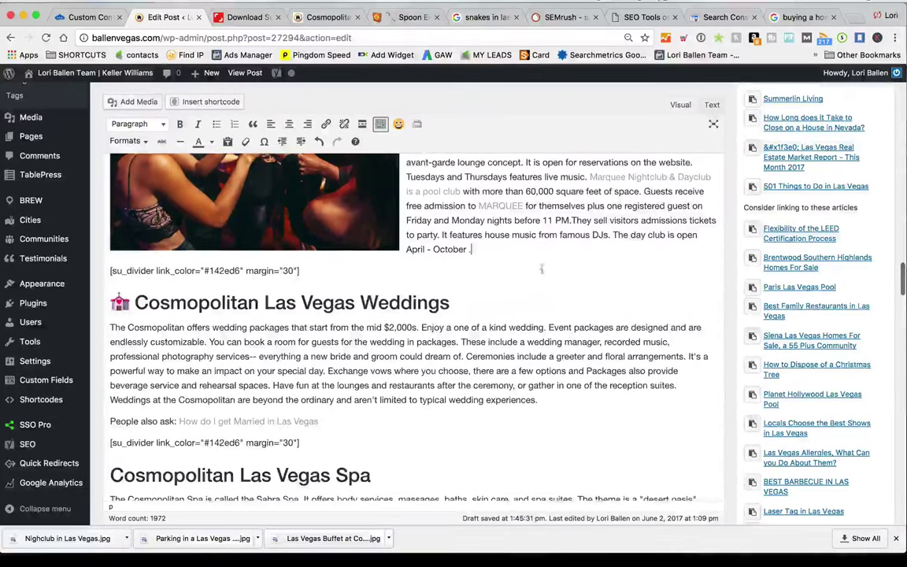
left_click(532, 252)
key("Return")
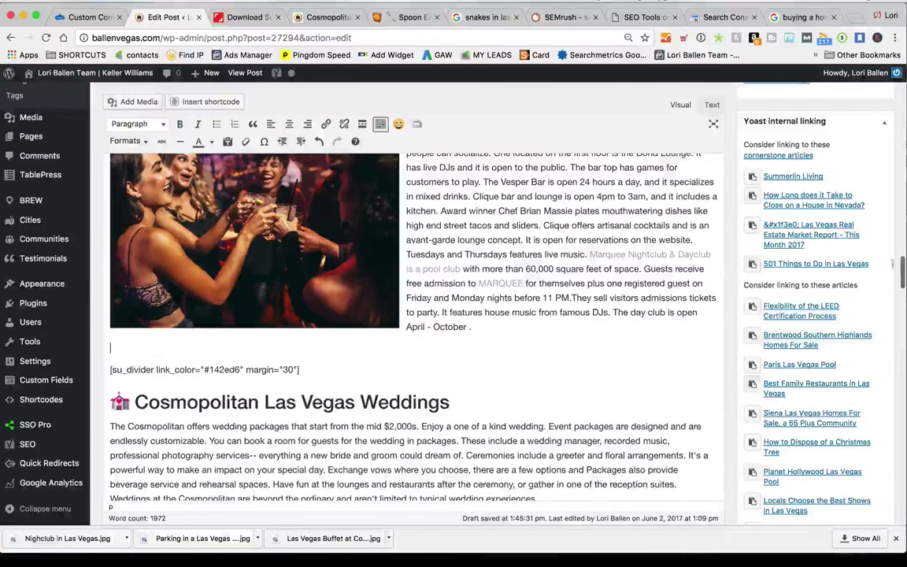
scroll(831, 267, "up", 3)
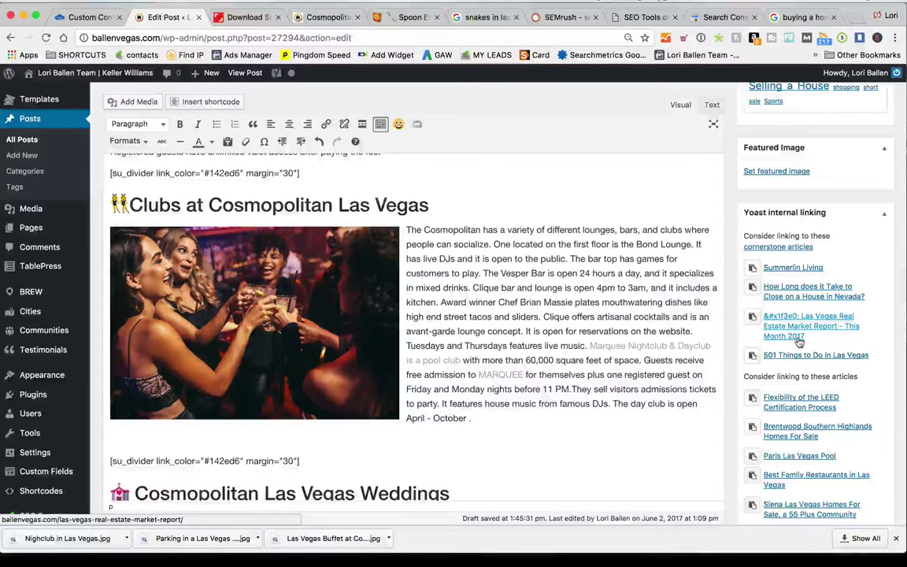
scroll(803, 441, "down", 5)
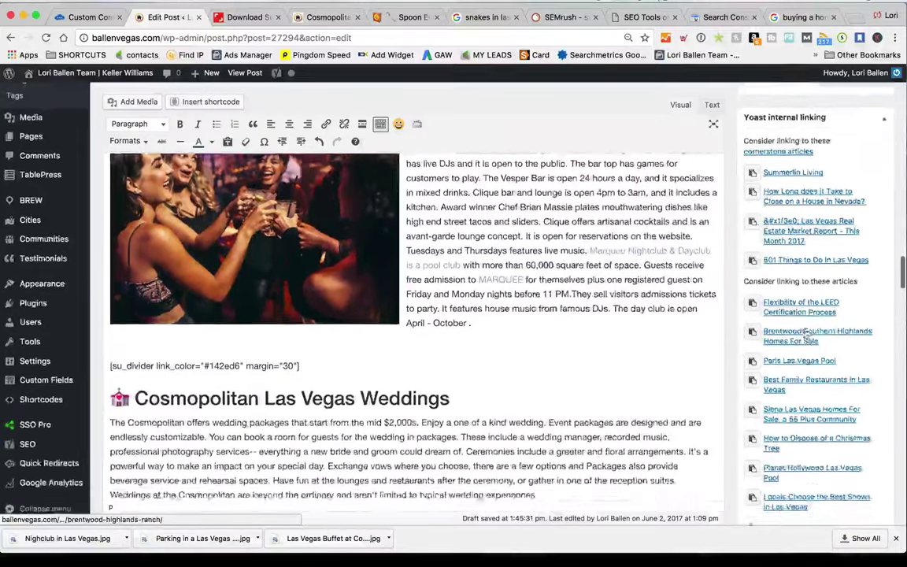
scroll(776, 421, "down", 2)
scroll(788, 344, "up", 6)
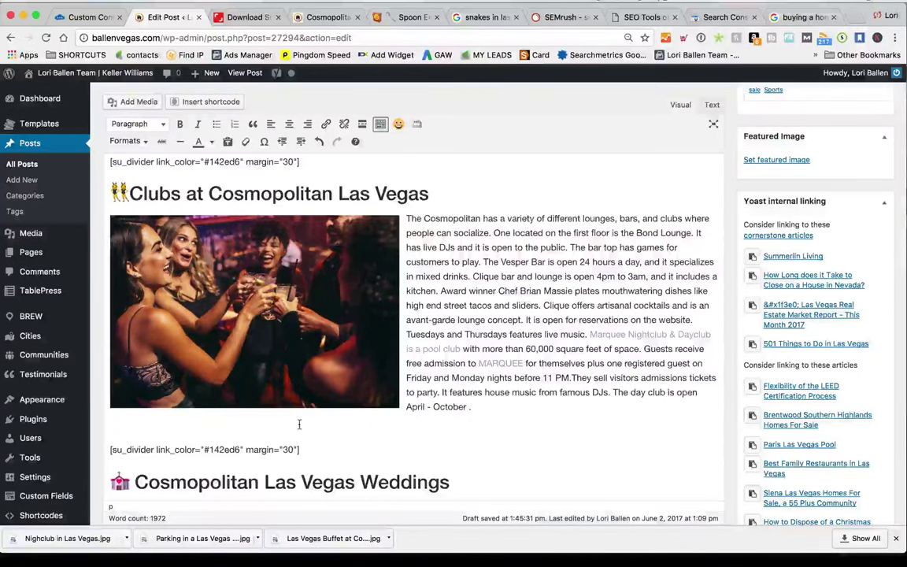
Add a 'You might also like' line under Clubs linking to 501 Things to Do in Las Vegas
type("You might a")
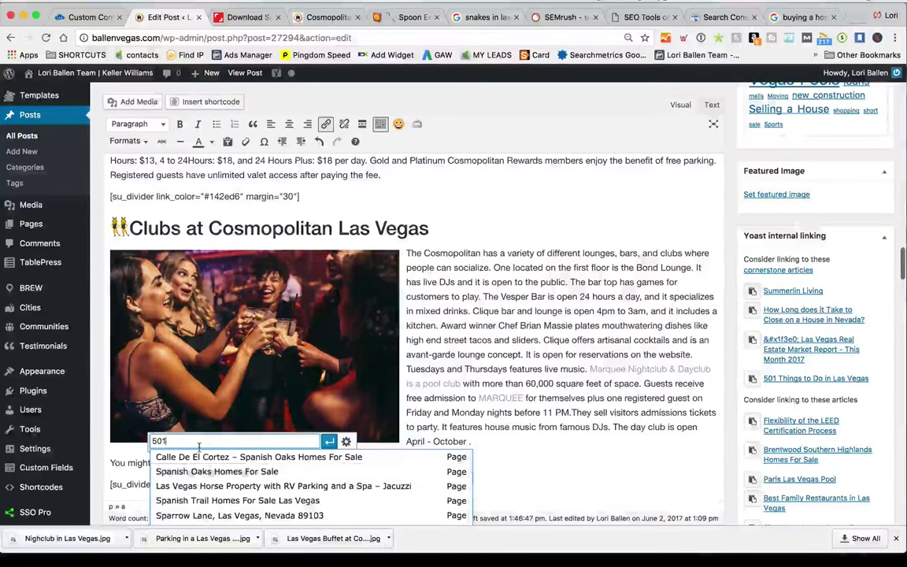
type("things to Do in Las Vegas")
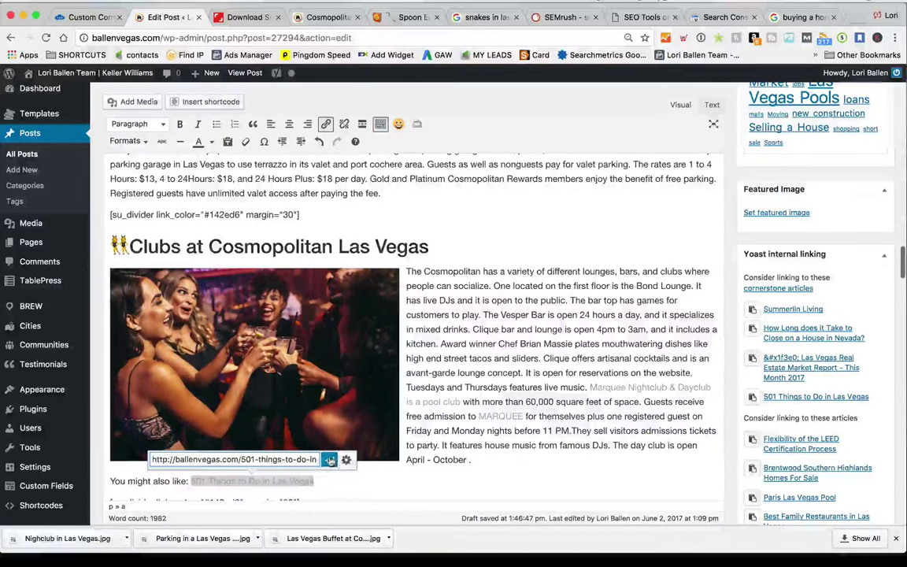
left_click(329, 460)
scroll(531, 422, "down", 5)
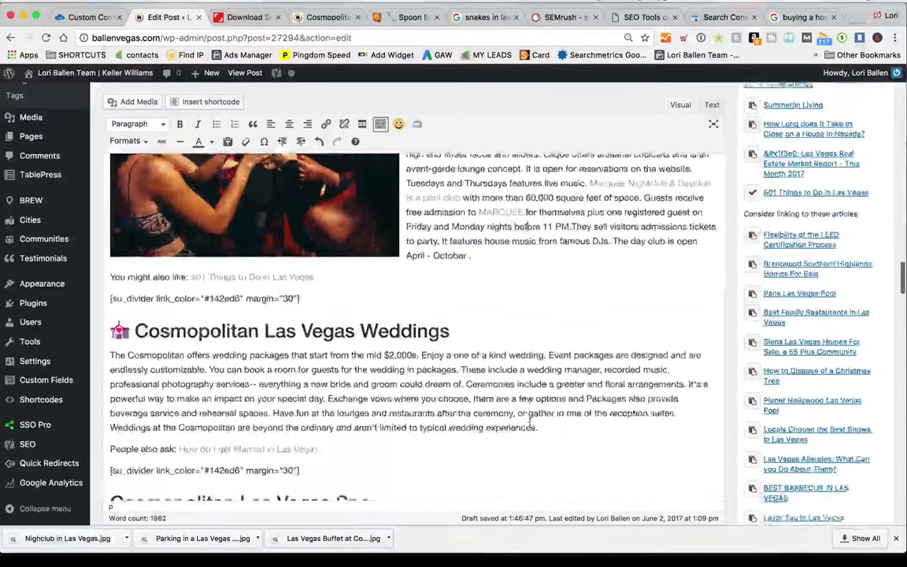
scroll(531, 419, "down", 3)
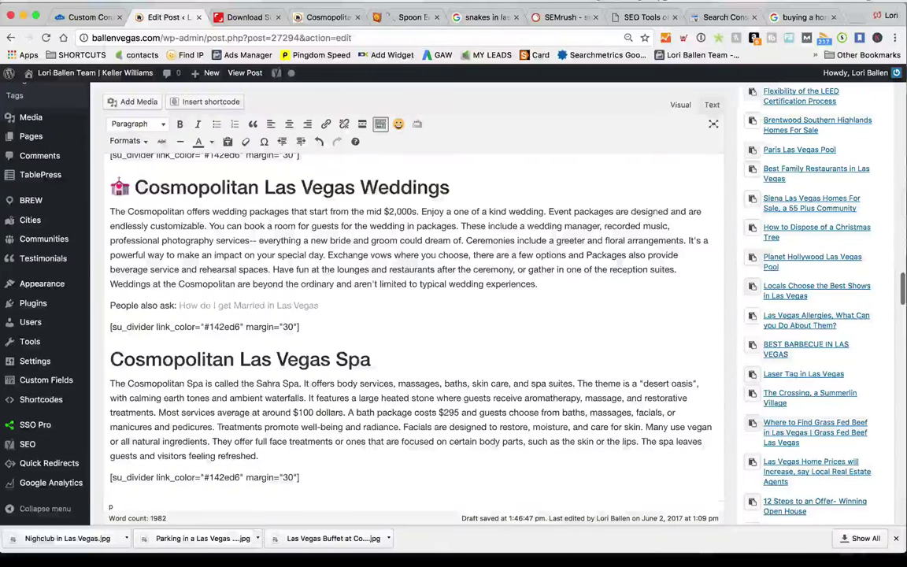
key("ctrl+Tab")
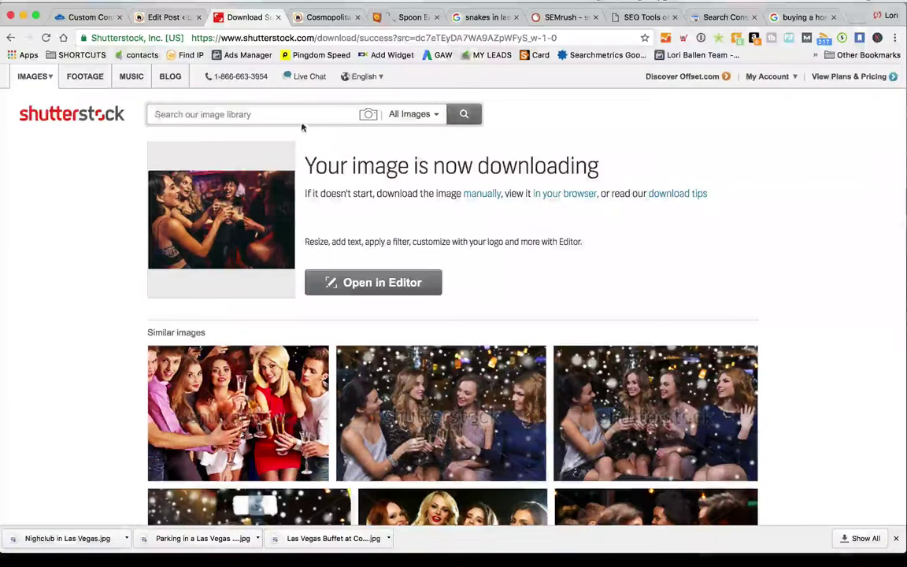
Download the 'Luxury table with the bouquet of flowers' photo in medium size as Las Vegas Wedding
type("casino")
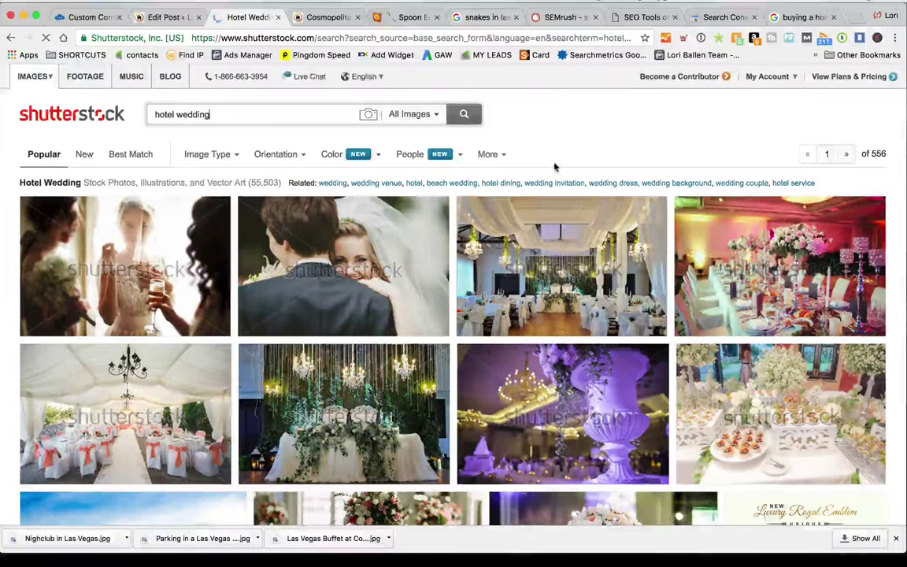
scroll(555, 168, "down", 2)
scroll(556, 168, "down", 3)
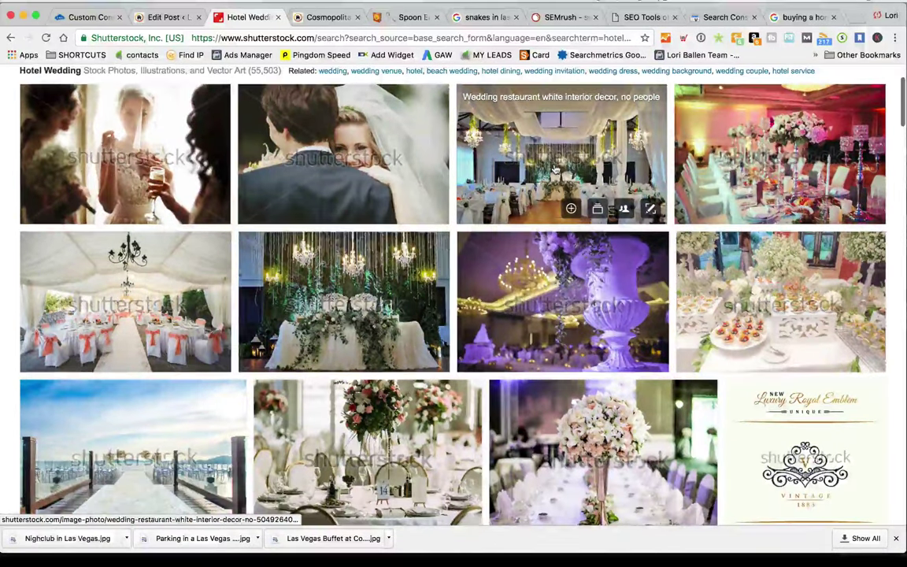
scroll(555, 168, "down", 3)
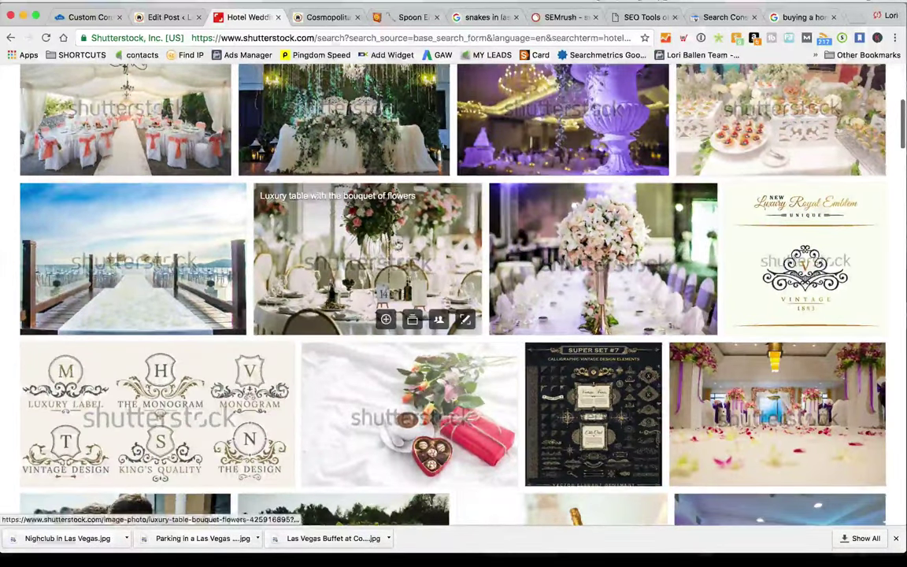
left_click(396, 245)
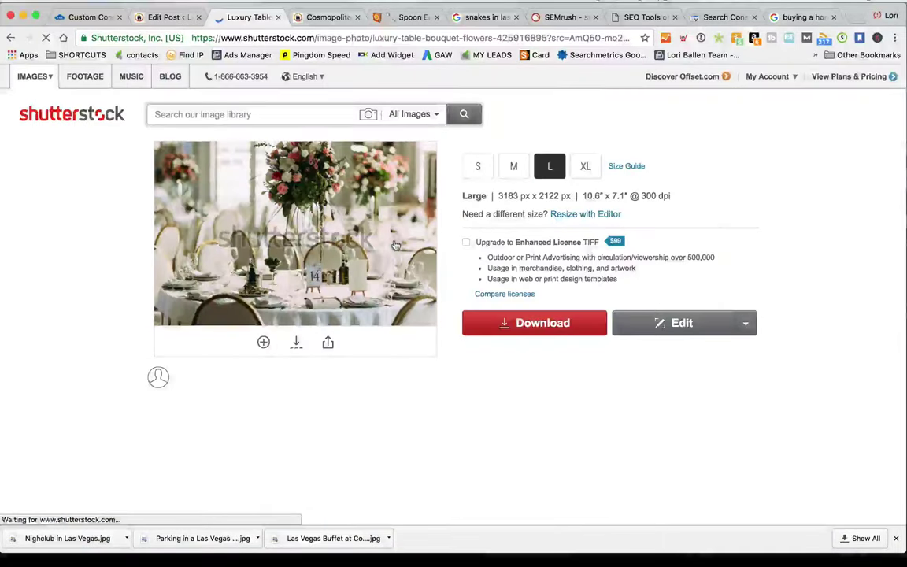
left_click(512, 167)
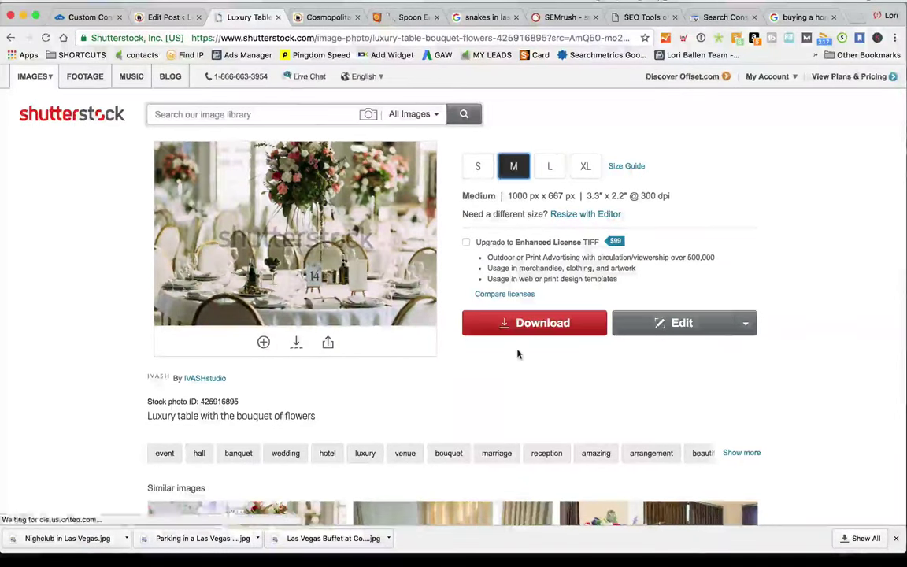
left_click(554, 336)
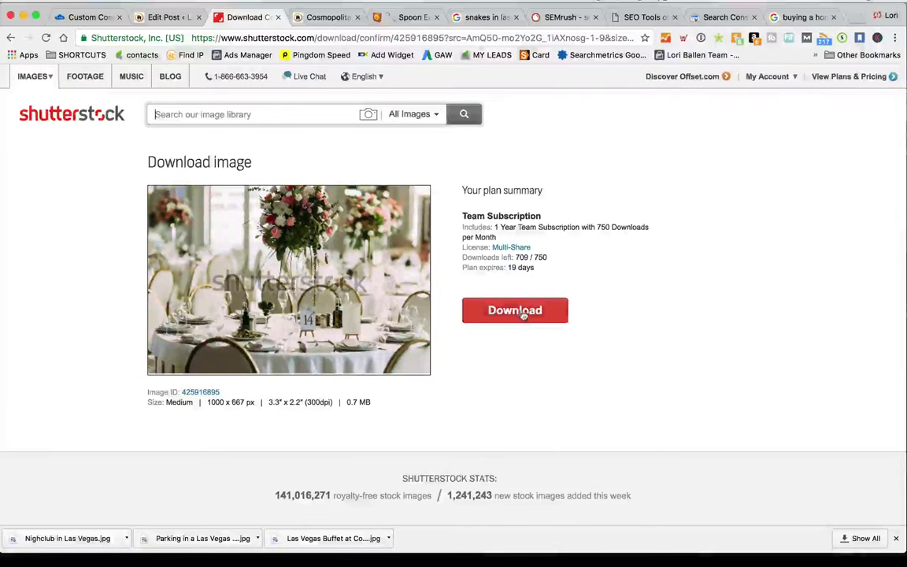
left_click(522, 315)
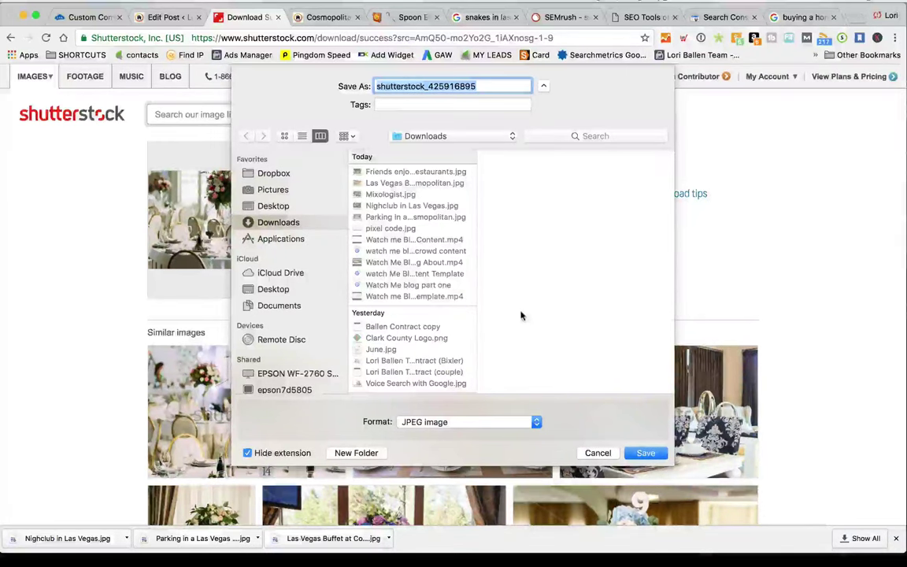
type("Las Vegas Wedding")
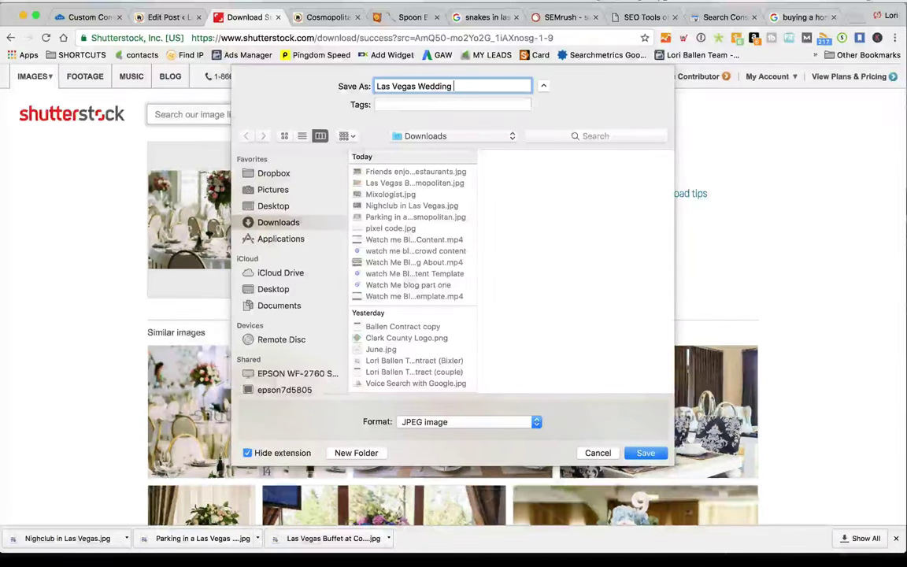
key("Return")
left_click(177, 17)
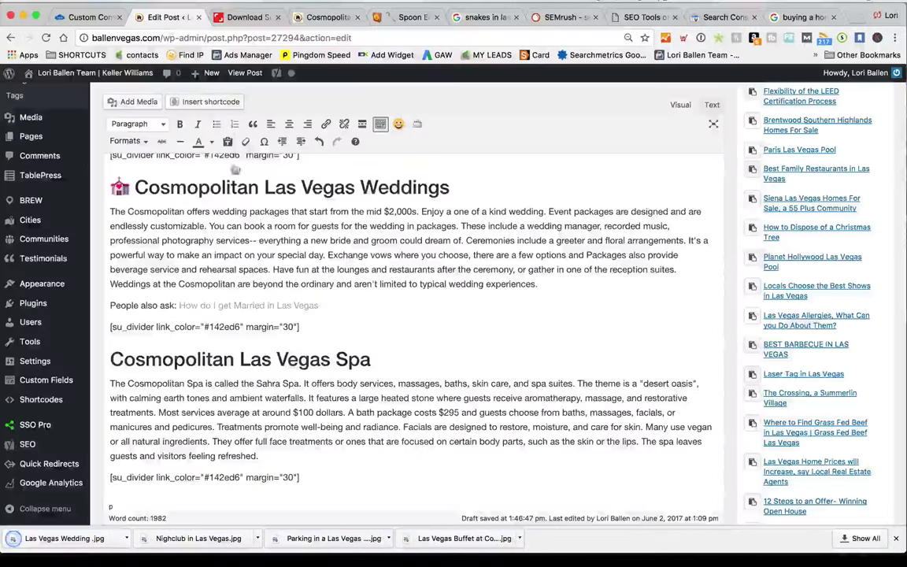
Upload Las Vegas Wedding.jpg from the computer into the WordPress media library
left_click(129, 103)
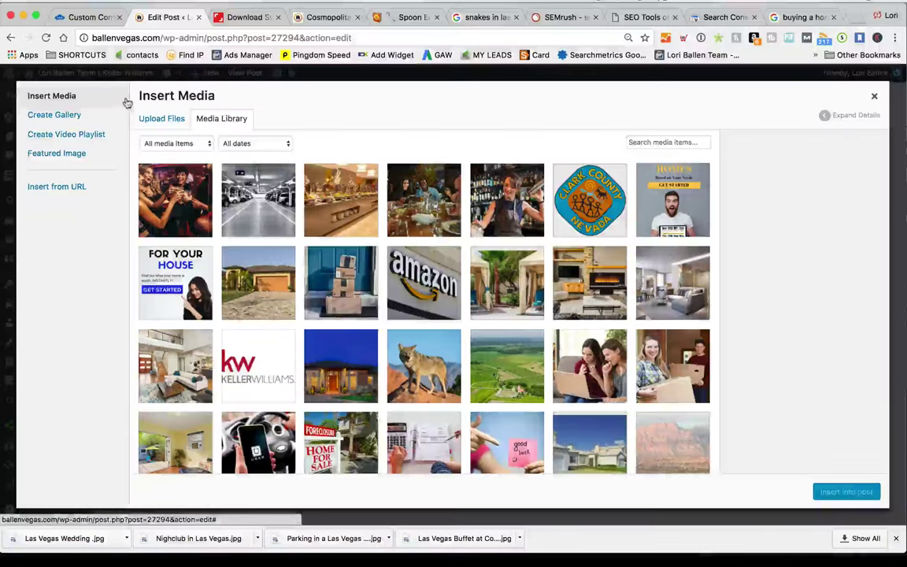
left_click(174, 122)
left_click(524, 304)
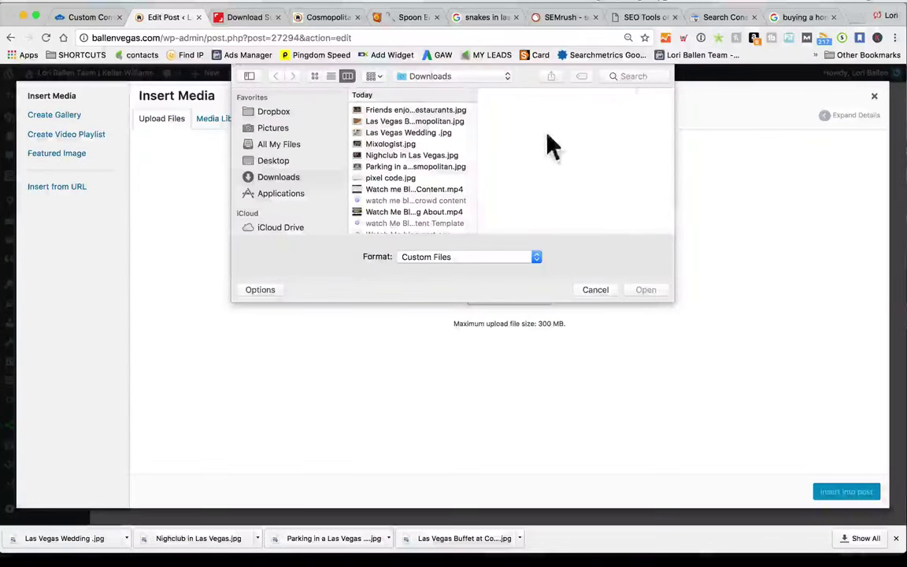
left_click(630, 76)
type("wedding")
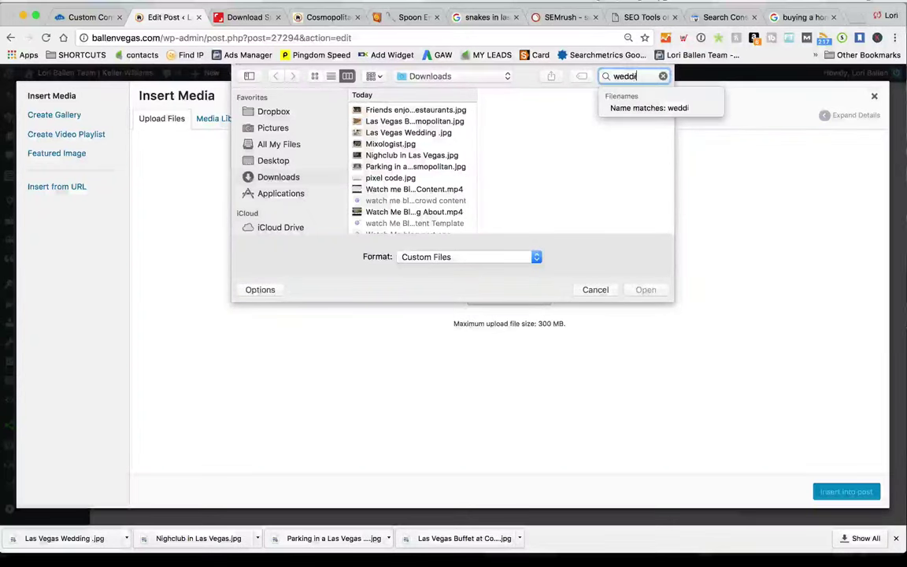
key("Return")
left_click(441, 129)
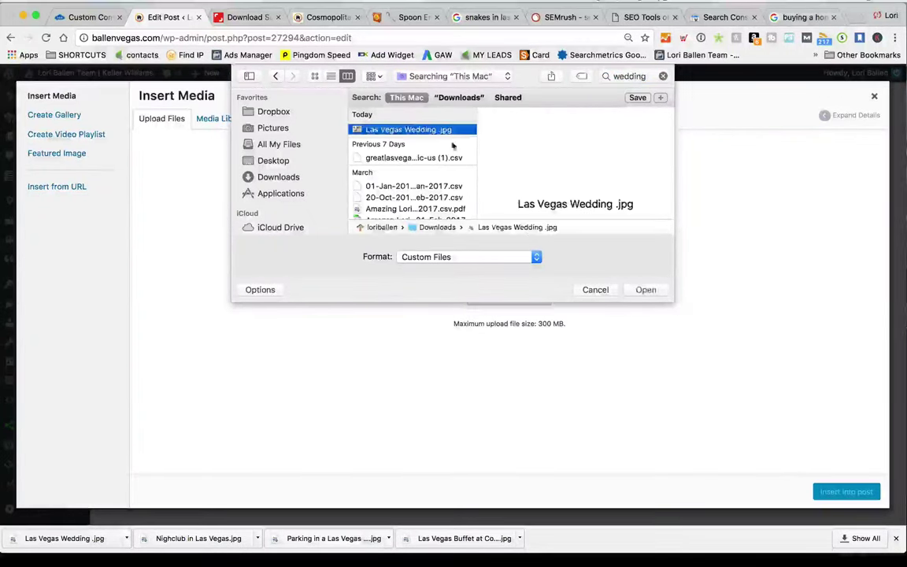
left_click(649, 290)
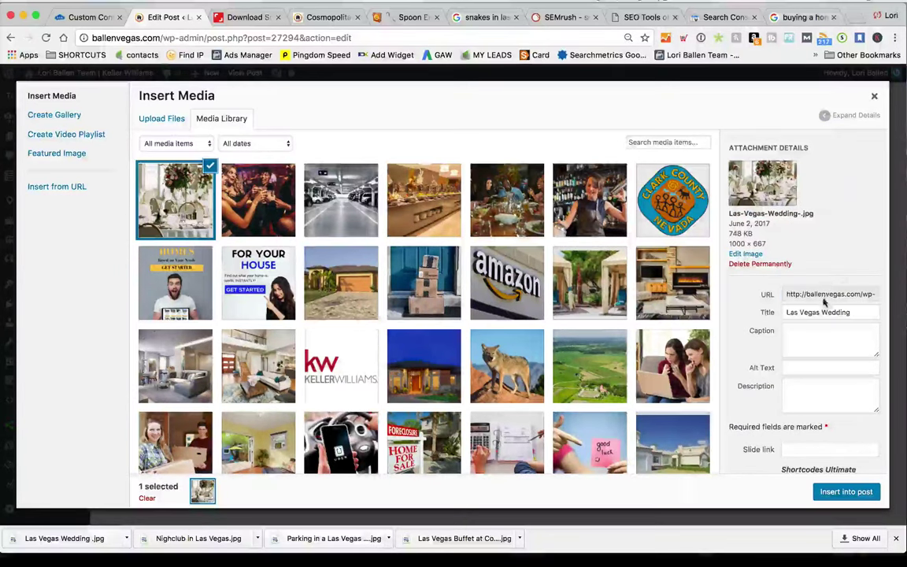
Insert the Las Vegas Wedding photo under the Weddings heading and center it
left_click(847, 493)
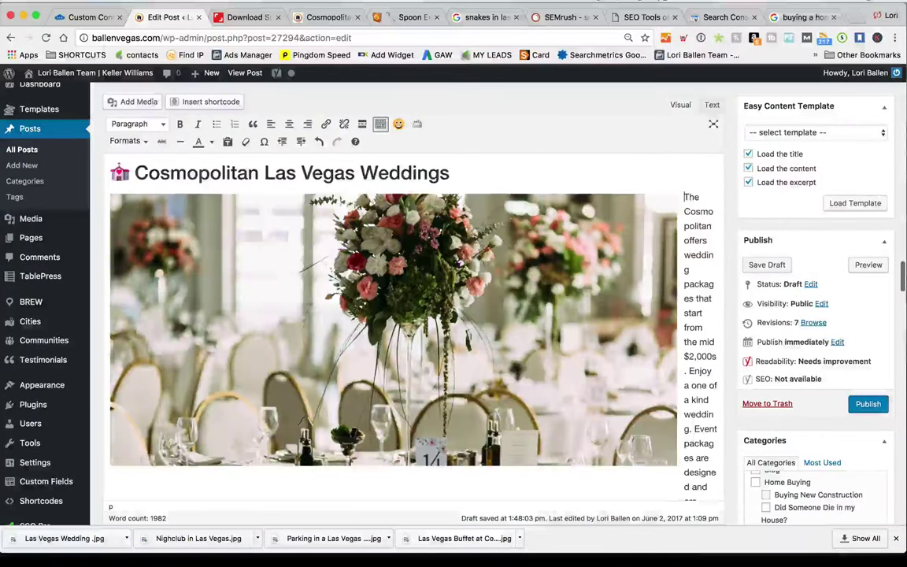
left_click(560, 347)
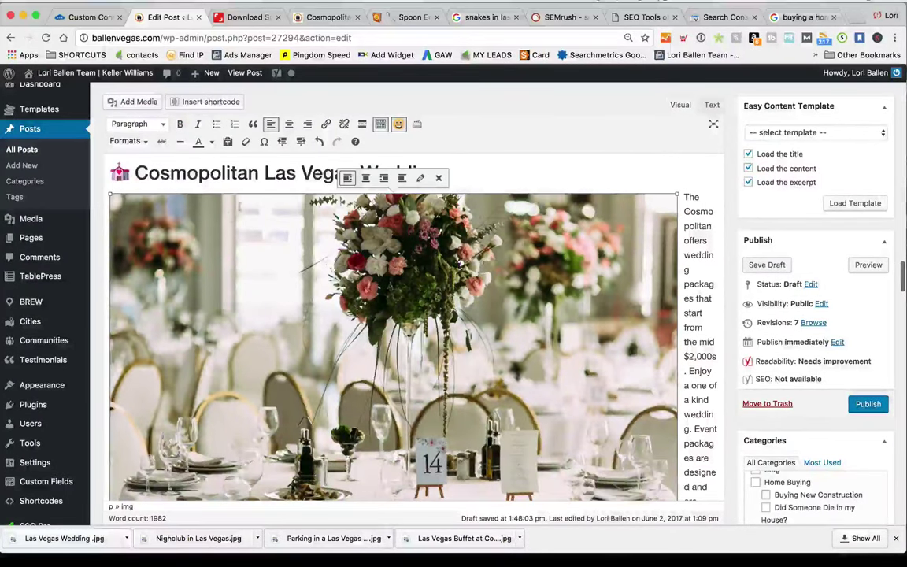
key("ctrl+alt+c")
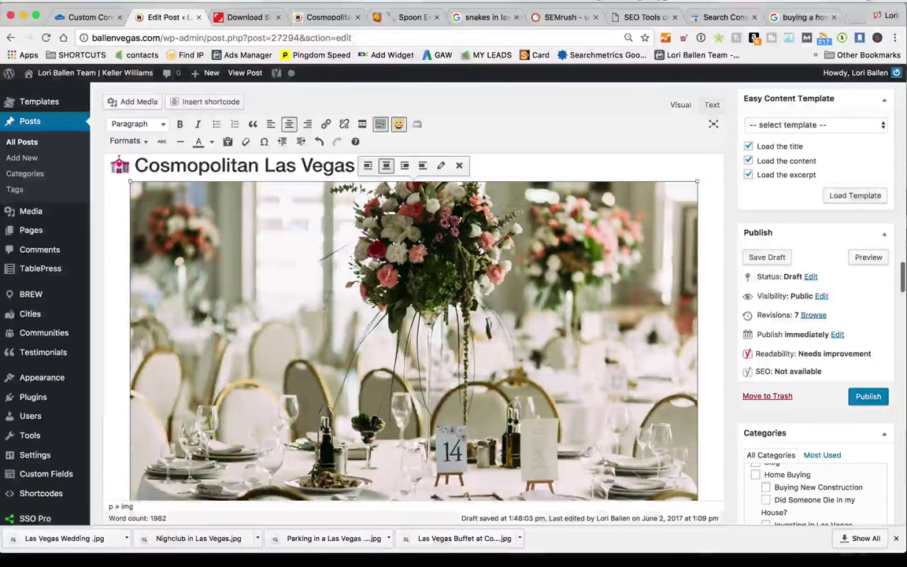
scroll(496, 225, "up", 2)
left_click(490, 227)
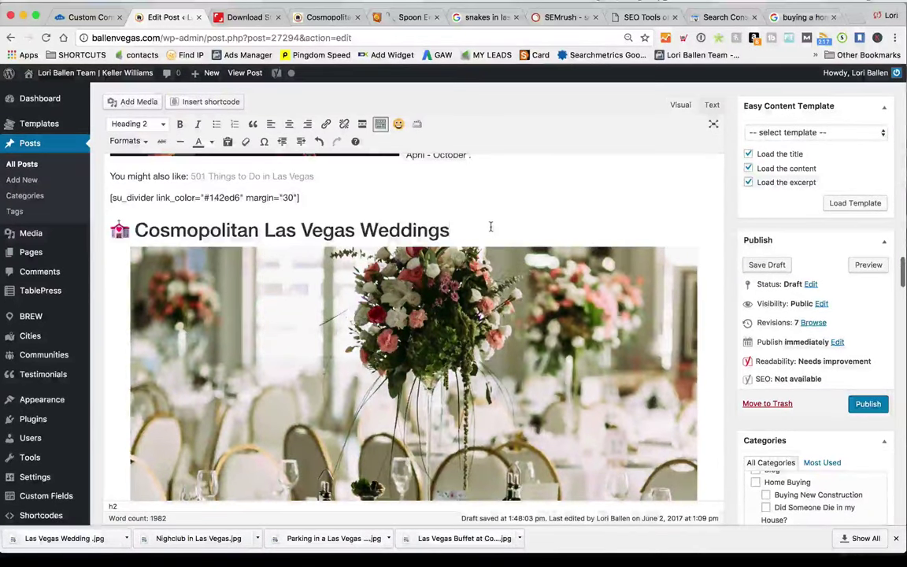
scroll(490, 227, "down", 10)
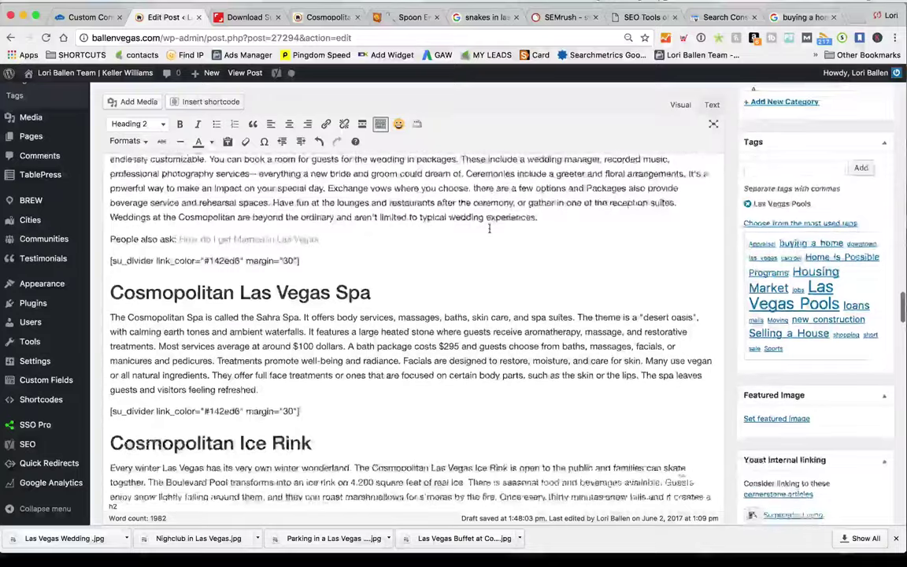
scroll(489, 228, "up", 10)
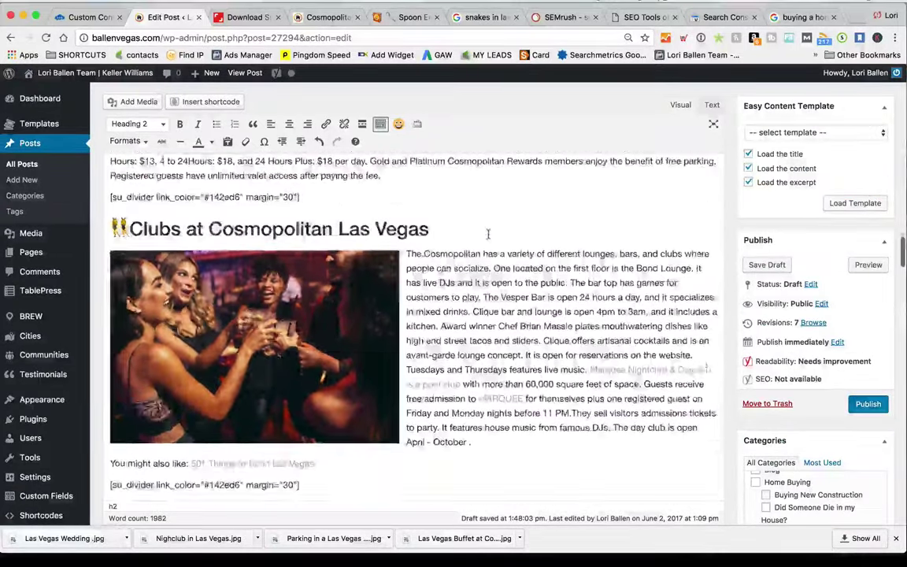
scroll(488, 234, "up", 10)
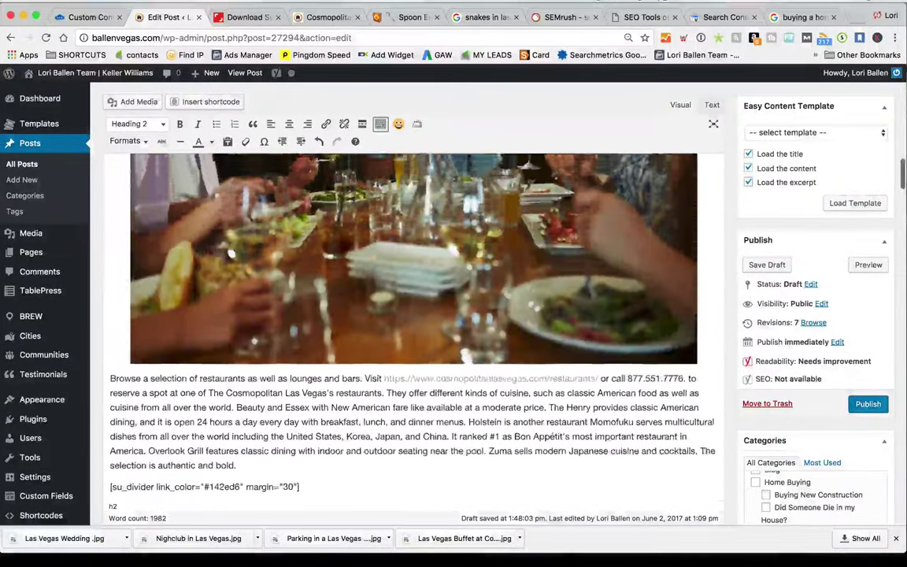
scroll(531, 247, "up", 10)
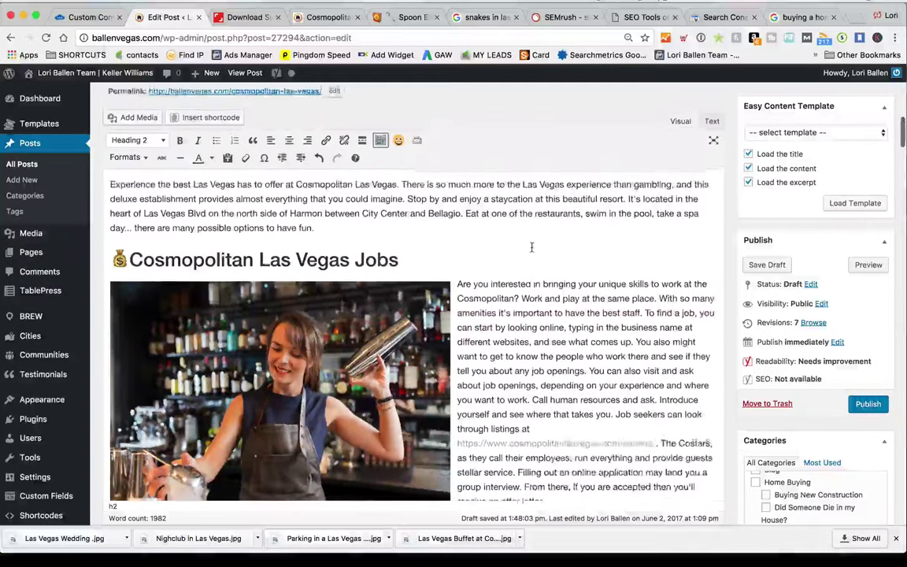
scroll(532, 247, "up", 1)
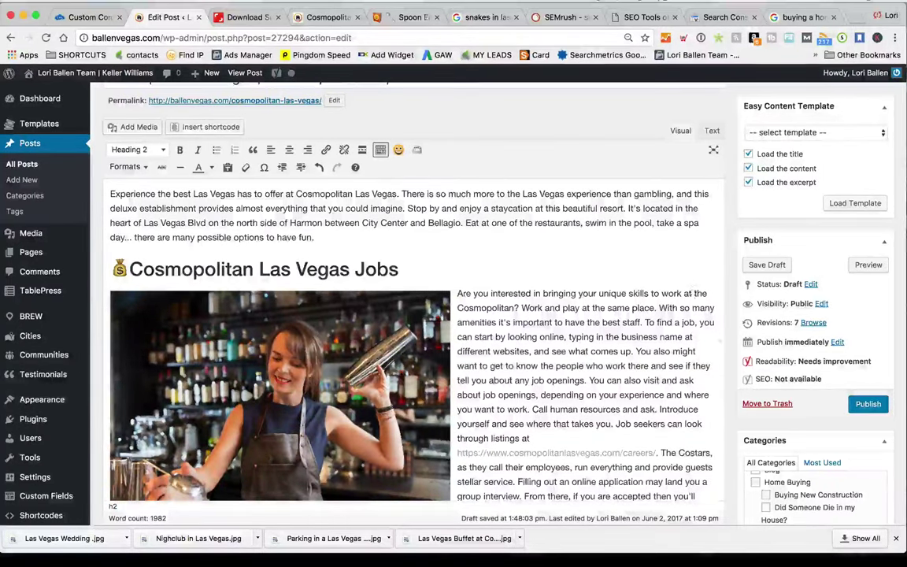
scroll(591, 344, "down", 15)
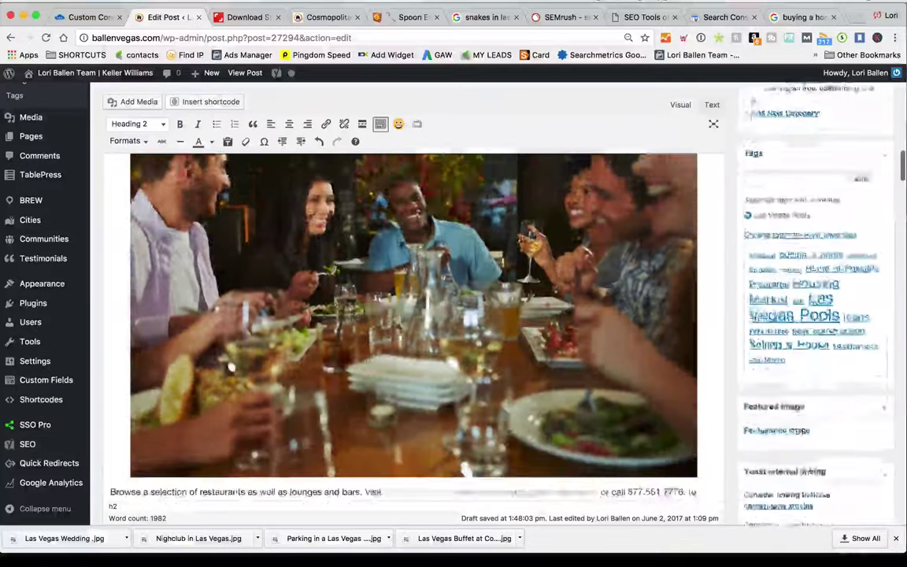
scroll(592, 344, "down", 10)
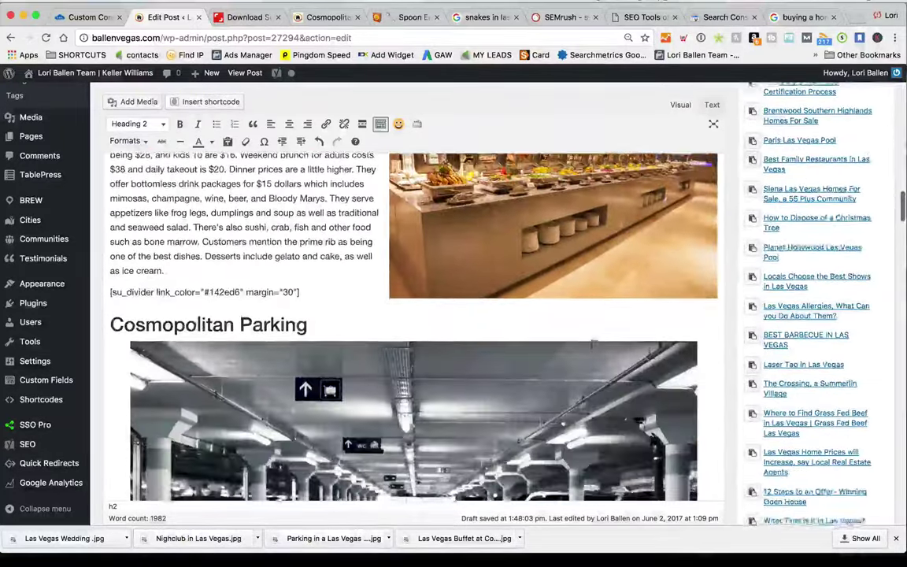
scroll(593, 344, "down", 10)
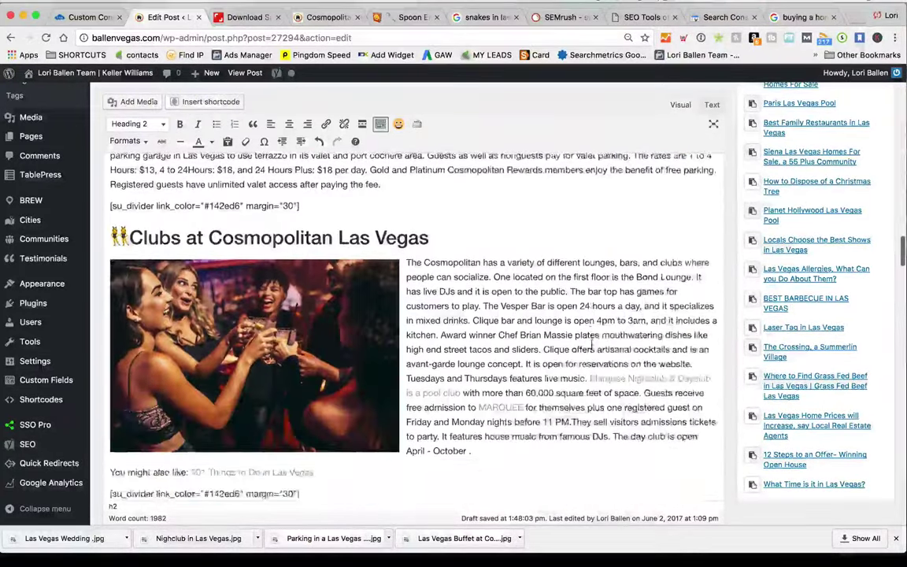
scroll(592, 345, "down", 10)
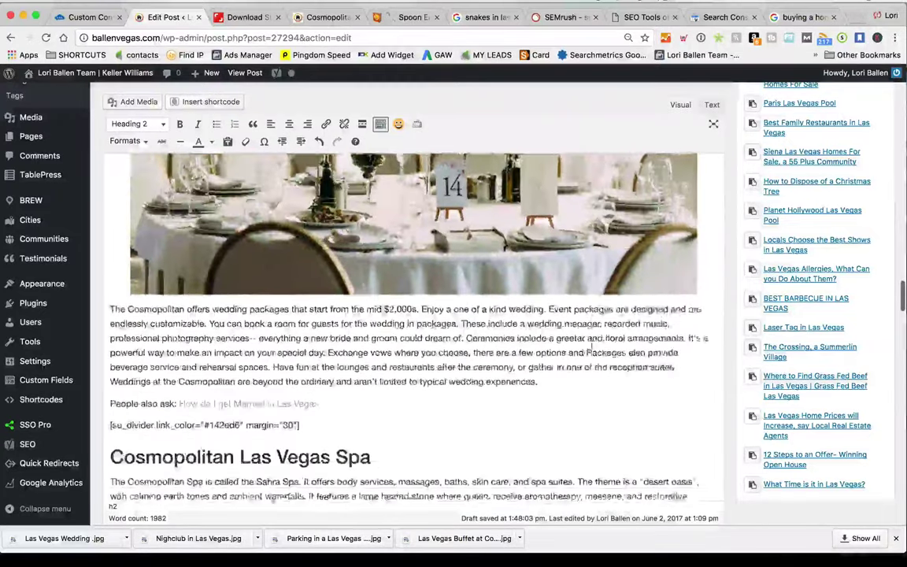
scroll(592, 344, "up", 2)
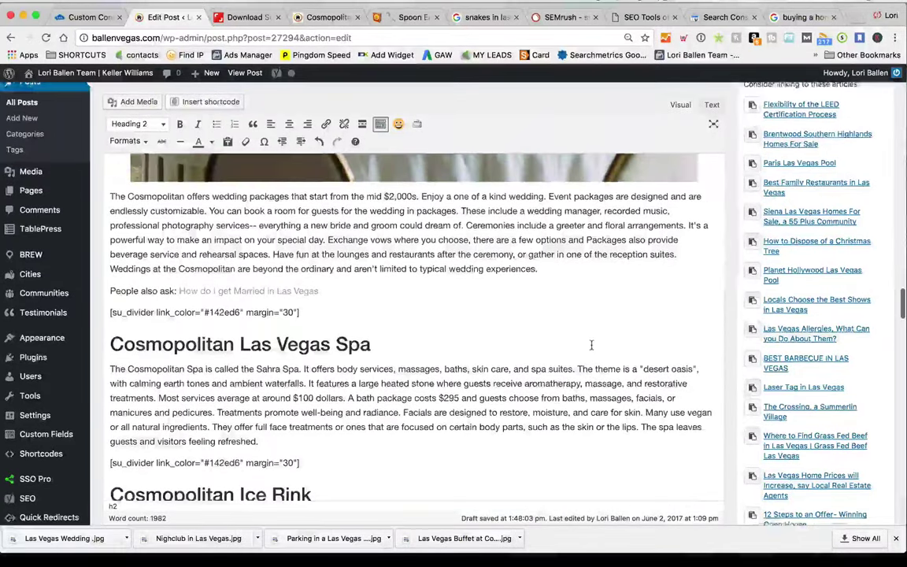
left_click(521, 312)
left_click(569, 291)
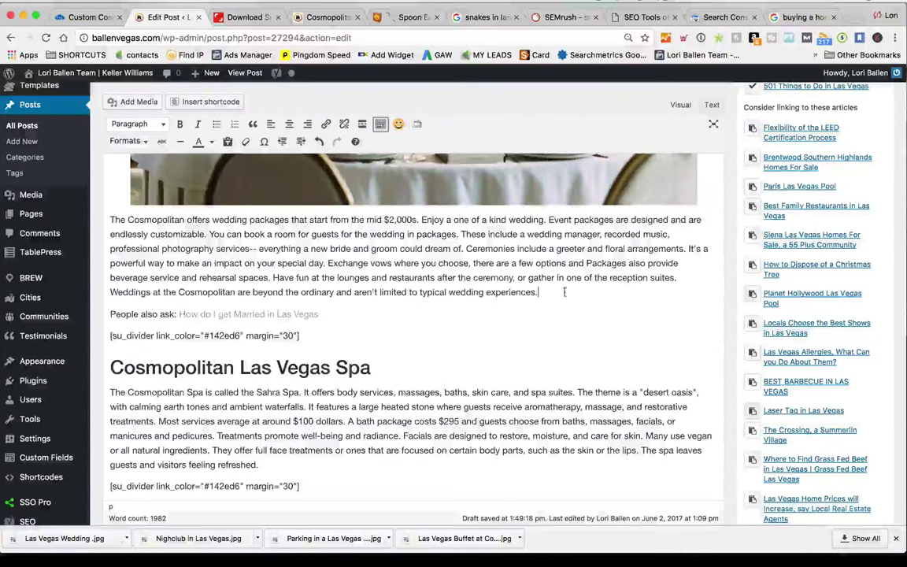
scroll(443, 264, "down", 1)
scroll(444, 264, "down", 5)
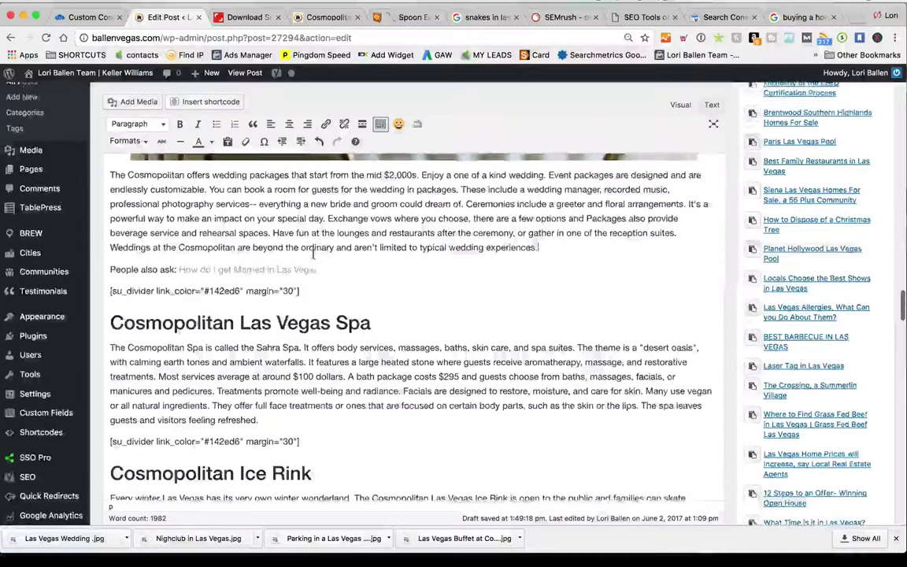
scroll(312, 256, "up", 1)
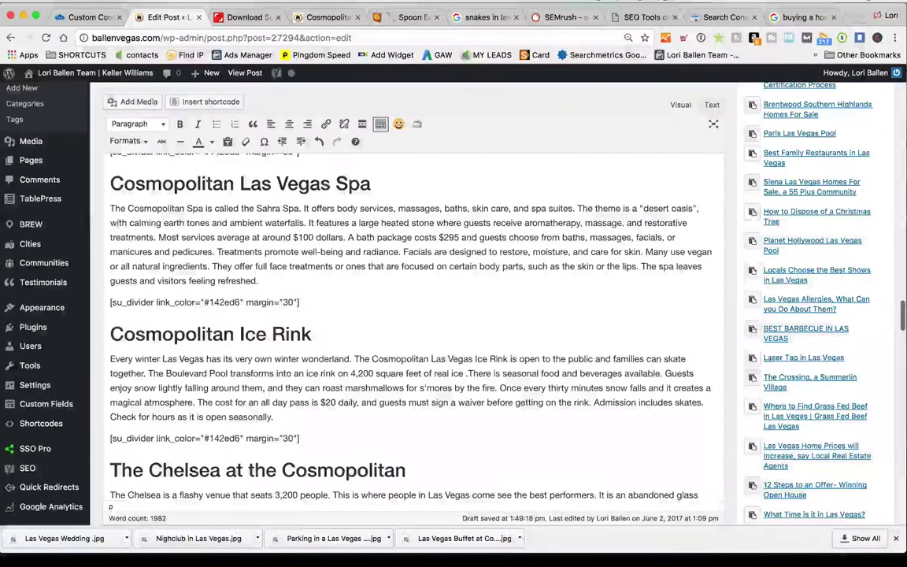
Search Shutterstock for 'spa' and download the 'Leisure. Woman in spa salon' photo as Spa in Las Vegas.jpg
left_click(244, 16)
left_click(293, 116)
type("spa")
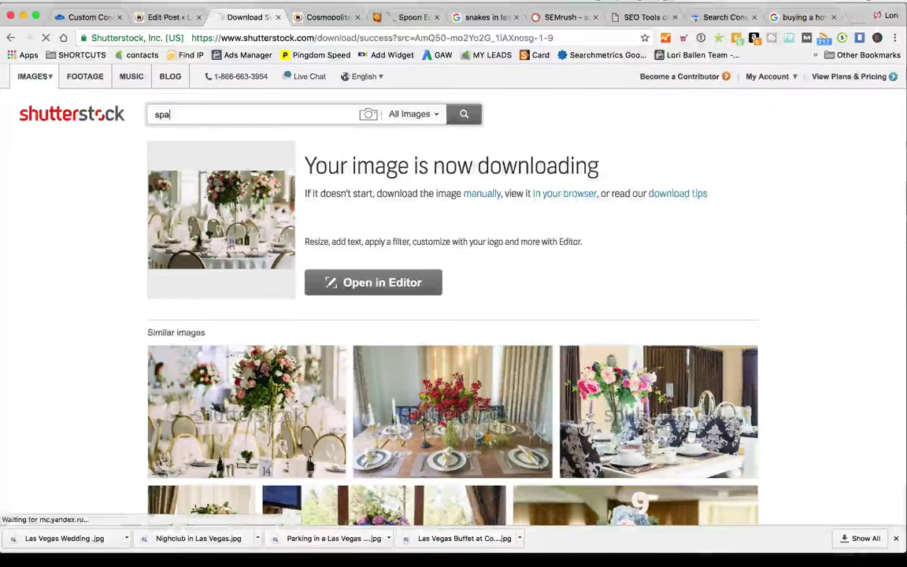
key("Return")
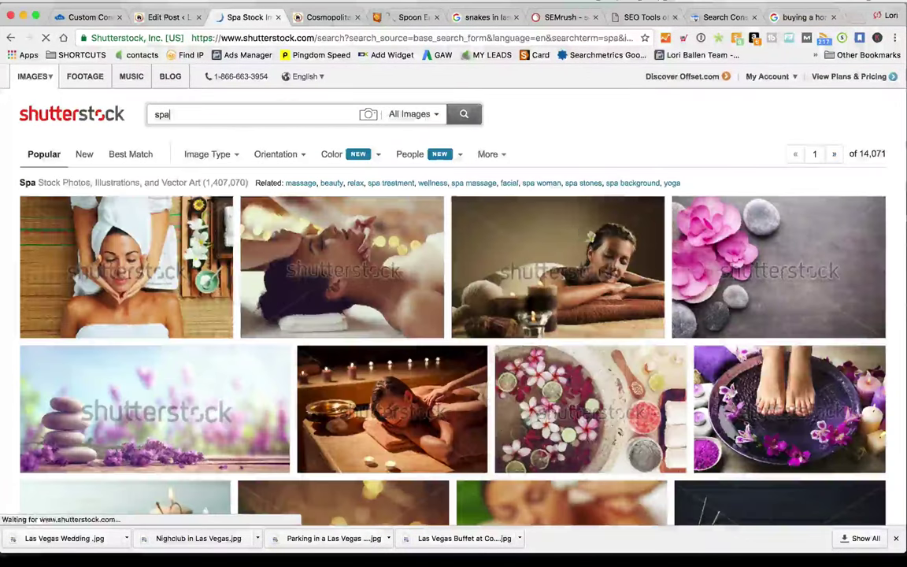
left_click(343, 258)
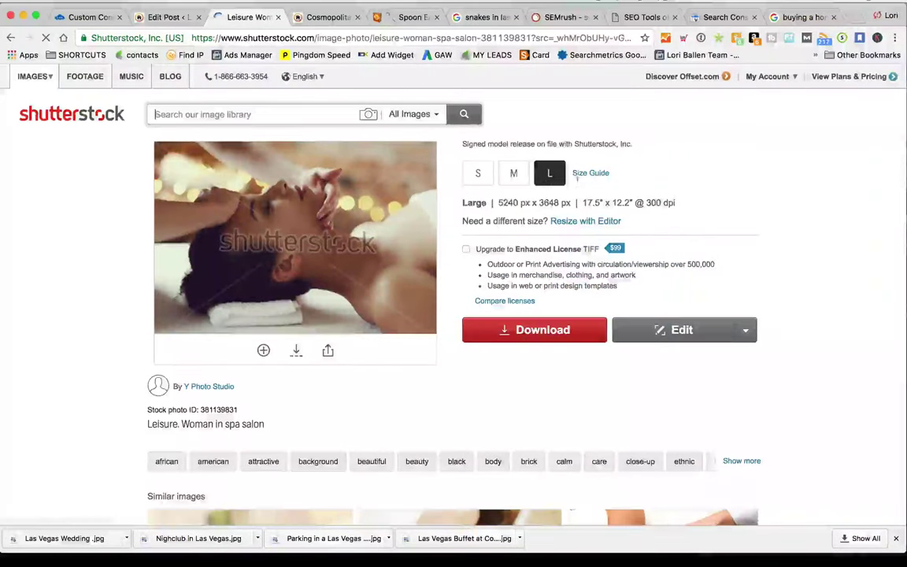
left_click(535, 333)
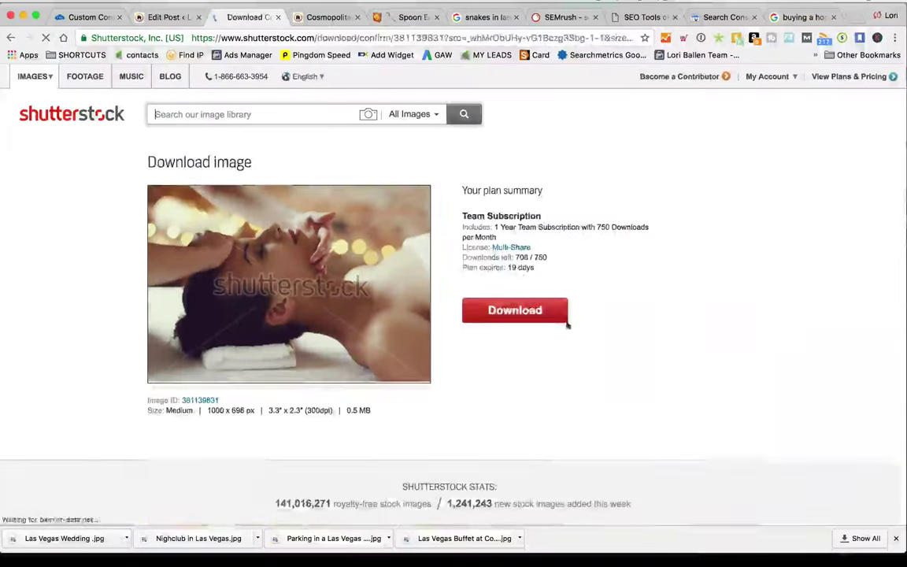
left_click(530, 311)
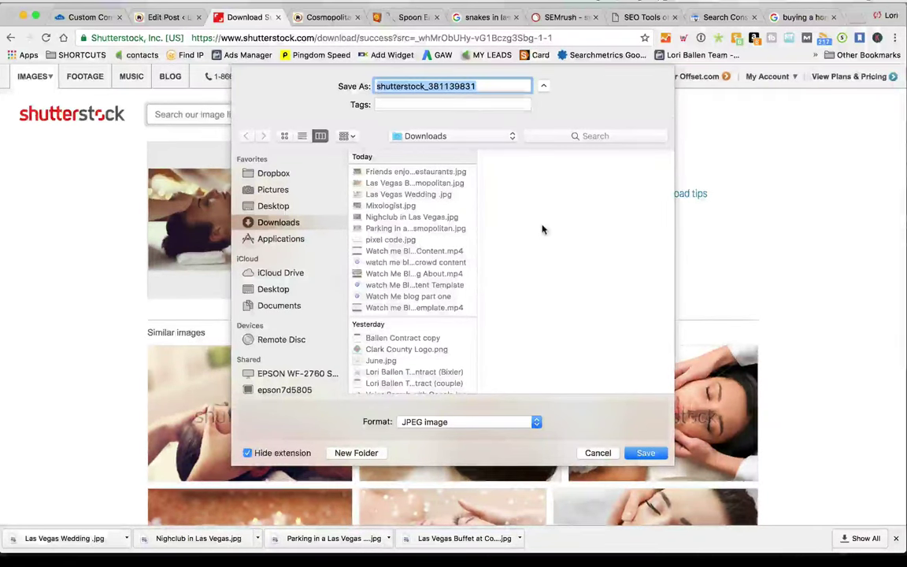
type("Spa in Las Vegas")
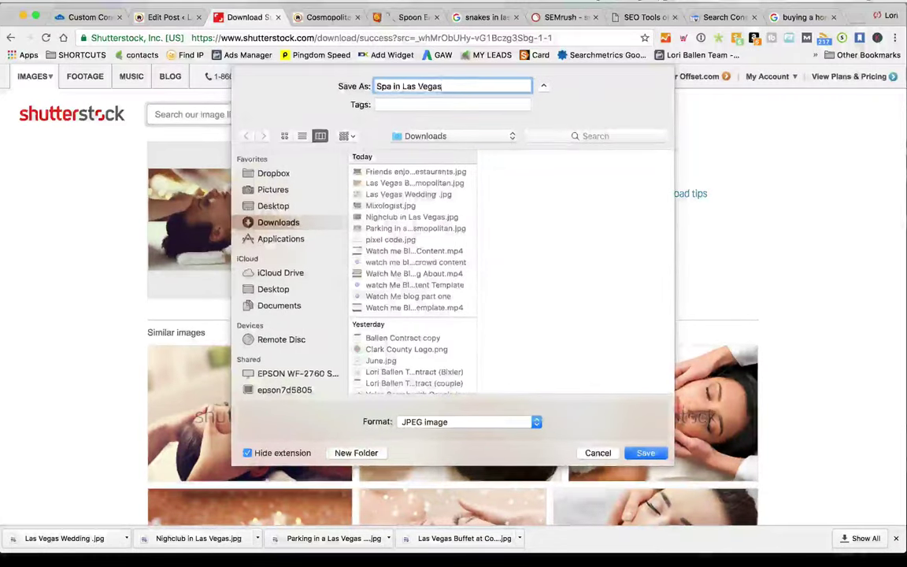
key("Return")
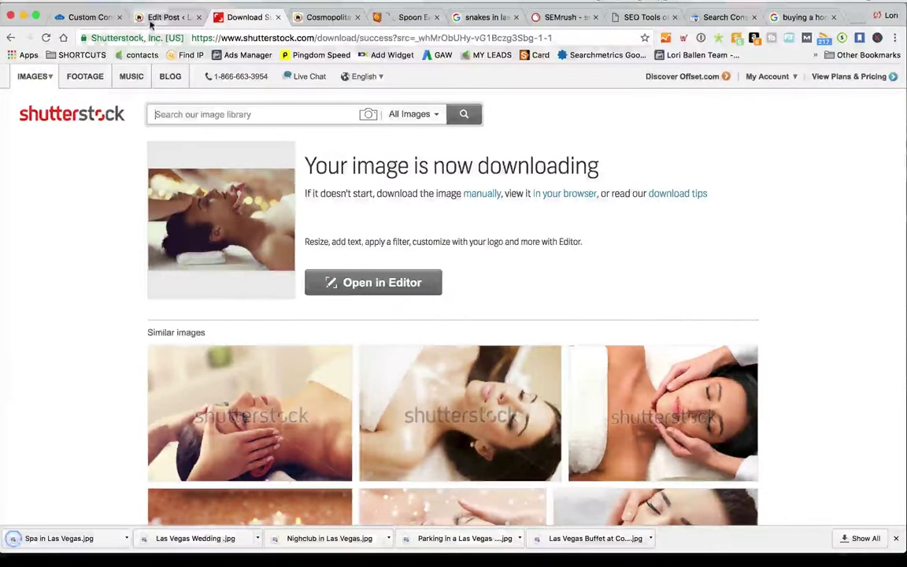
left_click(162, 17)
scroll(207, 304, "up", 20)
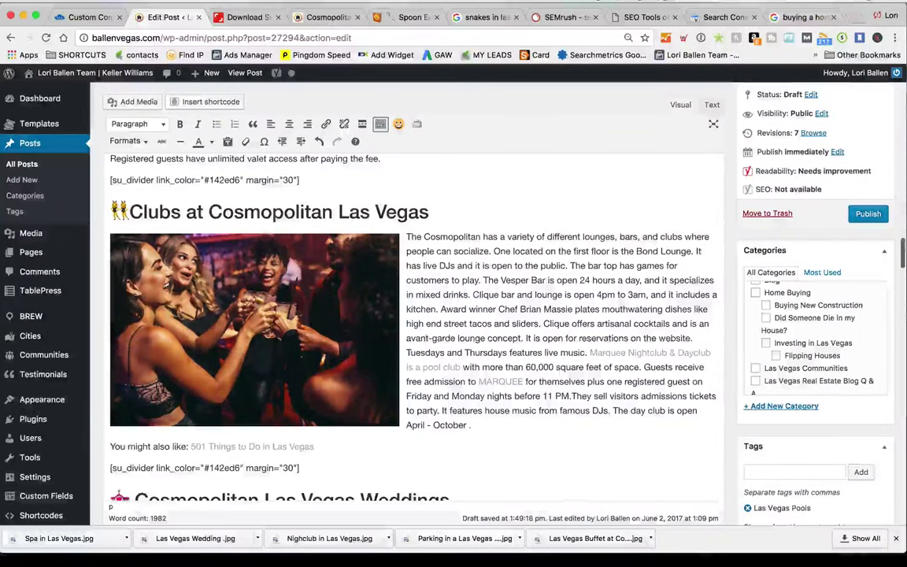
Upload Spa in Las Vegas.jpg into the WordPress media library
scroll(182, 269, "down", 20)
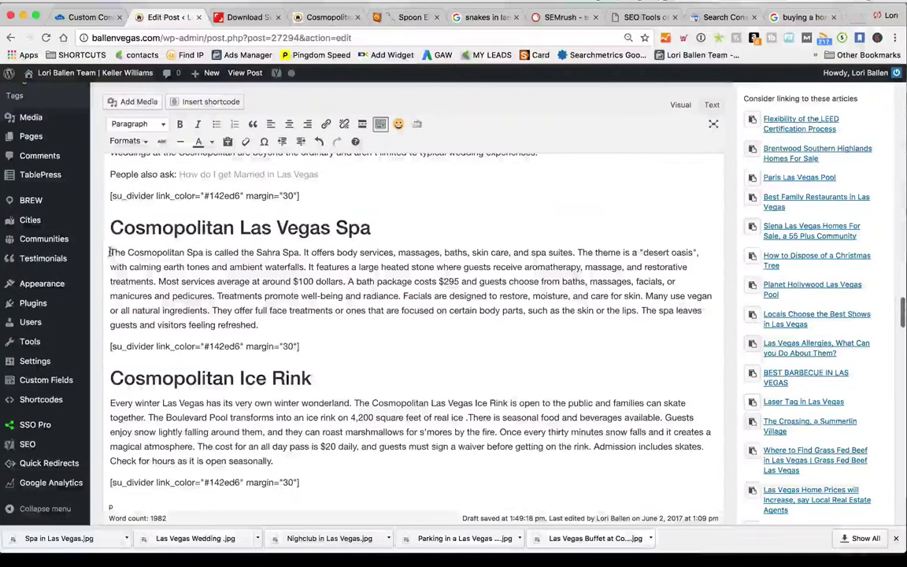
left_click(134, 102)
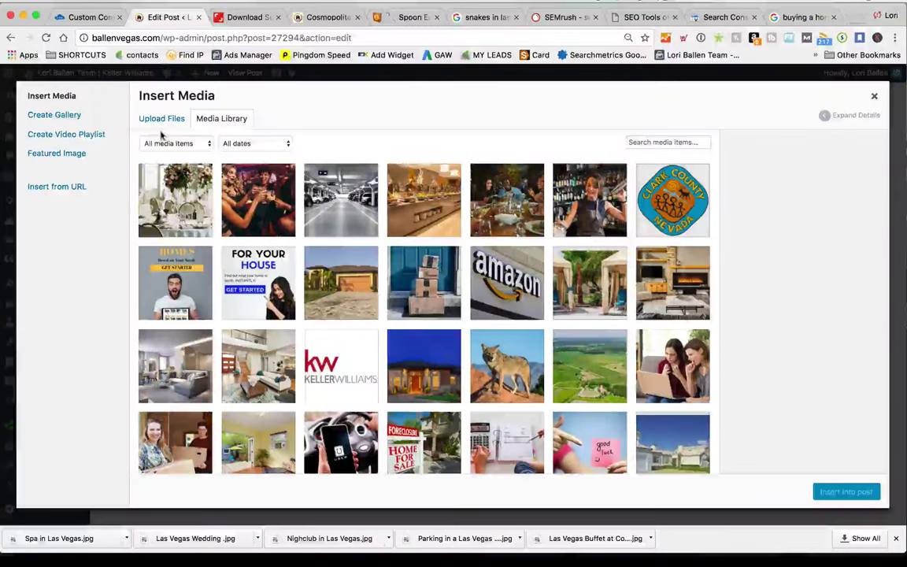
left_click(161, 120)
left_click(509, 296)
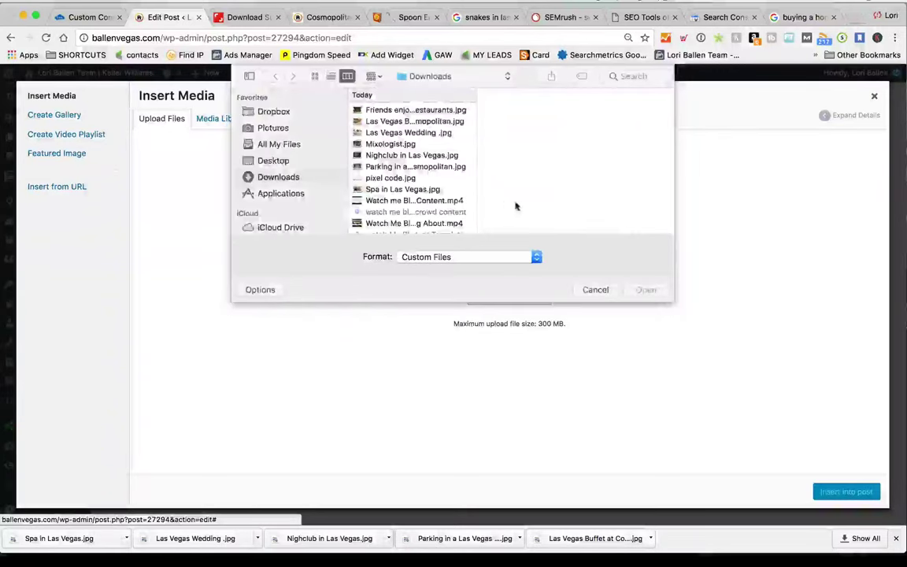
left_click(624, 76)
type("spa")
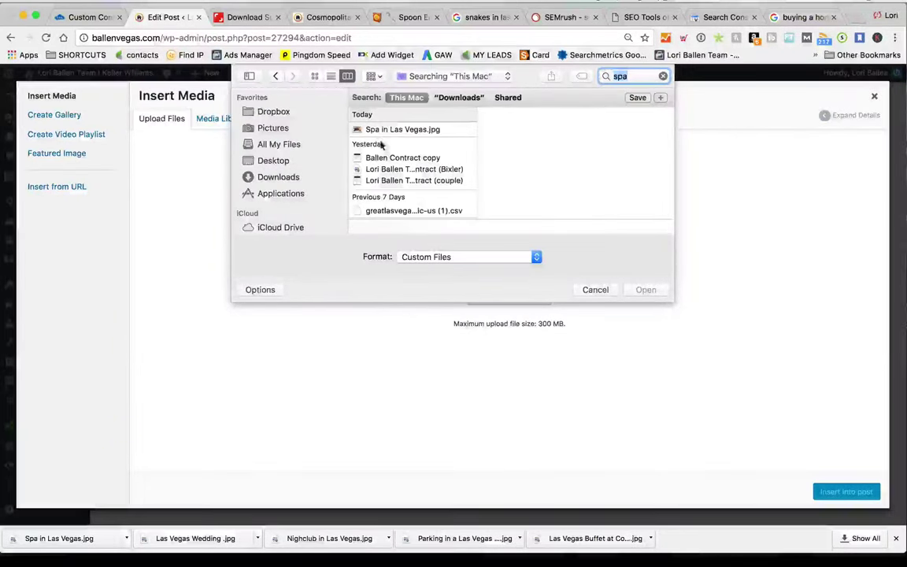
left_click(402, 130)
left_click(648, 290)
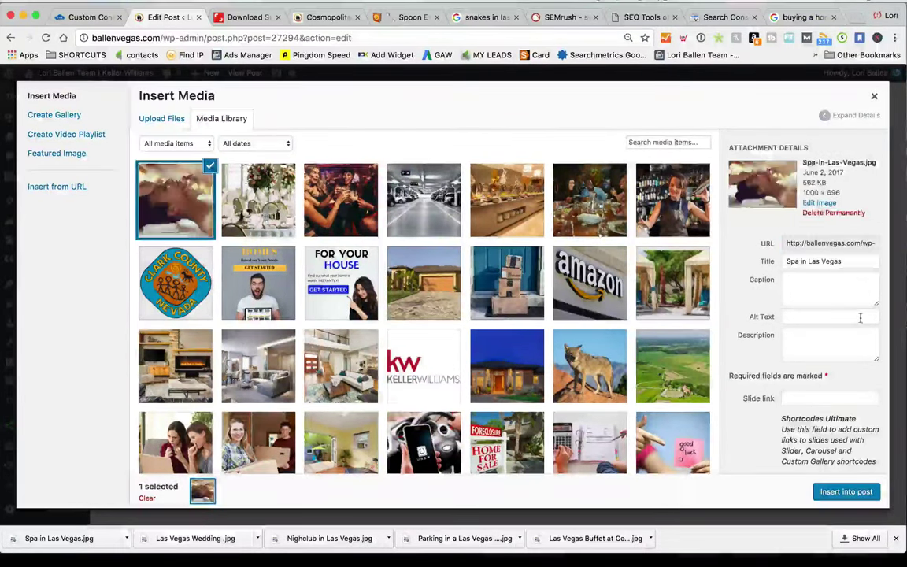
Insert the spa photo in the Spa section, right-aligned with the spa text wrapping beside it
left_click(827, 490)
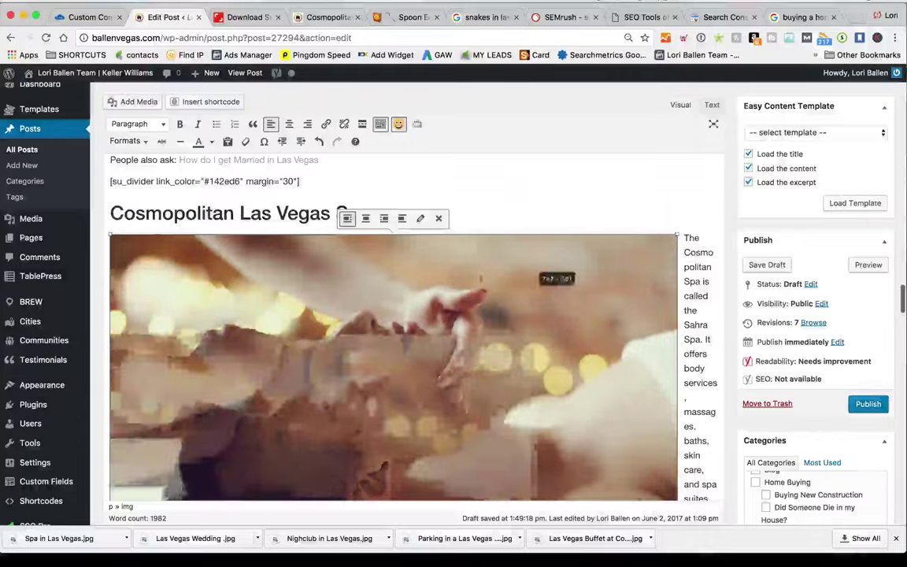
scroll(447, 285, "up", 3)
scroll(450, 285, "down", 5)
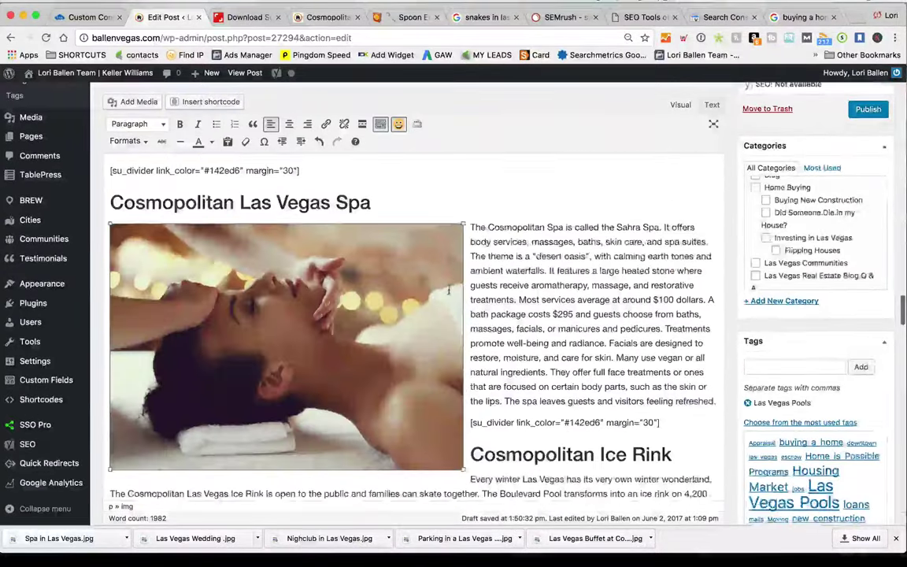
scroll(410, 291, "up", 5)
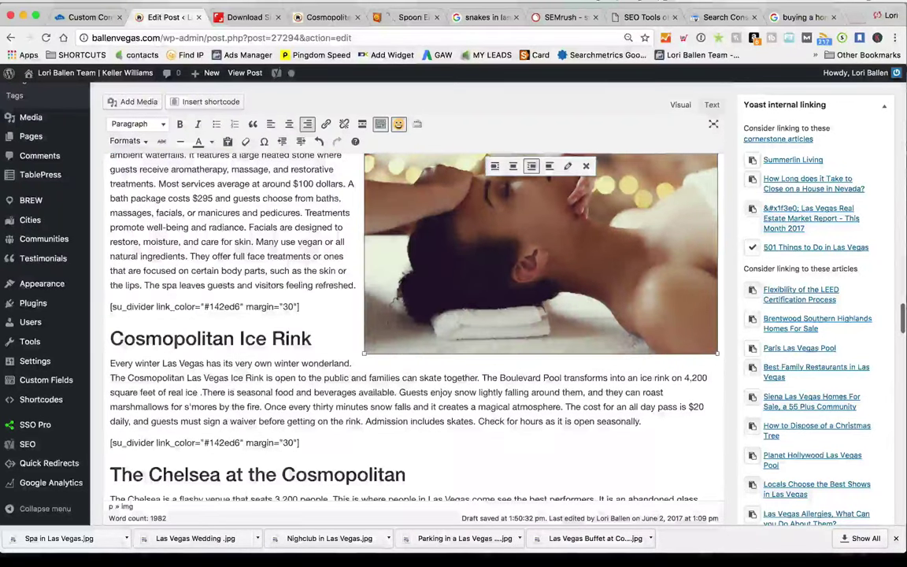
left_click(242, 298)
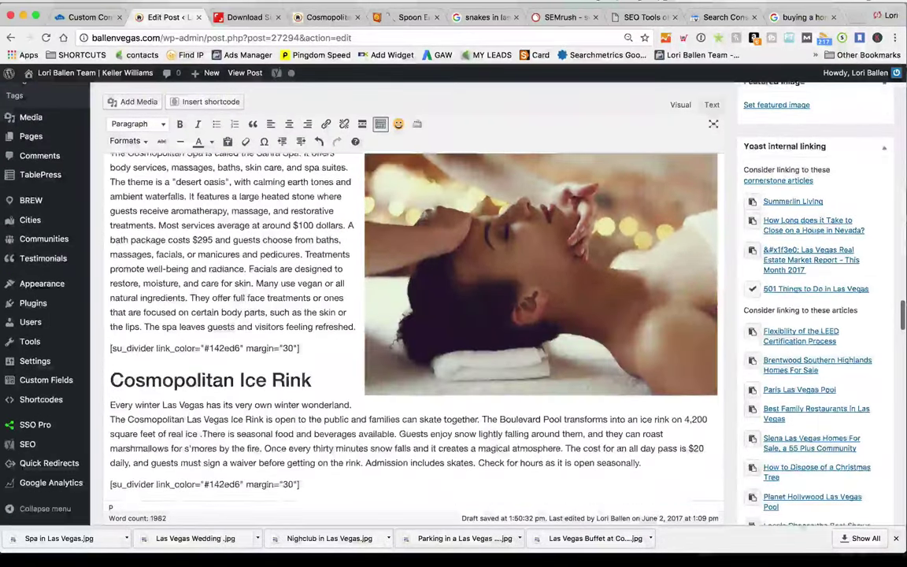
left_click(335, 448)
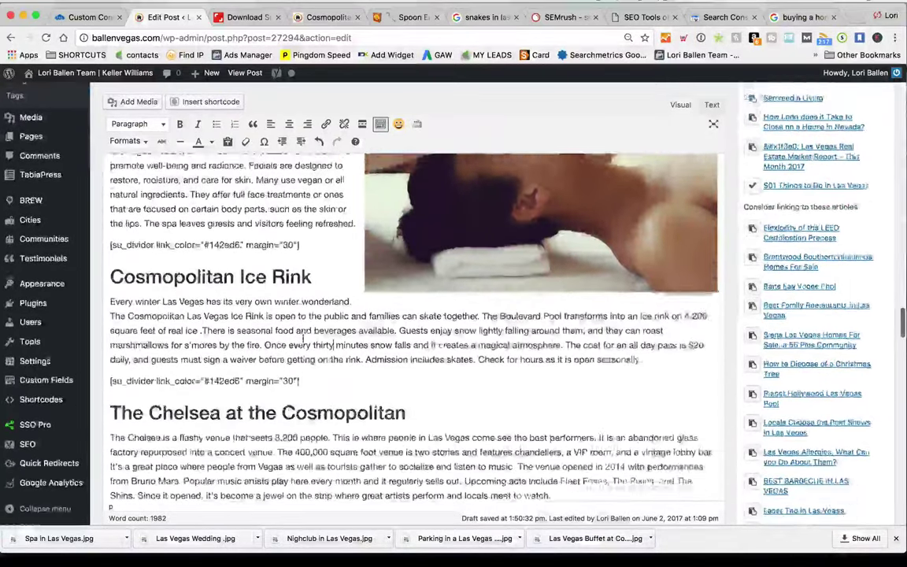
Insert the pool party photo from the media library under the Cosmopolitan Pools heading
scroll(304, 355, "down", 5)
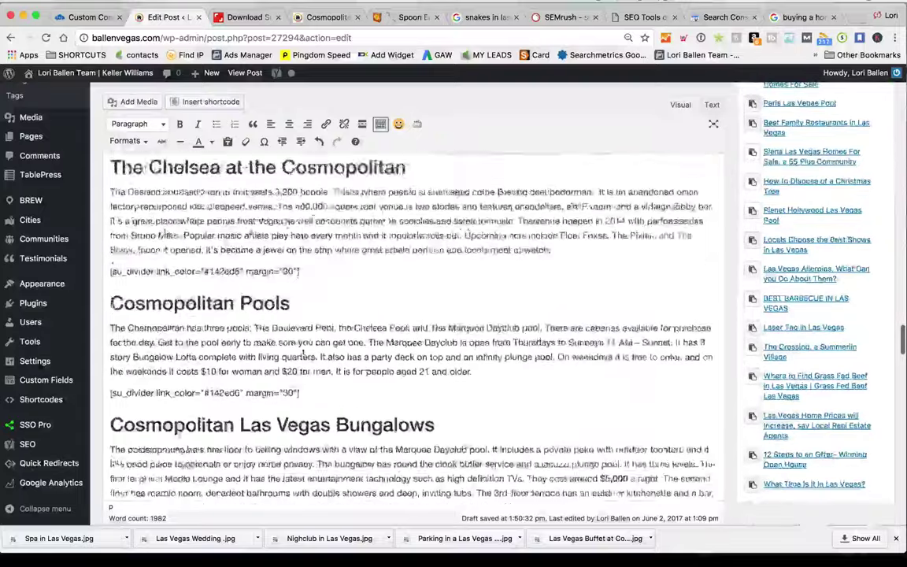
scroll(303, 350, "down", 10)
scroll(303, 350, "up", 5)
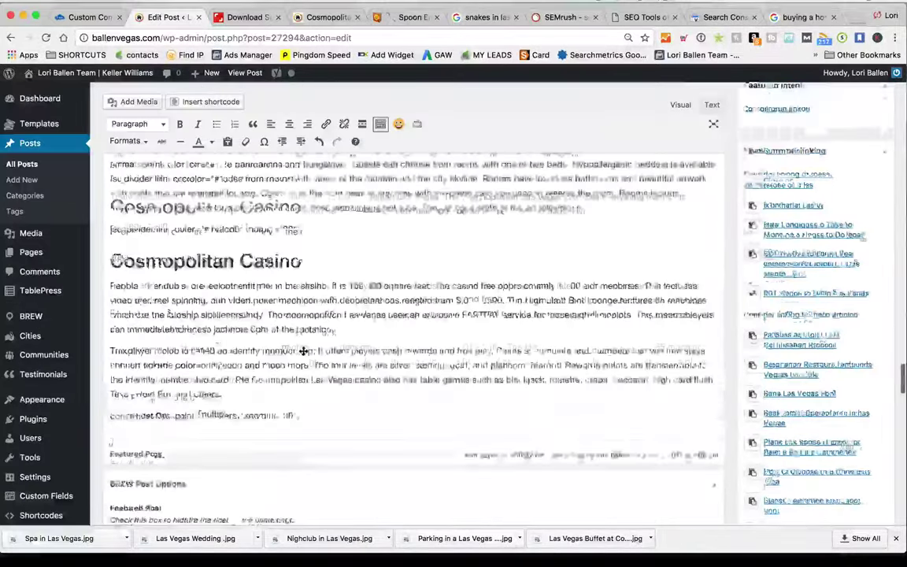
scroll(306, 353, "up", 3)
scroll(305, 354, "down", 6)
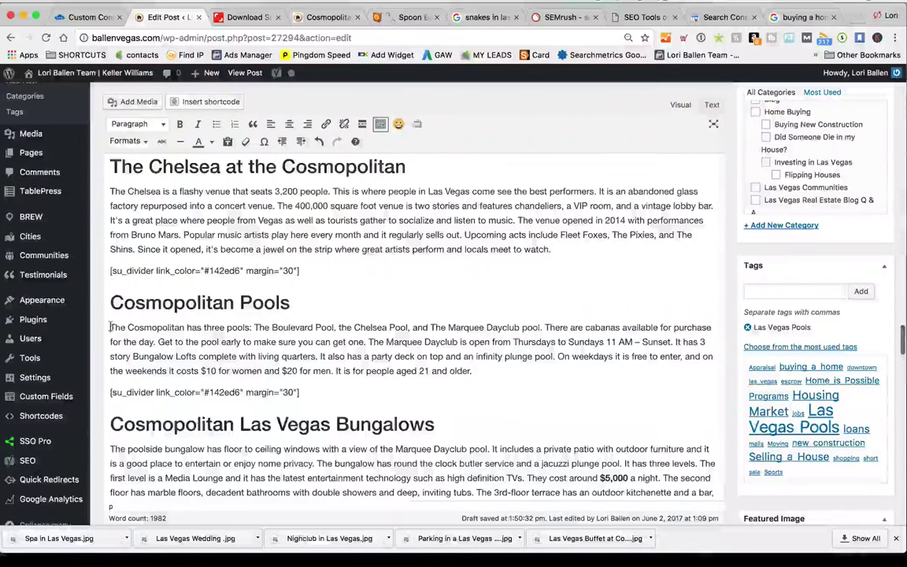
left_click(140, 103)
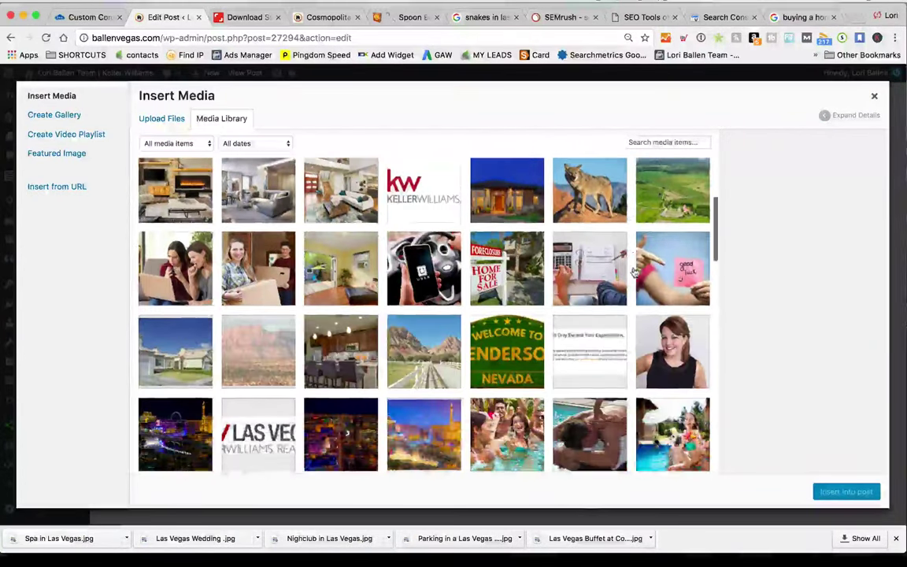
scroll(634, 271, "down", 5)
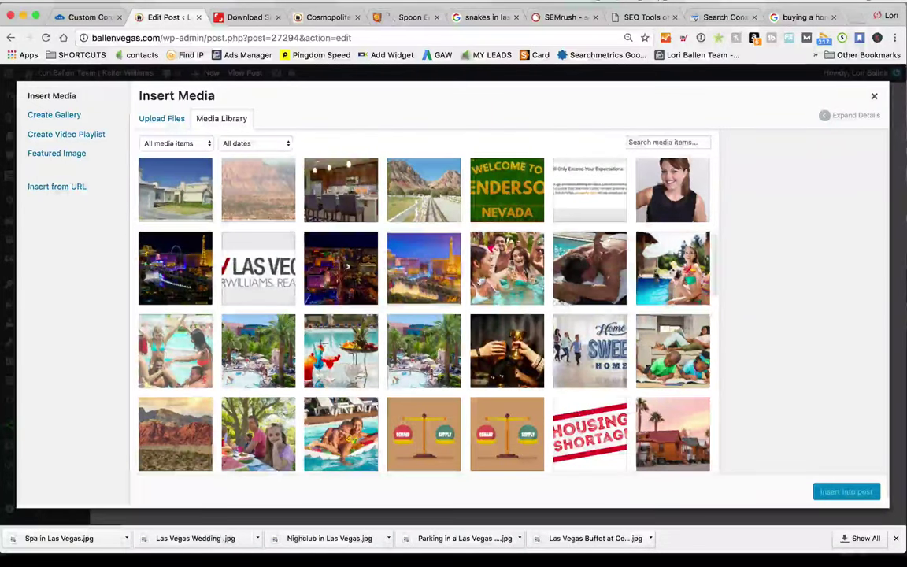
left_click(508, 268)
left_click(847, 491)
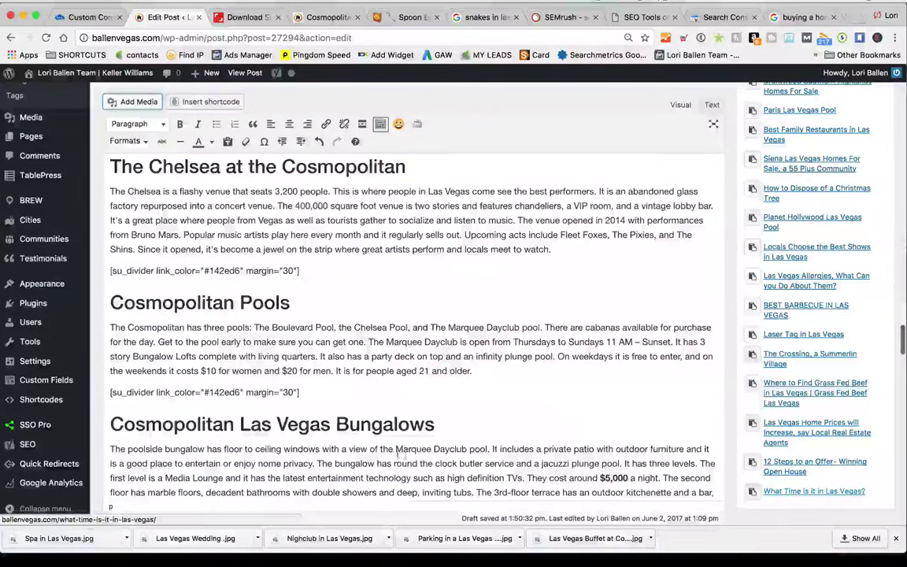
Center the pool photo and open its Image Details for editing
left_click(375, 327)
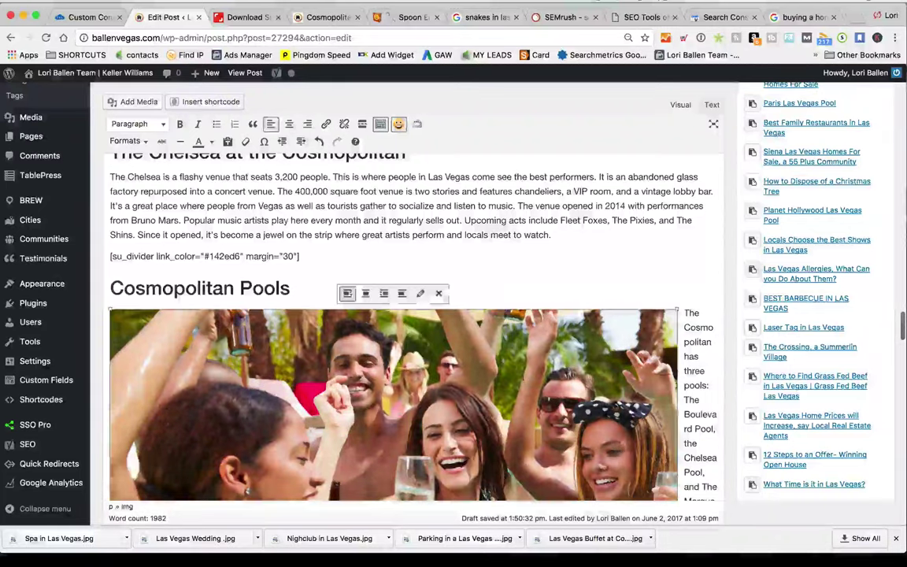
left_click(365, 293)
scroll(367, 293, "down", 2)
left_click(367, 293)
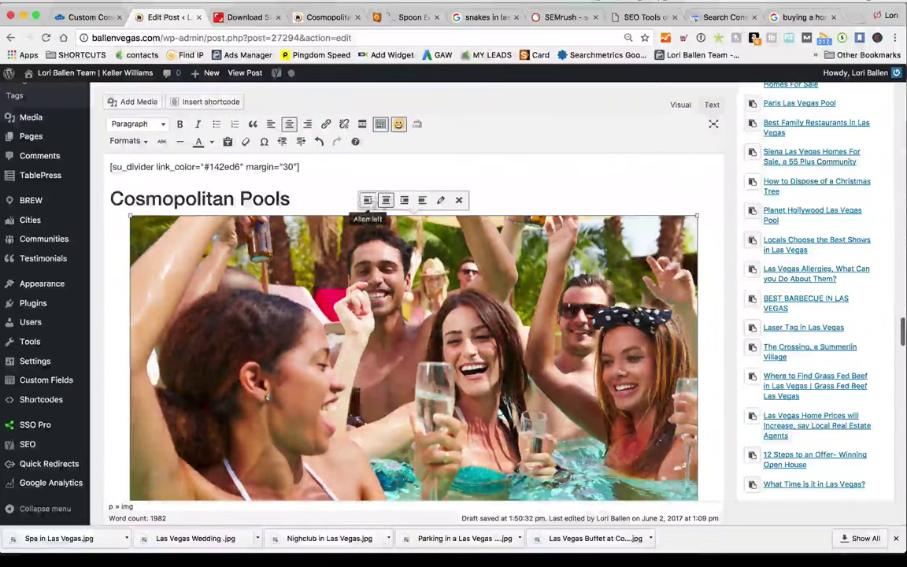
left_click(441, 201)
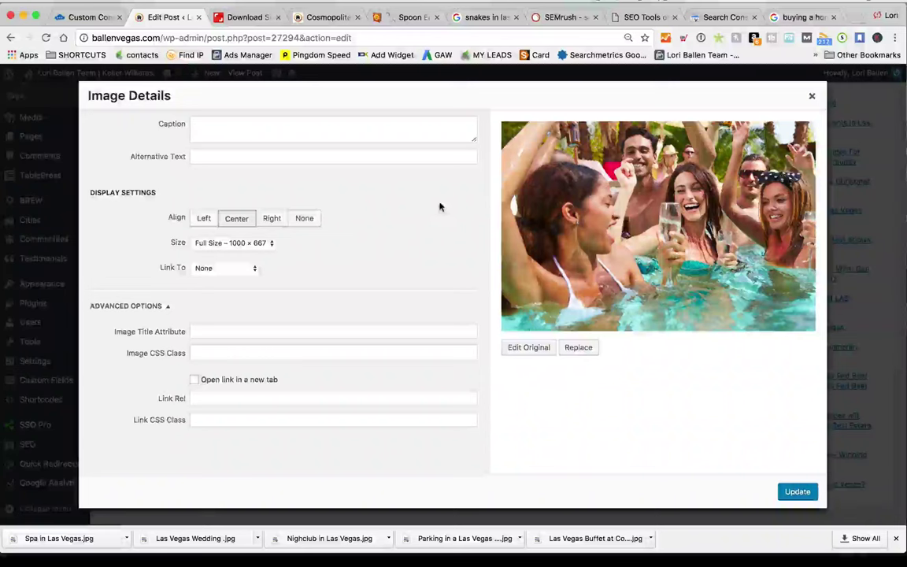
Set the pool photo's alt text to 'People in a Pool at the Cosmopolitan hotel drinking and having a good time'
left_click(225, 156)
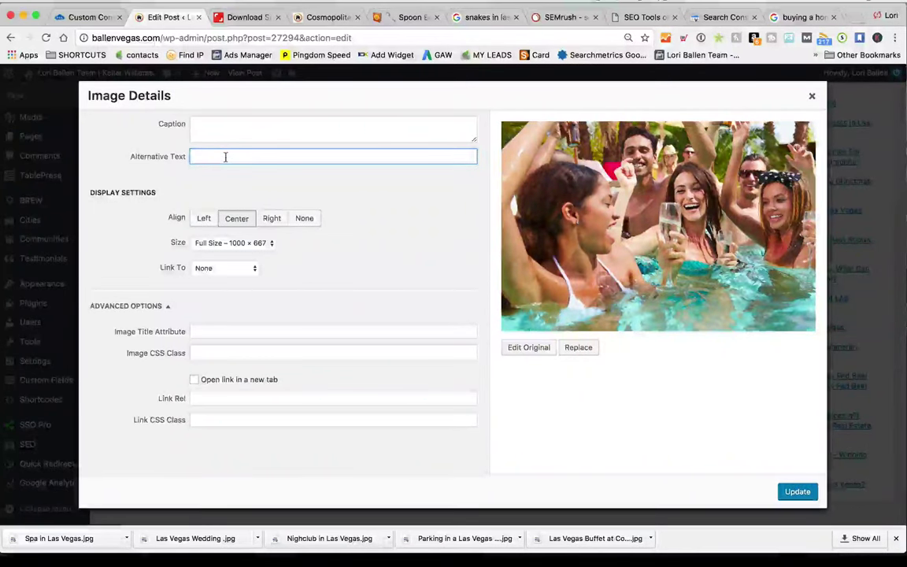
type("Peo")
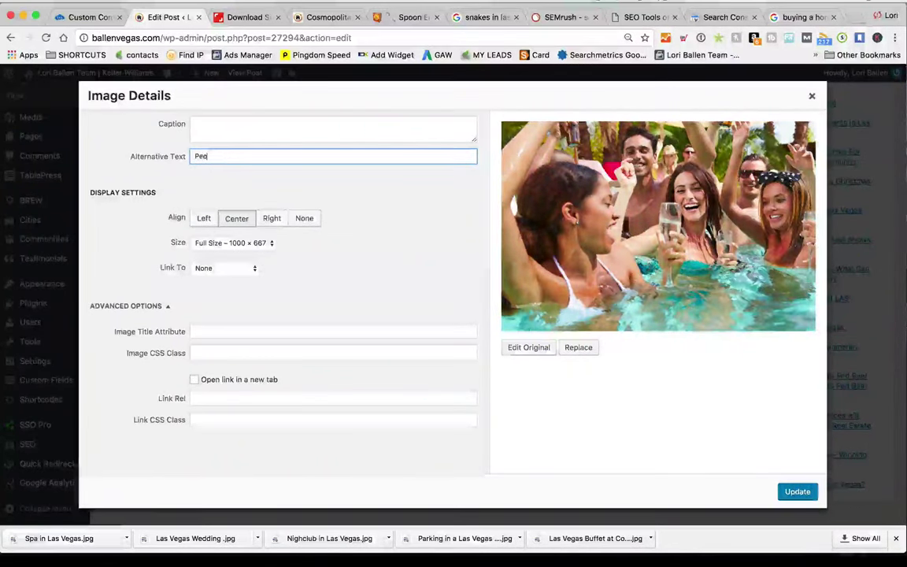
type("ple in a Pool at")
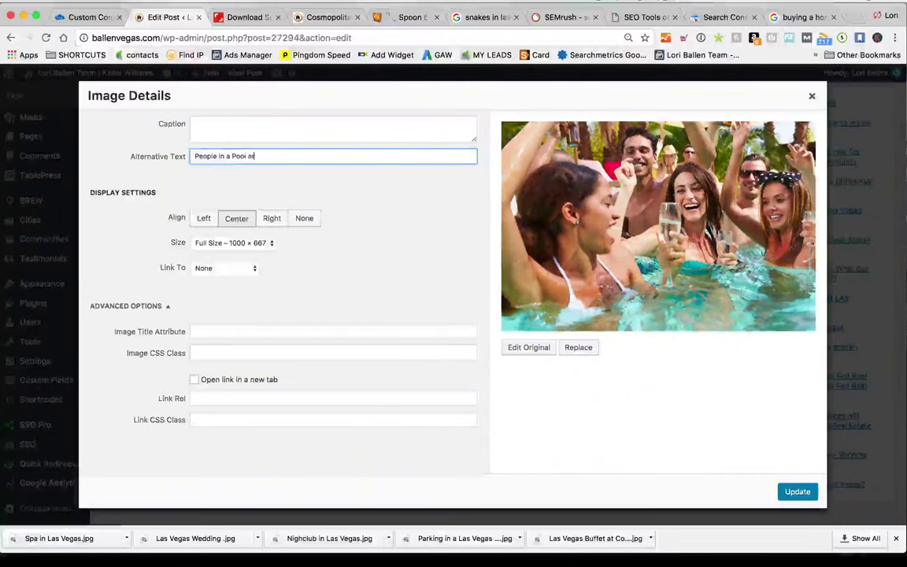
type(" the Cosmo")
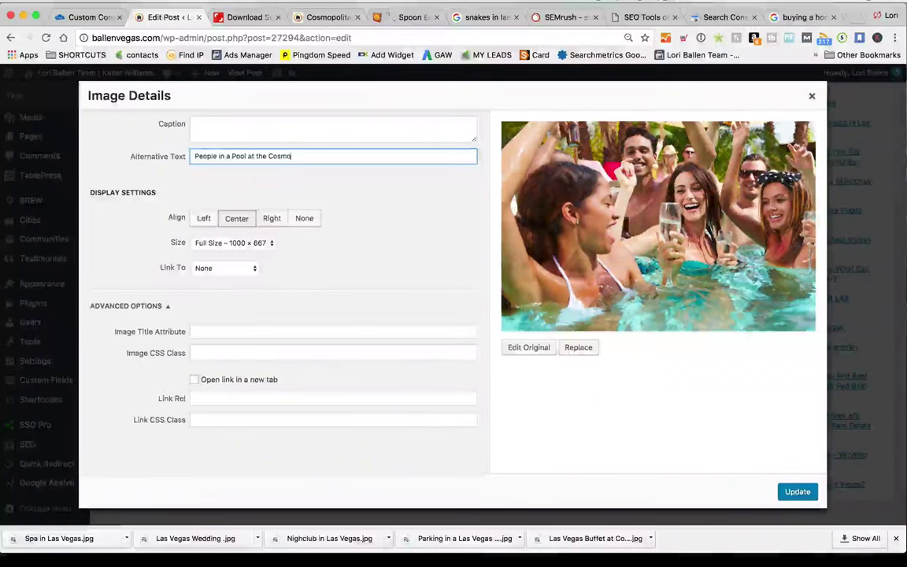
type("politan hotel d")
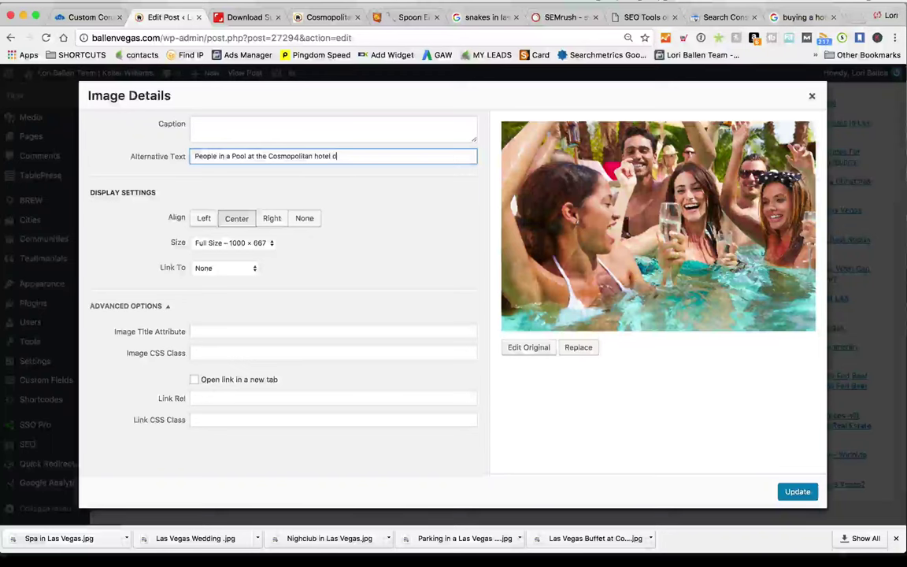
type("rinking and having a")
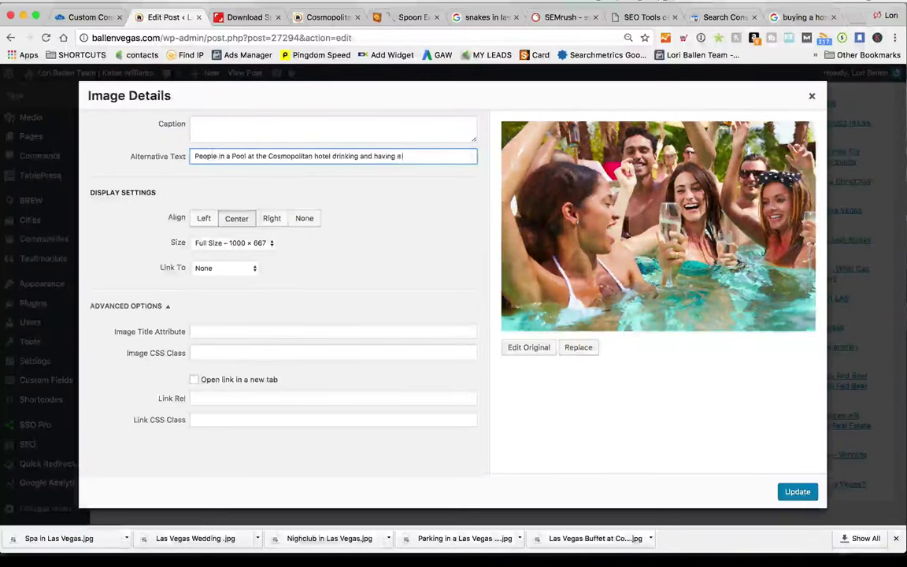
type(" good time")
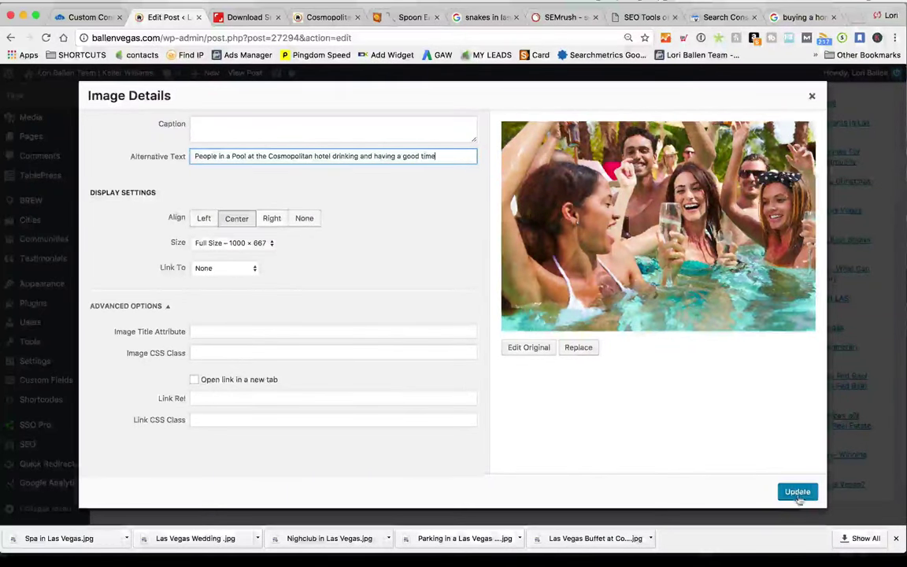
left_click(797, 492)
scroll(414, 315, "down", 2)
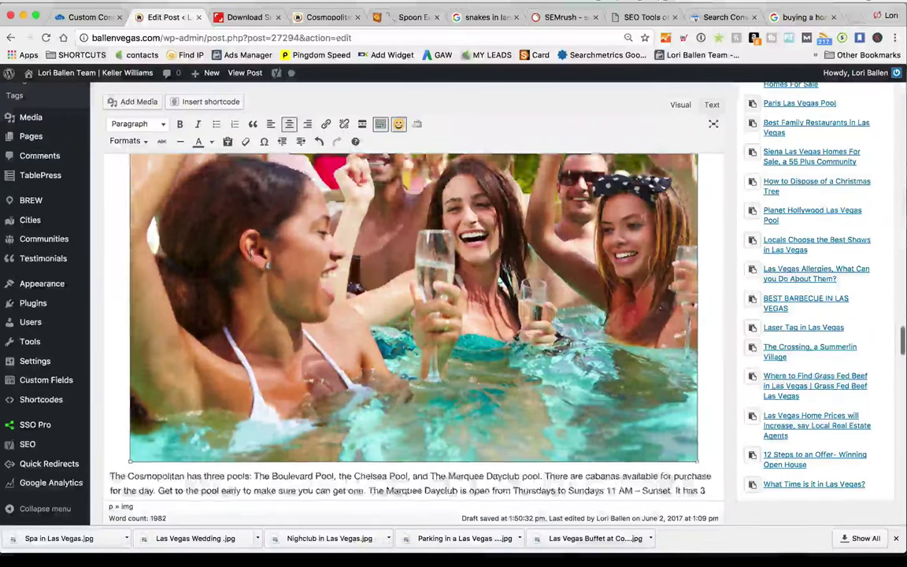
scroll(478, 202, "up", 3)
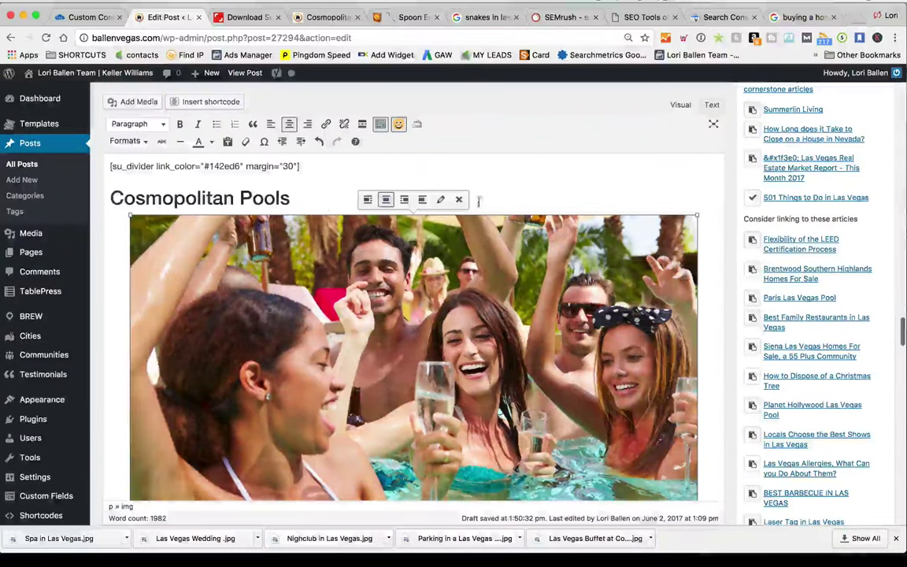
Set the pool photo's Link To option to Custom URL
left_click(440, 199)
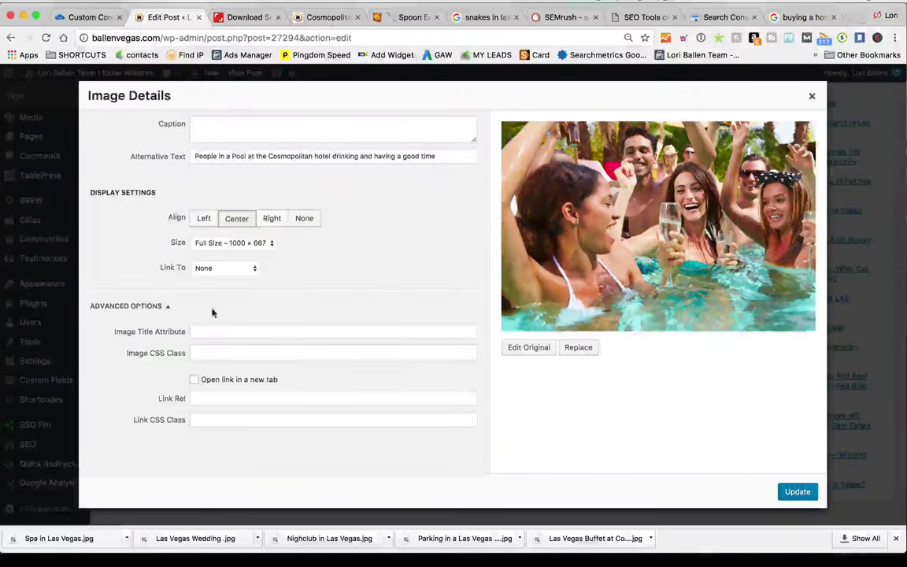
left_click(219, 268)
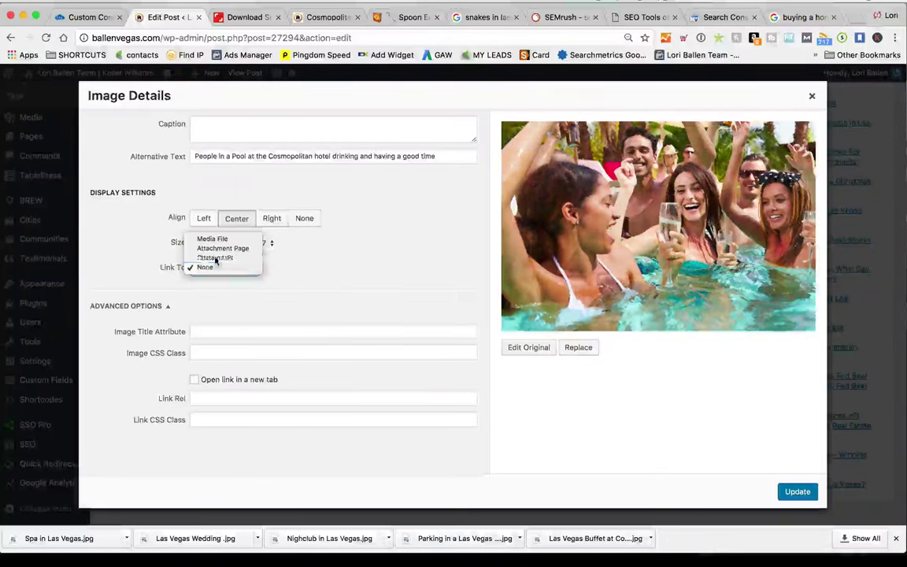
left_click(216, 258)
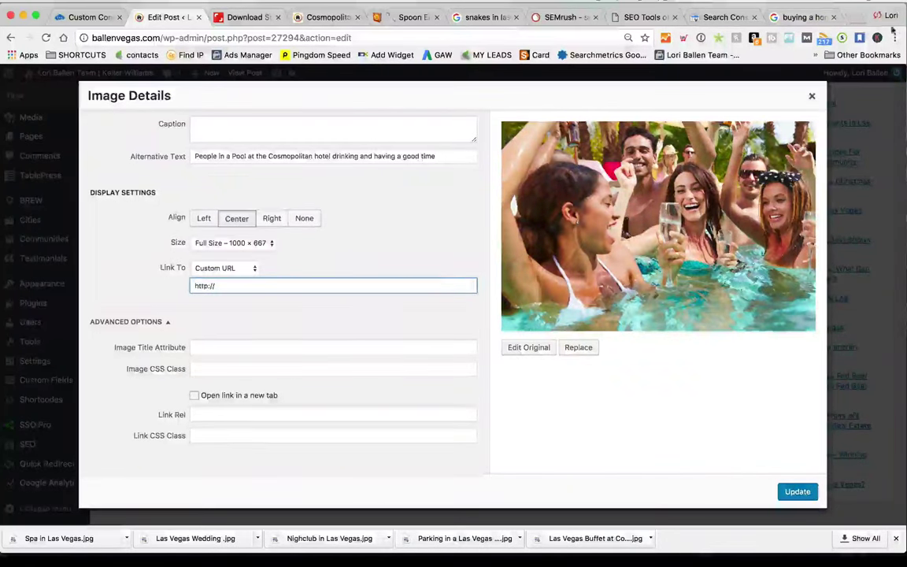
left_click(803, 17)
Search Google for 'ballen best pools'
left_click(315, 37)
type("b")
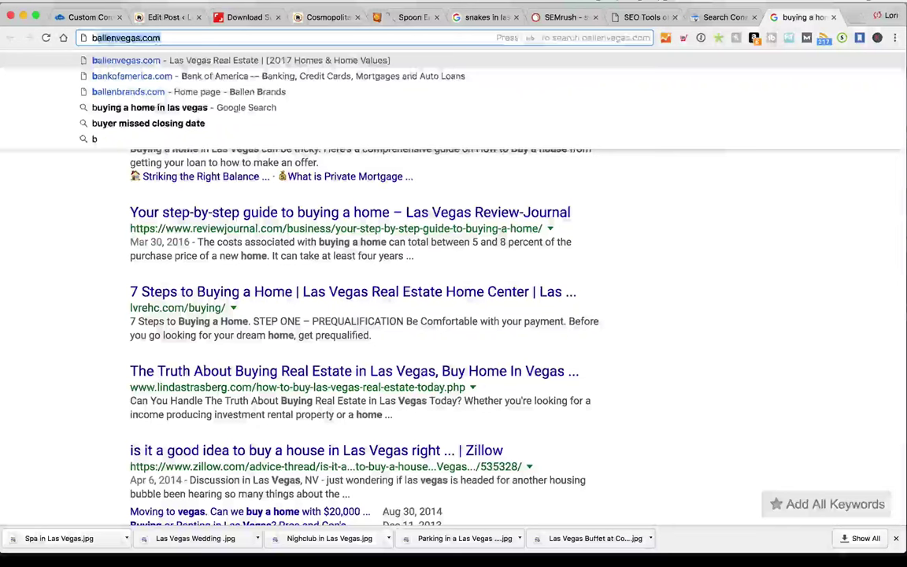
type("all")
key("BackSpace")
key("BackSpace")
type("l")
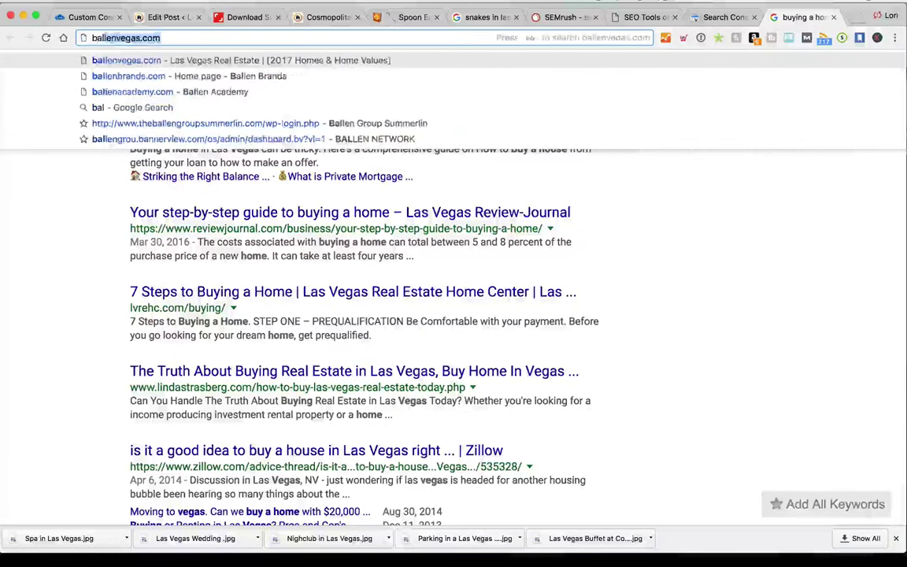
type("len best pools")
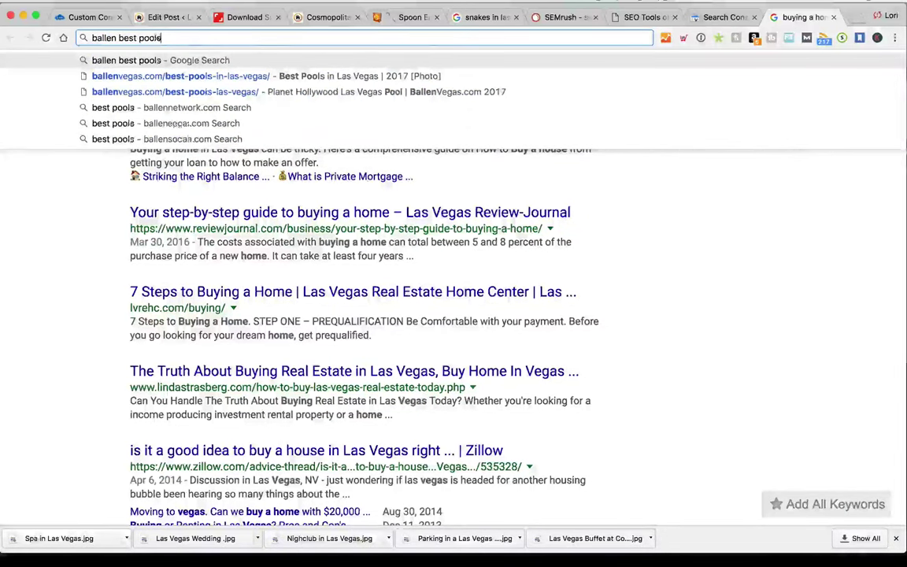
key("Return")
Open the ballenvegas.com Best Pools in Las Vegas article and copy its URL
scroll(350, 312, "down", 1)
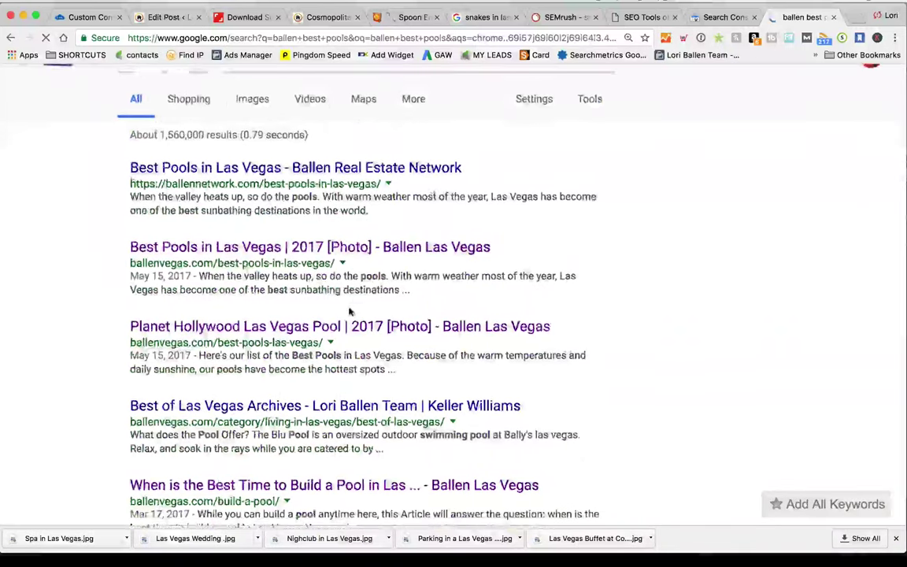
scroll(202, 202, "down", 1)
left_click(197, 206)
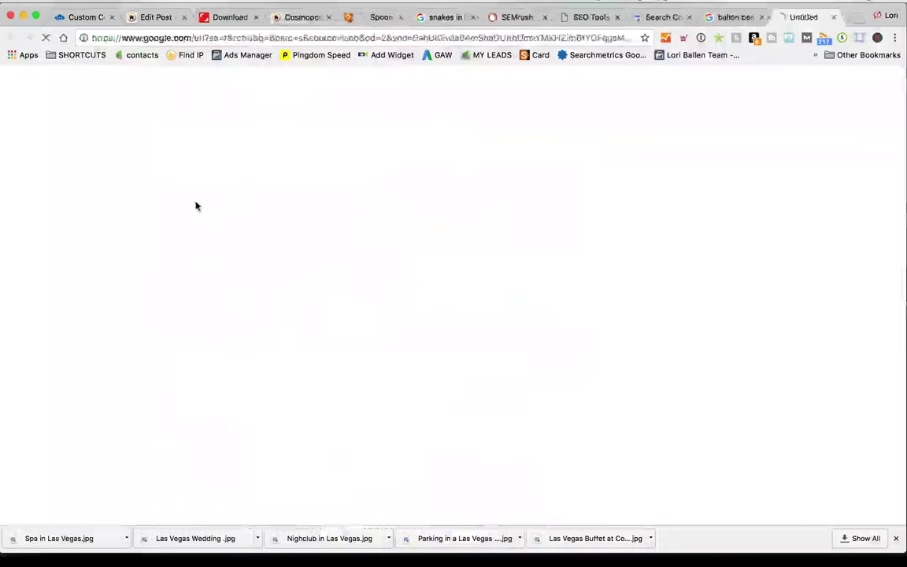
left_click(272, 37)
key("ctrl+c")
left_click(157, 18)
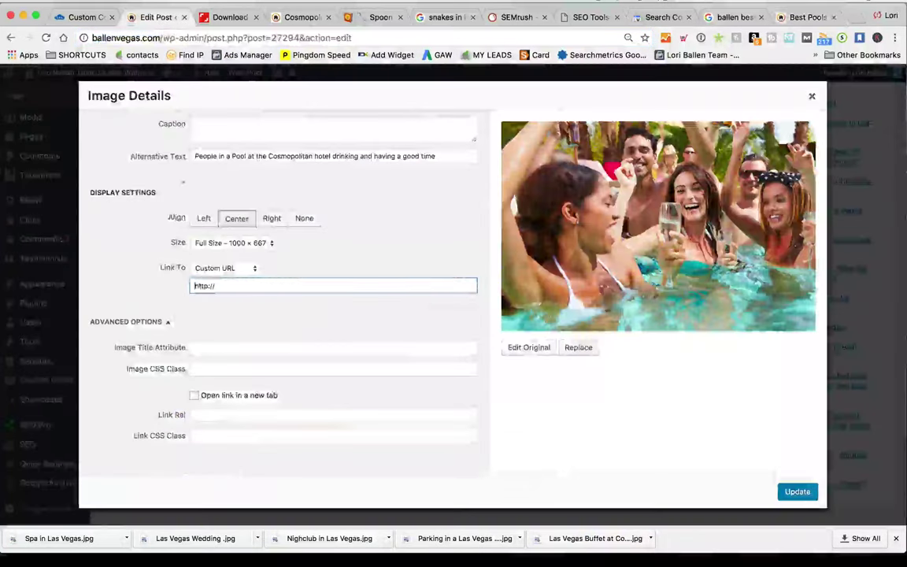
Paste the article URL as the pool photo's custom link and title it 'Best Pools in Las Vegas'
triple_click(257, 287)
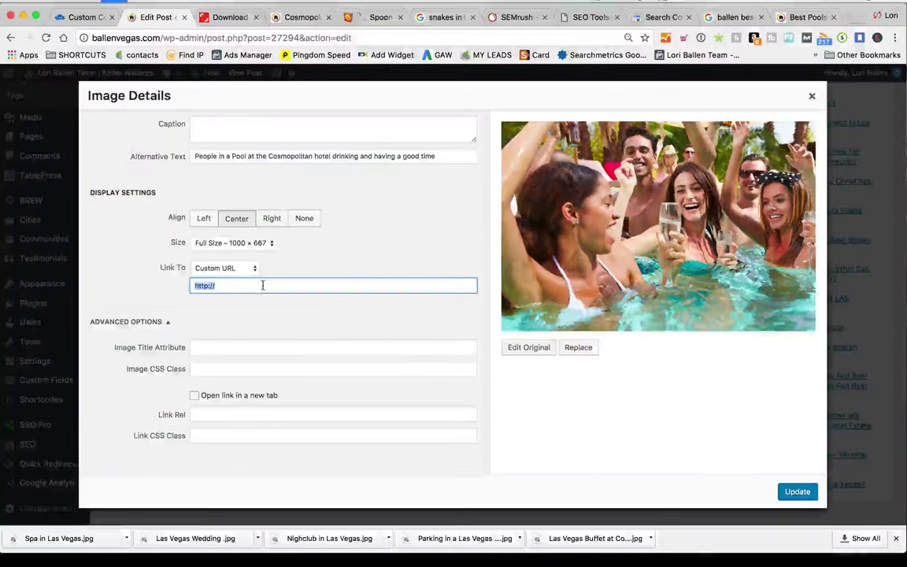
key("ctrl+v")
left_click(226, 348)
type("See ar")
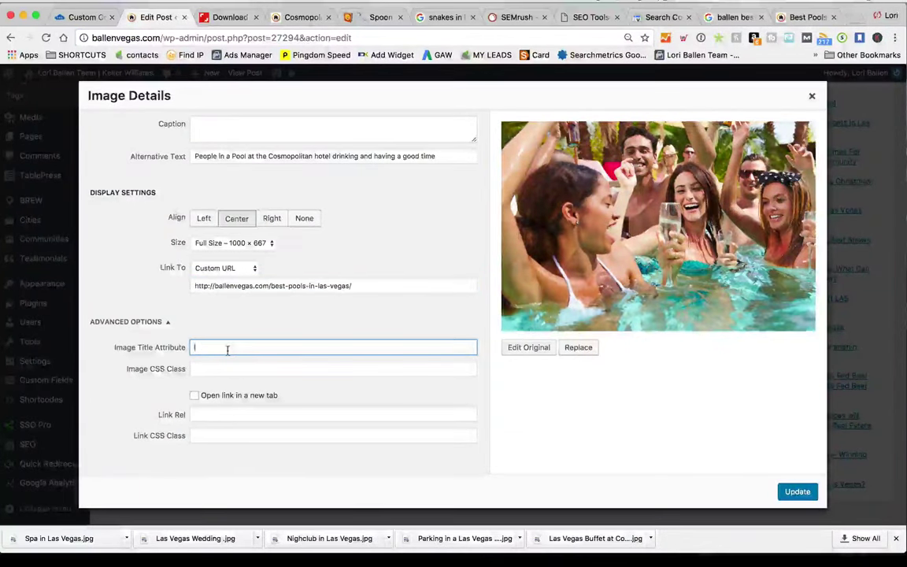
key("BackSpace")
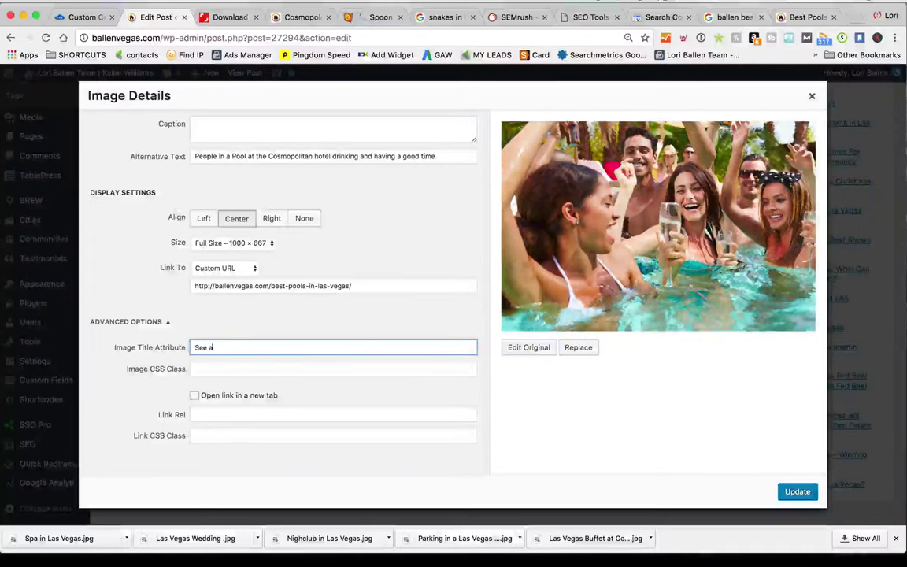
type("Ba")
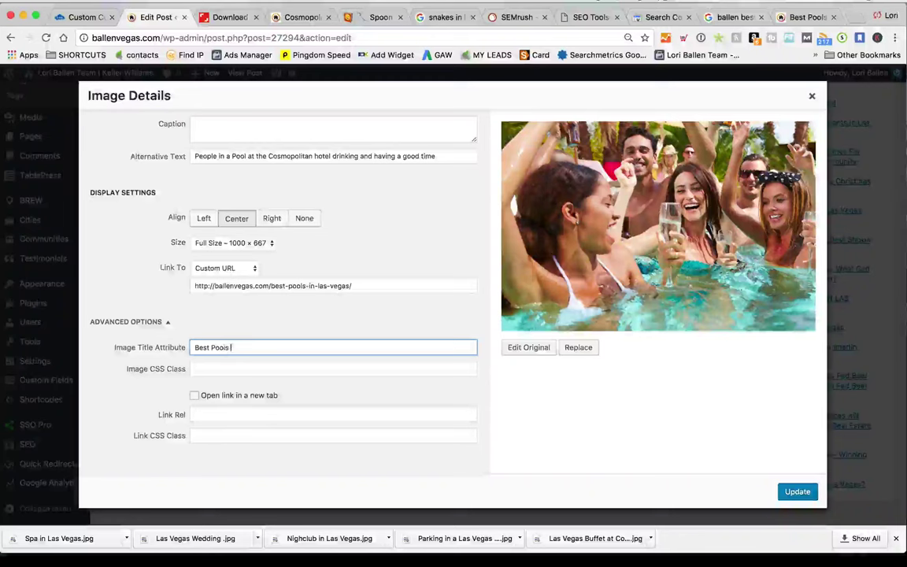
type("st Pools inLas")
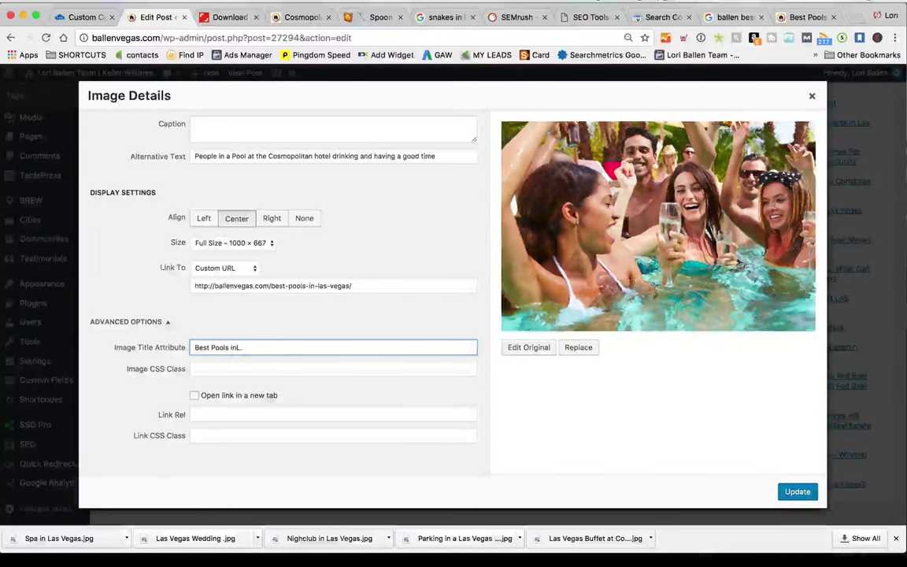
key("BackSpace")
type("Las V")
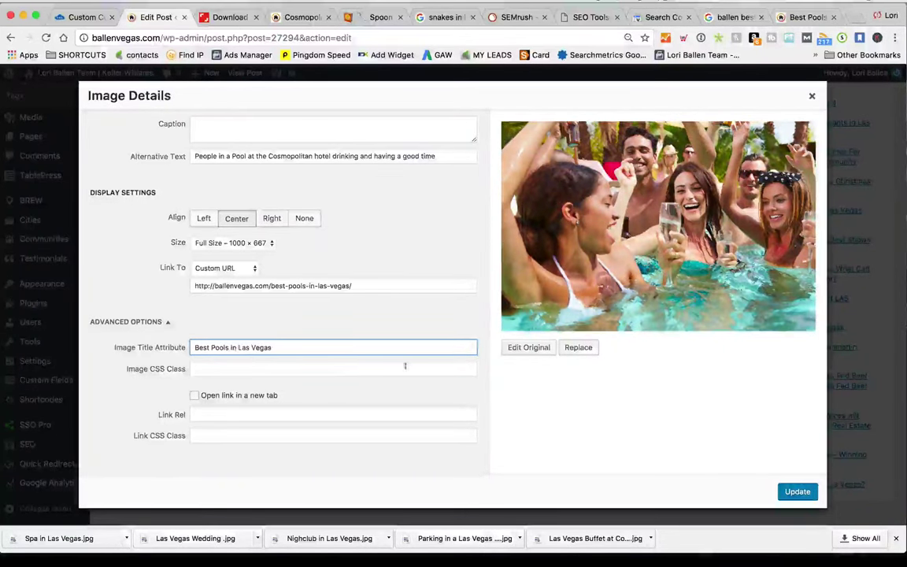
type("egas")
Save the photo's link details, scroll down to the Cosmopolitan Casino section, then switch to Shutterstock
left_click(797, 491)
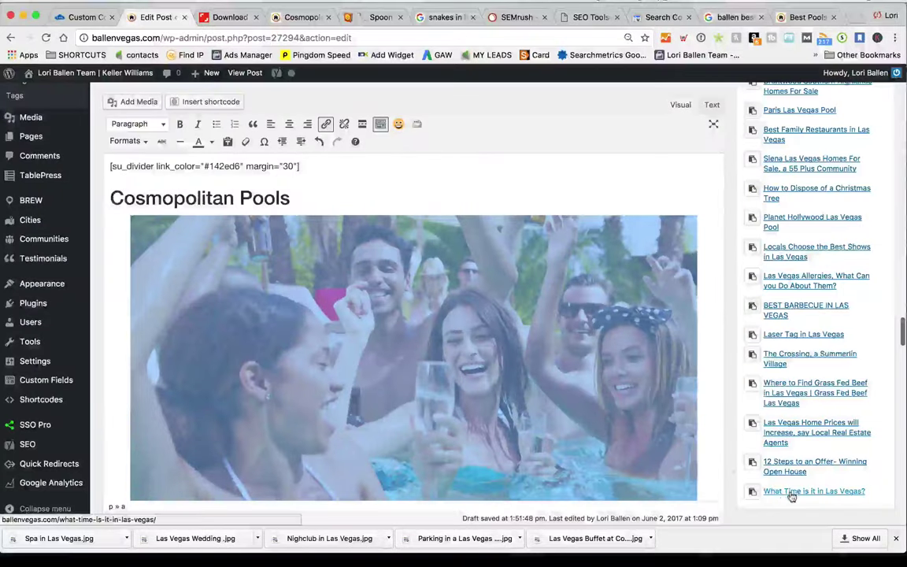
scroll(470, 279, "down", 5)
scroll(470, 279, "down", 3)
scroll(469, 278, "up", 8)
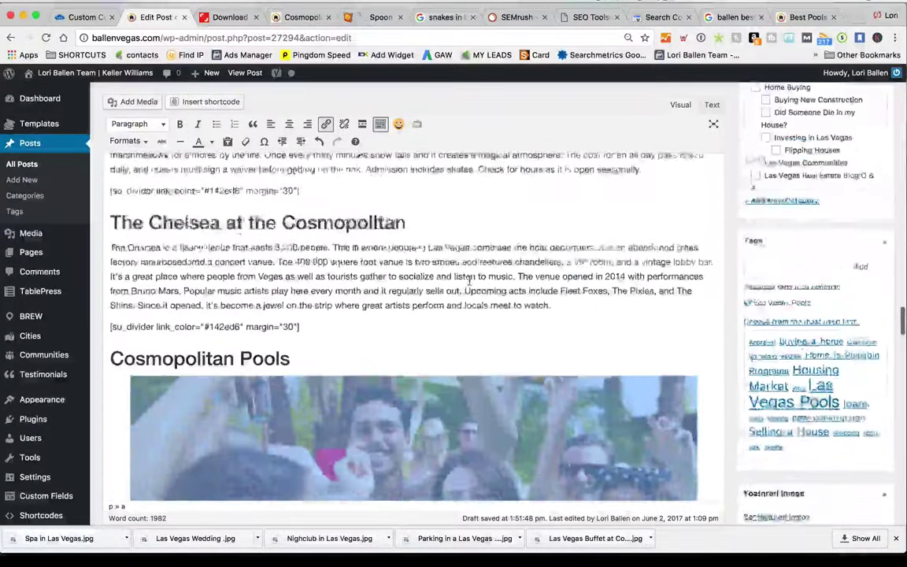
scroll(469, 281, "up", 2)
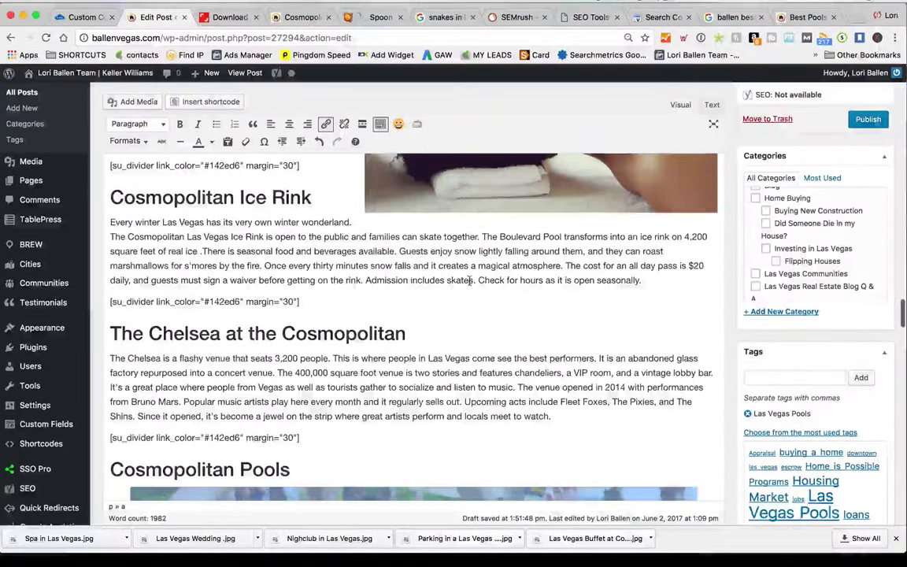
scroll(468, 281, "down", 5)
scroll(469, 281, "down", 7)
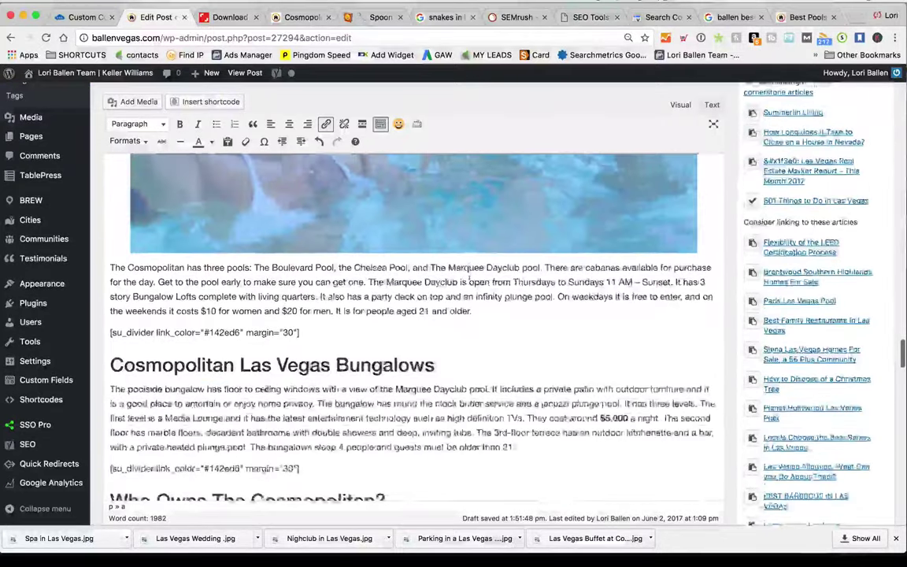
scroll(469, 281, "down", 5)
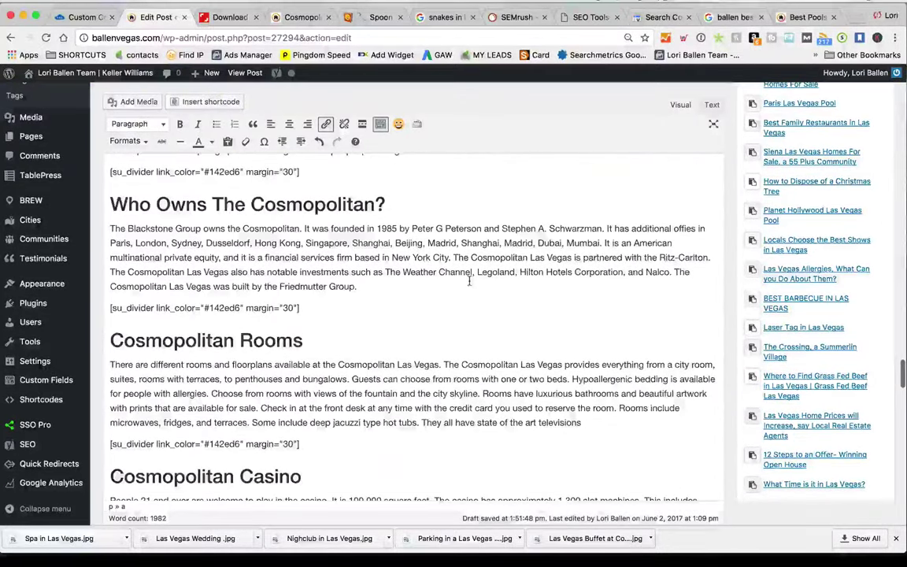
scroll(470, 281, "down", 4)
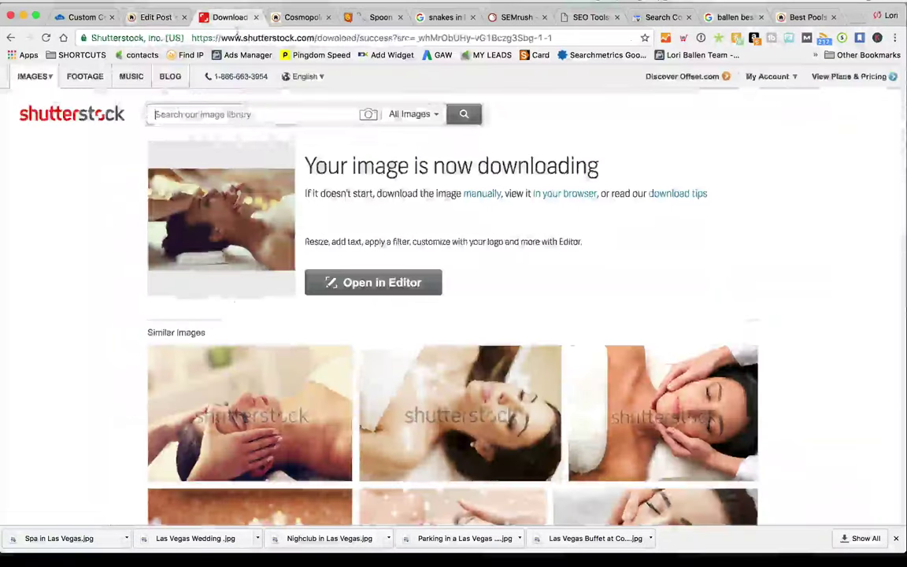
key("ctrl+Tab")
Search Shutterstock for 'casino' and open the slot machine illustration
left_click(256, 115)
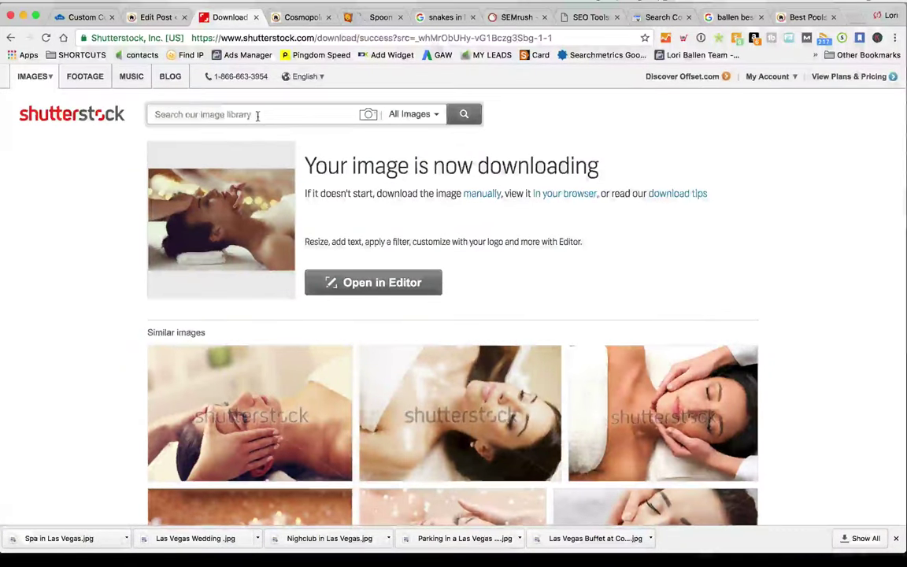
type("casino")
key("Return")
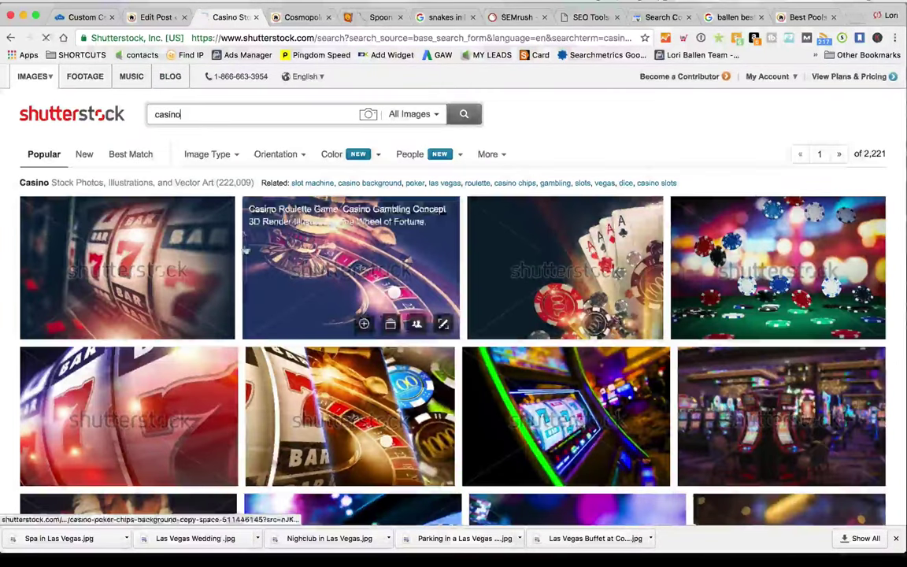
scroll(126, 225, "down", 1)
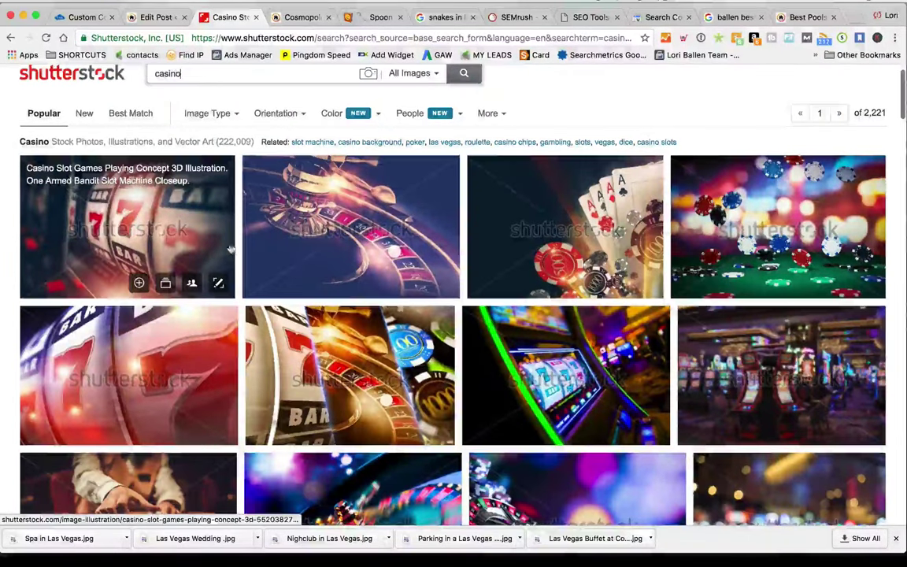
left_click(126, 224)
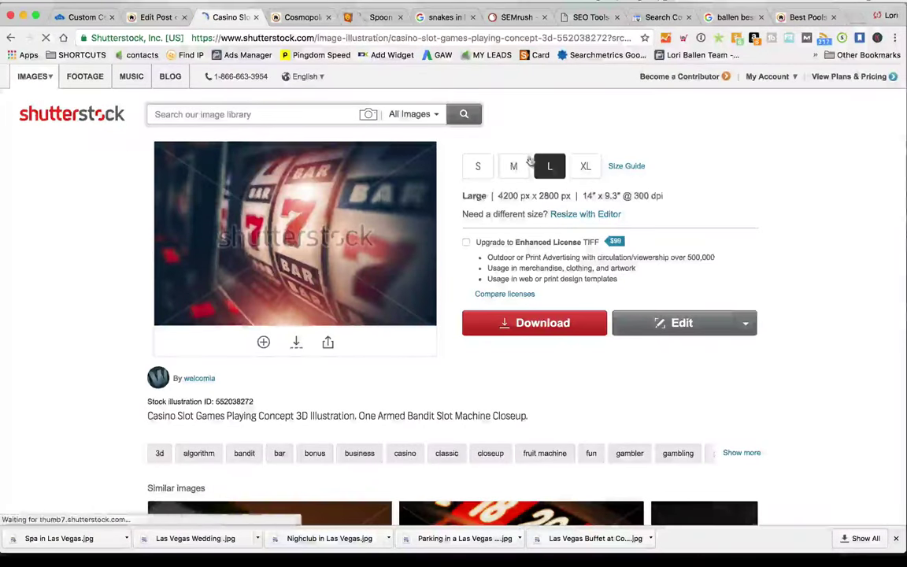
Download the illustration in size M, saved as Las Vegas Casino
left_click(514, 166)
left_click(533, 326)
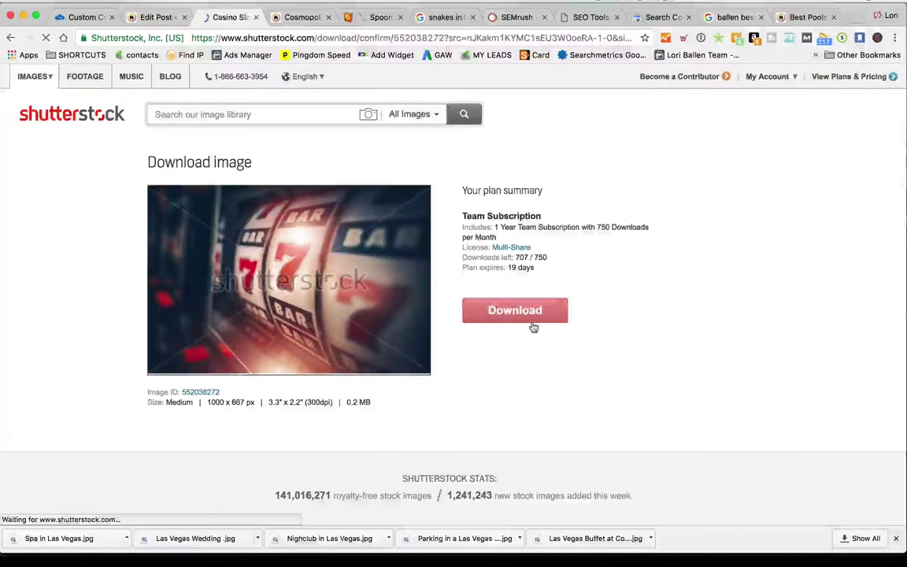
left_click(492, 313)
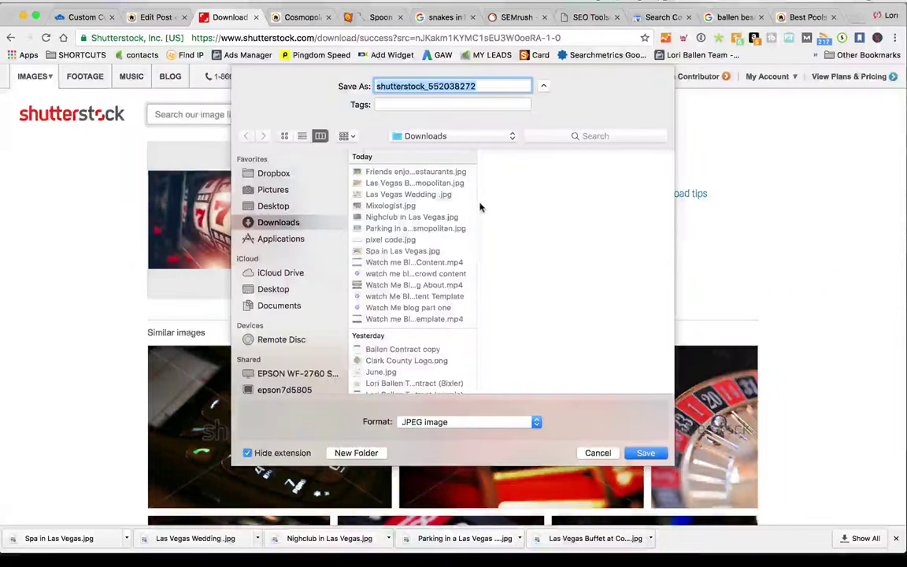
type("Las Vegas Casino")
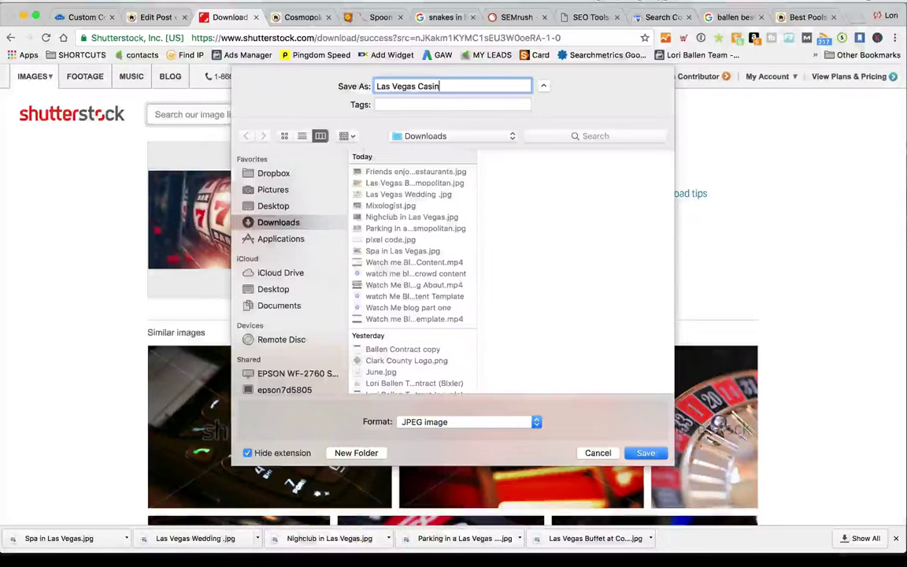
key("Return")
left_click(157, 16)
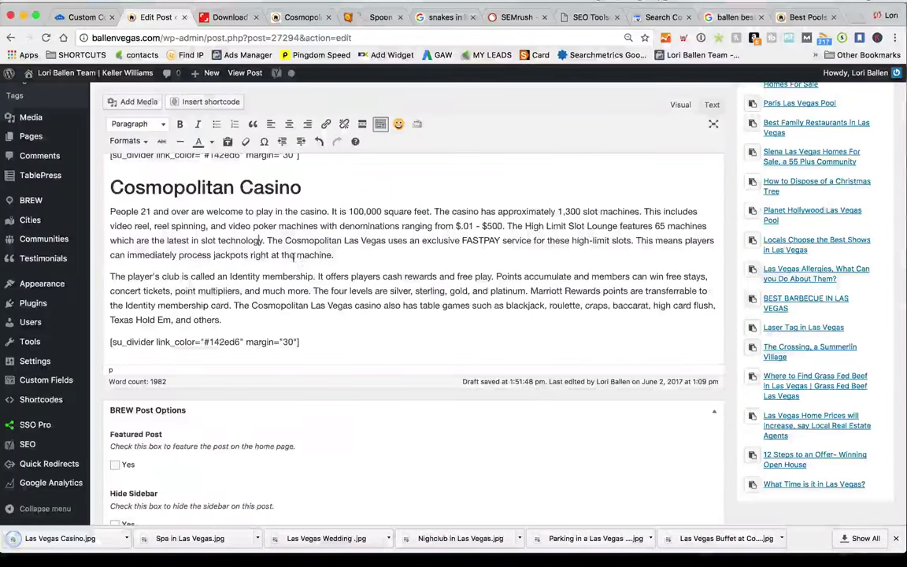
Upload Las Vegas Casino.jpg through Add Media and insert it under the Cosmopolitan Casino heading
scroll(108, 236, "up", 3)
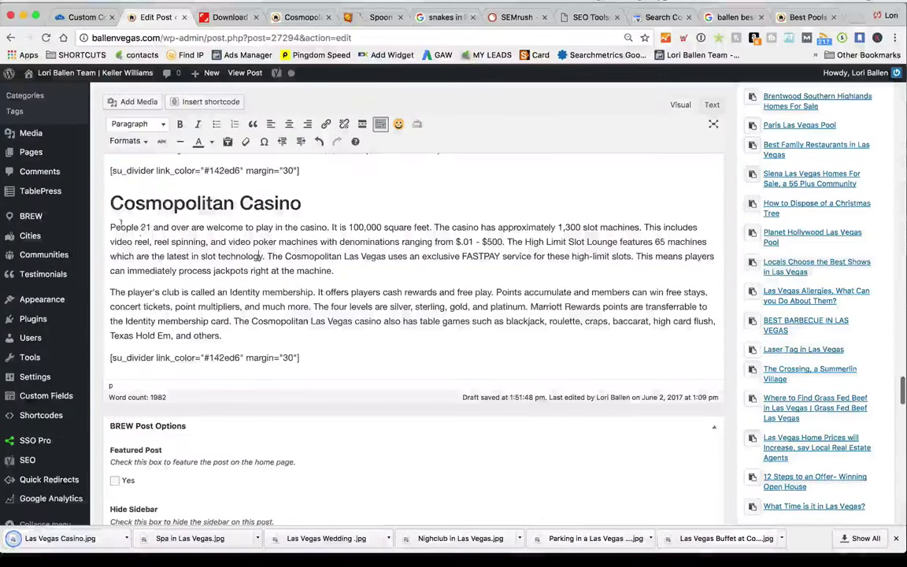
left_click(131, 101)
left_click(162, 119)
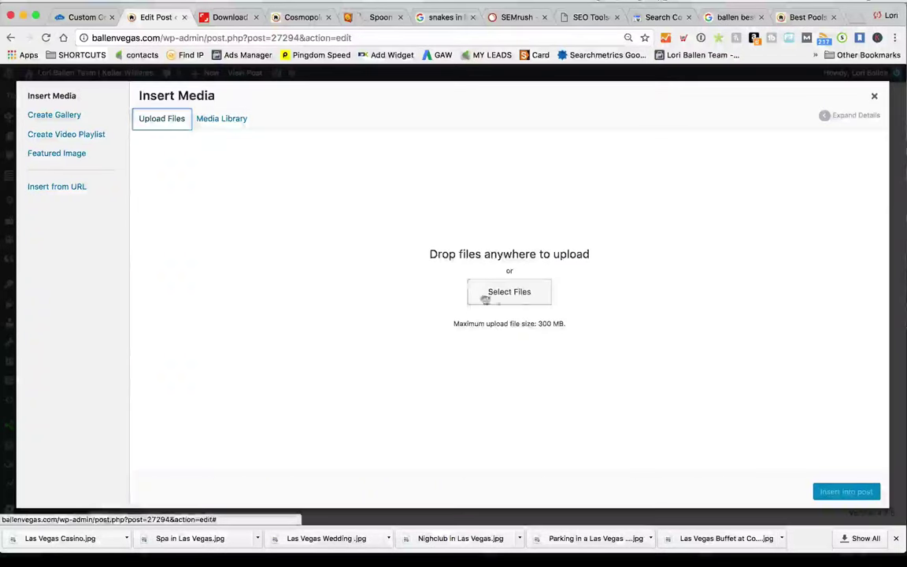
left_click(489, 293)
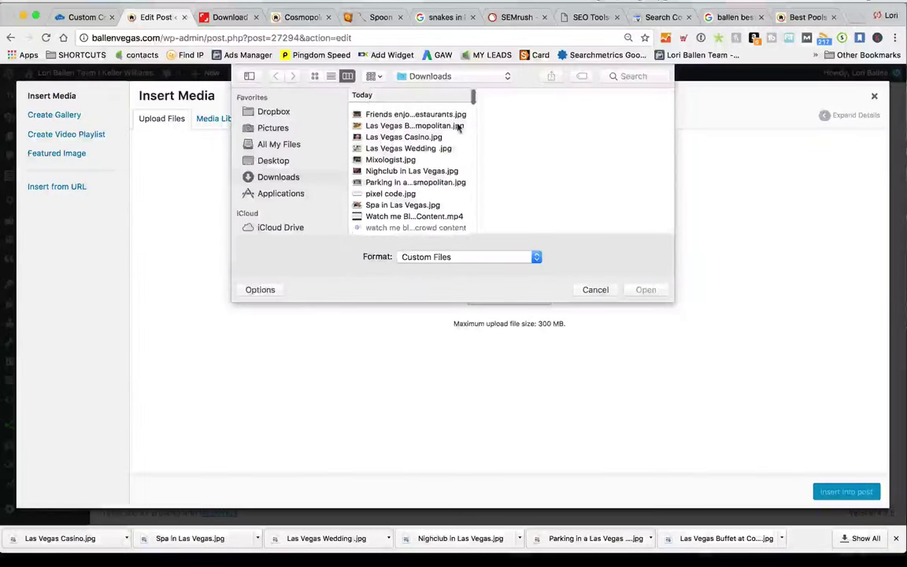
left_click(652, 76)
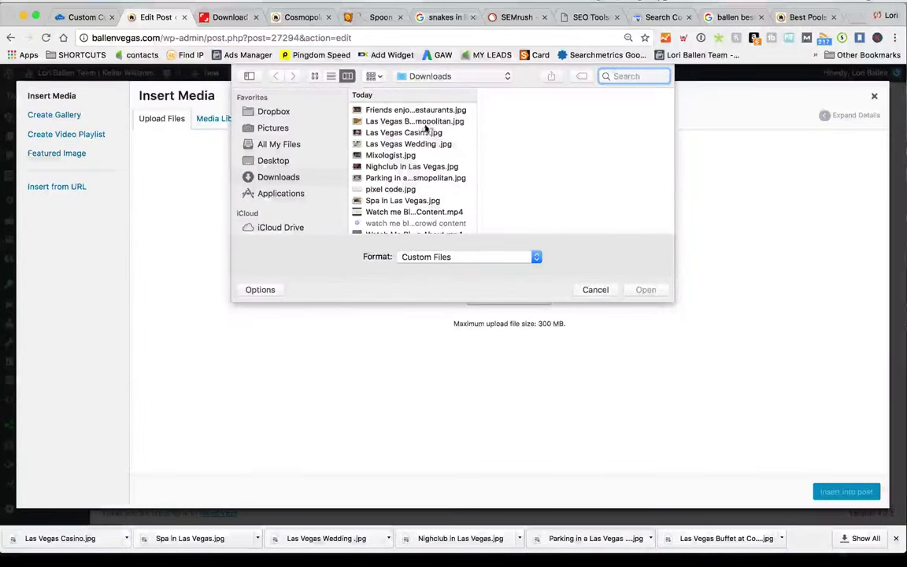
left_click(403, 132)
left_click(646, 290)
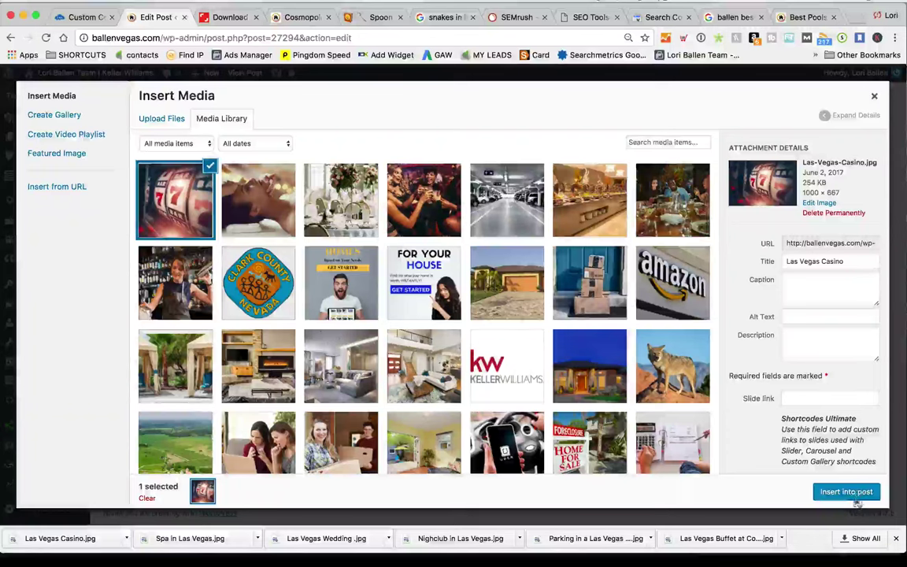
left_click(847, 492)
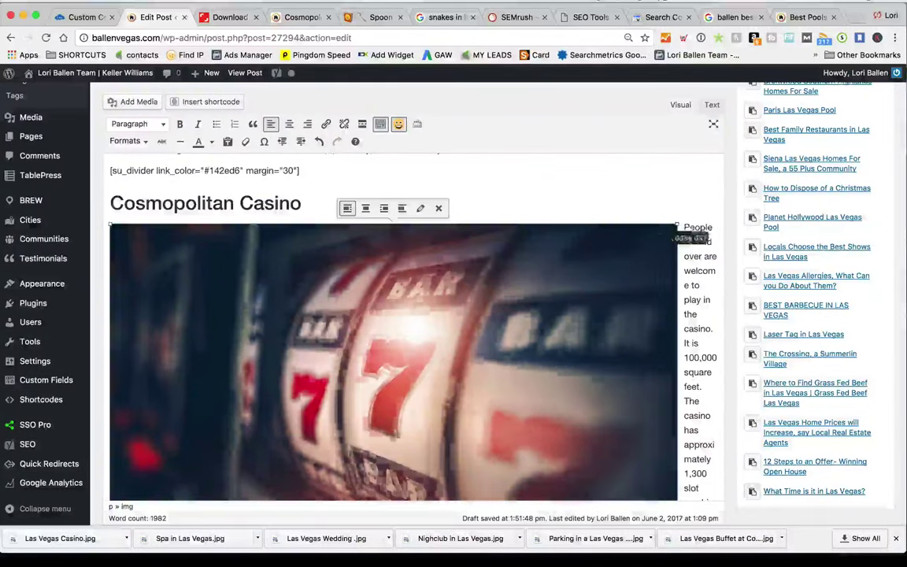
Scroll through the post to check the slot machine image beside the casino text
scroll(569, 290, "up", 15)
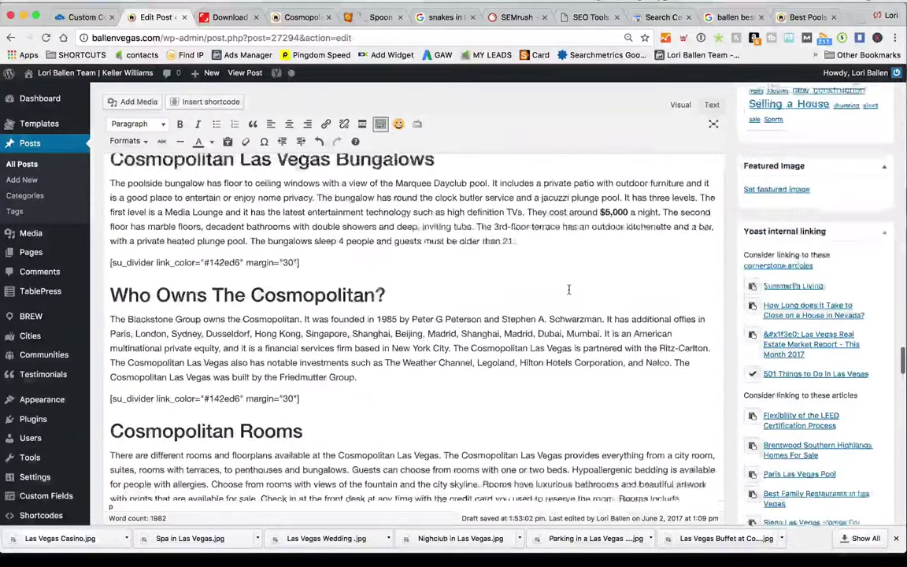
scroll(569, 290, "down", 10)
scroll(570, 291, "down", 3)
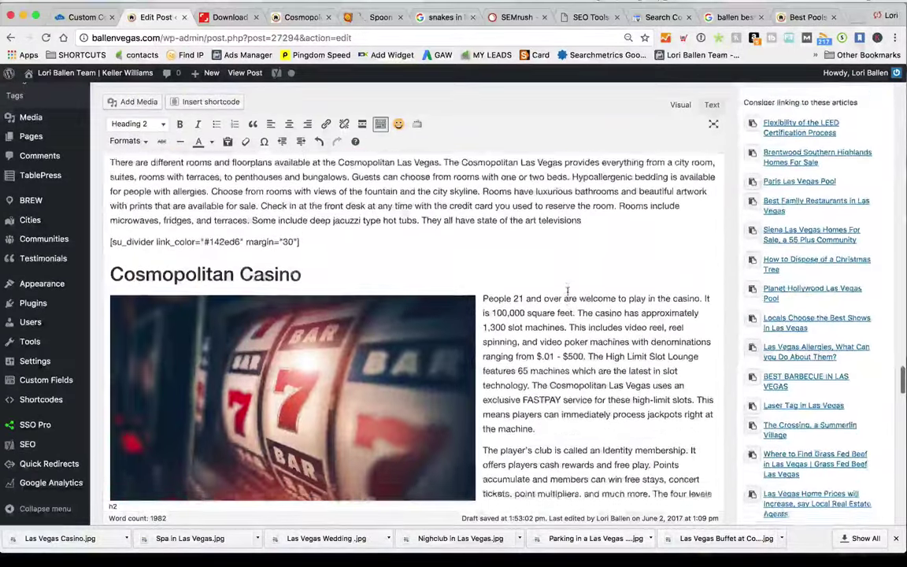
scroll(567, 292, "up", 3)
scroll(404, 282, "up", 2)
scroll(401, 285, "down", 8)
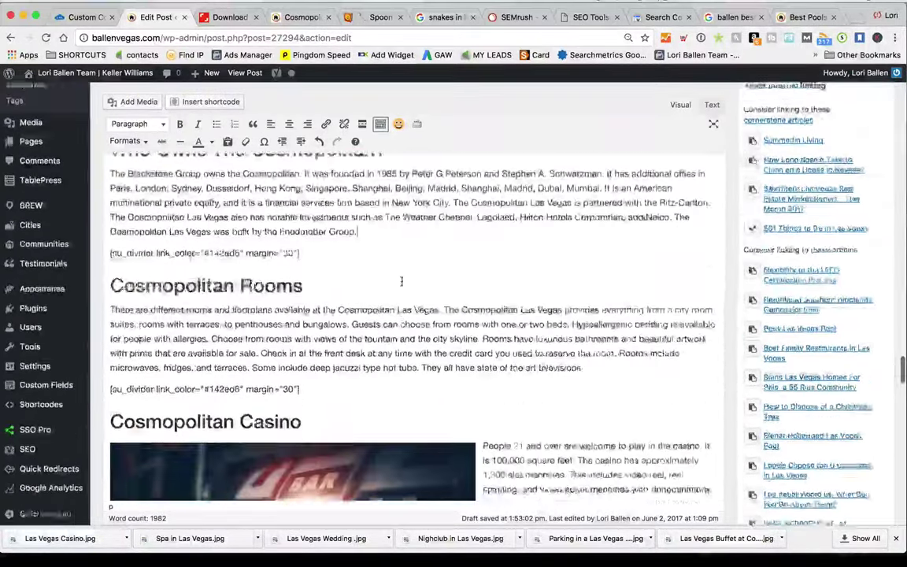
scroll(401, 285, "up", 2)
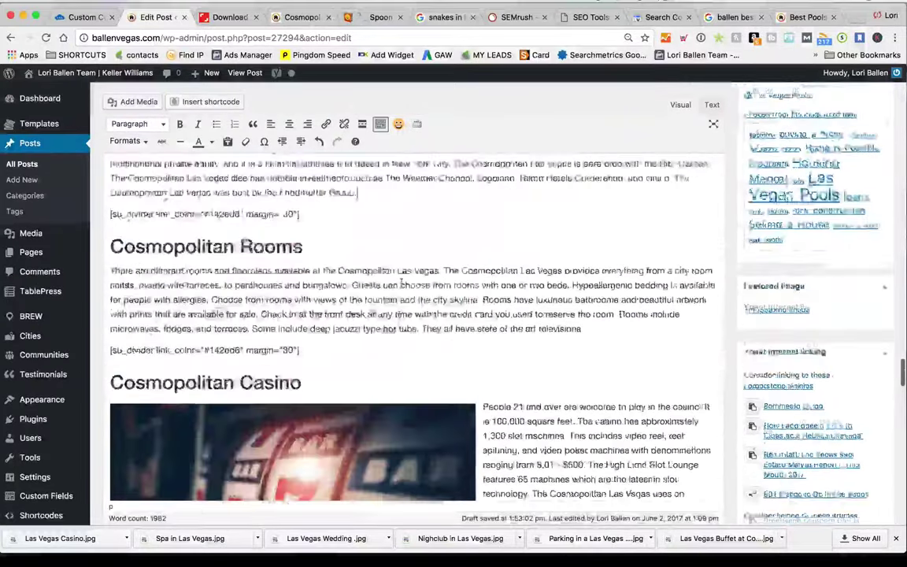
scroll(402, 282, "up", 5)
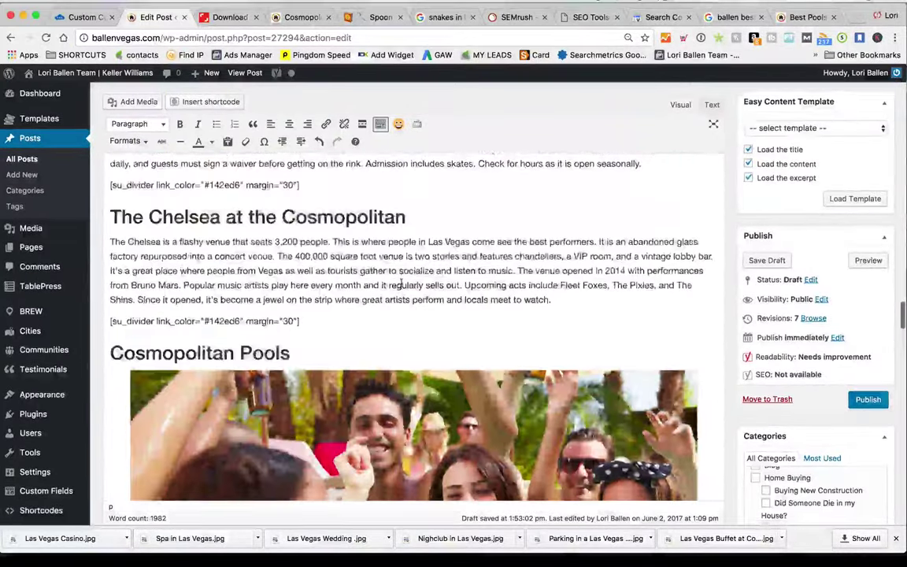
scroll(401, 281, "down", 5)
scroll(401, 280, "up", 3)
scroll(401, 280, "down", 5)
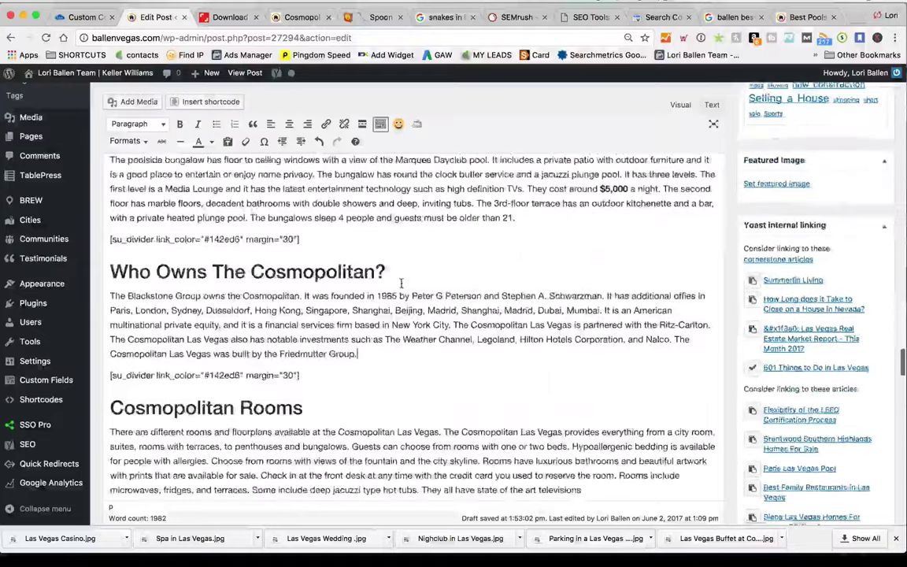
scroll(401, 282, "up", 3)
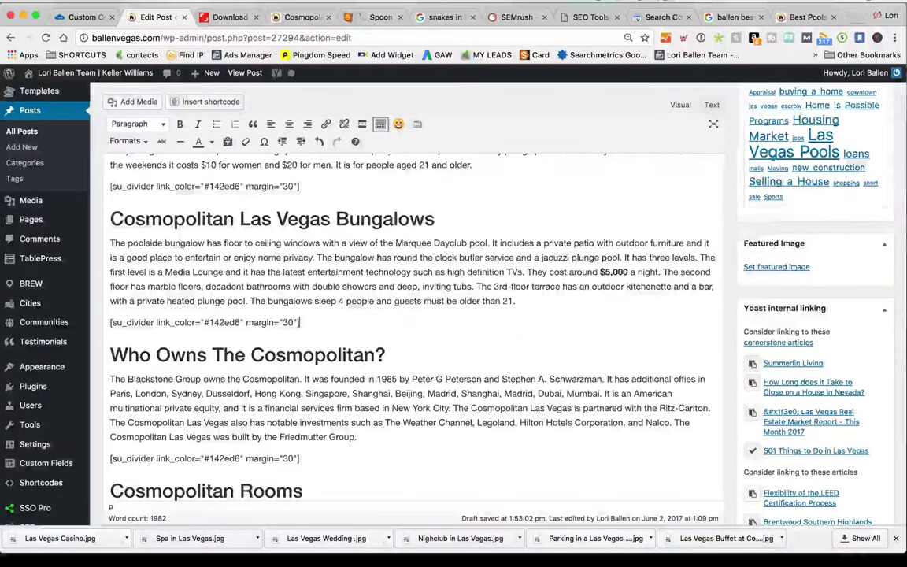
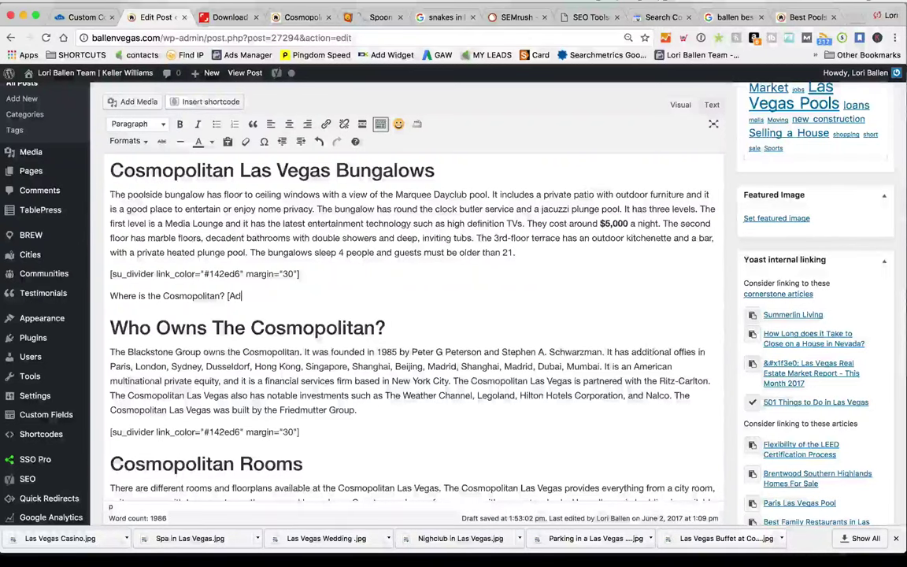
Finish 'Where is the Cosmopolitan? [Address, Phone, Map]', make it Heading 2, and add an empty paragraph below
type("ne")
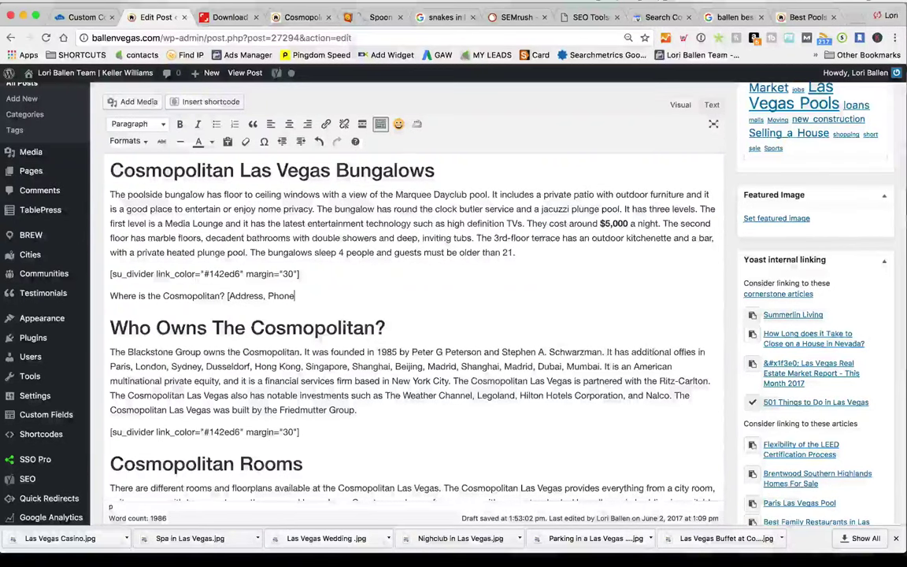
type(", M")
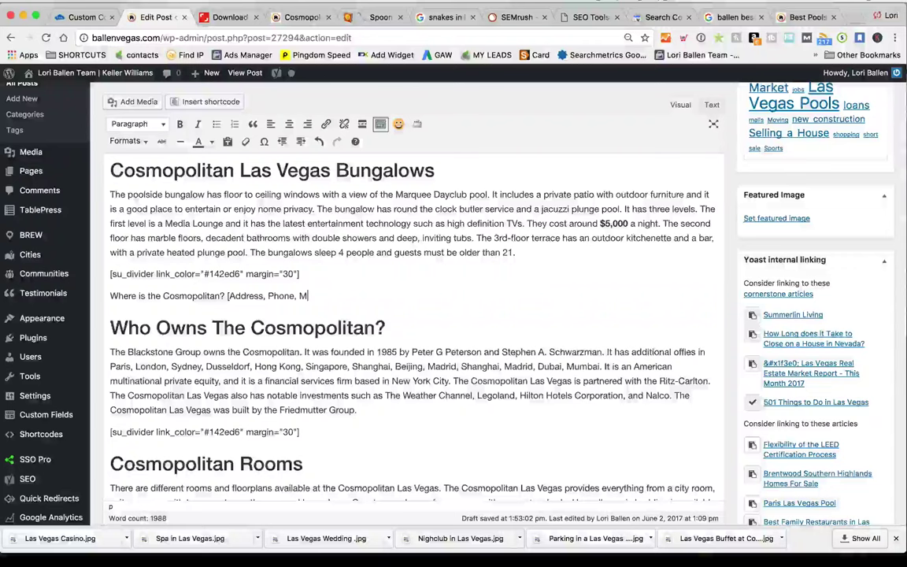
type("ap]")
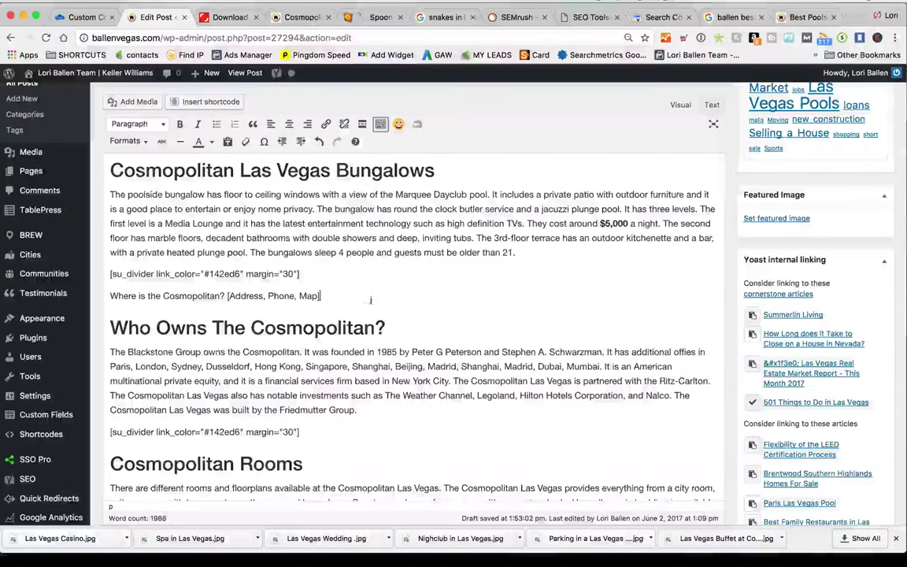
left_click_drag(320, 296, 108, 288)
left_click(132, 124)
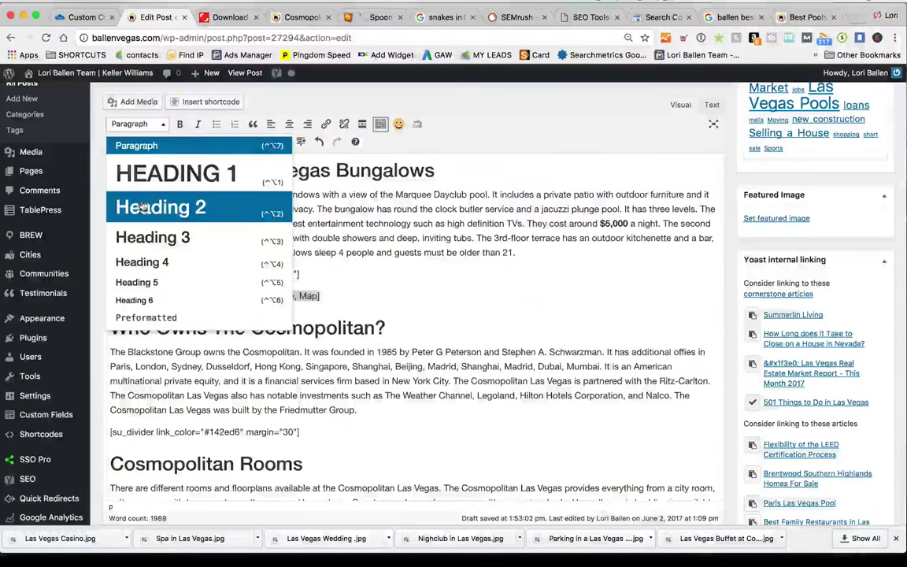
left_click(182, 206)
left_click(577, 293)
key("Return")
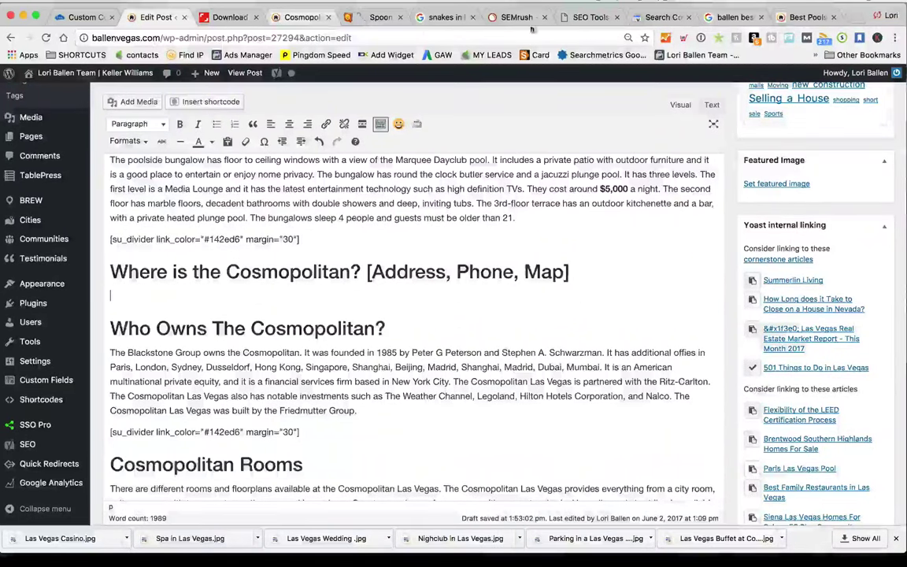
left_click(807, 17)
Search Google for 'cosmopolitan las vegas' and copy the hotel's address and phone lines
type("cos")
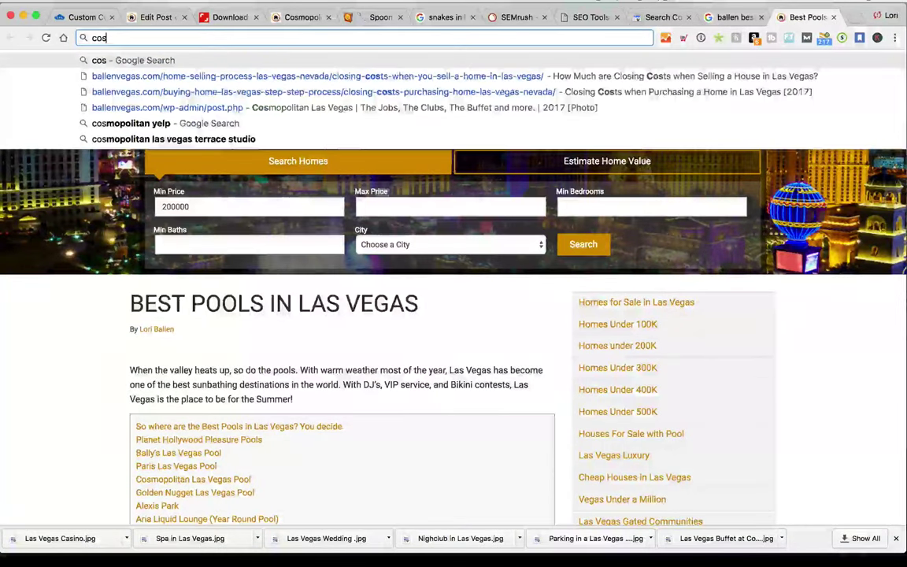
type("mopolitan las vegas")
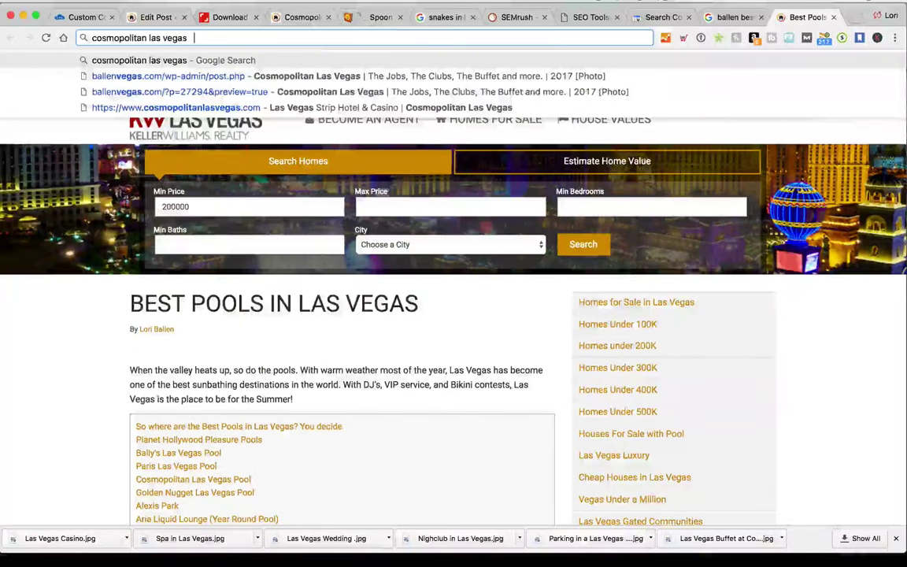
key("Return")
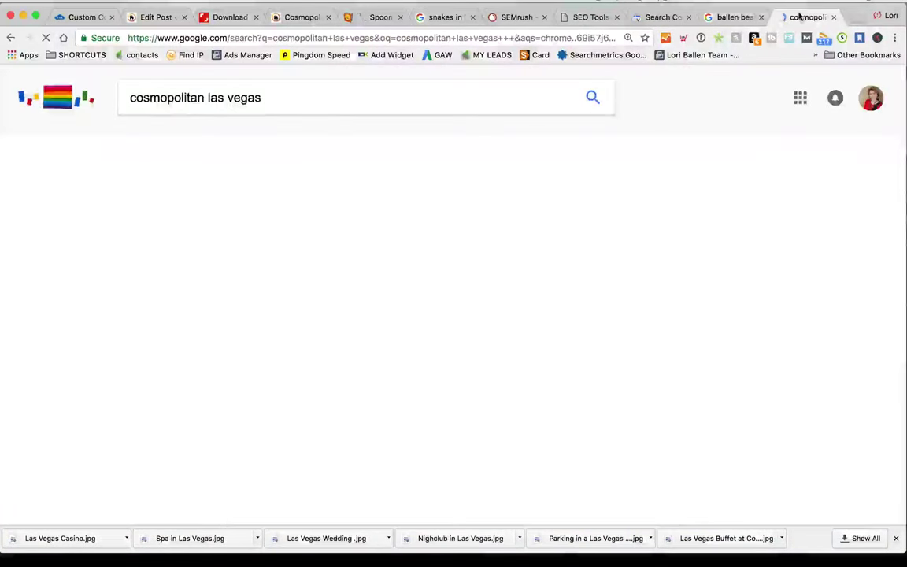
left_click_drag(800, 14, 223, 14)
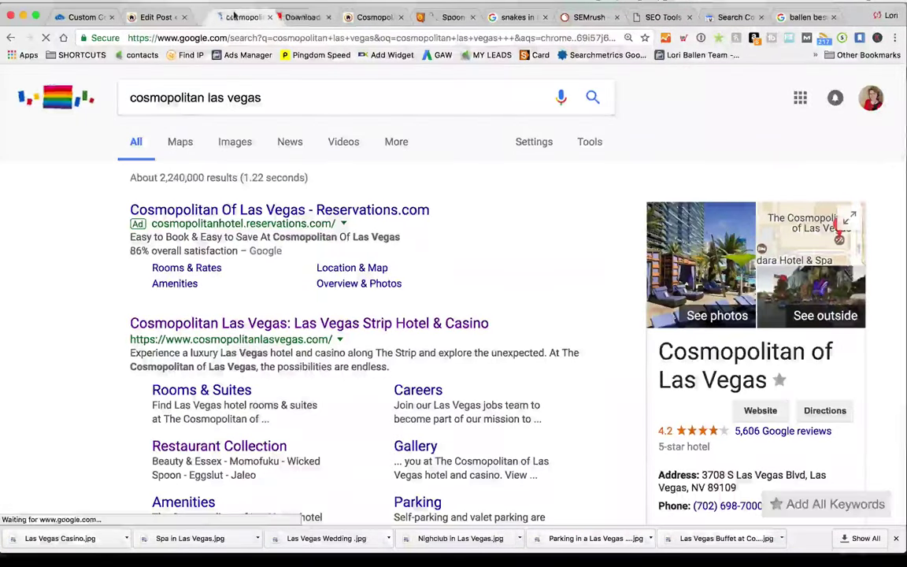
scroll(642, 304, "down", 3)
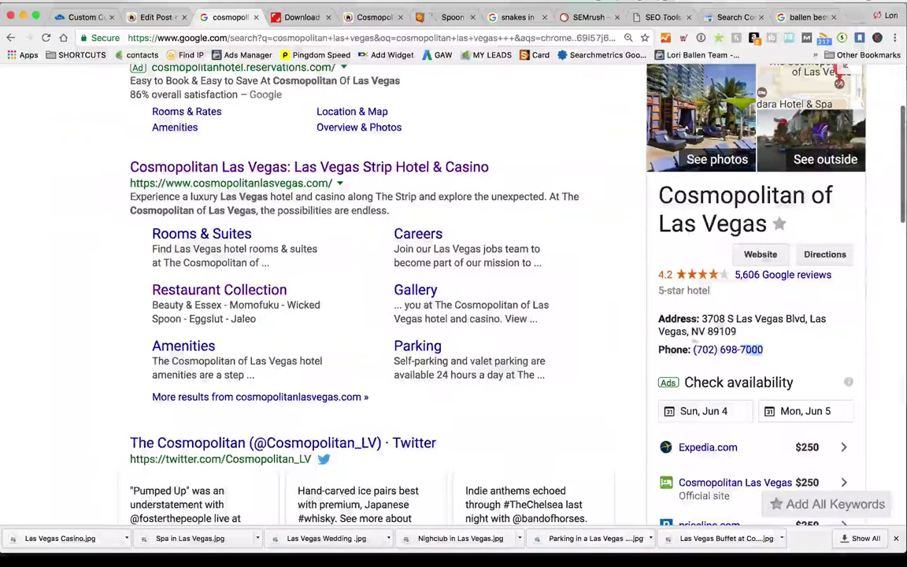
left_click_drag(771, 356, 657, 315)
key("super+c")
left_click(156, 17)
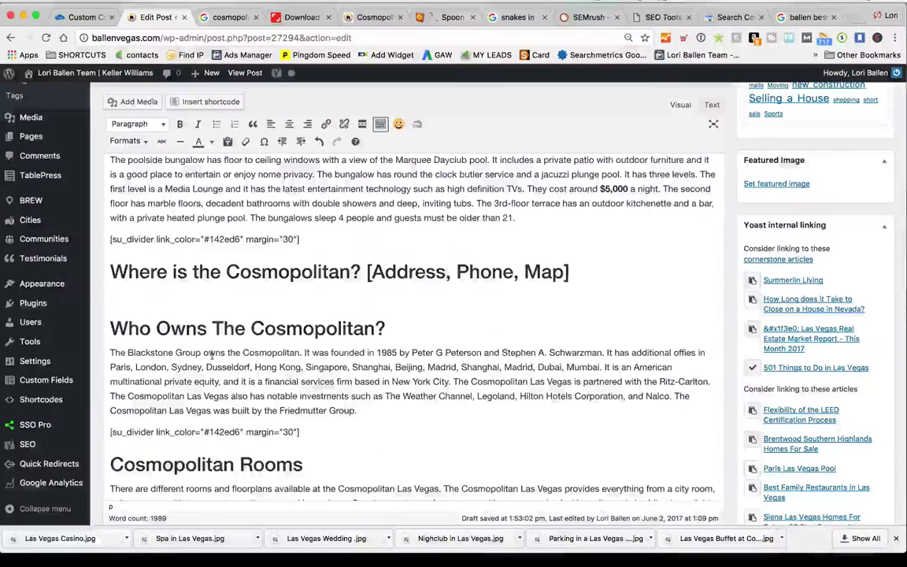
Paste the hotel's address and phone under the heading and remove the phone number's link
key("super+v")
scroll(197, 331, "down", 1)
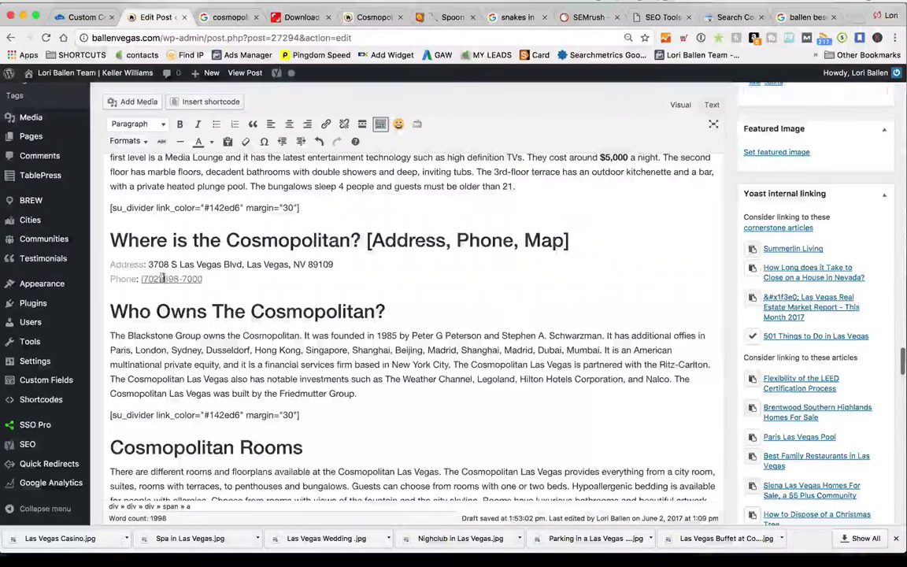
left_click(344, 124)
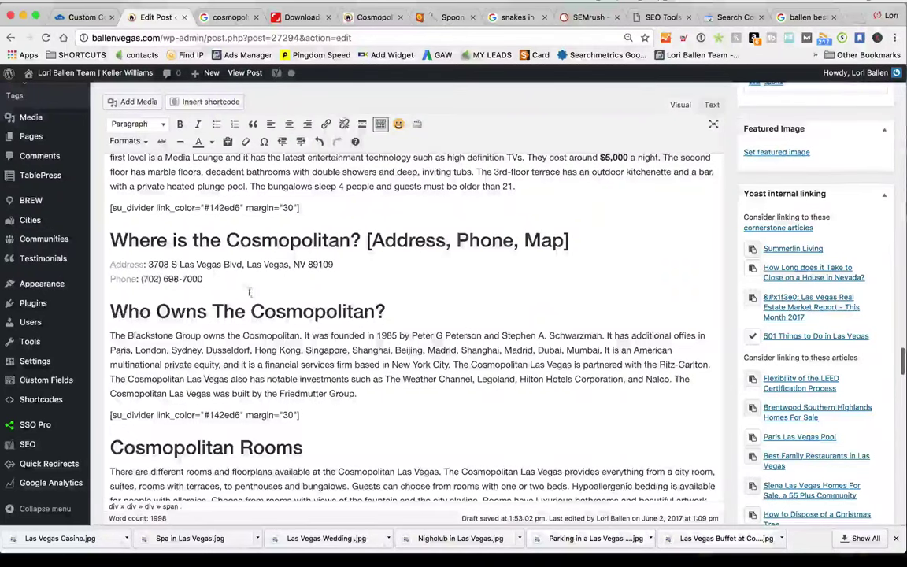
left_click(133, 264)
left_click(152, 279)
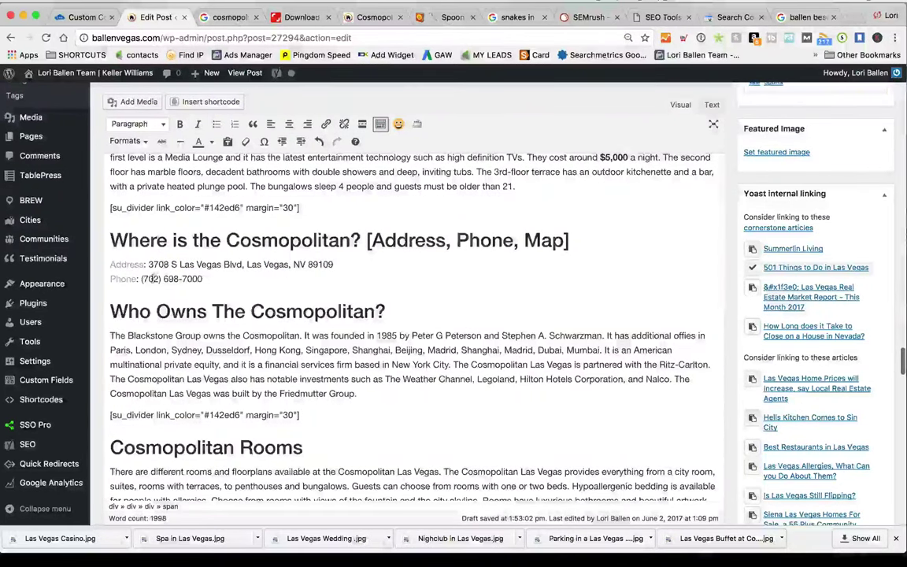
left_click_drag(139, 278, 103, 277)
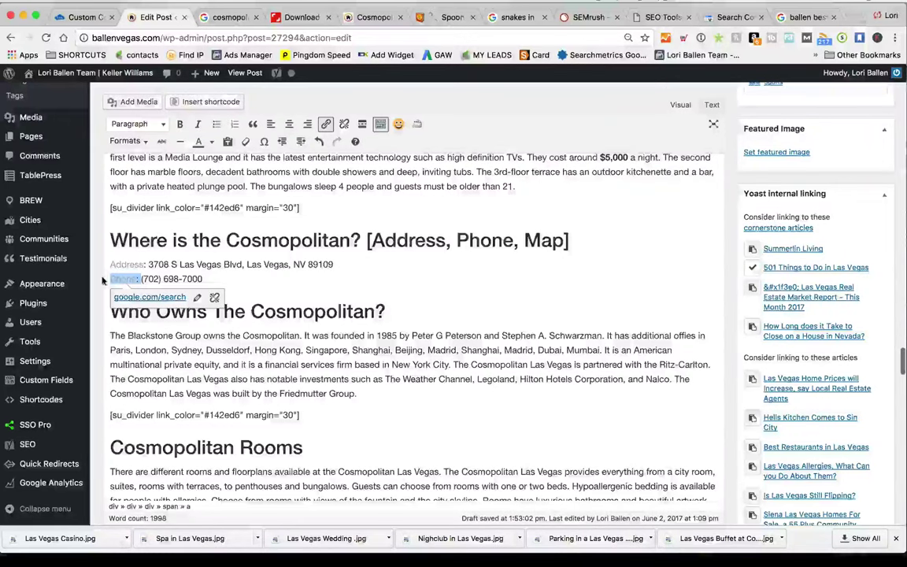
key("BackSpace")
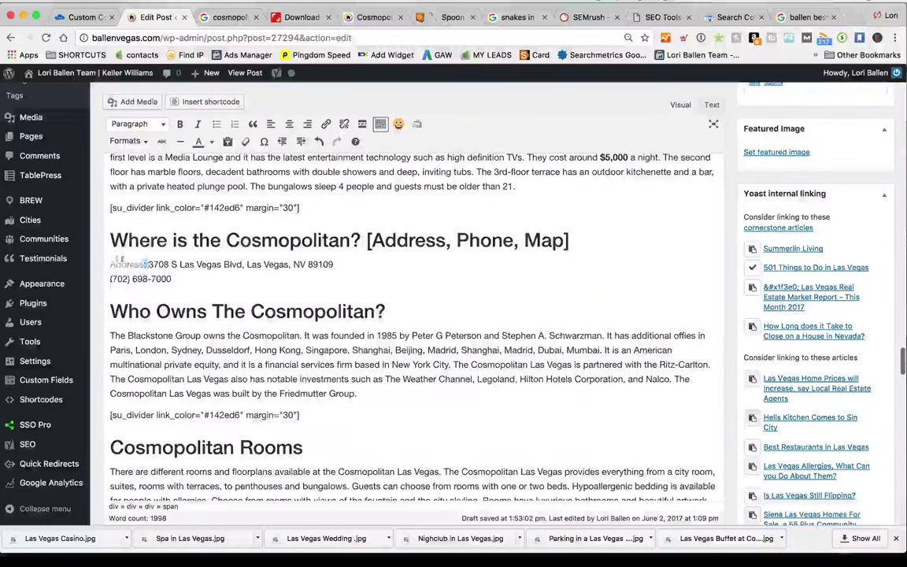
Relabel the lines 'Cosmopolitan Las Vegas Address:' and 'Cosmopolitan Las Vegas: Phone:' with the details on separate lines
type("Cosmopo")
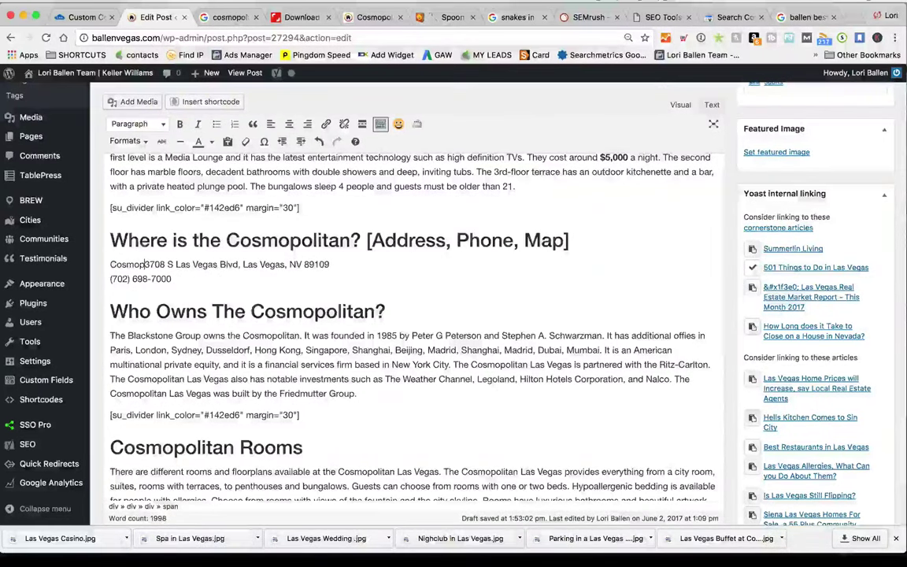
type("litan Address")
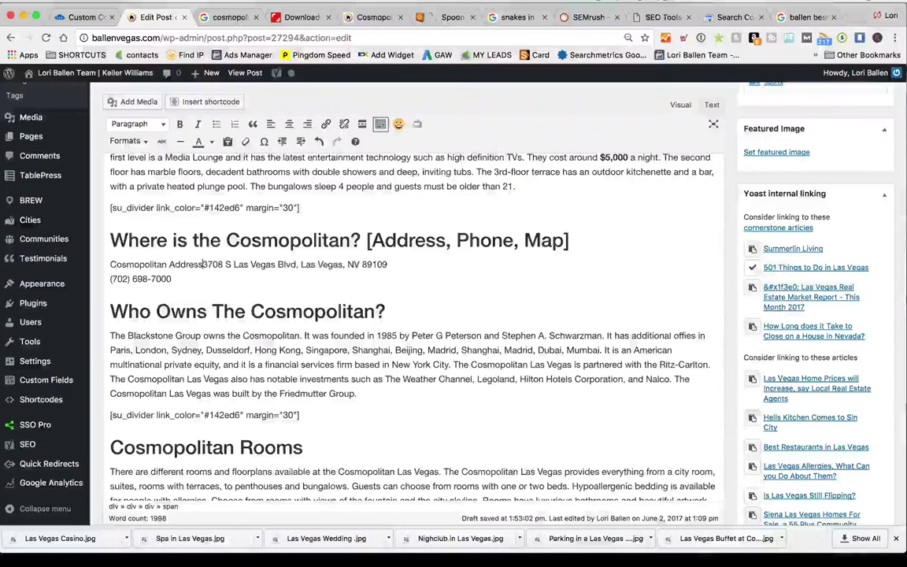
key("BackSpace")
key("BackSpace")
key("BackSpace")
key("BackSpace")
key("BackSpace")
key("BackSpace")
key("BackSpace")
type("Las")
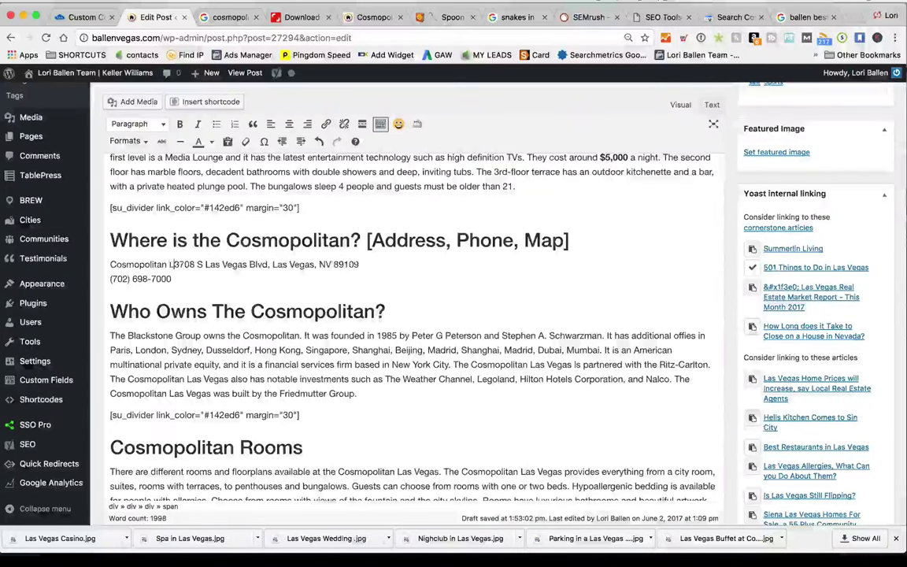
type(" Vegas Address")
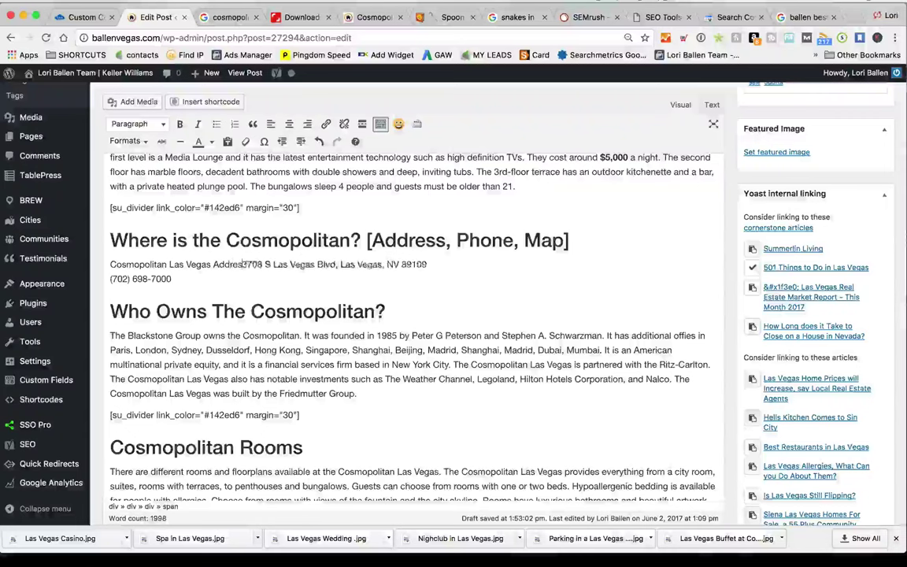
type(":")
key("shift+Return")
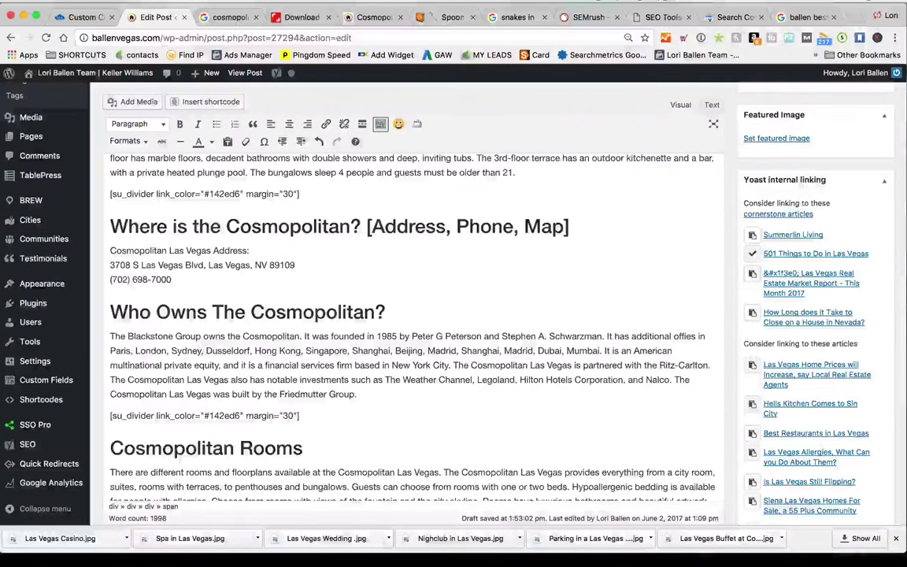
key("shift+Return")
type("Cosm")
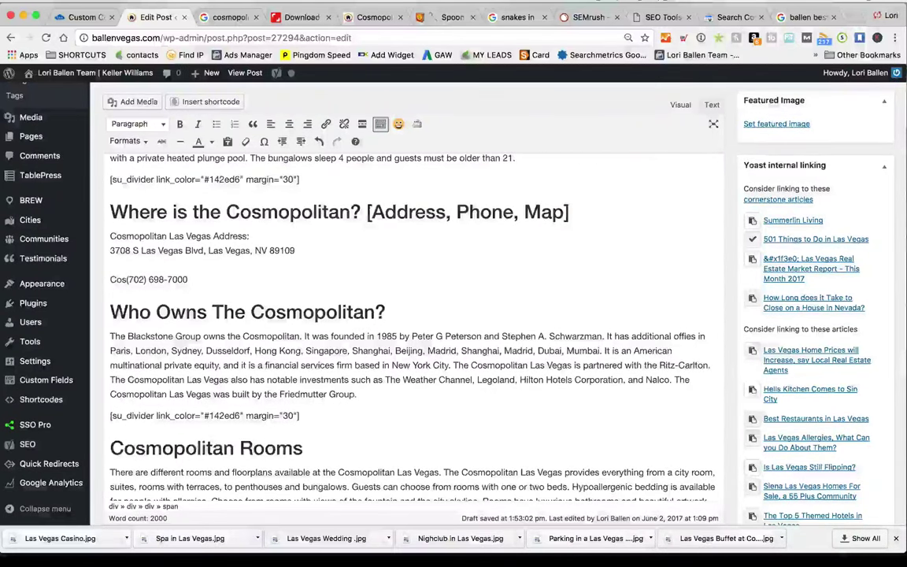
type("opolitan")
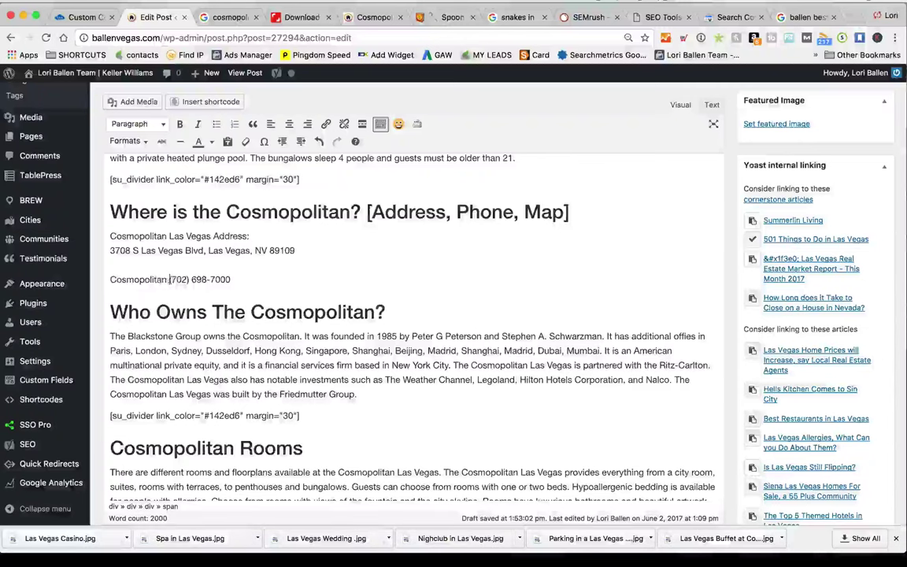
type(" Las Vegas: Phon")
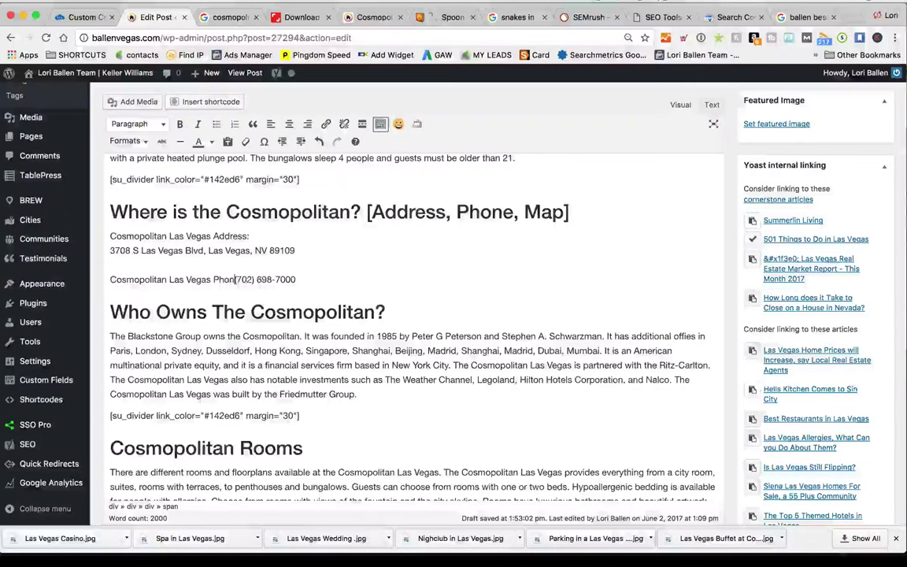
type("e:")
key("shift+Return")
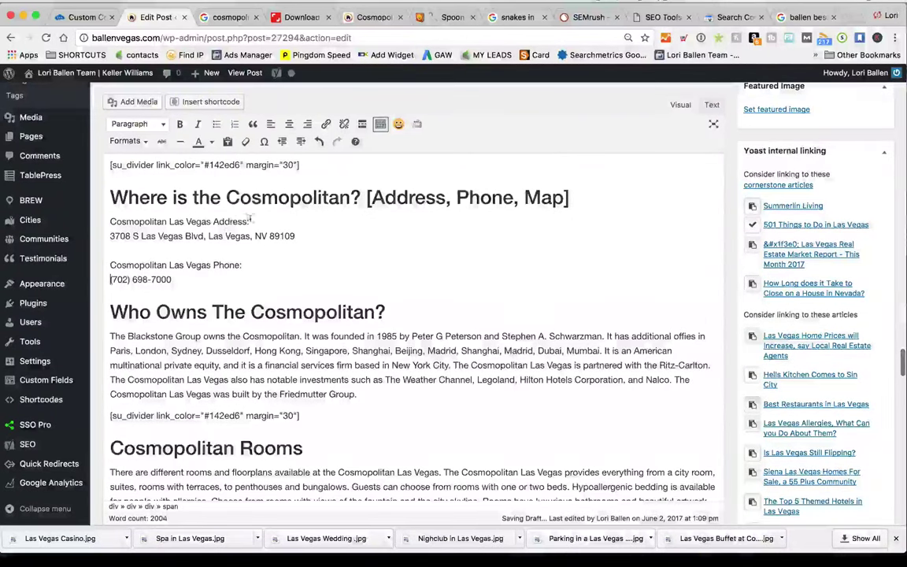
Make the Address label a Heading 3 and the street address normal paragraph text
left_click_drag(249, 221, 110, 222)
left_click(138, 124)
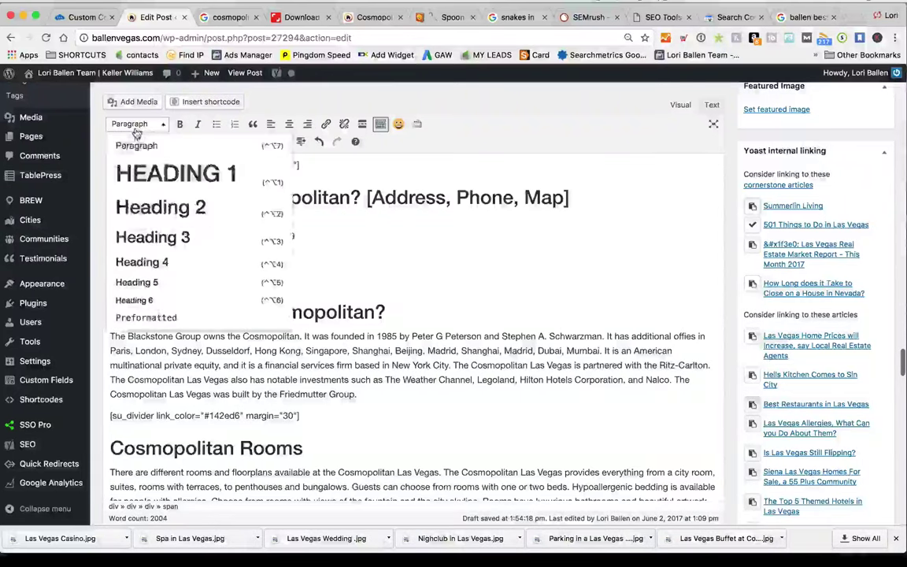
left_click(163, 236)
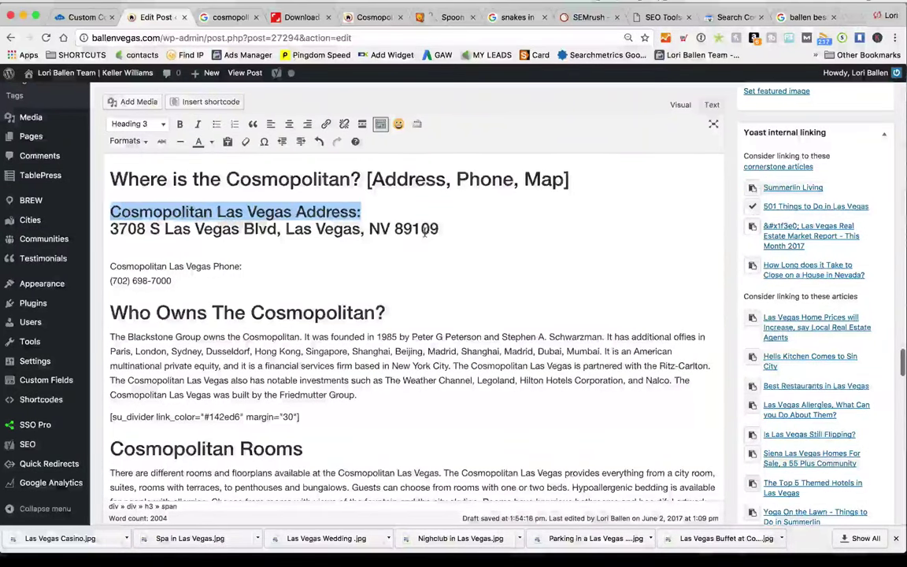
left_click(385, 210)
key("Return")
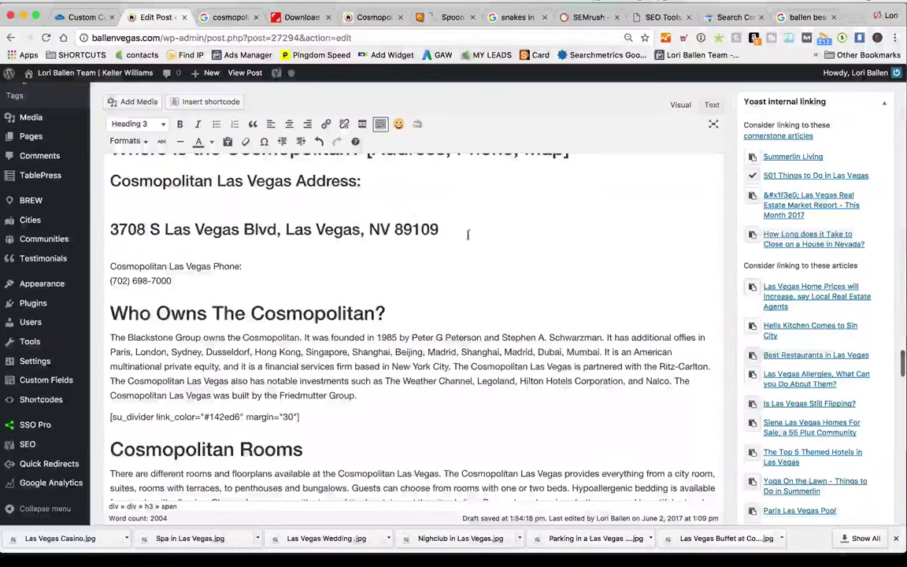
left_click_drag(468, 234, 110, 230)
left_click(138, 124)
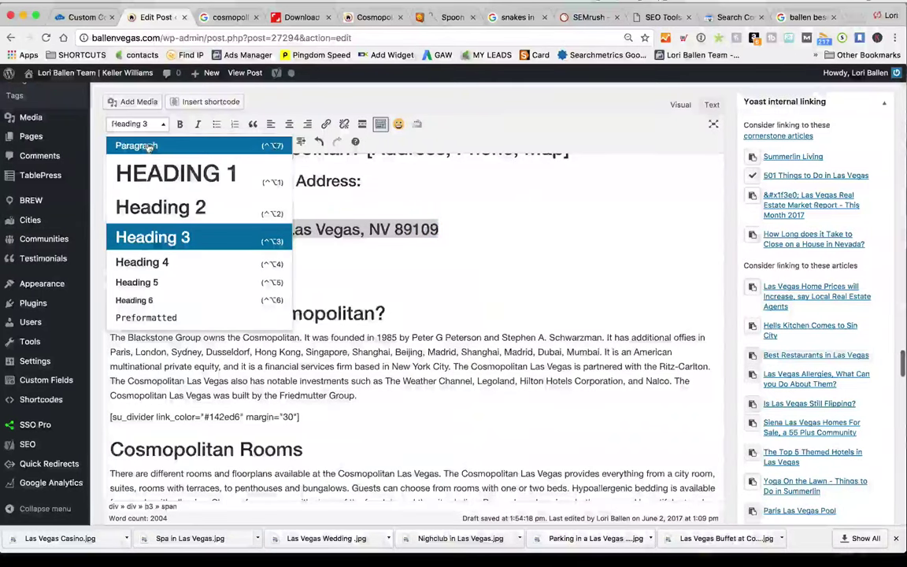
left_click(147, 148)
Make the 'Cosmopolitan Las Vegas Phone:' label a Heading 3
left_click(244, 249)
scroll(244, 248, "down", 1)
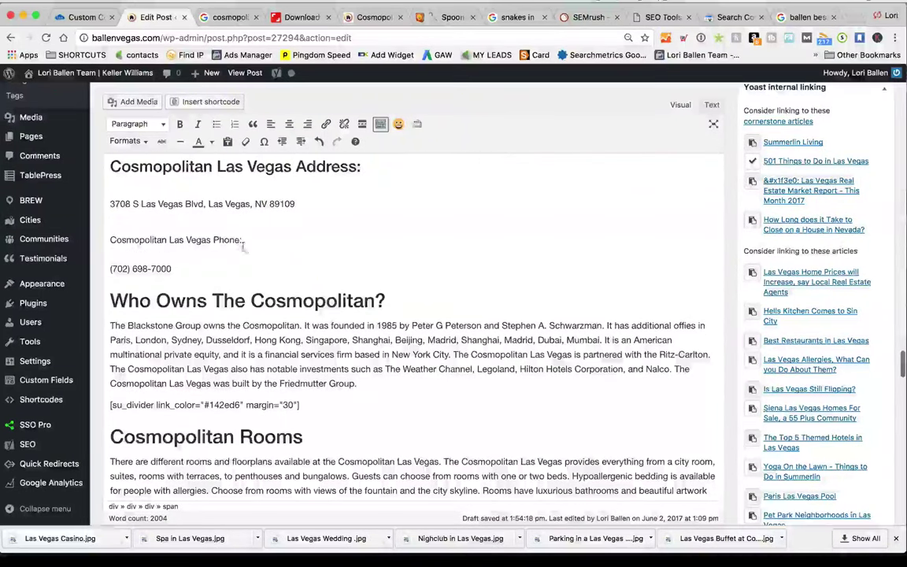
left_click_drag(244, 248, 109, 241)
left_click(138, 123)
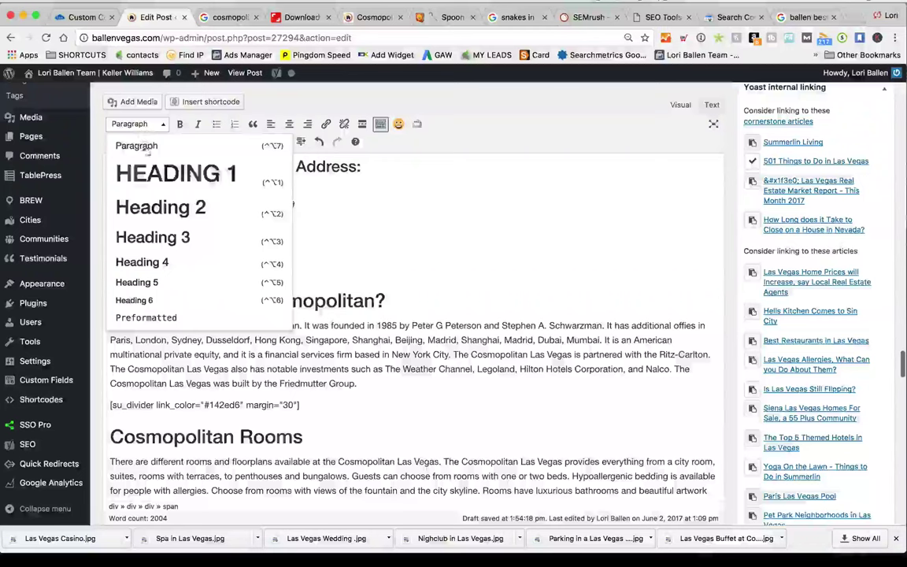
left_click(158, 237)
left_click(230, 223)
scroll(260, 273, "up", 2)
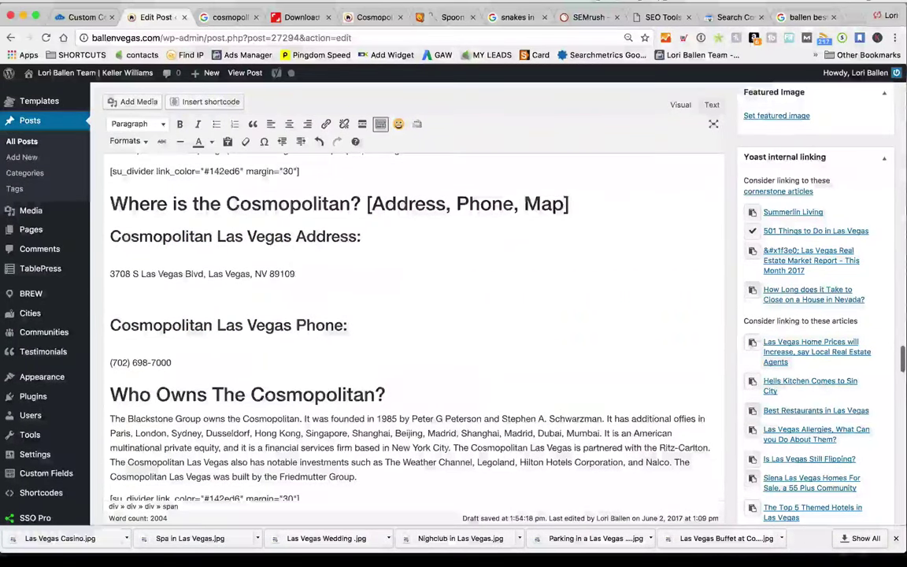
Go back to the Google results for the Cosmopolitan
left_click(230, 18)
scroll(472, 241, "up", 3)
scroll(586, 164, "down", 1)
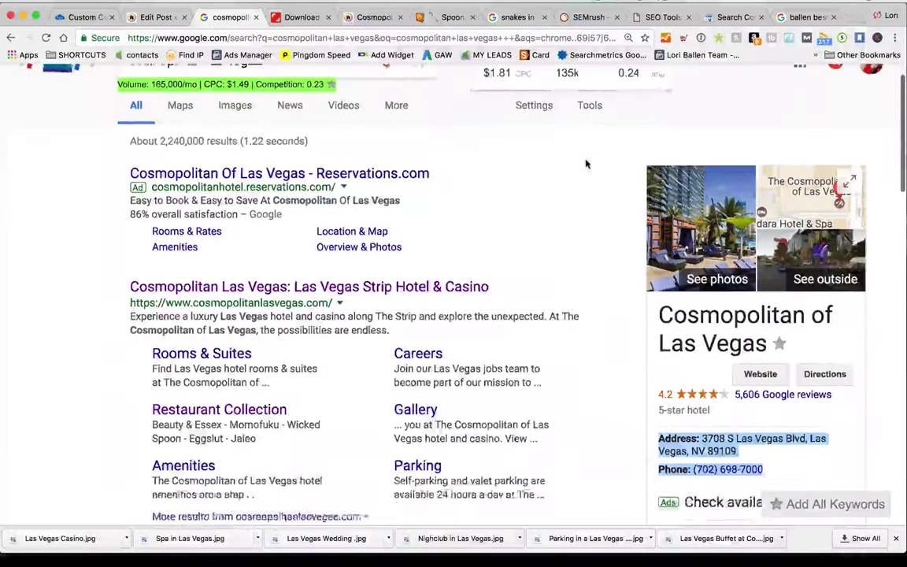
scroll(586, 164, "down", 1)
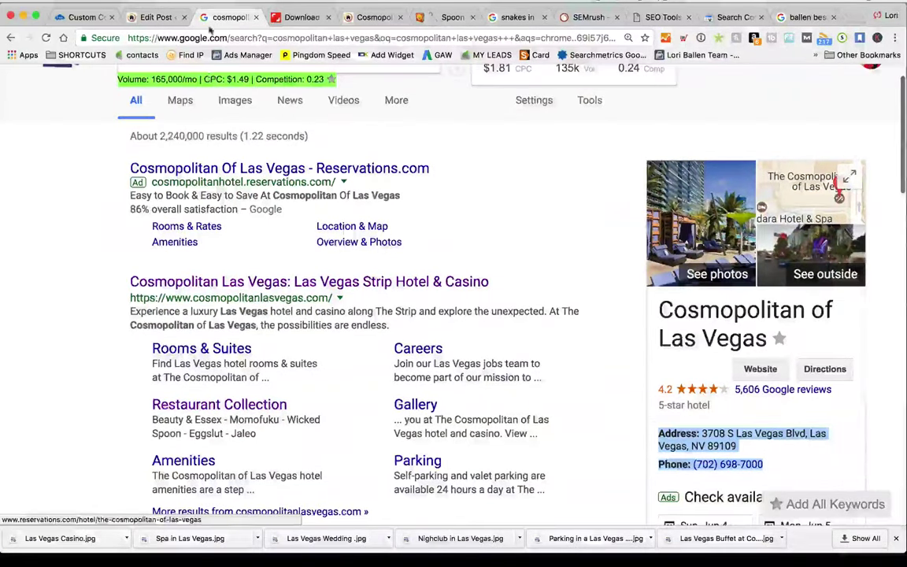
Open The Cosmopolitan in Google Maps and bring up its Share embed-map iframe code
scroll(569, 272, "up", 1)
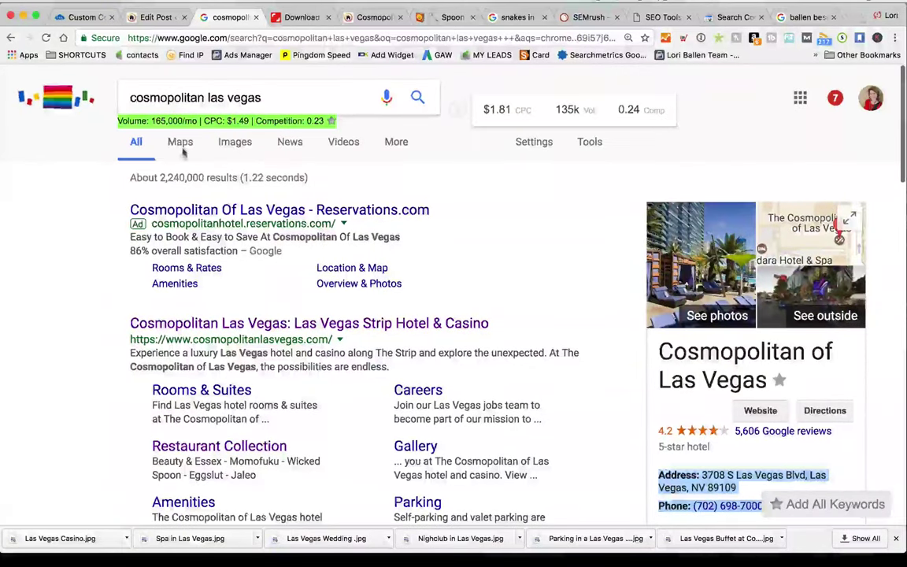
left_click(180, 144)
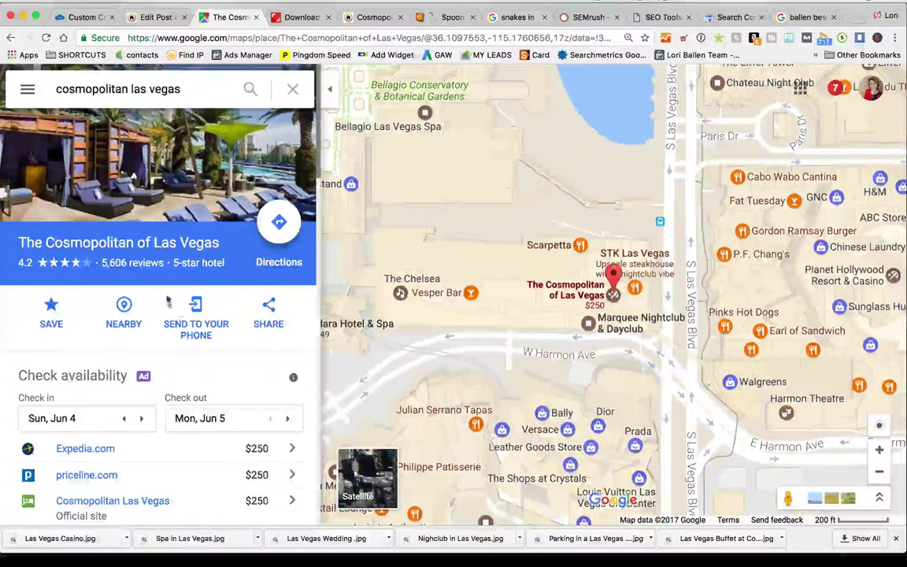
scroll(648, 168, "up", 1)
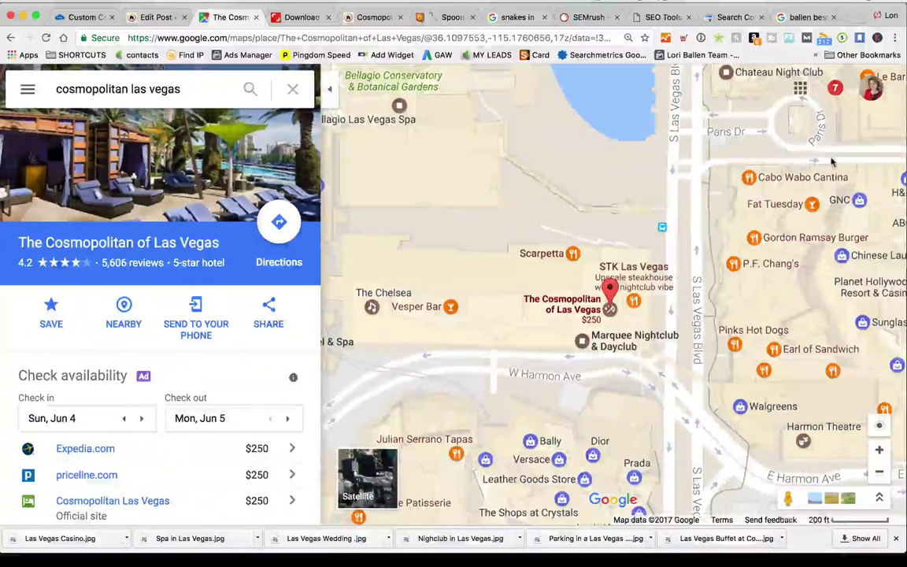
scroll(831, 162, "down", 2)
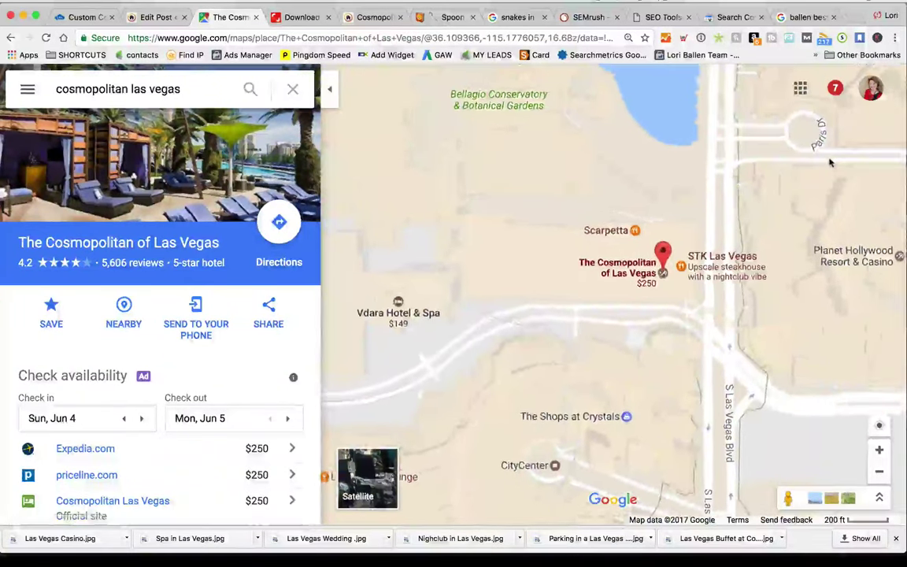
left_click(268, 311)
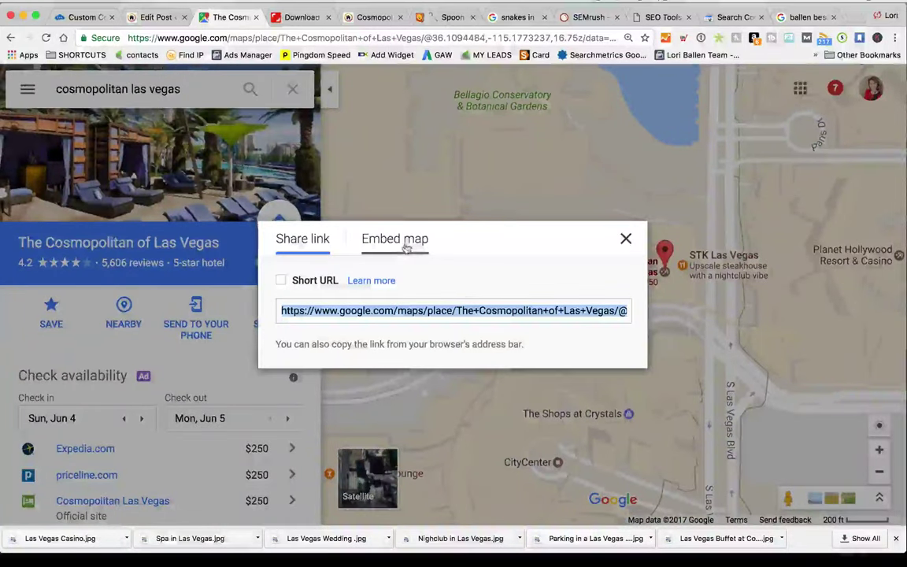
left_click(379, 237)
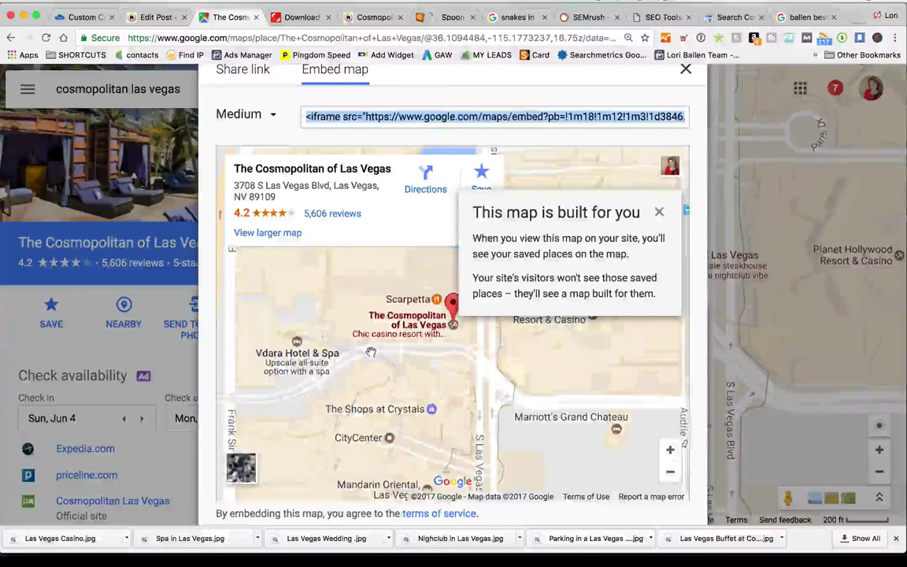
scroll(371, 352, "down", 3)
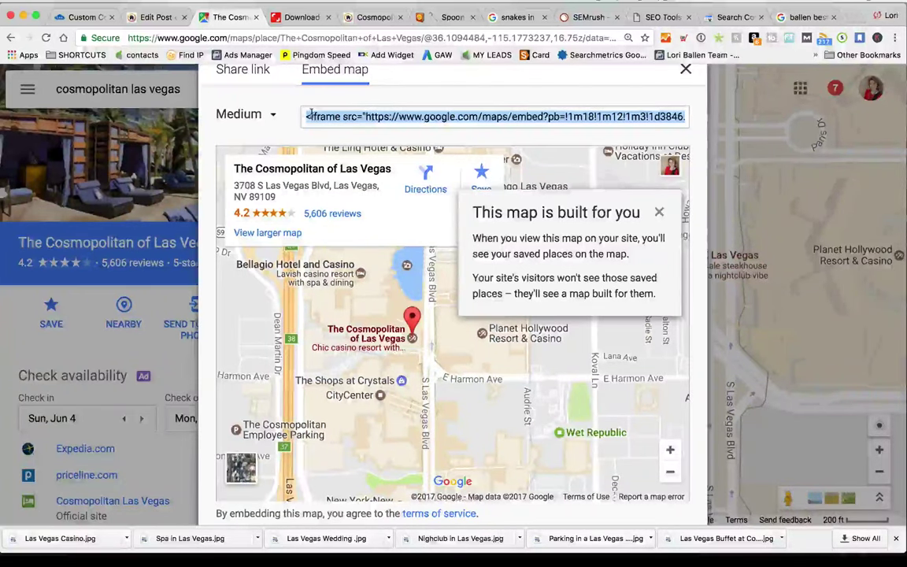
left_click(156, 17)
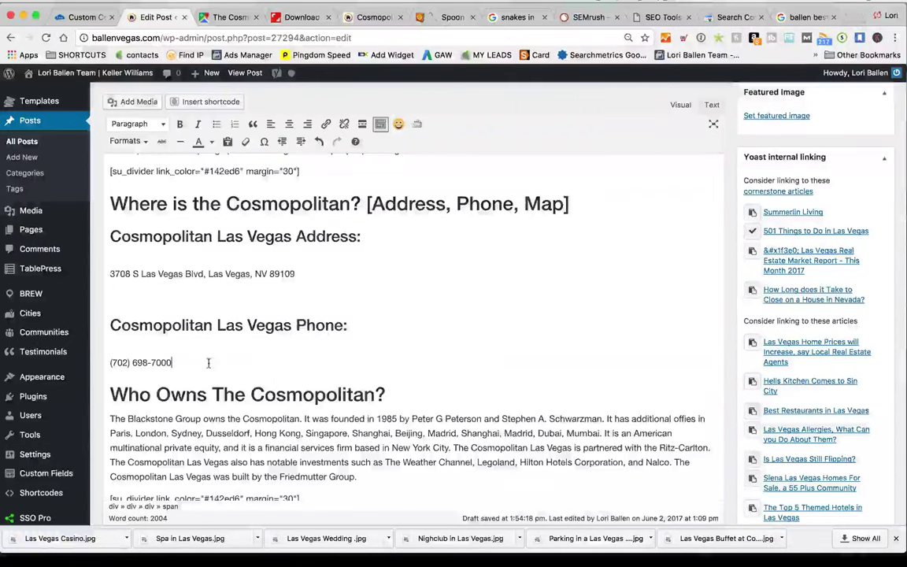
Add a 'Cosmoplitan Las Vegas Map' line below the phone number
scroll(208, 362, "down", 1)
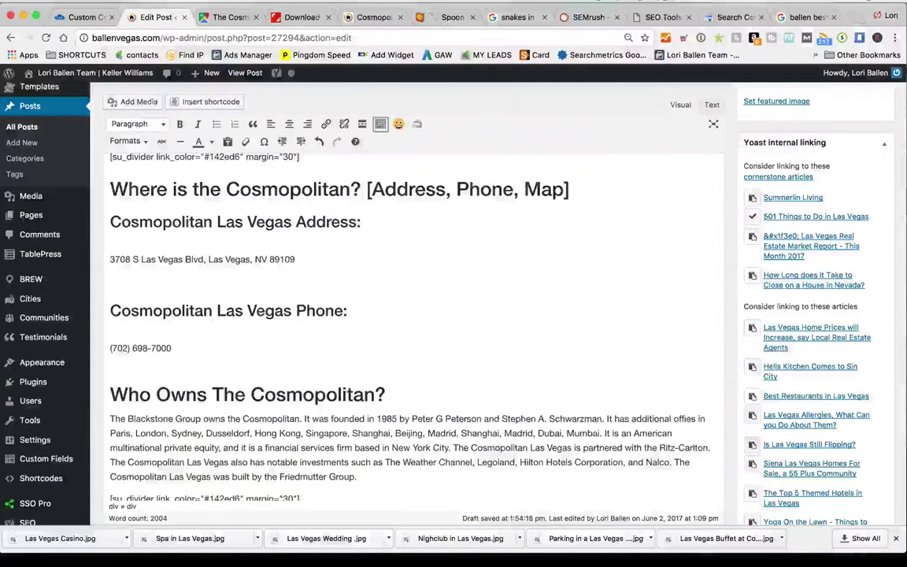
left_click(111, 363)
type("Google Map")
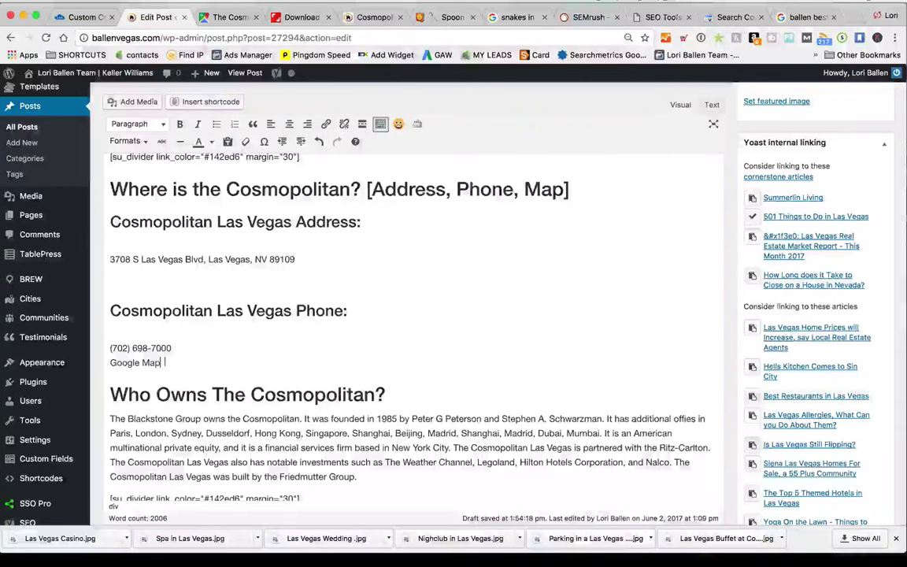
key("shift+Home")
type("Col")
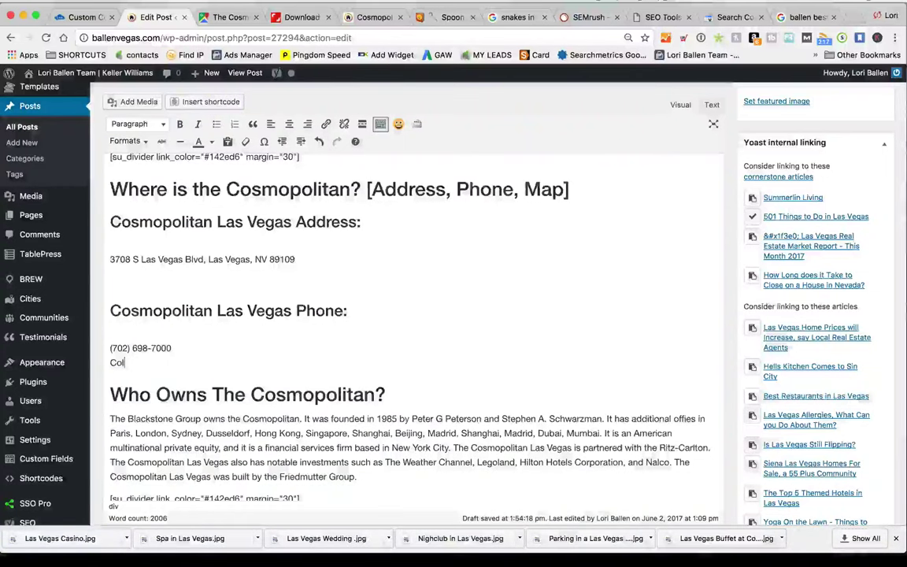
key("BackSpace")
type("smoplit")
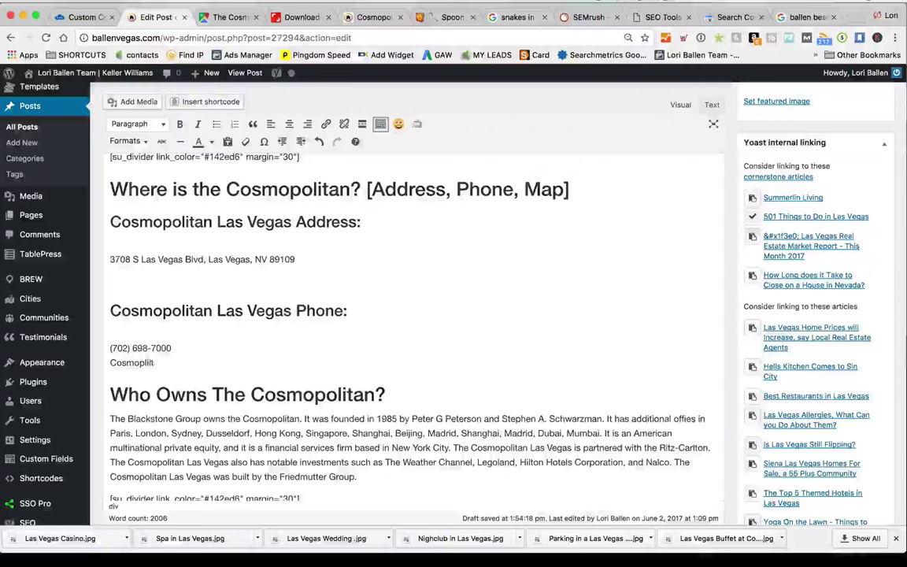
type("an Las Vegas Map")
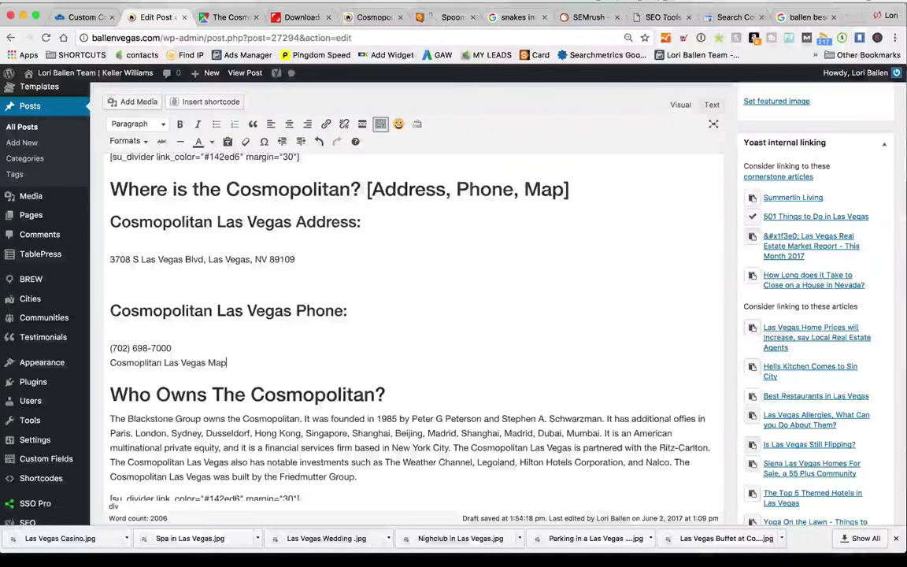
Paste the Google Maps embed code below the map label, then delete it again
scroll(454, 315, "down", 1)
key("super+v")
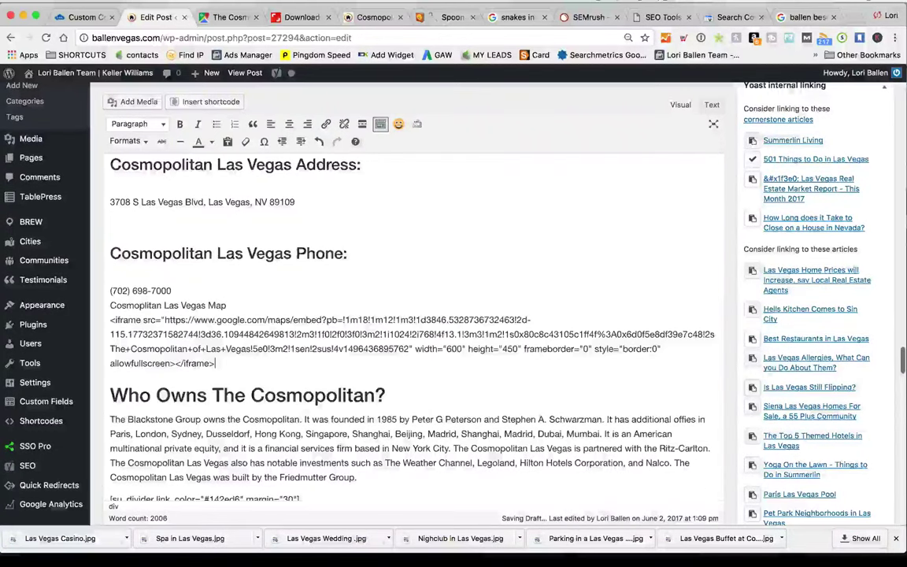
key("shift+Up")
key("shift+Up")
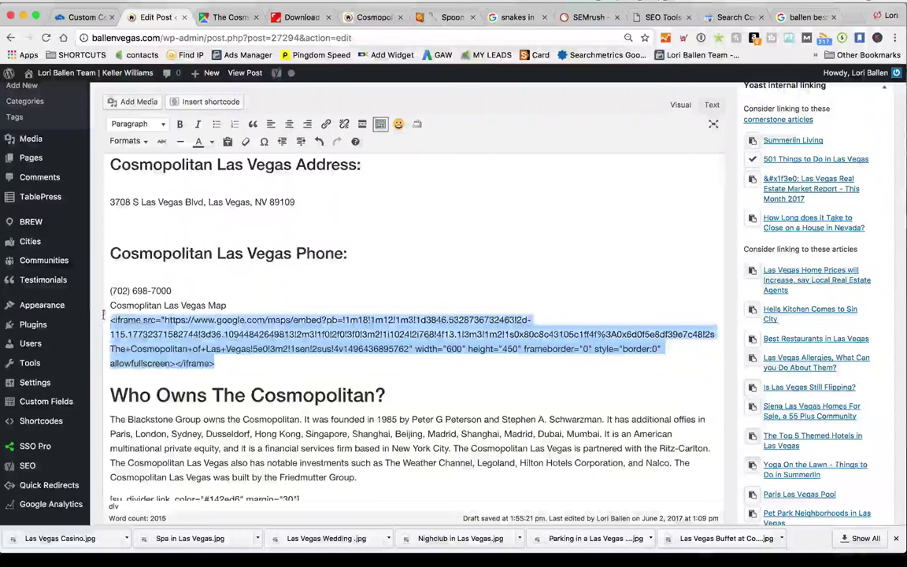
key("BackSpace")
scroll(382, 362, "up", 3)
scroll(382, 361, "down", 2)
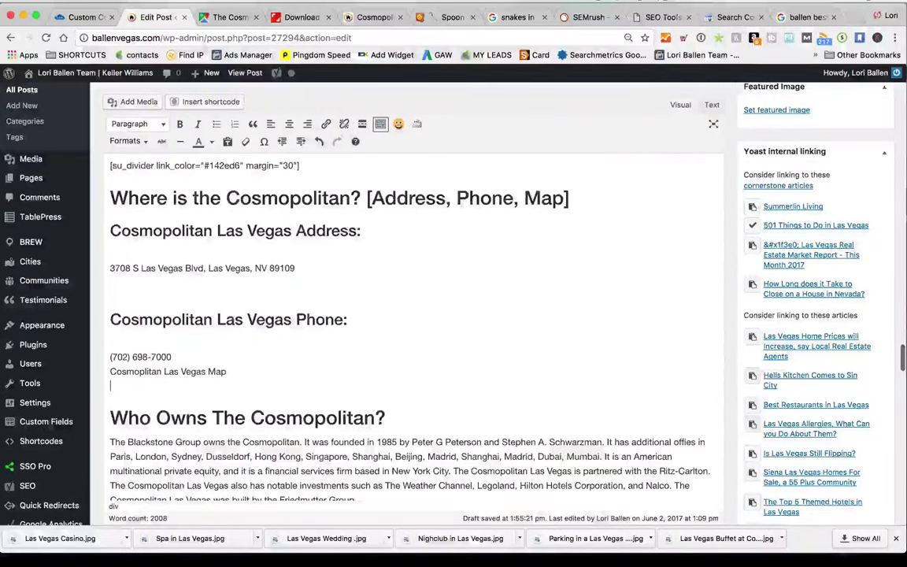
Switch to the post's HTML Text view and search the source for the map line
left_click(712, 105)
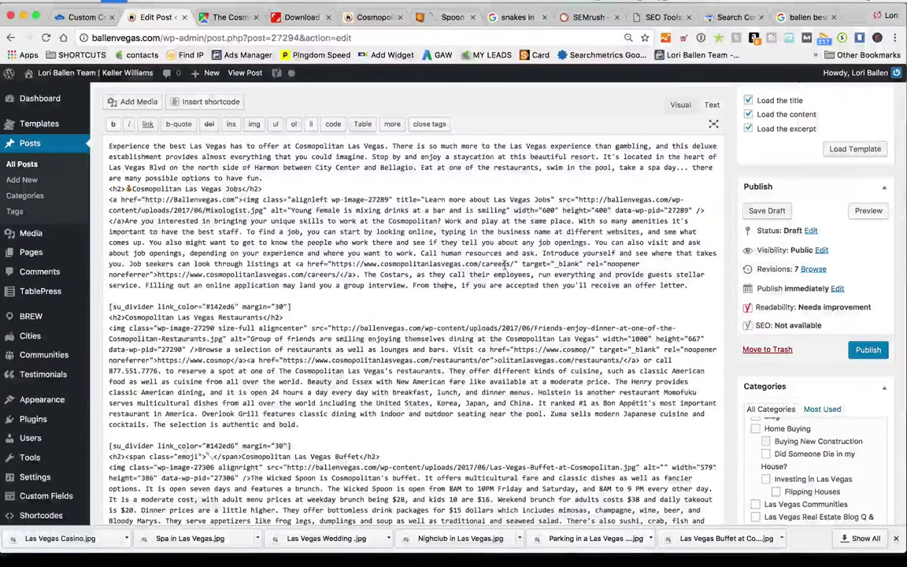
key("super+f")
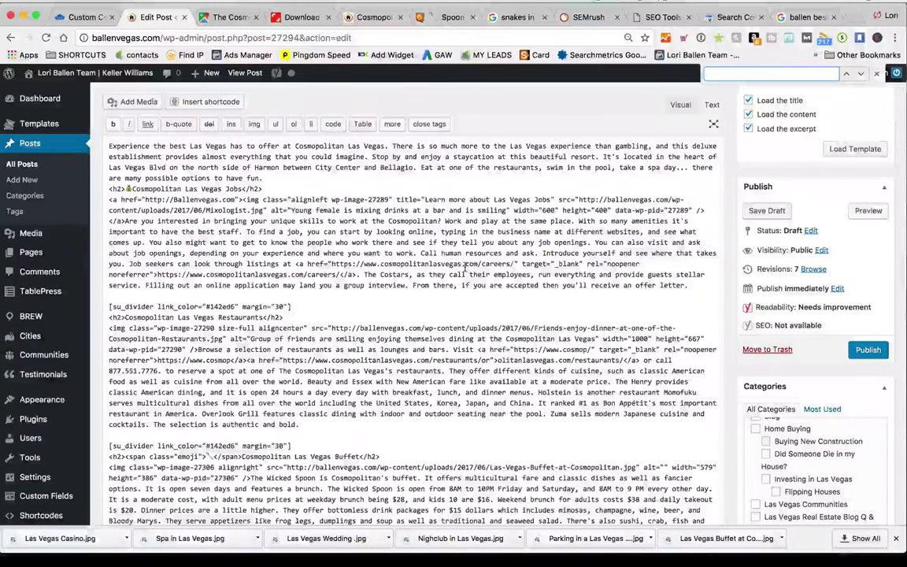
type("p")
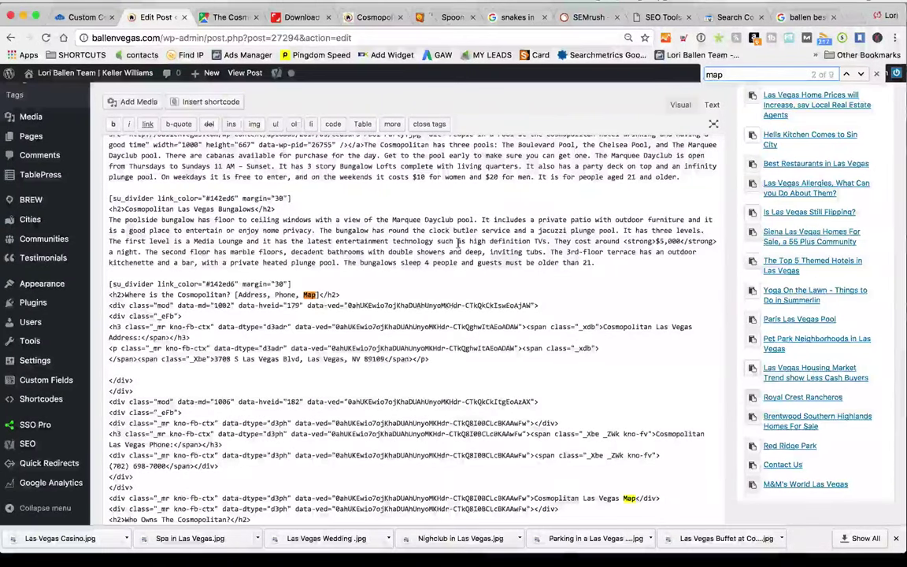
scroll(291, 320, "down", 1)
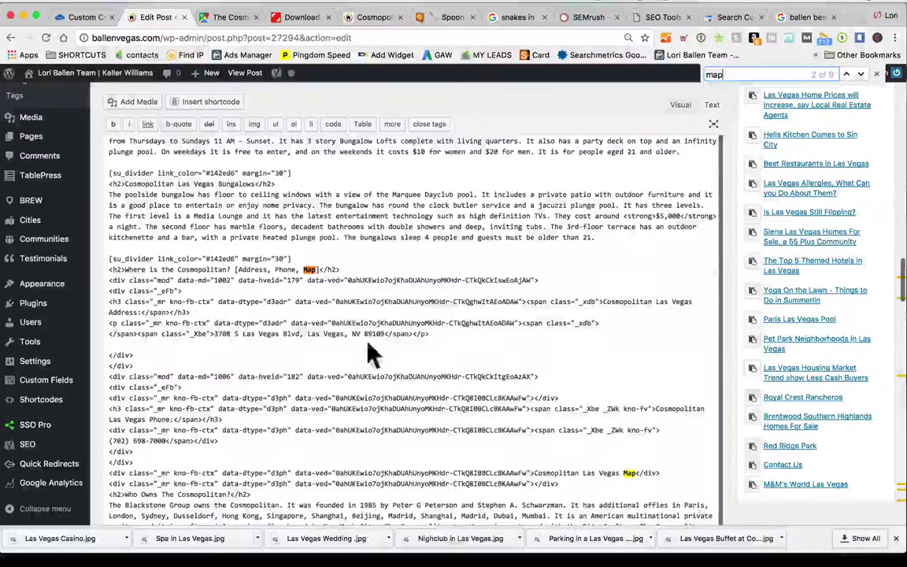
scroll(445, 334, "up", 3)
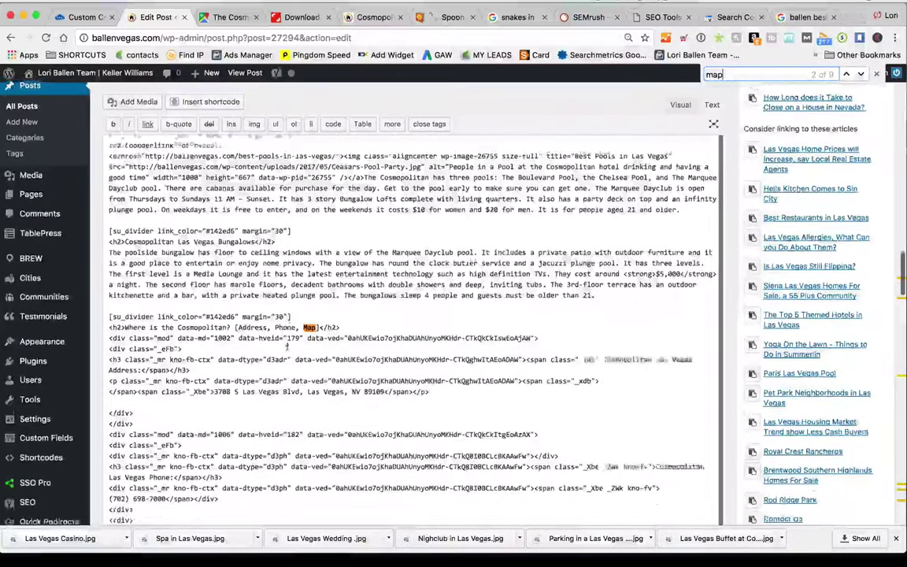
scroll(266, 360, "down", 3)
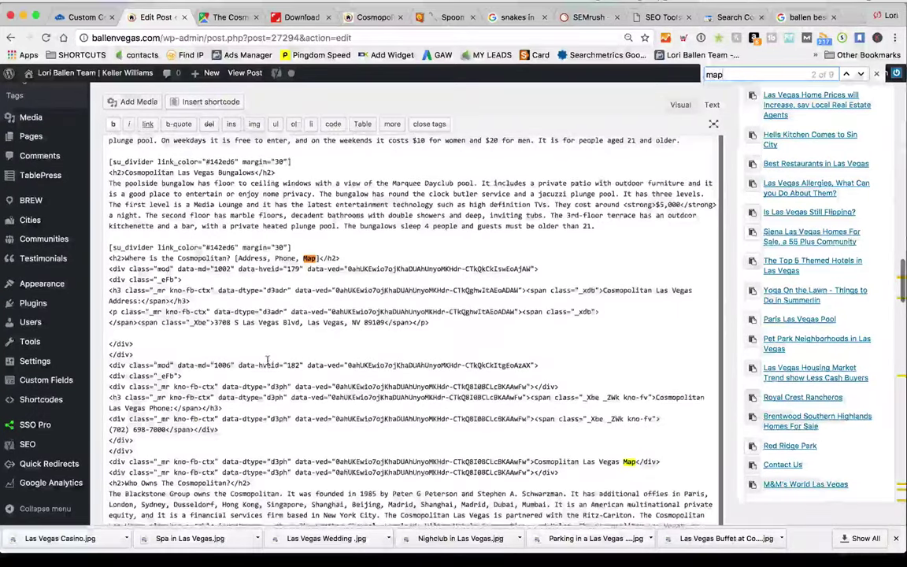
scroll(266, 360, "down", 6)
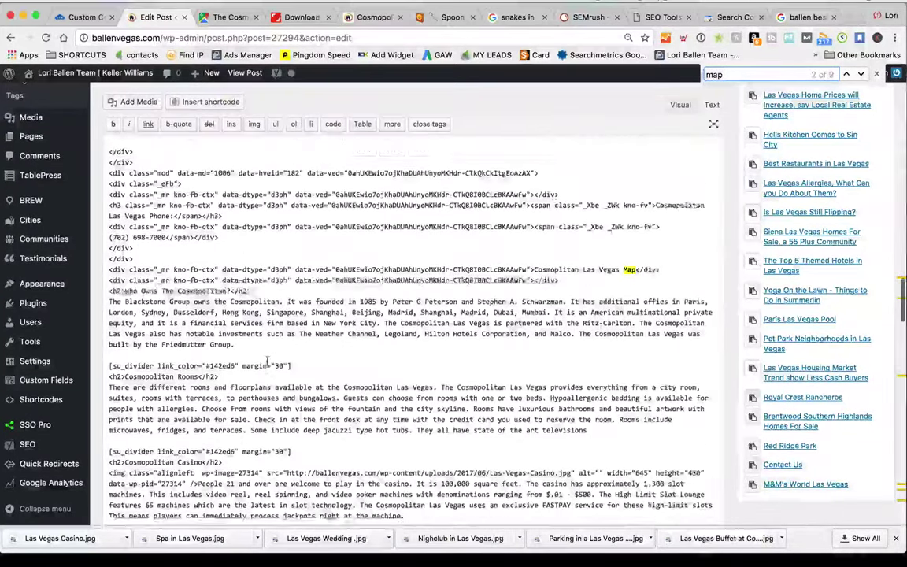
scroll(606, 275, "up", 3)
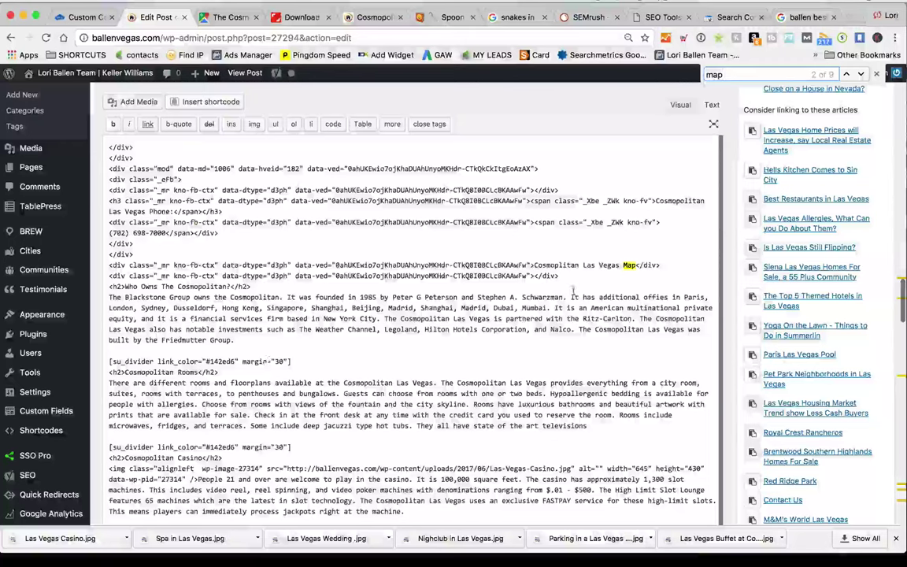
scroll(582, 285, "up", 5)
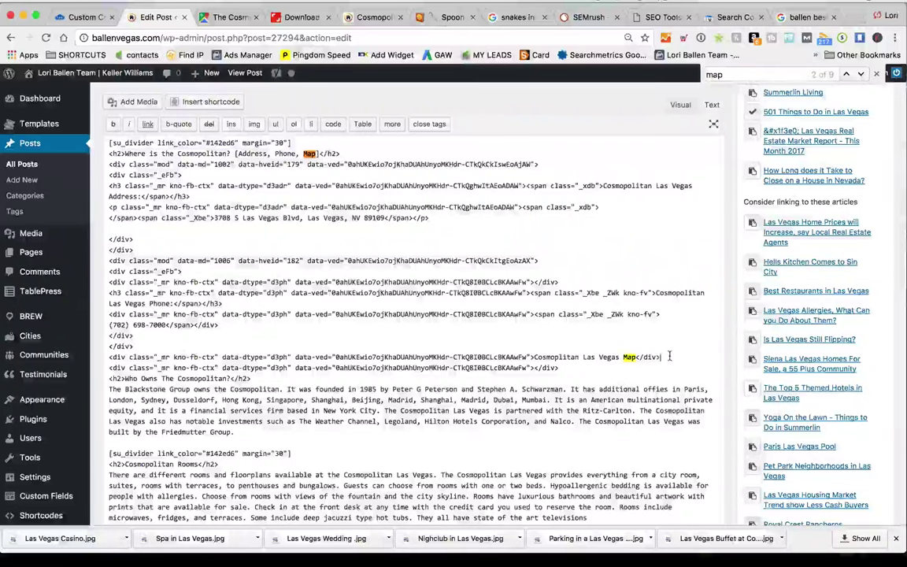
scroll(410, 315, "down", 3)
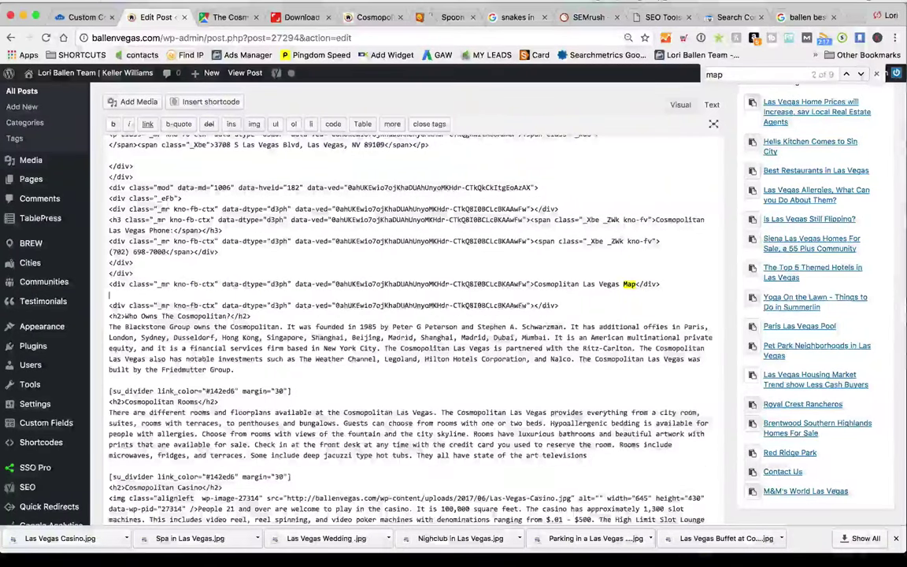
Paste the Google Maps iframe on a fresh line under the map label in the HTML
key("super+v")
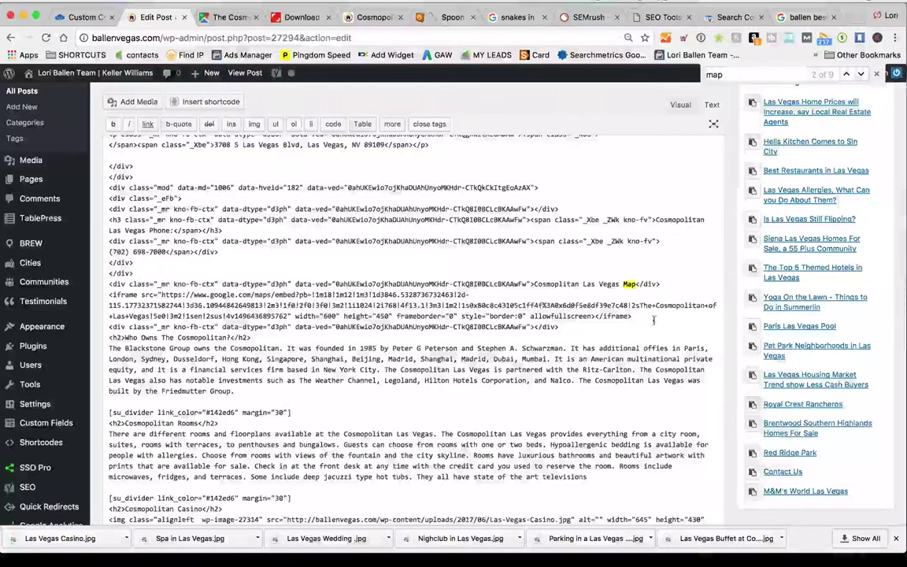
key("BackSpace")
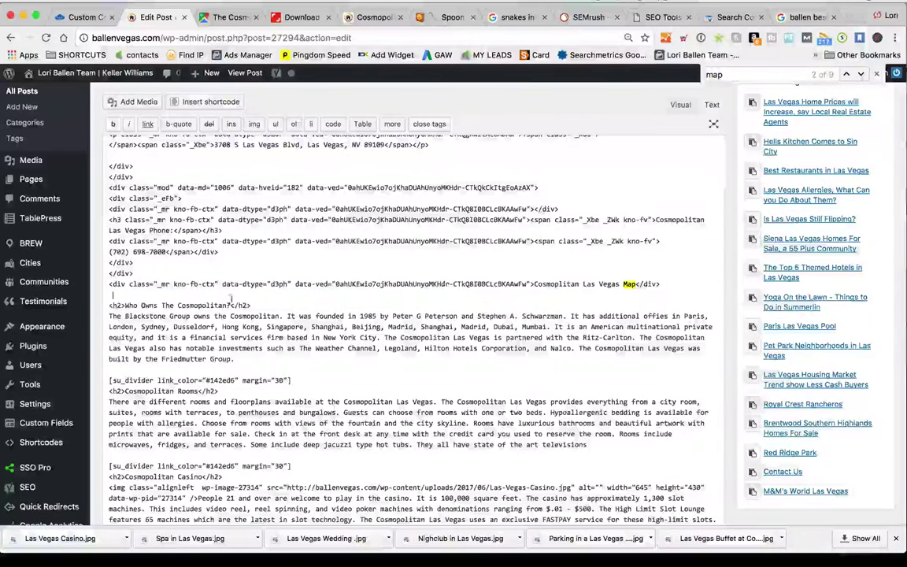
key("BackSpace")
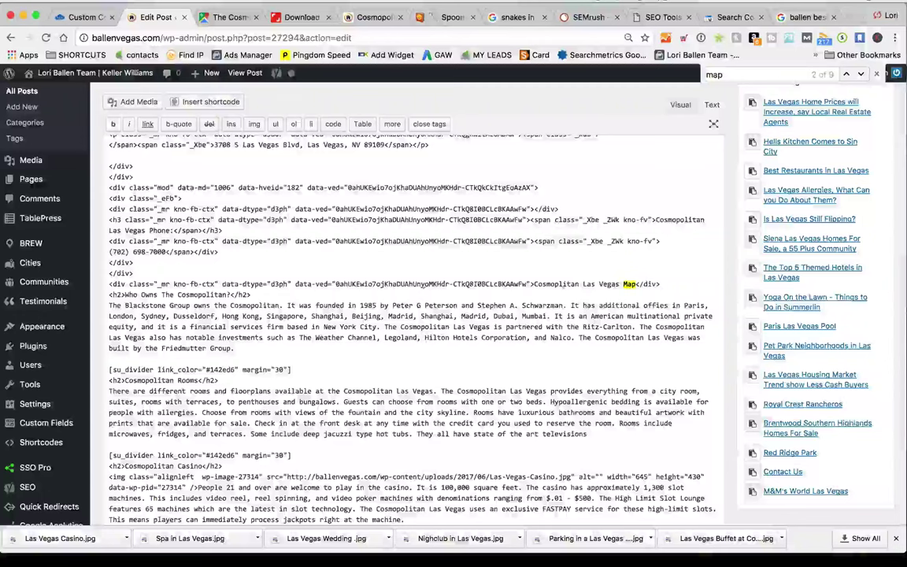
key("Return")
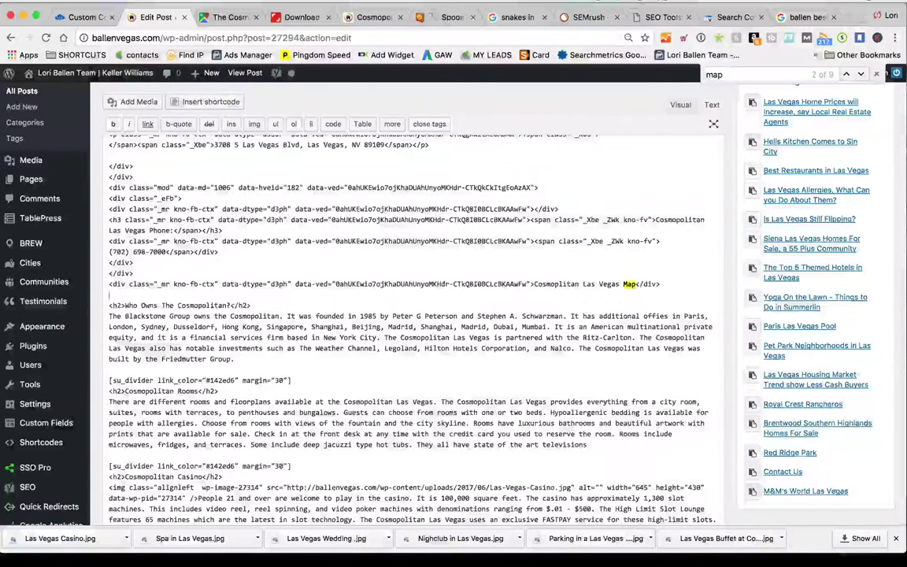
key("ctrl+v")
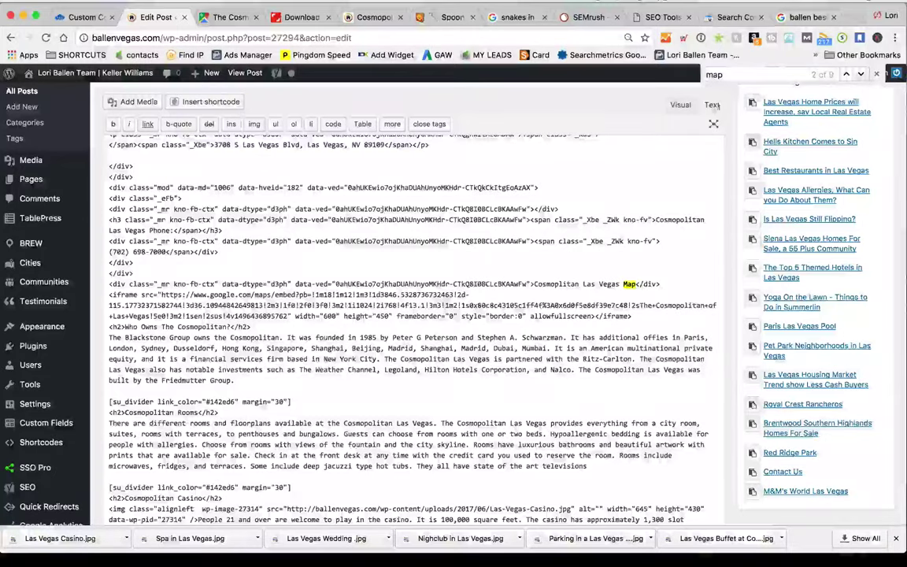
left_click(680, 104)
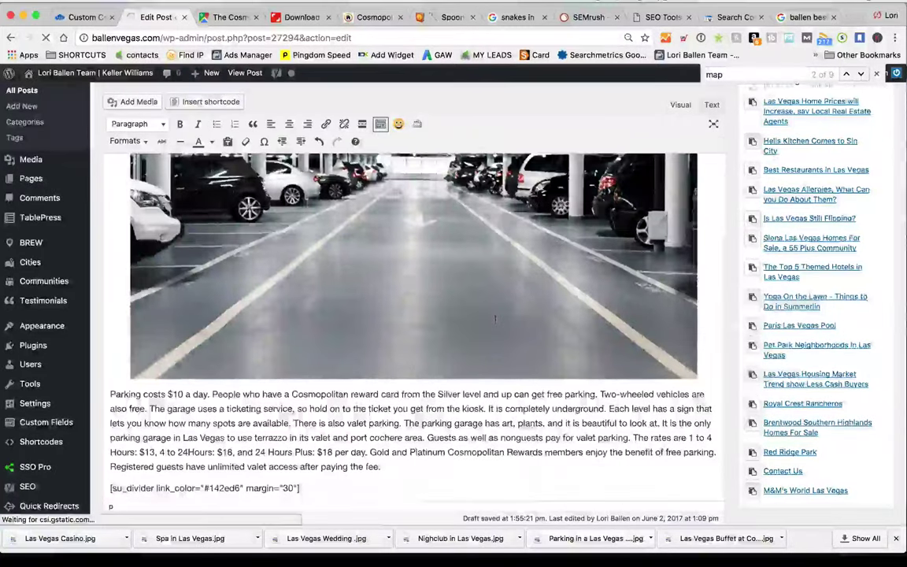
Scroll through the rendered post to check the embedded Cosmopolitan map under the details
scroll(414, 327, "down", 3)
scroll(496, 323, "down", 15)
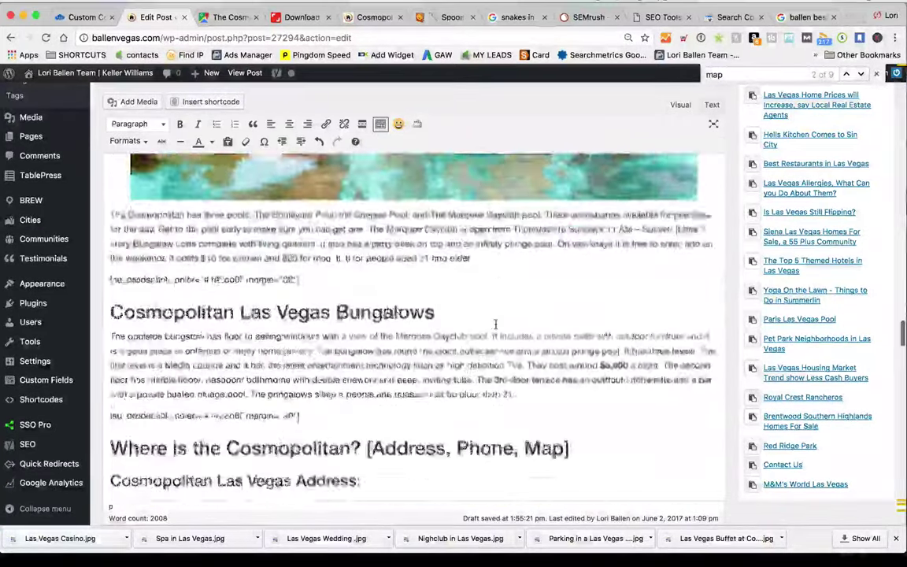
scroll(495, 323, "down", 8)
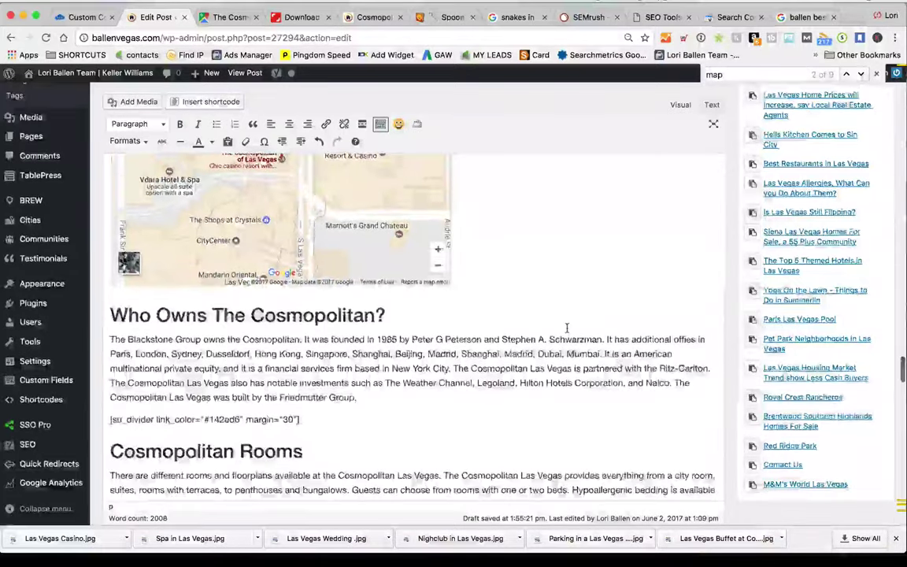
scroll(566, 327, "up", 10)
scroll(566, 327, "up", 3)
scroll(566, 327, "down", 3)
scroll(567, 327, "up", 3)
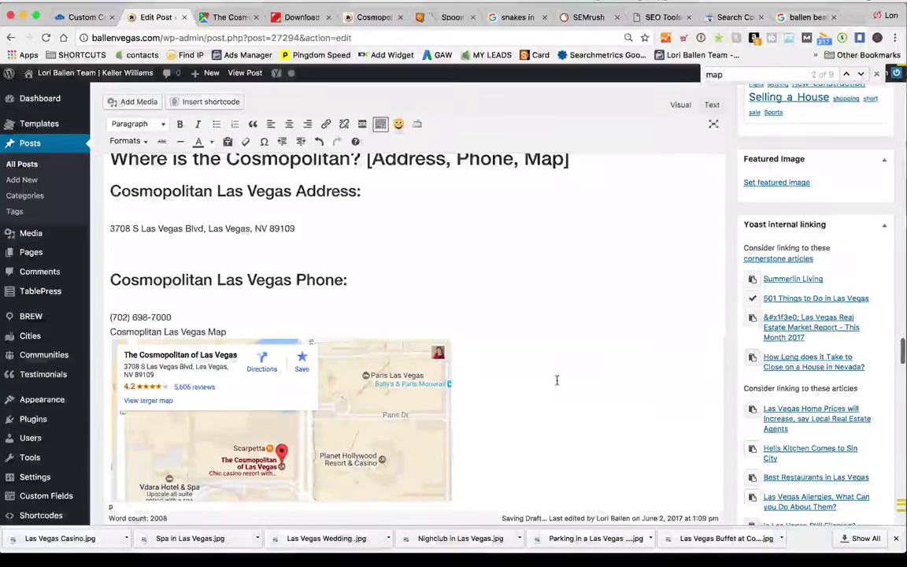
scroll(557, 381, "down", 3)
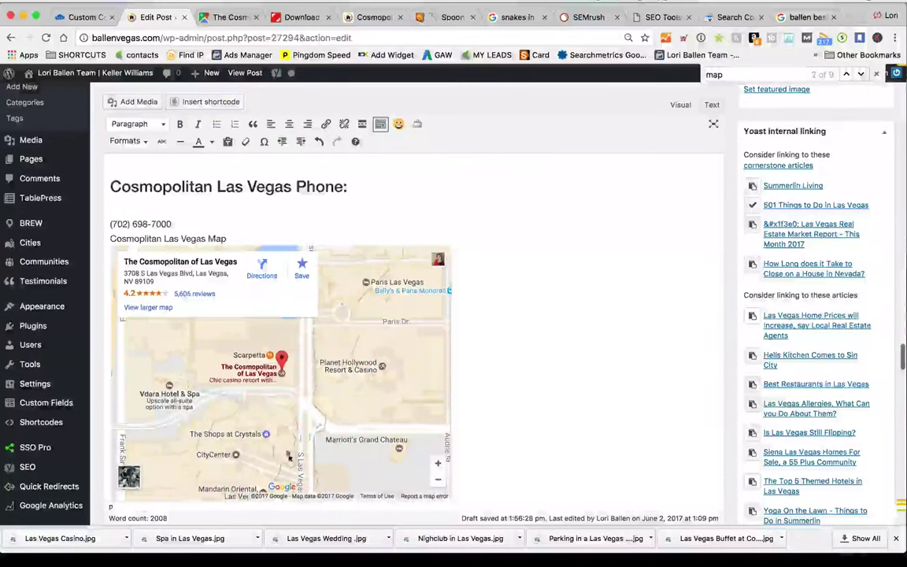
In the HTML view, find 'las vegas map' and change the map embed width from 600 to 100%
left_click(713, 106)
scroll(497, 342, "down", 5)
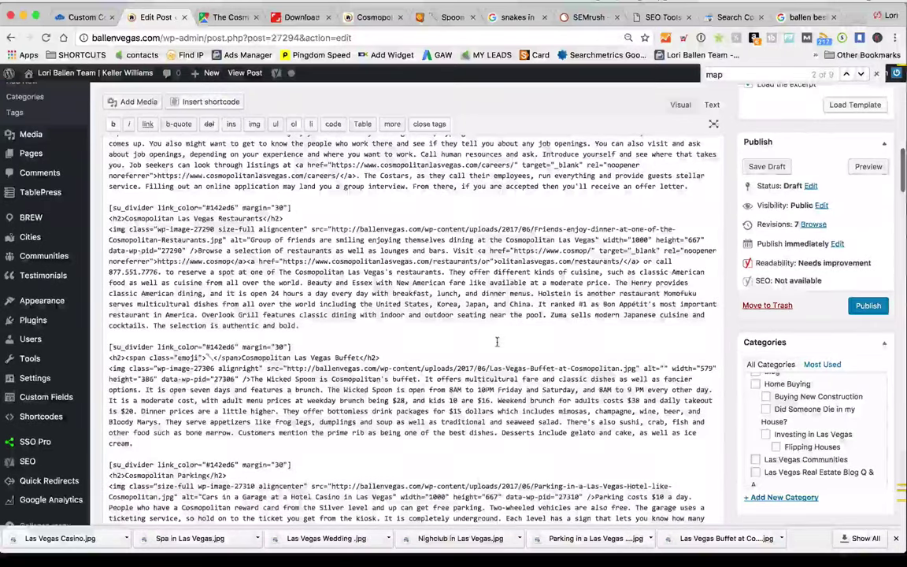
type("las vegas mpa")
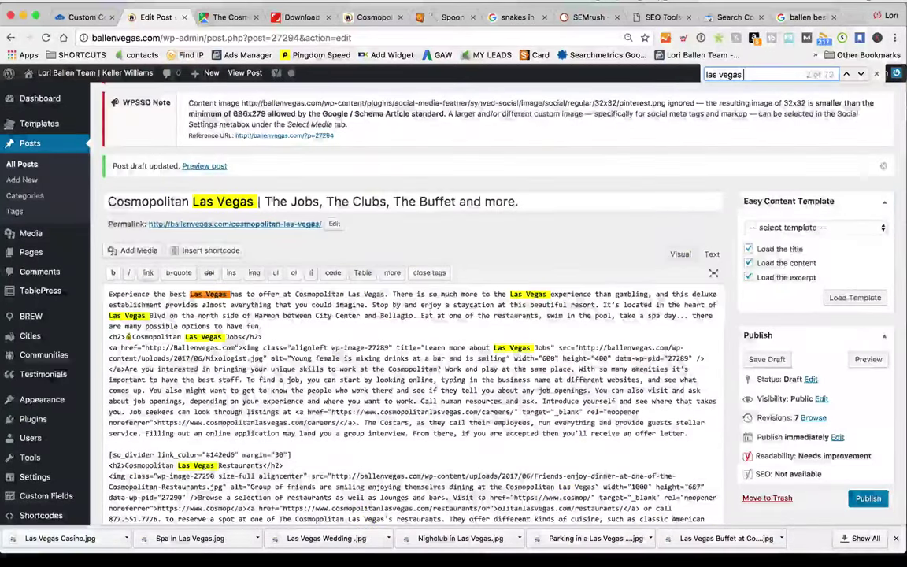
key("BackSpace")
key("BackSpace")
type("ap")
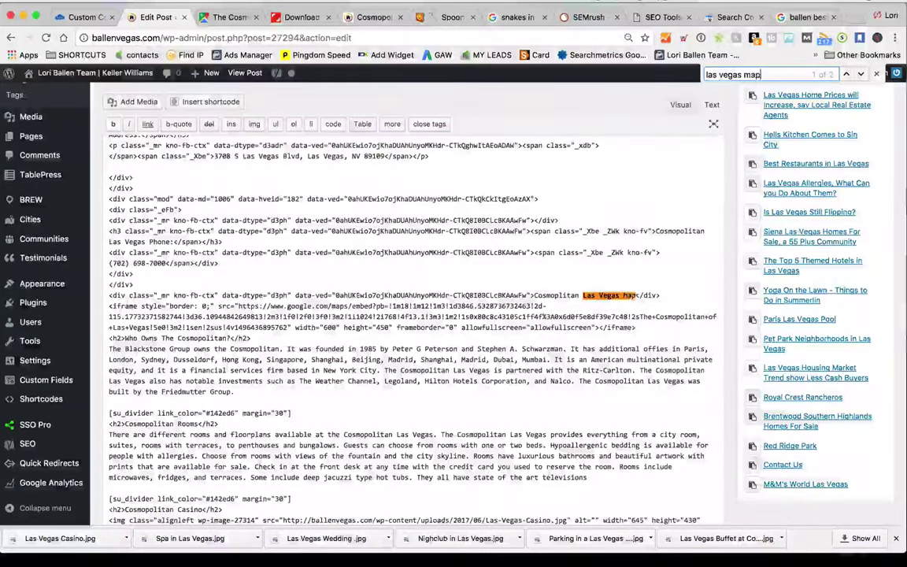
left_click(326, 327)
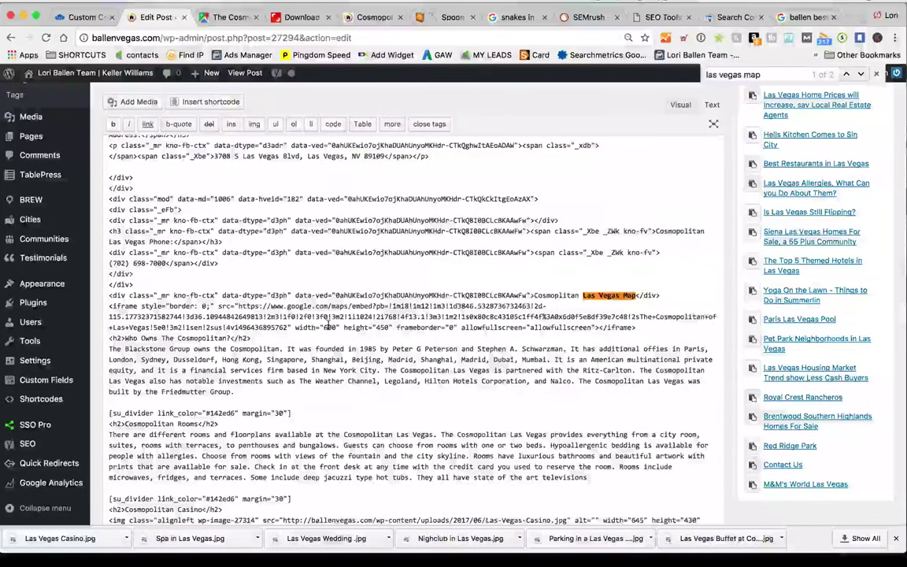
key("BackSpace")
type("10")
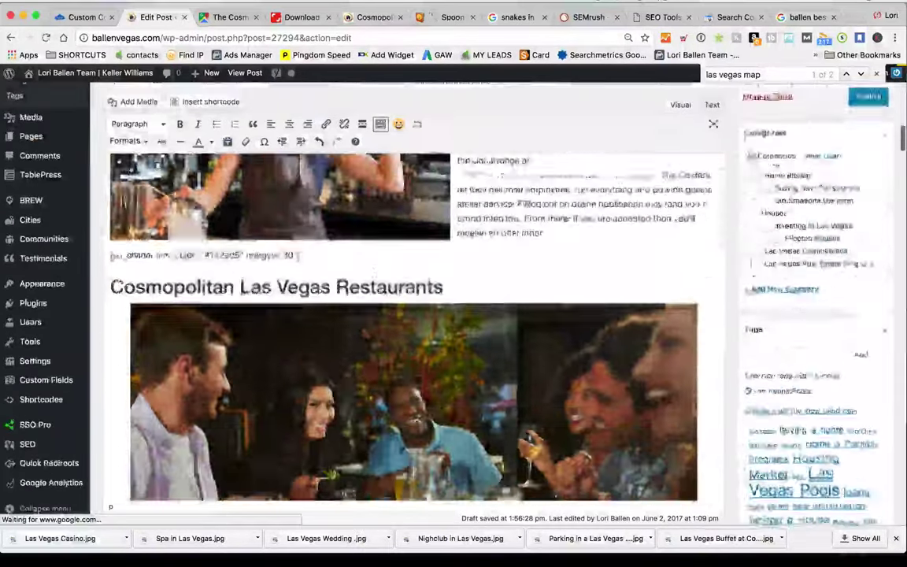
Try merging the phone number into the Phone heading, then undo the change
scroll(377, 344, "down", 20)
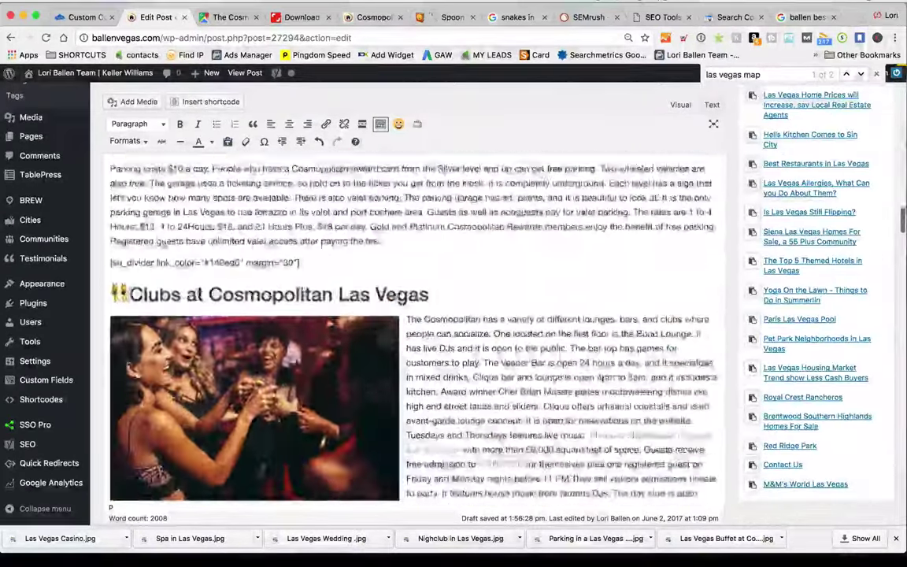
scroll(376, 344, "down", 20)
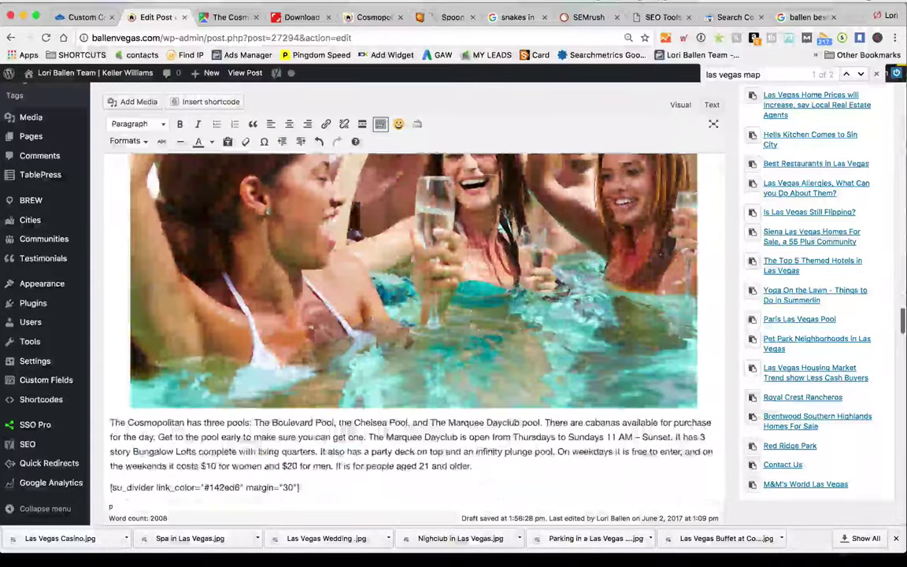
scroll(462, 355, "down", 3)
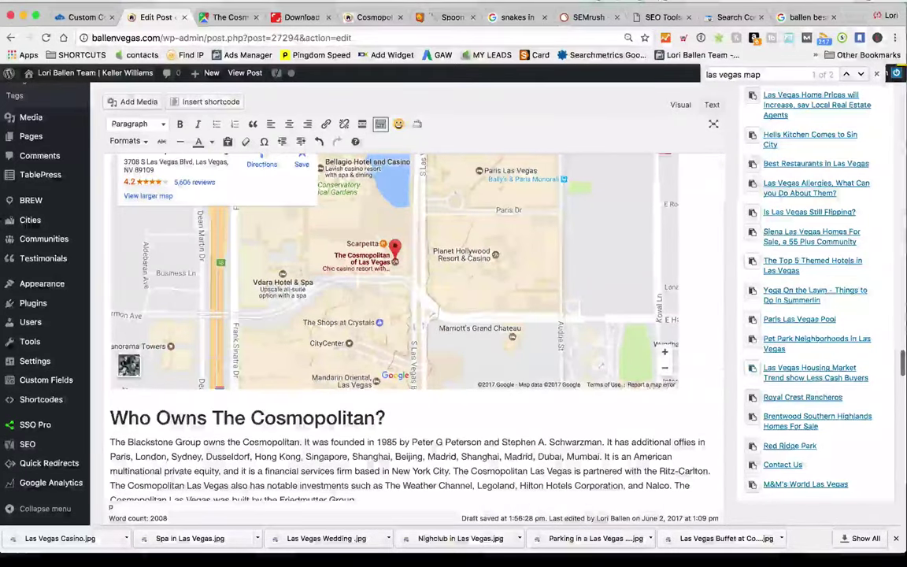
scroll(586, 337, "up", 3)
scroll(361, 300, "up", 2)
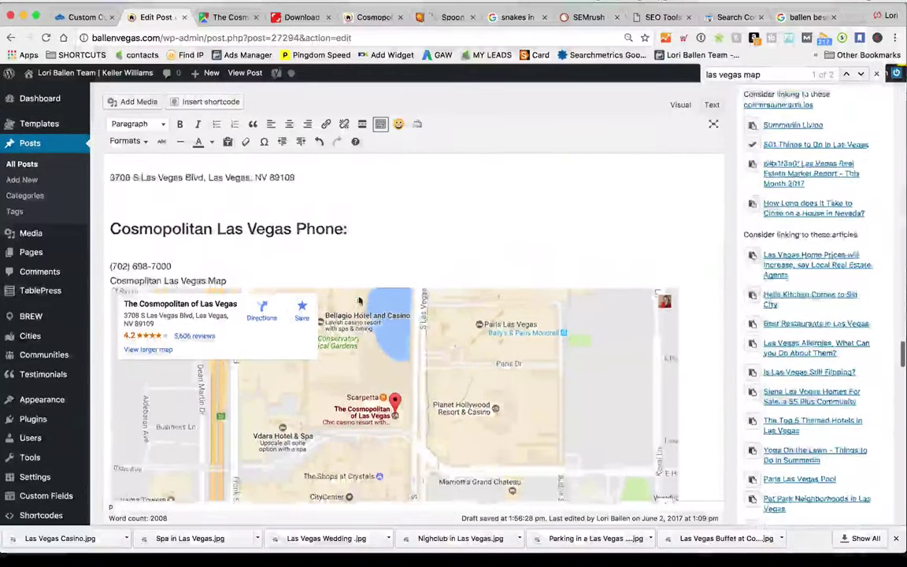
scroll(484, 261, "up", 1)
left_click(484, 262)
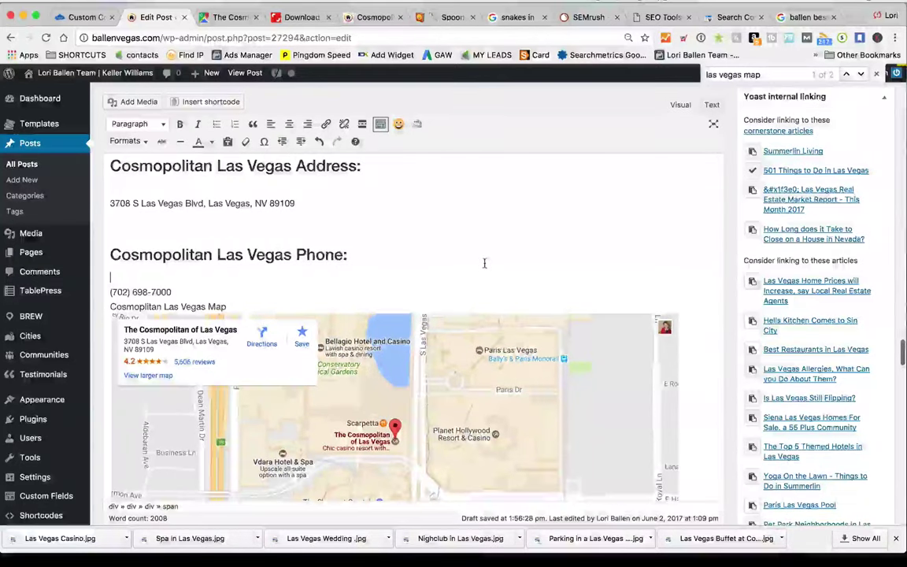
key("BackSpace")
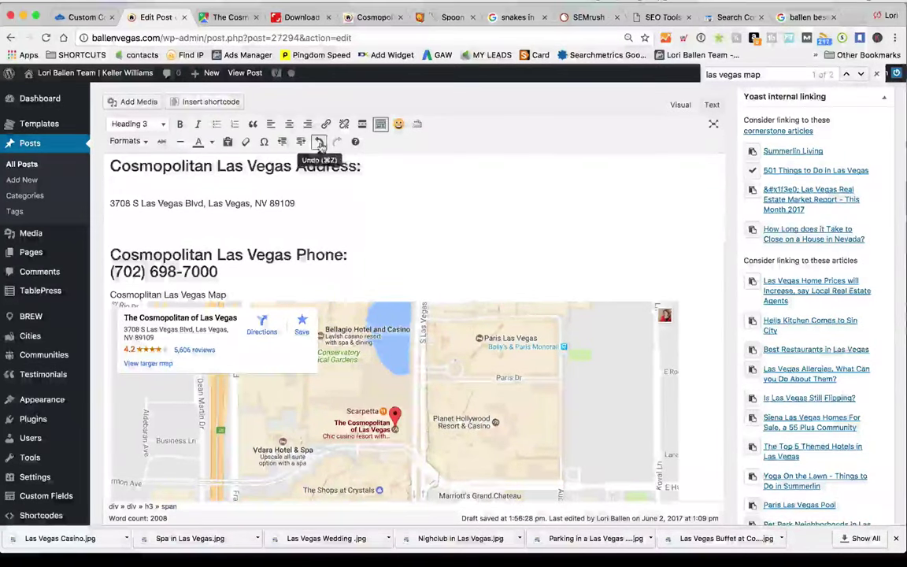
left_click(319, 140)
Add a 'Cosmopolitan Review' line after the last divider at the end of the post
scroll(318, 274, "down", 15)
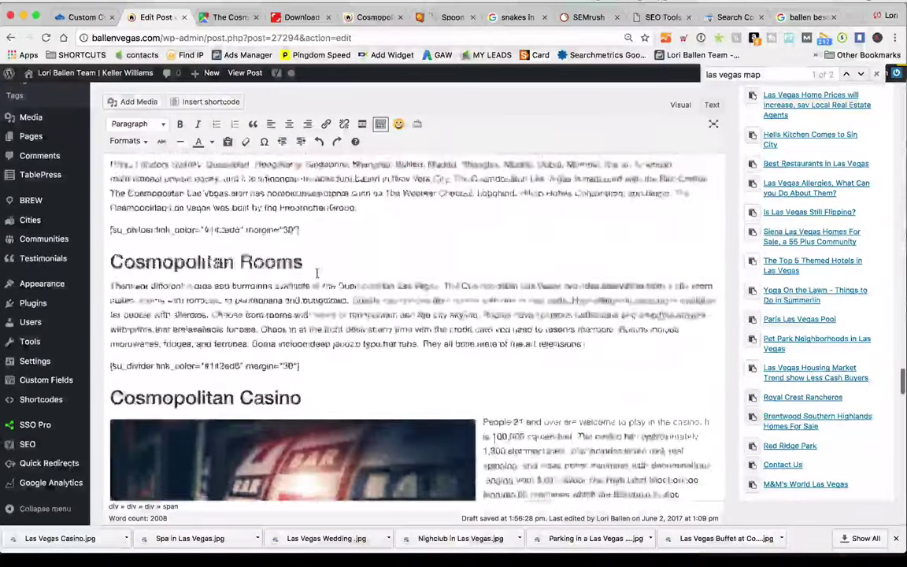
scroll(317, 274, "down", 8)
scroll(345, 312, "up", 2)
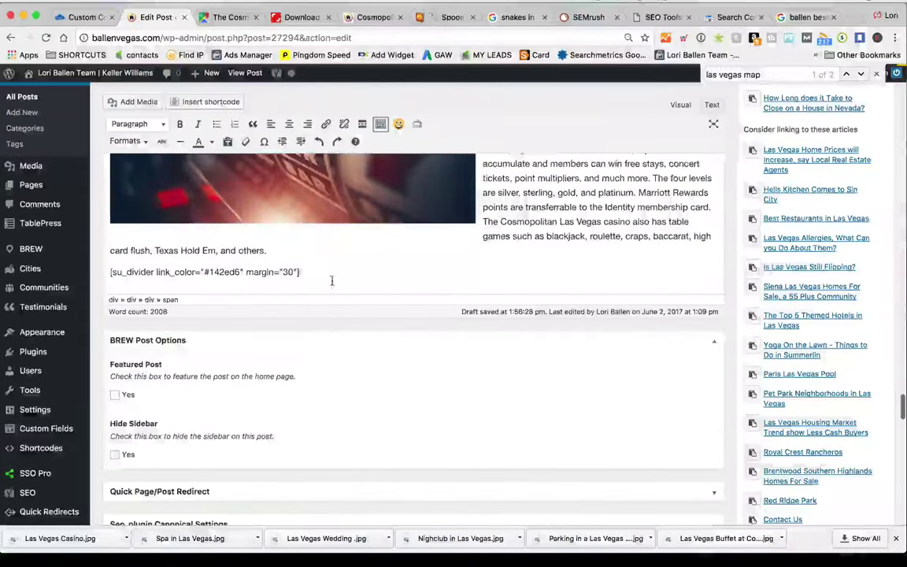
left_click(356, 308)
key("Return")
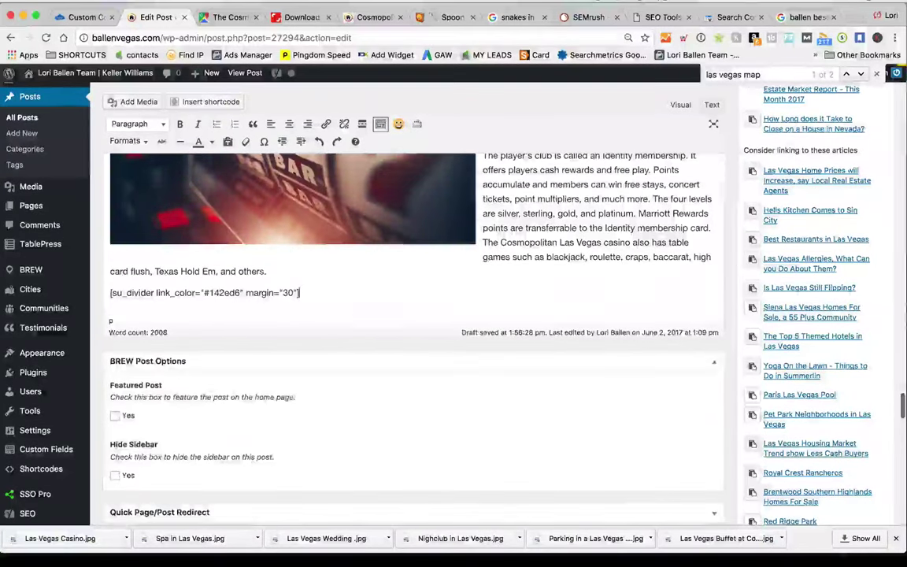
type("Cosmop")
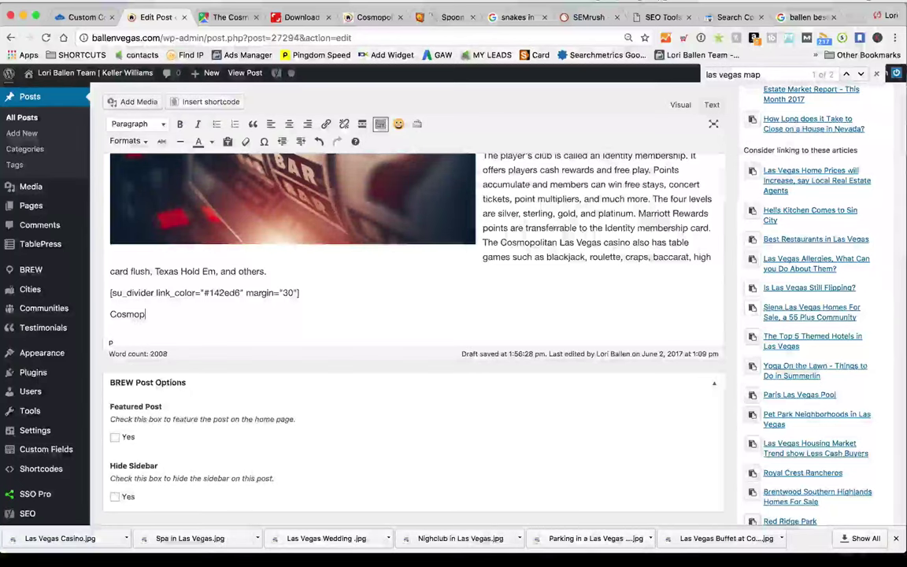
type("olitan Review")
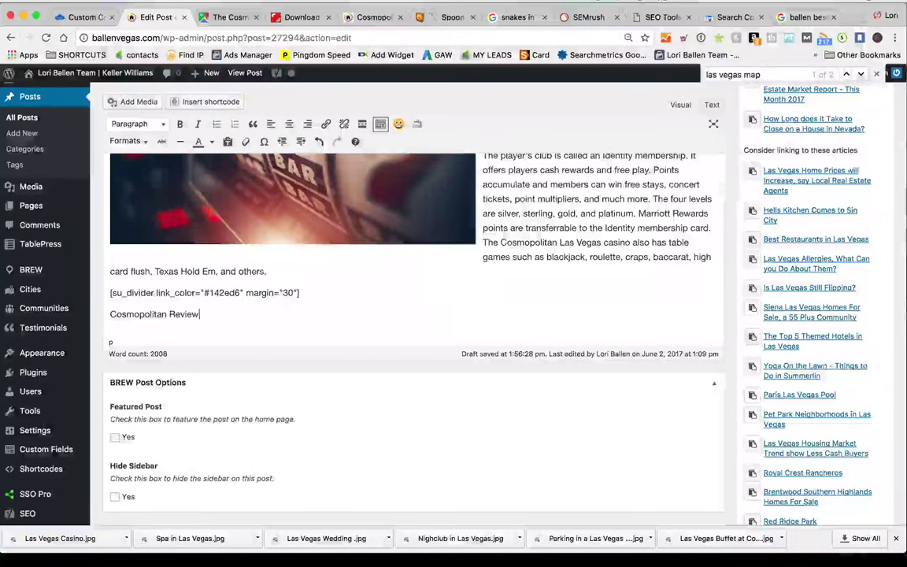
key("Return")
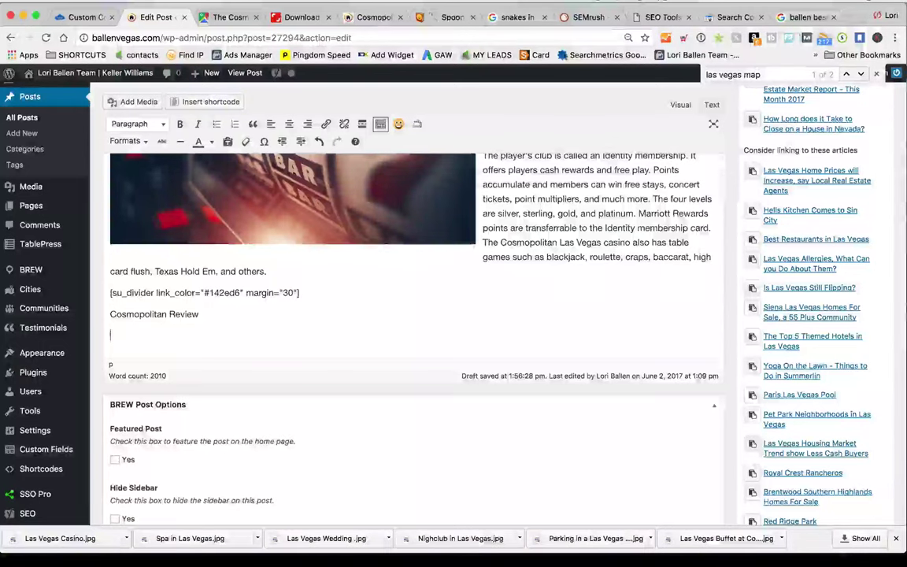
left_click(228, 17)
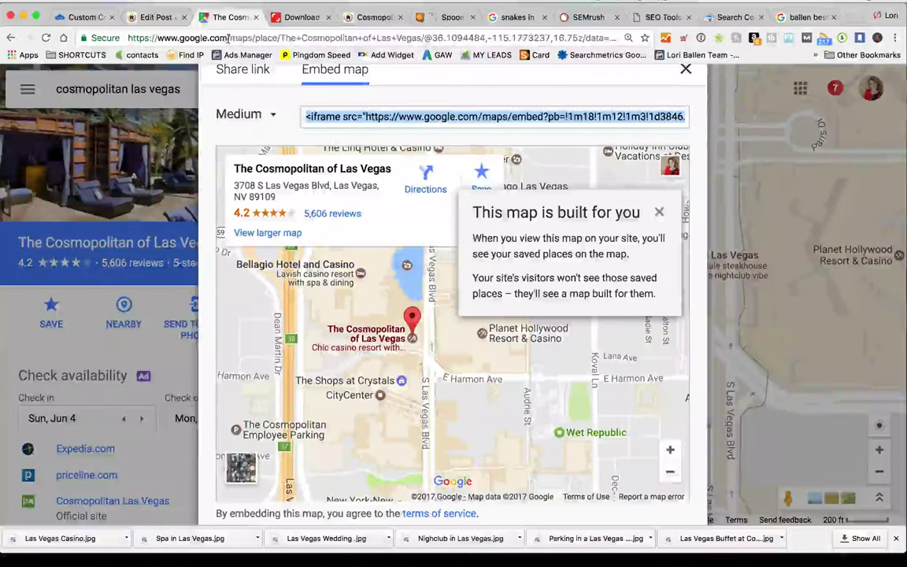
Leave the Google Maps embed dialog and return to the WordPress post editor
left_click(228, 37)
left_click(152, 17)
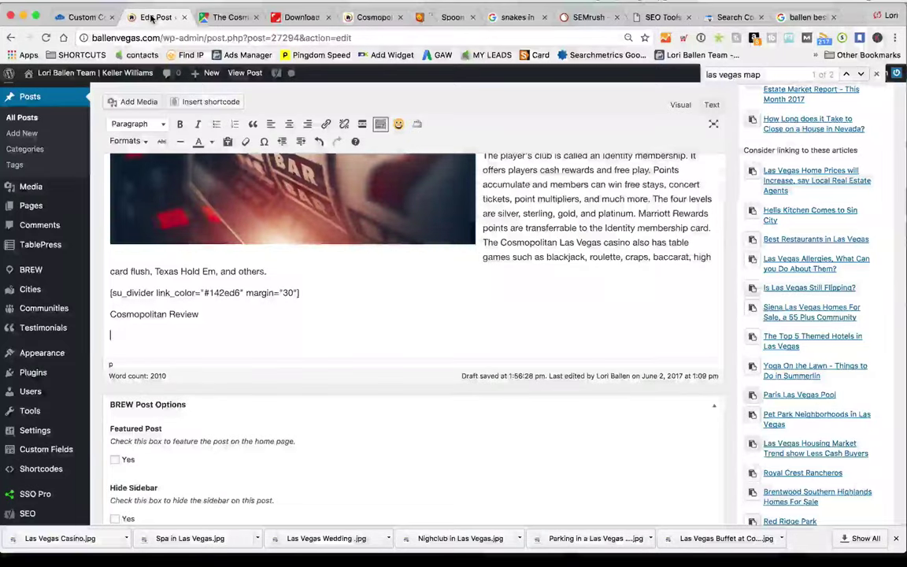
scroll(365, 334, "up", 10)
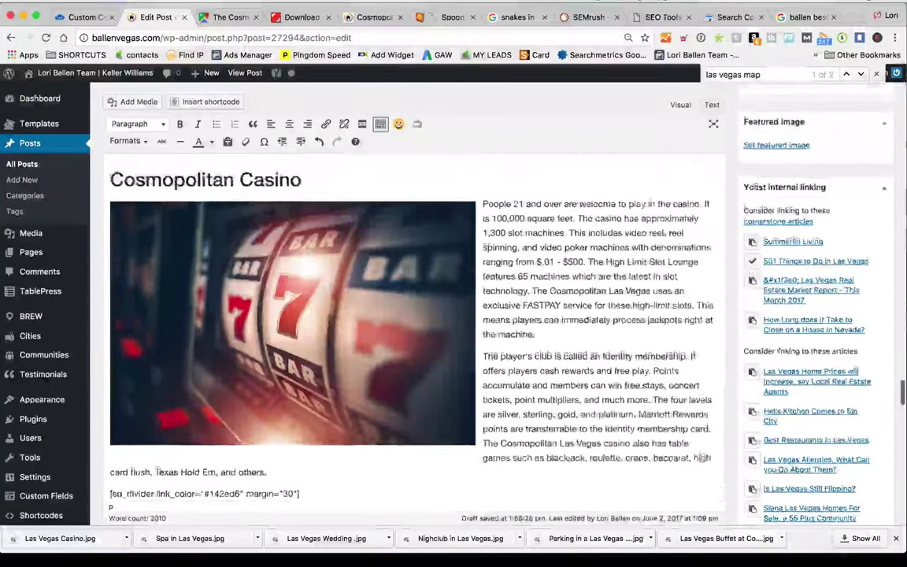
scroll(364, 334, "up", 10)
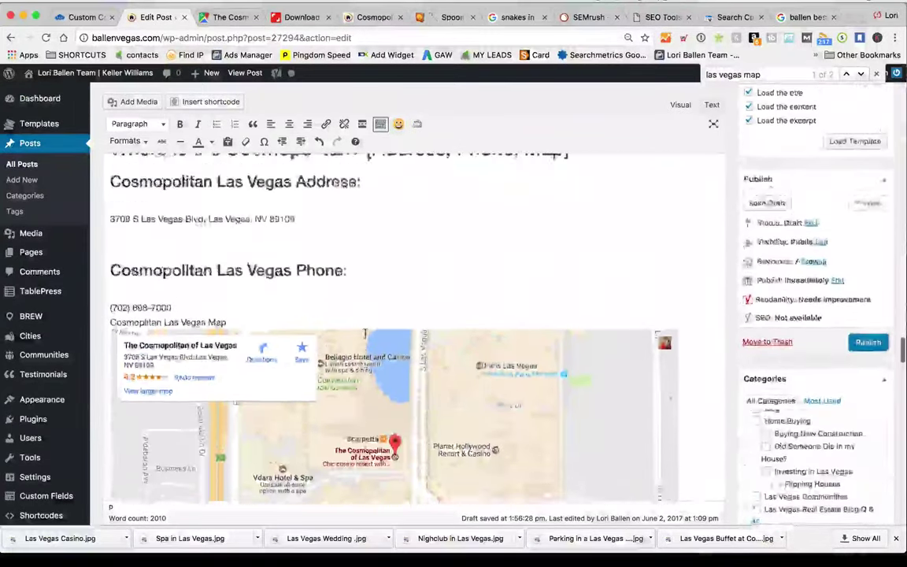
scroll(365, 334, "up", 10)
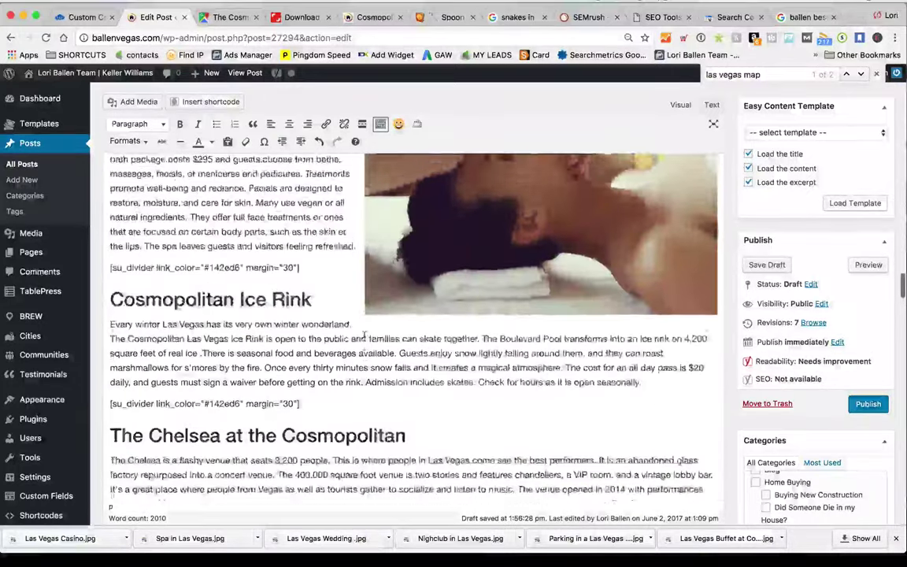
scroll(365, 333, "up", 10)
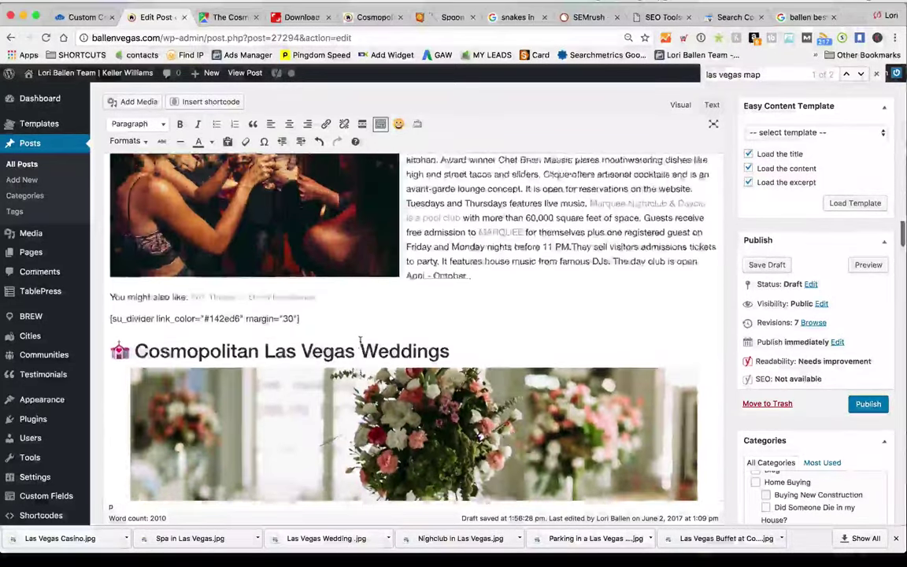
scroll(350, 348, "up", 15)
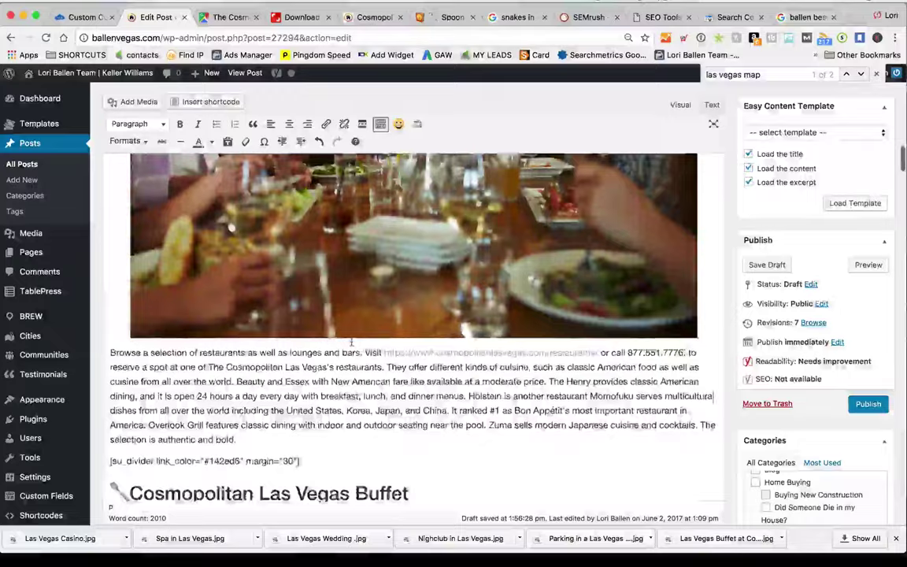
scroll(350, 348, "down", 15)
scroll(350, 348, "down", 15)
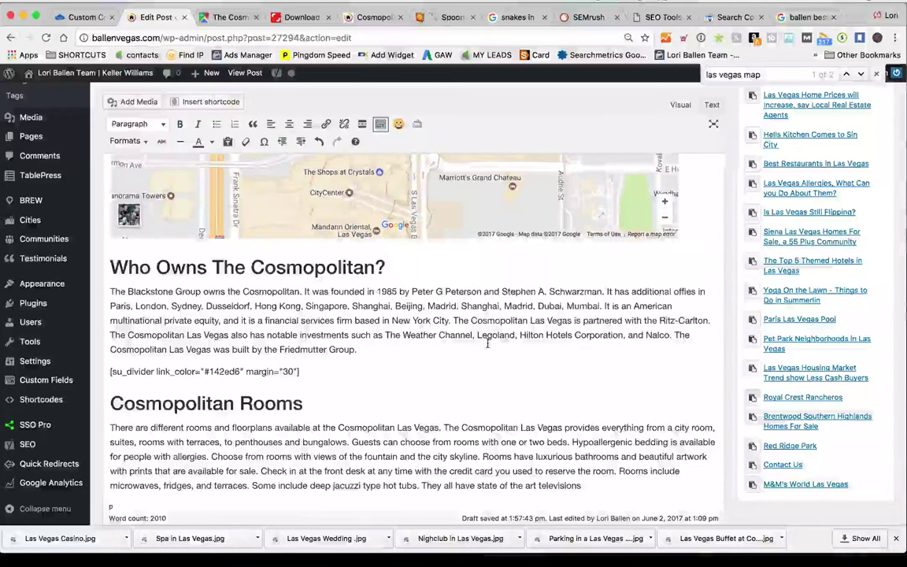
scroll(487, 344, "down", 15)
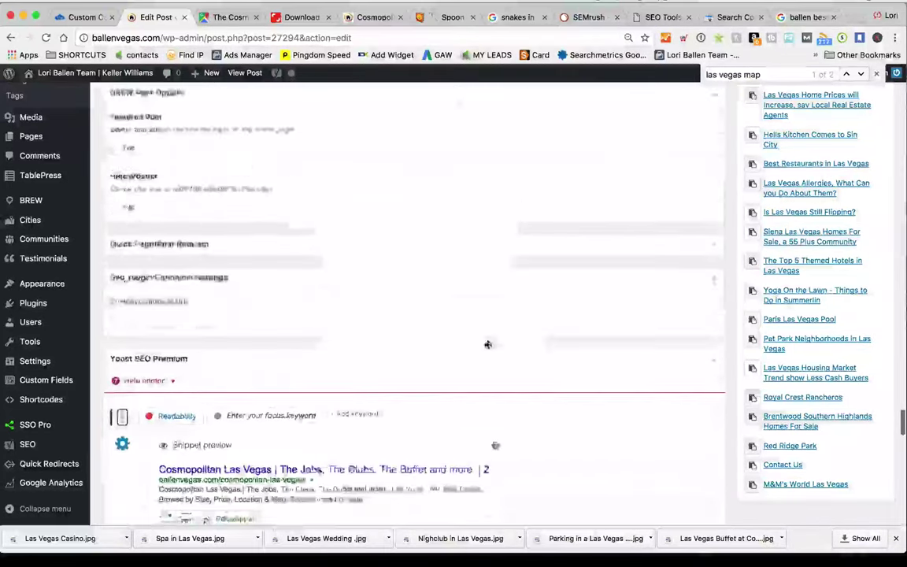
scroll(485, 347, "up", 3)
scroll(599, 359, "down", 4)
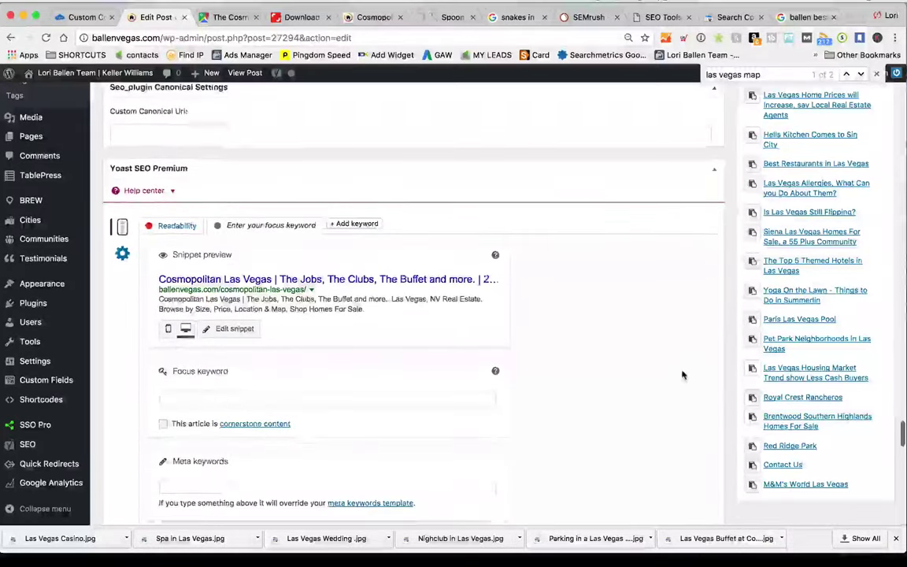
scroll(551, 335, "down", 2)
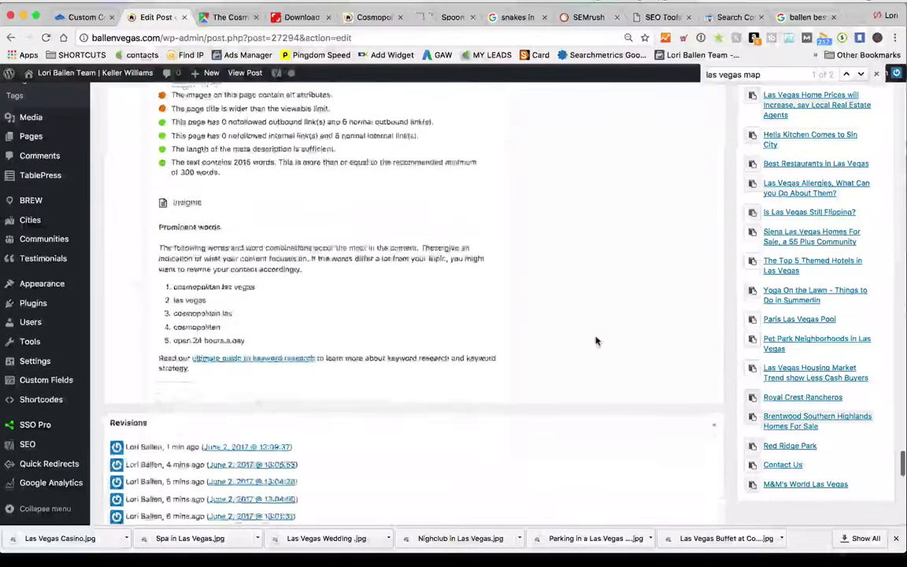
scroll(597, 341, "down", 12)
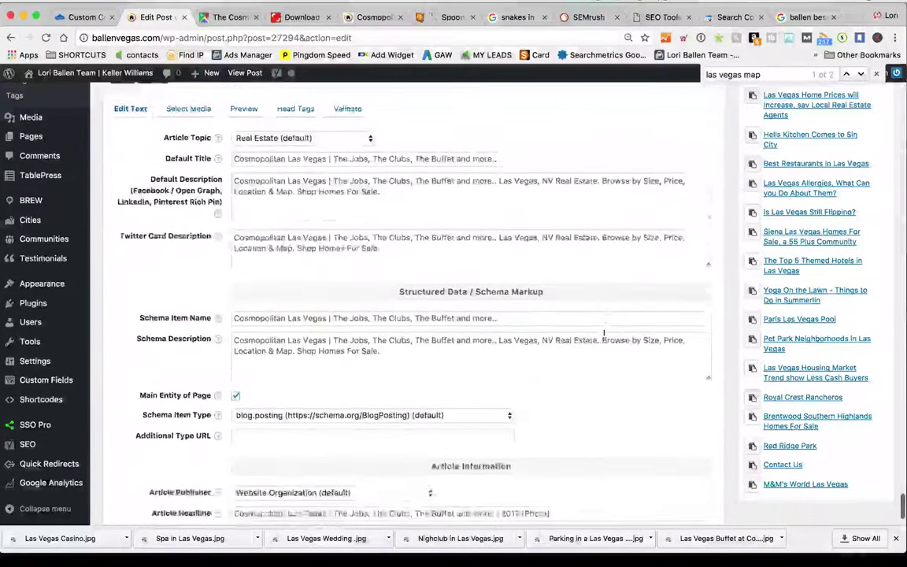
scroll(611, 339, "up", 20)
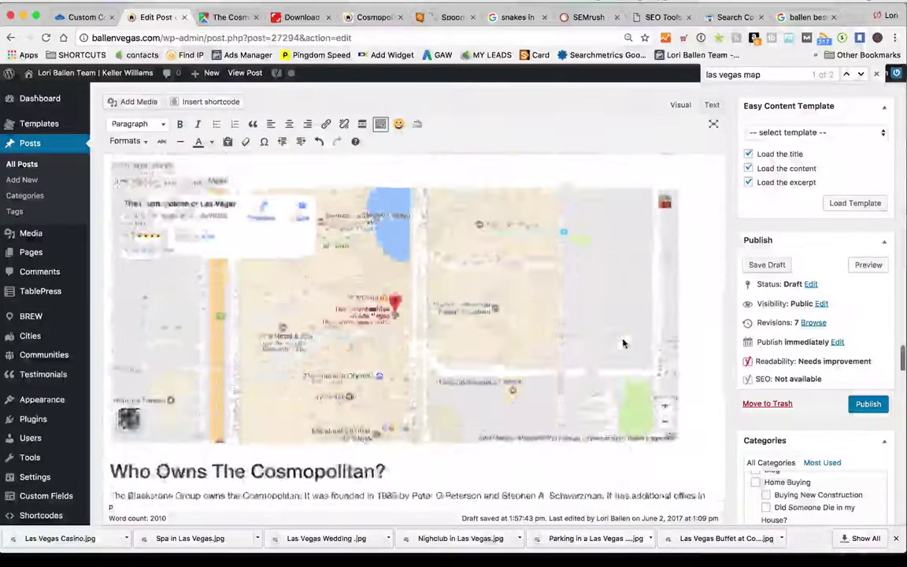
scroll(624, 341, "up", 10)
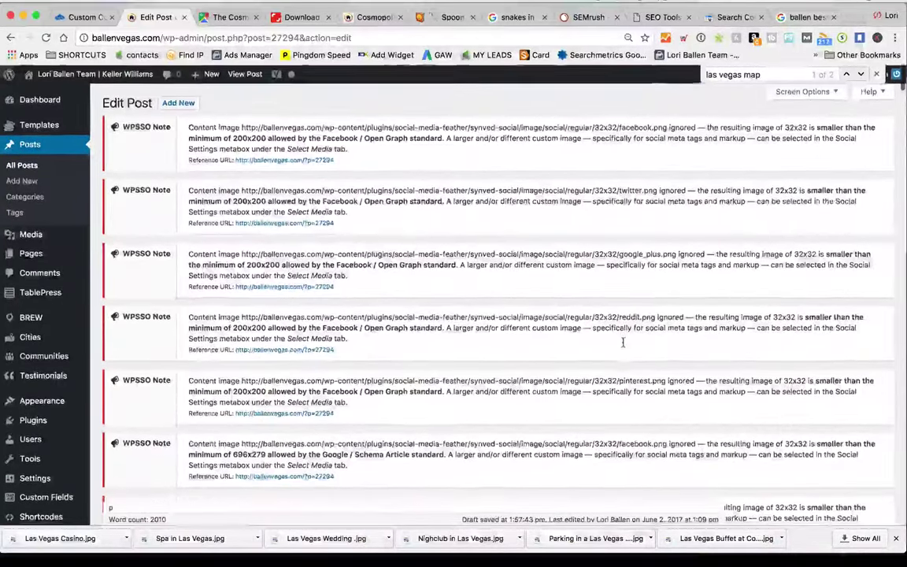
scroll(622, 342, "down", 3)
scroll(623, 341, "down", 10)
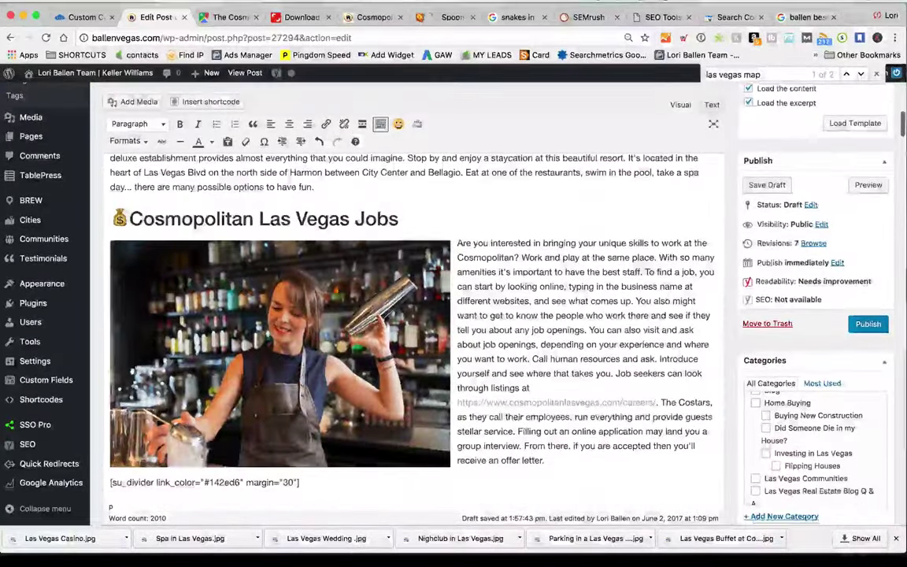